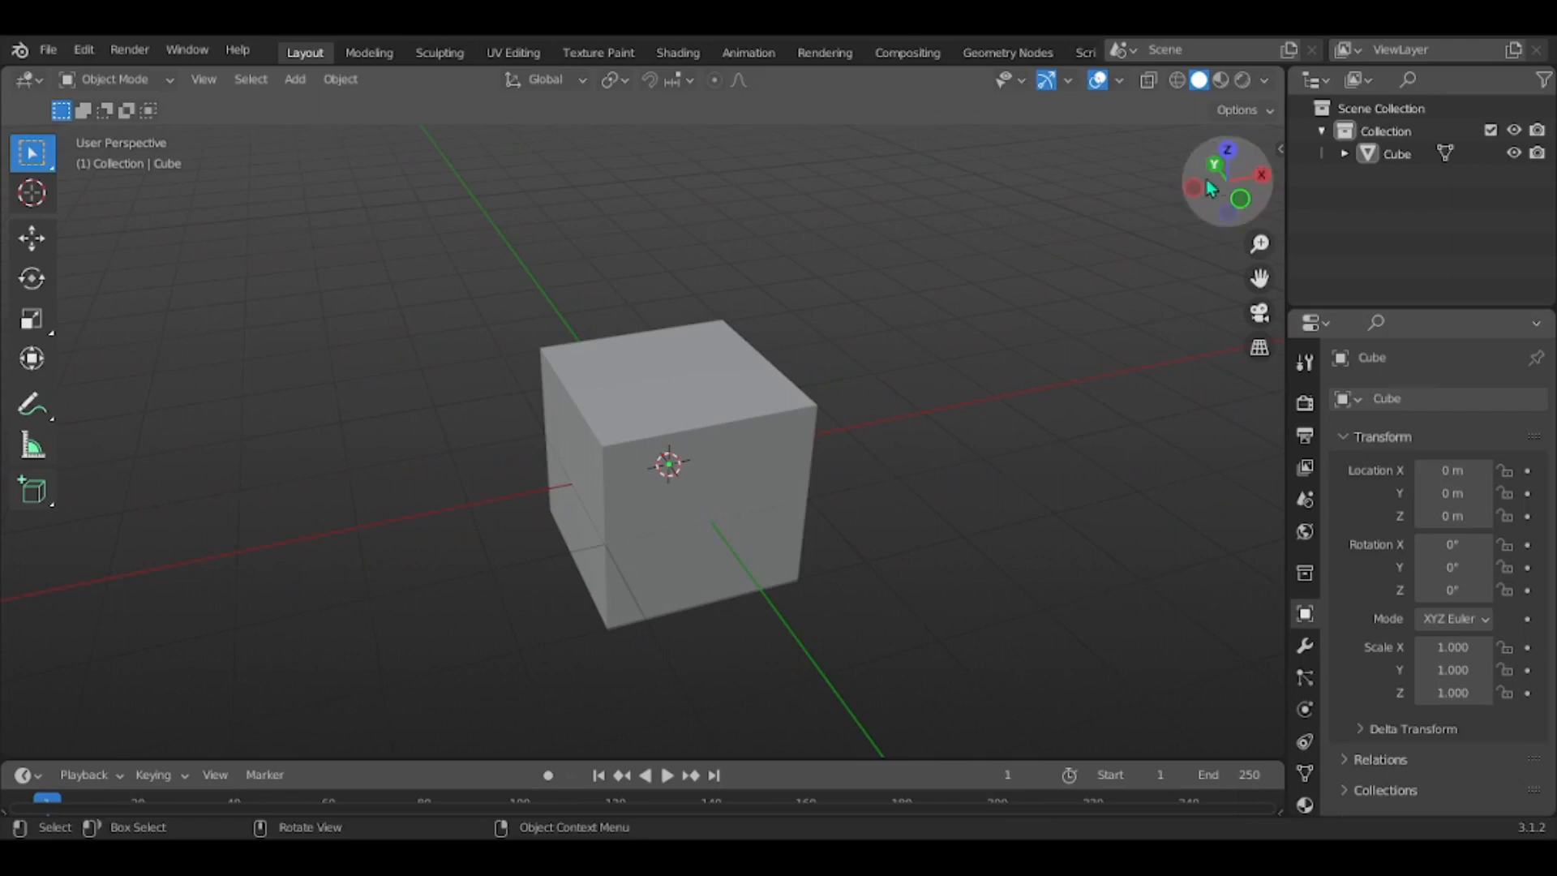
Switch to the right orthographic view and add the Dilophosaurus skeleton image as a reference
middle_click_drag(1163, 203, 1051, 280)
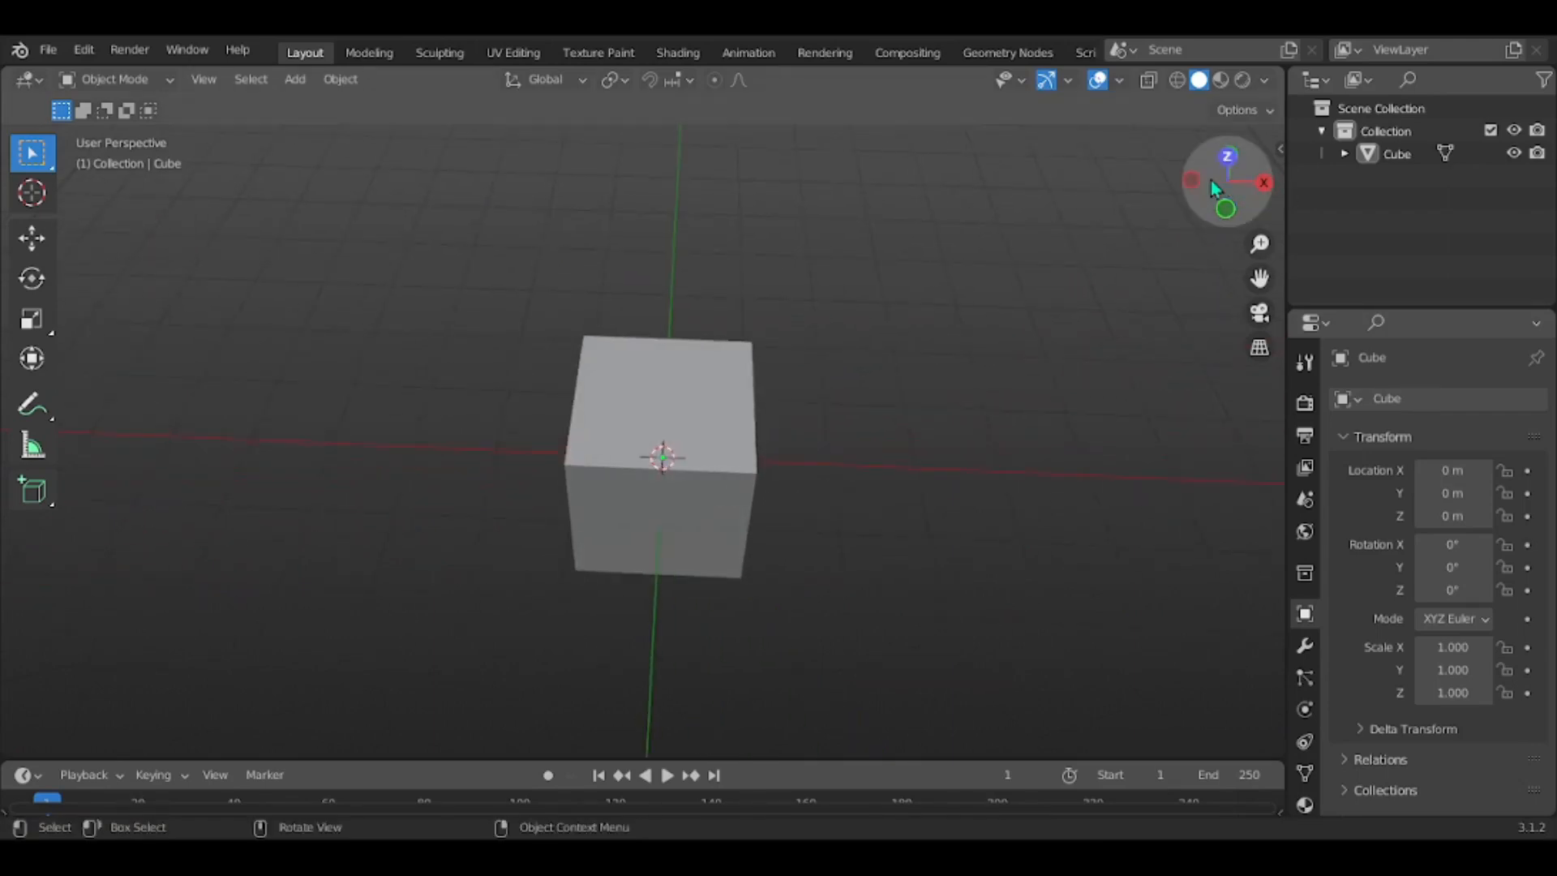
left_click(1261, 185)
scroll(803, 368, "down", 1)
scroll(820, 343, "up", 2)
scroll(820, 342, "down", 3)
scroll(328, 504, "up", 2)
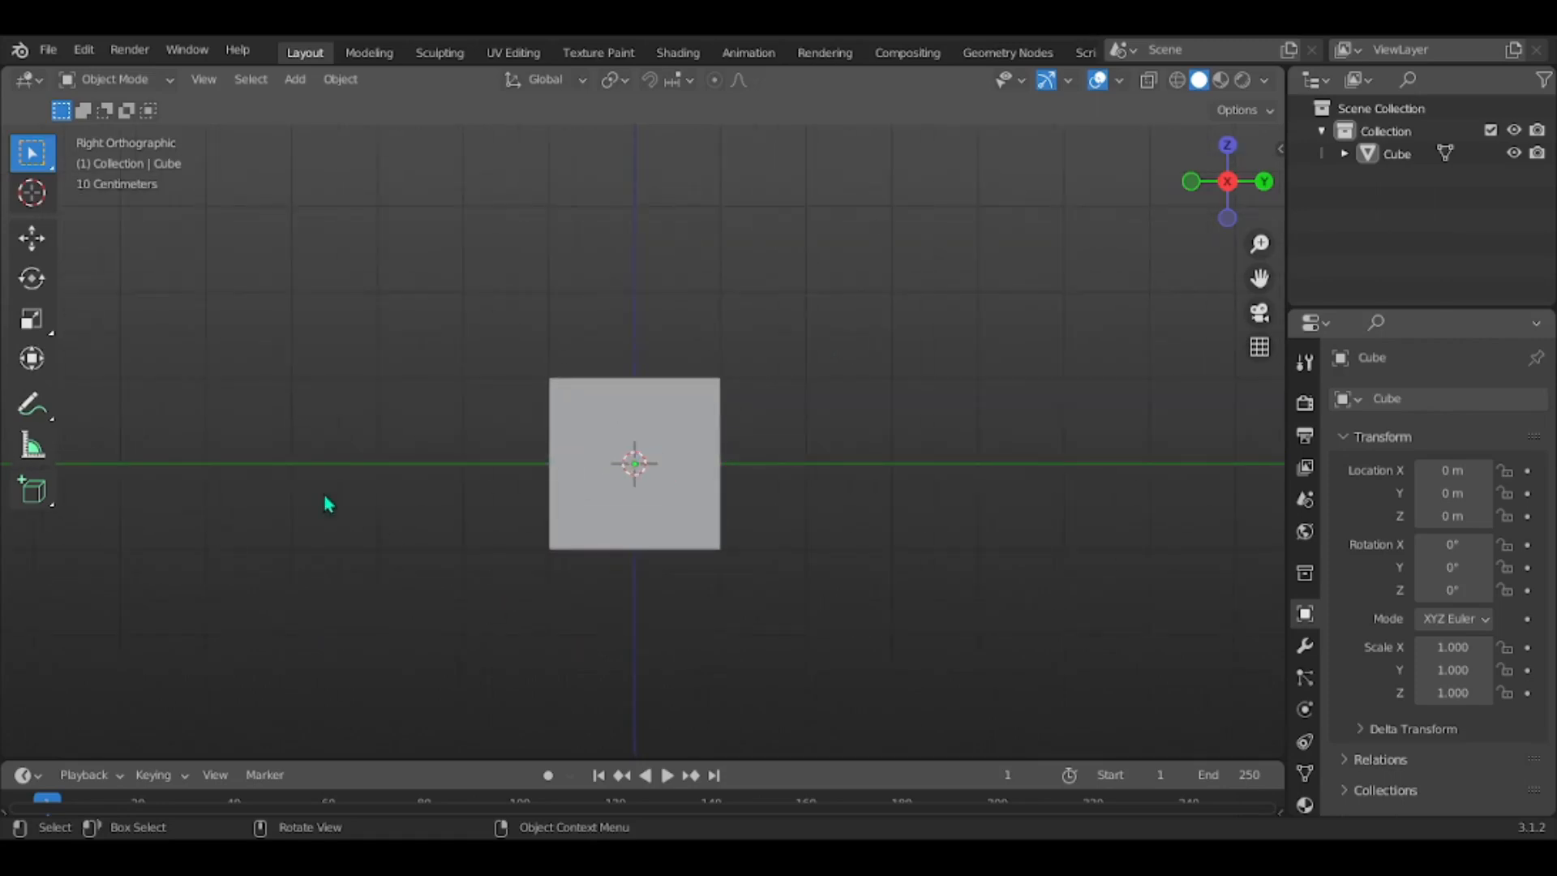
key("shift+a")
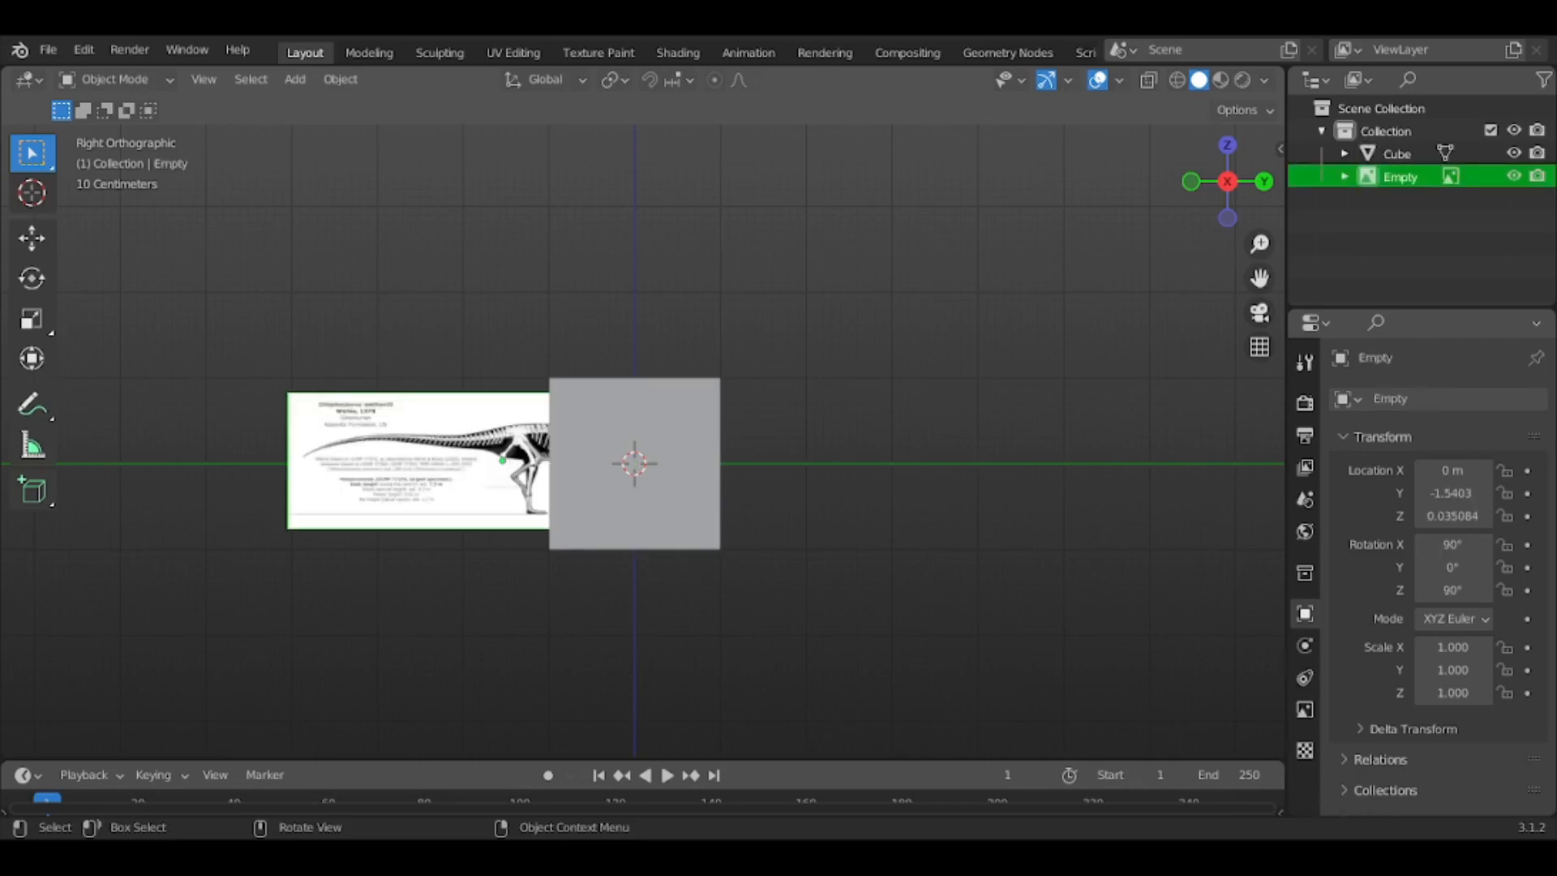
Scale the reference image up to about 14.72 and move it so it is roughly centred on the vertical axis
scroll(644, 430, "down", 5)
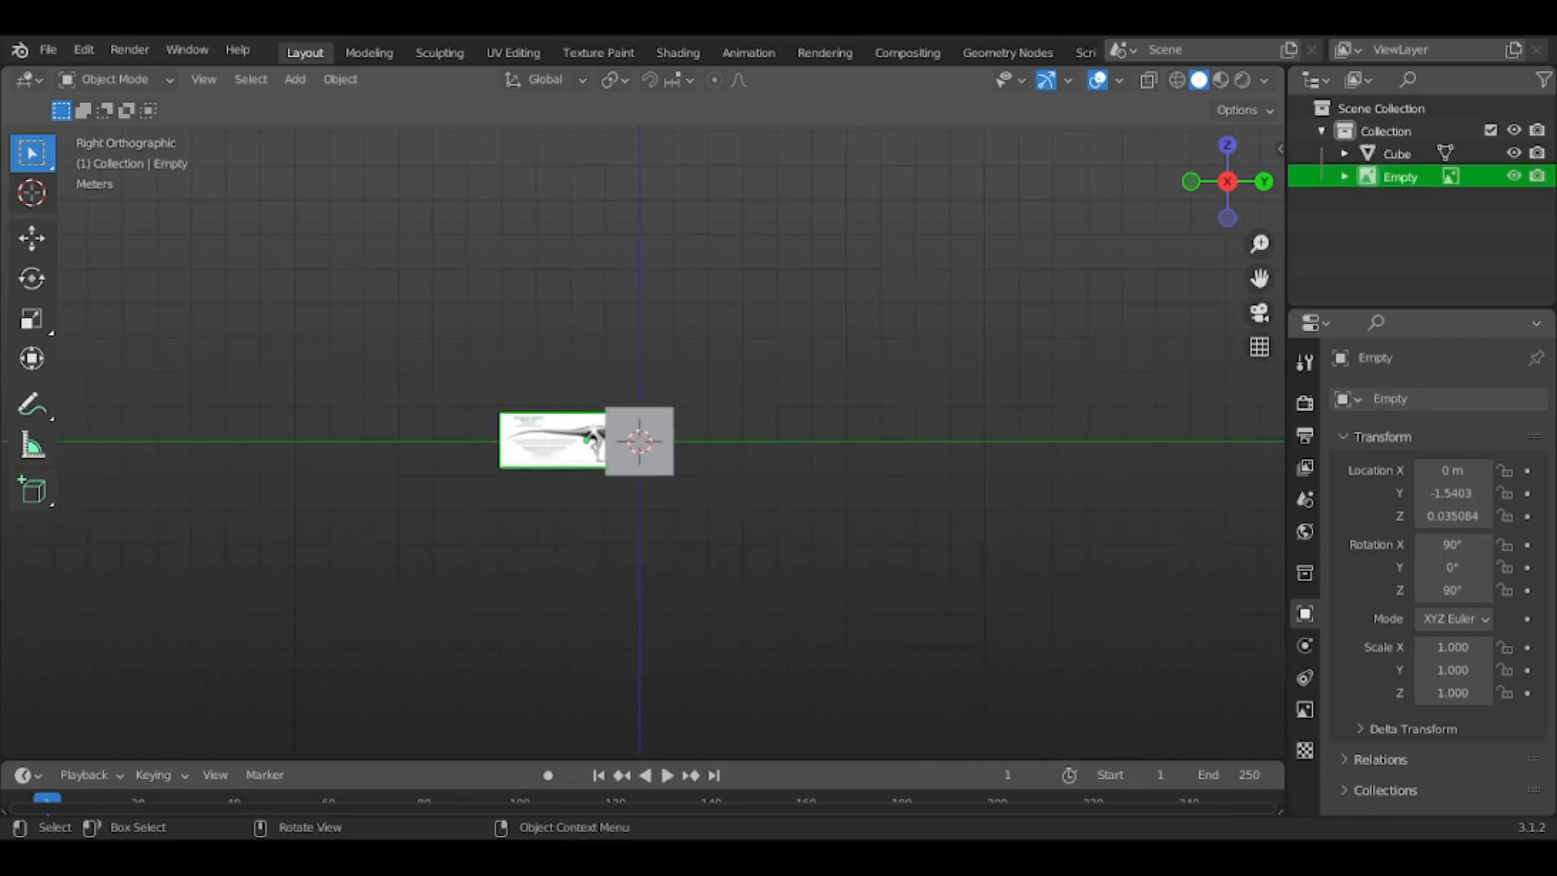
key("s")
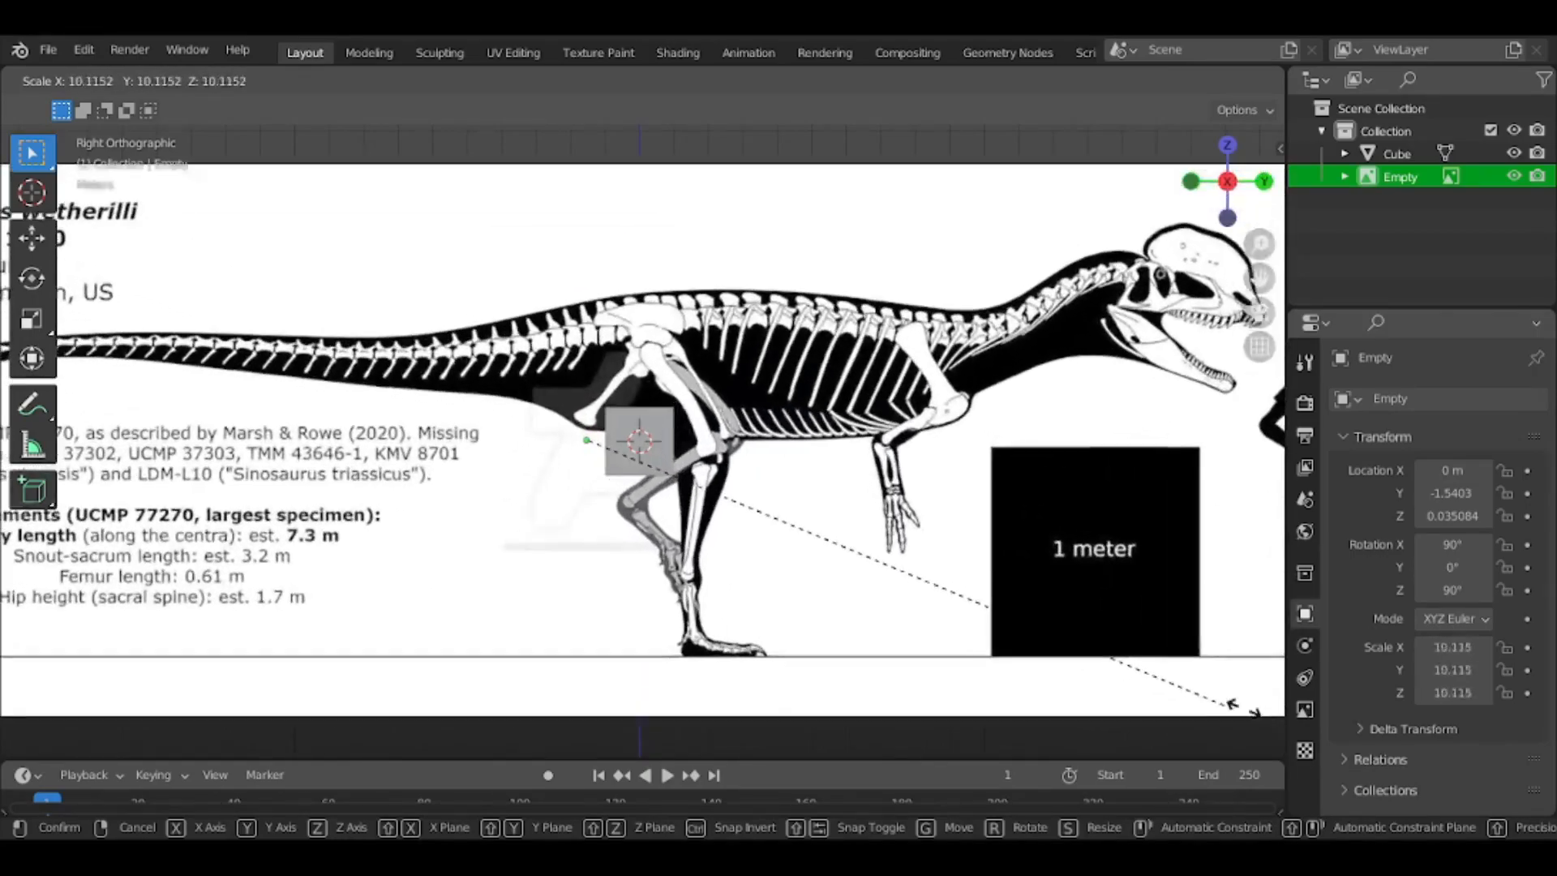
left_click(1233, 695)
scroll(493, 630, "down", 10)
key("s")
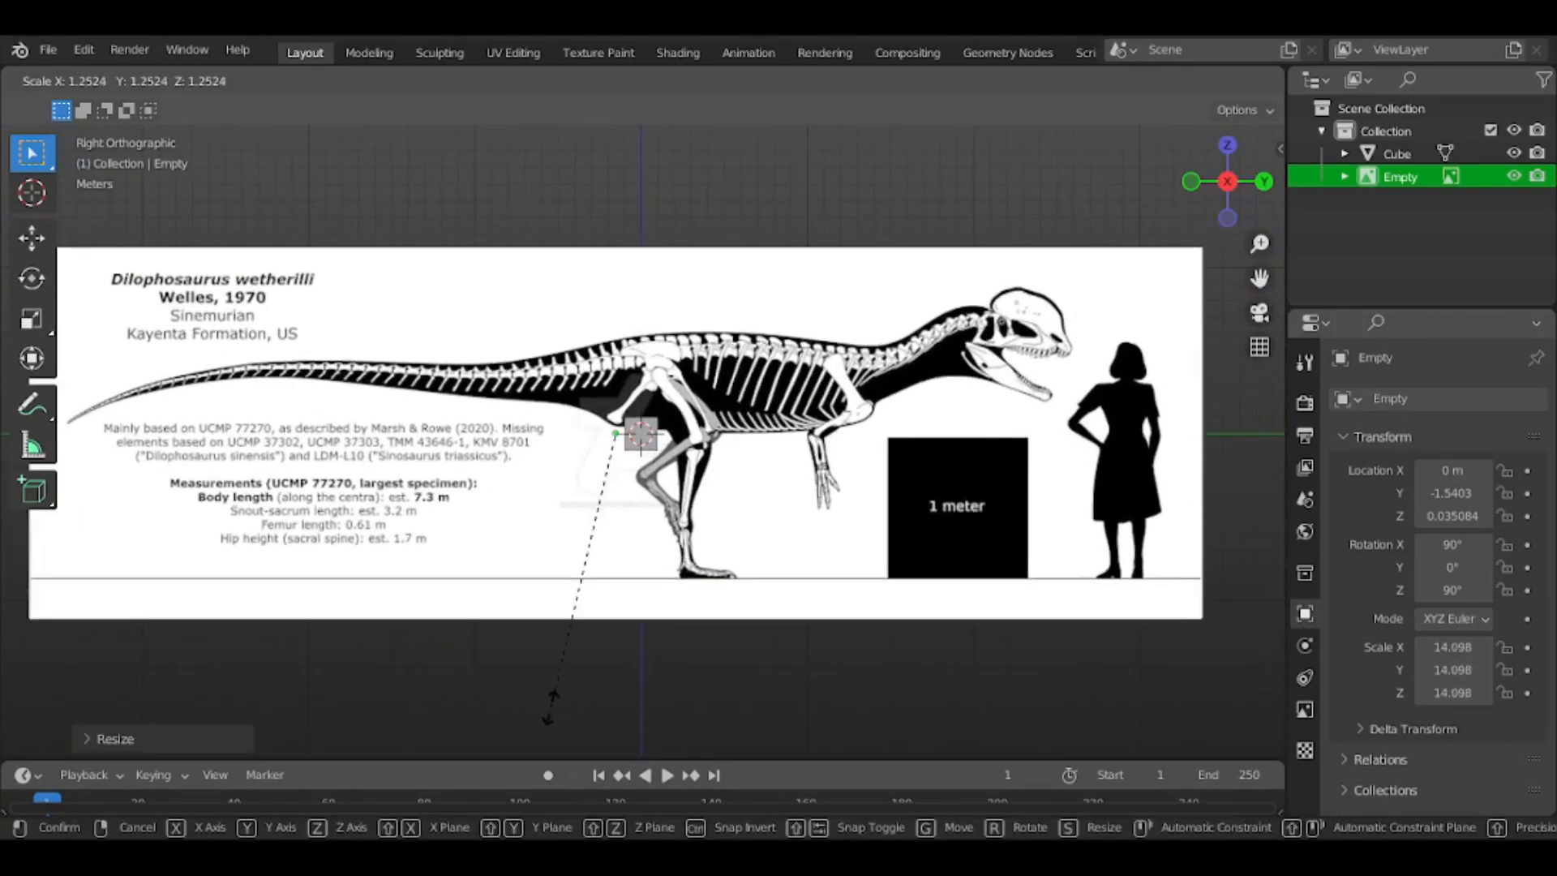
left_click(565, 724)
key("g")
left_click(610, 688)
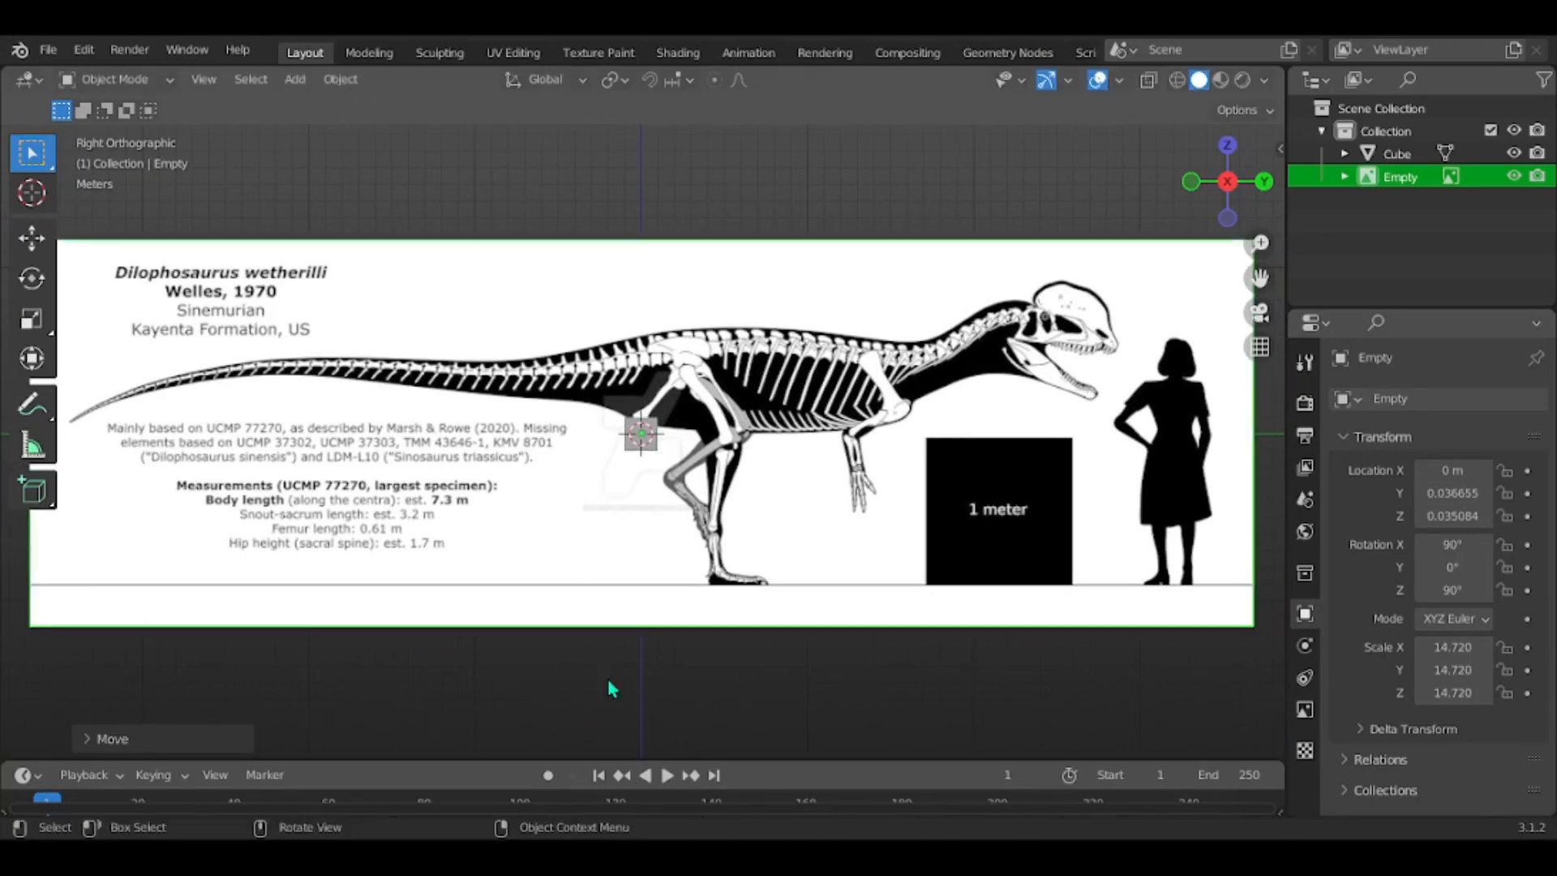
key("g")
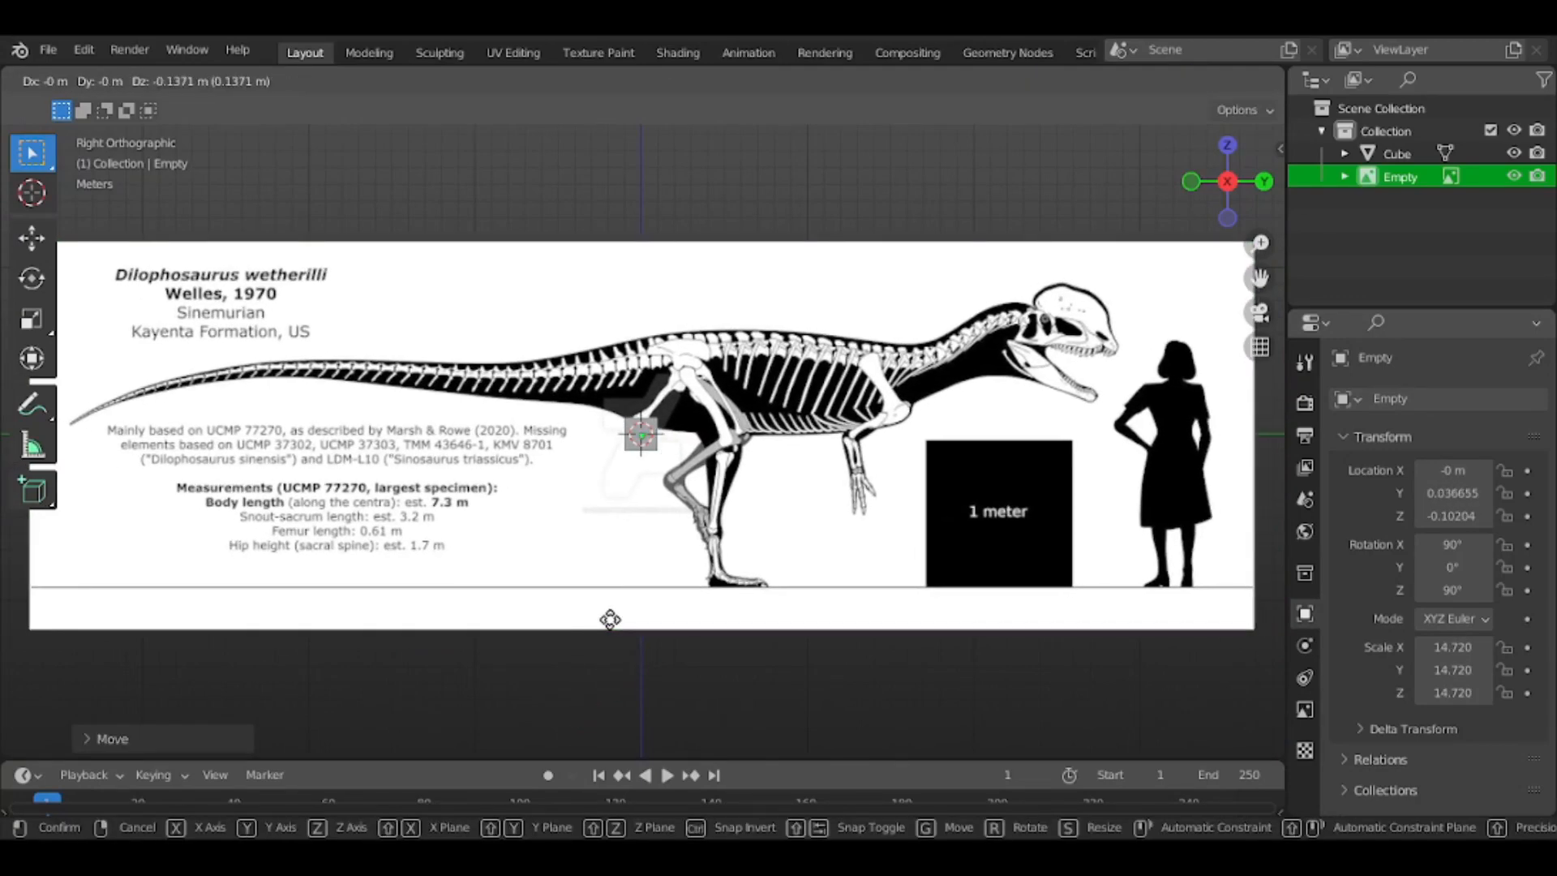
left_click(608, 617)
Mirror the reference image horizontally so the dinosaur's head points toward negative Y
right_click(632, 464)
mouse_move(703, 673)
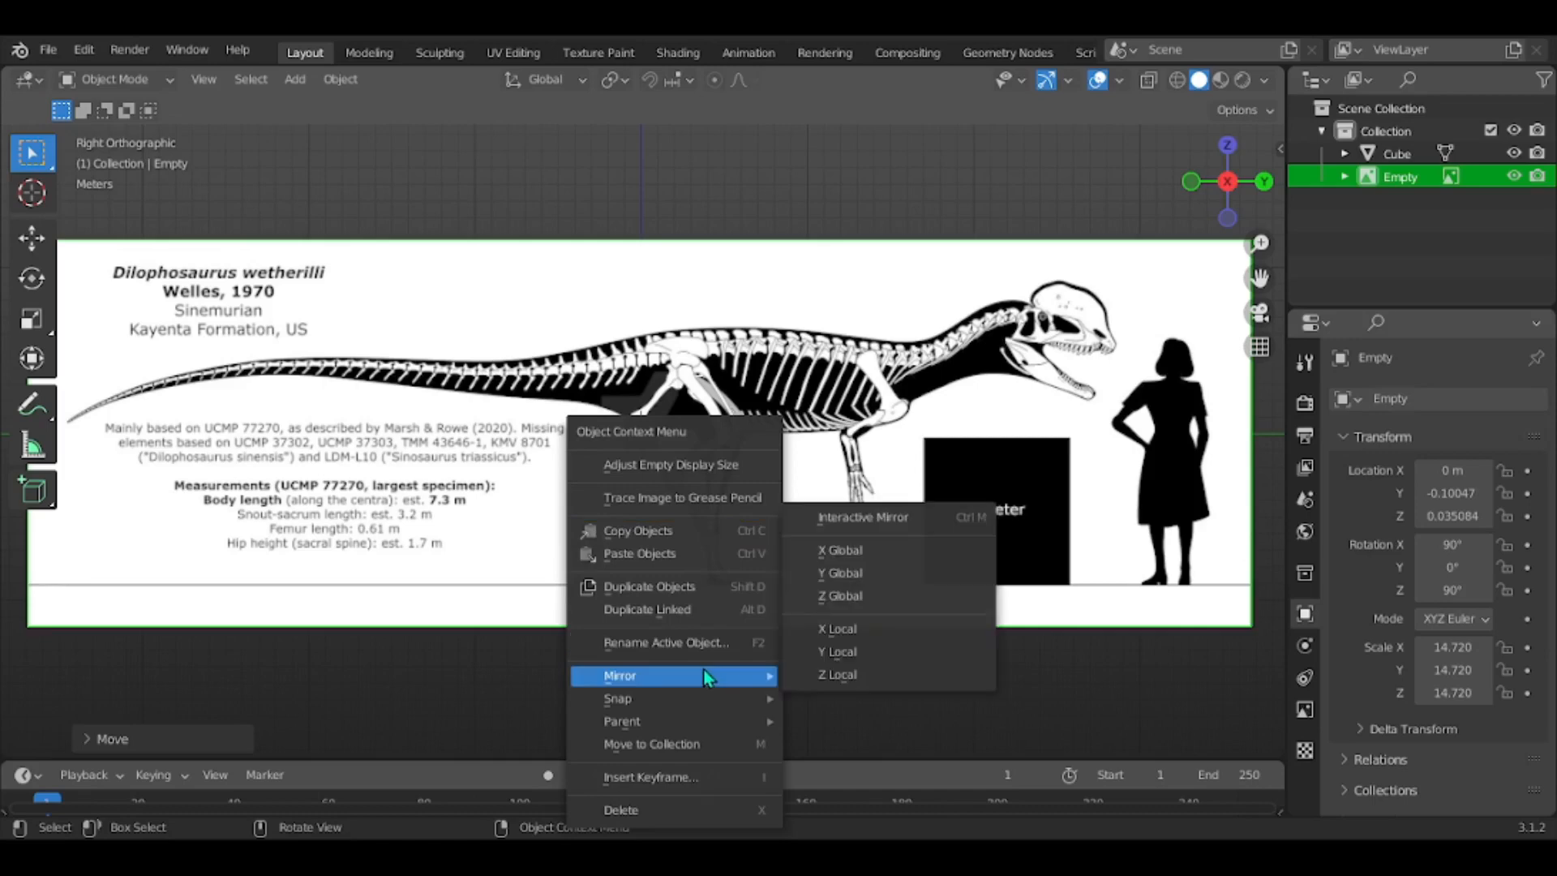
left_click(831, 651)
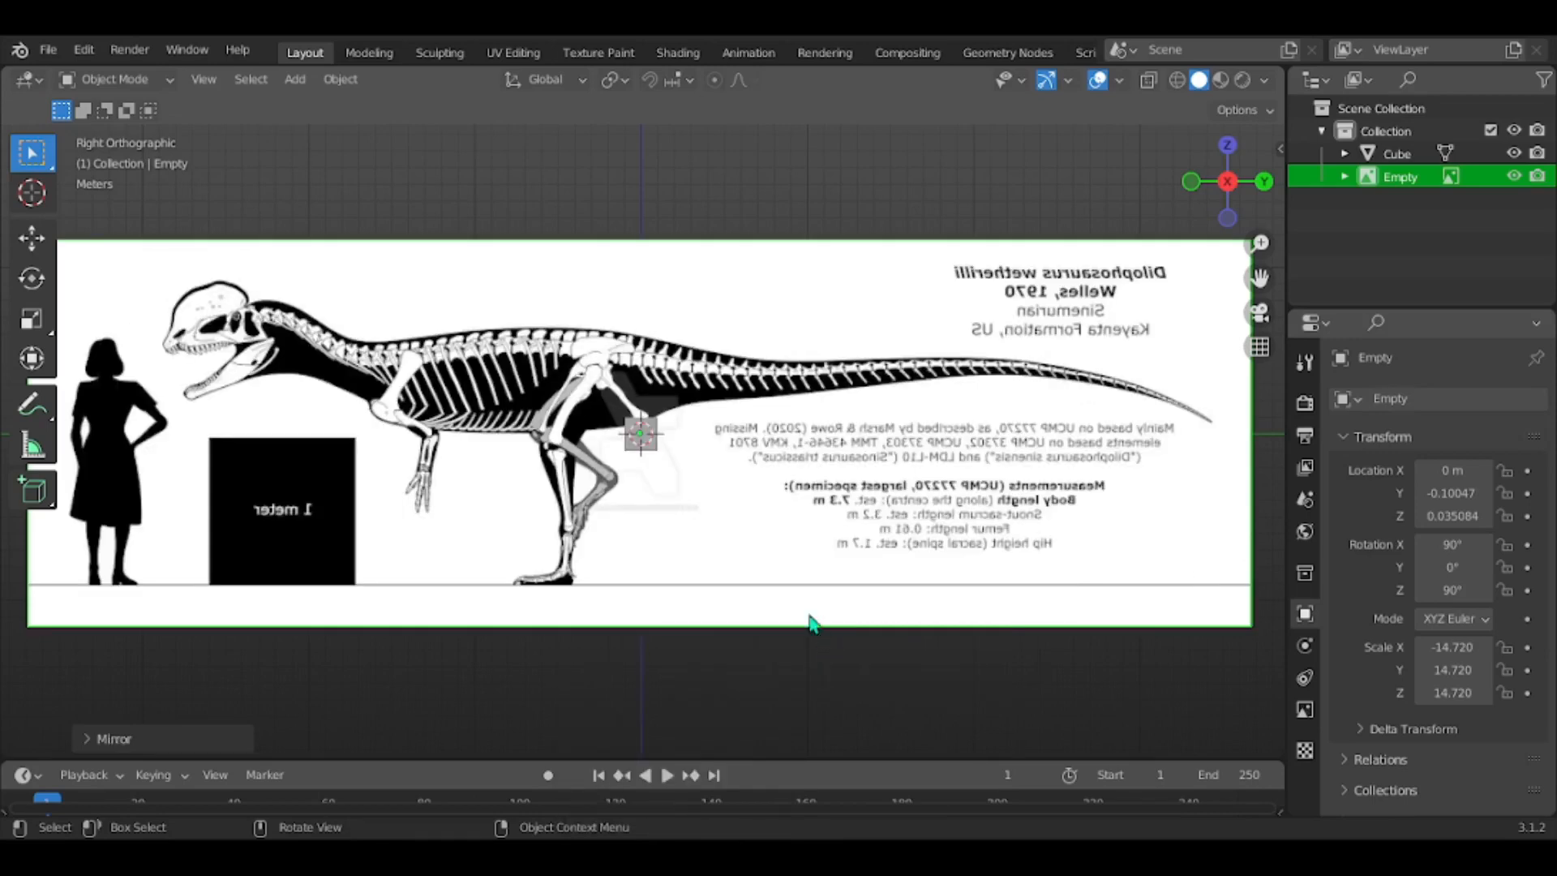
Raise the reference image along Z to about 9.09 m so its ground line sits on the green Y axis
scroll(770, 600, "down", 4)
scroll(706, 544, "up", 3)
left_click(46, 237)
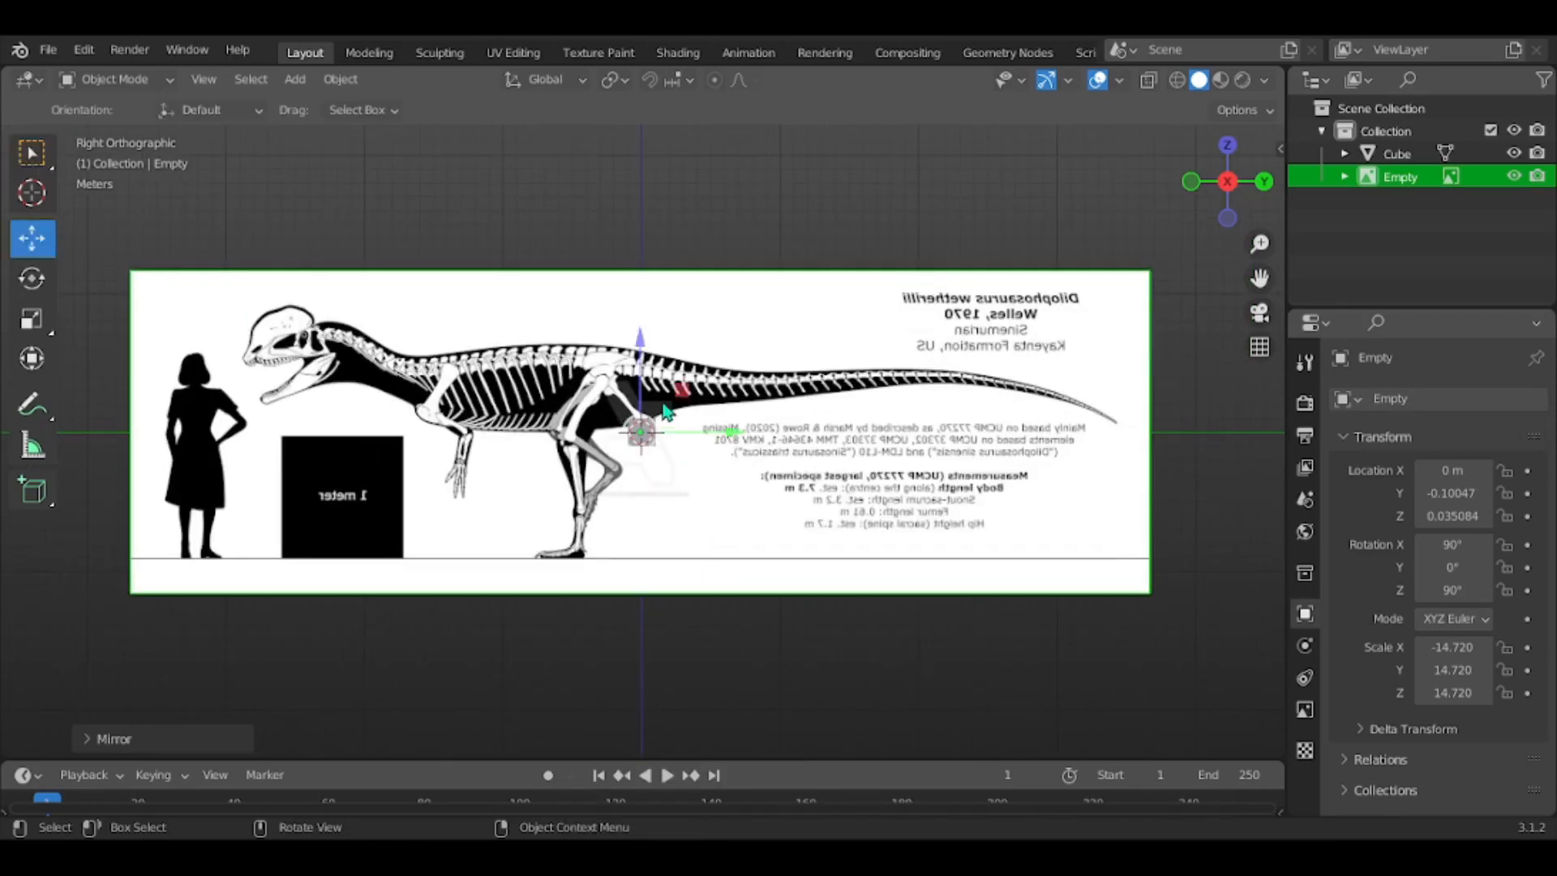
left_click_drag(651, 360, 659, 216)
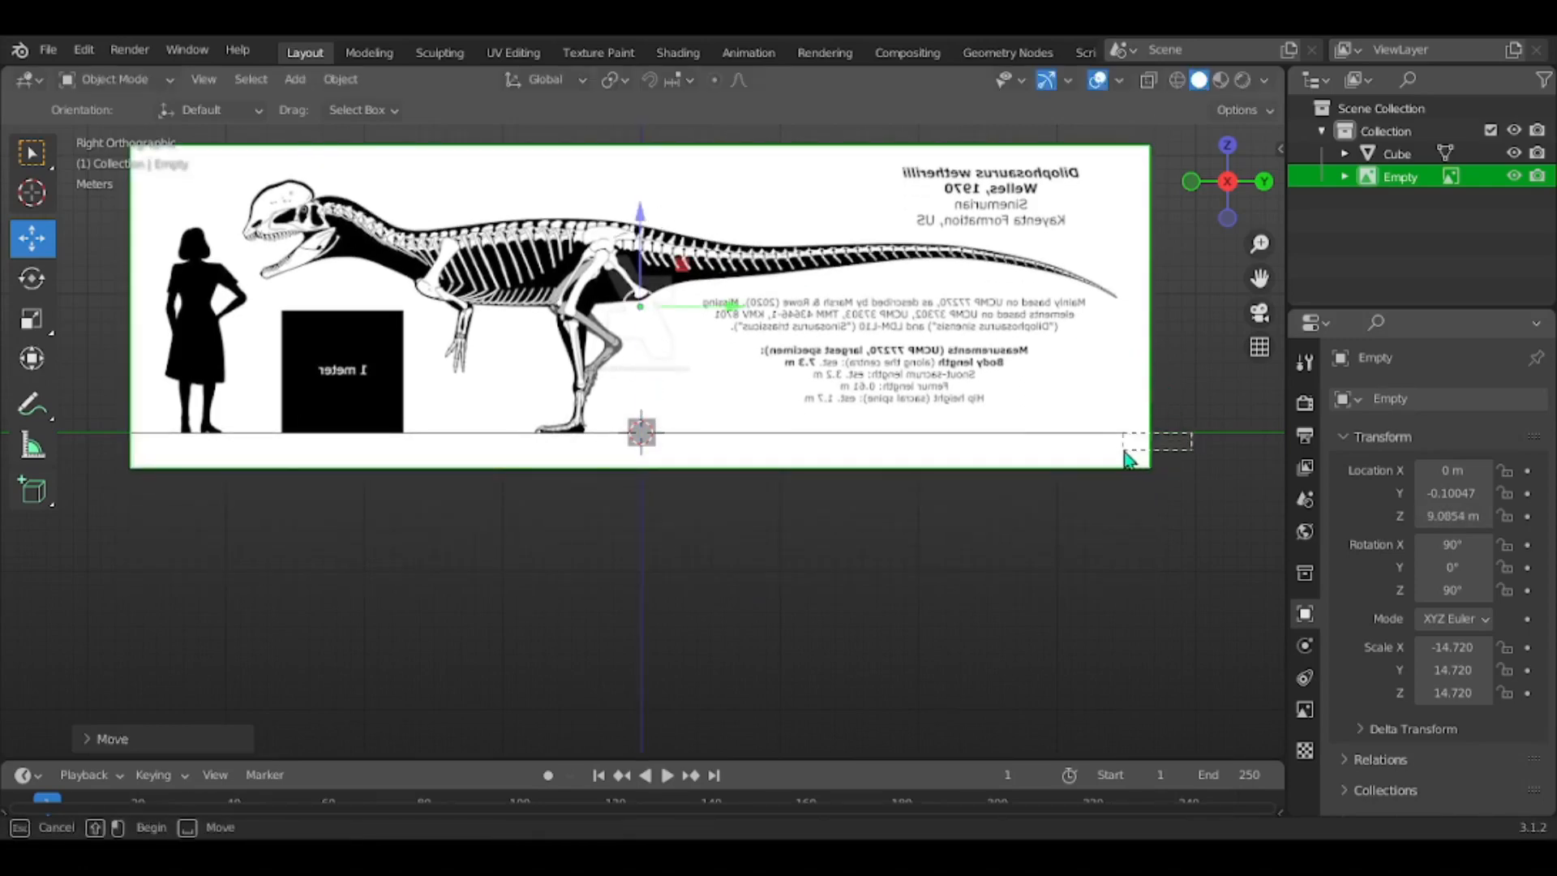
left_click_drag(1101, 465, 1103, 466)
Enable opacity for the reference image and lower it to about 0.159
left_click(1304, 710)
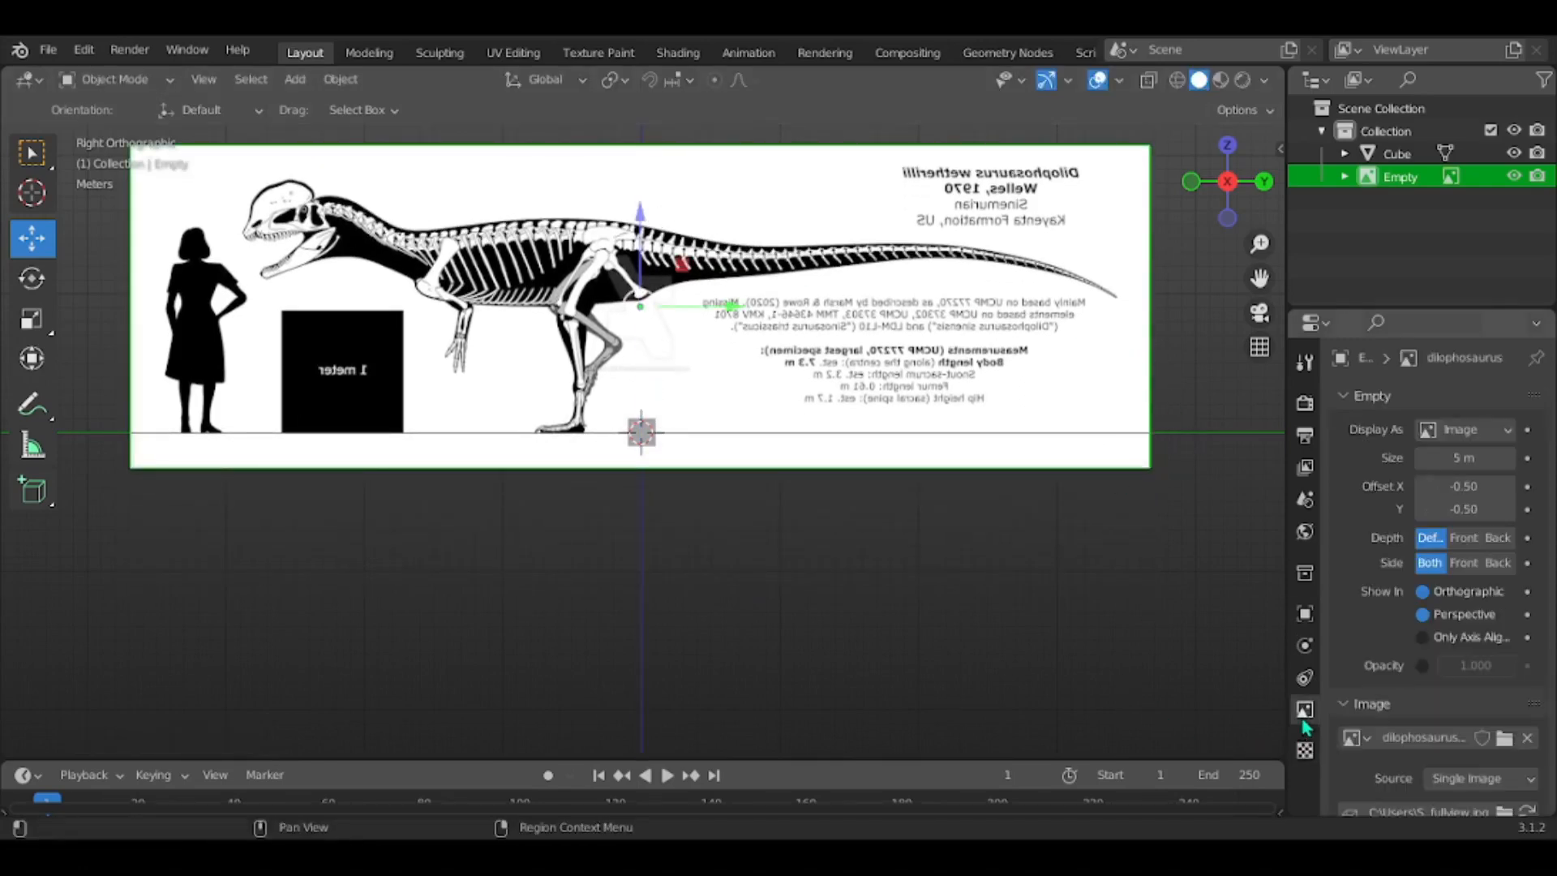
left_click(1423, 667)
left_click_drag(1513, 665, 1452, 665)
scroll(641, 438, "up", 1)
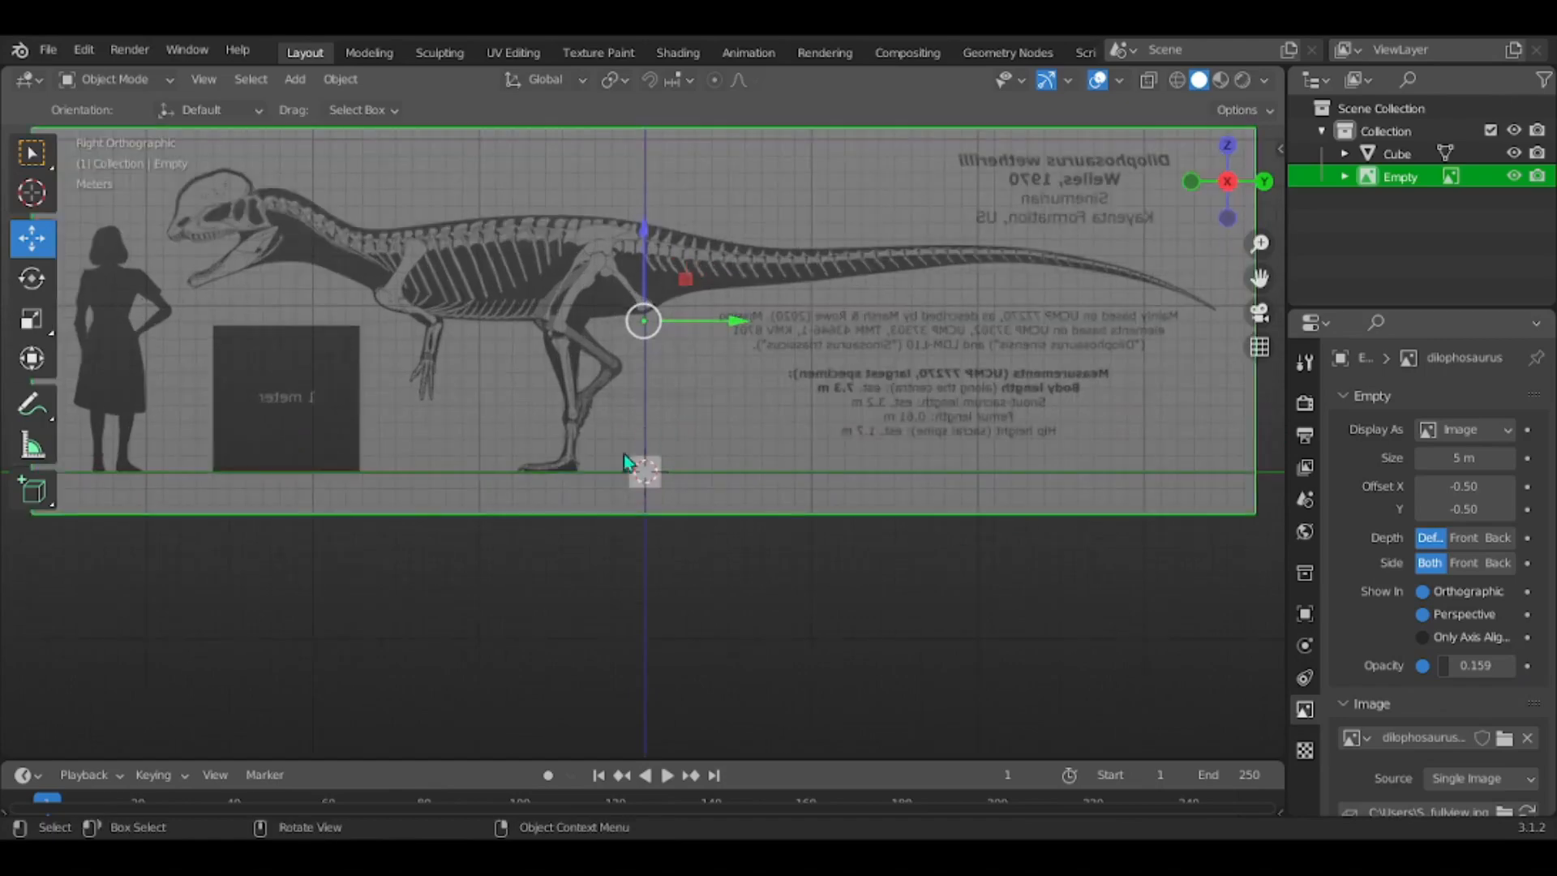
Select the cube at the origin and enter Edit Mode on it
key("alt+a")
middle_click_drag(584, 421, 486, 349)
left_click_drag(381, 298, 825, 517)
scroll(825, 518, "up", 5)
middle_click_drag(825, 517, 1000, 412)
scroll(1000, 412, "up", 5)
left_click(584, 580)
middle_click_drag(584, 580, 715, 370)
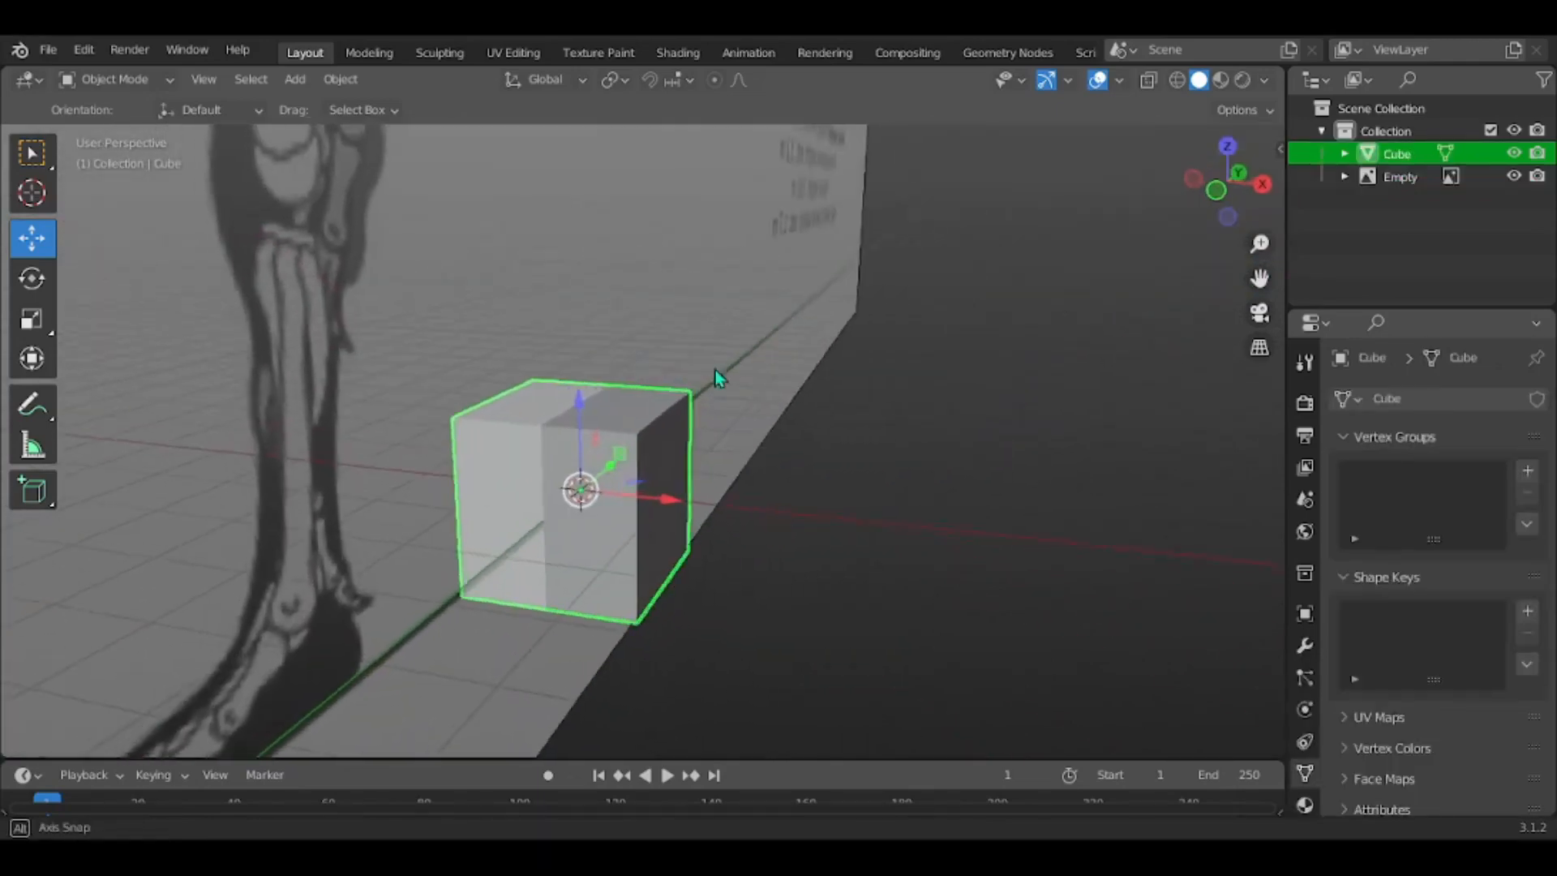
scroll(557, 539, "up", 5)
middle_click_drag(556, 538, 940, 372, "shift")
scroll(820, 385, "down", 5)
key("Tab")
mouse_move(763, 388)
middle_mouse_down()
mouse_move(635, 414)
mouse_move(760, 415)
middle_mouse_up()
Compare solid and wireframe shading on the cube and leave the viewport in wireframe
key("z")
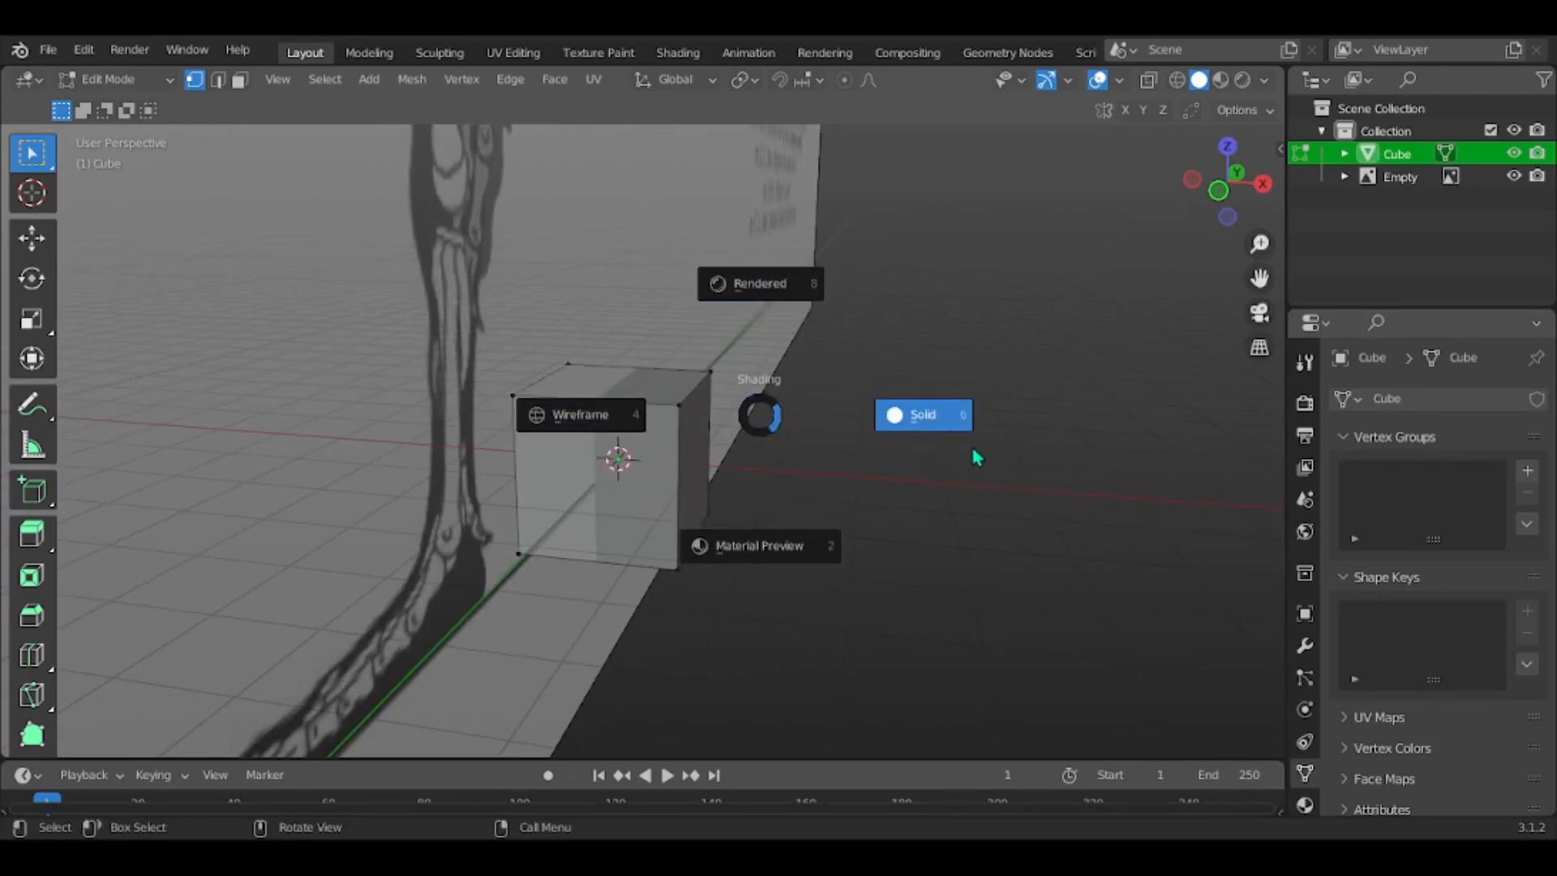
left_click(610, 449)
key("z")
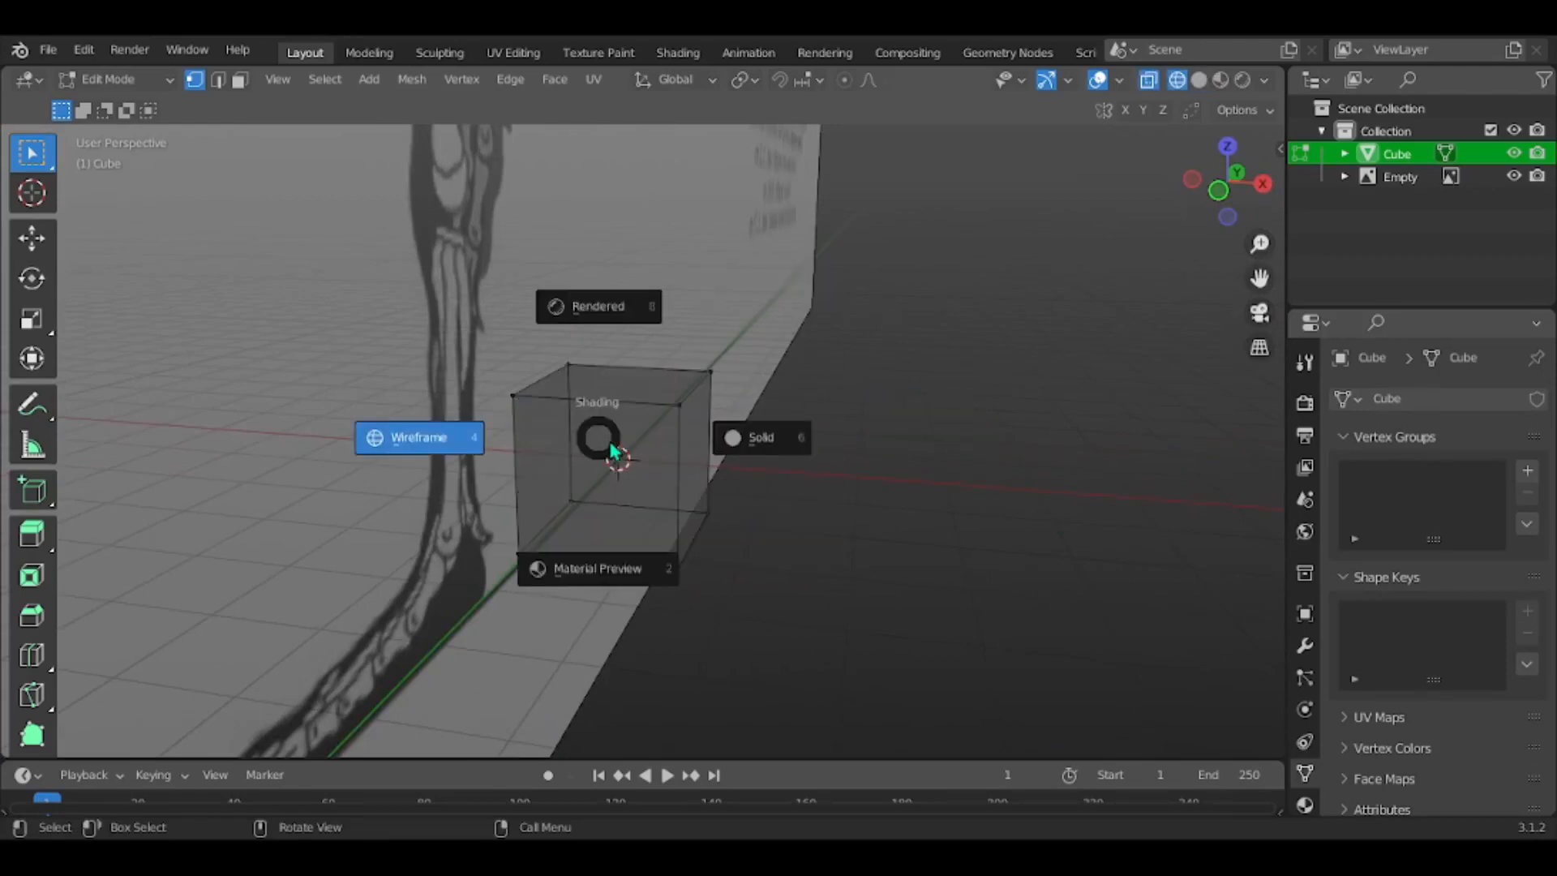
left_click(762, 446)
key("z")
left_click(686, 450)
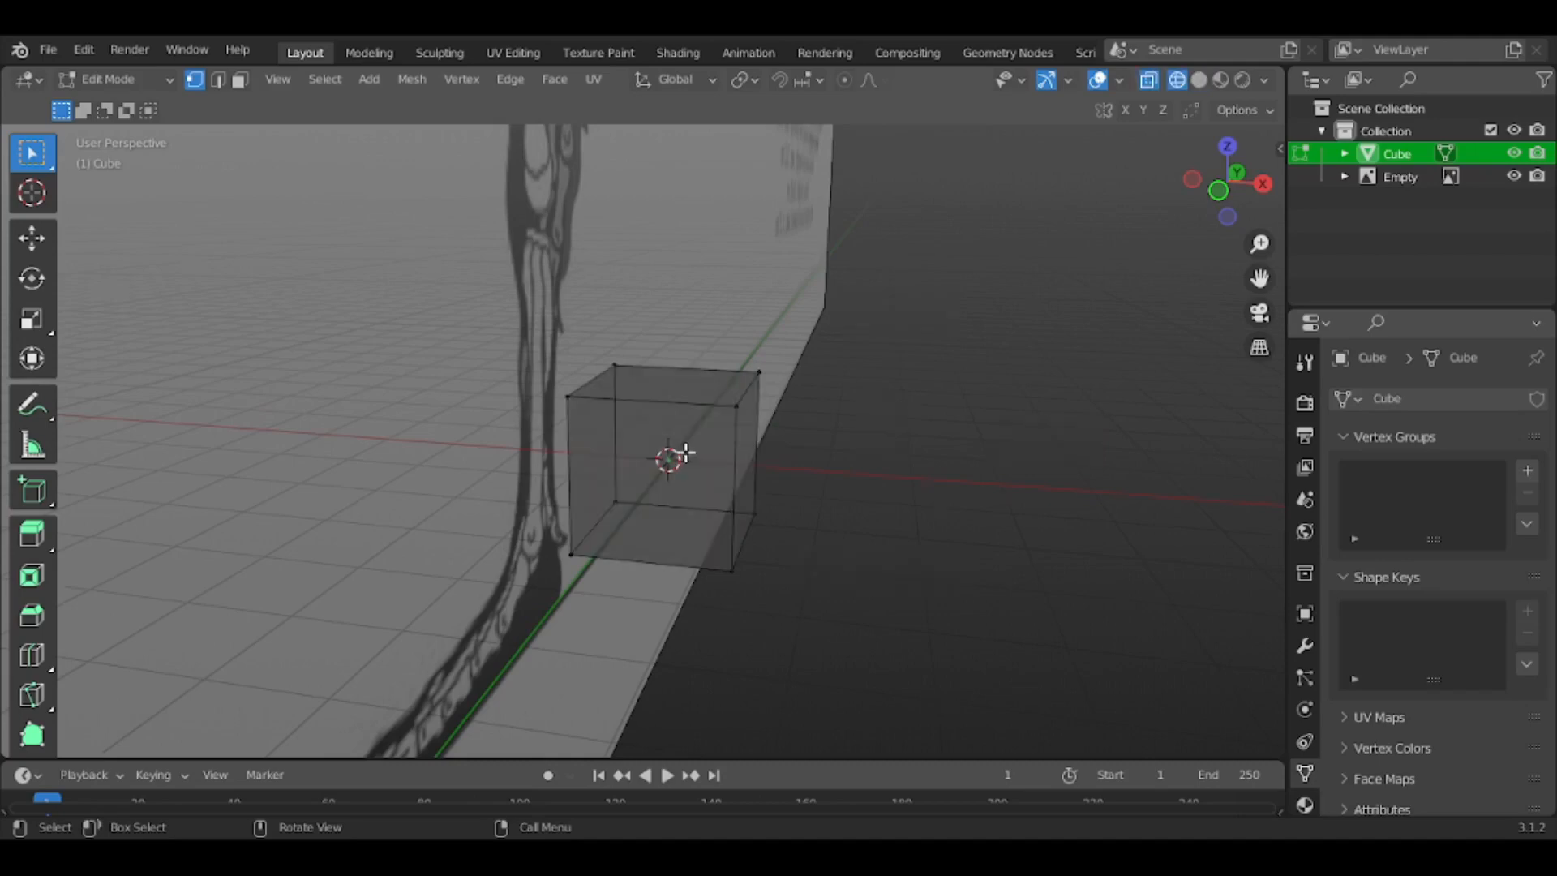
Add one centred loop cut that splits the cube into two halves across the X axis
middle_click_drag(678, 455, 629, 511)
key("ctrl+r")
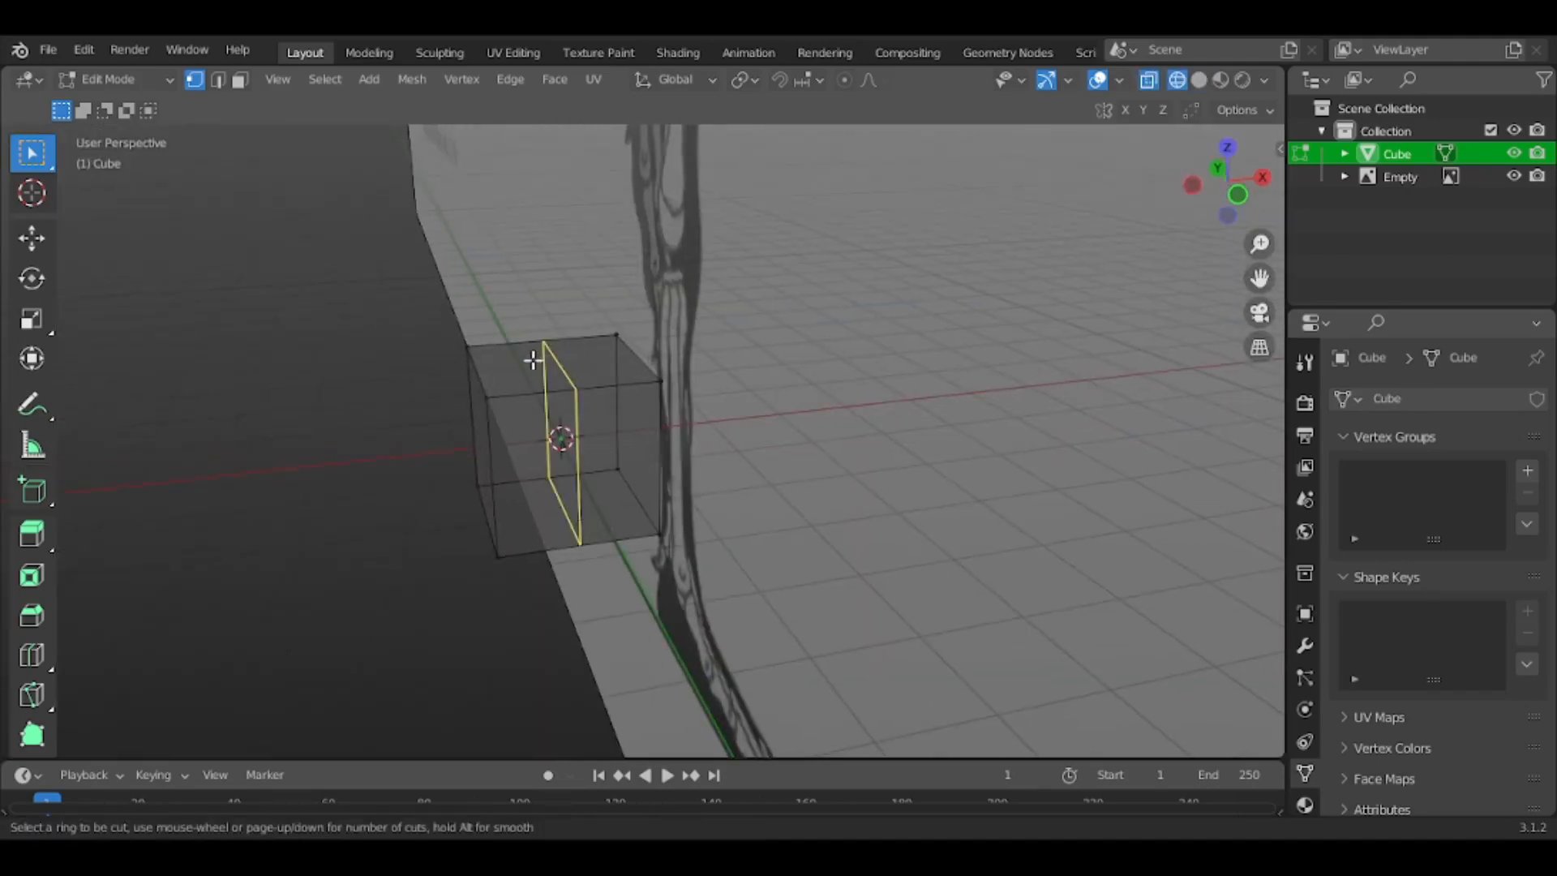
left_click(547, 423)
right_click(547, 423)
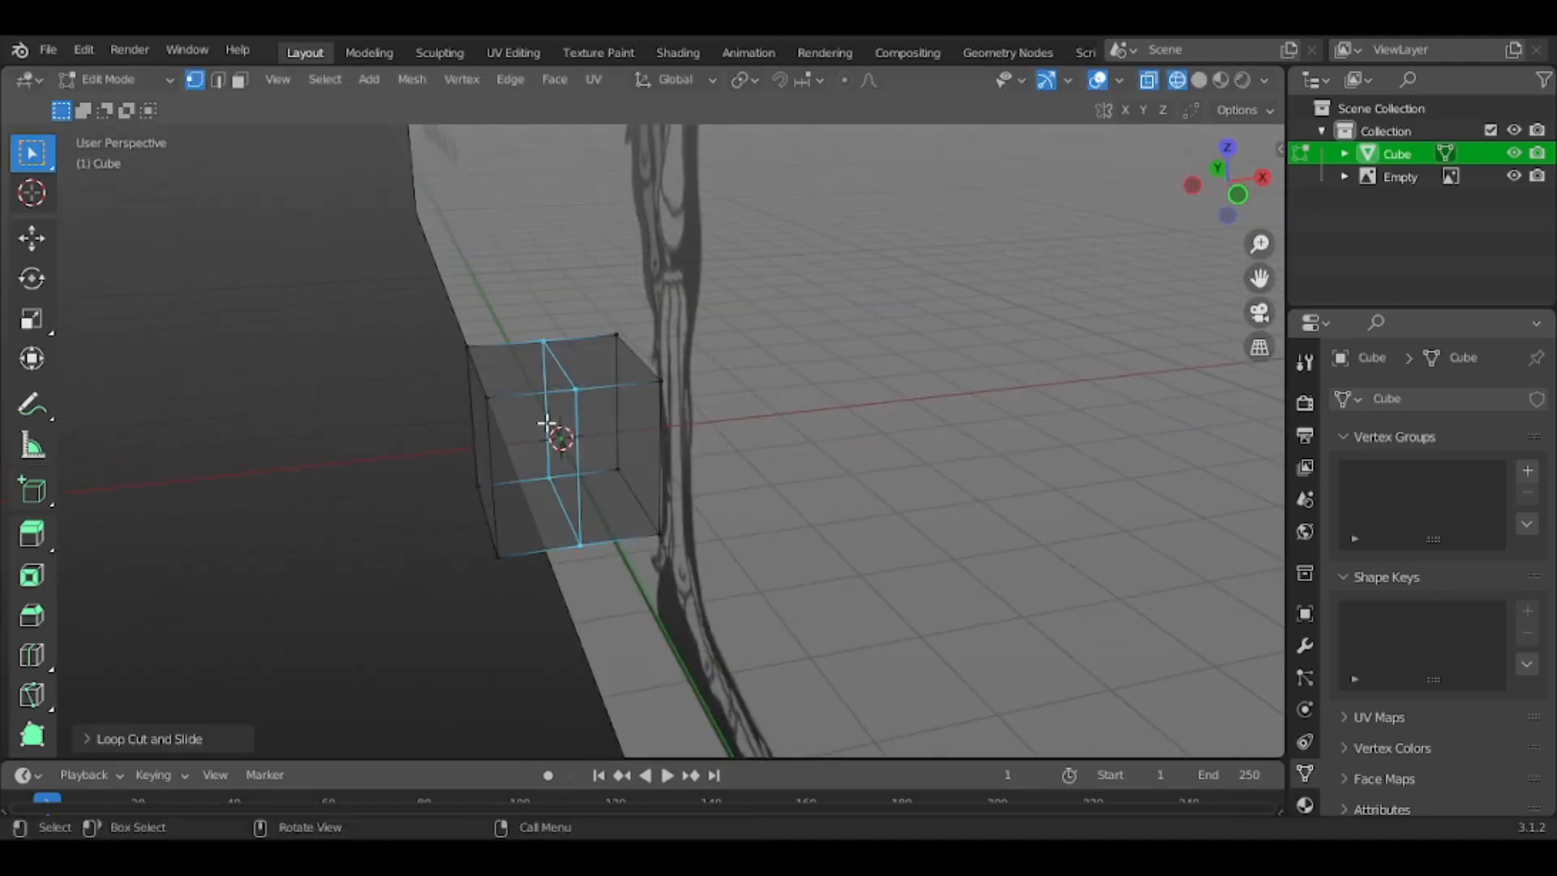
Delete the outer vertices of the cube's negative X half, keeping the half on the positive X side
scroll(882, 411, "down", 2)
left_click_drag(415, 261, 571, 668)
key("x")
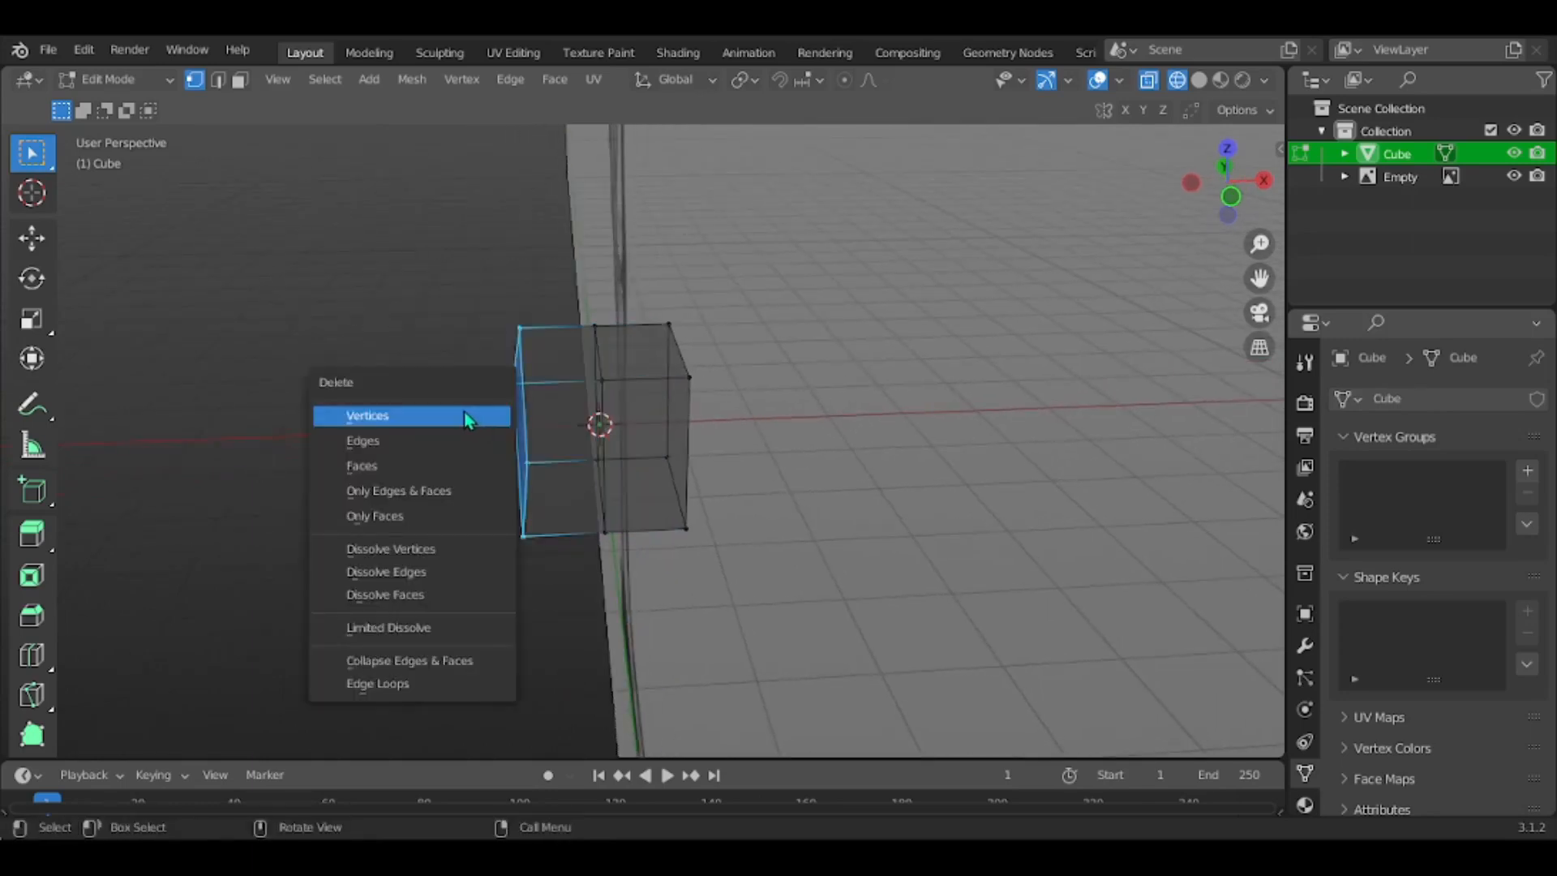
left_click(460, 416)
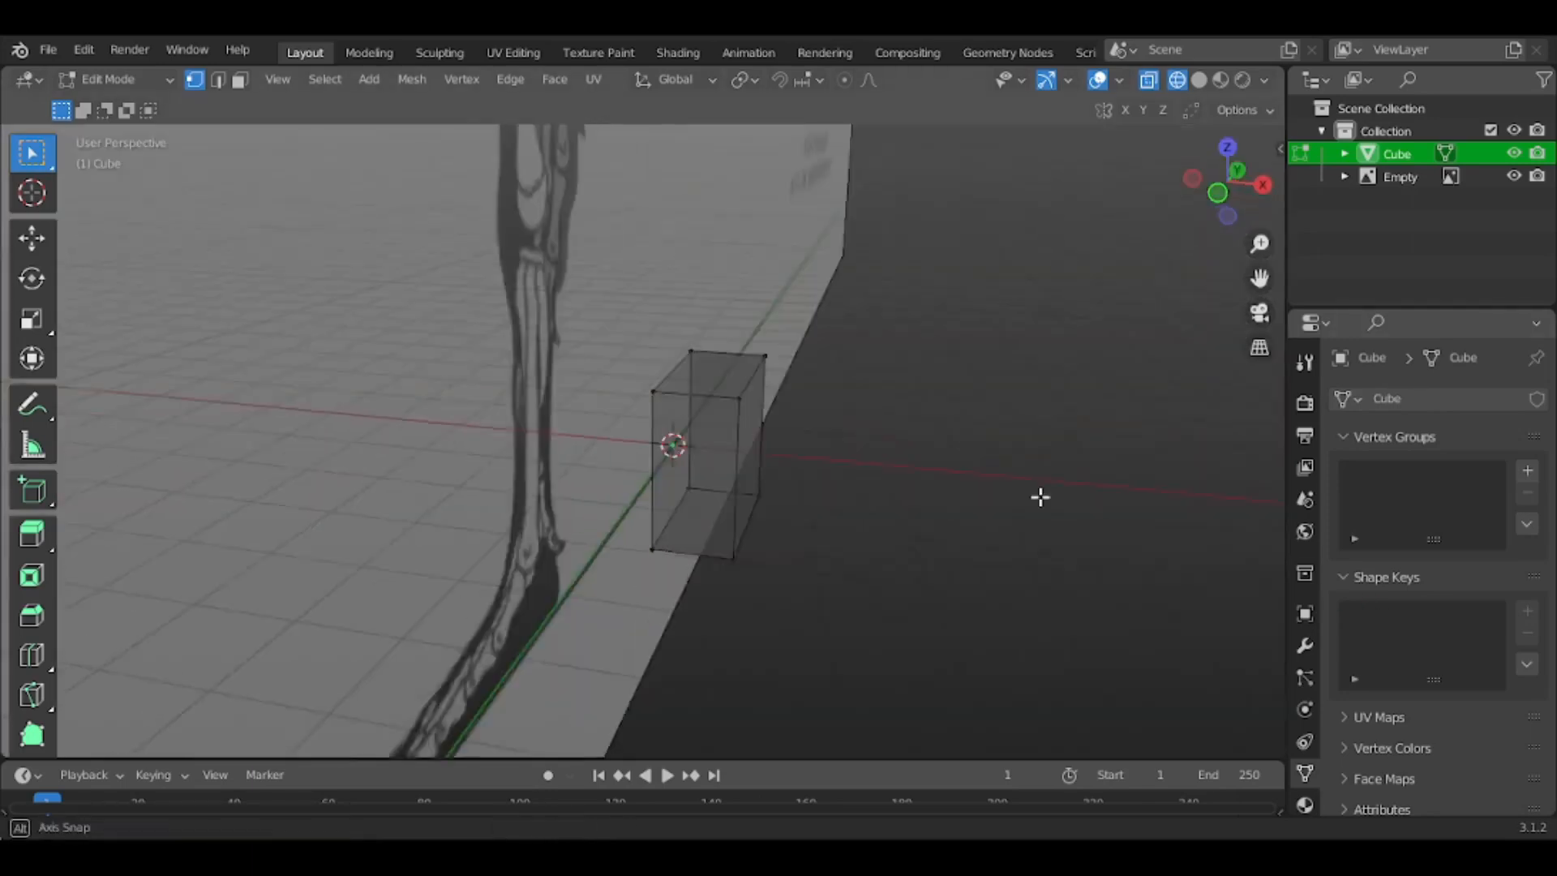
Return to Object Mode and add a Mirror modifier on the X axis with Clipping enabled to the half cube
middle_click_drag(1032, 486, 1305, 677)
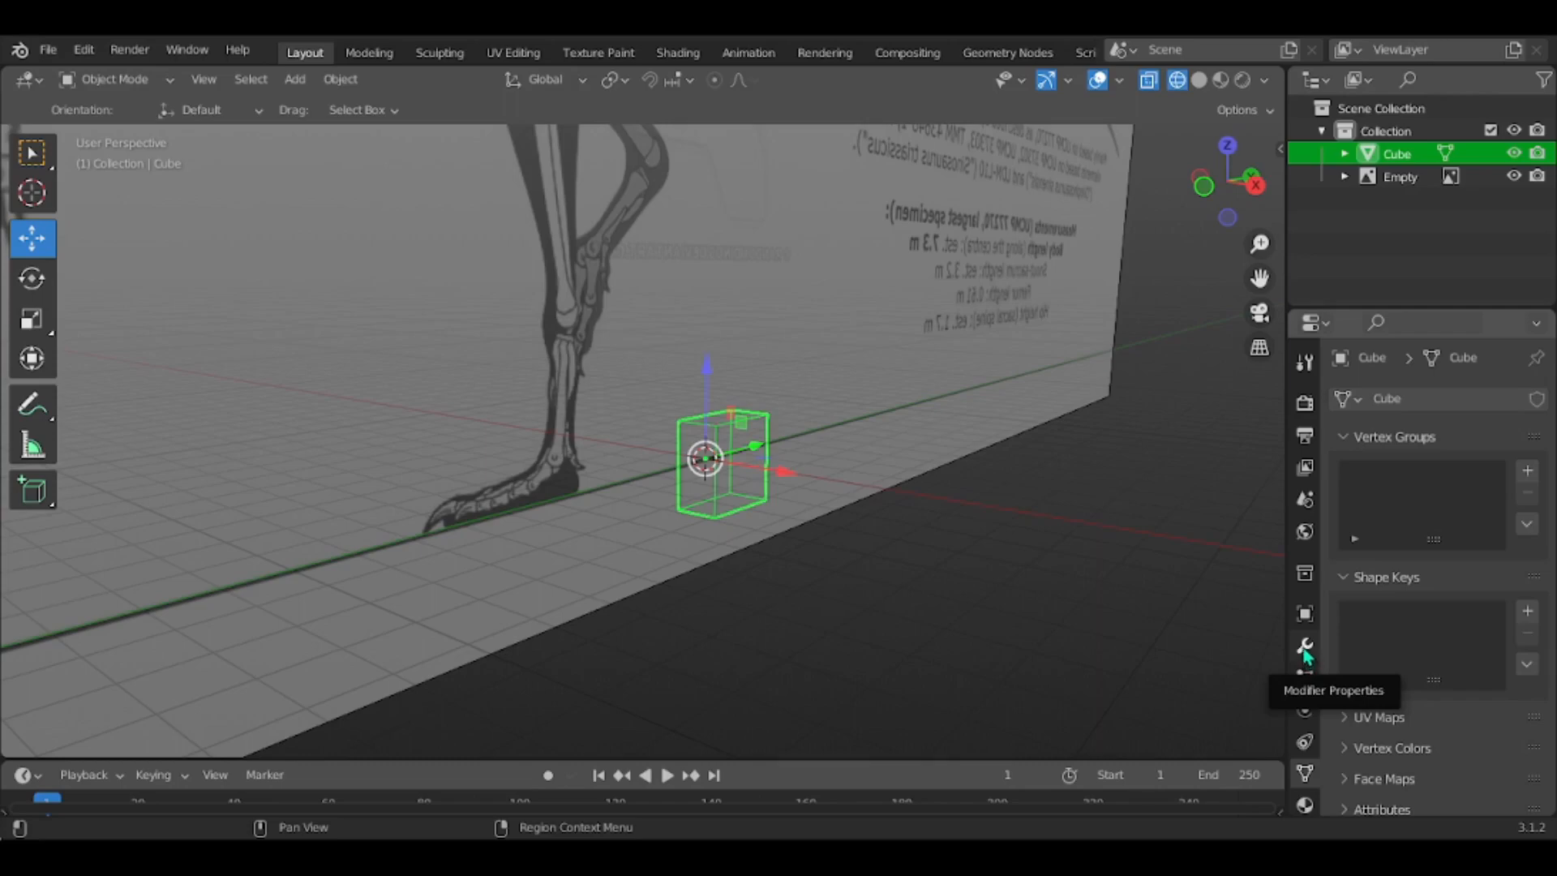
left_click(1306, 649)
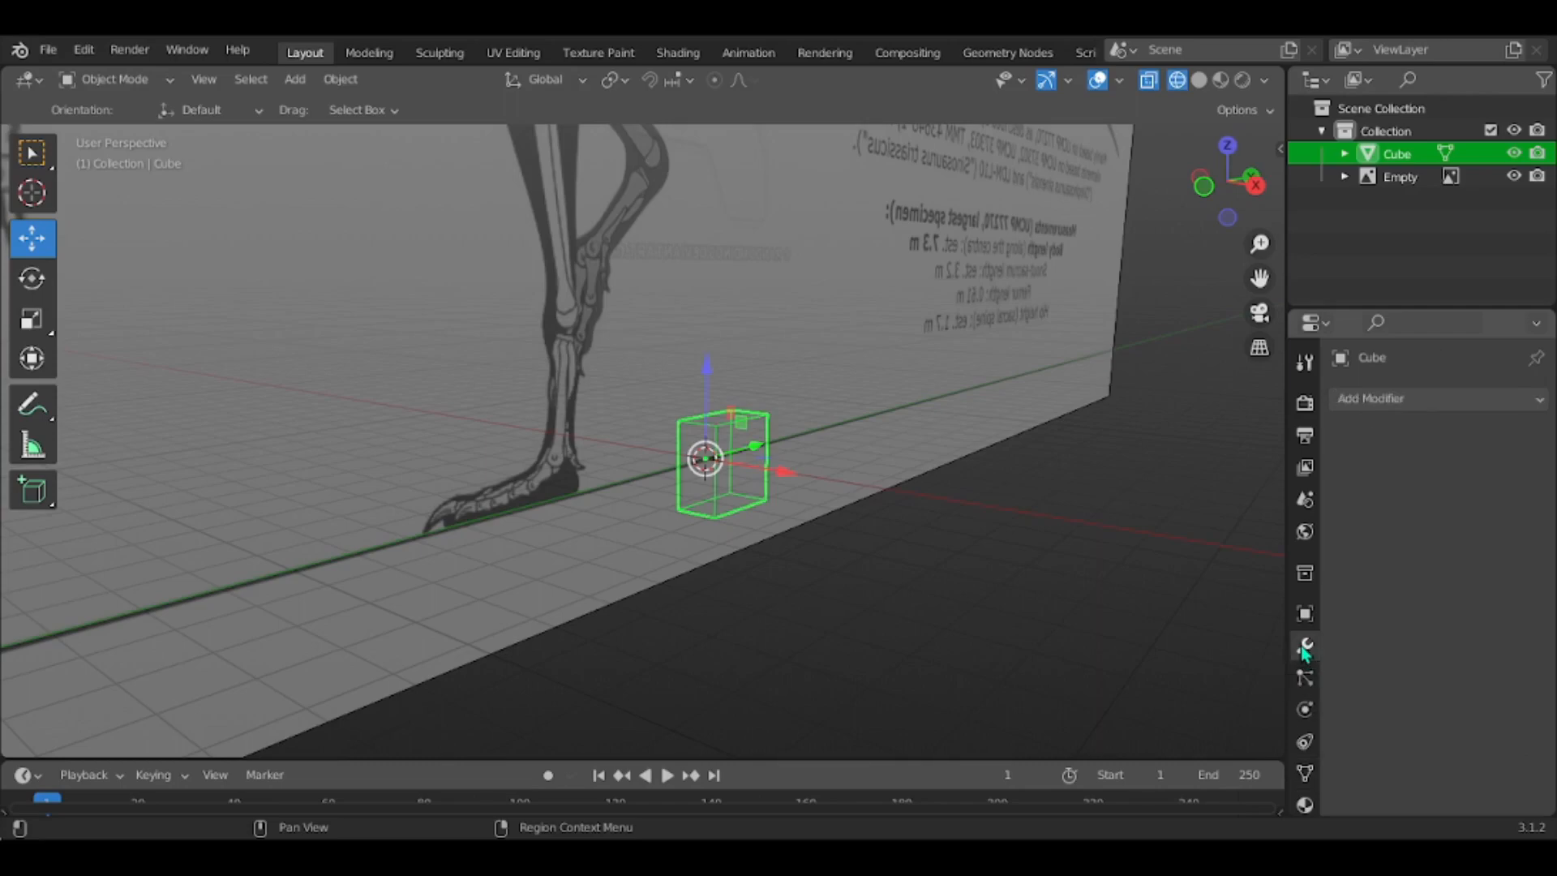
left_click(1370, 402)
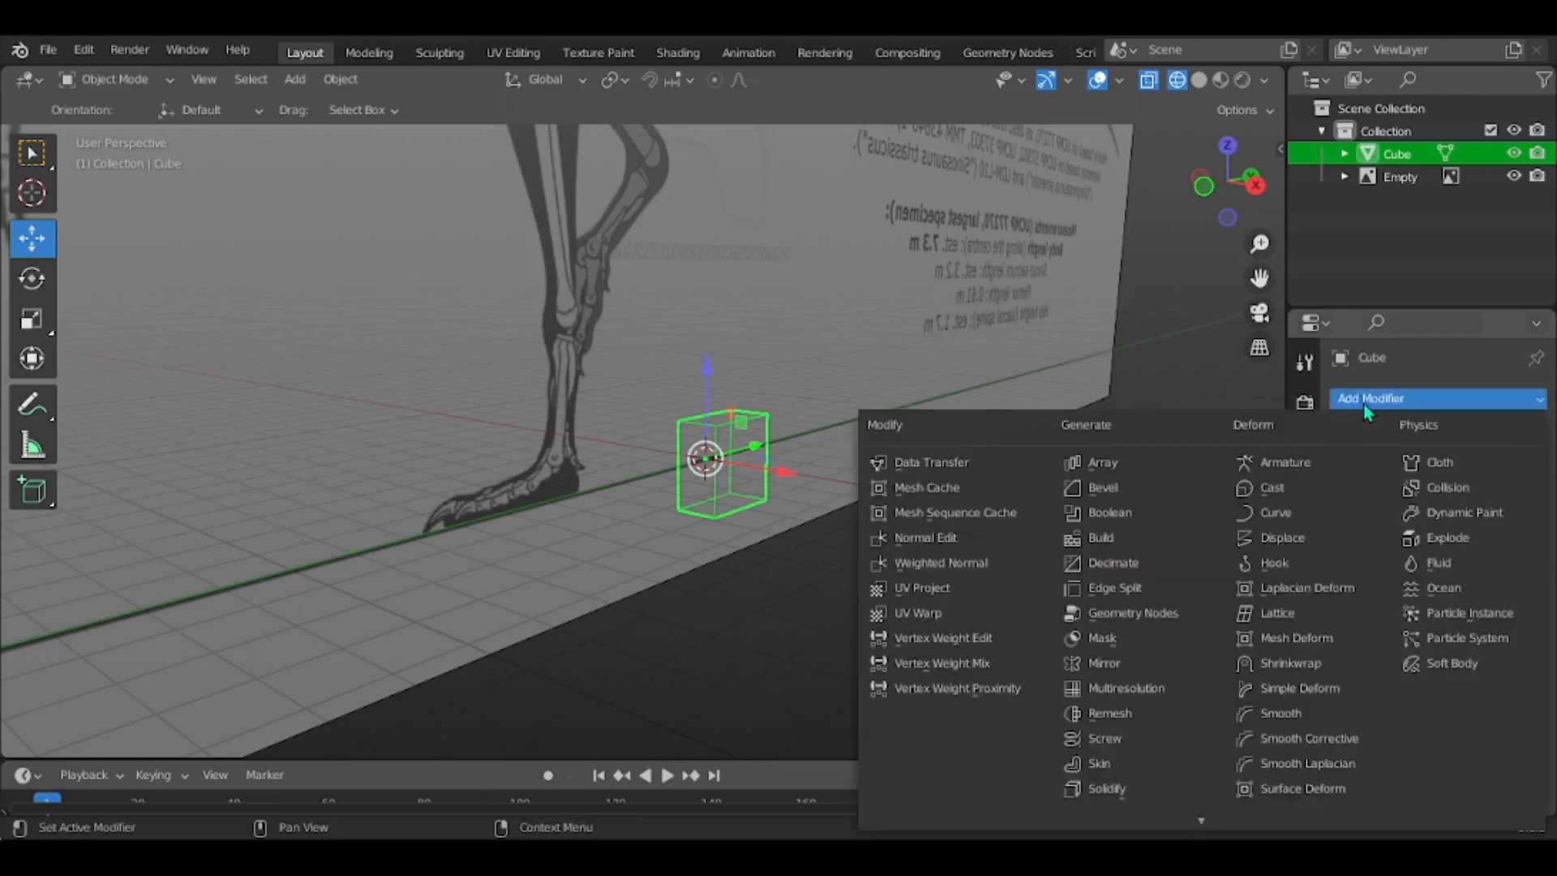
left_click(1116, 668)
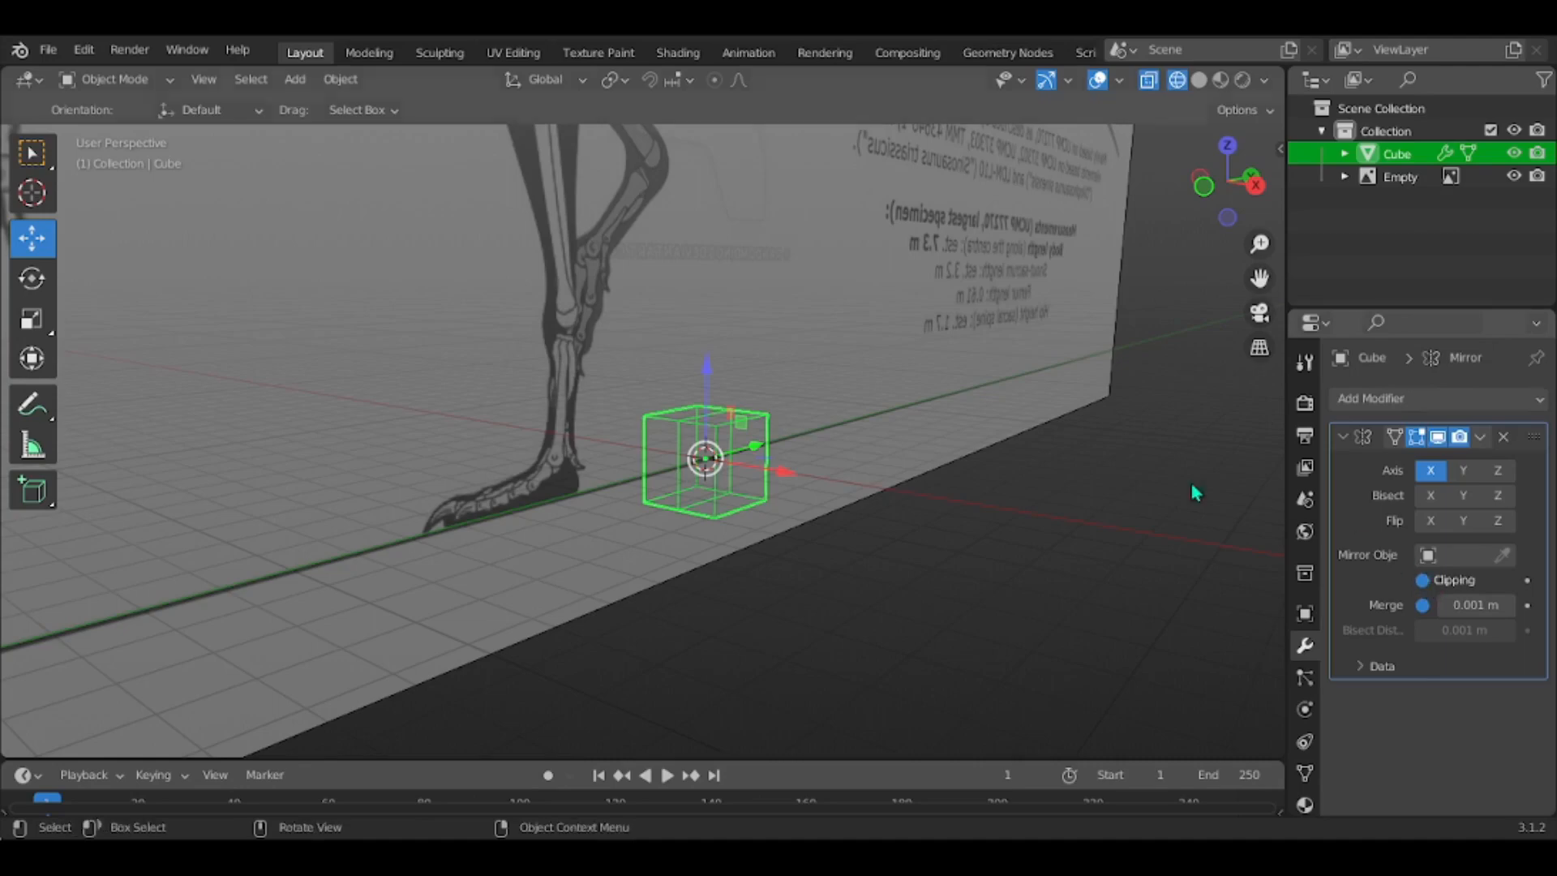
Set the viewport shading to solid and enter Edit Mode on the mirrored cube
middle_click_drag(876, 436, 973, 438)
key("z")
left_click(970, 451)
key("Tab")
scroll(977, 472, "up", 4)
middle_click_drag(771, 478, 729, 488)
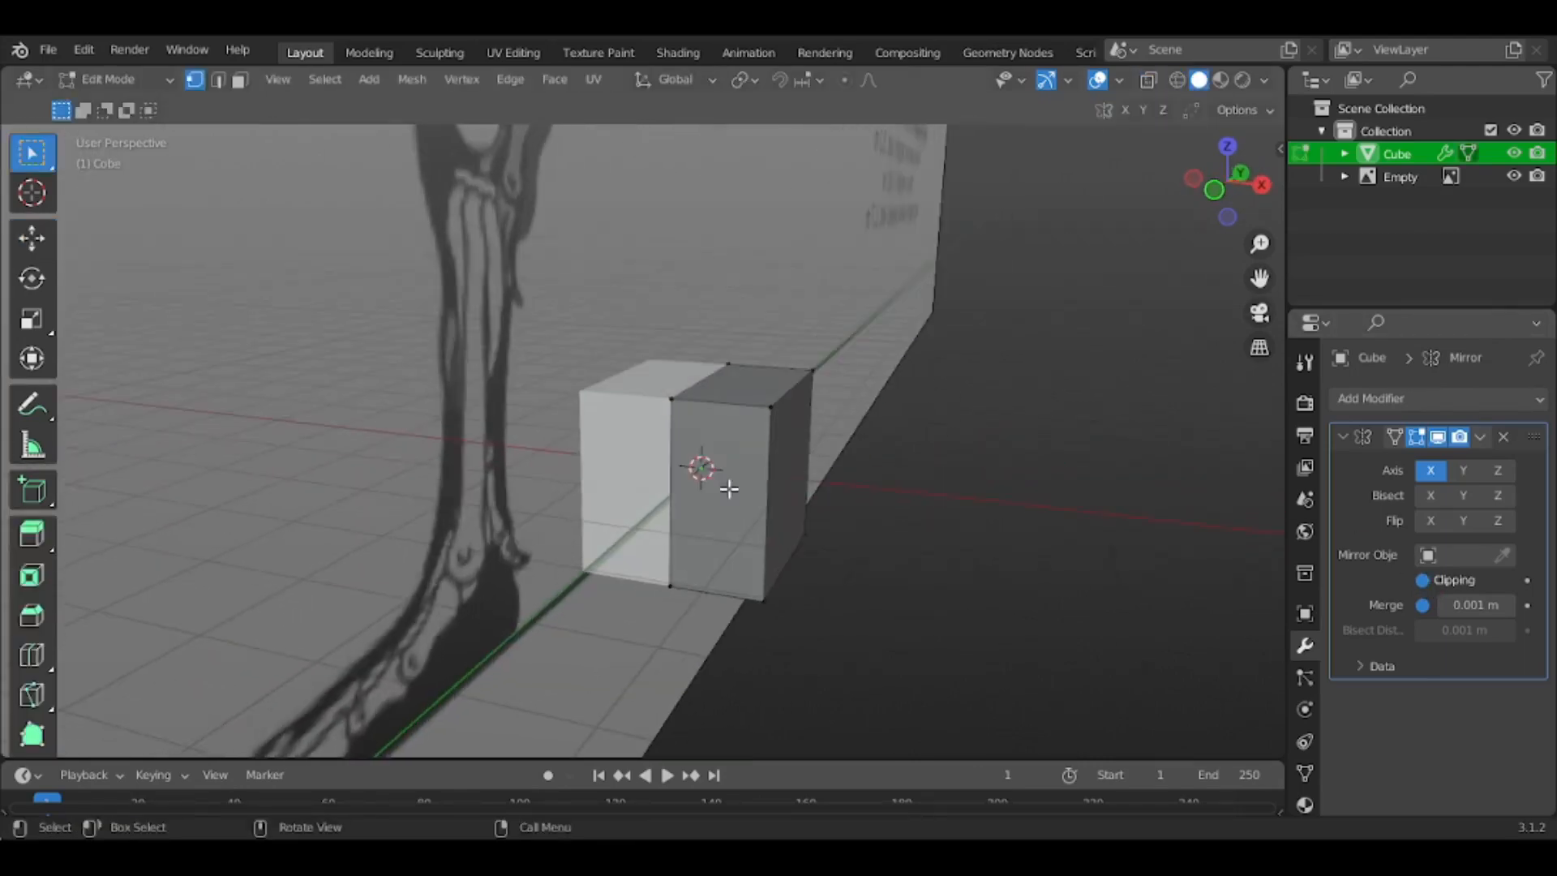
Try moving an upper outer corner vertex of the half cube to test the mirroring
middle_click_drag(1008, 462, 1008, 495)
key("g")
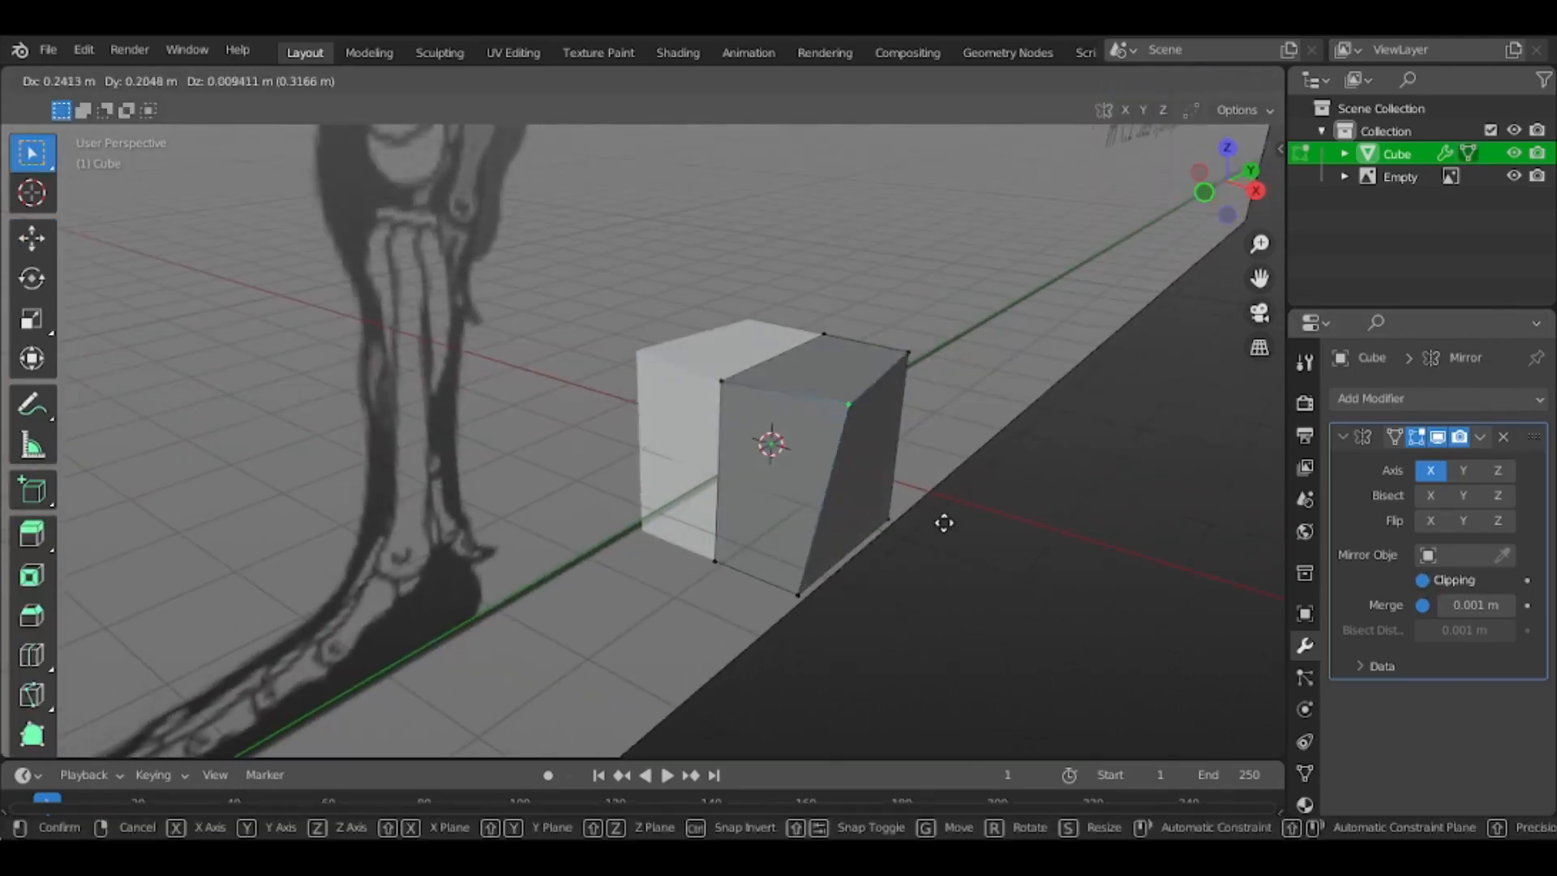
left_click(893, 522)
key("ctrl+z")
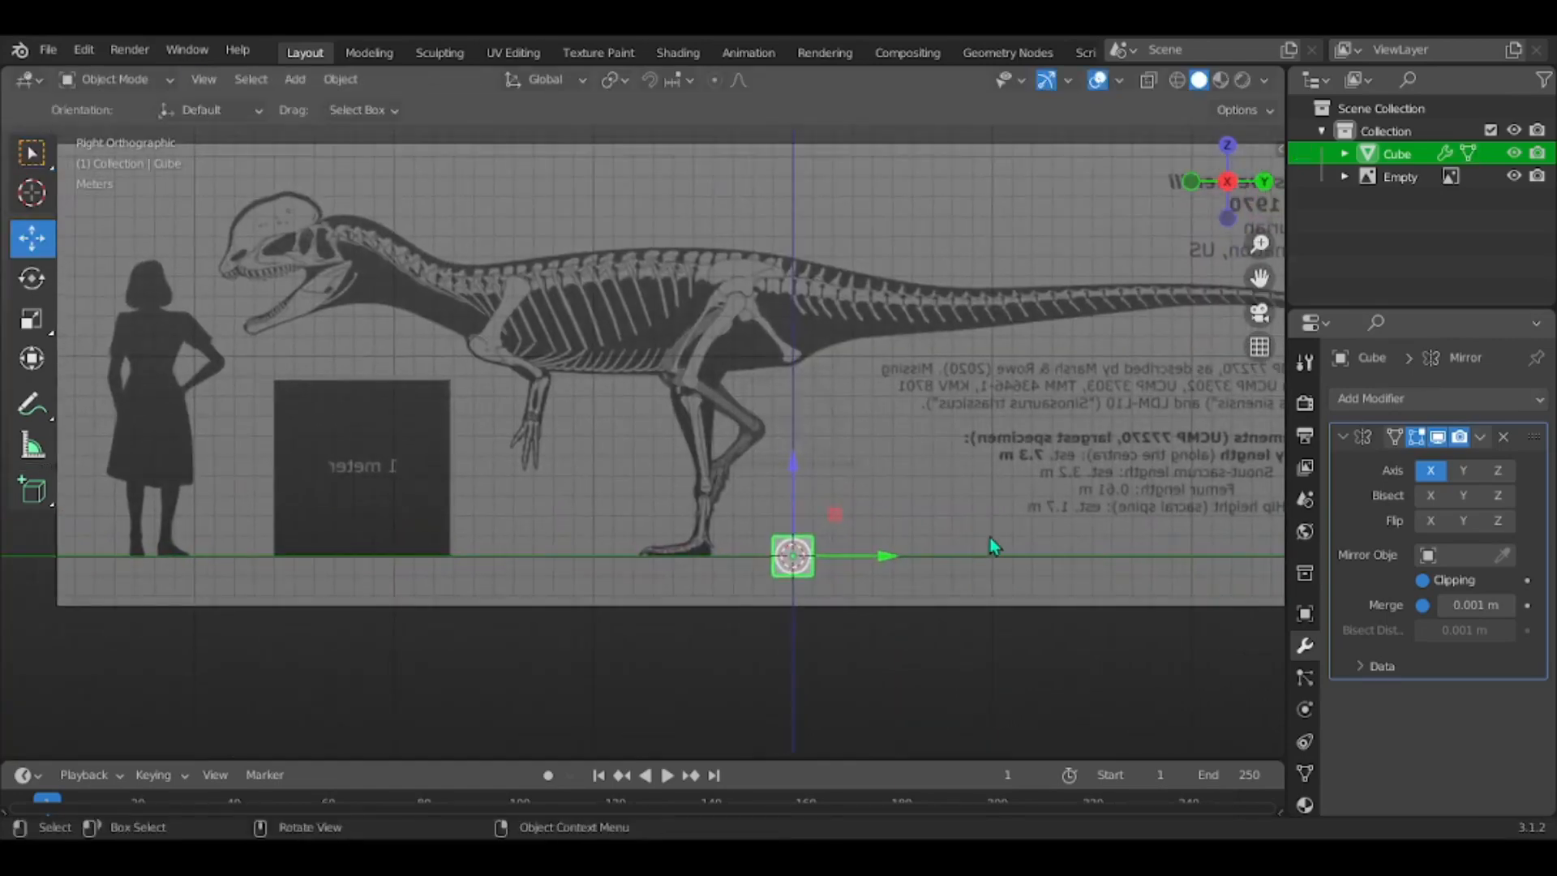
Move the whole cube in the right orthographic view from the origin up onto the skeleton's ribcage
middle_click_drag(990, 538, 979, 559, "shift")
key("g")
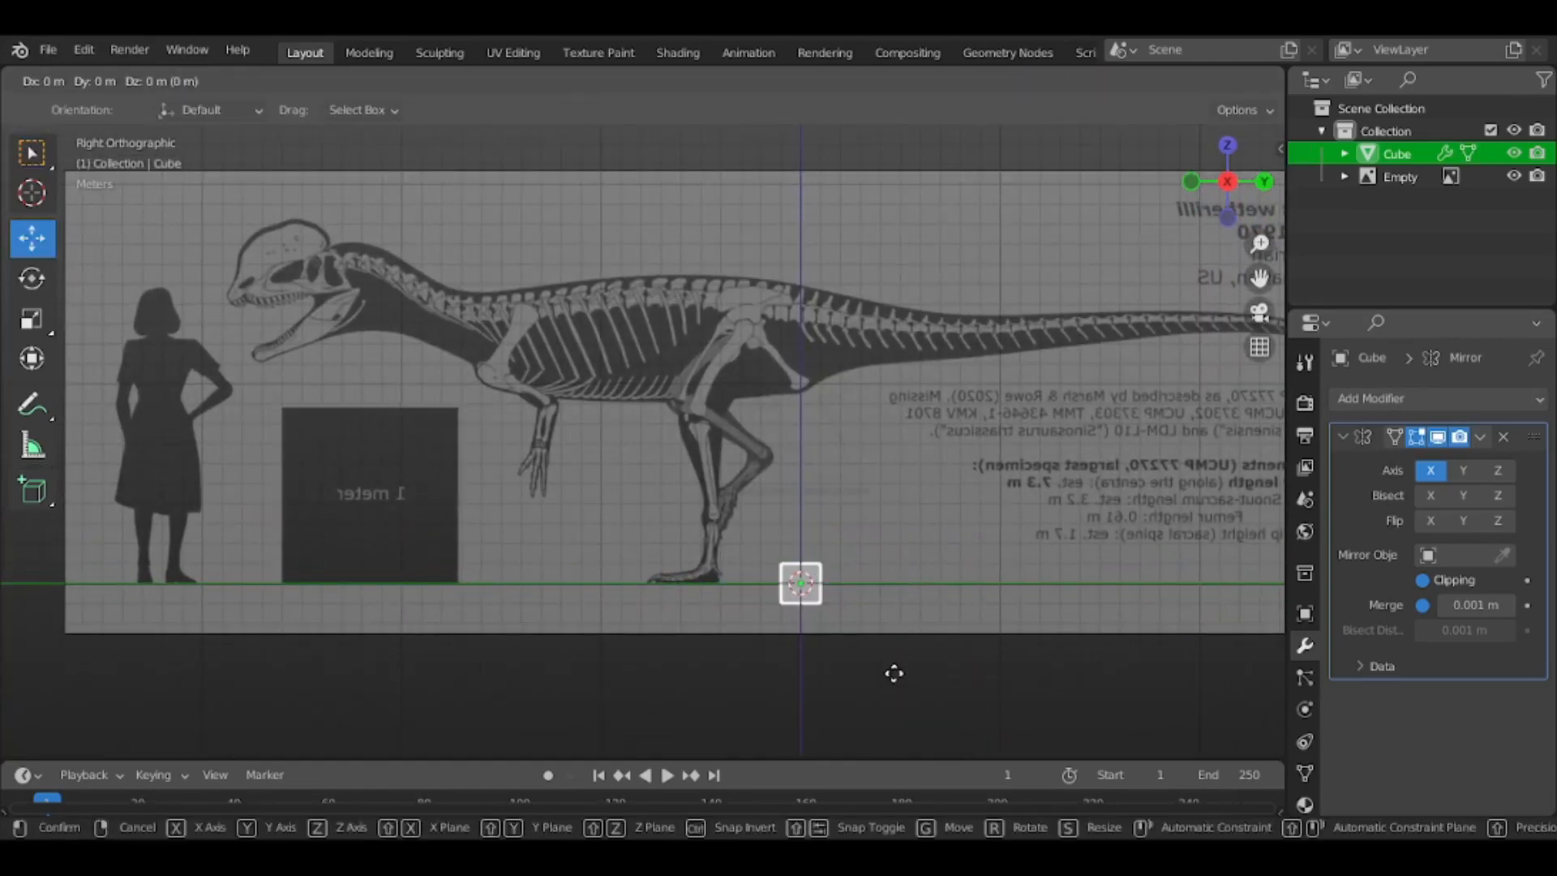
left_click(722, 432)
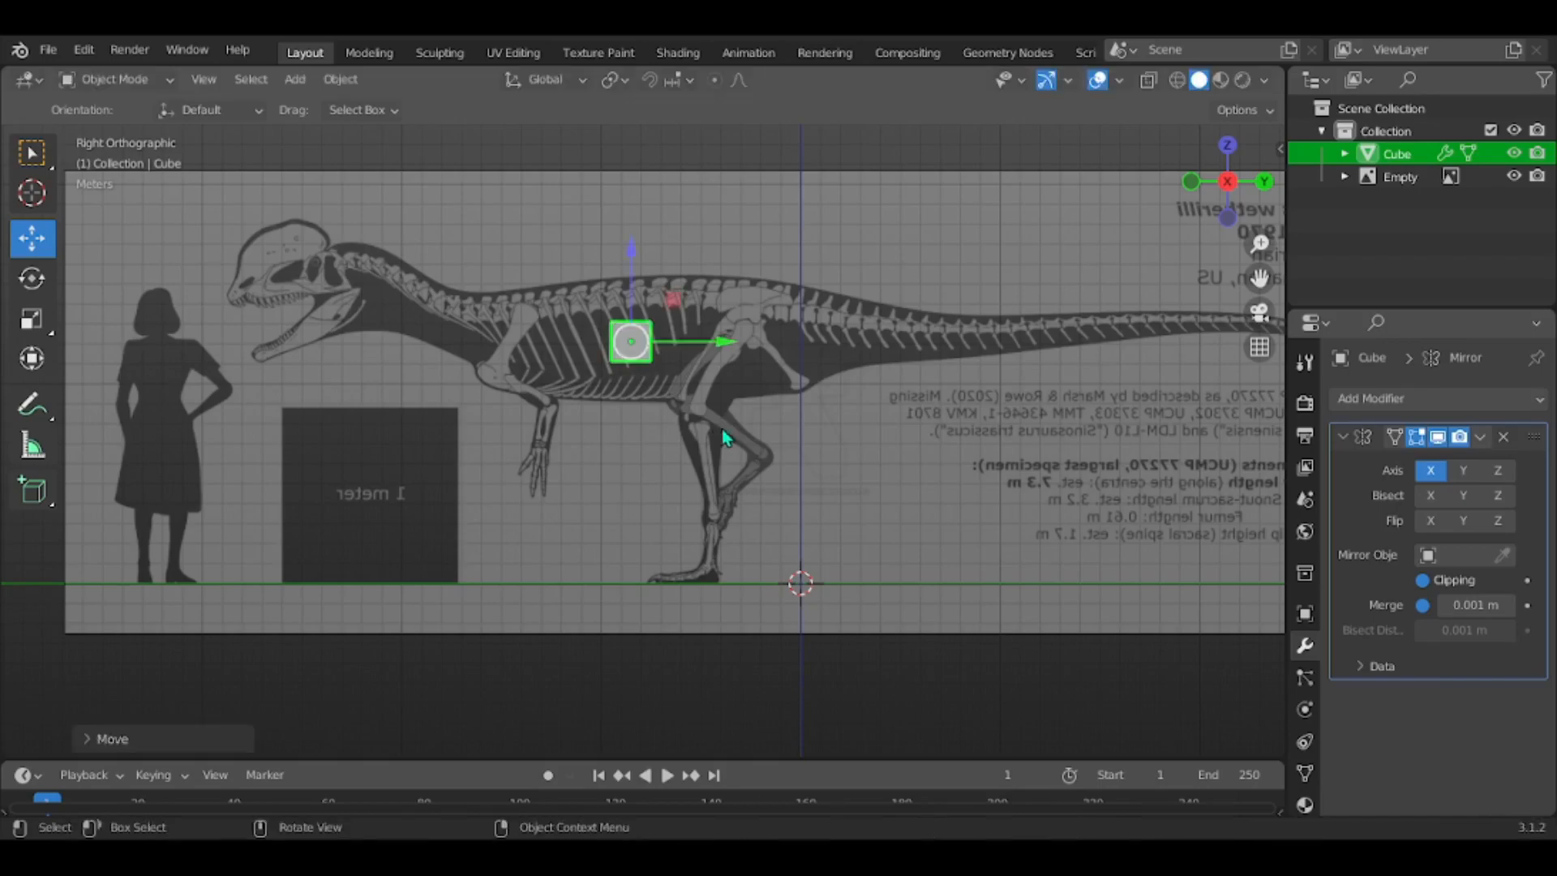
Switch to wireframe shading and edit the cube's mesh in the right orthographic view over the ribcage
scroll(698, 405, "up", 5)
key("z")
left_click(505, 383)
mouse_move(504, 383)
middle_mouse_down()
mouse_move(566, 416)
mouse_move(667, 416)
mouse_move(963, 490)
mouse_move(992, 350)
middle_mouse_up()
key("Tab")
left_click(1235, 186)
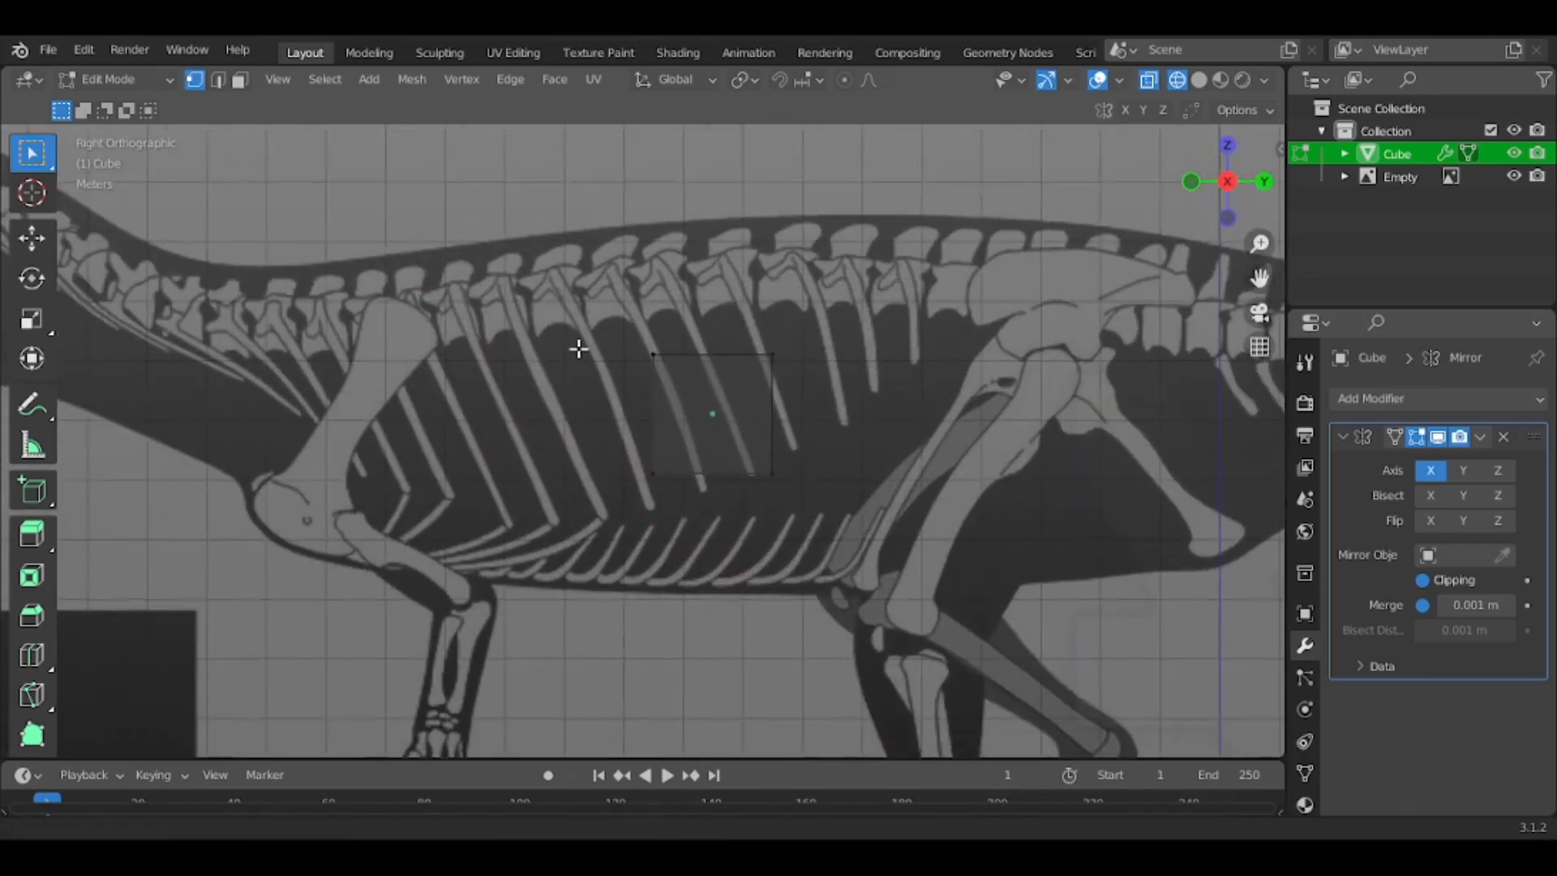
middle_click_drag(774, 377, 708, 348, "shift")
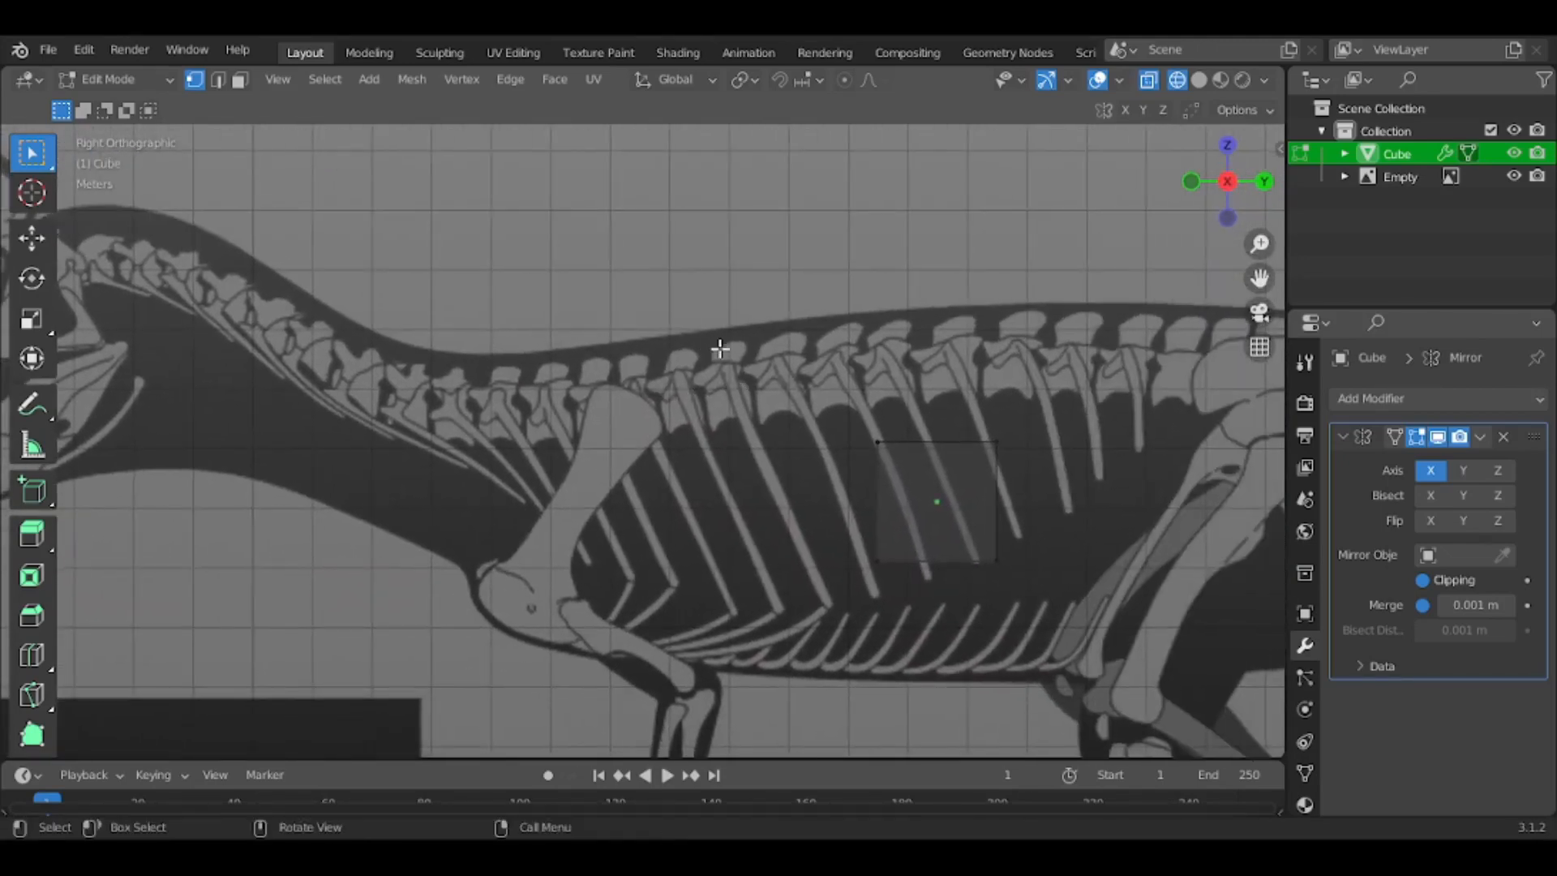
Try box-selecting and moving the cube's upper corner vertices on the head side in wireframe shading
left_click_drag(895, 468, 932, 478)
key("g")
left_click(929, 523)
key("ctrl+z")
Try box-selecting and moving the cube's upper head-side corner in solid shading, and undo the move
key("z")
left_click(1091, 550)
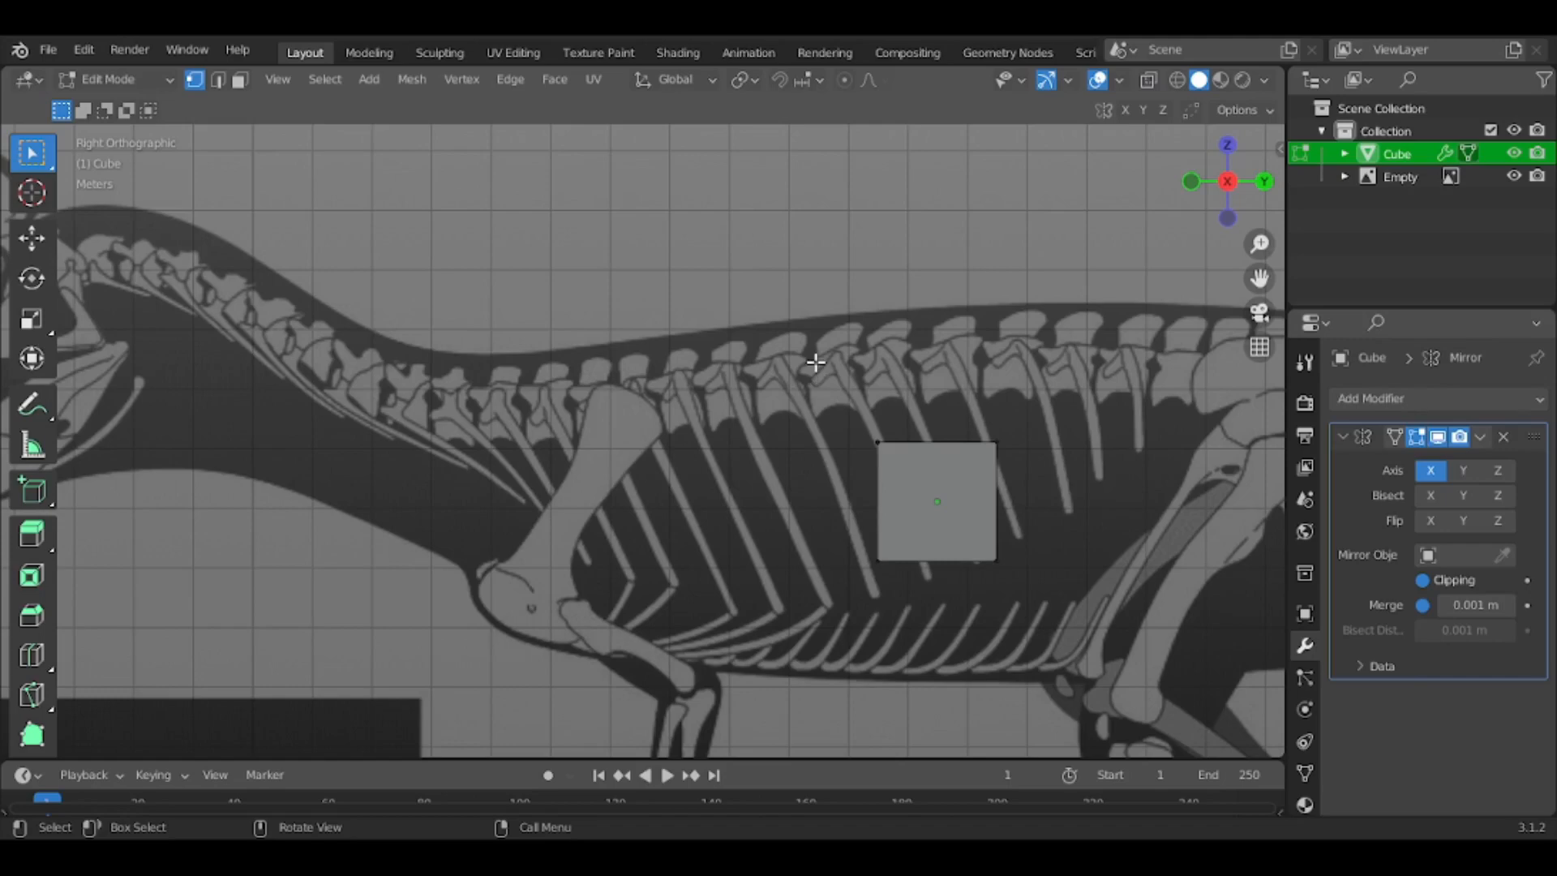
left_click_drag(812, 394, 967, 527)
key("g")
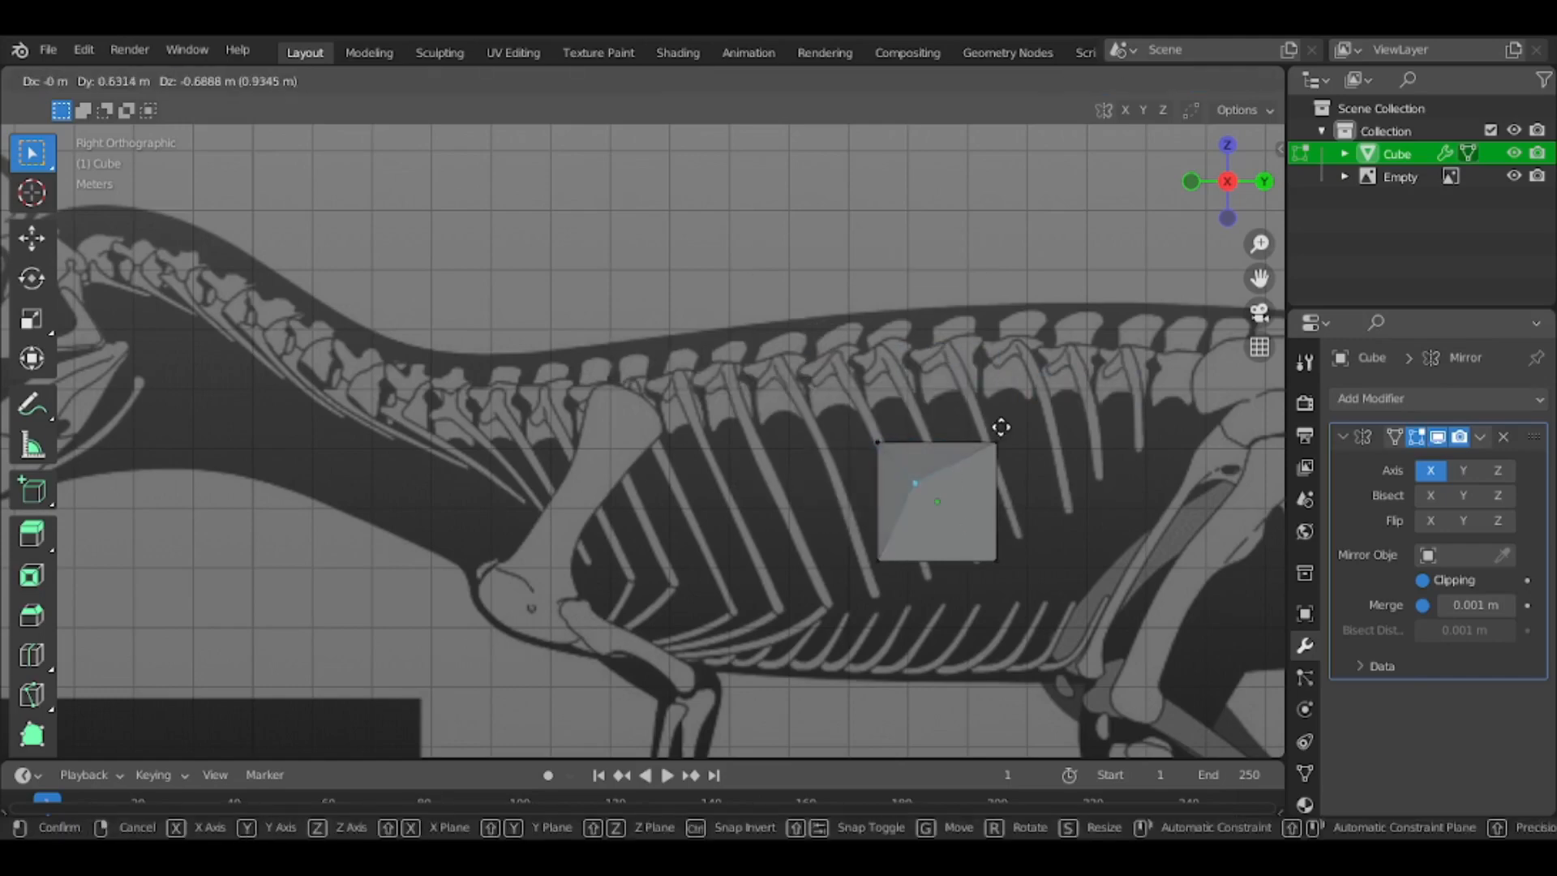
left_click(972, 419)
middle_click_drag(973, 419, 1161, 240)
key("ctrl+z")
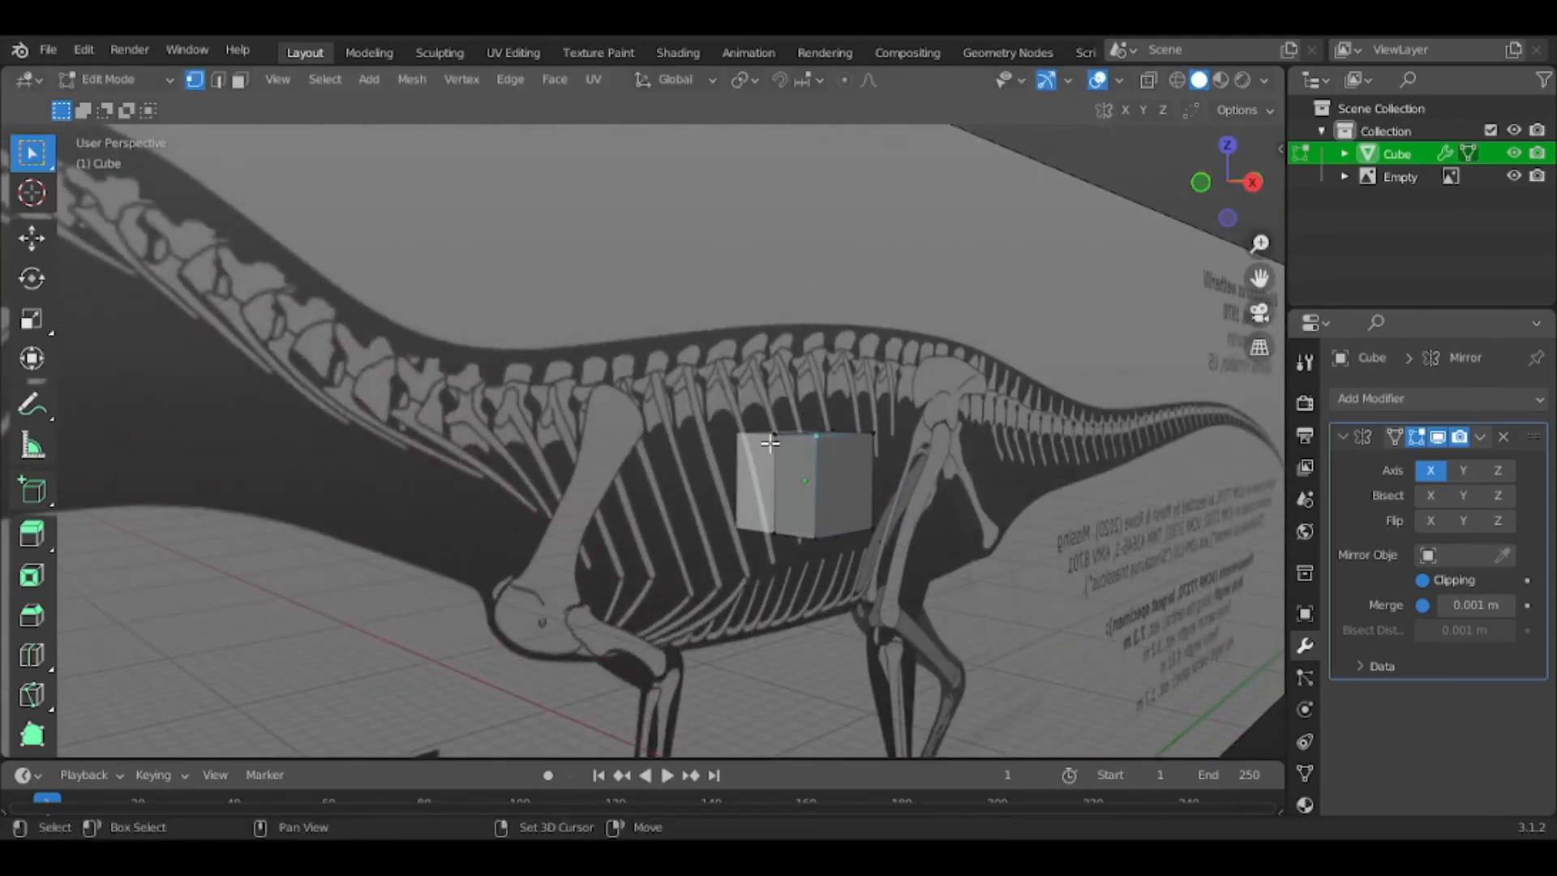
In the right orthographic wireframe view, move the cube's head-side upper and lower corners to the base of the neck and chest
left_click(1252, 182)
key("z")
left_click(925, 344)
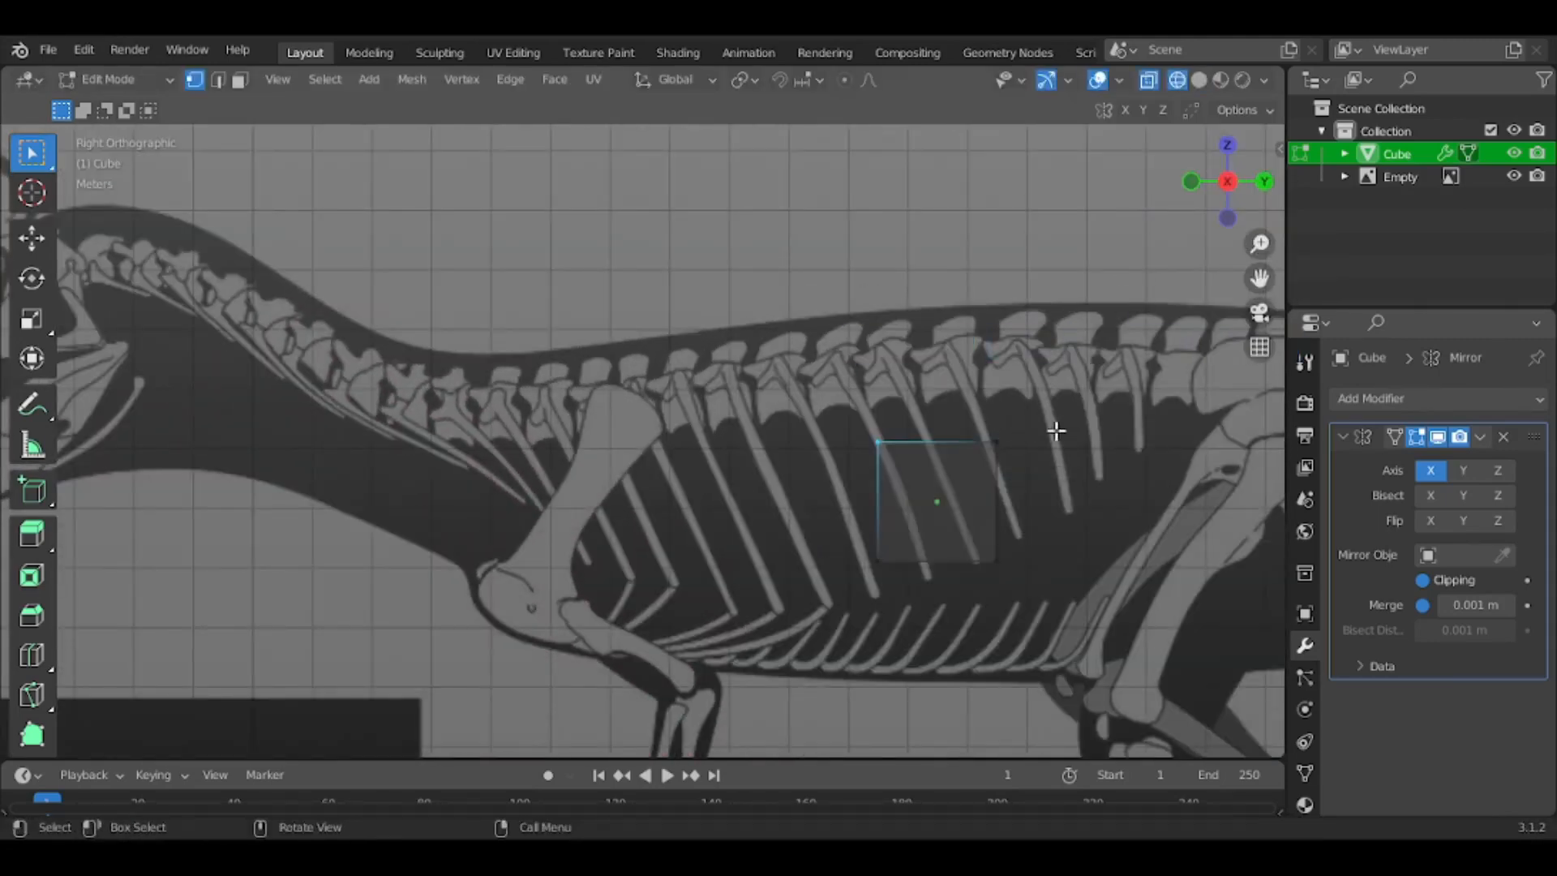
middle_click_drag(1055, 429, 1101, 441, "shift")
key("g")
left_click(921, 594)
key("g")
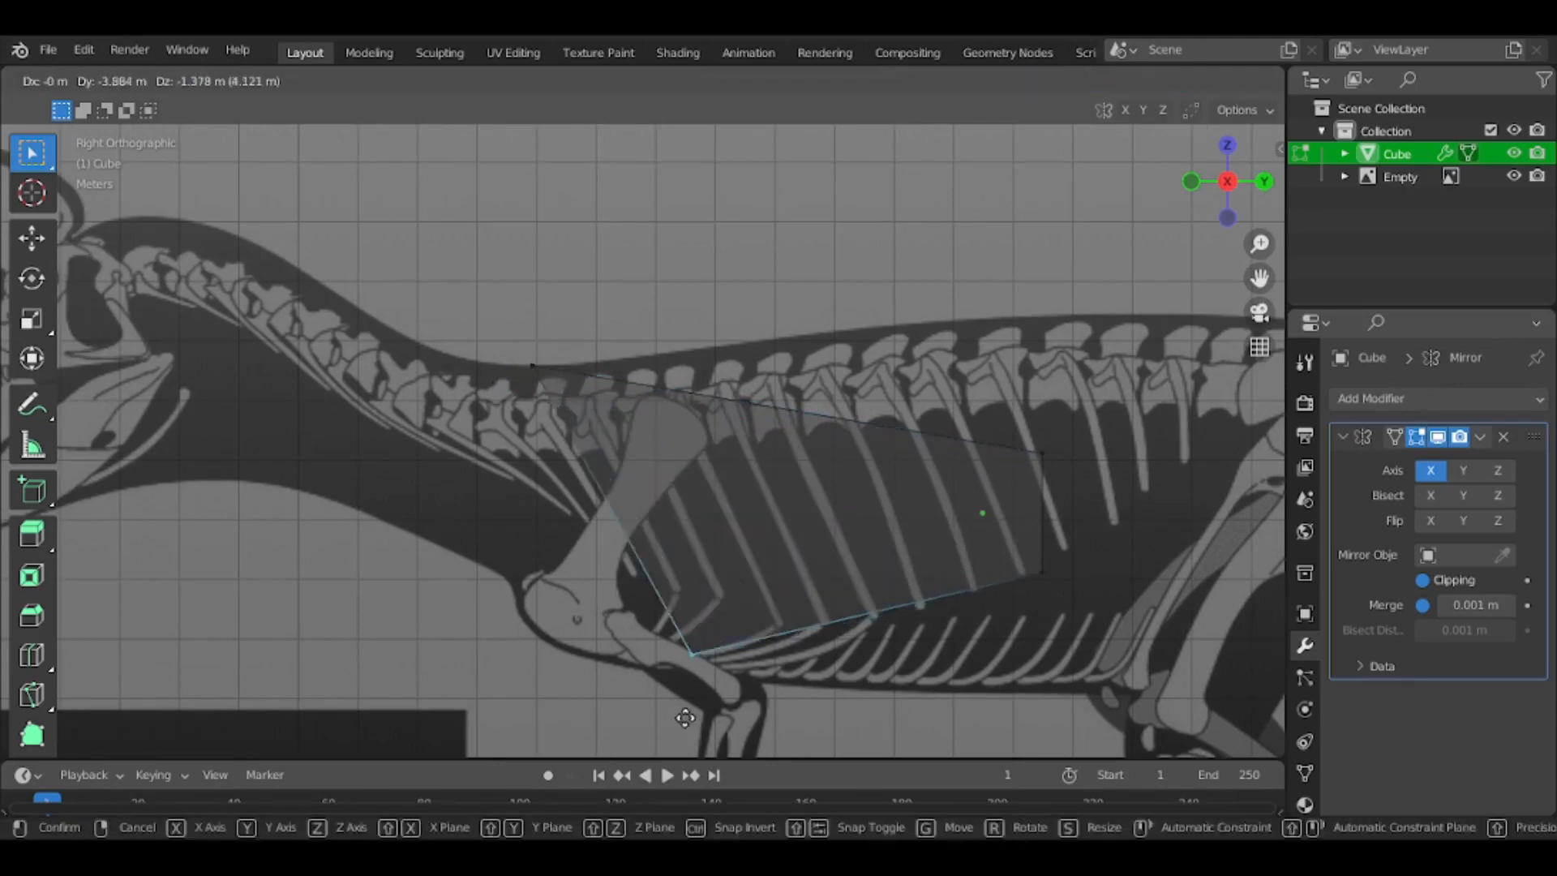
left_click(523, 645)
Move the cube's tail-side lower and upper corners back to the body outline behind the hips
middle_click_drag(522, 645, 404, 511, "shift")
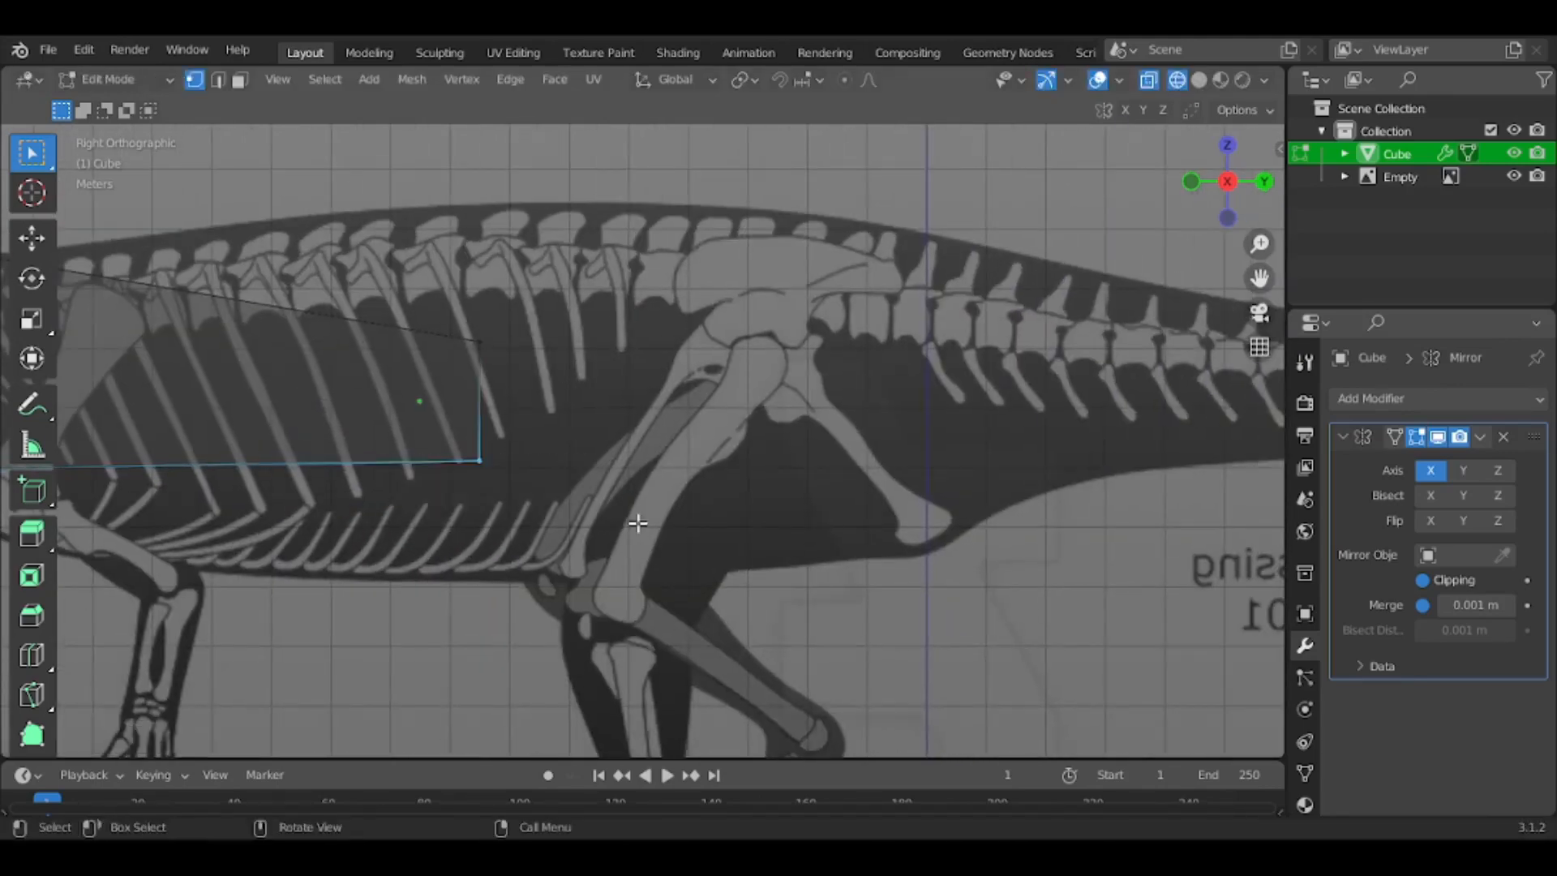
key("g")
left_click(1019, 600)
left_click(484, 368)
key("g")
left_click(1046, 312)
middle_click_drag(676, 325, 938, 329, "shift")
left_click(688, 396)
scroll(705, 435, "down", 1)
middle_click_drag(742, 438, 709, 446, "shift")
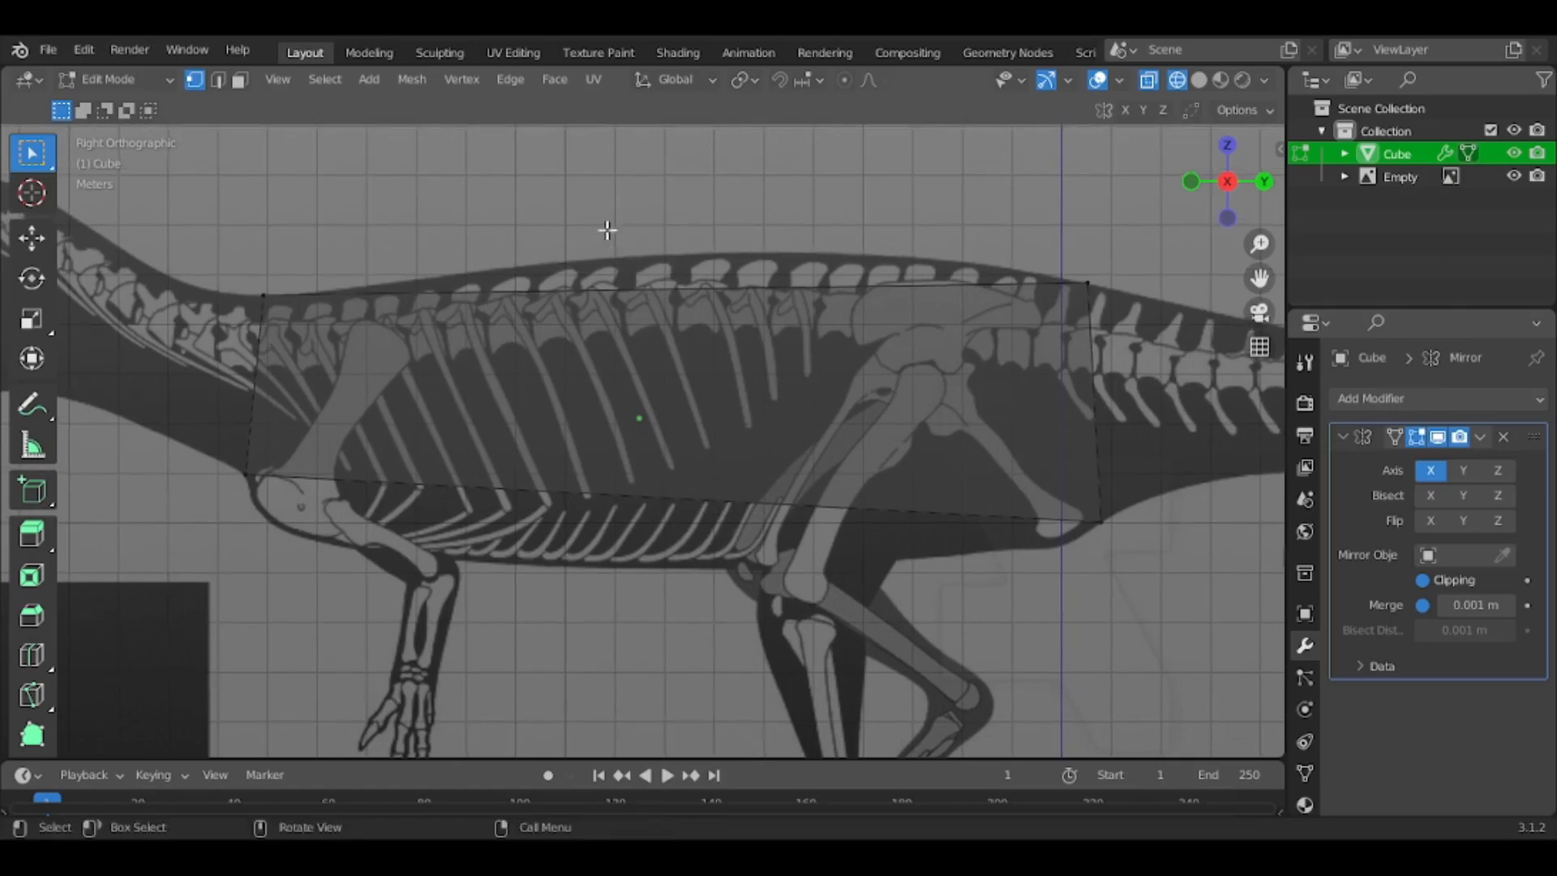
Add three evenly spaced vertical loop cuts across the stretched body block
left_click_drag(289, 243, 1097, 570)
key("ctrl+r")
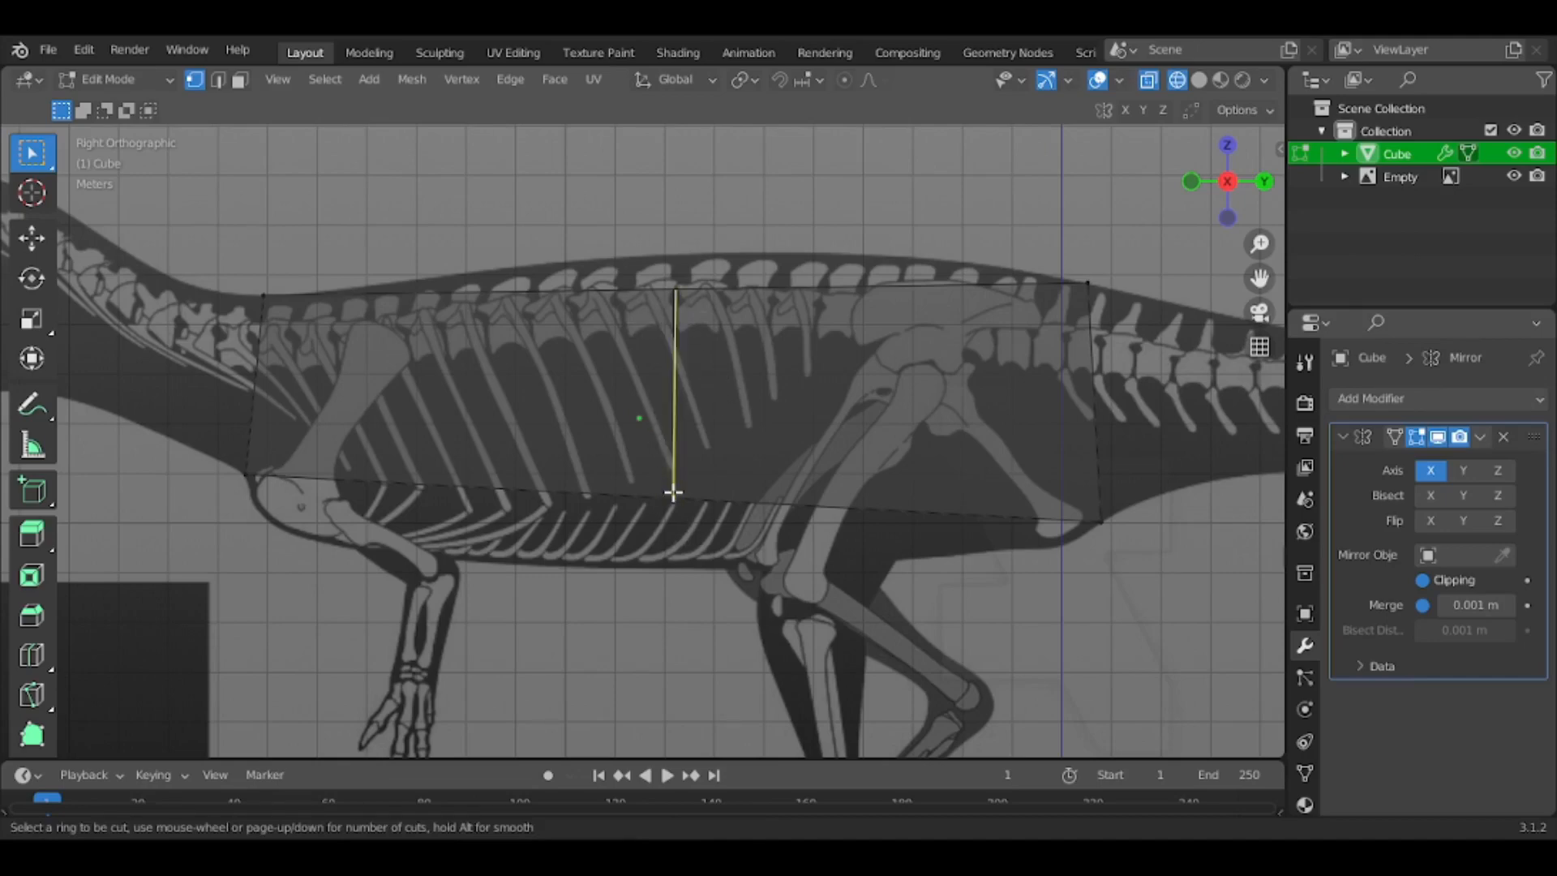
scroll(673, 492, "up", 1)
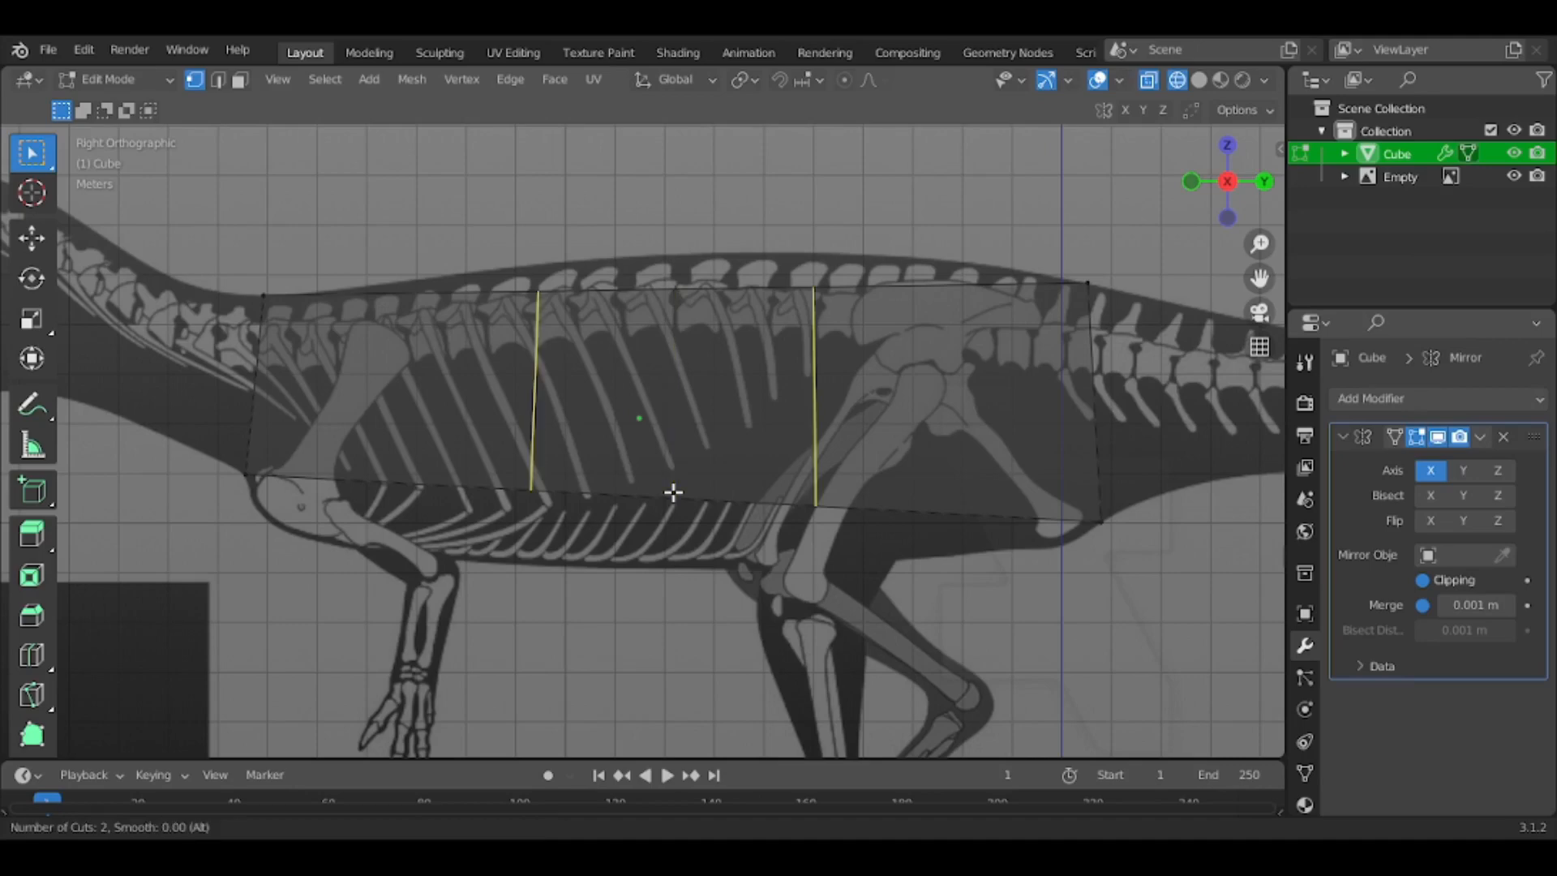
scroll(673, 492, "up", 5)
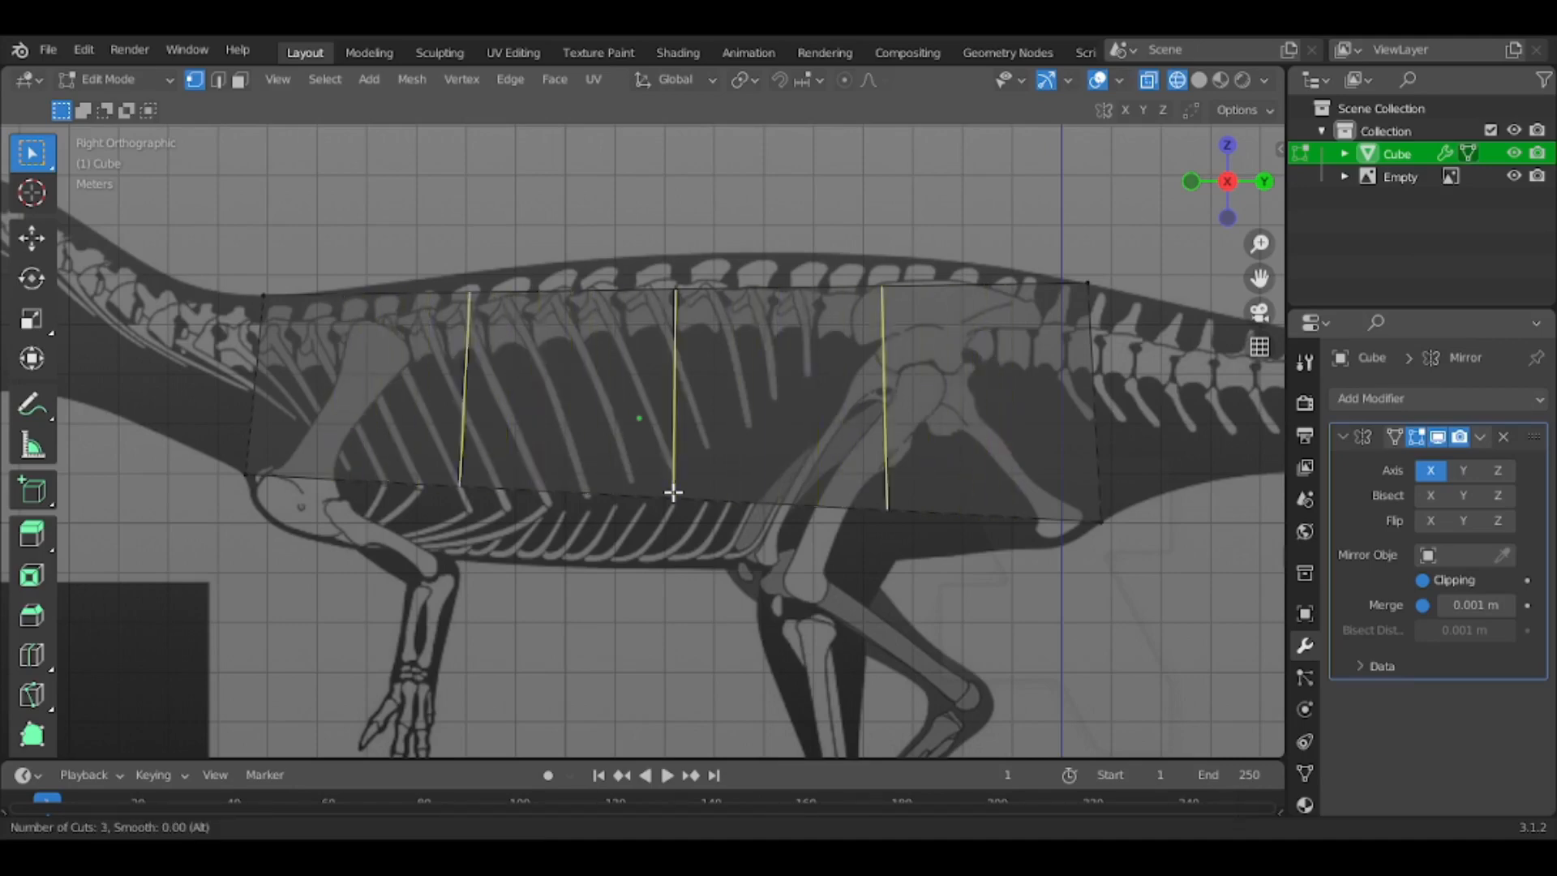
scroll(673, 493, "down", 7)
scroll(673, 492, "up", 2)
scroll(673, 492, "down", 1)
left_click(673, 492)
right_click(673, 493)
Pull the lower vertices of the three new loops down to follow the belly outline
left_click_drag(419, 444, 503, 504)
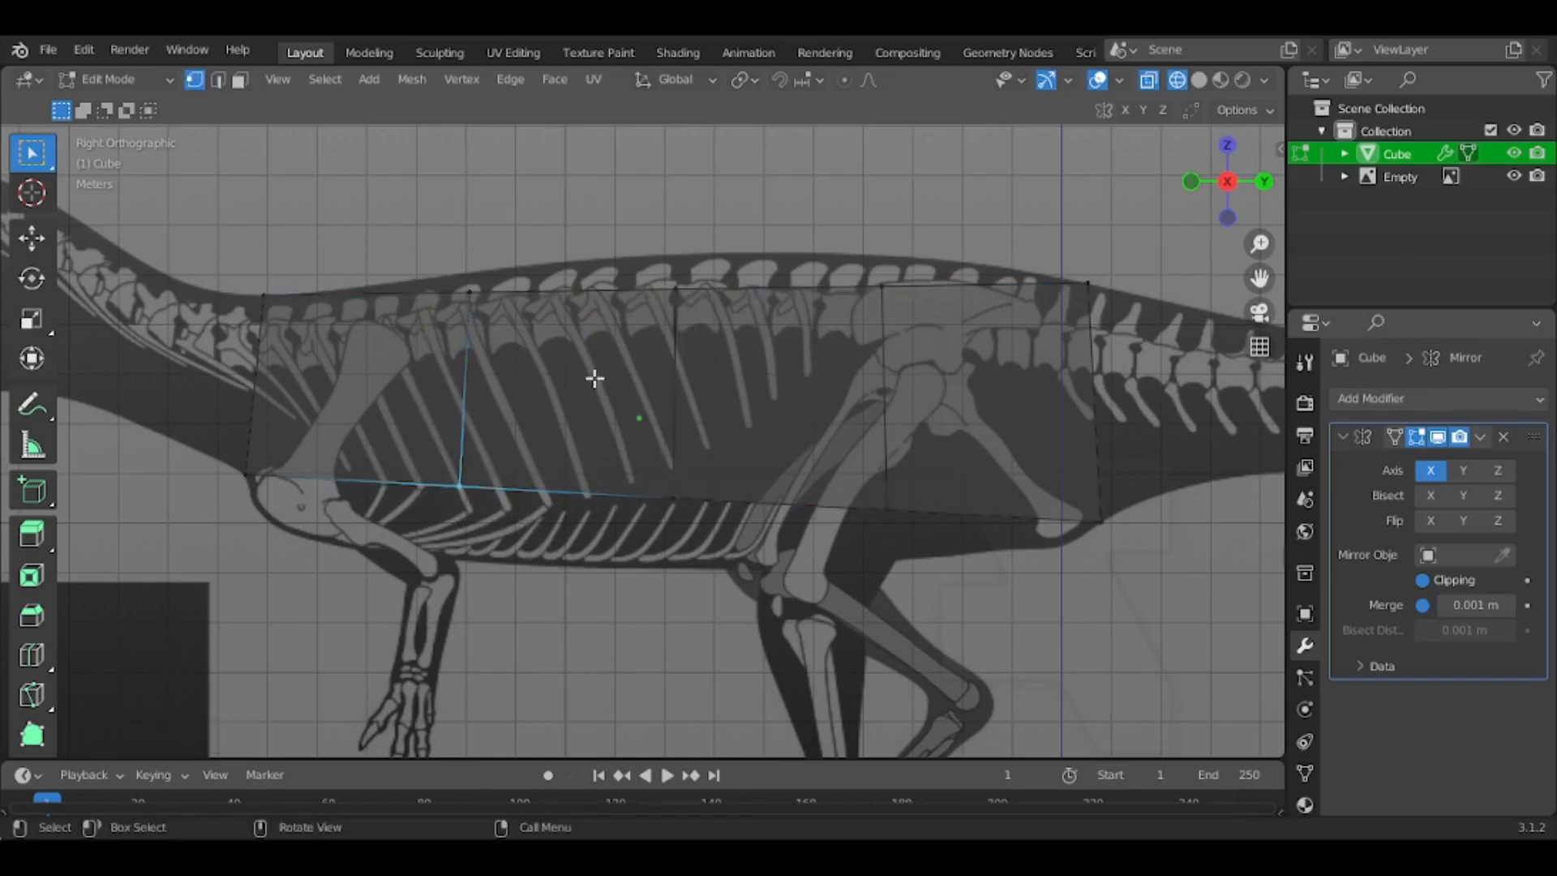
key("g")
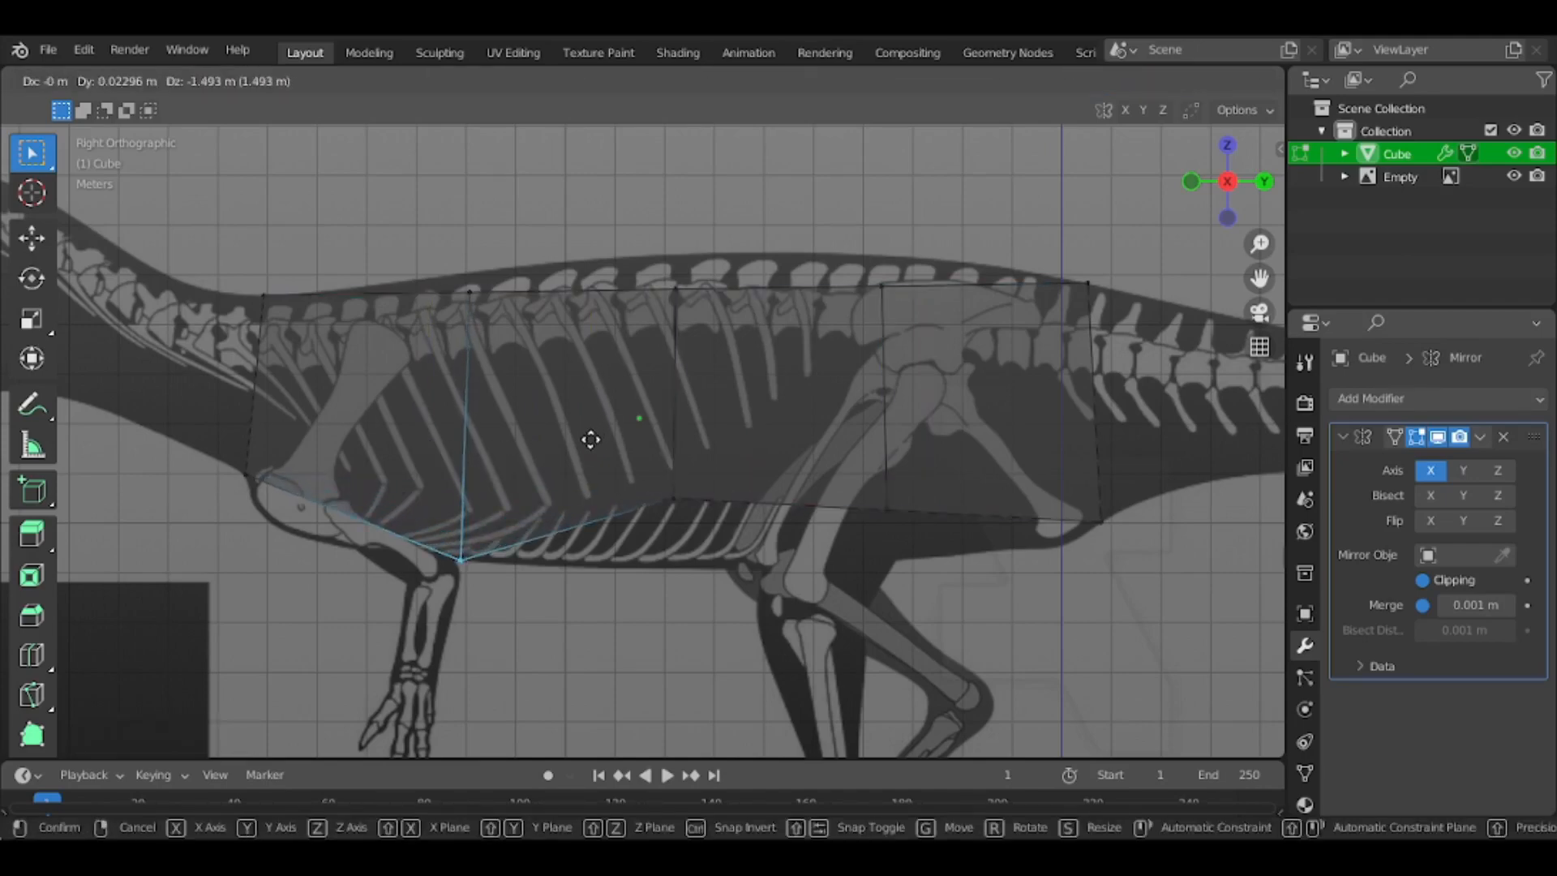
left_click(590, 439)
left_click_drag(583, 426, 762, 570)
key("g")
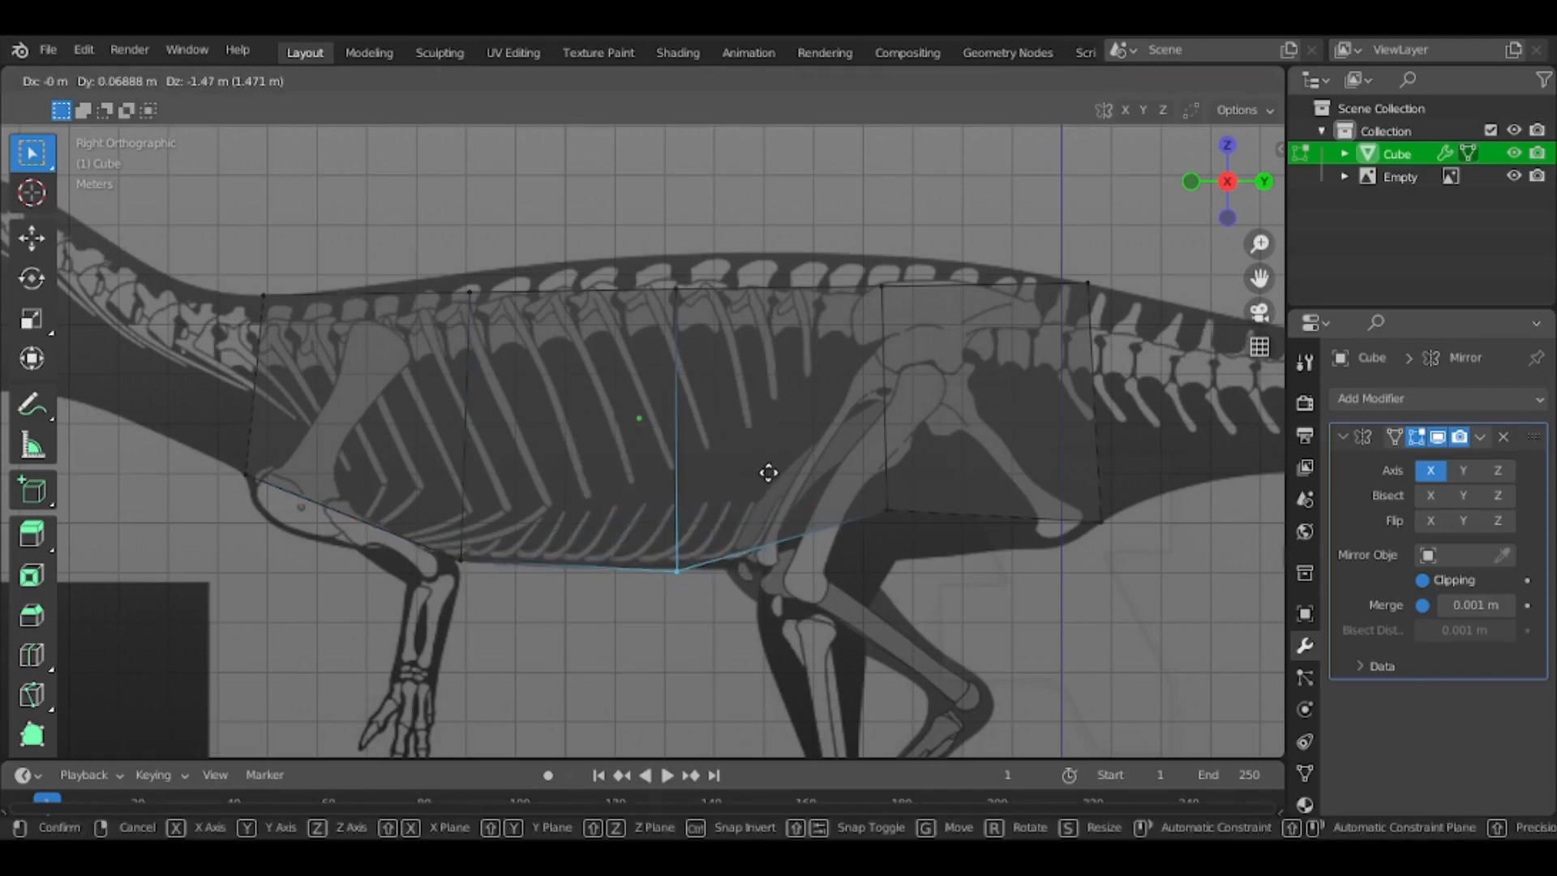
left_click(768, 472)
left_click_drag(807, 442, 932, 546)
key("g")
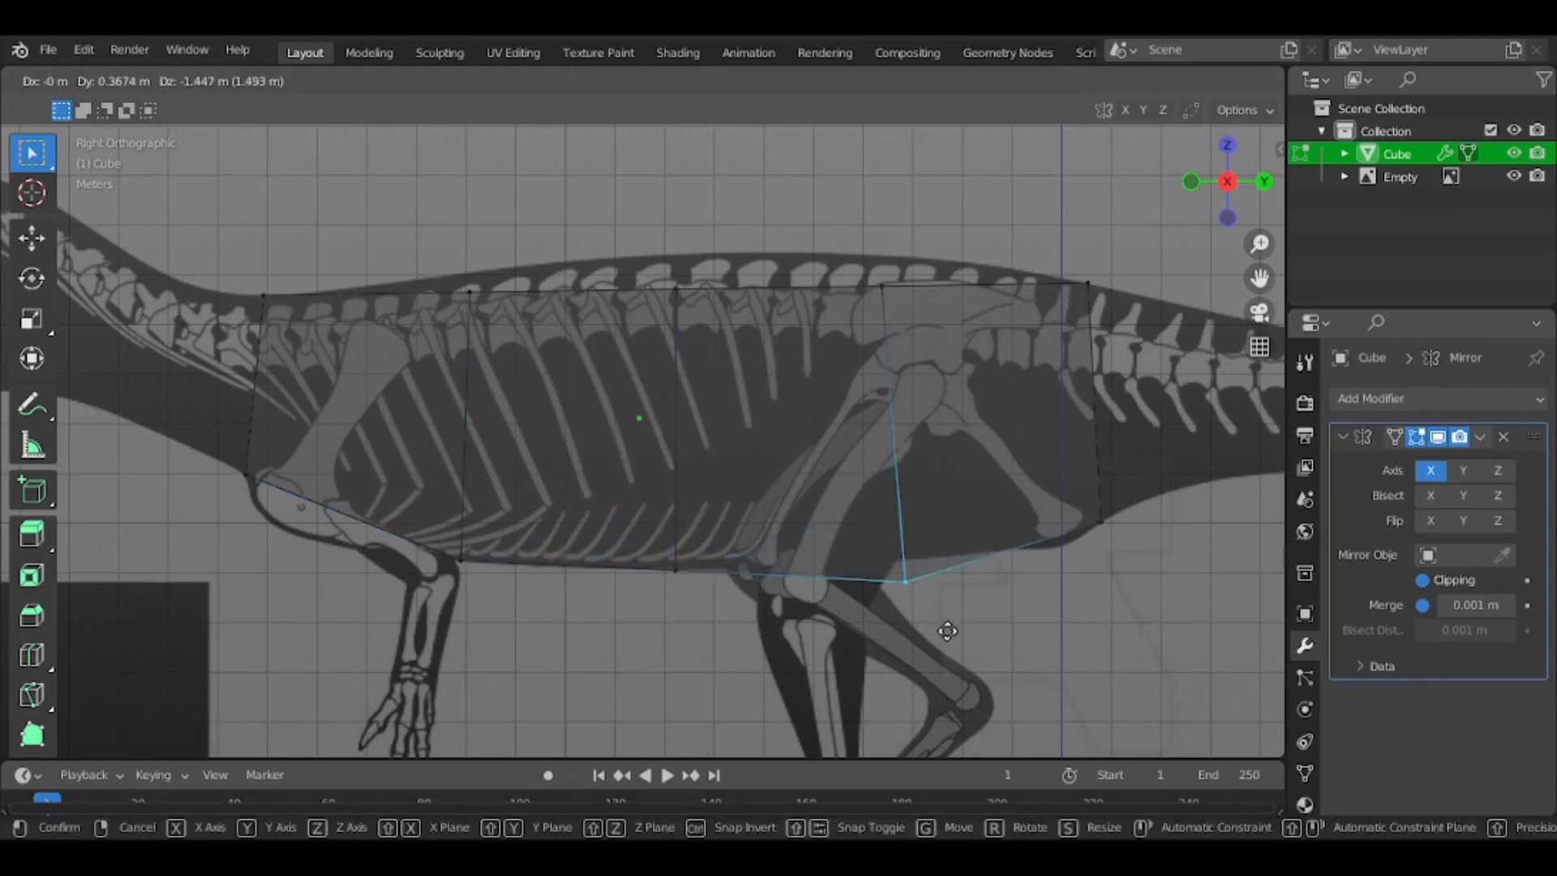
left_click(938, 613)
Raise the upper vertices of the three loops to follow the outline of the back
left_click_drag(872, 310, 1013, 464)
key("g")
left_click(995, 403)
left_click_drag(659, 271, 768, 420)
key("g")
left_click(762, 385)
left_click_drag(372, 264, 631, 449)
key("g")
left_click(618, 434)
Add one loop cut in the frontmost body section and move its lower vertices down to the chest outline
middle_click_drag(602, 442, 882, 509, "shift")
left_click(584, 671)
key("ctrl+r")
left_click(611, 567)
right_click(612, 567)
left_click_drag(578, 544, 678, 637)
key("g")
left_click(650, 661)
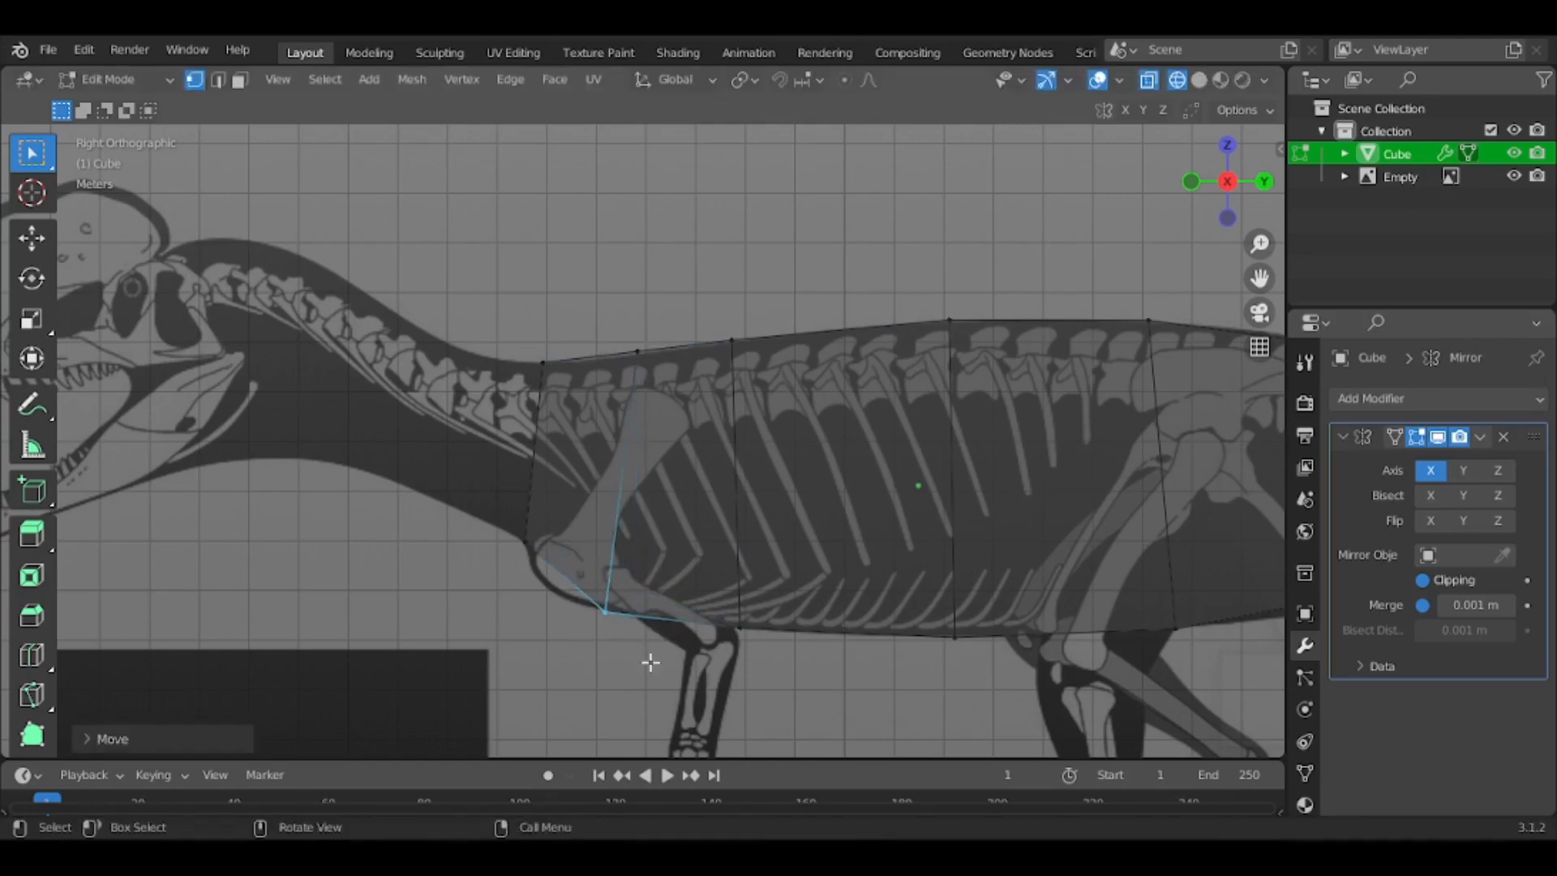
Leave mesh editing and inspect the mirrored body from several angles, ending in the right orthographic view
middle_click_drag(706, 644, 188, 637, "shift")
middle_click_drag(803, 546, 867, 550)
key("Tab")
middle_click_drag(993, 558, 880, 578)
key("alt+a")
middle_click_drag(793, 424, 944, 507)
key("a")
middle_click_drag(795, 447, 702, 462)
key("alt+a")
middle_click_drag(1074, 518, 941, 515)
left_click(1234, 183)
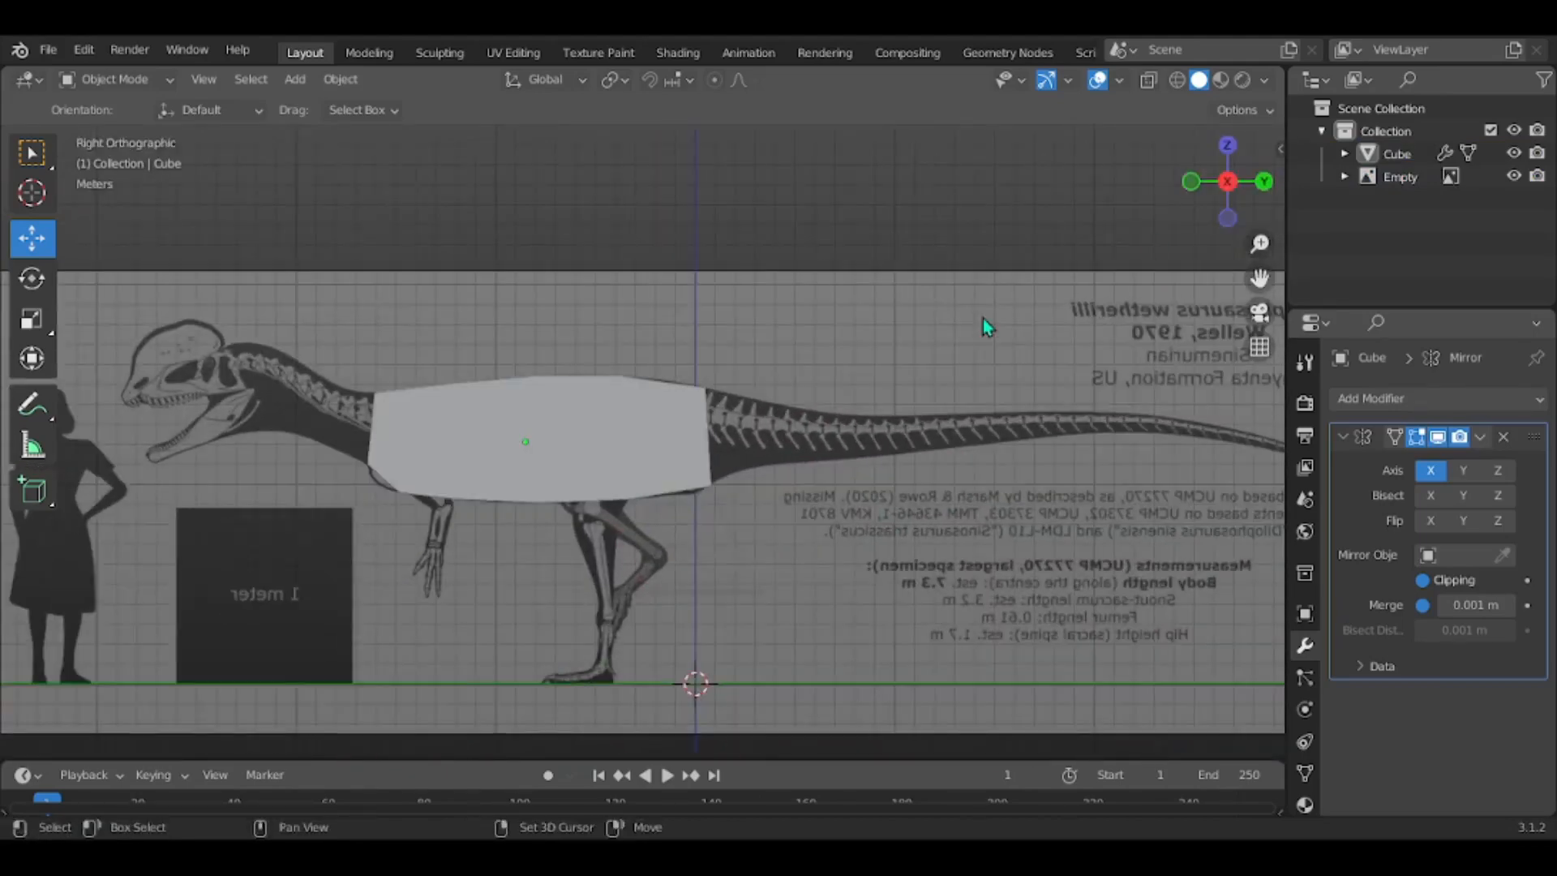
Edit the body mesh in wireframe and extrude its rear end vertices back along the base of the tail
scroll(730, 295, "up", 4)
left_click(511, 423)
key("Tab")
key("shift+z")
left_click_drag(500, 203, 727, 647)
middle_click_drag(1025, 480, 813, 459, "shift")
middle_click_drag(720, 509, 674, 549, "shift")
scroll(666, 545, "down", 1)
key("e")
left_click(846, 557)
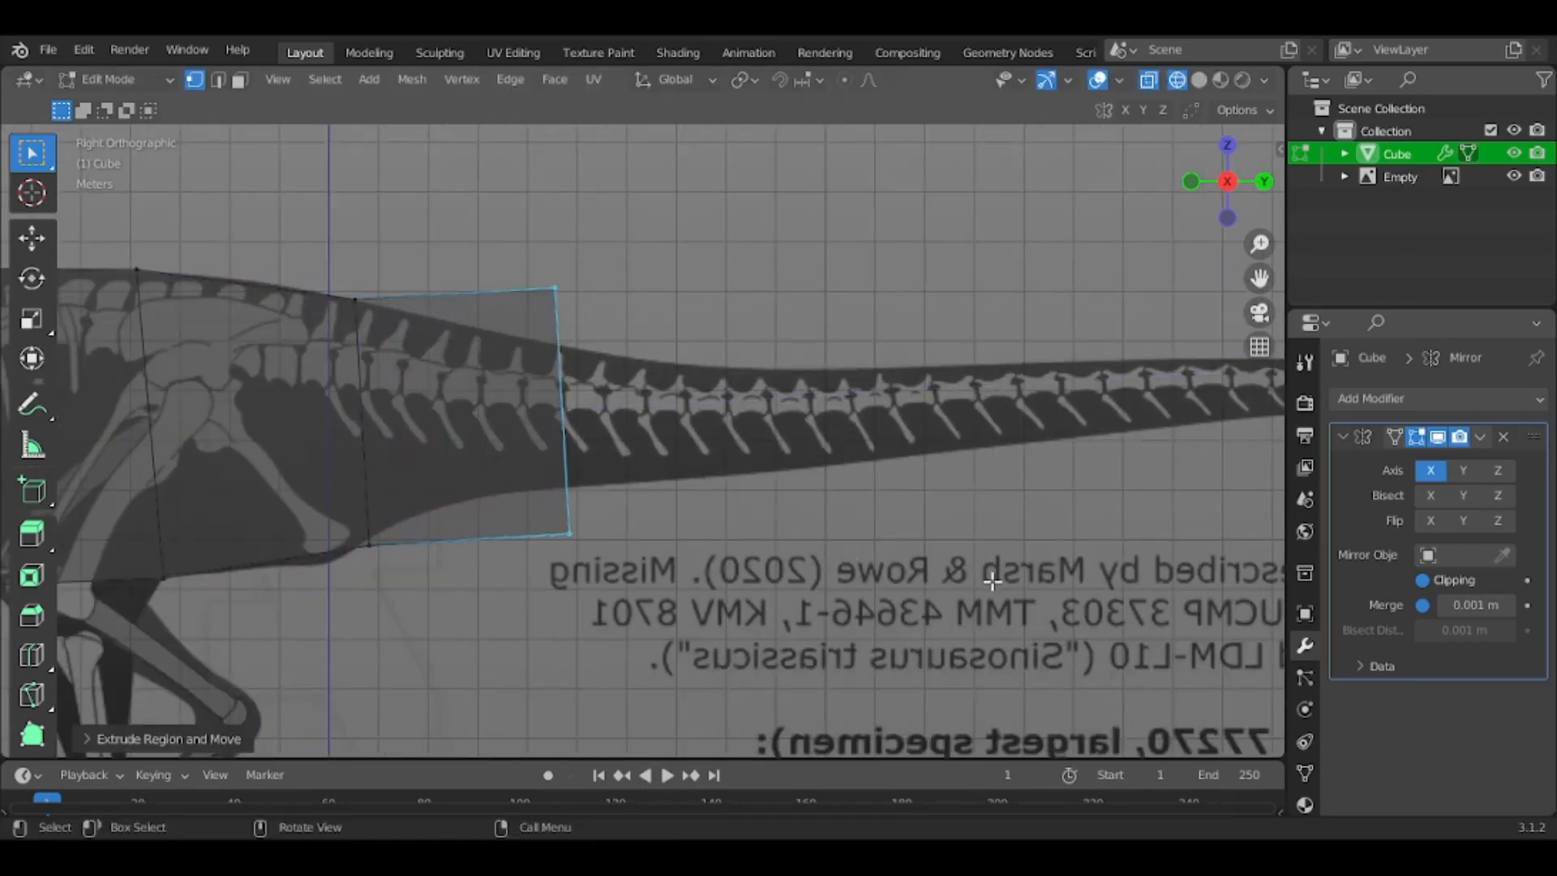
Scale down and reposition the first tail section's end to match the tail's thickness
key("s")
left_click(834, 525)
key("g")
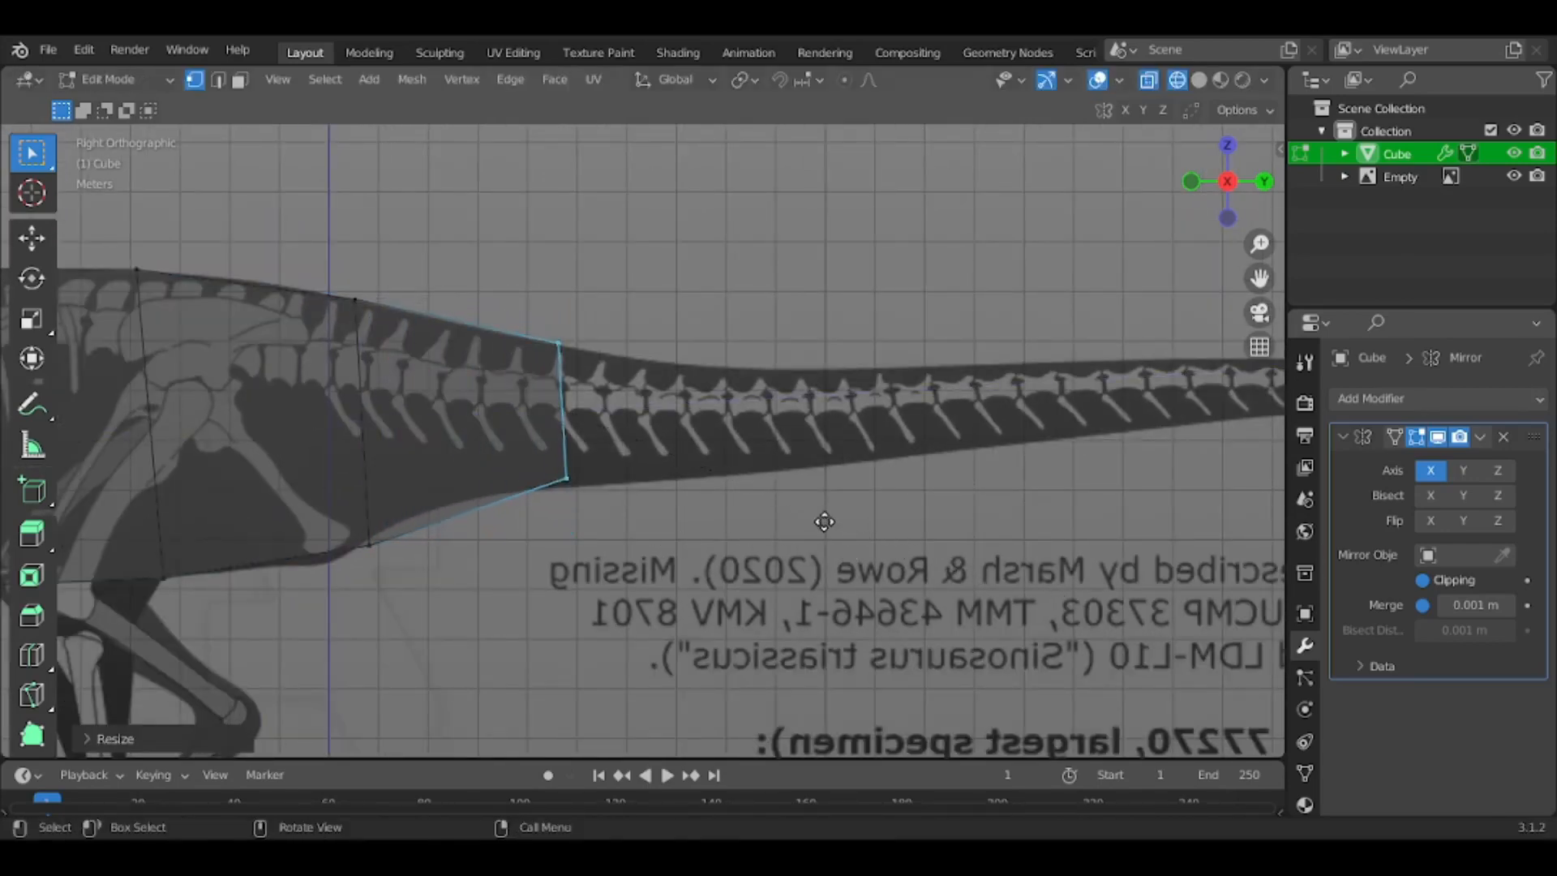
left_click(826, 525)
Extrude a second tail section and adjust its end's position over the tail in the right orthographic view
middle_click_drag(870, 541, 654, 558, "shift")
key("e")
left_click(864, 569)
left_click_drag(1215, 227, 1111, 246)
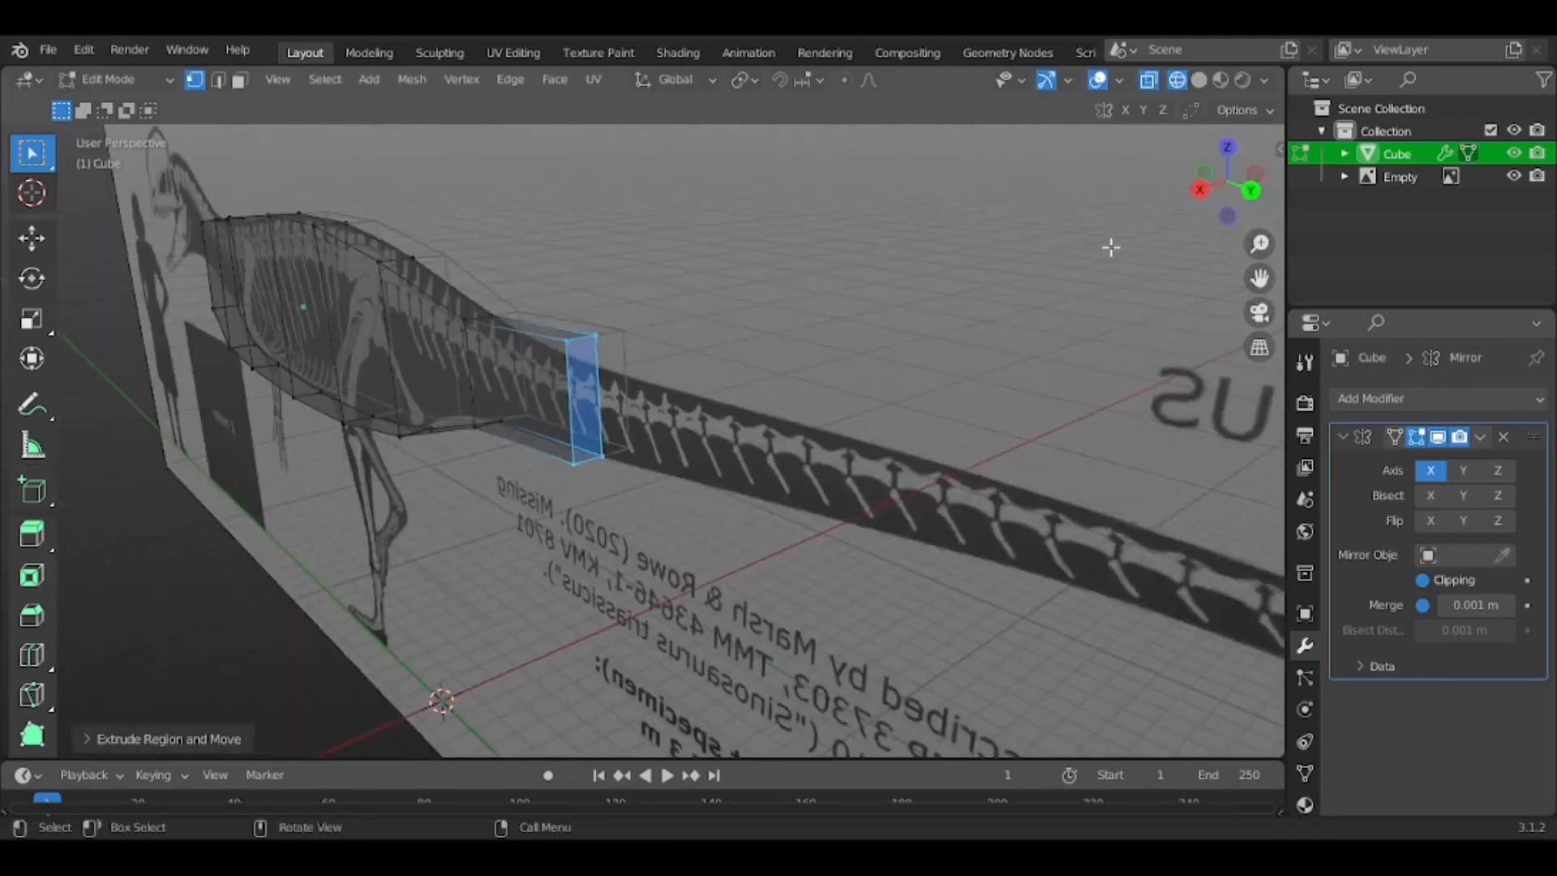
left_click(1200, 190)
key("g")
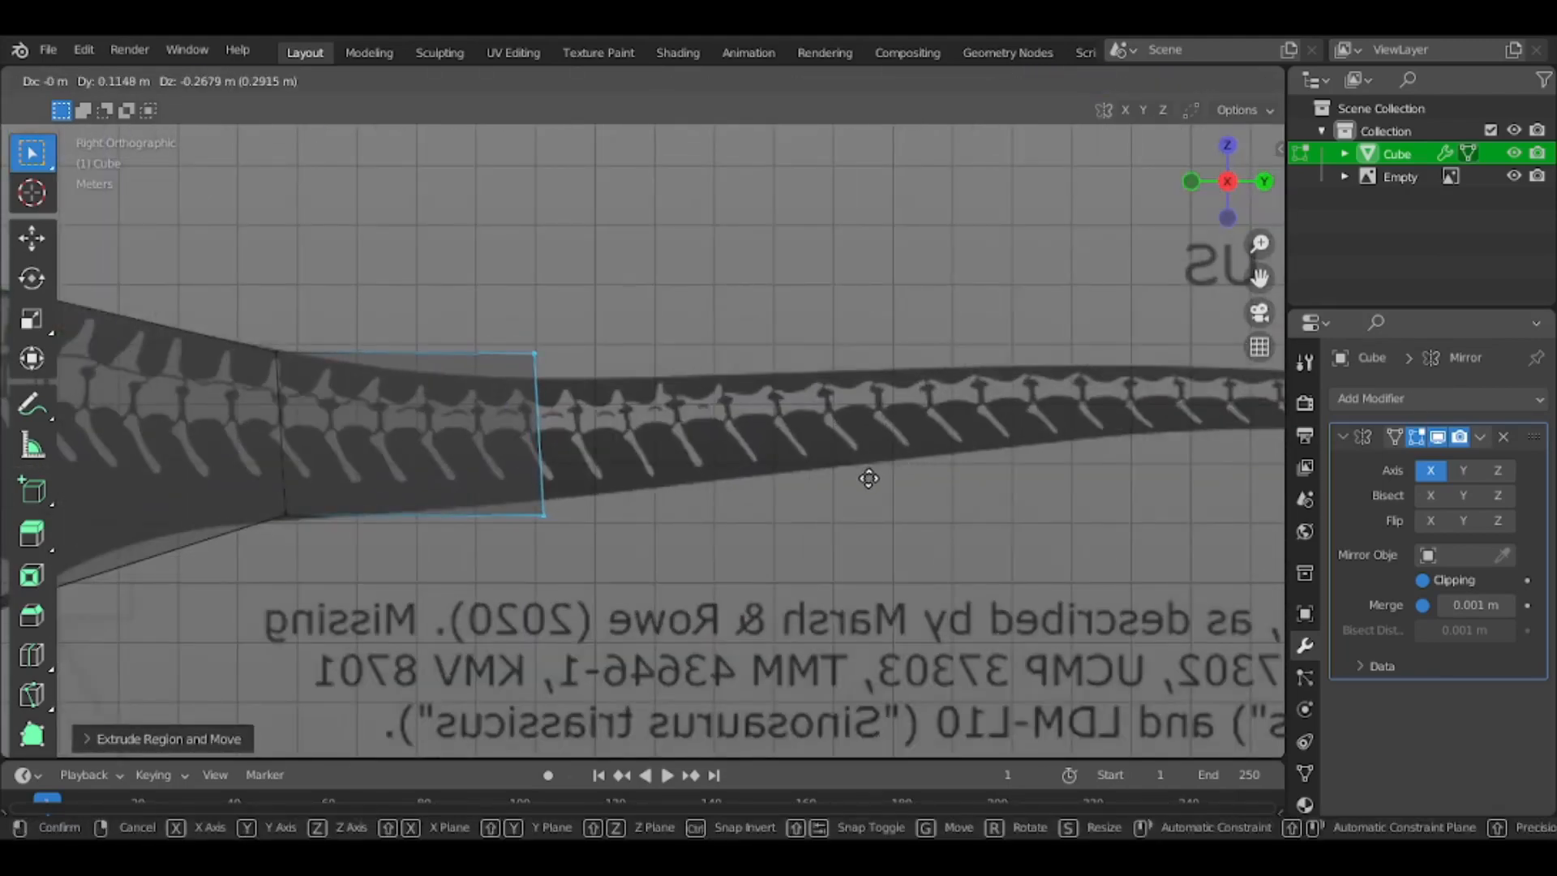
left_click(869, 478)
Extrude a third tail section and scale its end down to the tail outline
key("e")
left_click(1099, 474)
key("s")
left_click(969, 469)
Select the edge loop at the second tail section's end, scale it down and move it to fit the outline
left_click(539, 438, "alt")
key("s")
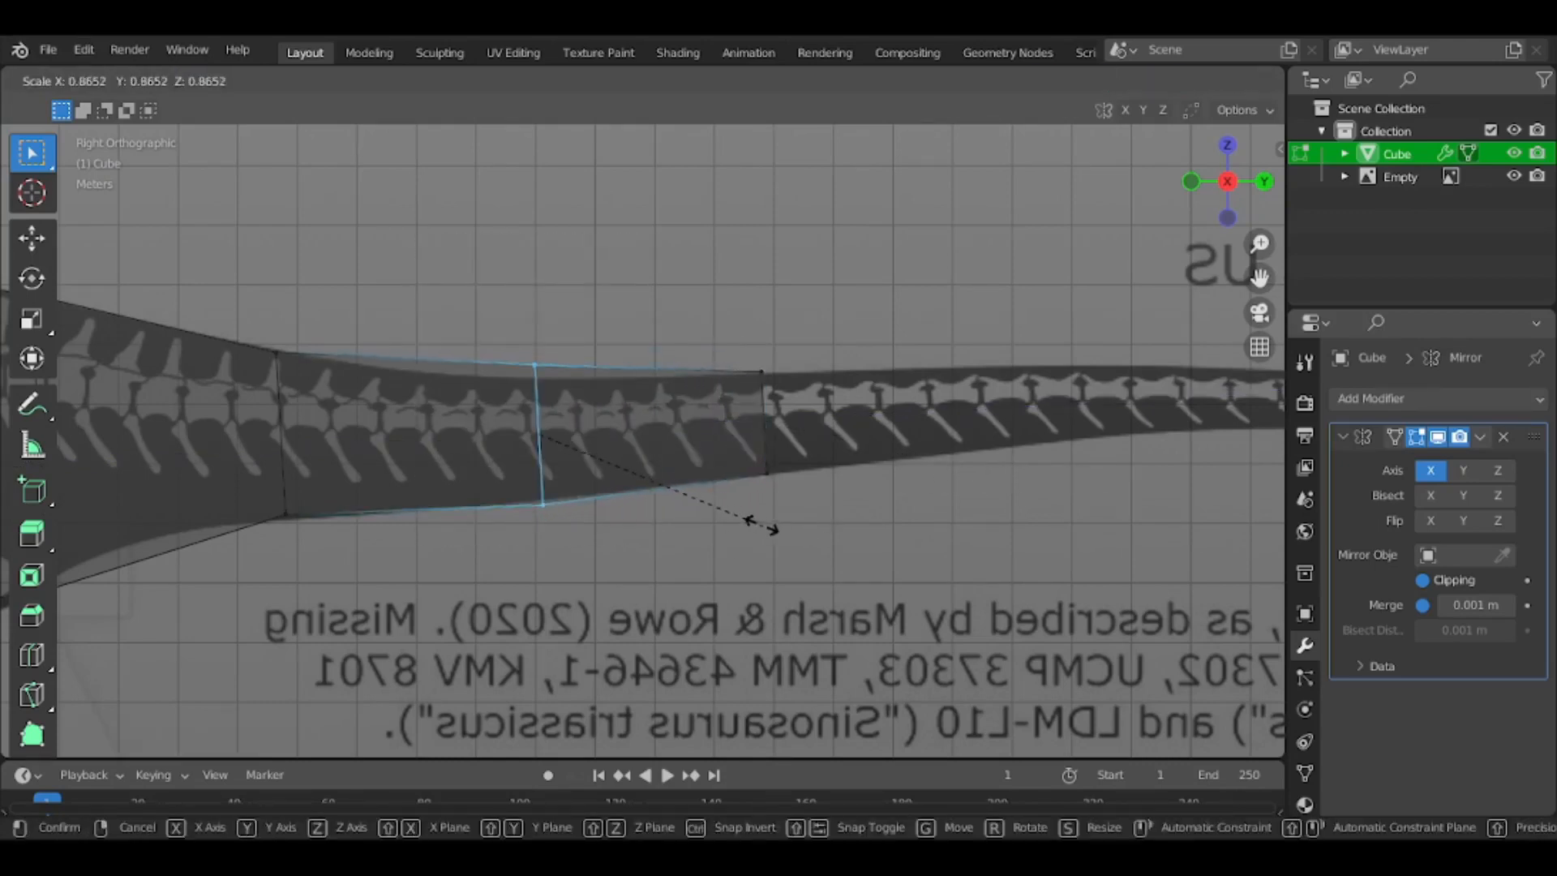
left_click(717, 516)
key("g")
left_click(722, 524)
Extrude a fourth section from the tail's end loop and scale its end down to the outline
left_click(763, 422, "alt")
middle_click_drag(1004, 516, 421, 640, "shift")
key("e")
left_click(740, 629)
key("s")
left_click(650, 622)
Extrude a fifth tail section and move its end into place on the downward-curving tail
middle_click_drag(899, 649, 587, 497, "shift")
key("e")
left_click(890, 516)
key("g")
left_click(807, 627)
key("g")
left_click(765, 591)
Extrude a sixth tail section along the curve and scale its end to the thinner outline
key("e")
left_click(1087, 646)
key("s")
left_click(965, 598)
Rotate the tail's end to follow the curve and extend the mesh close to the tail tip
middle_click_drag(956, 598, 592, 570, "shift")
key("r")
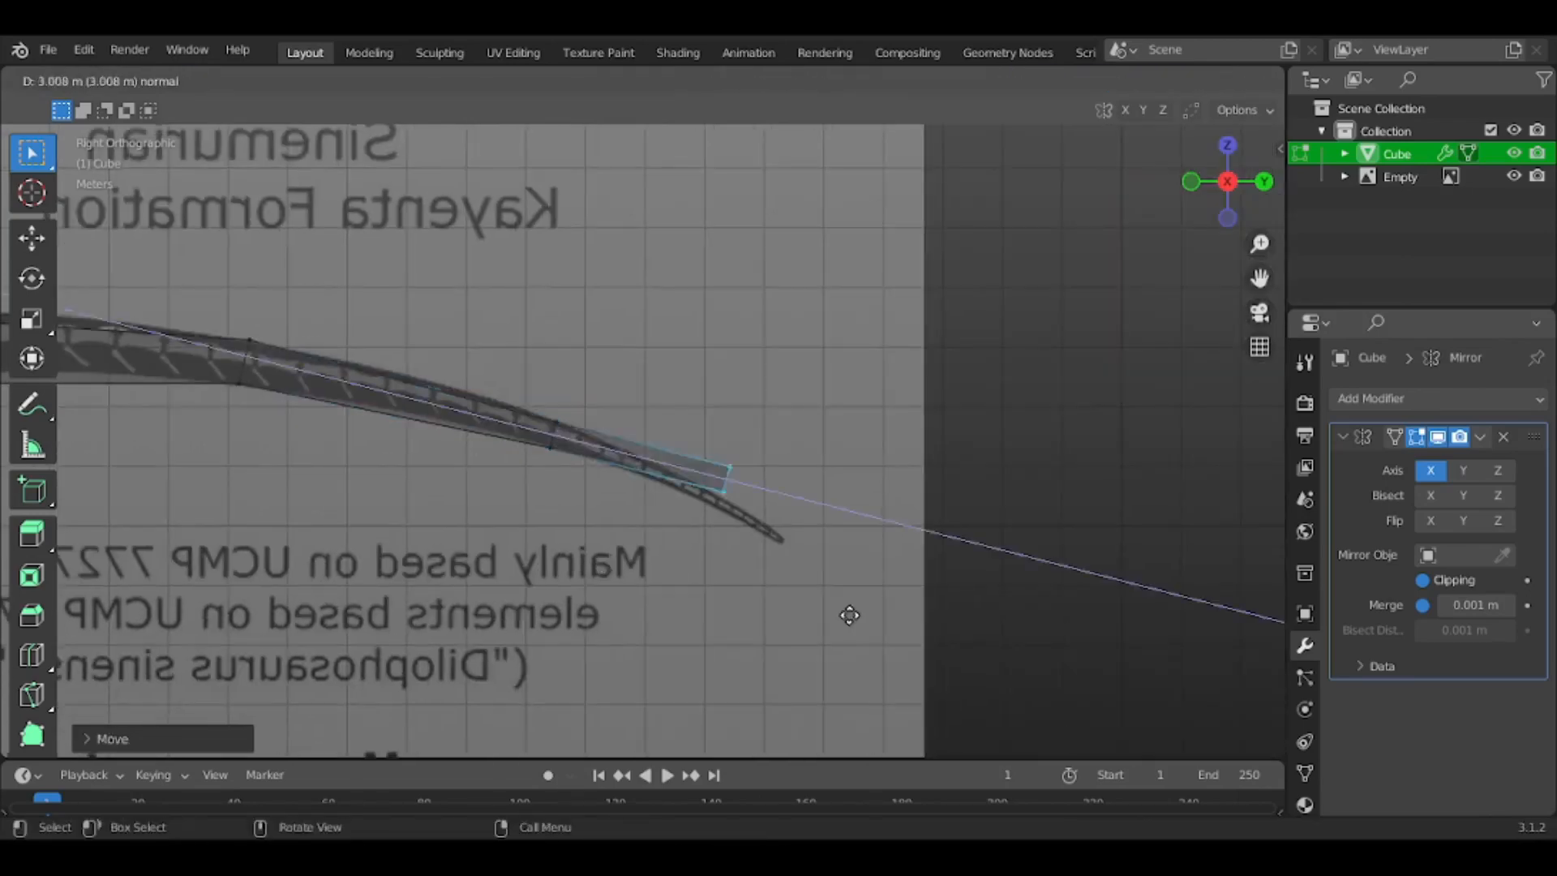
left_click(807, 630)
left_click(892, 582)
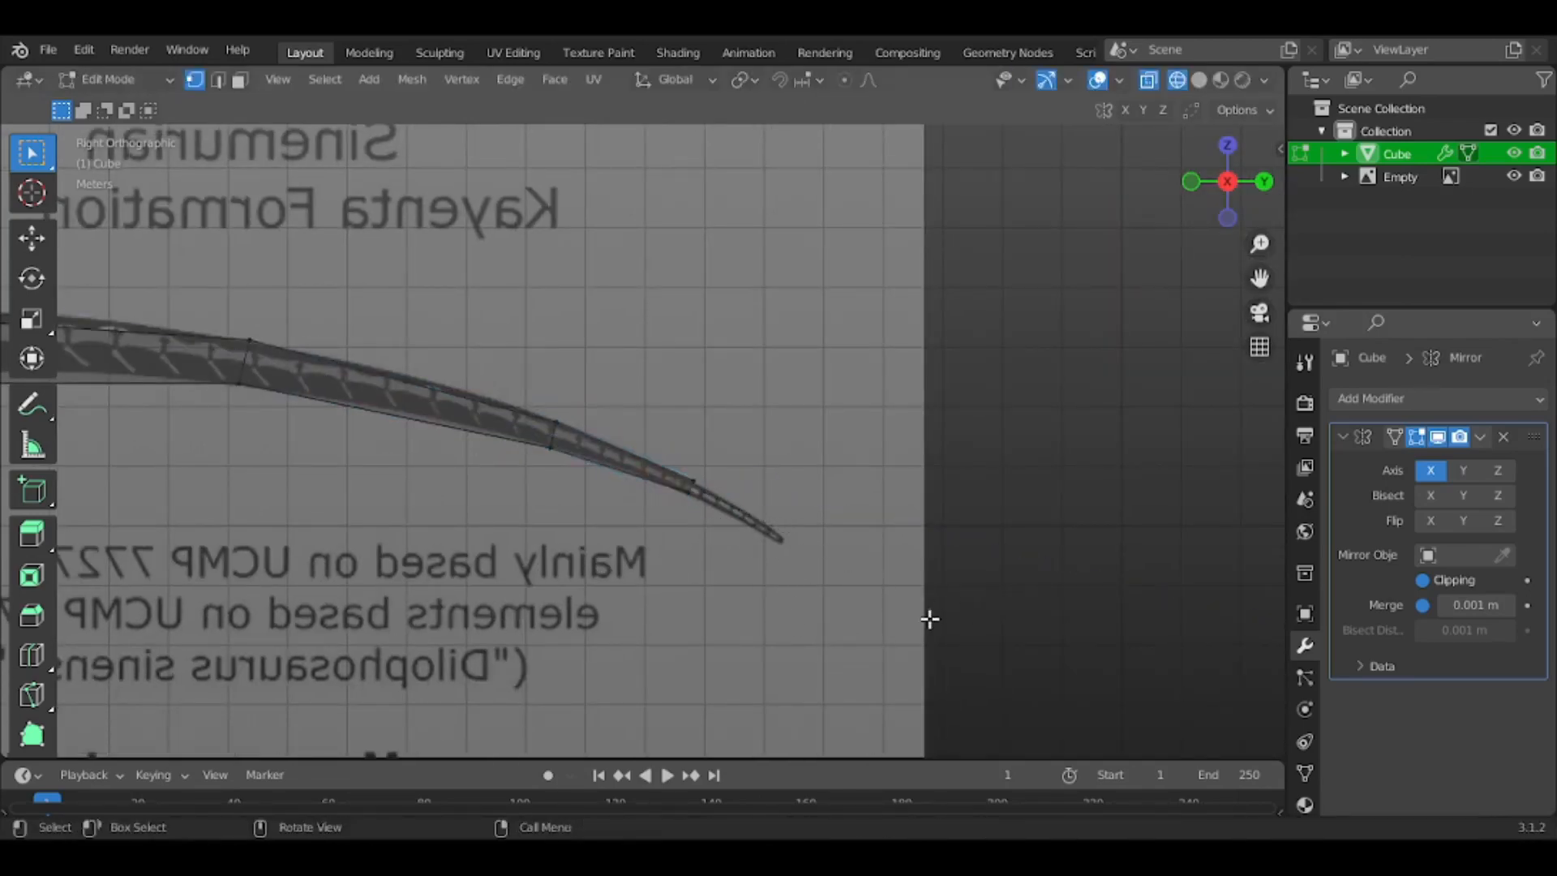
Examine how the extruded tail follows the reference, orbiting around it and returning to the right orthographic view
scroll(829, 498, "up", 3)
scroll(526, 404, "down", 5)
scroll(924, 576, "up", 4)
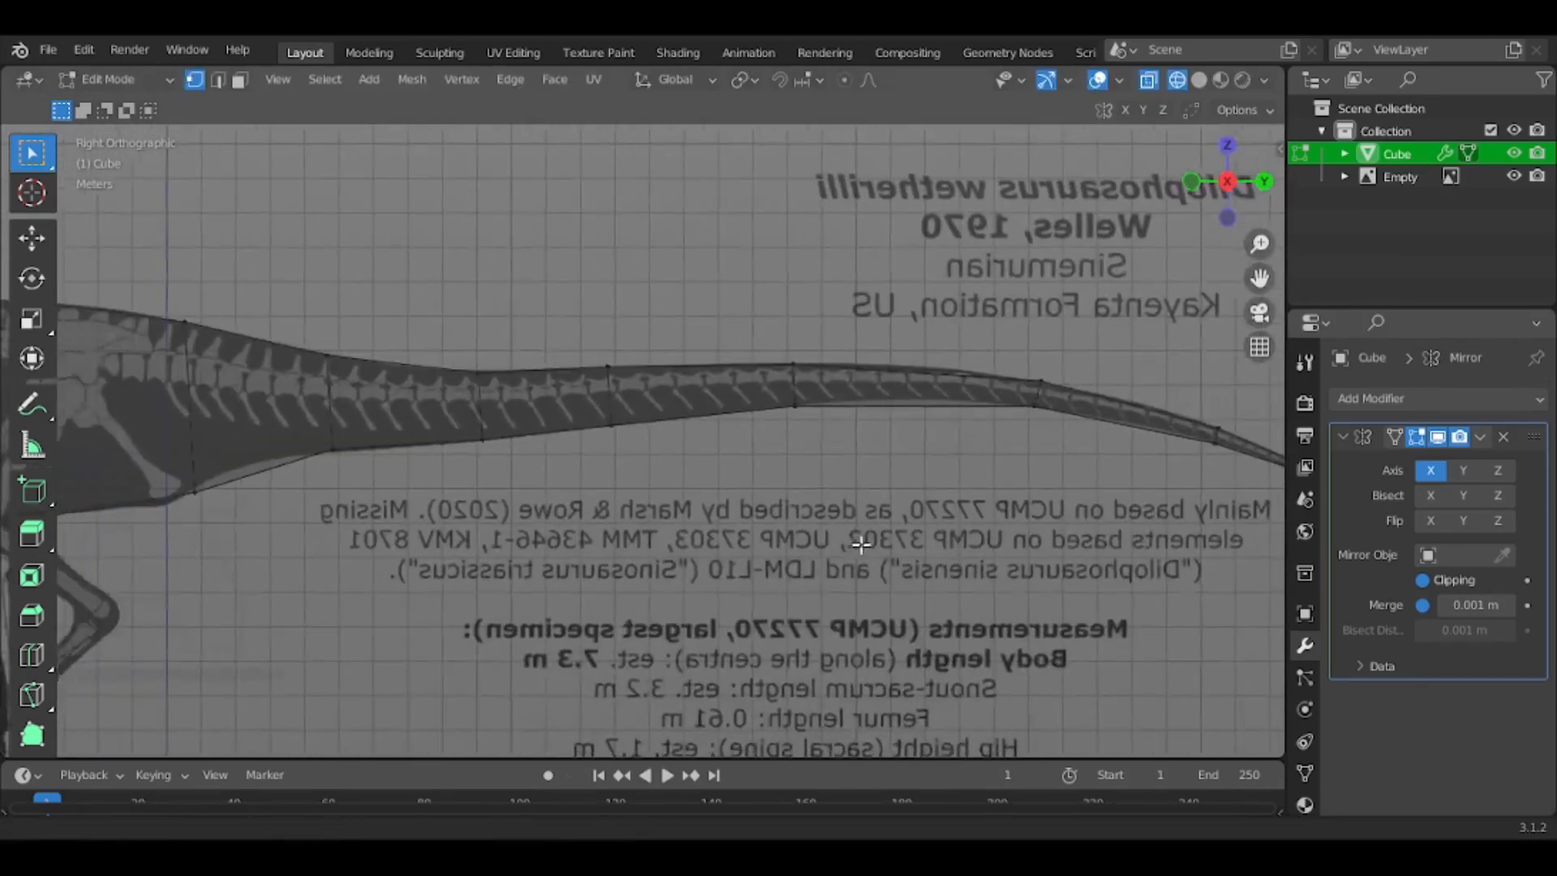
key("z")
left_click(1124, 573)
mouse_move(1128, 572)
middle_mouse_down()
mouse_move(834, 563)
mouse_move(1178, 262)
middle_mouse_up()
scroll(835, 563, "down", 4)
left_click(1236, 185)
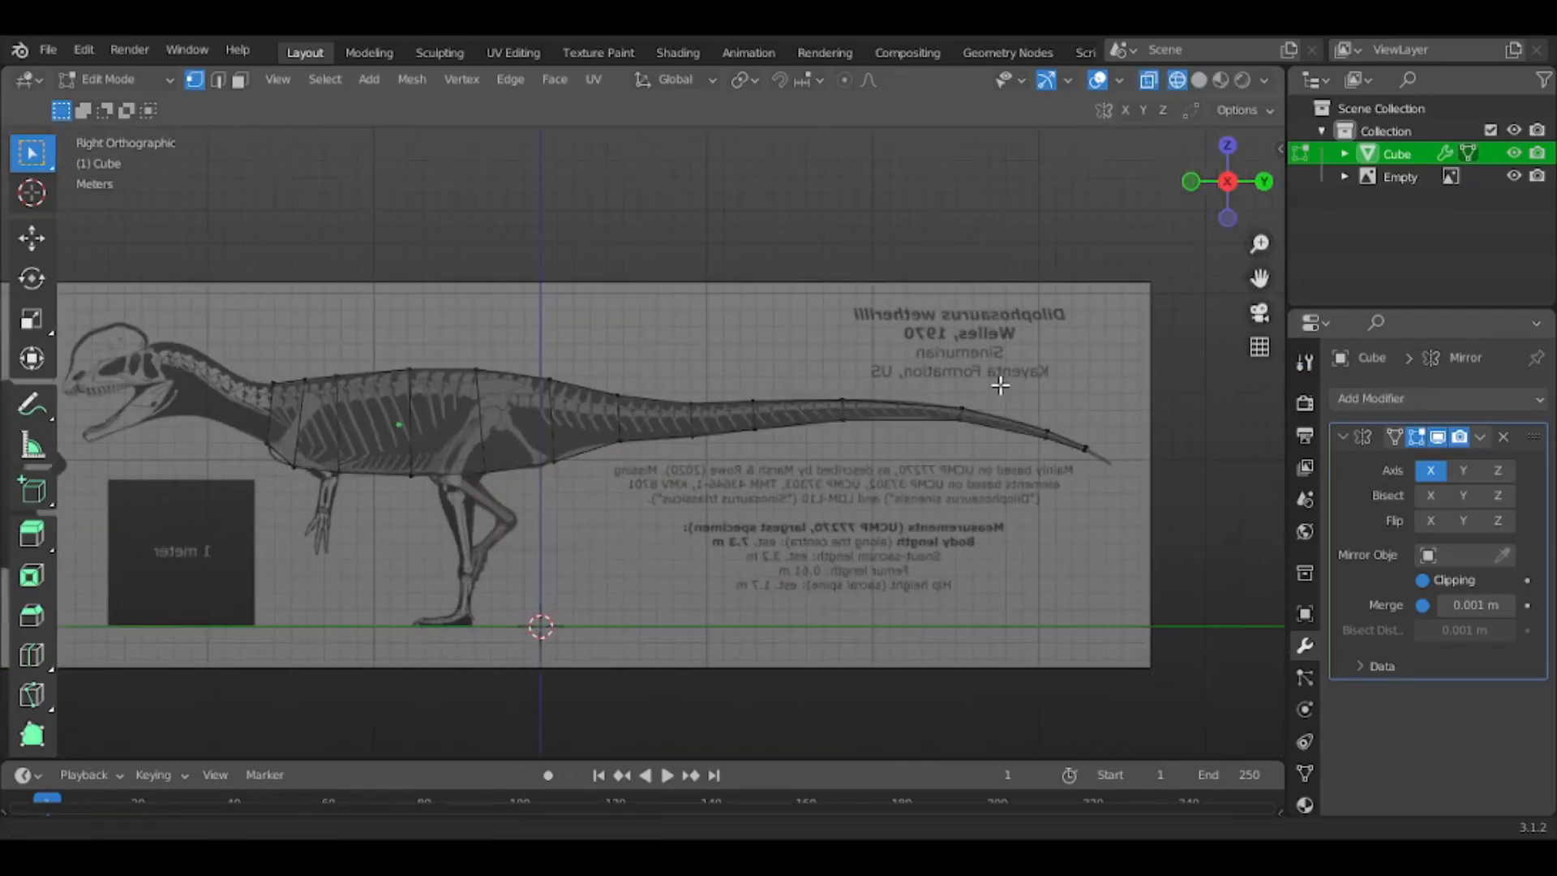
Extrude the final section to the tail tip and merge its end vertices at center
scroll(1030, 390, "up", 6)
scroll(383, 332, "up", 2)
key("e")
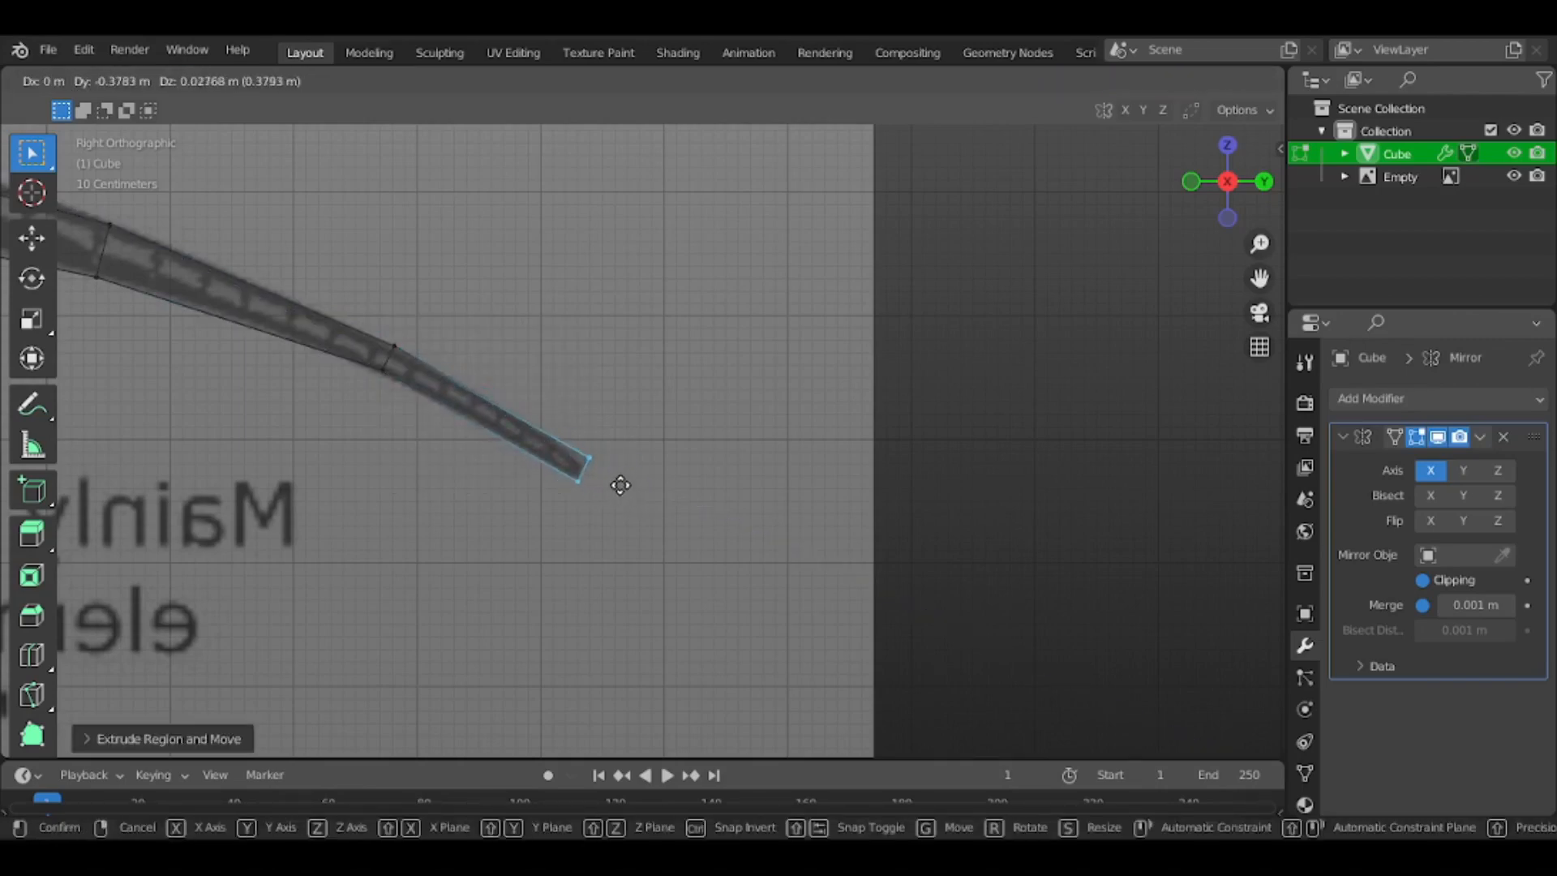
left_click(620, 485)
key("m")
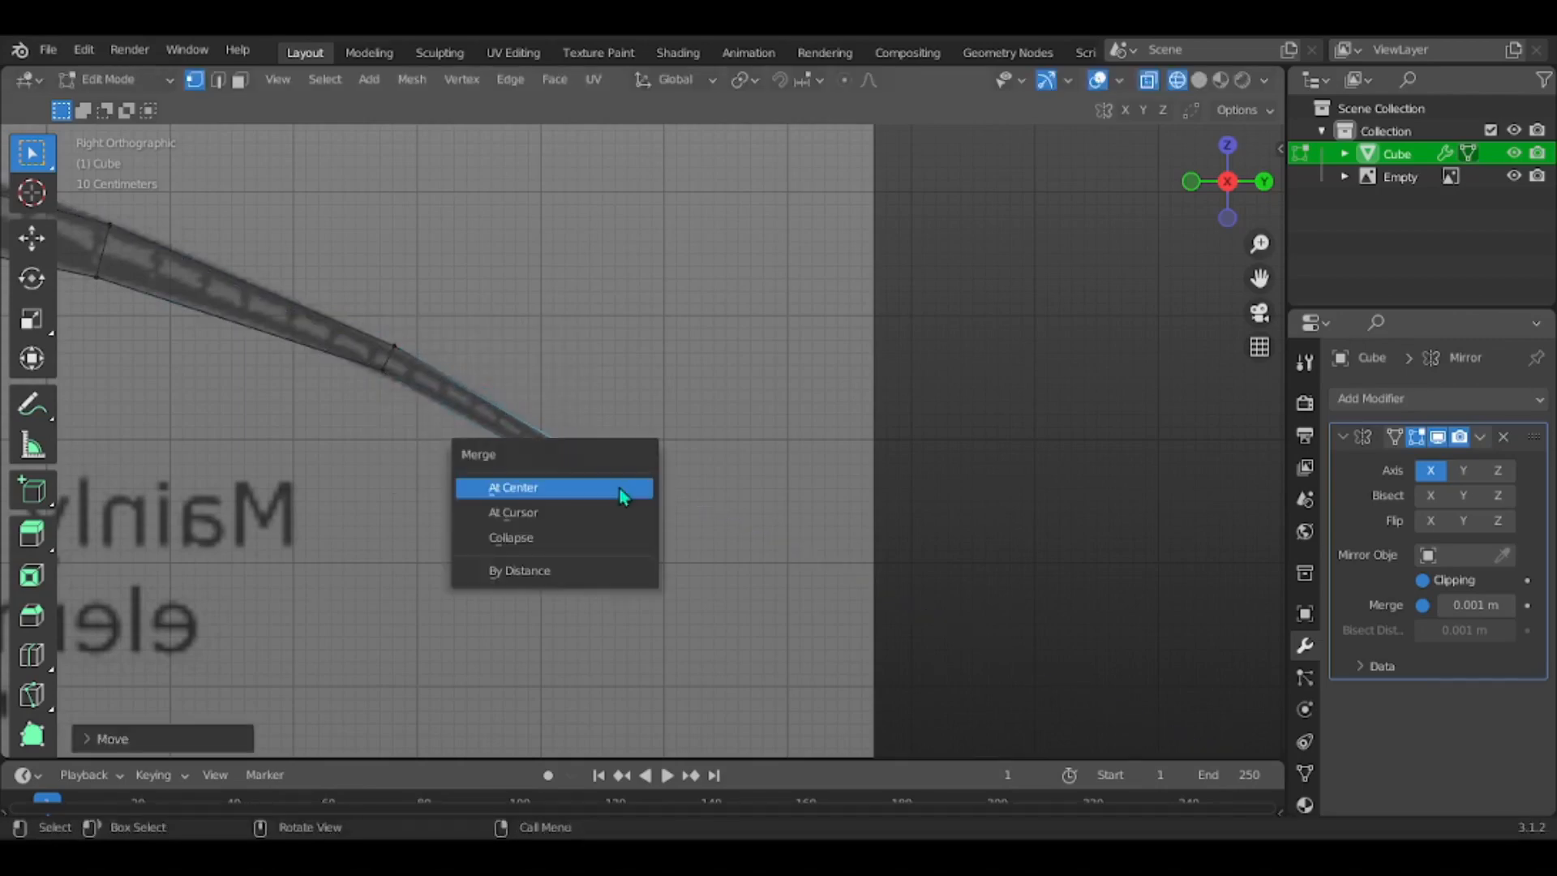
left_click(618, 489)
Switch to solid shading and move the merged tip vertex along X onto the mirror plane to close the tail
middle_click_drag(987, 476, 803, 549)
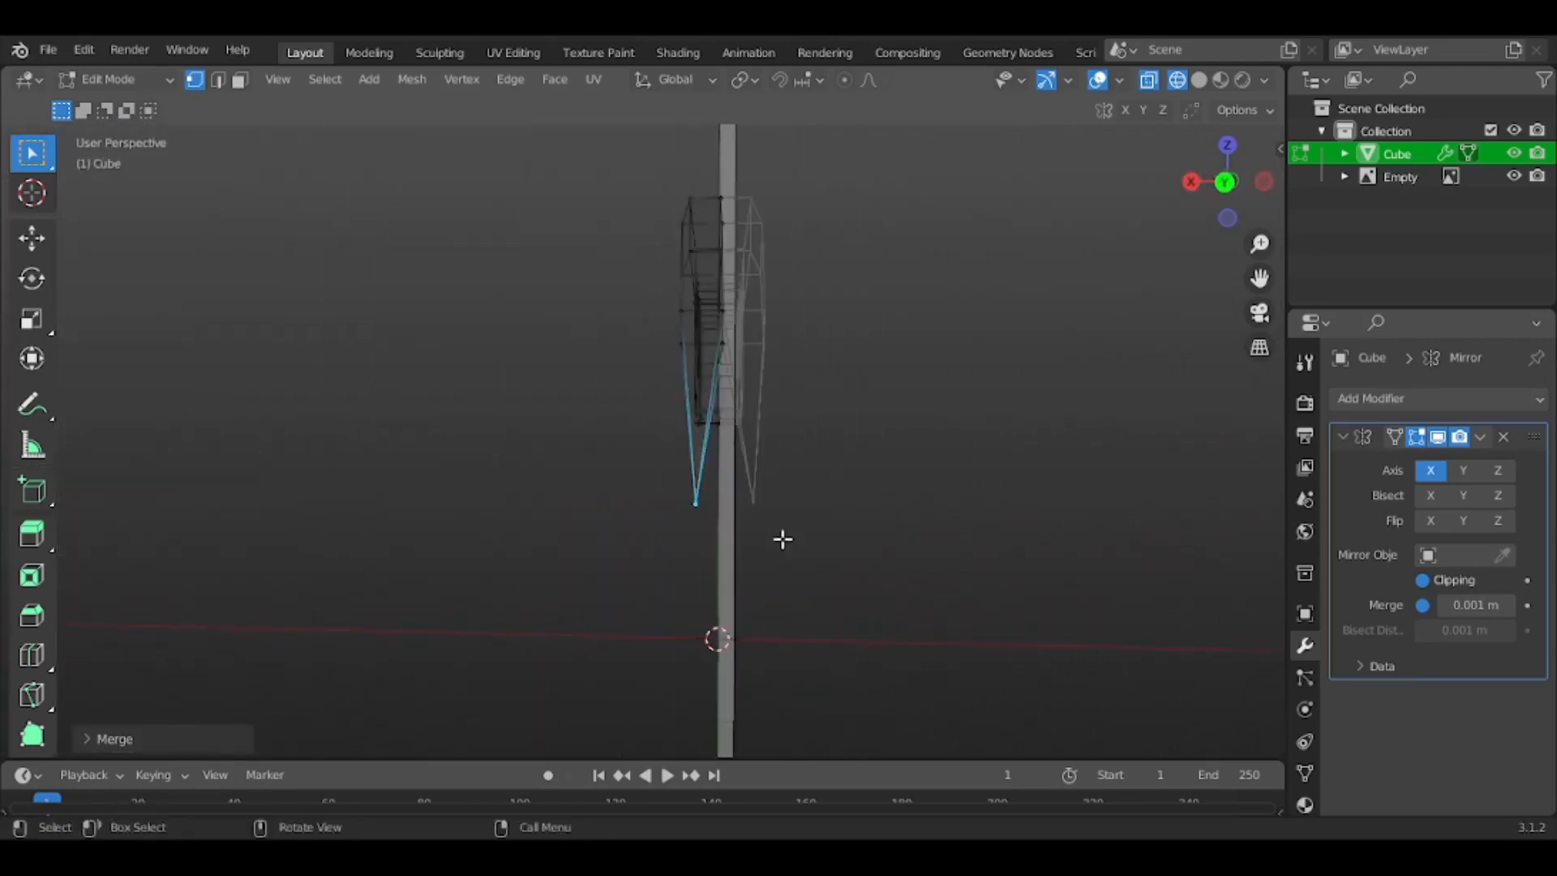
key("z")
left_click(581, 502)
mouse_move(581, 502)
middle_mouse_down()
mouse_move(824, 536)
mouse_move(848, 574)
mouse_move(697, 486)
mouse_move(643, 393)
mouse_move(738, 507)
mouse_move(695, 461)
mouse_move(726, 579)
mouse_move(623, 552)
middle_mouse_up()
left_click_drag(609, 541, 639, 541)
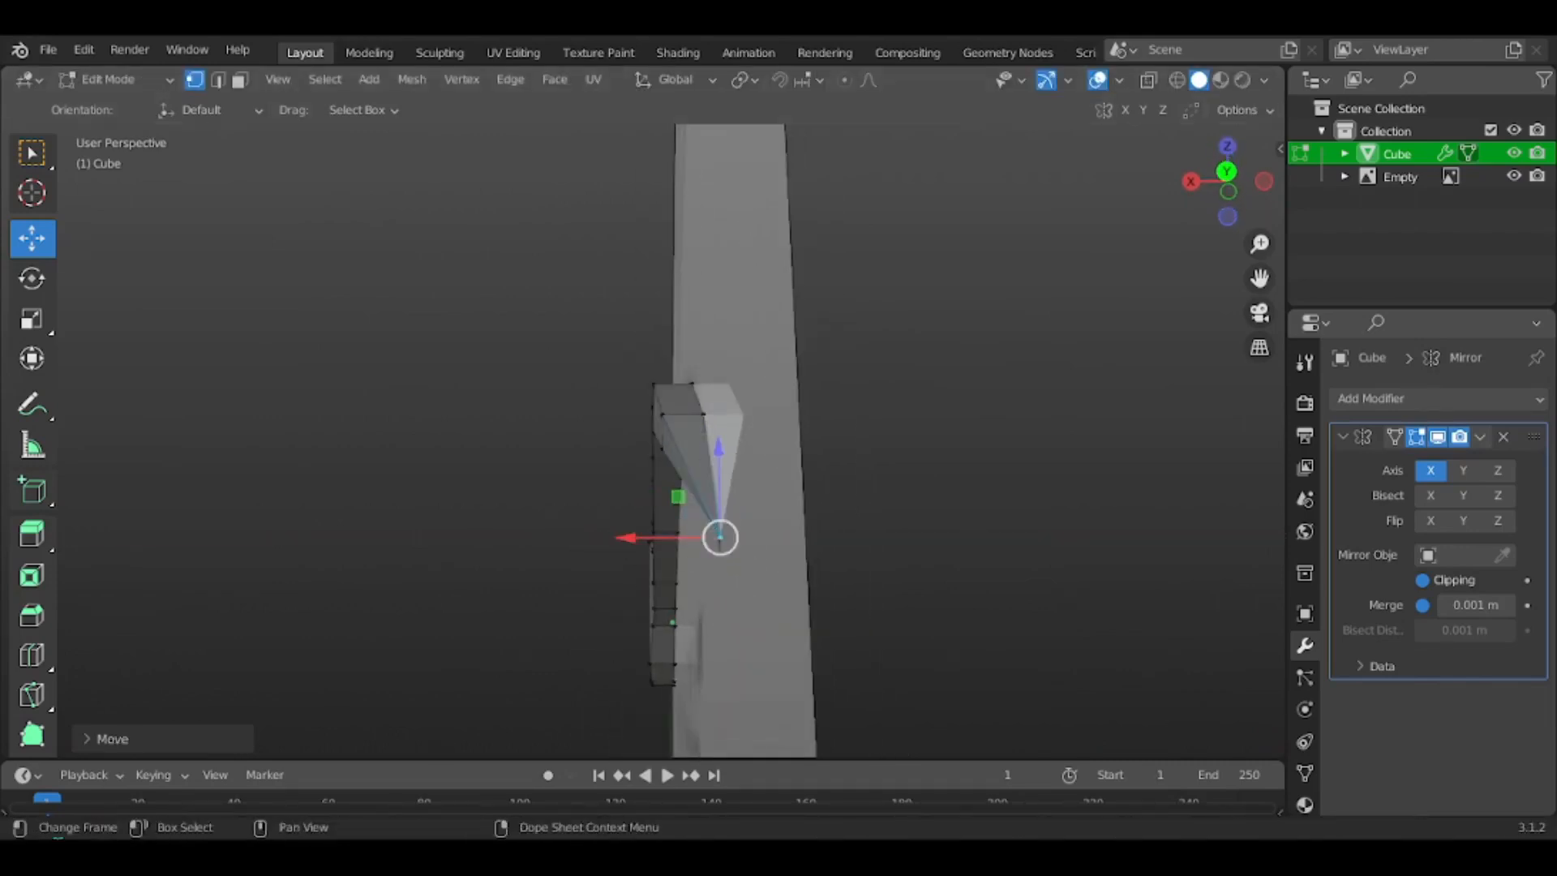
Return to Object Mode and inspect the finished body and tail from several angles, ending in the right orthographic view
middle_click_drag(474, 557, 630, 605)
key("Tab")
middle_click_drag(791, 616, 997, 573)
scroll(774, 495, "down", 6)
middle_click_drag(507, 318, 1023, 301, "shift")
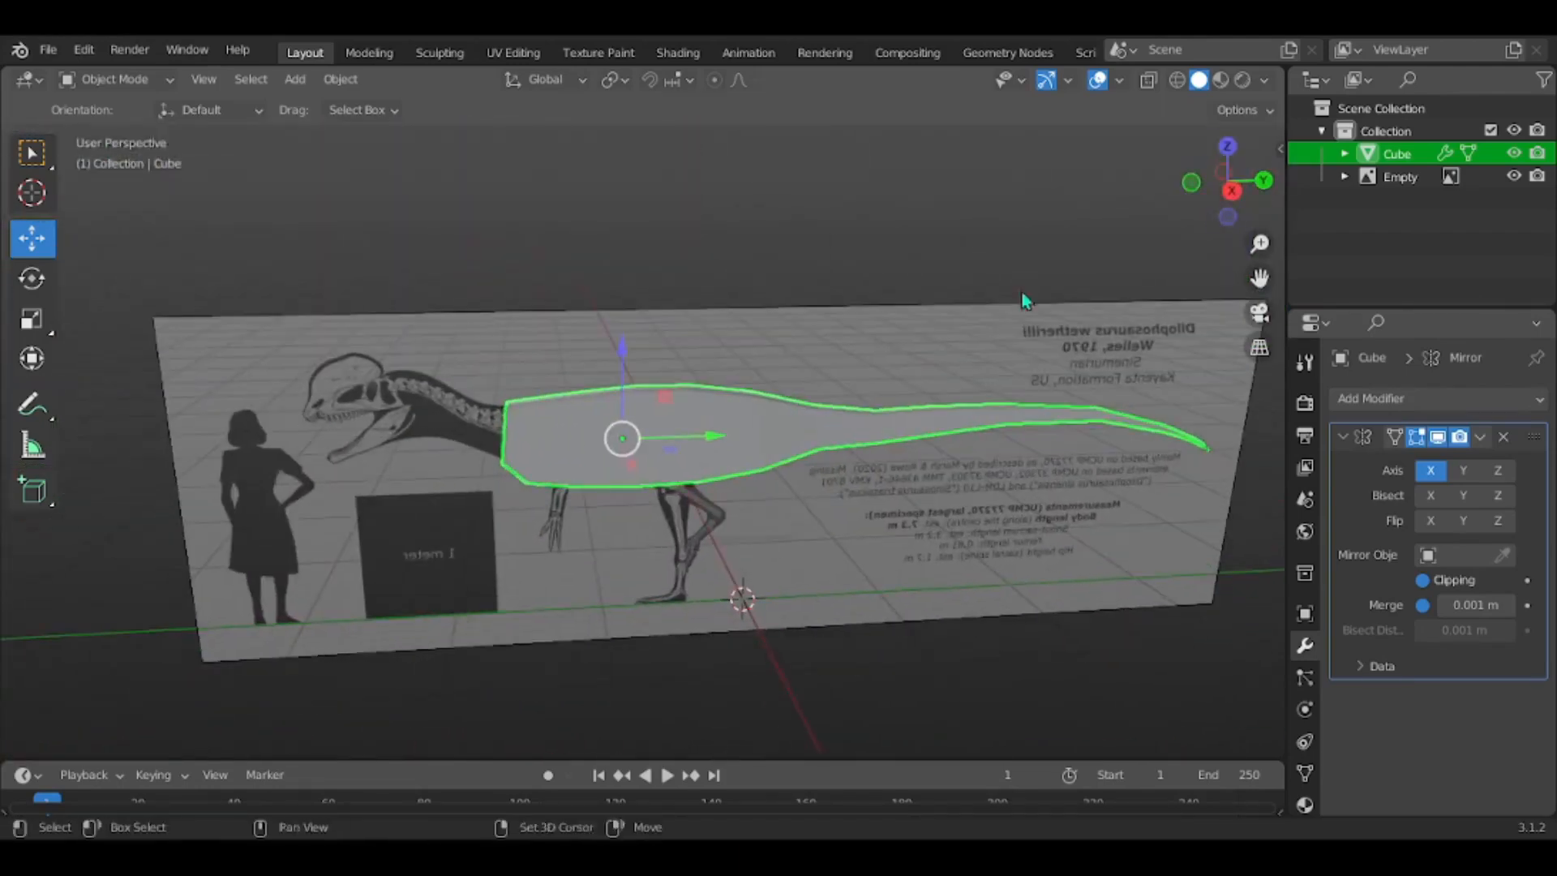
left_click(1235, 193)
middle_click_drag(1172, 344, 1020, 401)
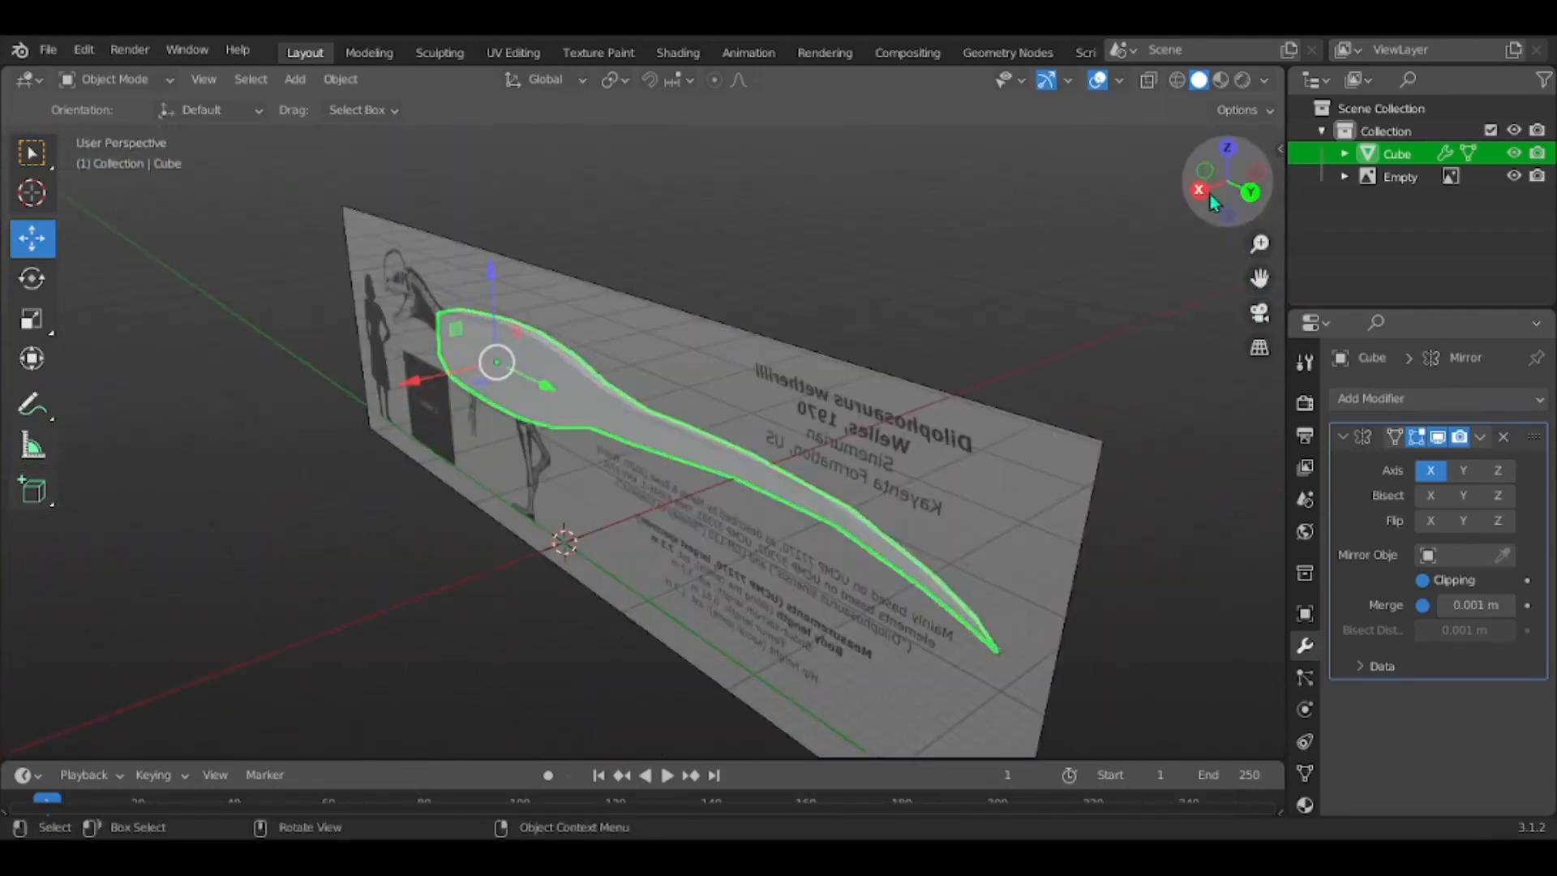
left_click(1209, 194)
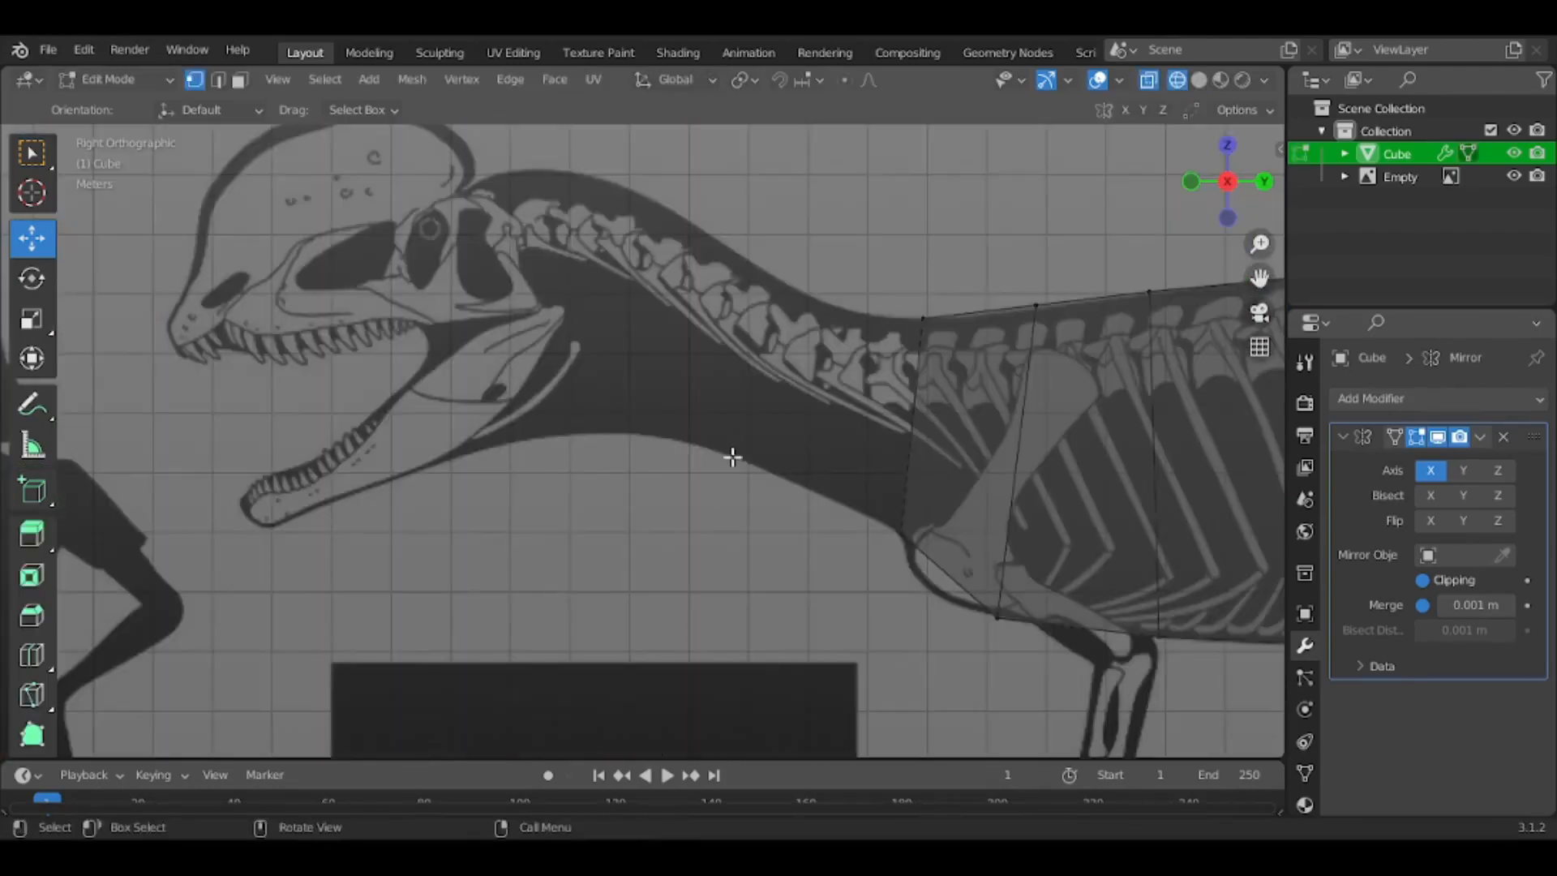
Extrude the front edge of the body into a first neck section, rotating, scaling and moving it to match the reference outline
left_click_drag(775, 260, 946, 572)
middle_click_drag(976, 380, 963, 419, "shift")
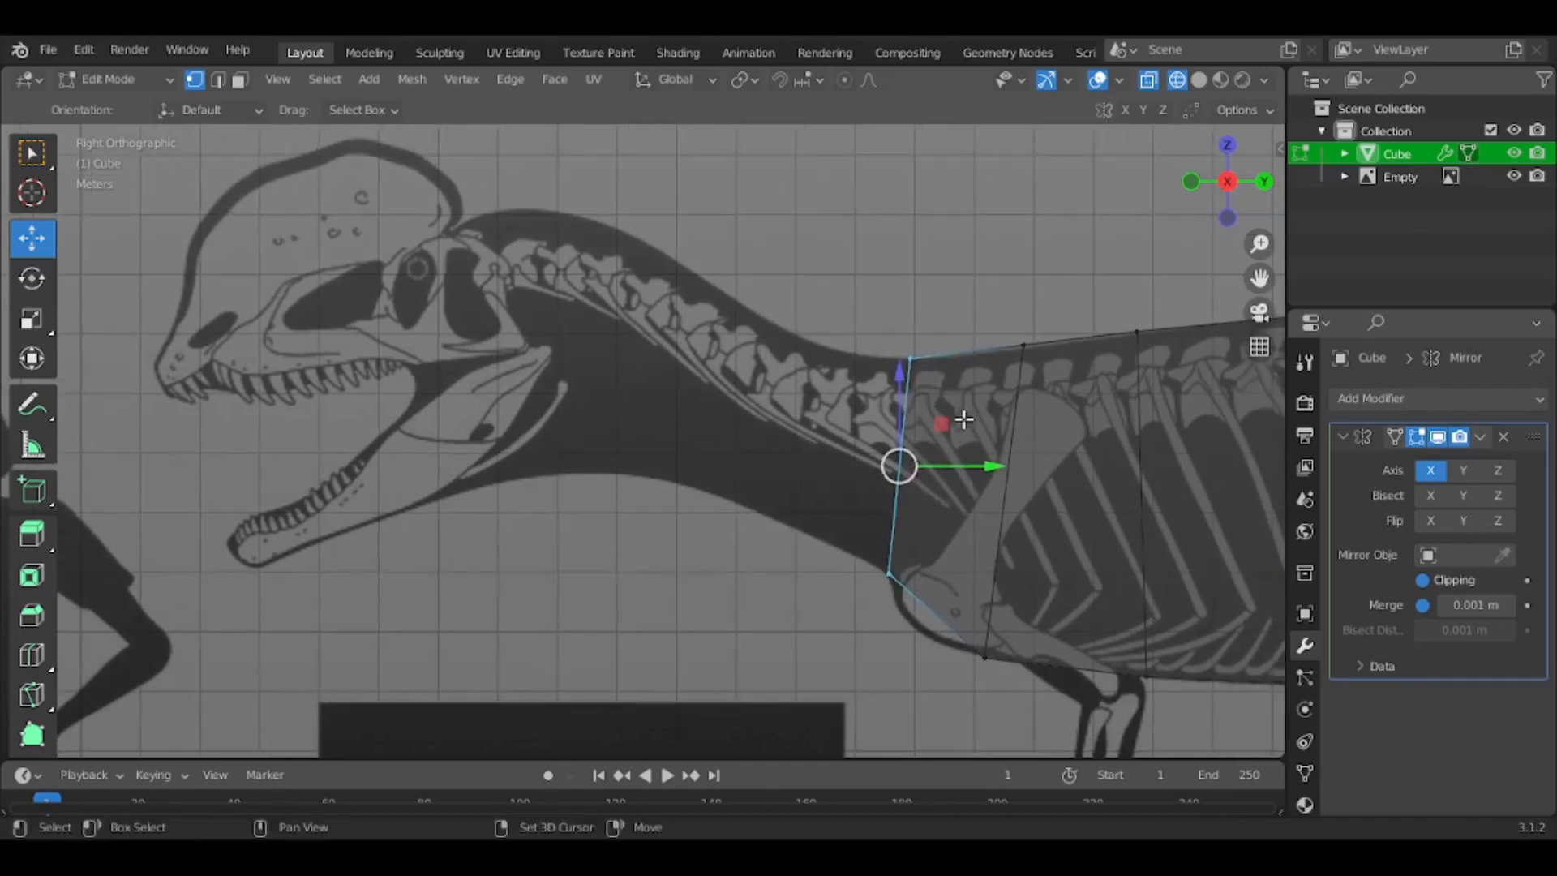
key("e")
left_click(1062, 461)
key("g")
left_click(1048, 422)
key("r")
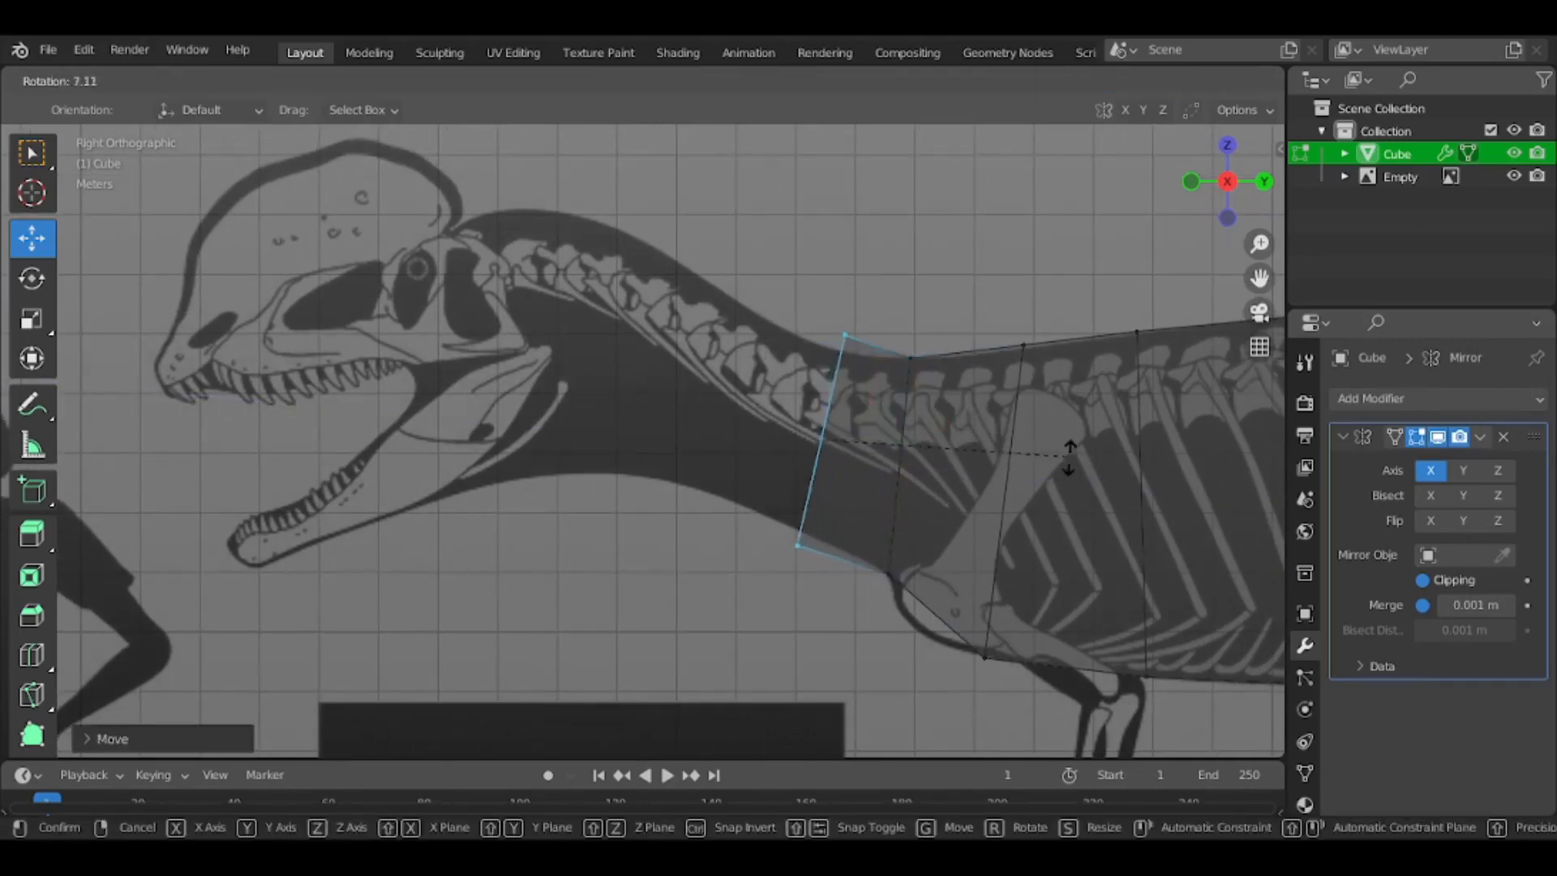
left_click(1069, 458)
key("s")
left_click(1028, 454)
key("g")
left_click(991, 442)
Extrude a second neck section up along the vertebrae and scale its front edge to the neck's outline
key("e")
left_click(935, 417)
key("s")
left_click(954, 420)
Extrude a third neck section toward the skull, rotate its front edge upright and move it into the neck outline
key("e")
left_click(872, 404)
key("r")
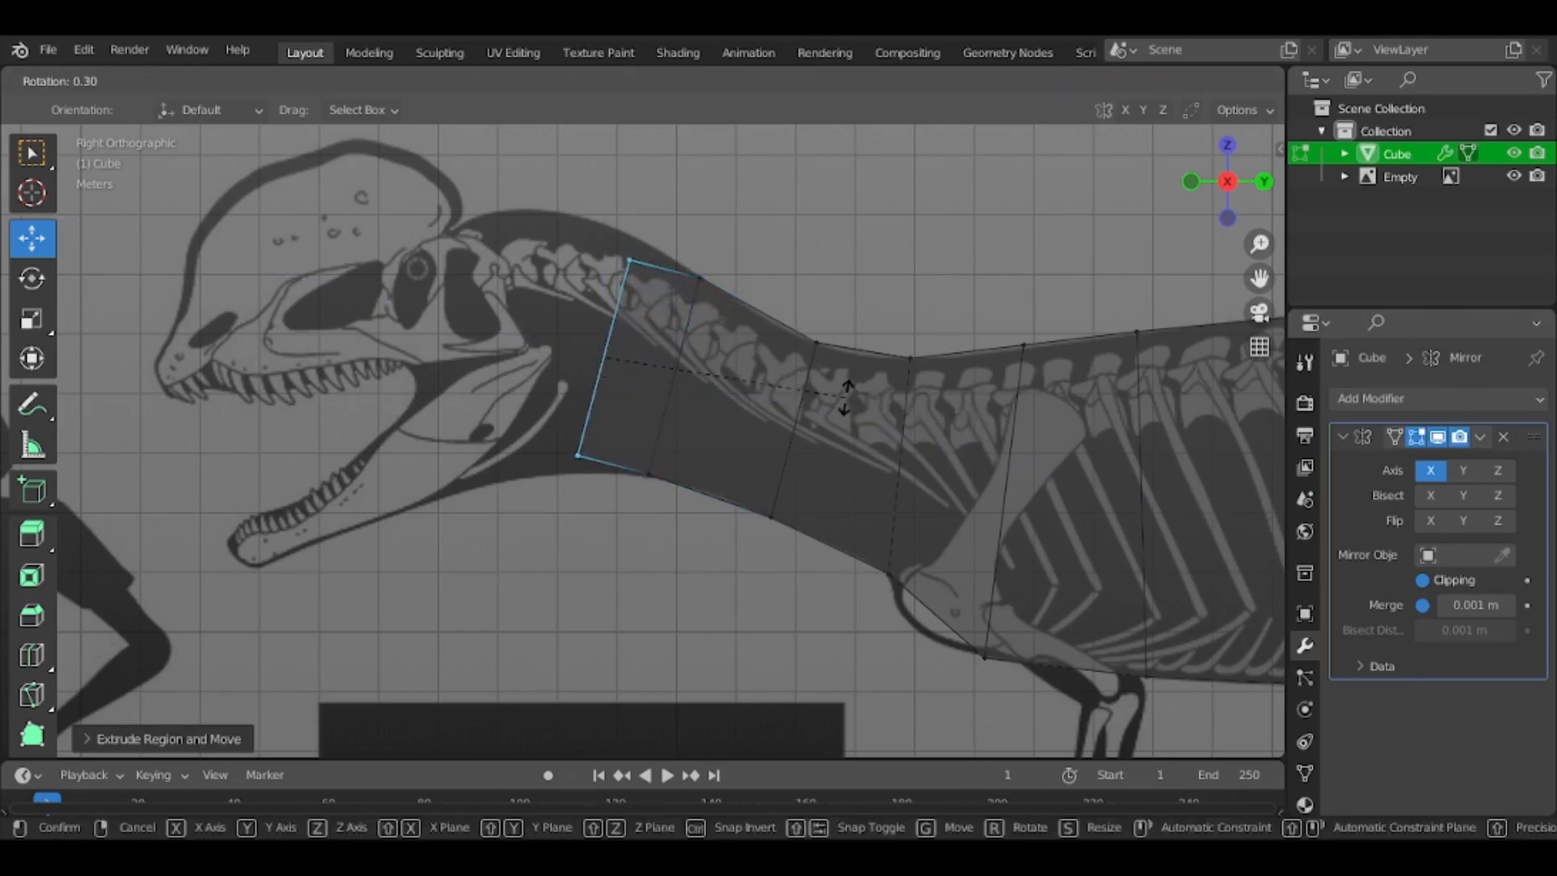
left_click(826, 335)
key("g")
left_click(807, 330)
Scale and reposition the third neck section's upright front edge to span the full height of the reference neck
key("s")
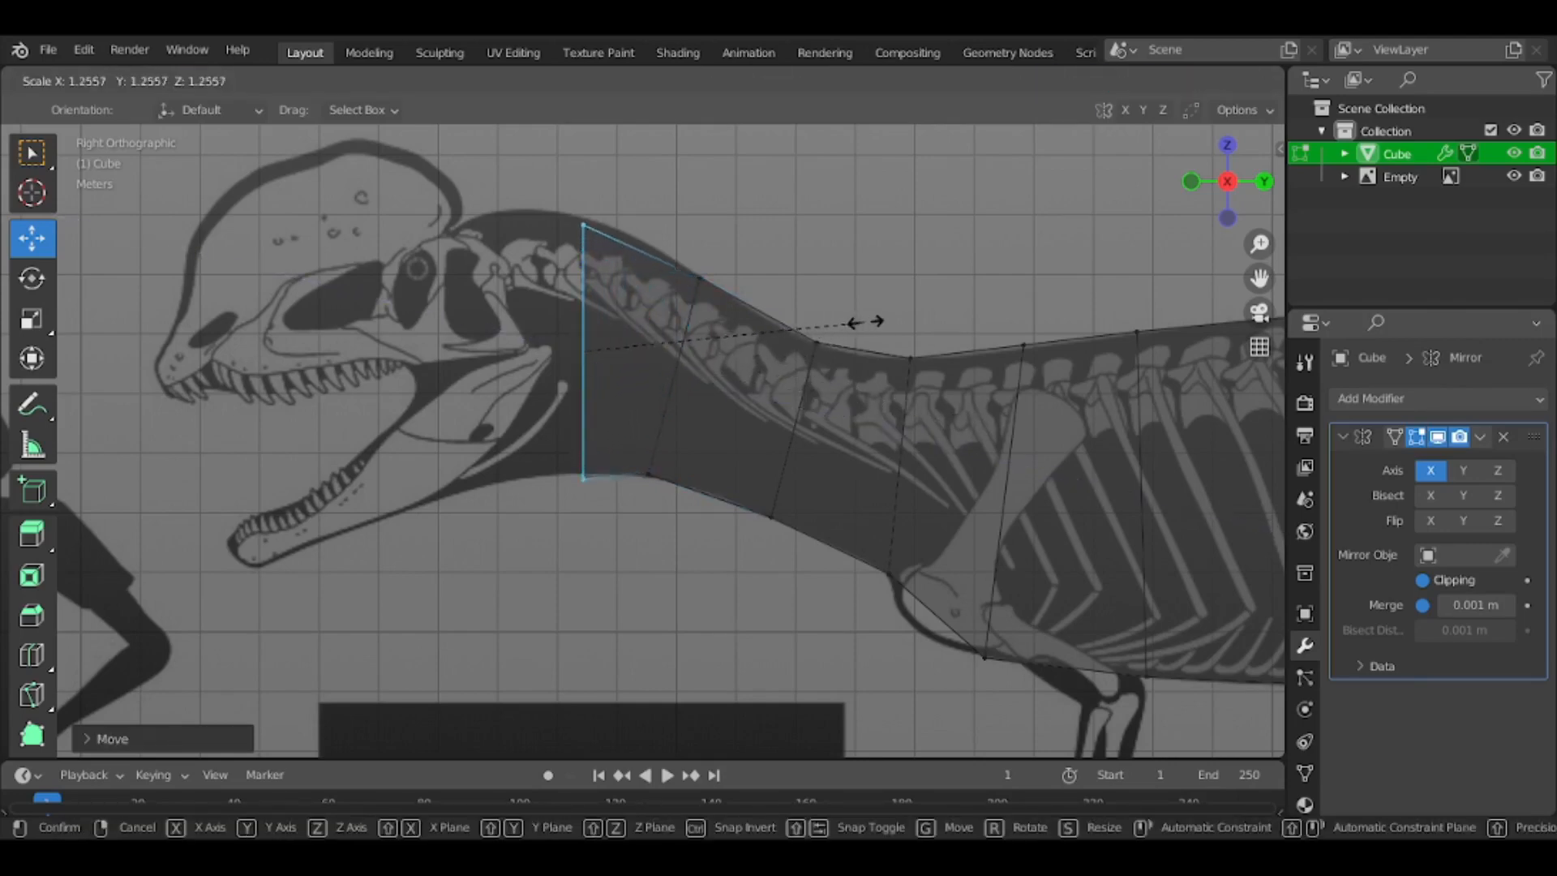
key("g")
left_click(869, 321)
key("ctrl+z")
key("s")
left_click(997, 392)
key("g")
left_click(1001, 381)
key("s")
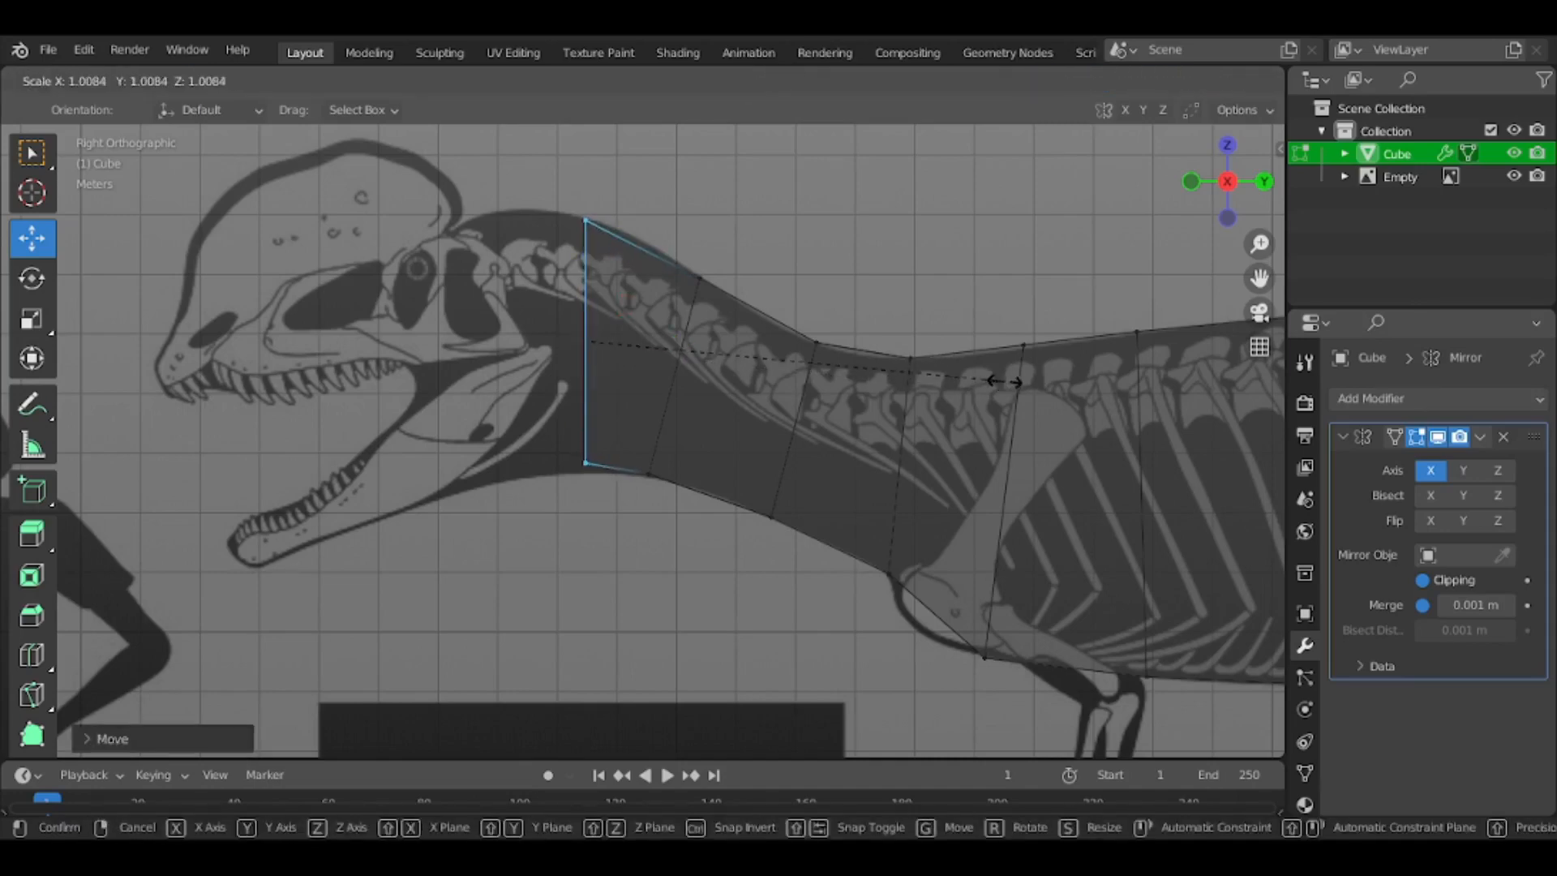
left_click(1023, 381)
Extrude the last neck section to the back of the skull, rotating and scaling its edge to follow the head's tilt
key("e")
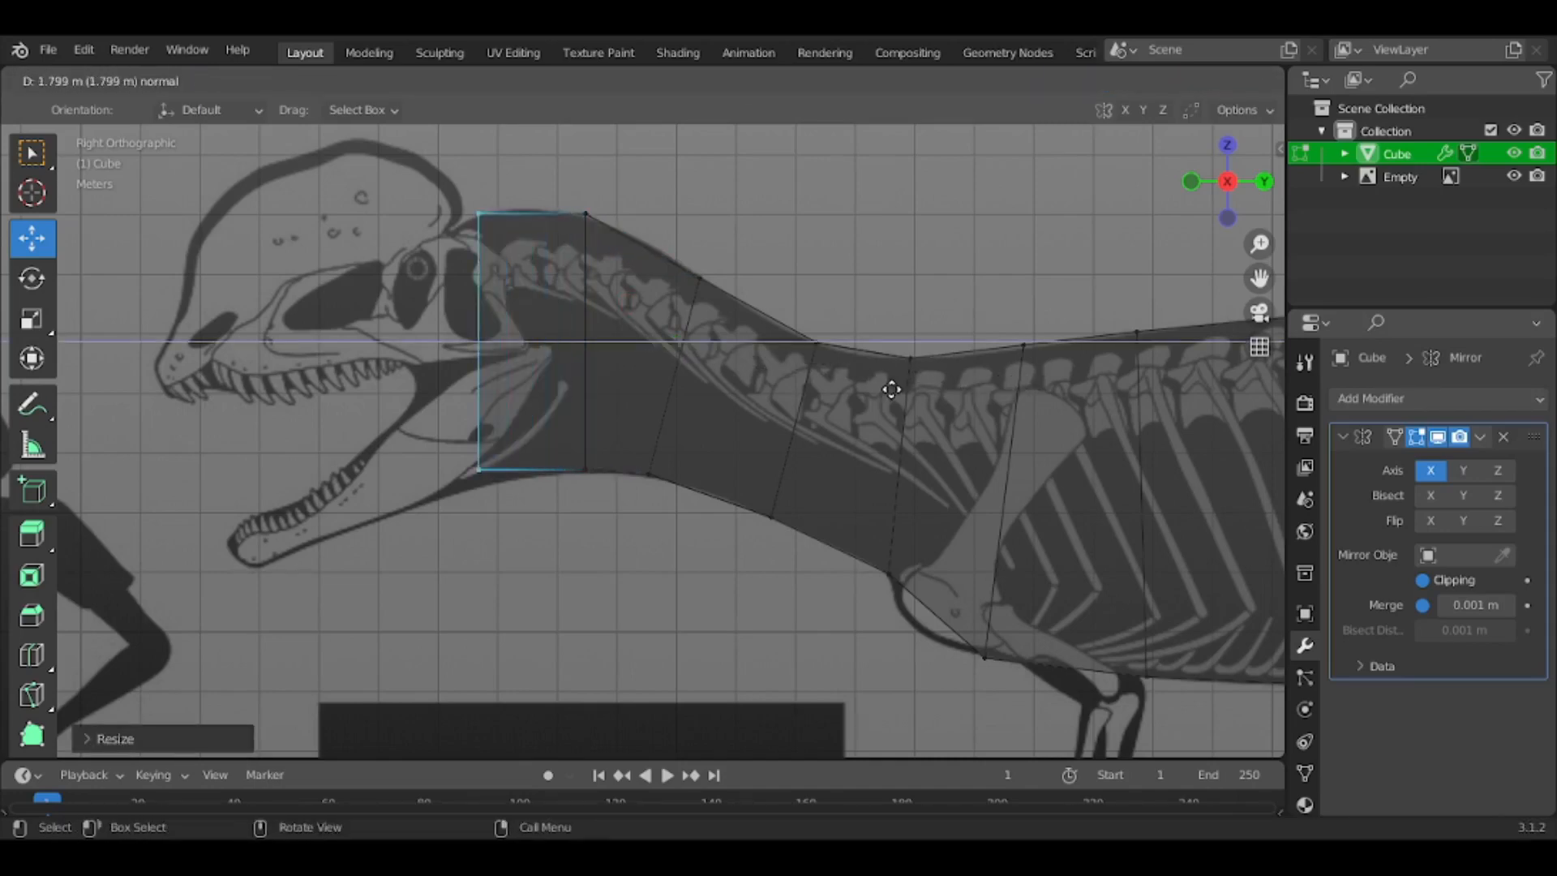
left_click(900, 391)
key("r")
left_click(899, 312)
key("s")
left_click(919, 316)
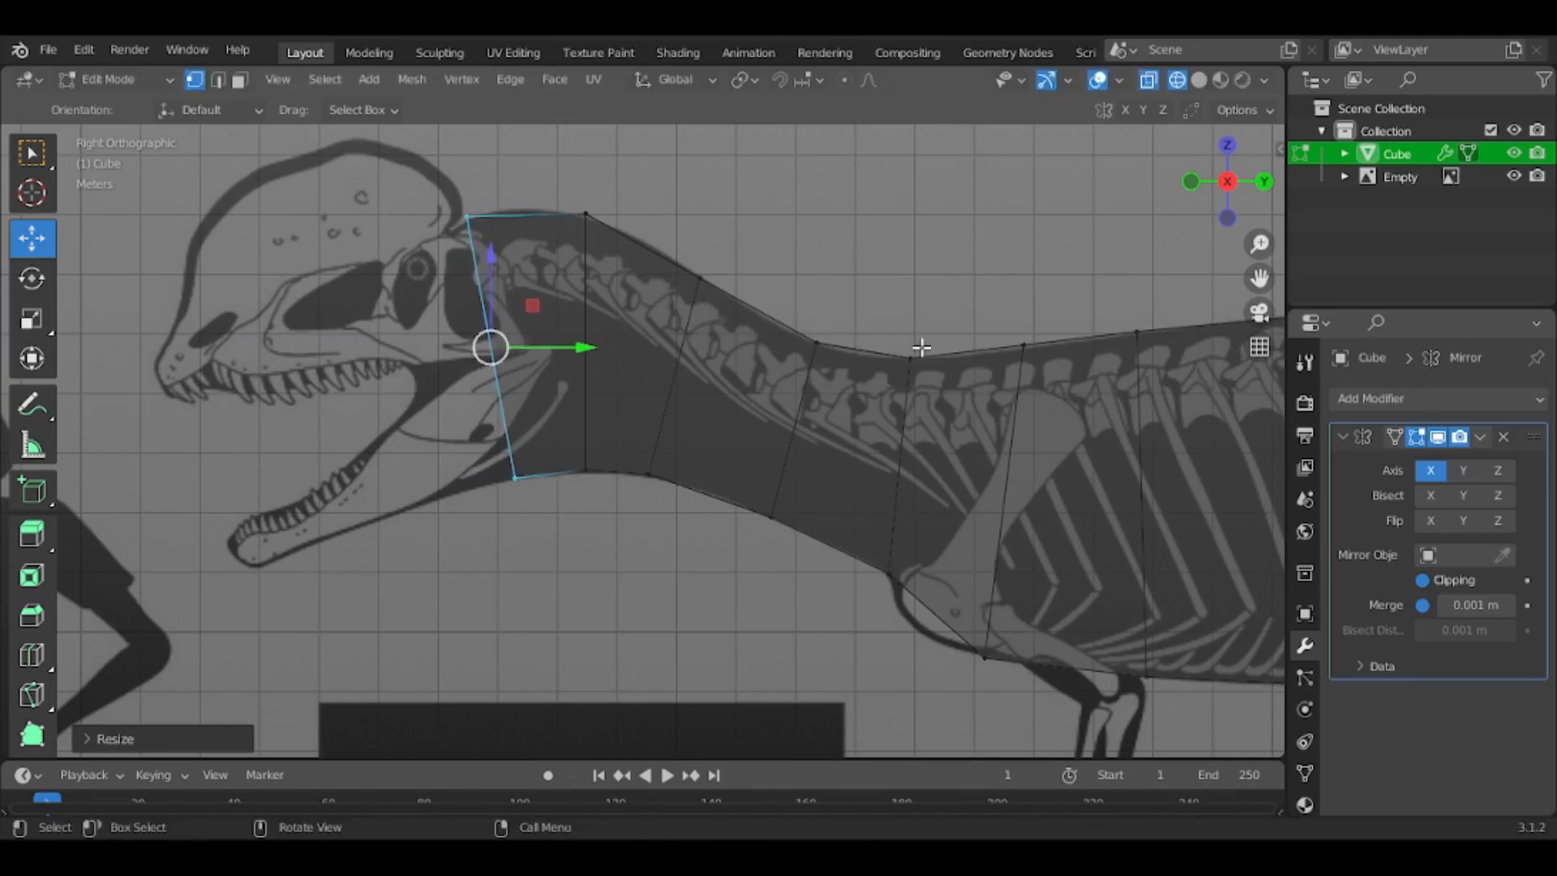
Move the lower and upper vertices of the edge loop just behind the skull slightly forward onto the neck outline
left_click(666, 662)
scroll(671, 641, "down", 3)
scroll(621, 471, "up", 3)
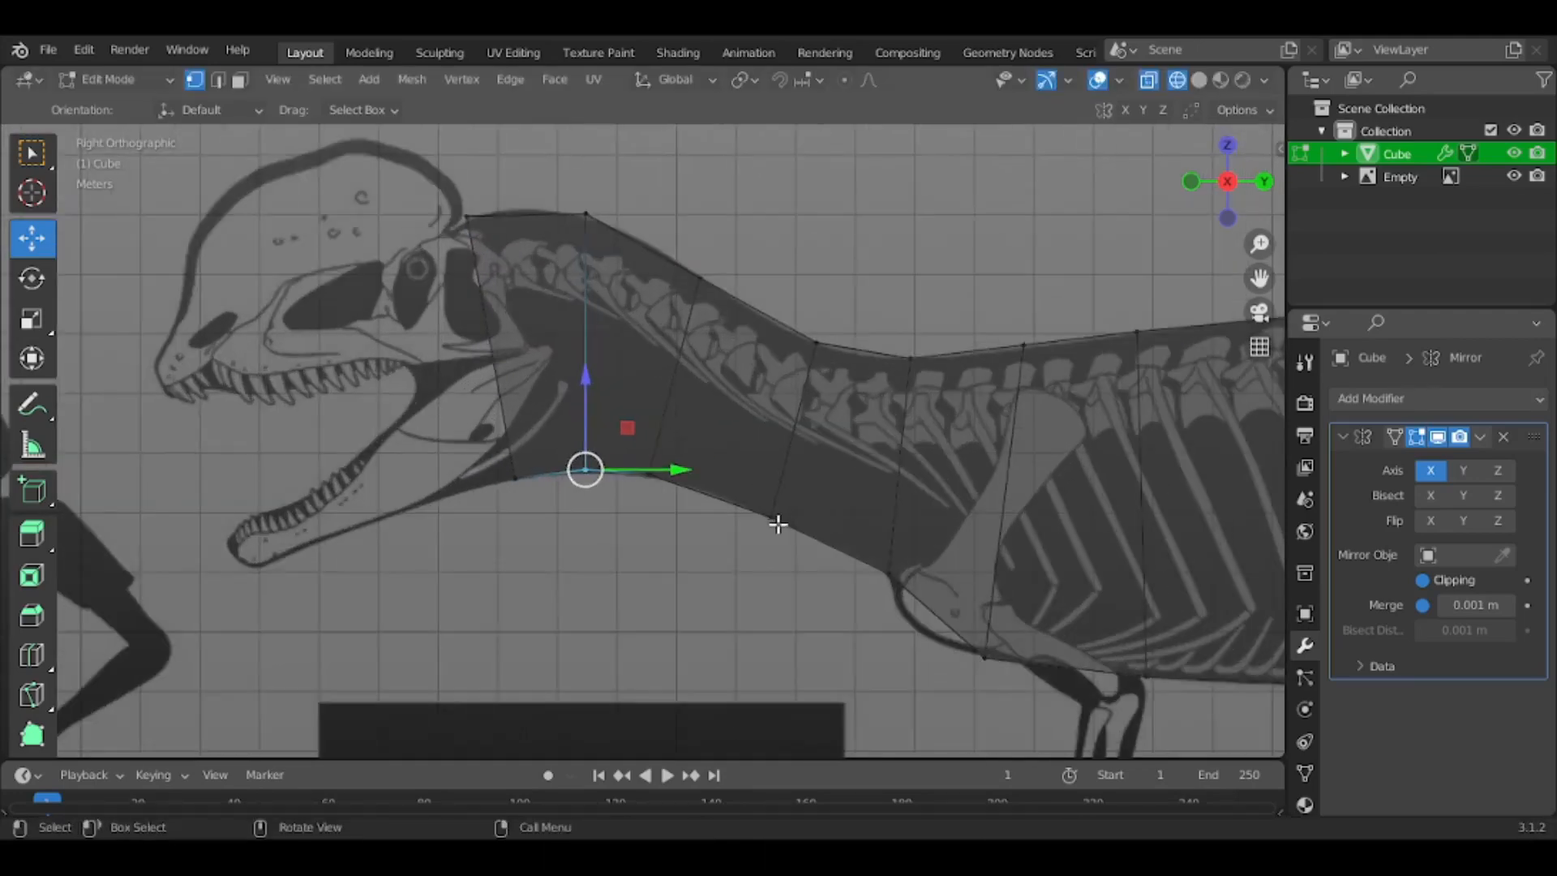
key("g")
left_click(770, 528)
left_click_drag(543, 193, 622, 258)
key("g")
left_click(619, 264)
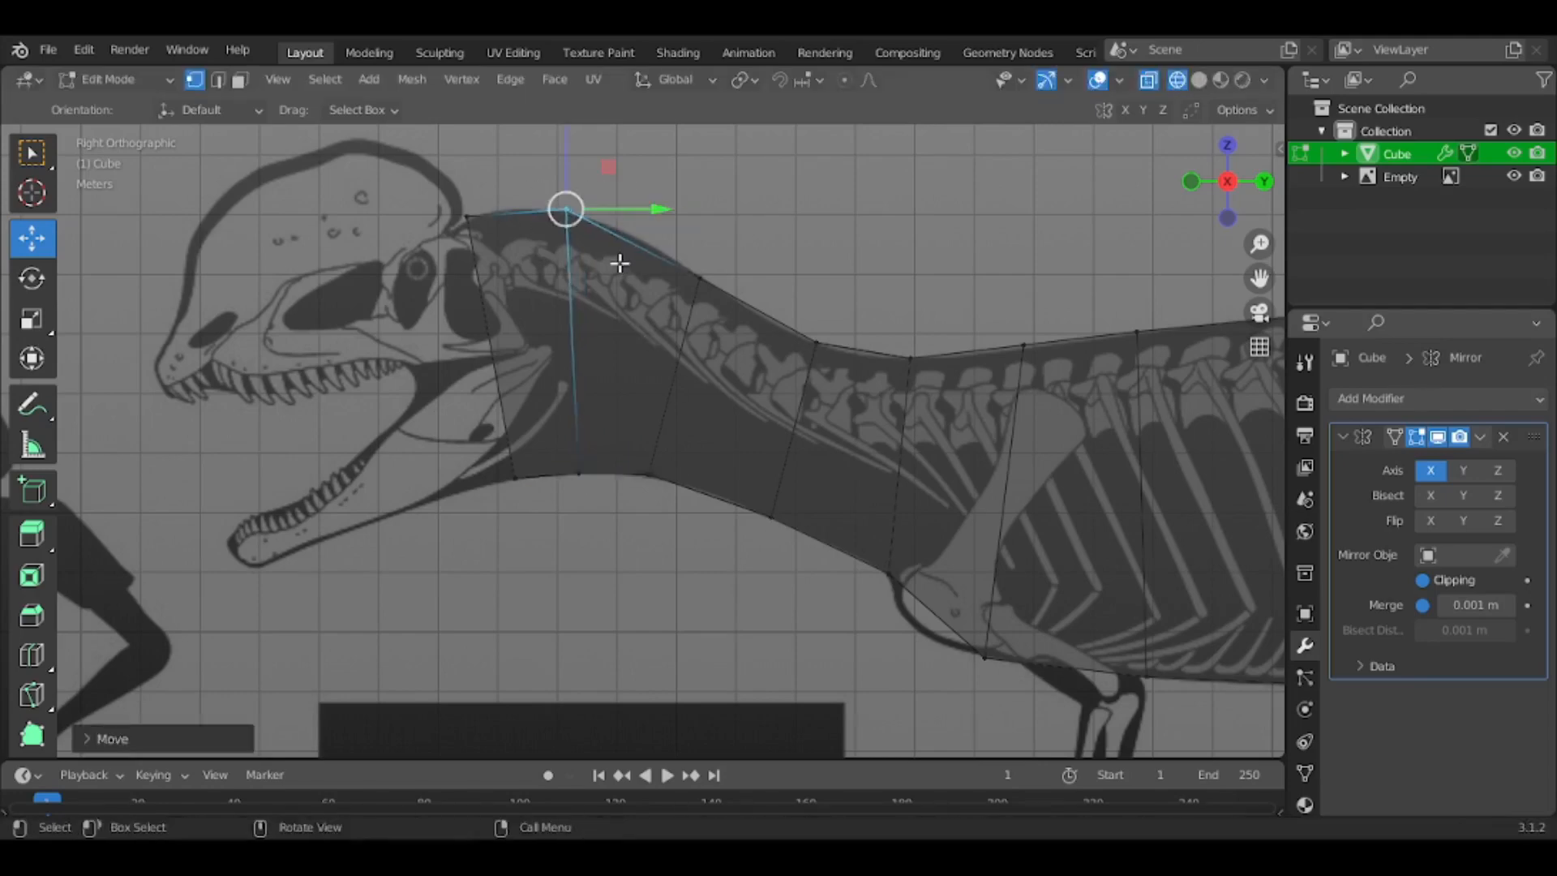
Move the lower throat vertex of the next neck edge loop onto the reference outline
left_click(657, 507)
scroll(664, 514, "down", 3)
scroll(704, 543, "up", 3)
key("g")
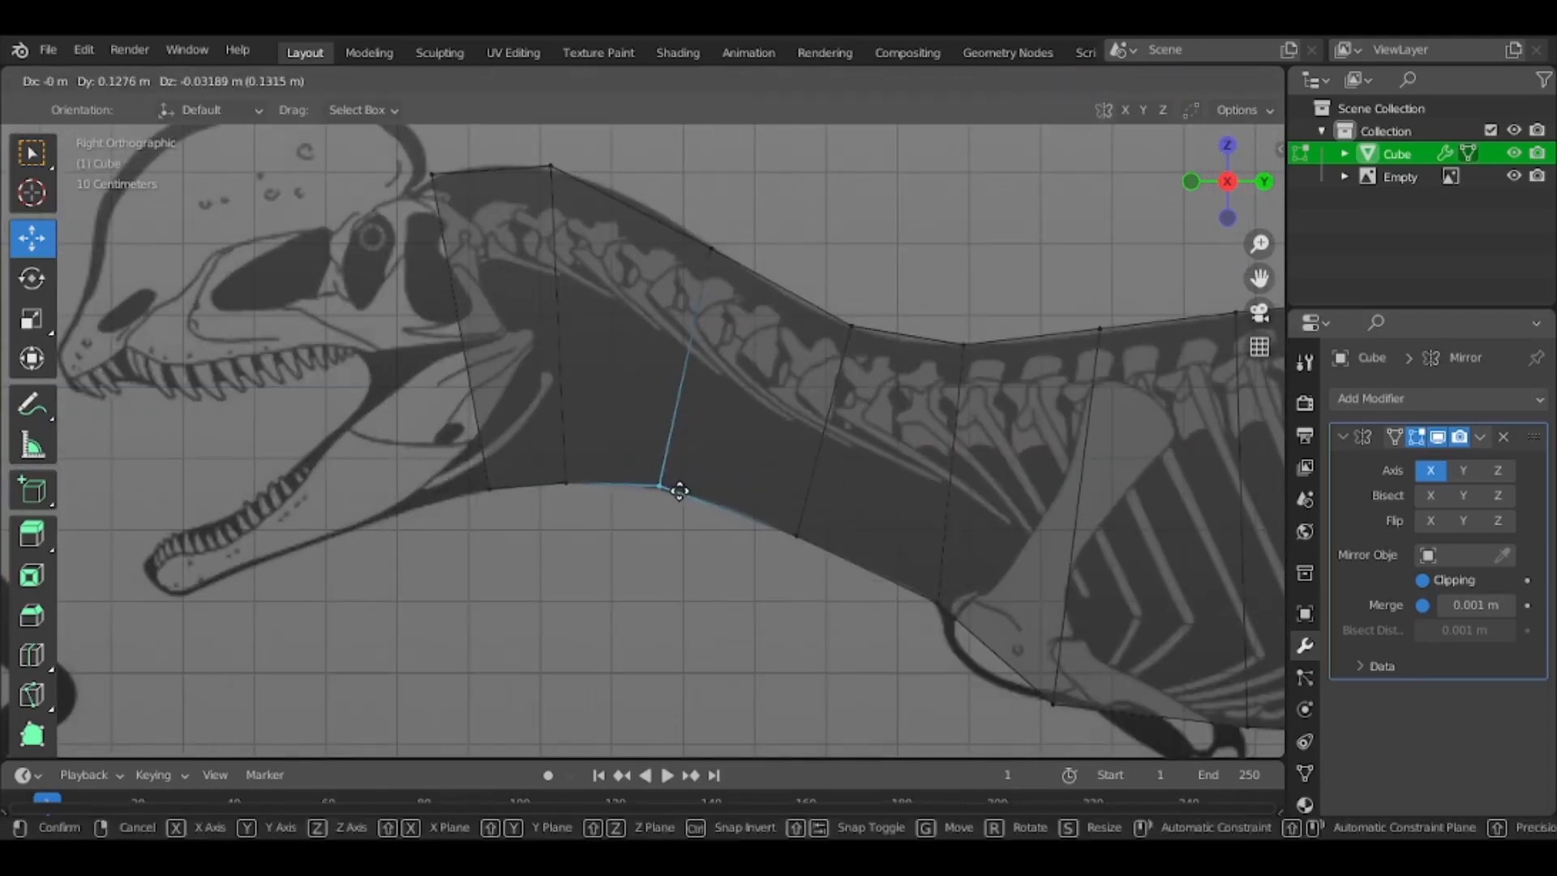
left_click(683, 494)
Inspect the extruded neck with solid shading in Object Mode, returning to Edit Mode in the right orthographic view
scroll(734, 598, "down", 4)
key("z")
left_click(848, 589)
mouse_move(840, 569)
middle_mouse_down("shift")
mouse_move(659, 485)
mouse_move(969, 684)
mouse_move(810, 678)
mouse_move(1167, 192)
middle_mouse_up("shift")
scroll(659, 485, "down", 4)
key("Tab")
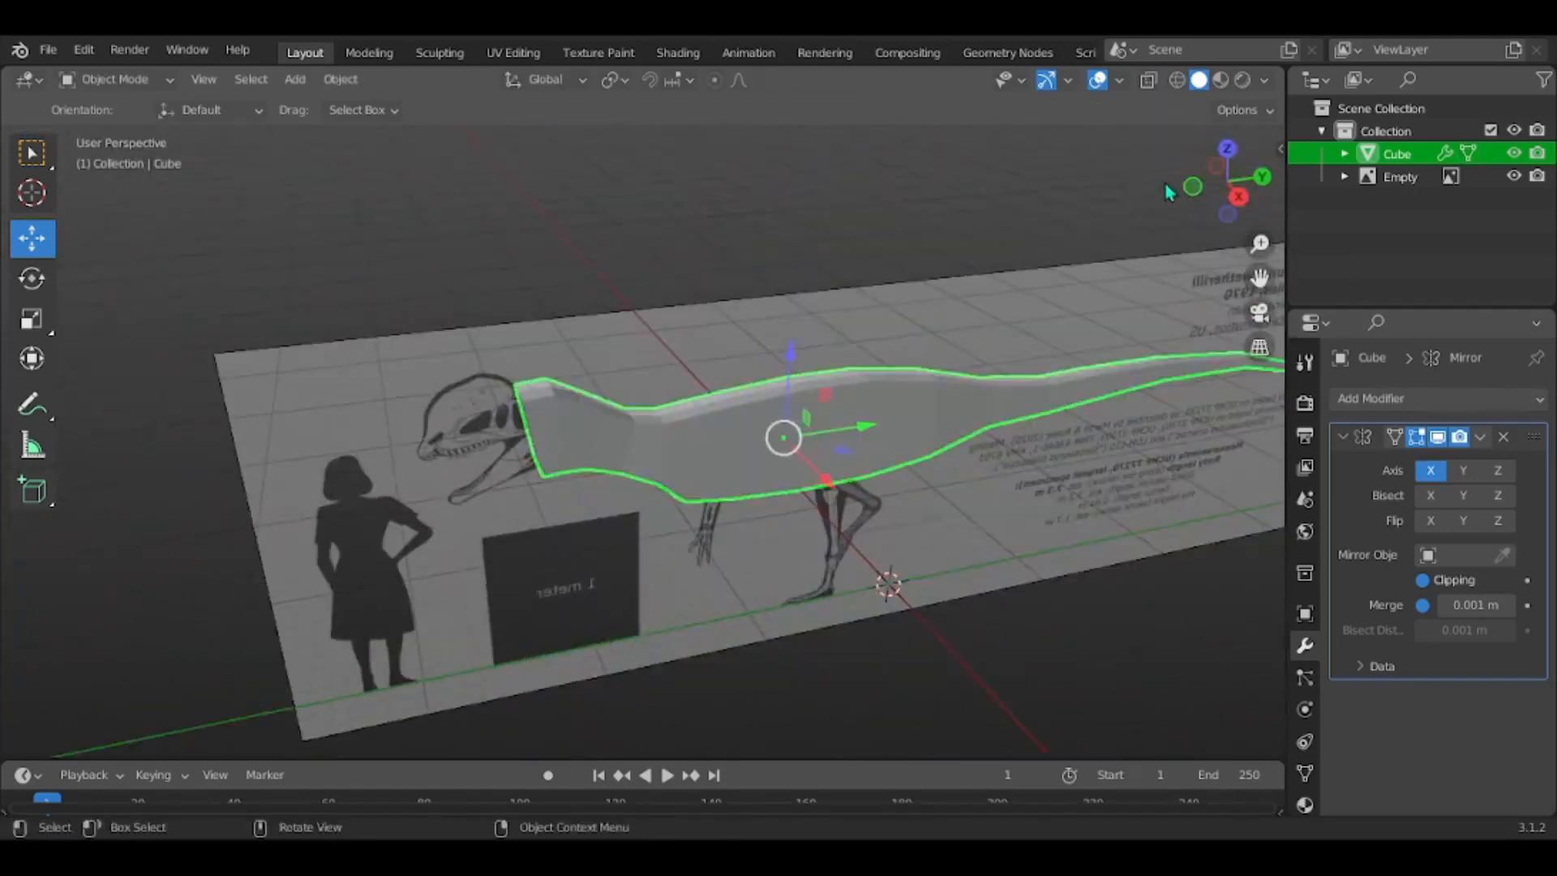
left_click(1239, 196)
scroll(687, 464, "up", 5)
key("Tab")
middle_click_drag(534, 421, 661, 445, "shift")
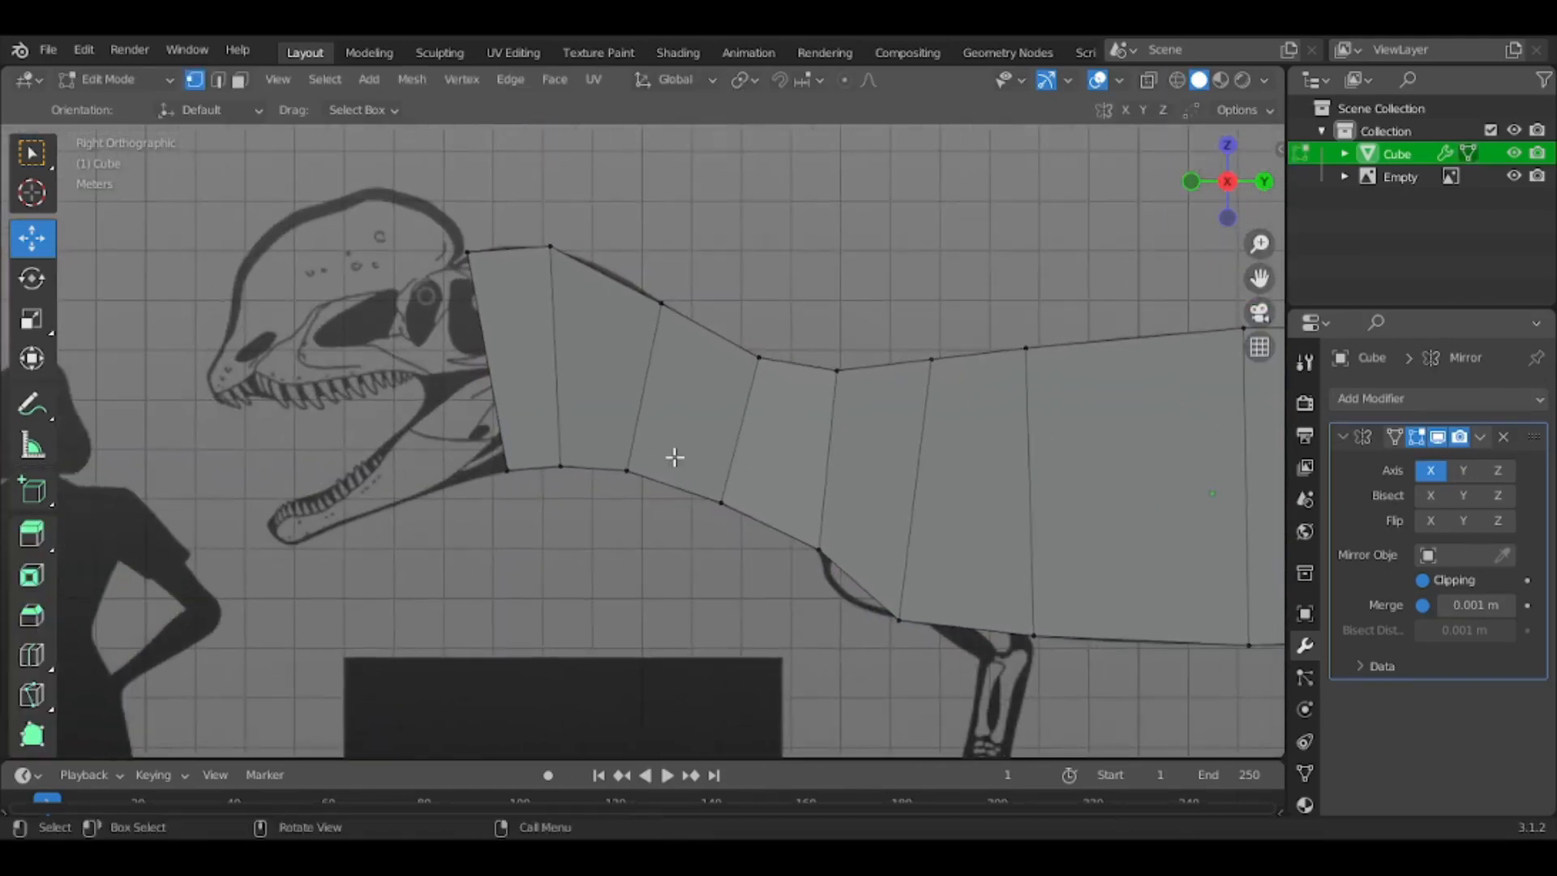
Switch to wireframe and add a centered edge loop running lengthwise through the neck and body
key("z")
left_click(455, 445)
scroll(788, 485, "down", 5)
scroll(605, 443, "up", 5)
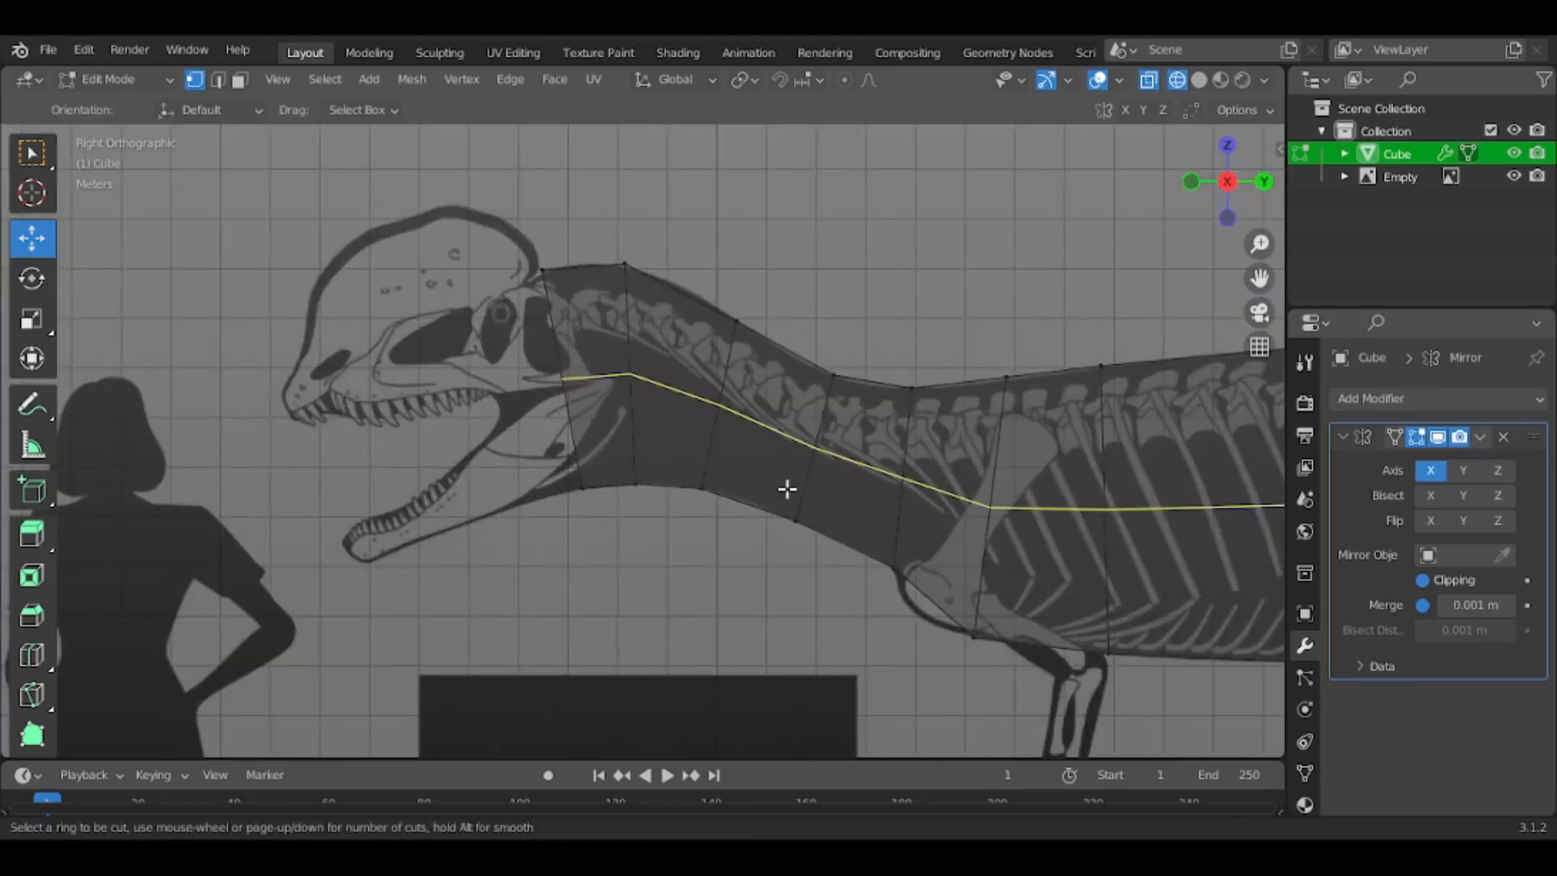
left_click(543, 417)
right_click(543, 417)
Examine the tail tip closely to see where the new lengthwise edge loop ends
middle_click_drag(1148, 522, 317, 348, "shift")
scroll(316, 348, "down", 6)
middle_click_drag(791, 558, 862, 585, "shift")
left_click(419, 540)
middle_click_drag(479, 605, 177, 522, "shift")
middle_click_drag(1241, 421, 667, 424, "shift")
scroll(667, 424, "up", 10)
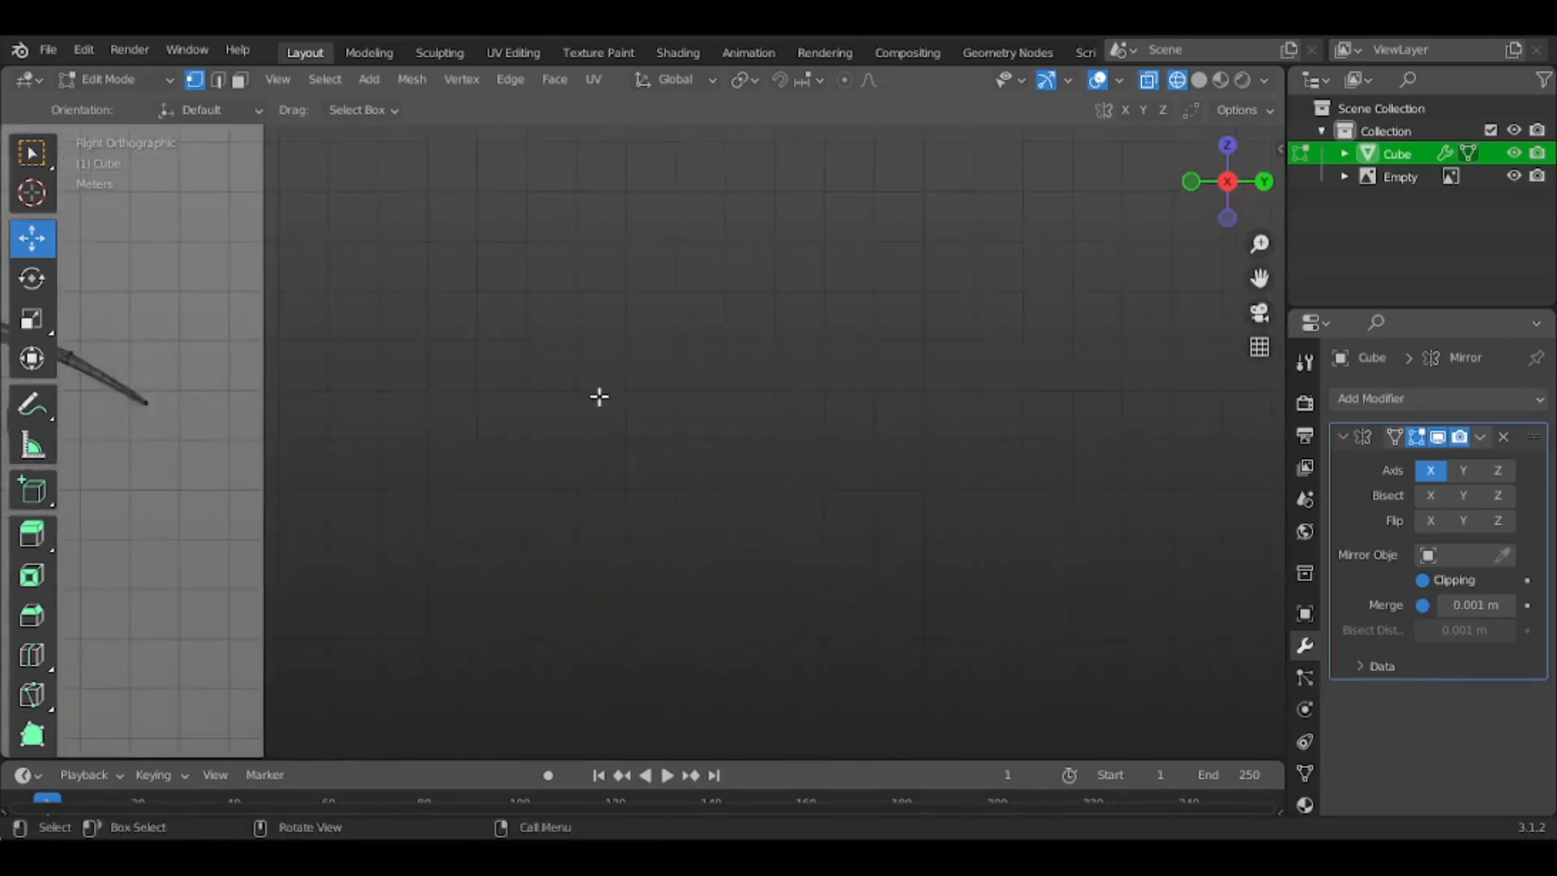
middle_click_drag(366, 499, 568, 500, "shift")
scroll(568, 499, "down", 12)
middle_click_drag(658, 519, 952, 581, "shift")
scroll(589, 568, "up", 8)
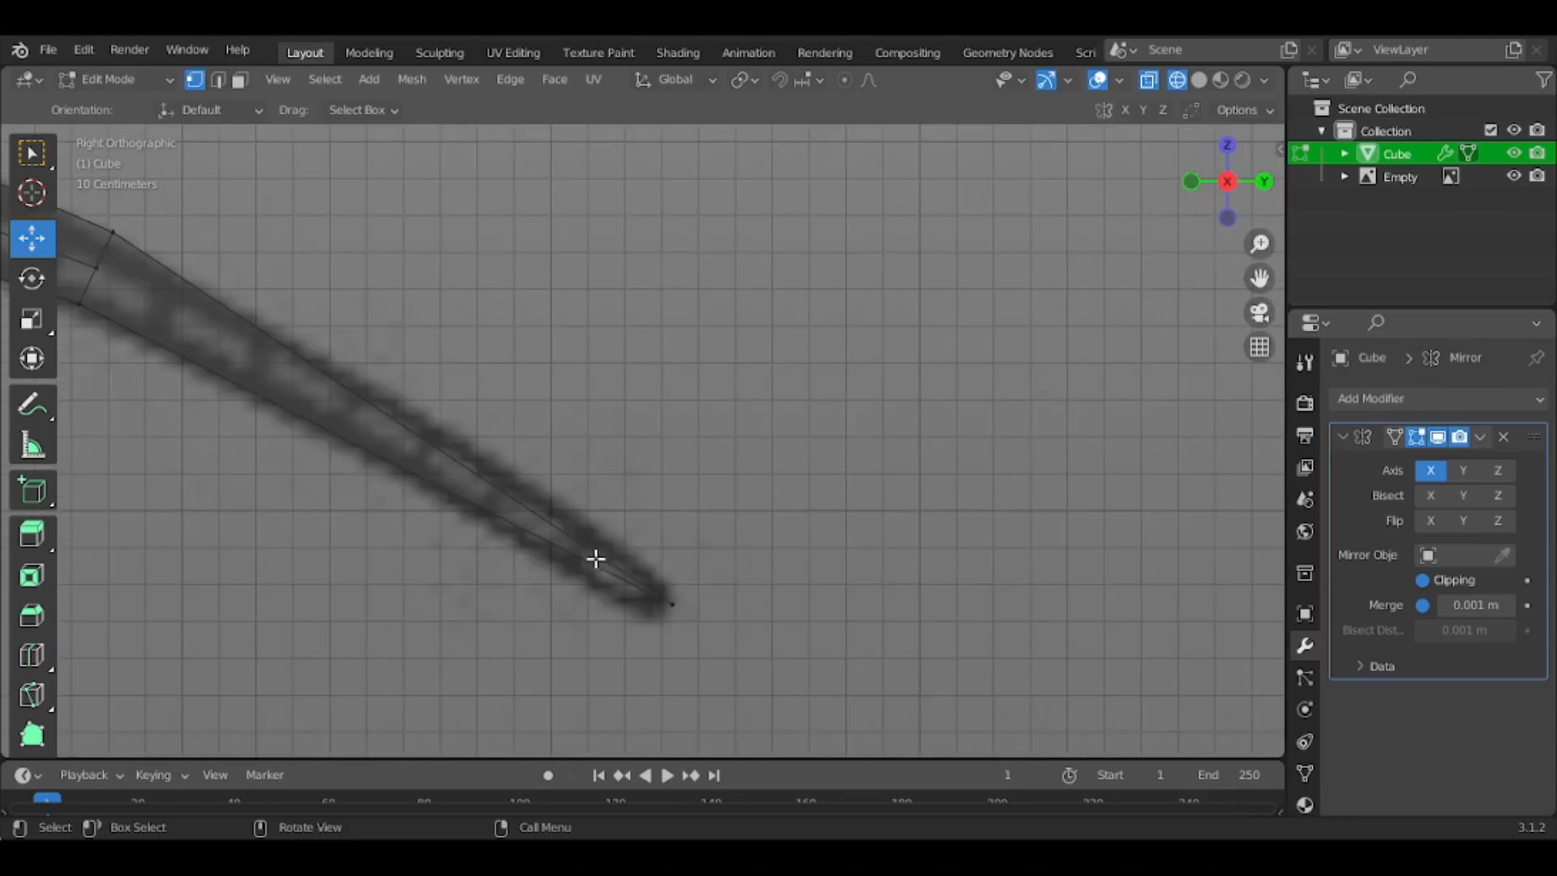
key("k")
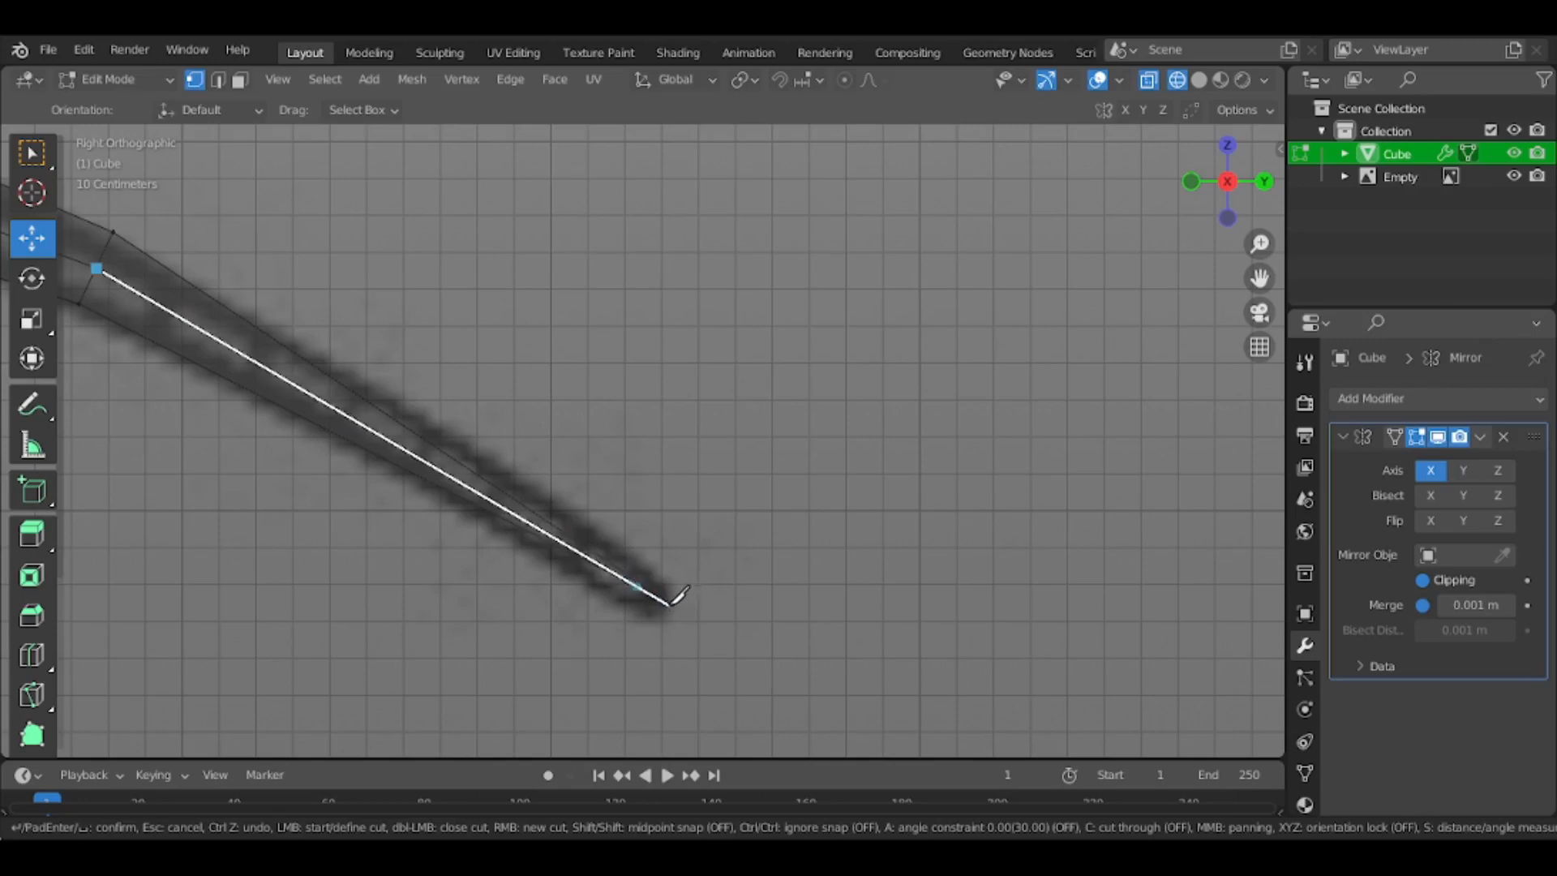
key("Escape")
middle_click_drag(585, 515, 622, 507, "shift")
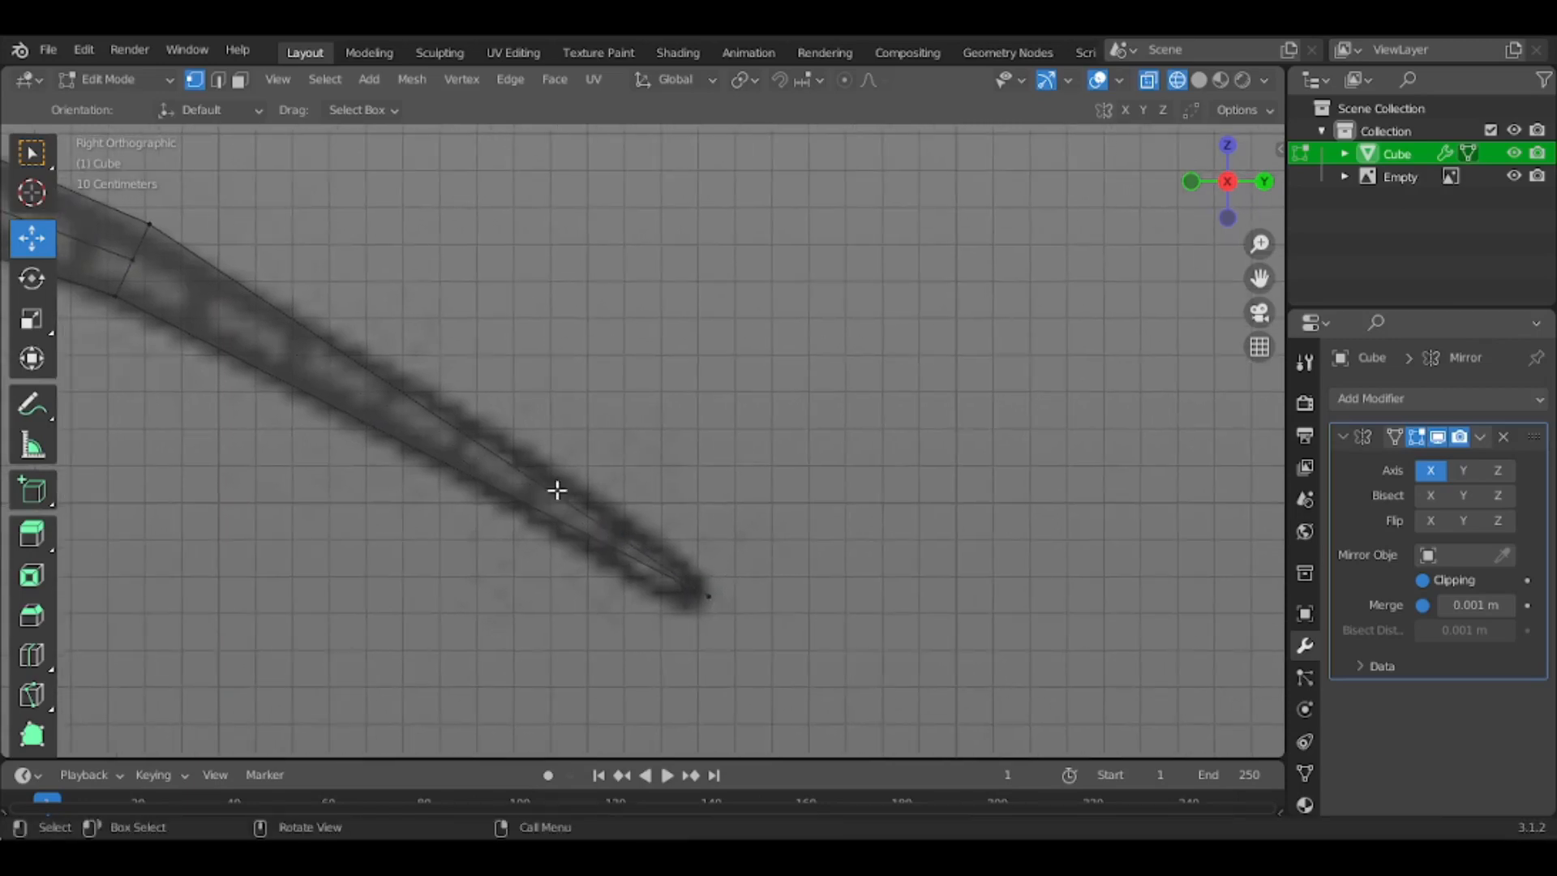
Knife-cut along the center line of the last tail section and merge the vertices at the tail tip
key("k")
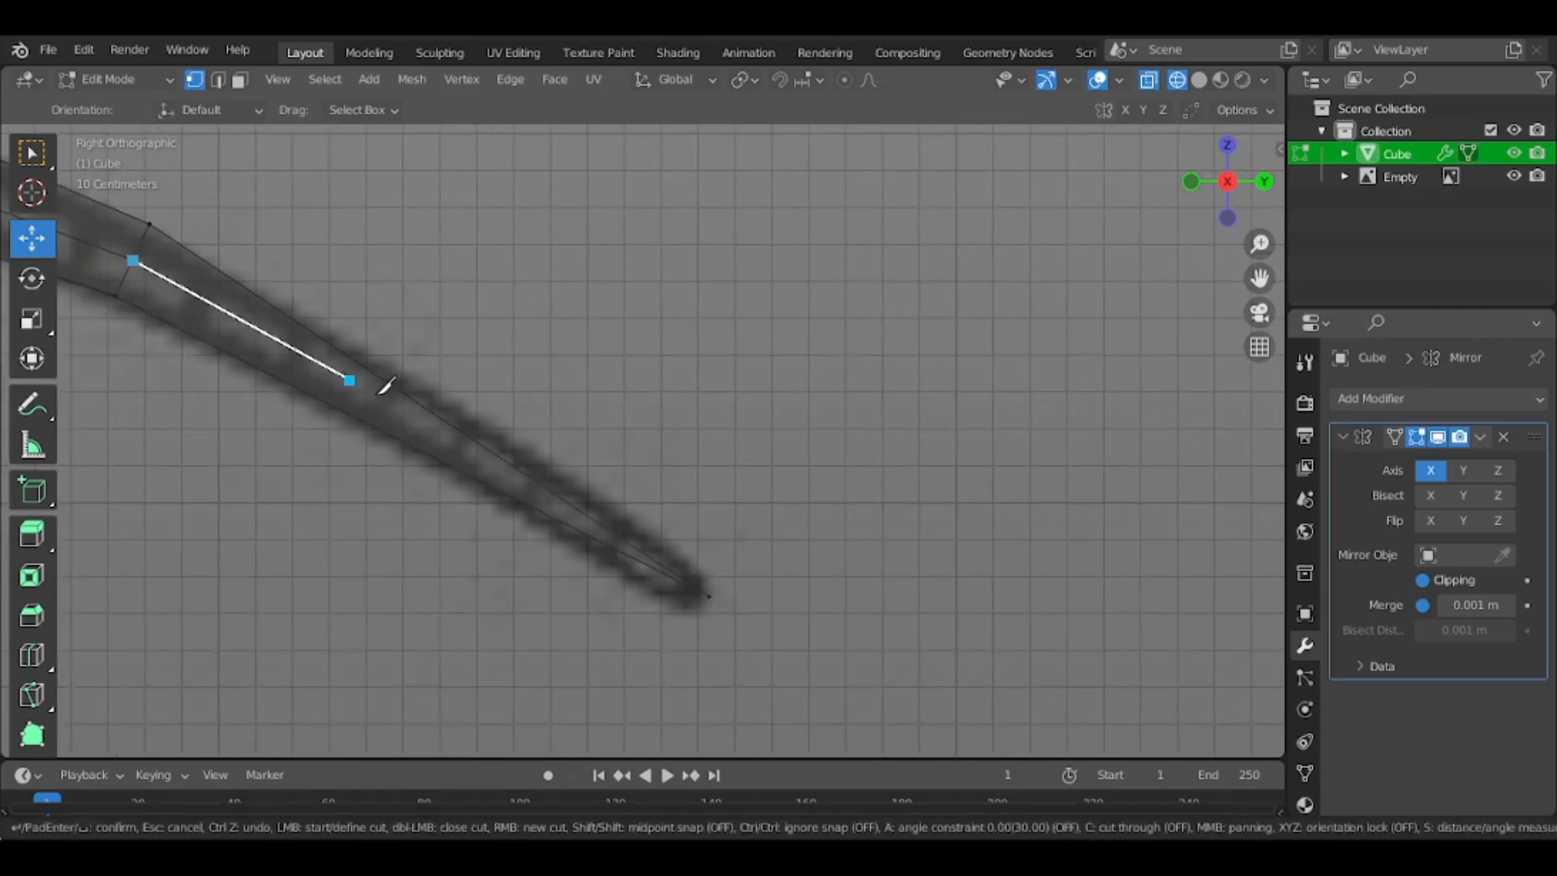
left_click(427, 428)
key("Return")
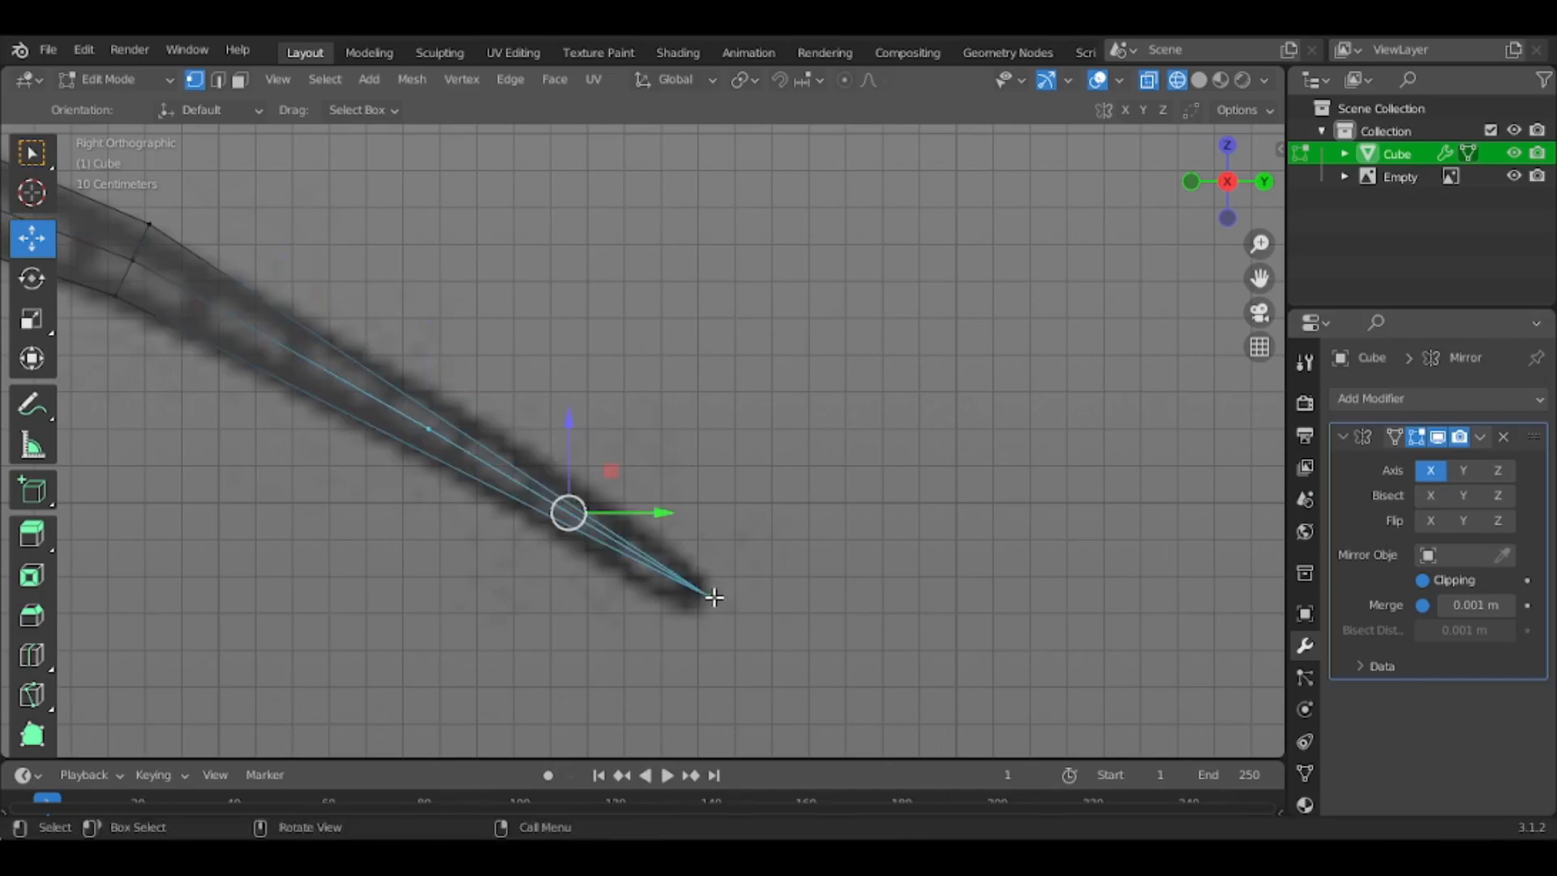
key("m")
left_click(704, 696)
middle_click_drag(722, 682, 366, 466)
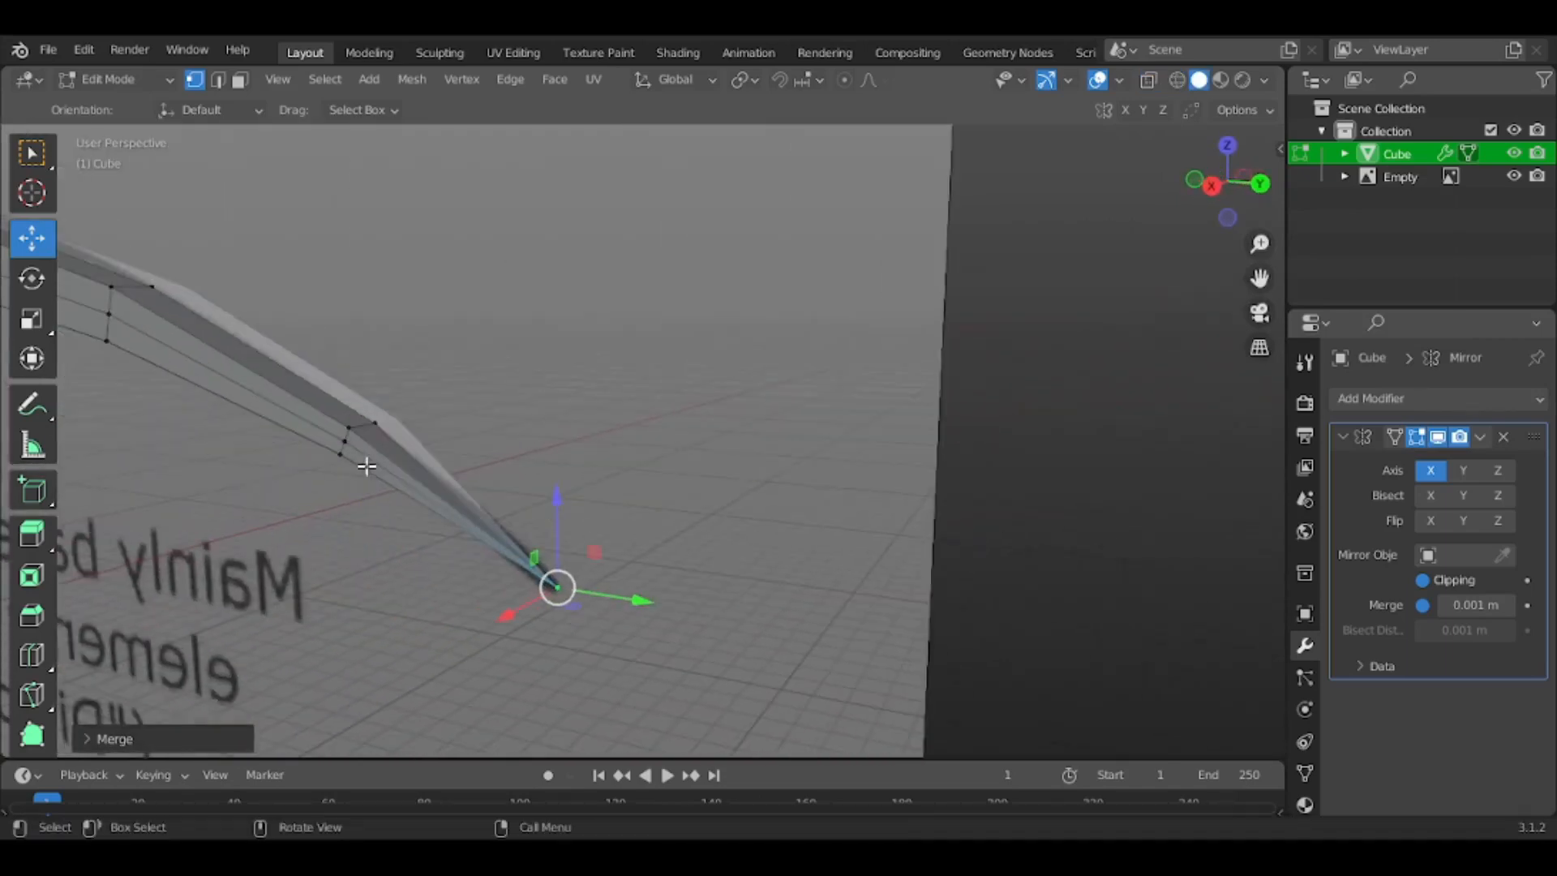
left_click_drag(486, 522, 487, 522)
In the wireframe right view, move the middle vertex of the neck's front edge to the jaw joint and adjust its top vertex
left_click(1211, 186)
key("shift+z")
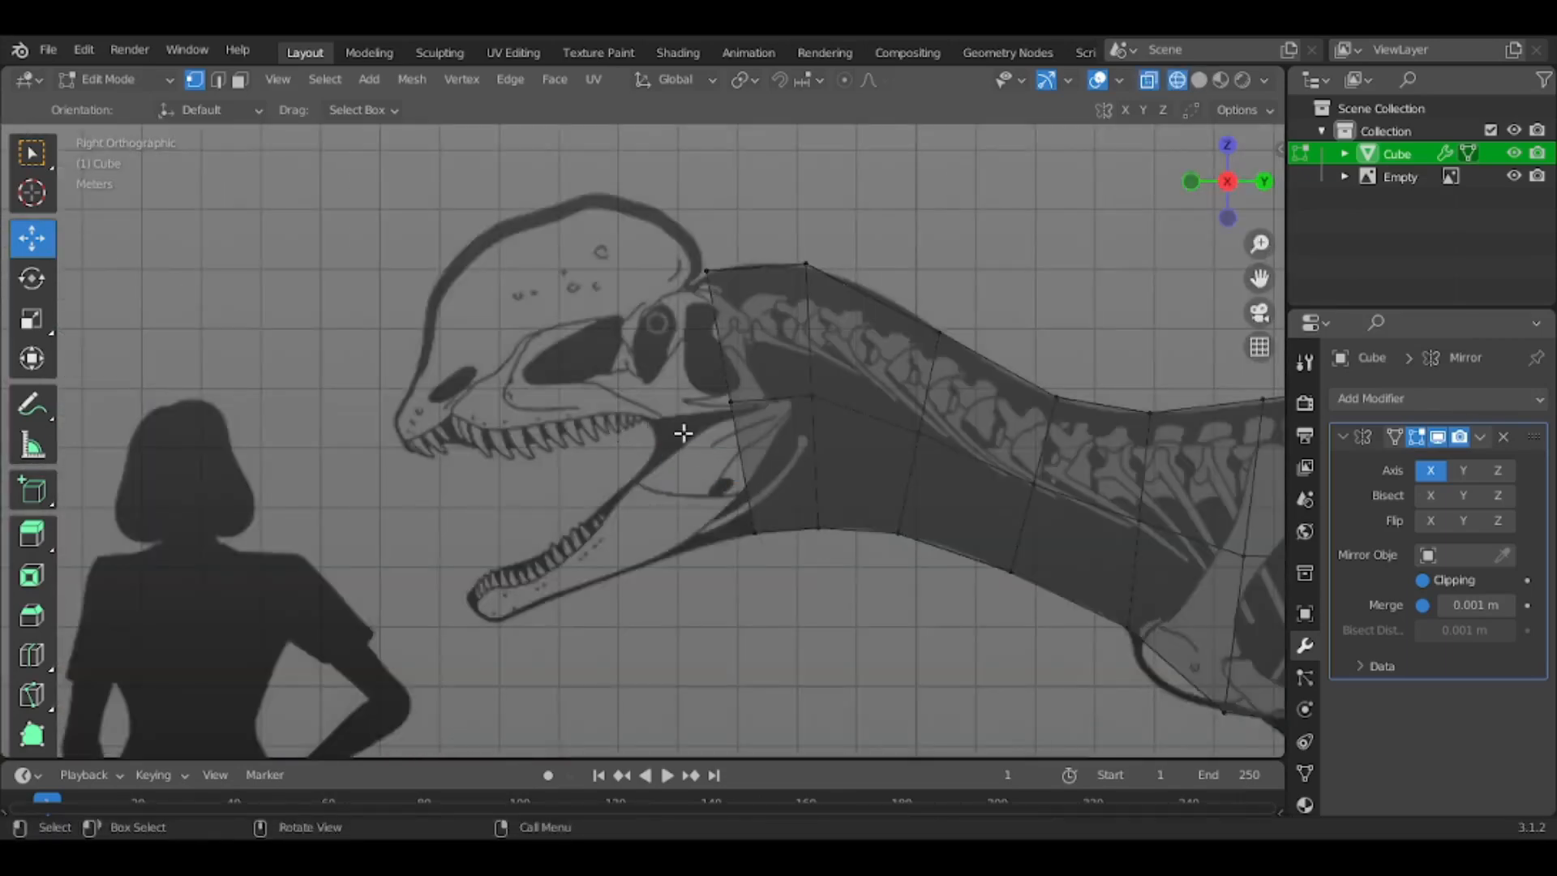
scroll(720, 429, "up", 3)
key("g")
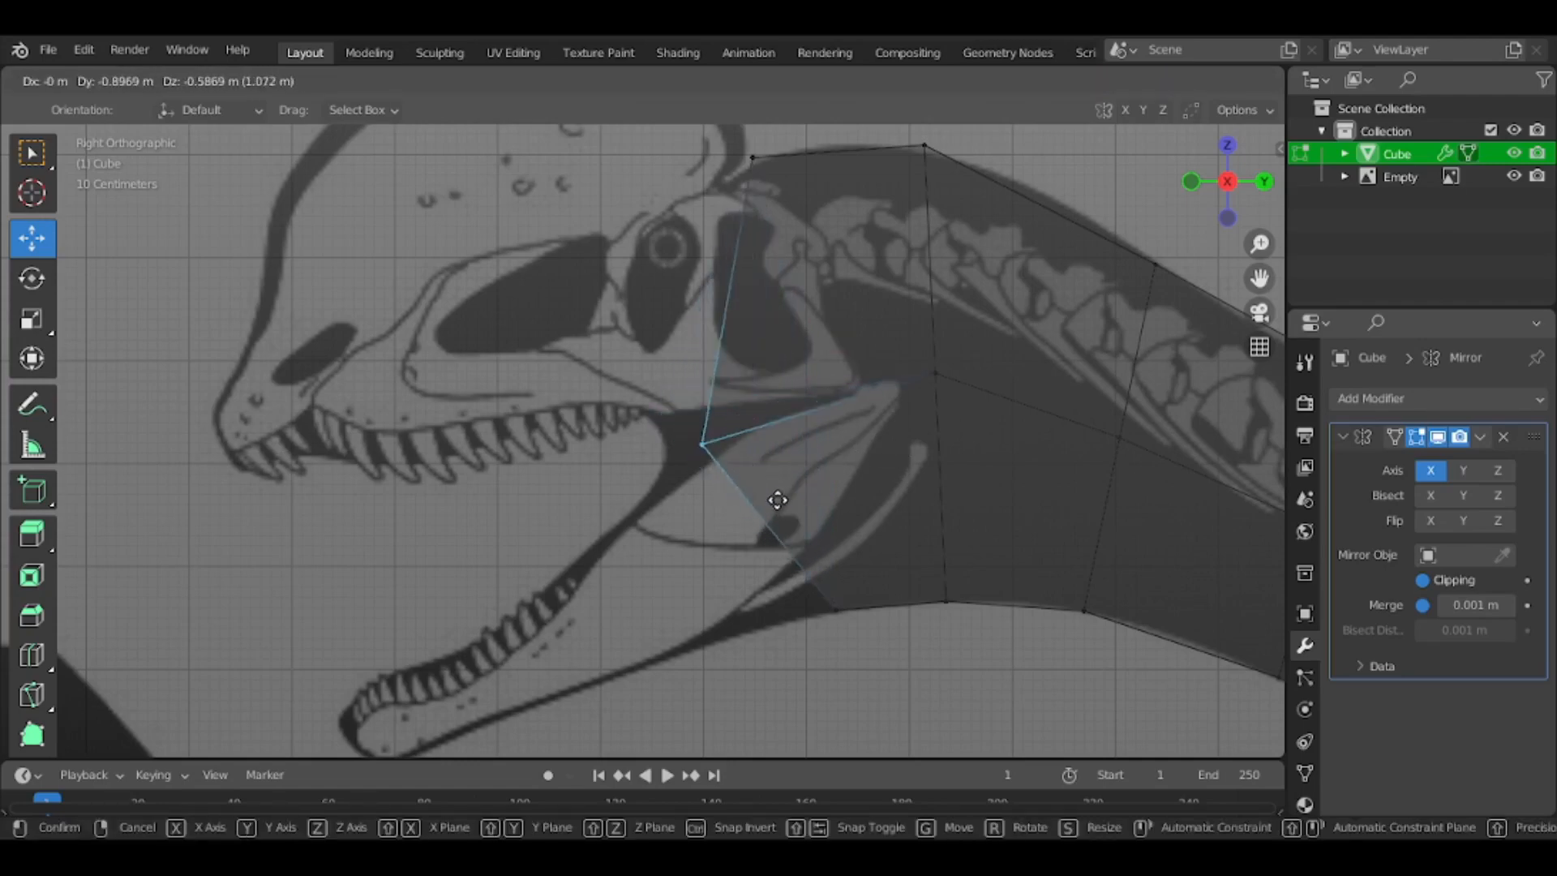
left_click(893, 452)
left_click_drag(704, 124, 802, 211)
key("g")
left_click(801, 215)
Extrude the upper front edge of the neck into the first skull section, scaling and moving it just in front of the eye
middle_click_drag(739, 250, 754, 309, "shift")
left_click_drag(677, 168, 839, 521)
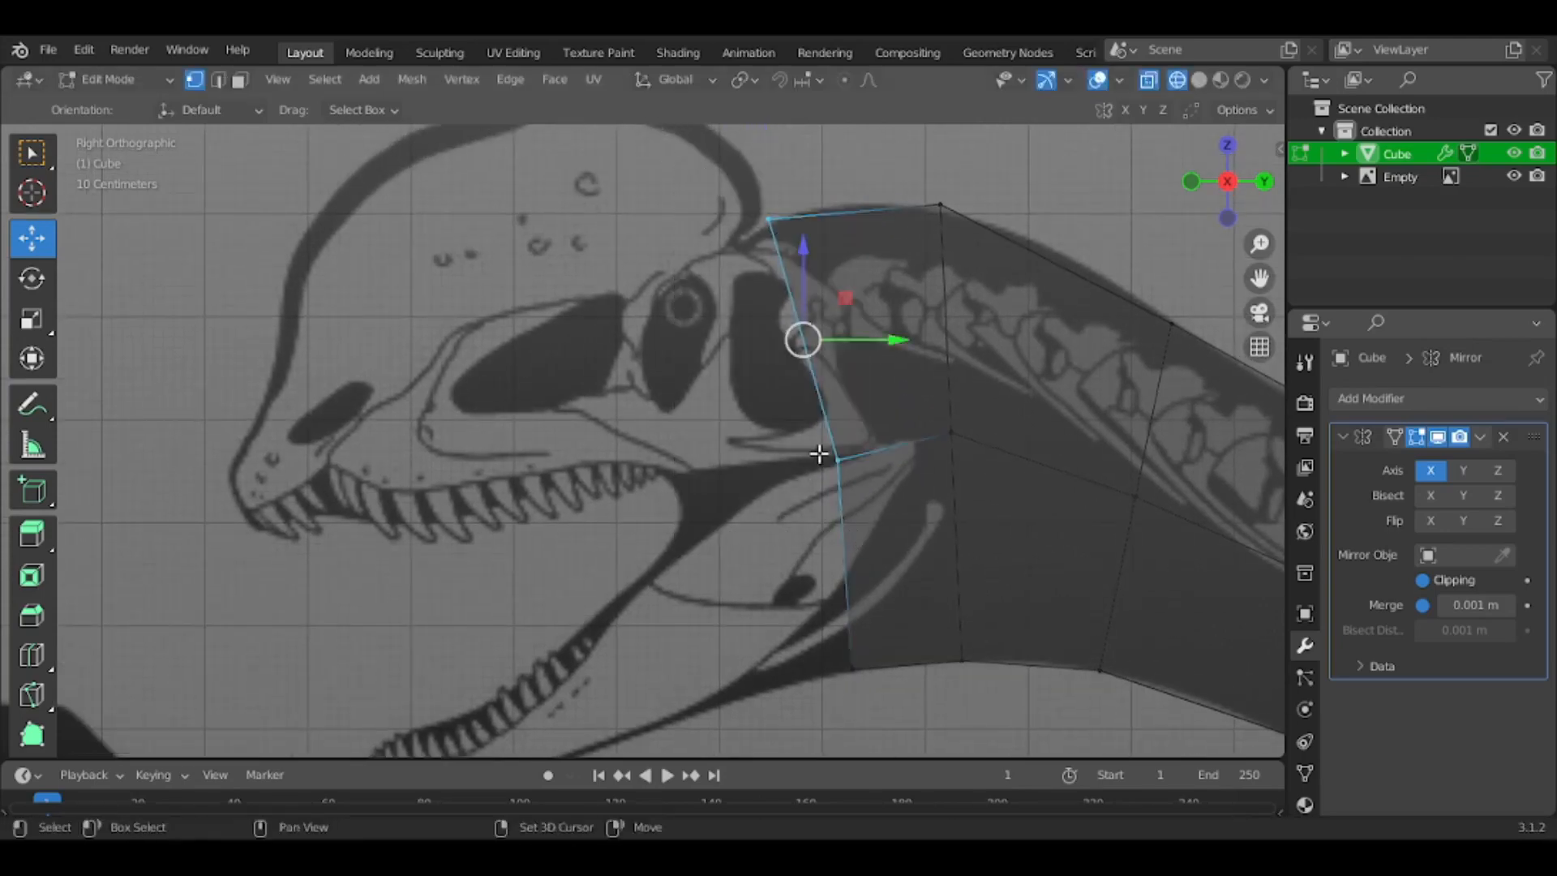
middle_click_drag(803, 462, 867, 443, "shift")
key("e")
left_click(817, 472)
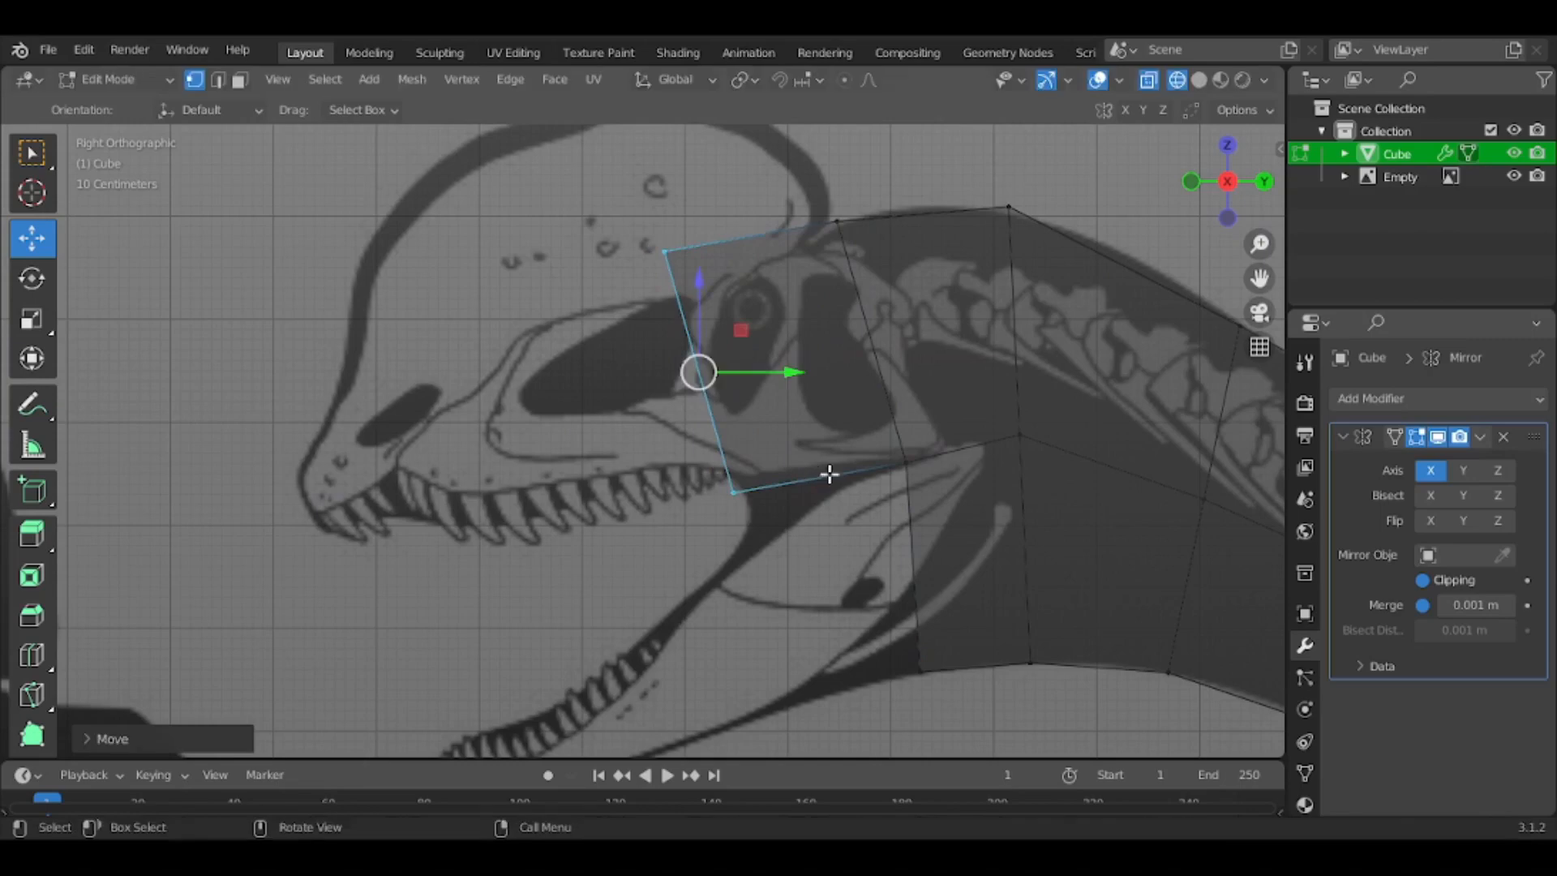
key("s")
left_click(886, 428)
key("g")
left_click(896, 438)
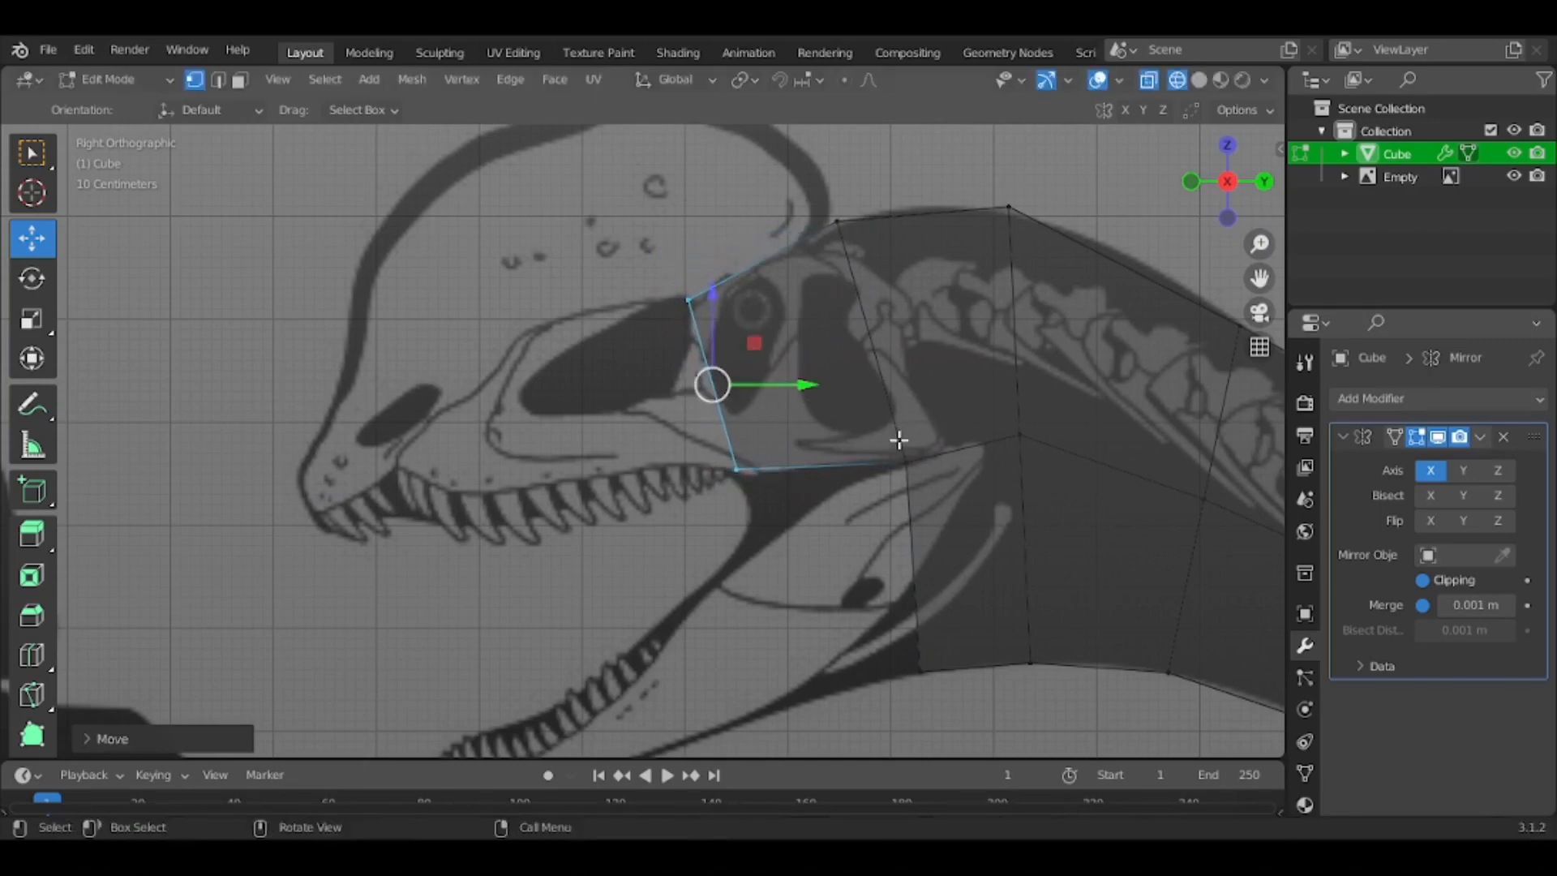
Extrude a second skull section forward along the upper jaw and scale its front edge down
key("e")
left_click(754, 424)
key("s")
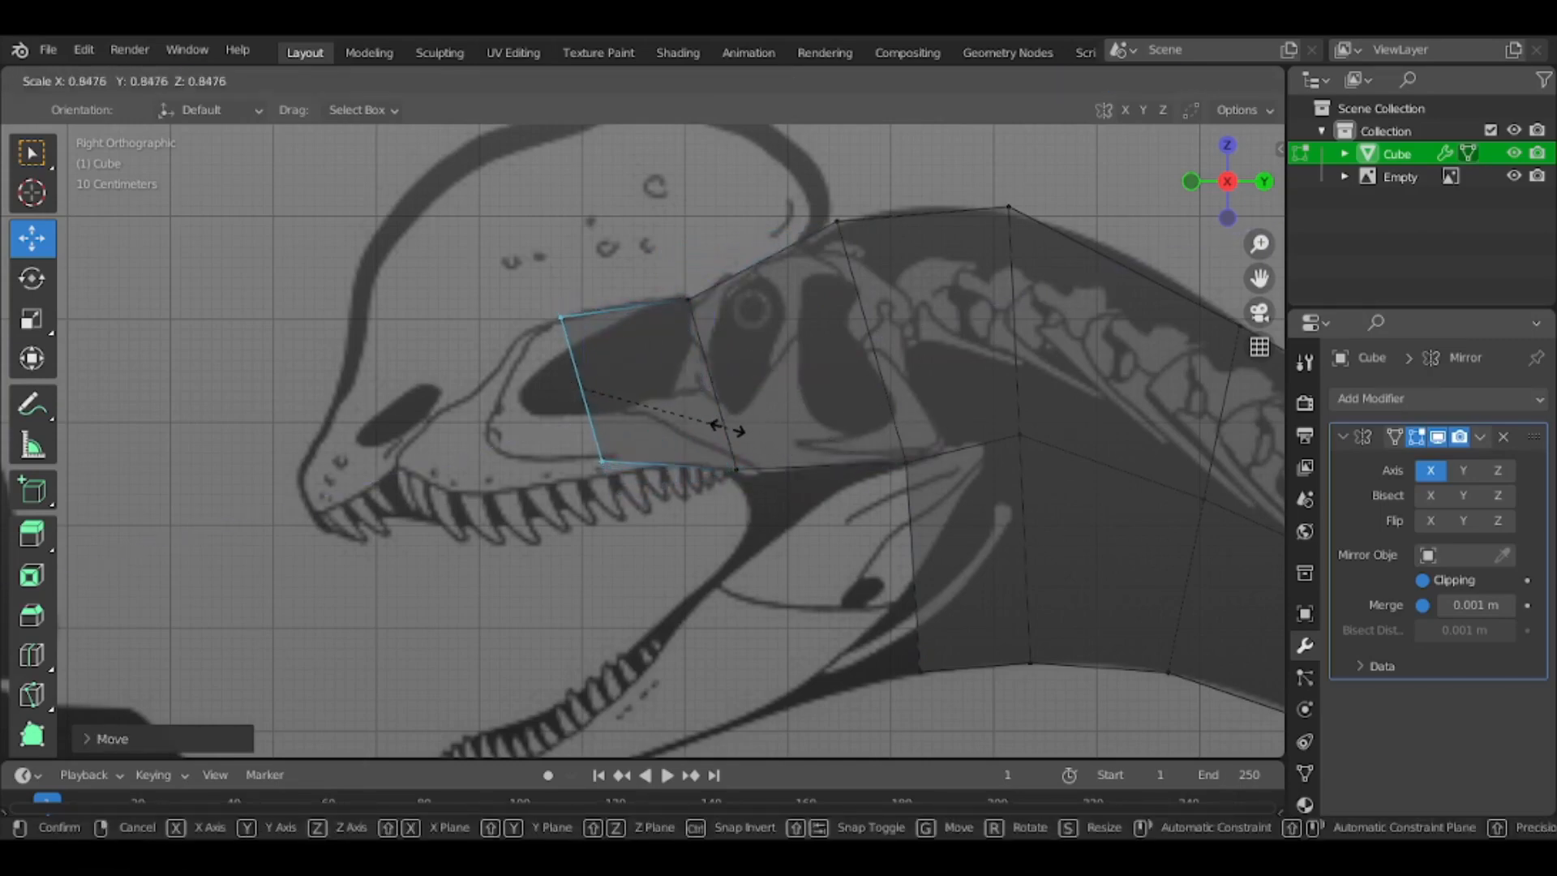
left_click(736, 433)
Extrude a third skull section to just behind the nostril and scale its front edge to the snout's height
key("e")
left_click(624, 464)
key("s")
left_click(721, 456)
Extrude the snout past the nostril to its tip, scaling and moving the end edge to fit the reference
key("e")
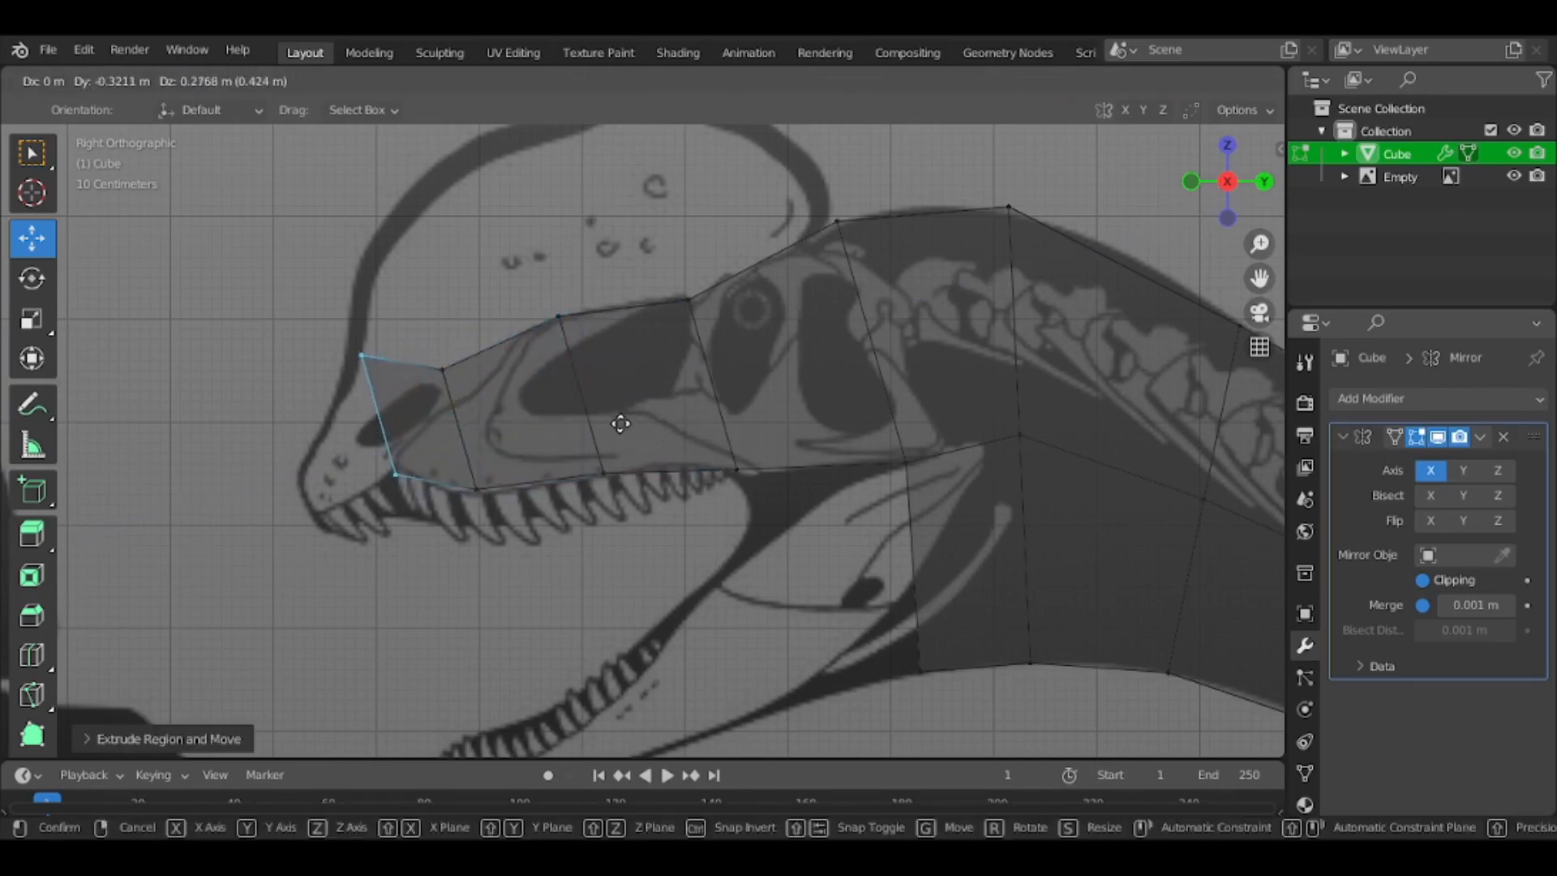
left_click(612, 450)
key("e")
left_click(639, 465)
key("s")
left_click(388, 472)
key("g")
left_click(394, 514)
key("g")
left_click(396, 506)
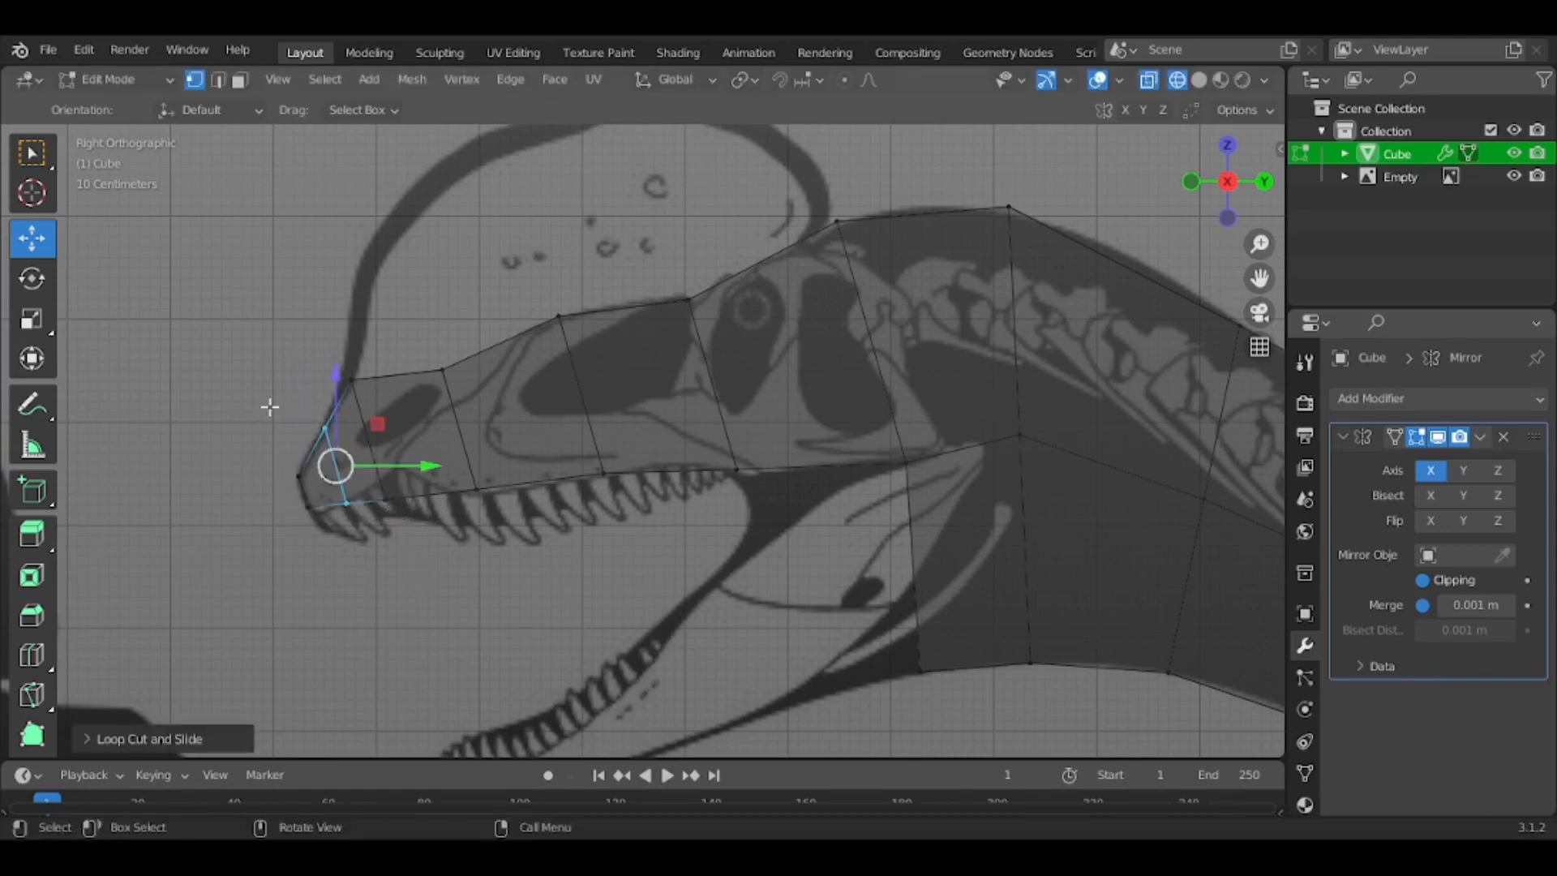
Move the snout's upper front vertex and the lower lip vertex behind it onto the reference outline
left_click(328, 434)
key("g")
left_click(343, 463)
left_click(387, 501)
key("g")
left_click(472, 530)
Move the upper snout and skull vertices from the nostril to the eye to smooth the head's top profile
left_click(350, 379)
key("g")
left_click(430, 425)
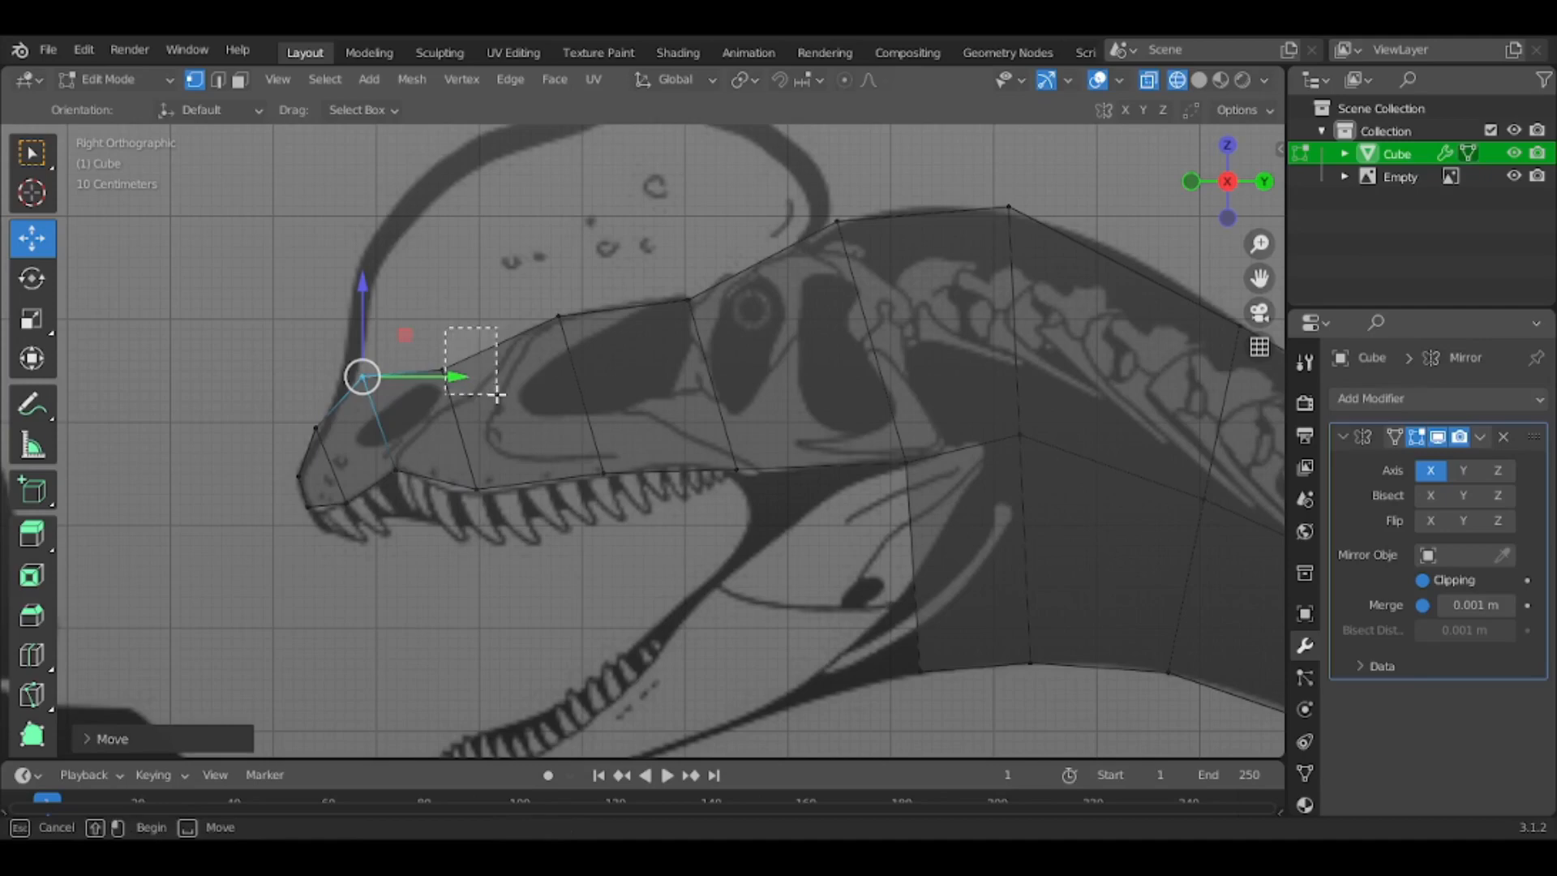
left_click(443, 364)
key("g")
left_click(476, 402)
left_click(688, 300)
key("g")
left_click(756, 343)
Inspect the upper head with solid shading from several angles, returning to Edit Mode in the right orthographic view
left_click(736, 470)
scroll(768, 407, "down", 2)
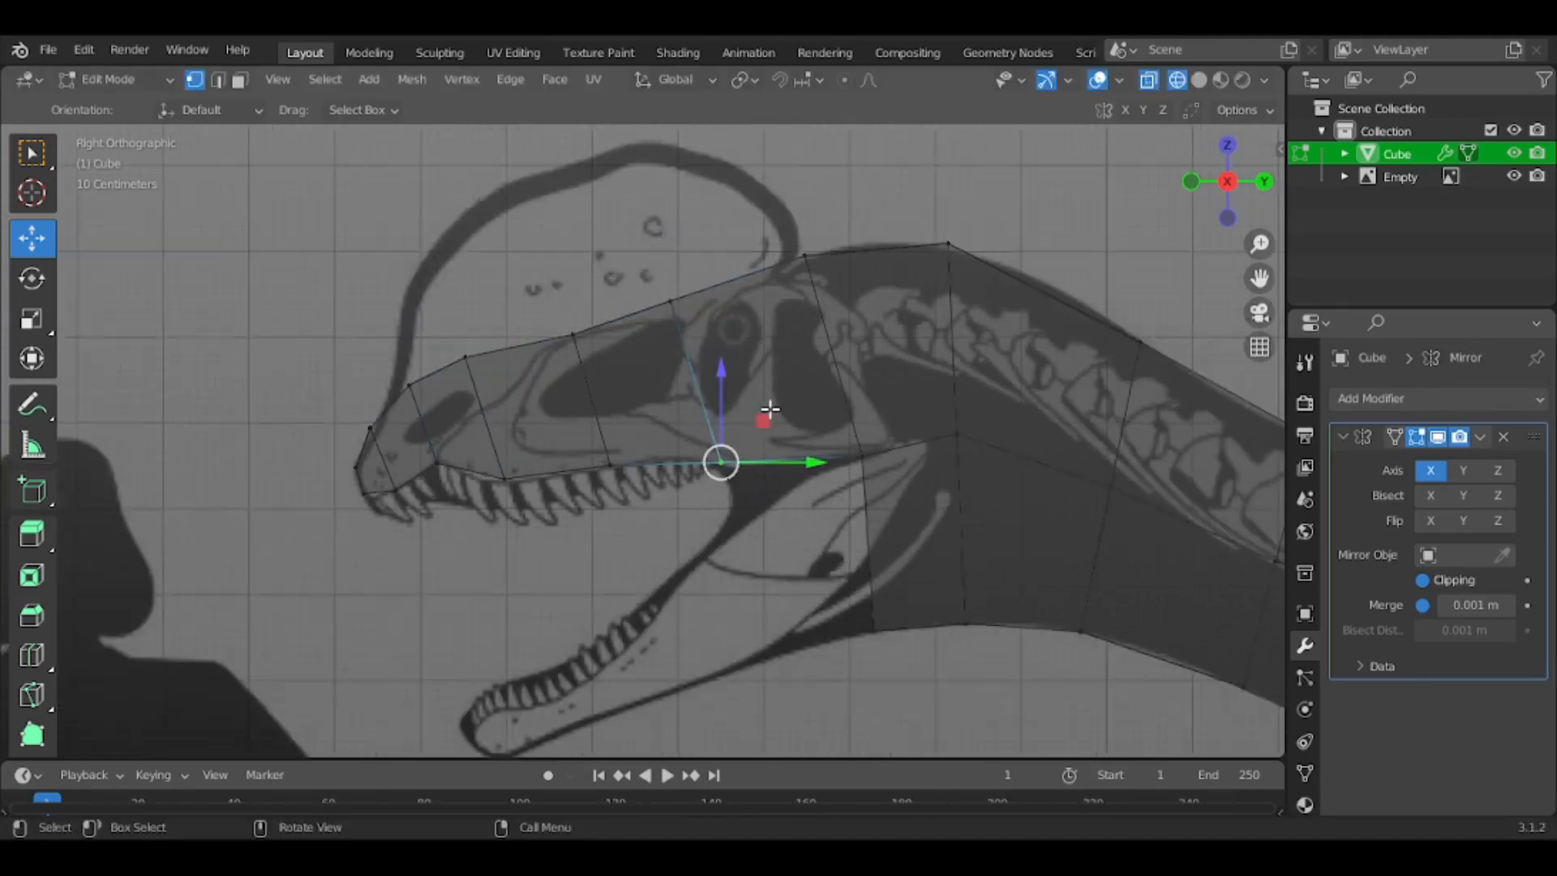
key("z")
left_click(729, 550)
left_click(589, 599)
scroll(590, 598, "down", 4)
middle_click_drag(590, 599, 840, 643)
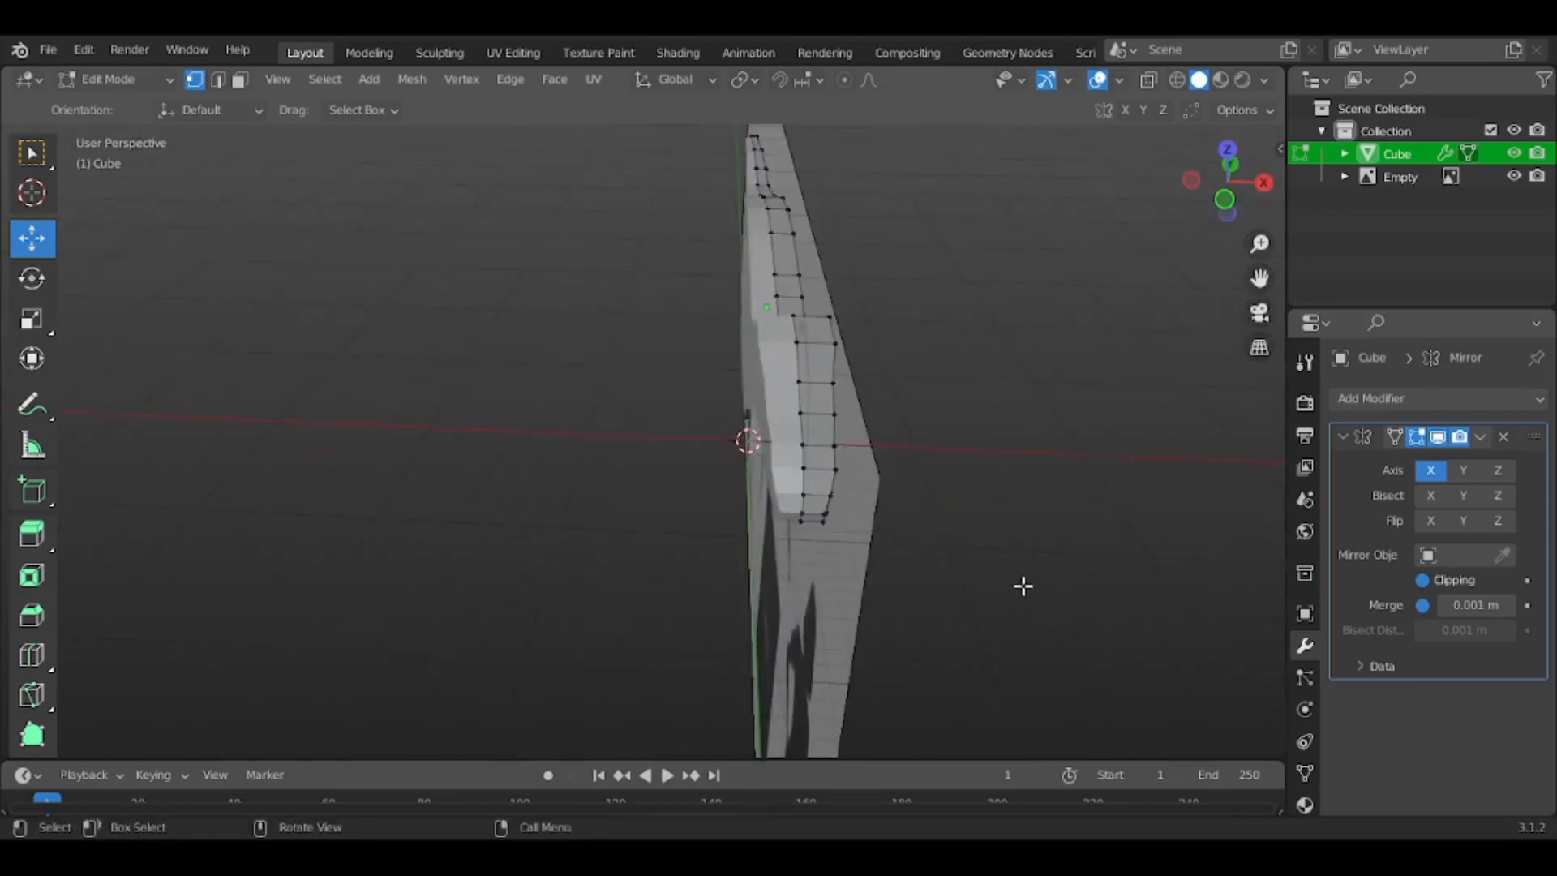
middle_click_drag(1022, 584, 915, 547)
key("Tab")
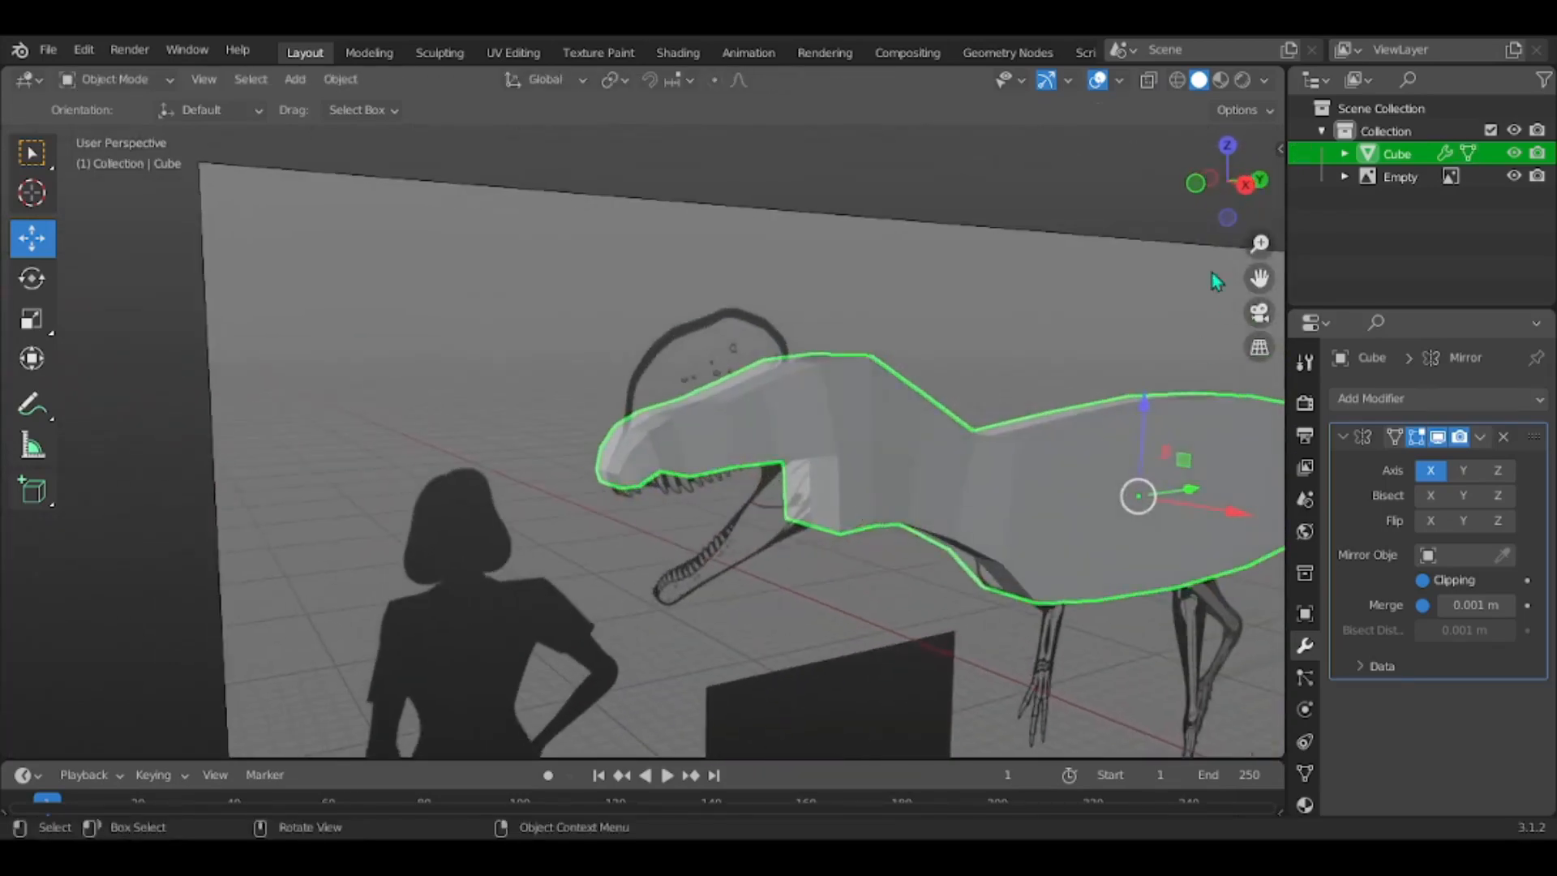
left_click(1245, 185)
key("Tab")
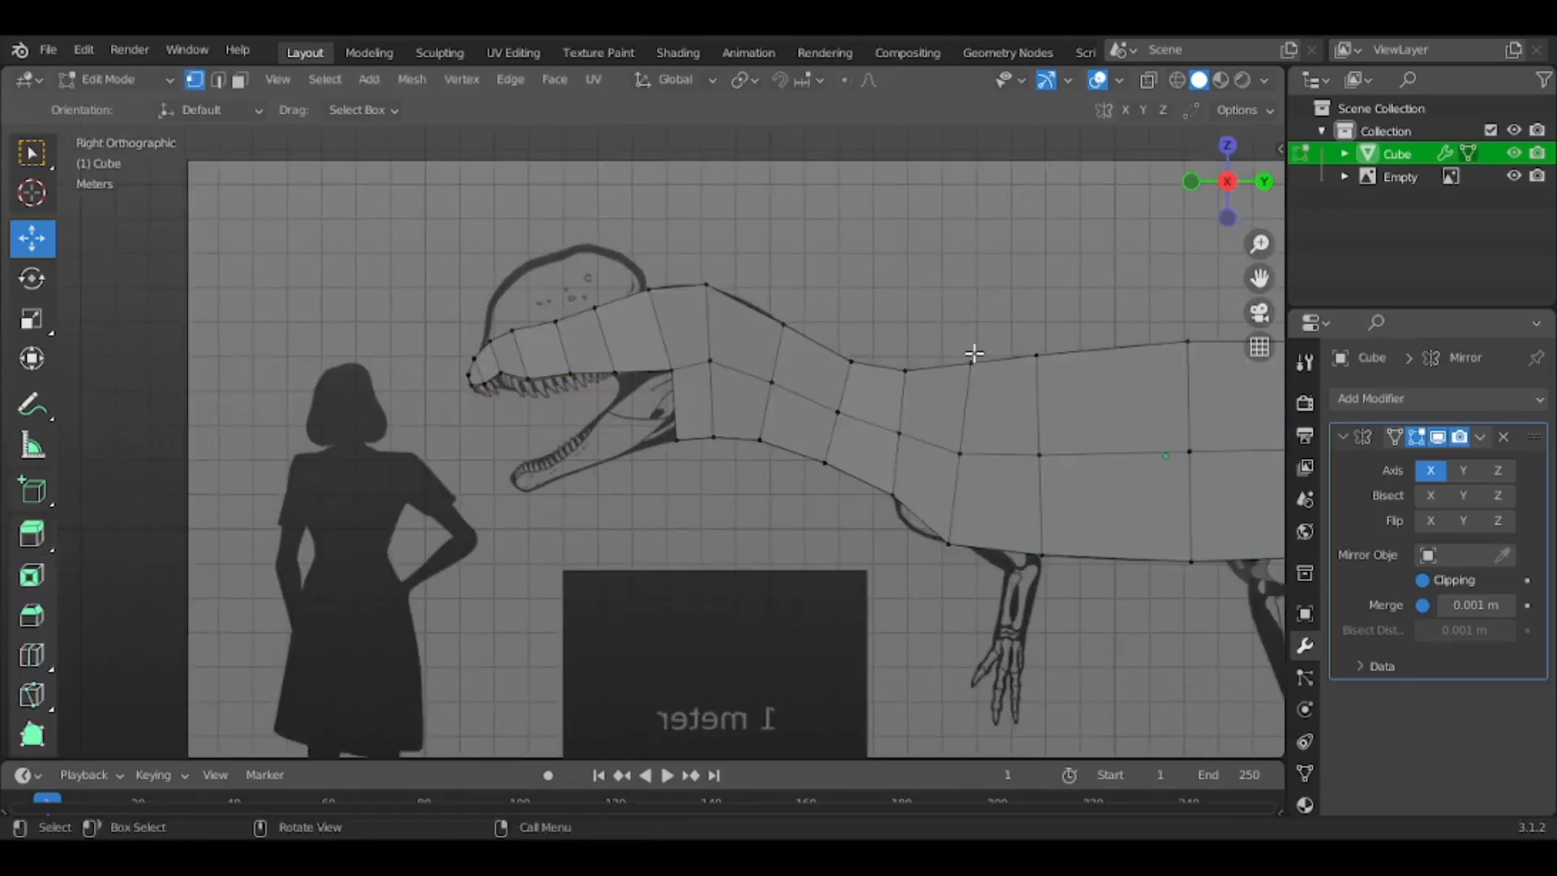
Extrude the first lower-jaw section forward from the edge below the mouth corner, rotating, scaling and moving it onto the reference outline
key("alt+z")
scroll(705, 334, "up", 5)
middle_click_drag(677, 238, 721, 344, "shift")
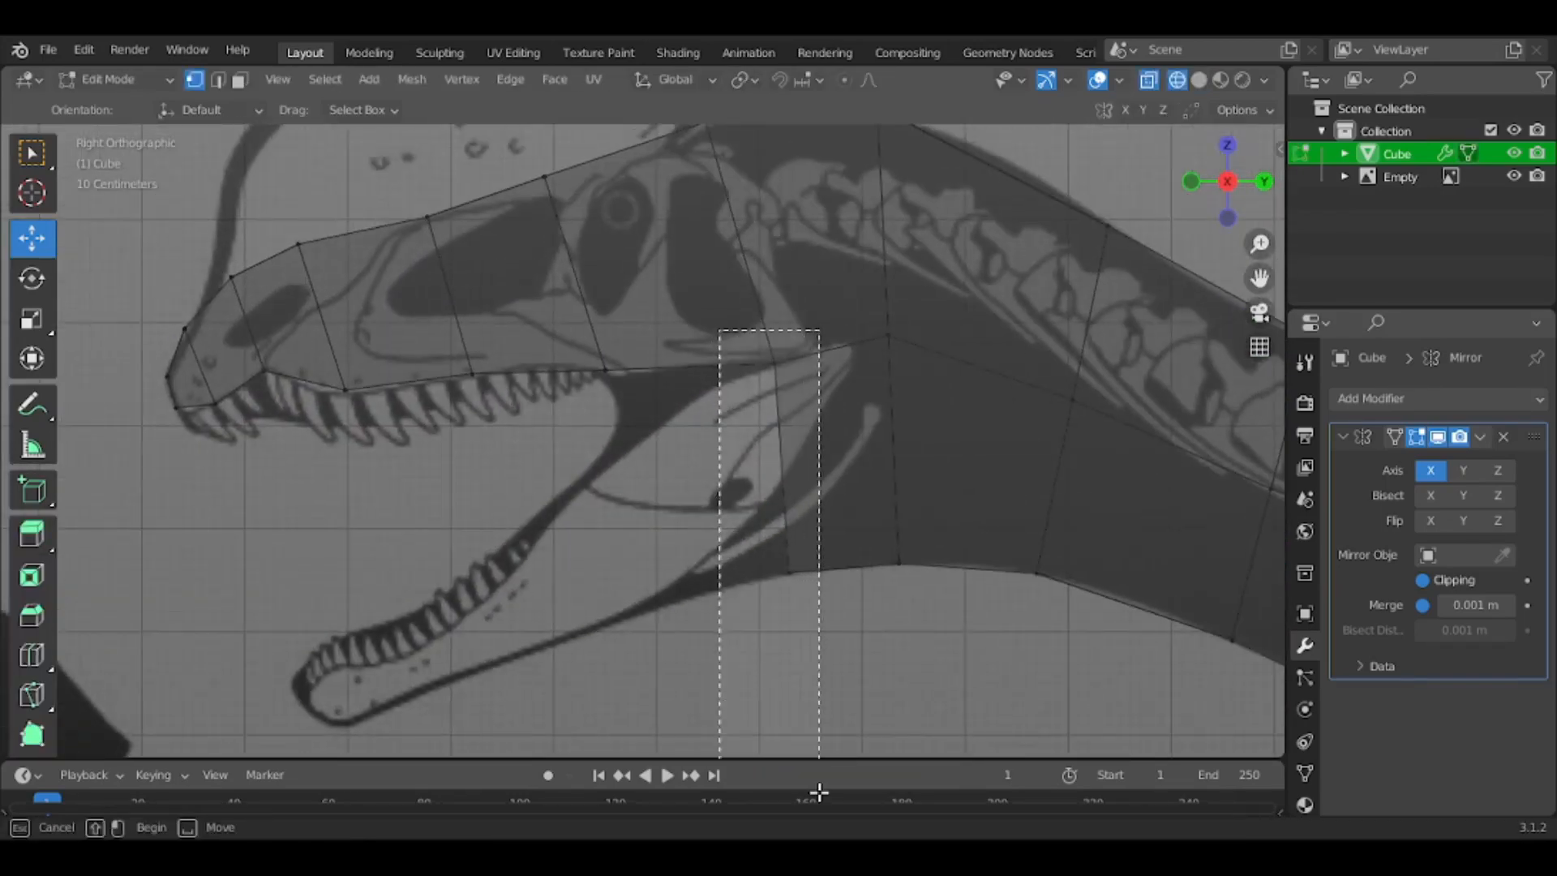
left_click_drag(819, 792, 819, 793)
middle_click_drag(842, 497, 912, 456, "shift")
key("e")
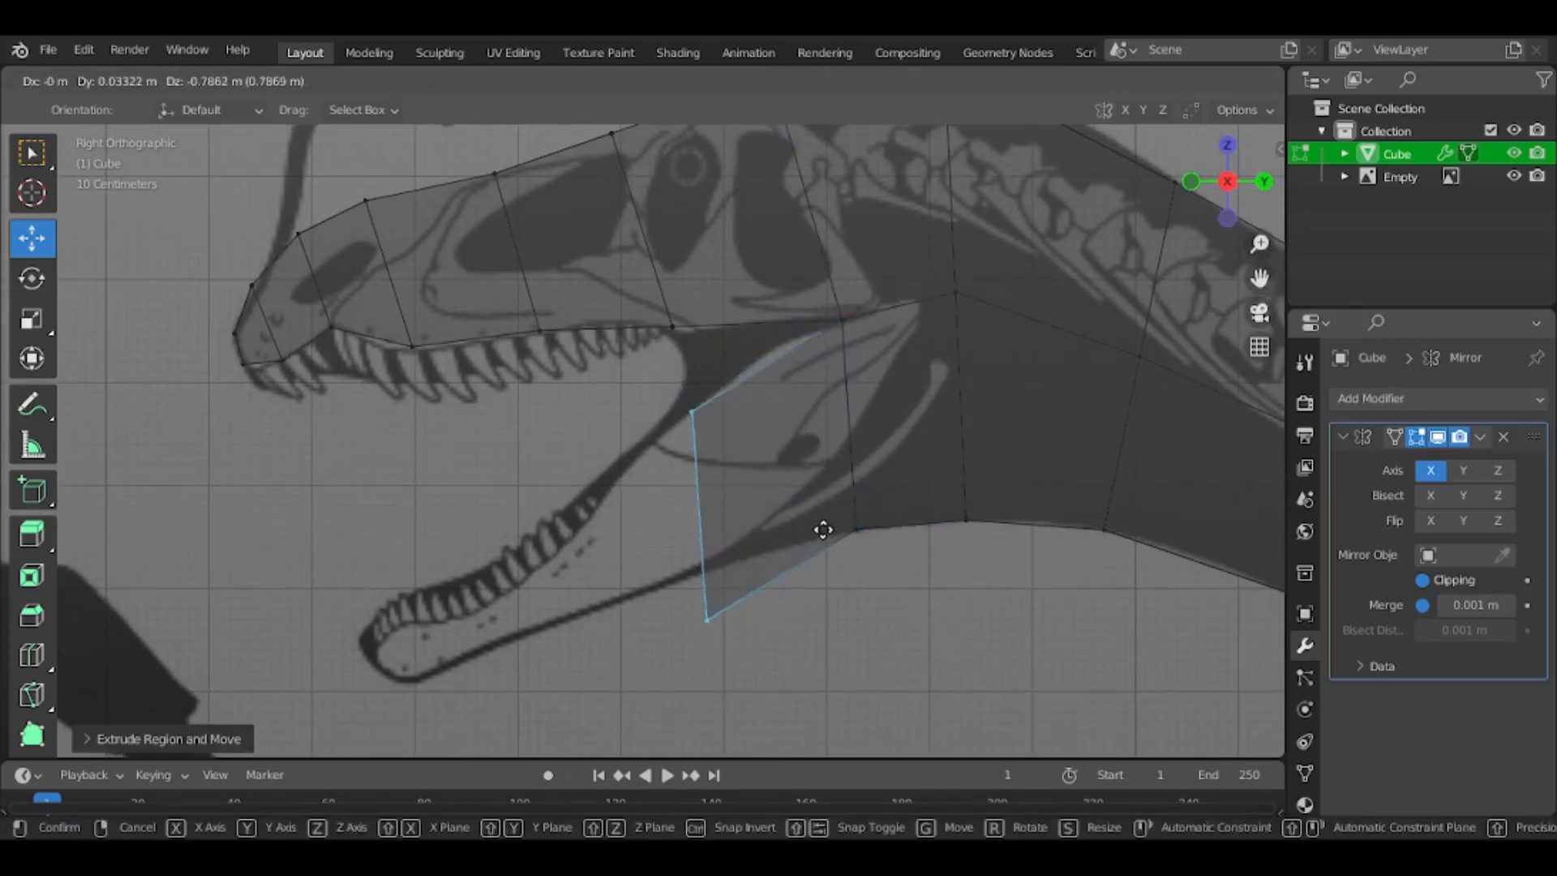
left_click(823, 529)
key("r")
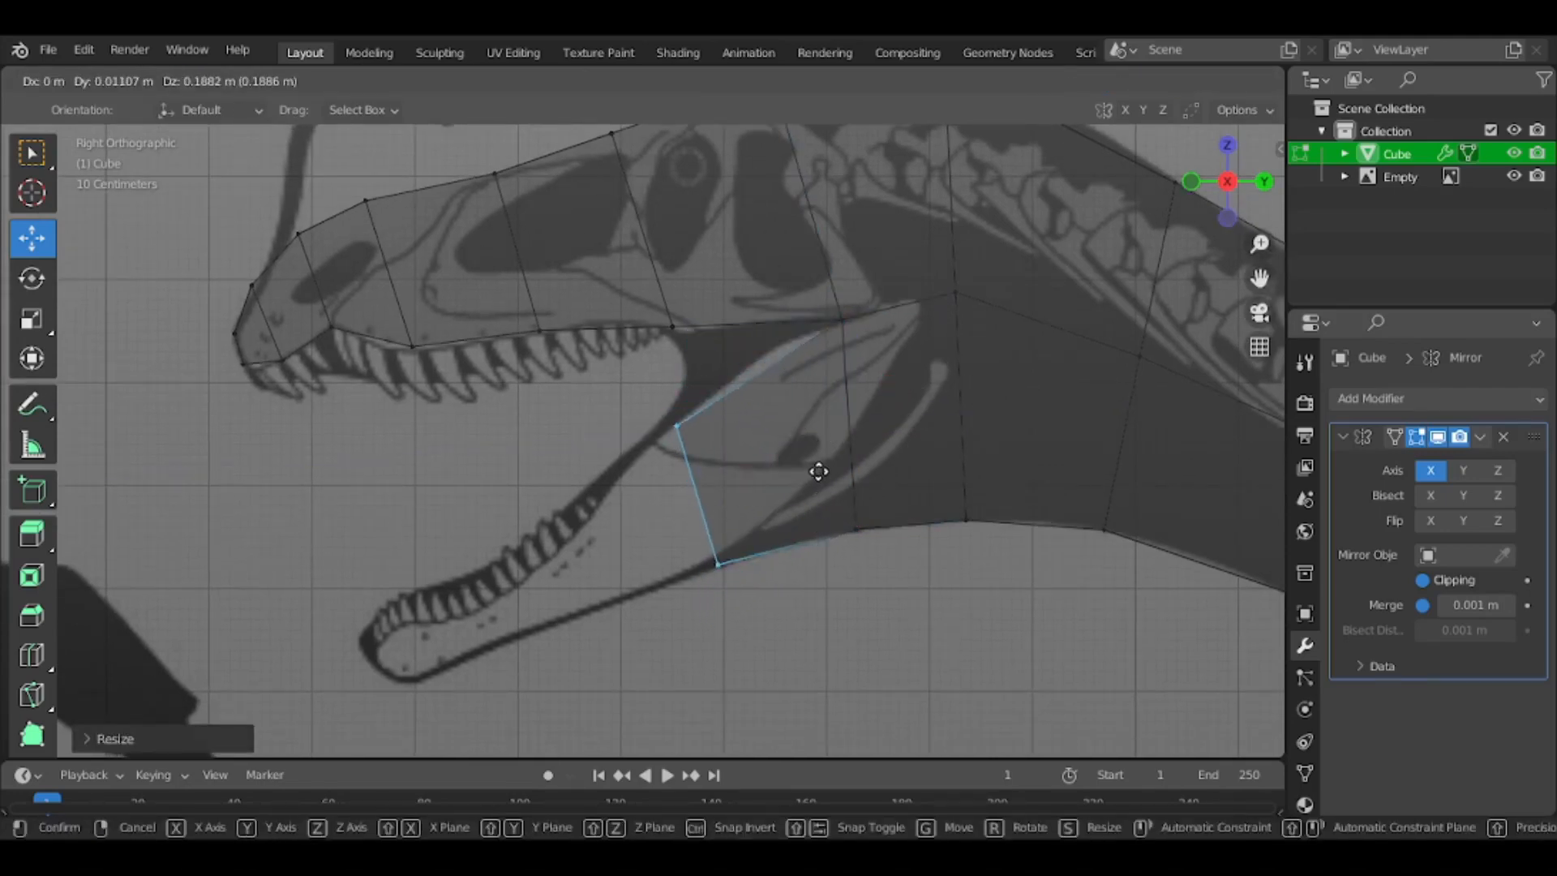
left_click(824, 472)
Extrude a second lower-jaw section toward the teeth, moving, rotating and narrowing its end edge to fit the reference
key("e")
left_click(777, 500)
key("g")
left_click(736, 553)
key("r")
left_click(805, 540)
key("s")
left_click(735, 552)
Extrude two more sections along the toothed part of the lower jaw, moving and rotating the front edge to follow the reference
key("e")
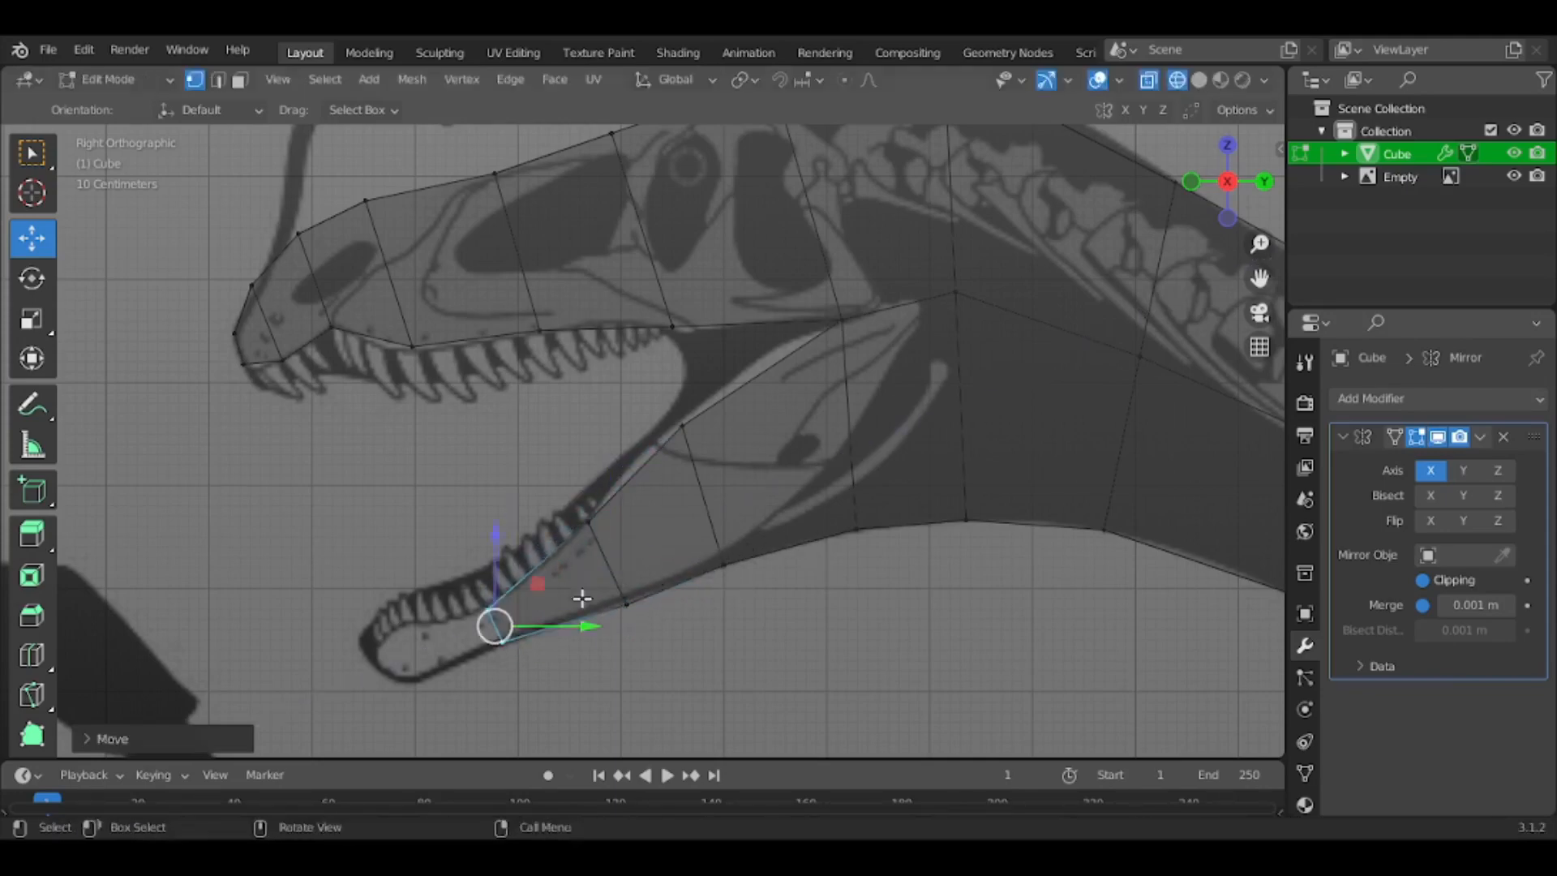
left_click(581, 598)
middle_click_drag(596, 593, 833, 496, "shift")
key("e")
left_click(834, 492)
key("g")
left_click(838, 487)
key("r")
left_click(841, 494)
Extrude the chin and the tip of the lower jaw, scaling and moving the end edges onto the reference outline
key("e")
left_click(867, 502)
key("s")
left_click(899, 502)
key("e")
right_click(861, 512)
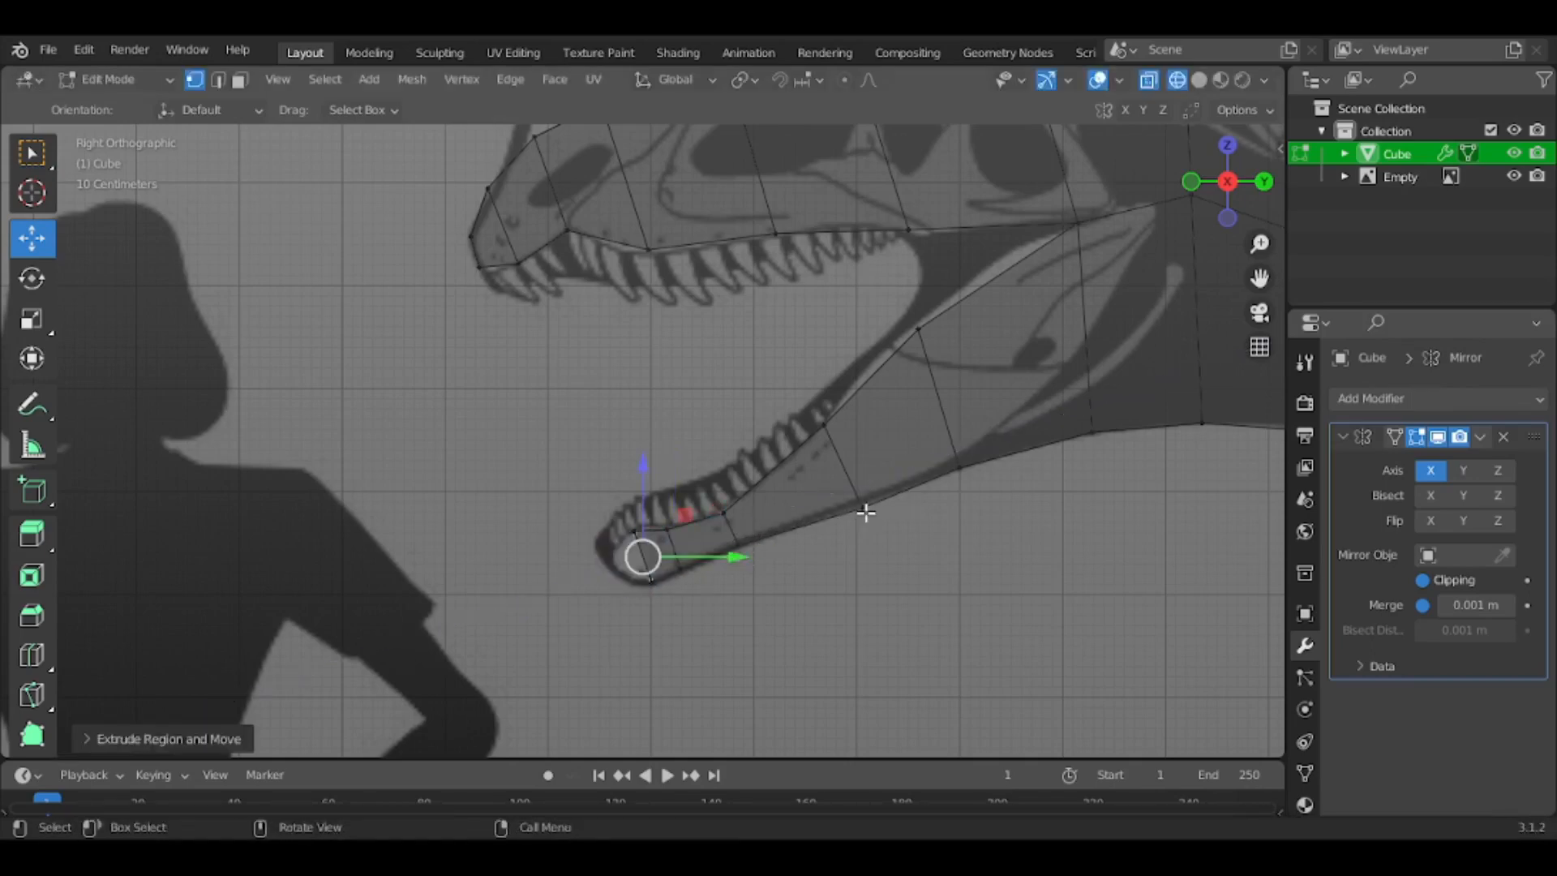
key("e")
left_click(893, 517)
key("s")
left_click(753, 525)
key("g")
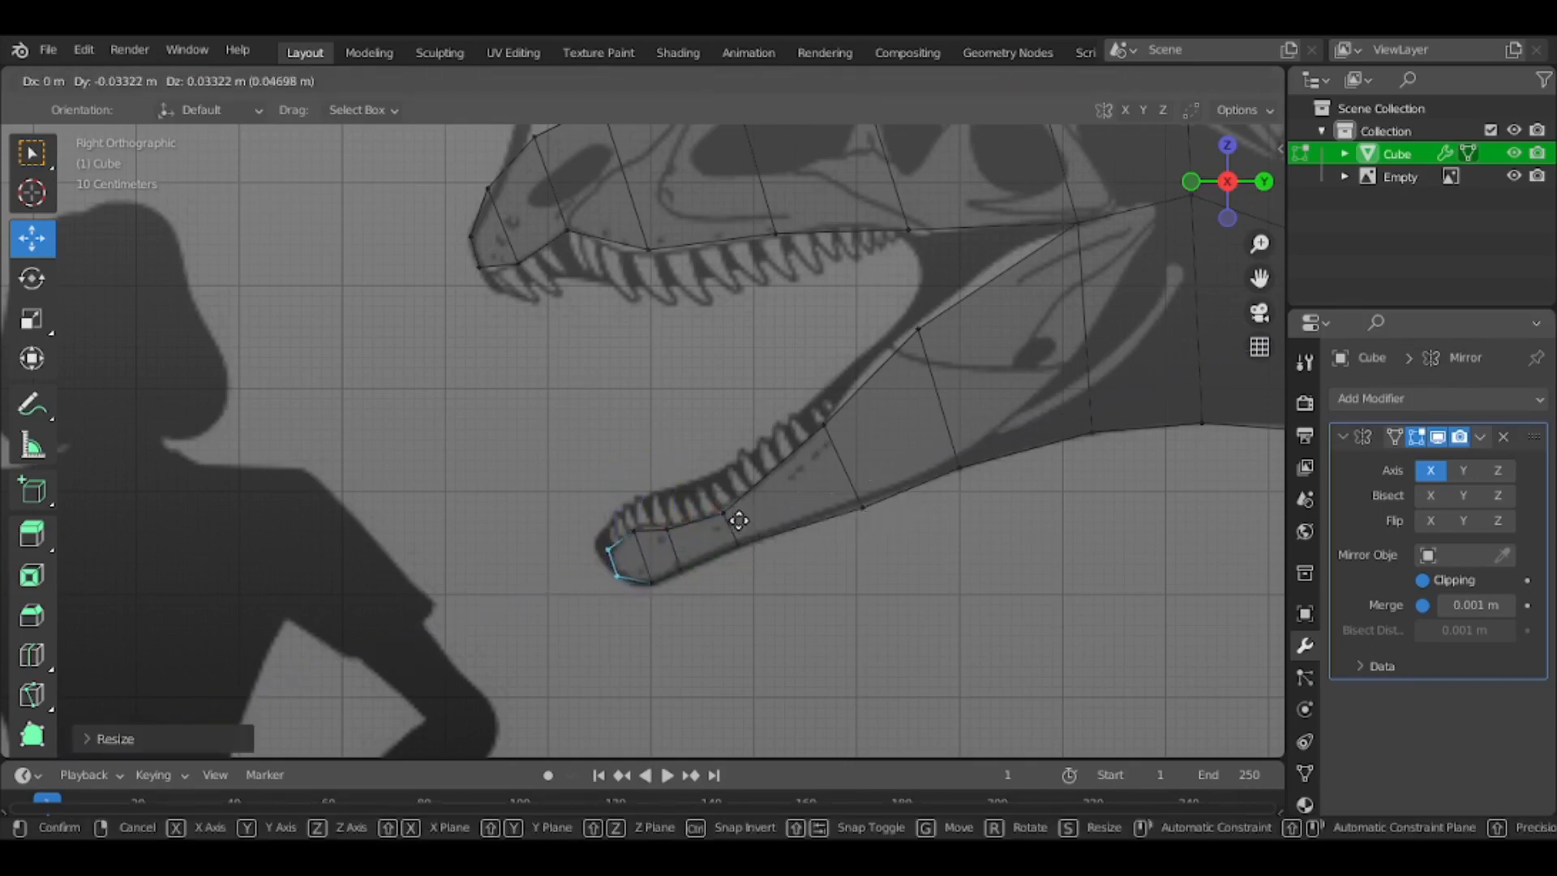
left_click(736, 522)
Move the rear upper vertex of the lower jaw onto the reference outline just below the mouth corner
scroll(747, 543, "down", 2)
key("z")
scroll(803, 519, "down", 1)
middle_click_drag(863, 480, 810, 542, "shift")
scroll(815, 519, "up", 4)
key("z")
left_click(851, 434)
key("g")
left_click(849, 428)
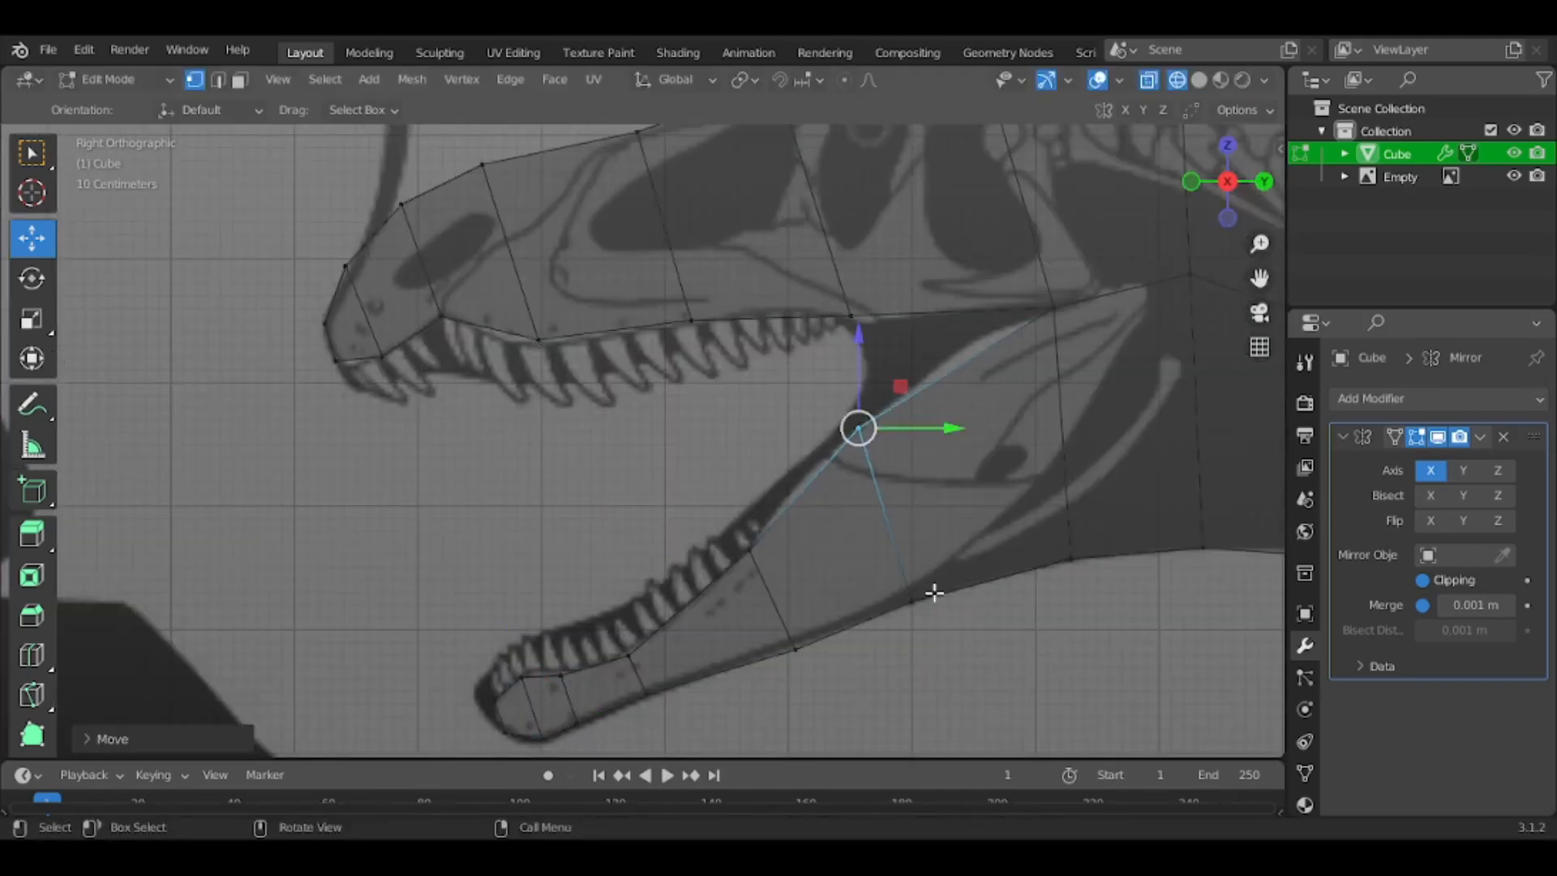
left_click(920, 588)
Inspect the finished lower jaw and the whole body from several angles, returning to Edit Mode in the right orthographic view
key("Tab")
scroll(1010, 604, "down", 4)
middle_click_drag(1010, 605, 865, 267)
scroll(866, 268, "up", 2)
middle_click_drag(730, 537, 718, 571)
middle_click_drag(819, 515, 1038, 306)
left_click_drag(1242, 189, 1226, 240)
left_click(1226, 172)
middle_click_drag(791, 235, 829, 526, "shift")
middle_click_drag(793, 273, 793, 346, "shift")
middle_click_drag(866, 459, 866, 270, "shift")
middle_click_drag(1028, 489, 1053, 256, "shift")
left_click(1263, 181)
scroll(404, 373, "up", 8)
key("Tab")
scroll(765, 469, "up", 3)
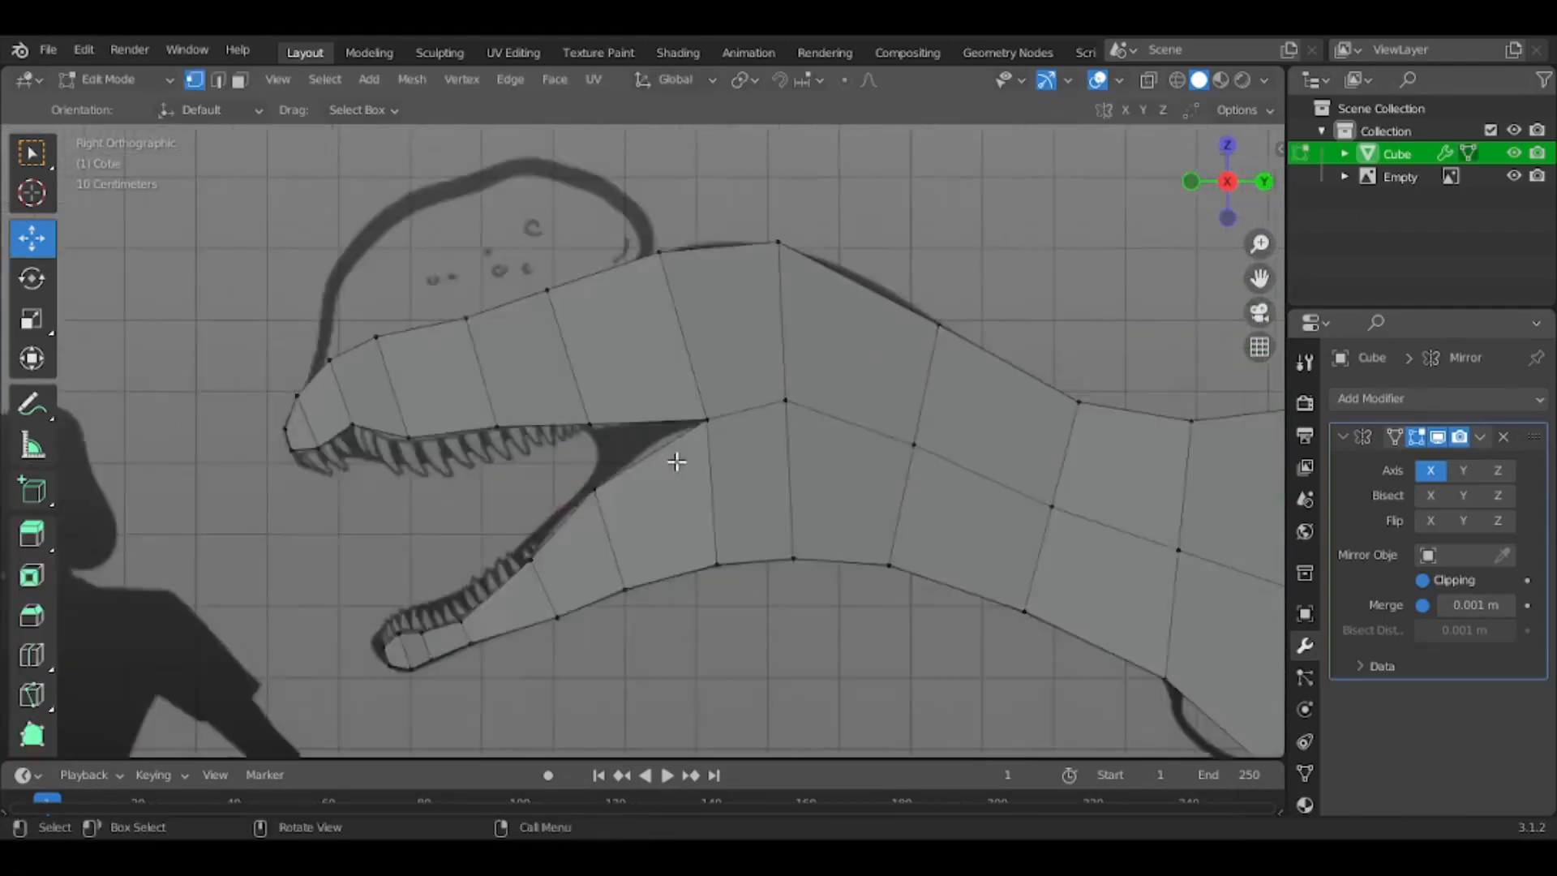
scroll(792, 486, "down", 10)
middle_click_drag(1109, 493, 876, 497, "shift")
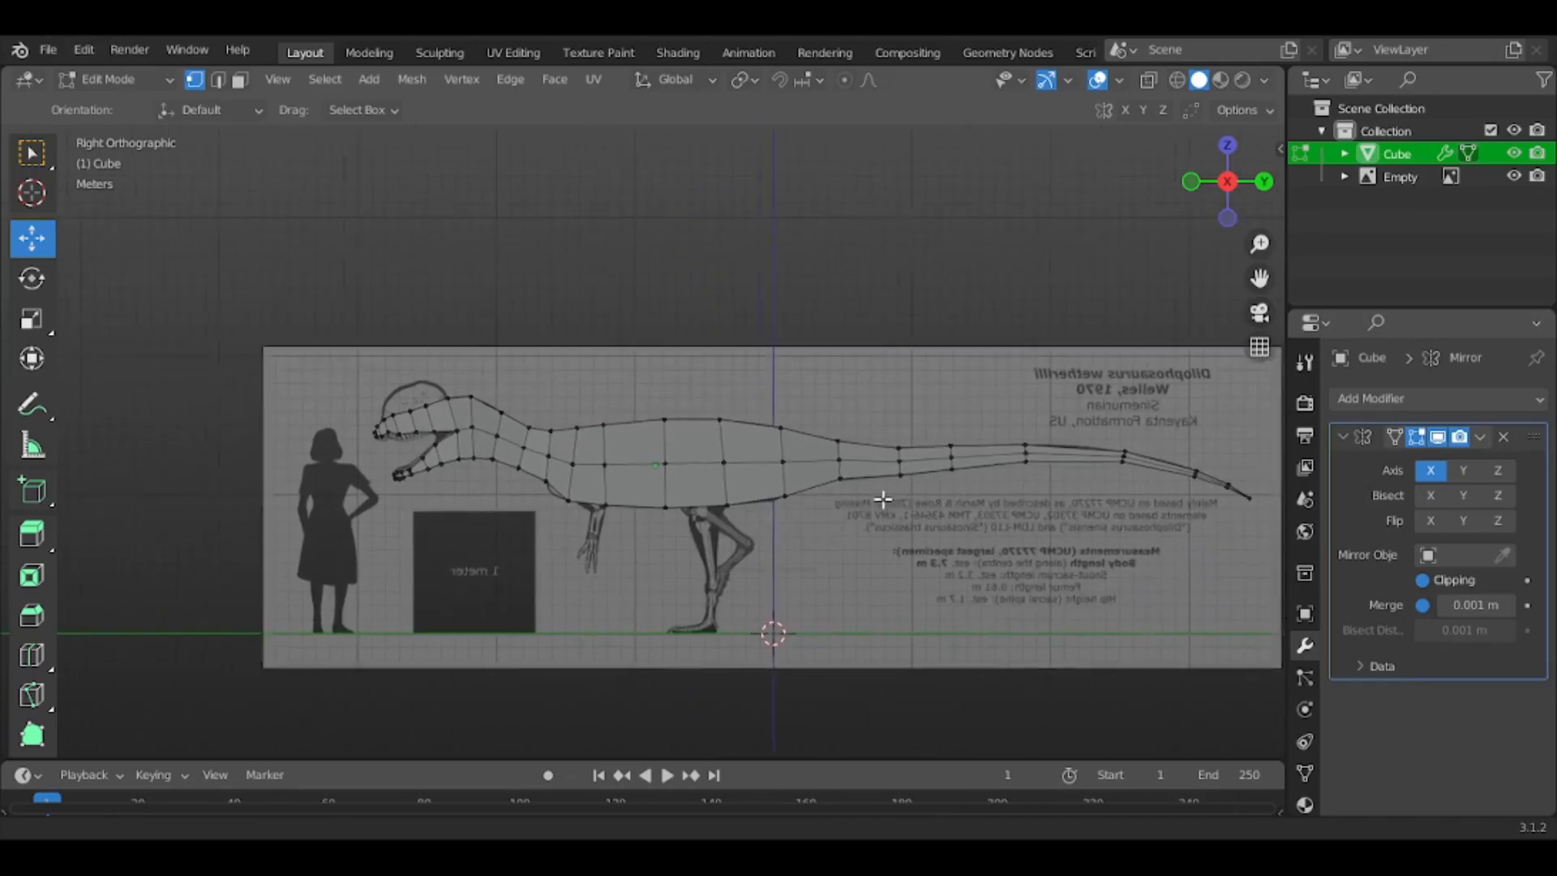
Fill the triangular gap at the mouth corner with a face joining the upper and lower jaw vertices
scroll(868, 514, "up", 8)
middle_click_drag(582, 633, 615, 476, "shift")
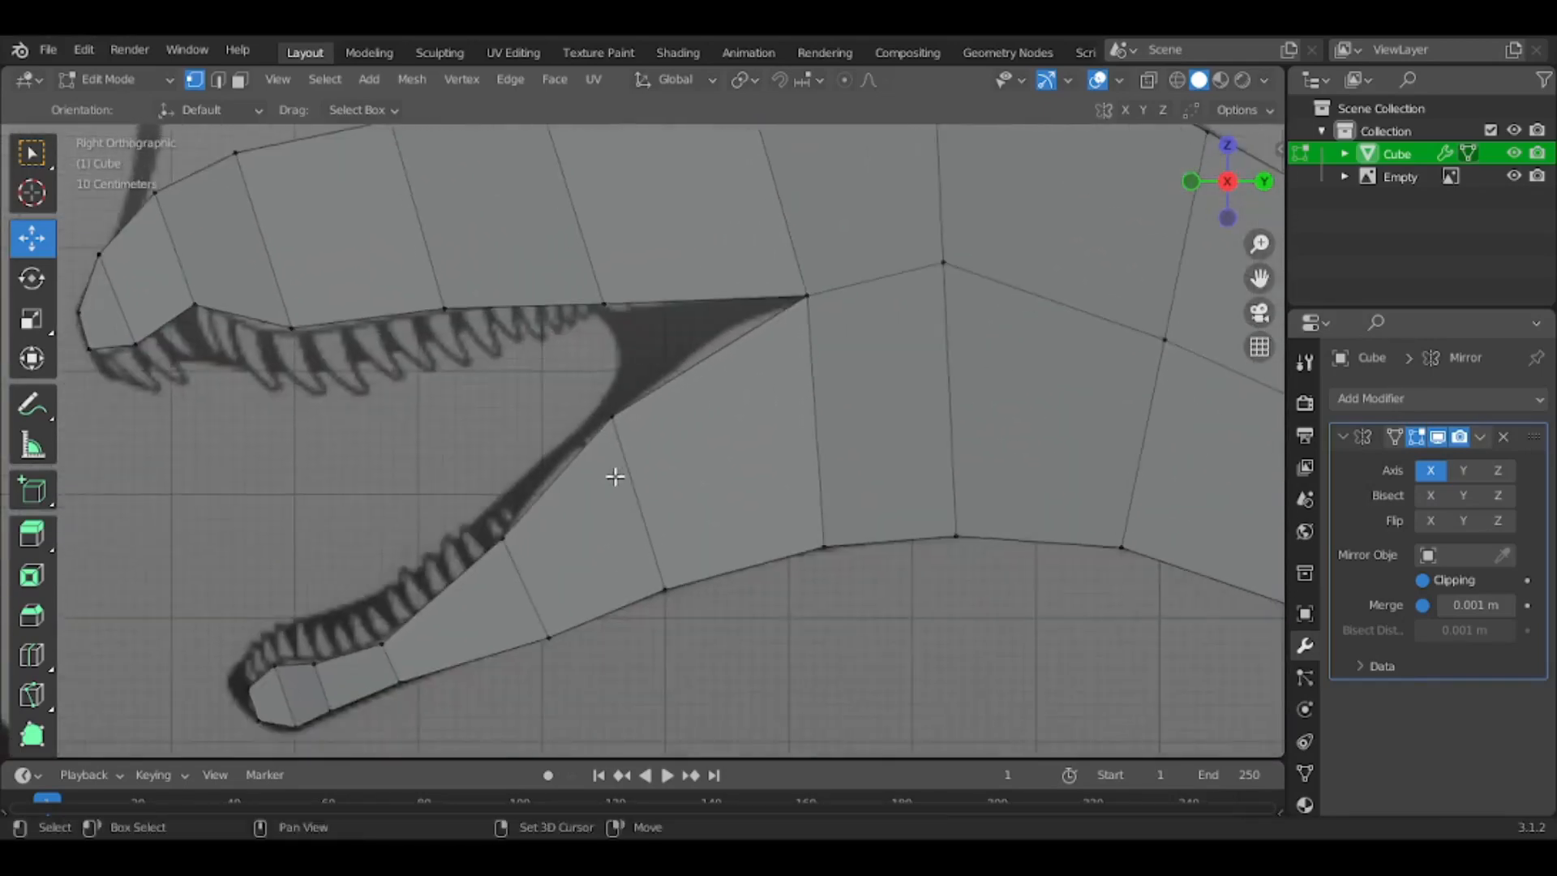
scroll(628, 482, "up", 3)
middle_click_drag(584, 424, 654, 418)
scroll(1147, 233, "down", 7)
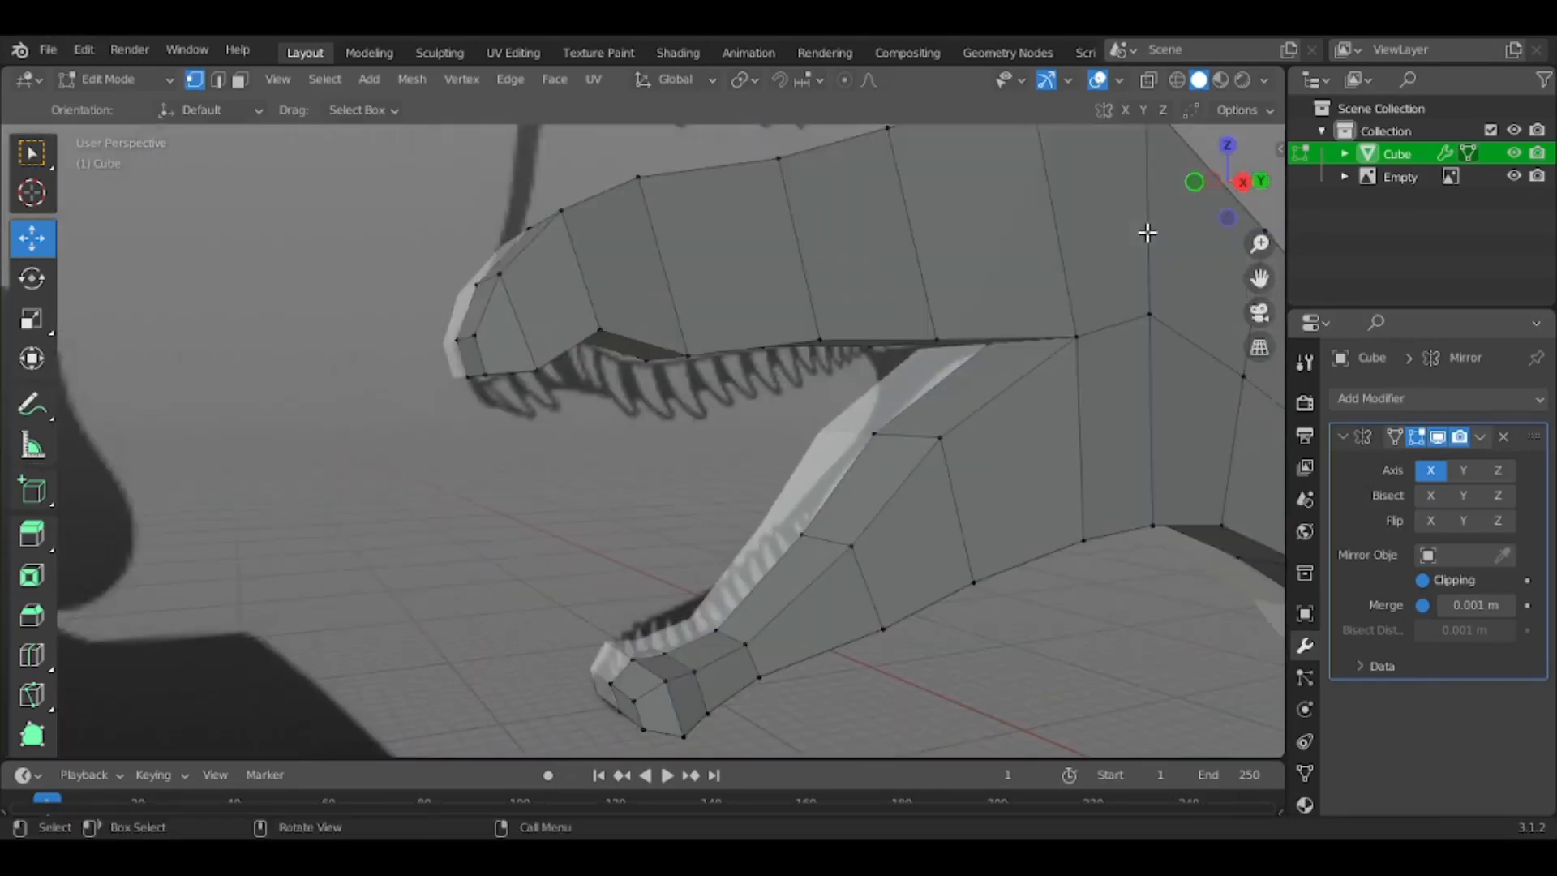
left_click(1243, 183)
scroll(636, 447, "up", 6)
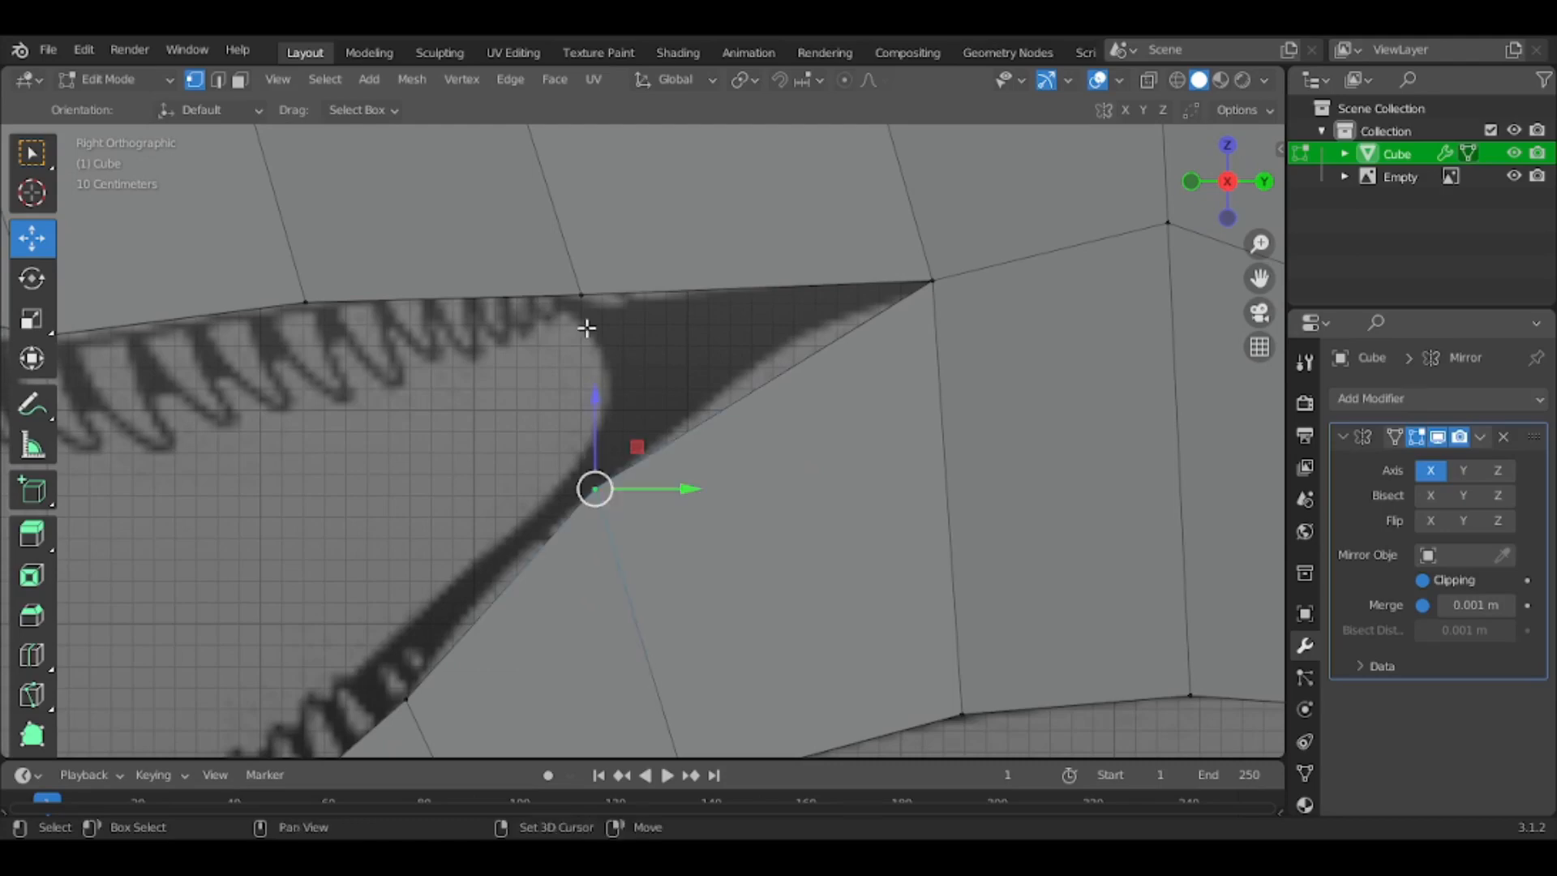
middle_click_drag(960, 330, 616, 426)
middle_click_drag(455, 302, 591, 338)
scroll(591, 338, "down", 2)
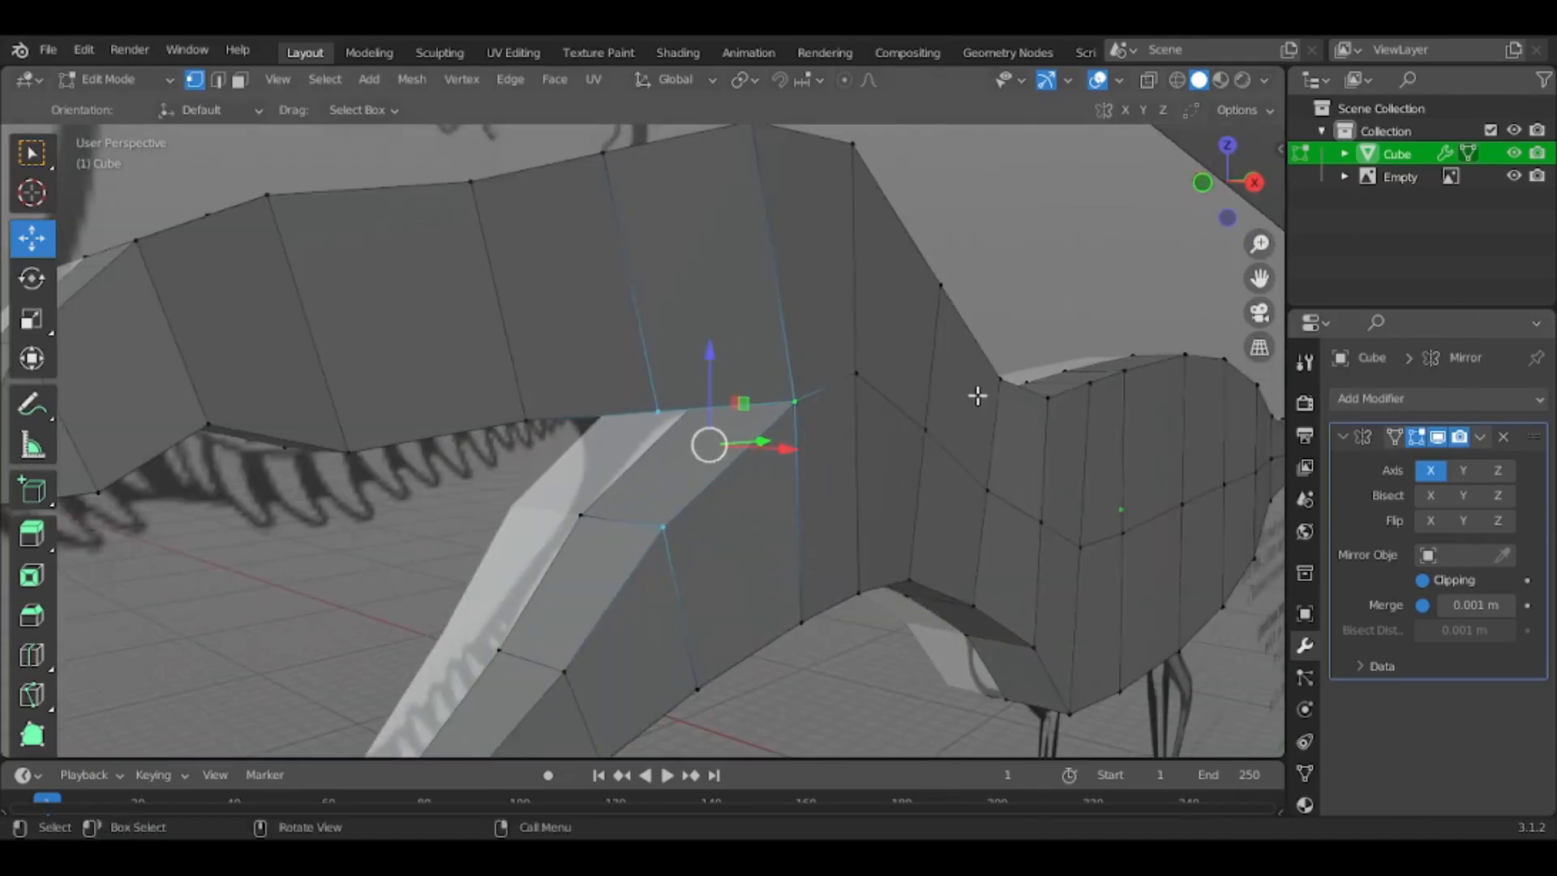
left_click(1015, 332)
mouse_move(1016, 332)
middle_mouse_down()
mouse_move(1116, 265)
mouse_move(998, 284)
mouse_move(1147, 300)
mouse_move(1073, 332)
middle_mouse_up()
Inspect the filled mouth corner in solid shading, returning to Edit Mode in the right orthographic view
key("z")
left_click(1054, 291)
key("Tab")
scroll(1065, 294, "down", 5)
key("Tab")
scroll(1072, 332, "up", 5)
left_click(1251, 181)
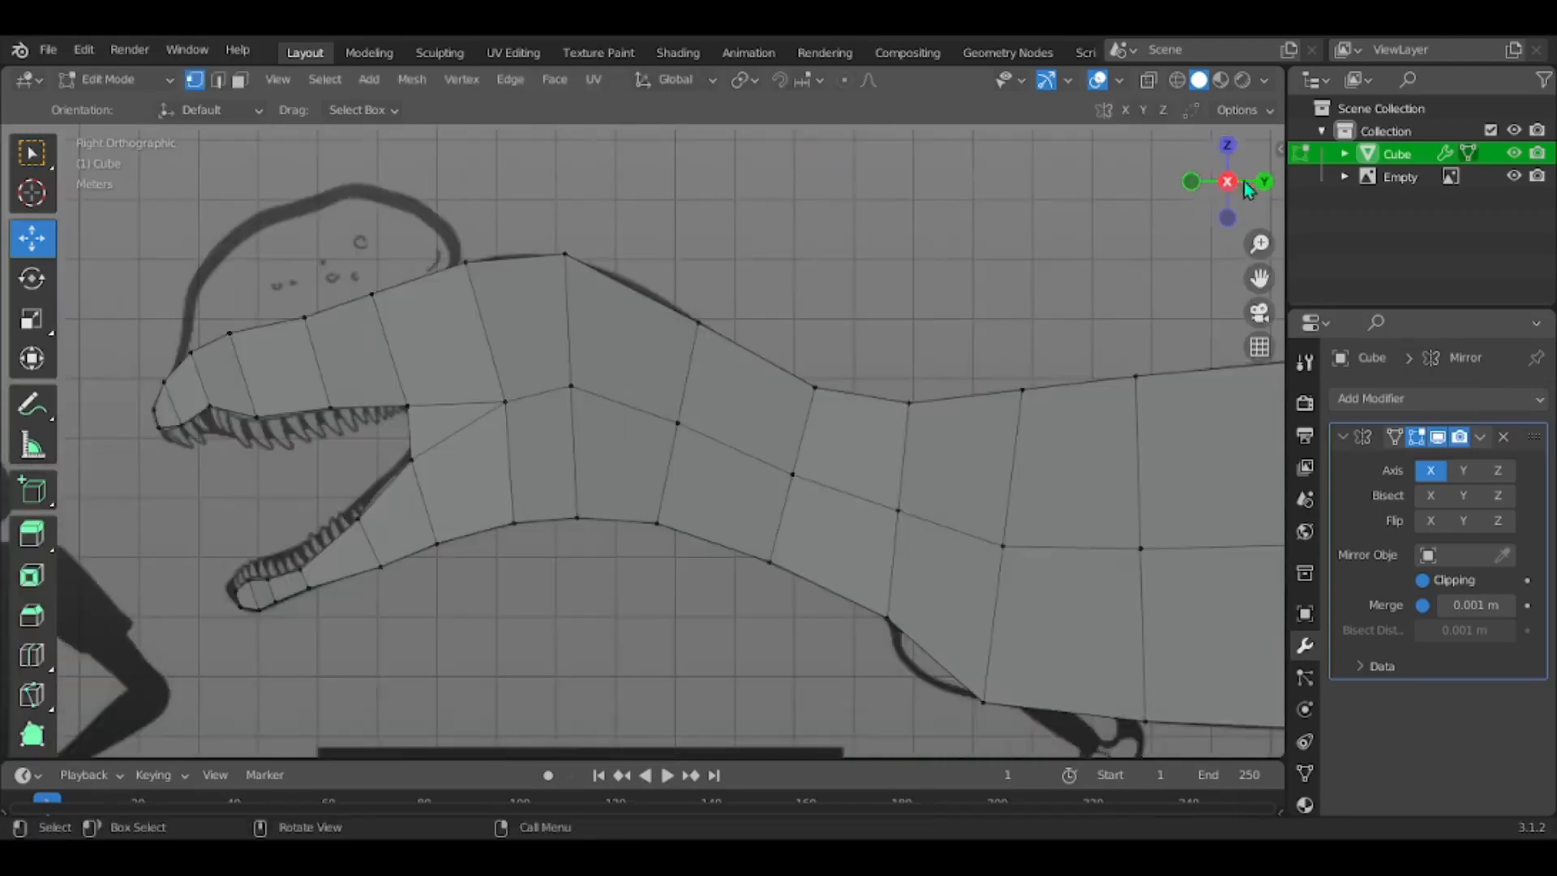
Cut a diamond-shaped eye with crossing diagonals into the side of the head over the reference eye, using the Knife tool
scroll(827, 479, "up", 6)
key("alt+z")
middle_click_drag(648, 481, 678, 388, "shift")
scroll(810, 552, "up", 2)
left_click_drag(514, 281, 765, 449)
key("k")
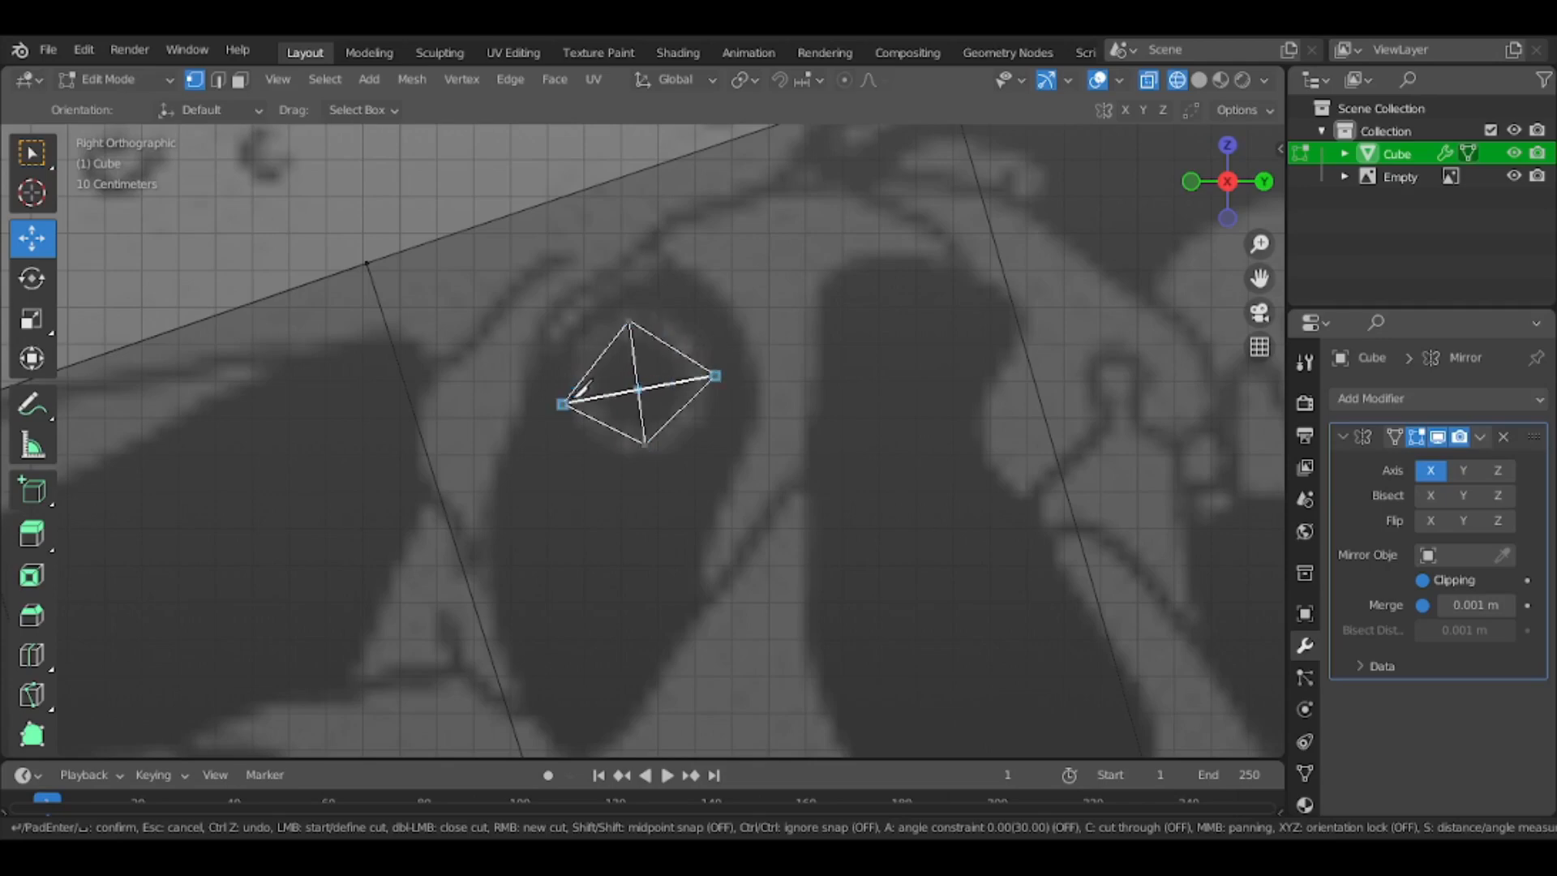
key("Return")
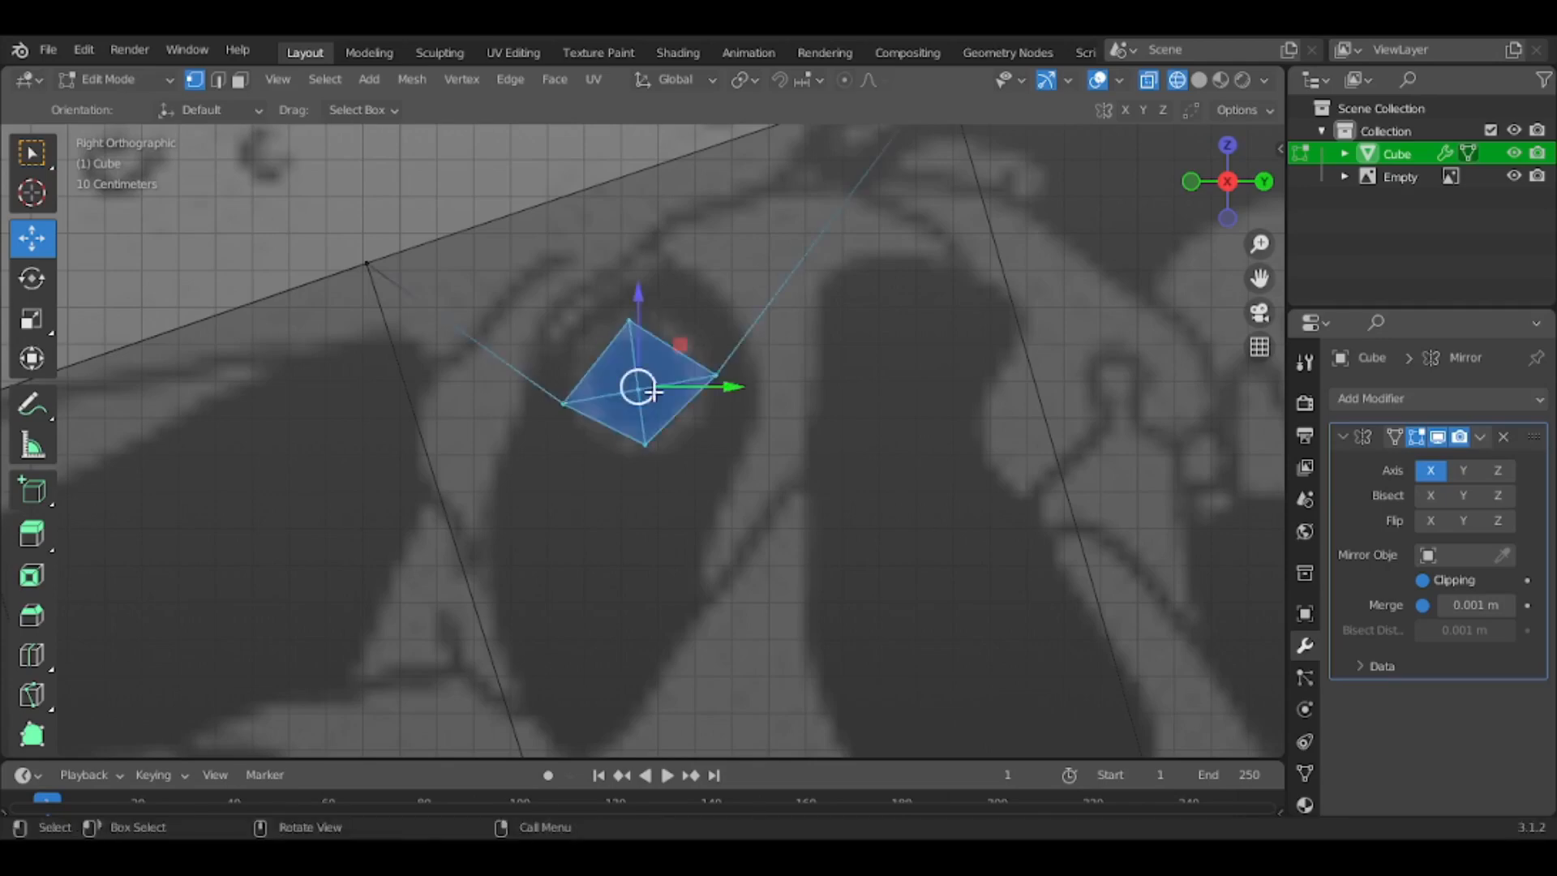
Pull the cut eye slightly outward from the side of the head and check it in Object Mode
scroll(653, 393, "down", 5)
middle_click_drag(743, 506, 1053, 508)
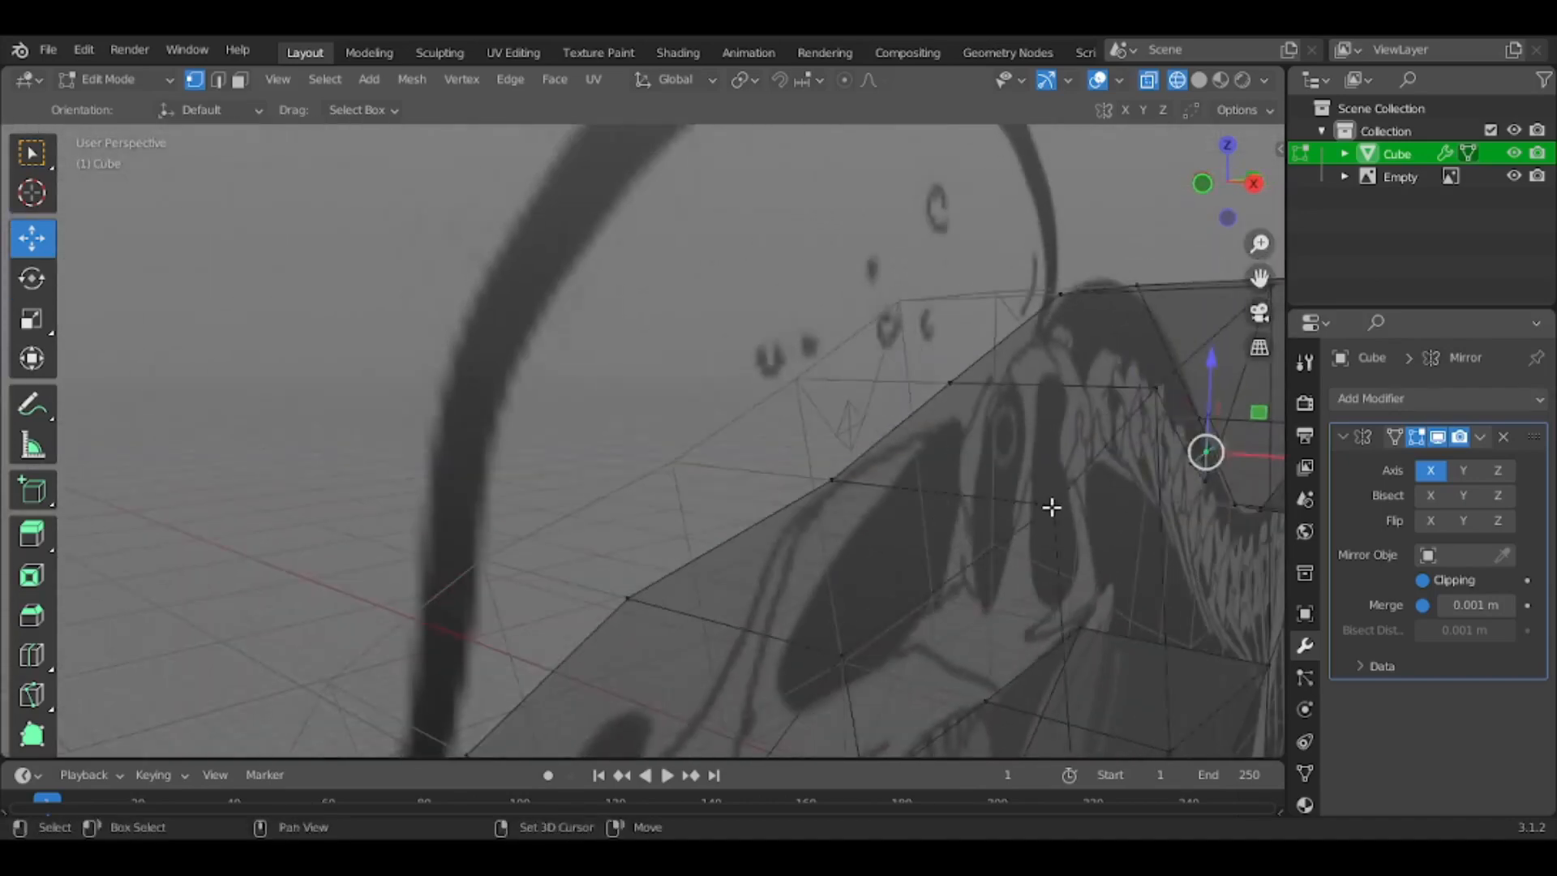
key("z")
left_click(988, 484)
left_click_drag(940, 454, 957, 451)
key("Tab")
scroll(955, 454, "down", 6)
scroll(953, 470, "up", 3)
middle_click_drag(953, 479, 880, 470)
left_click(1253, 180)
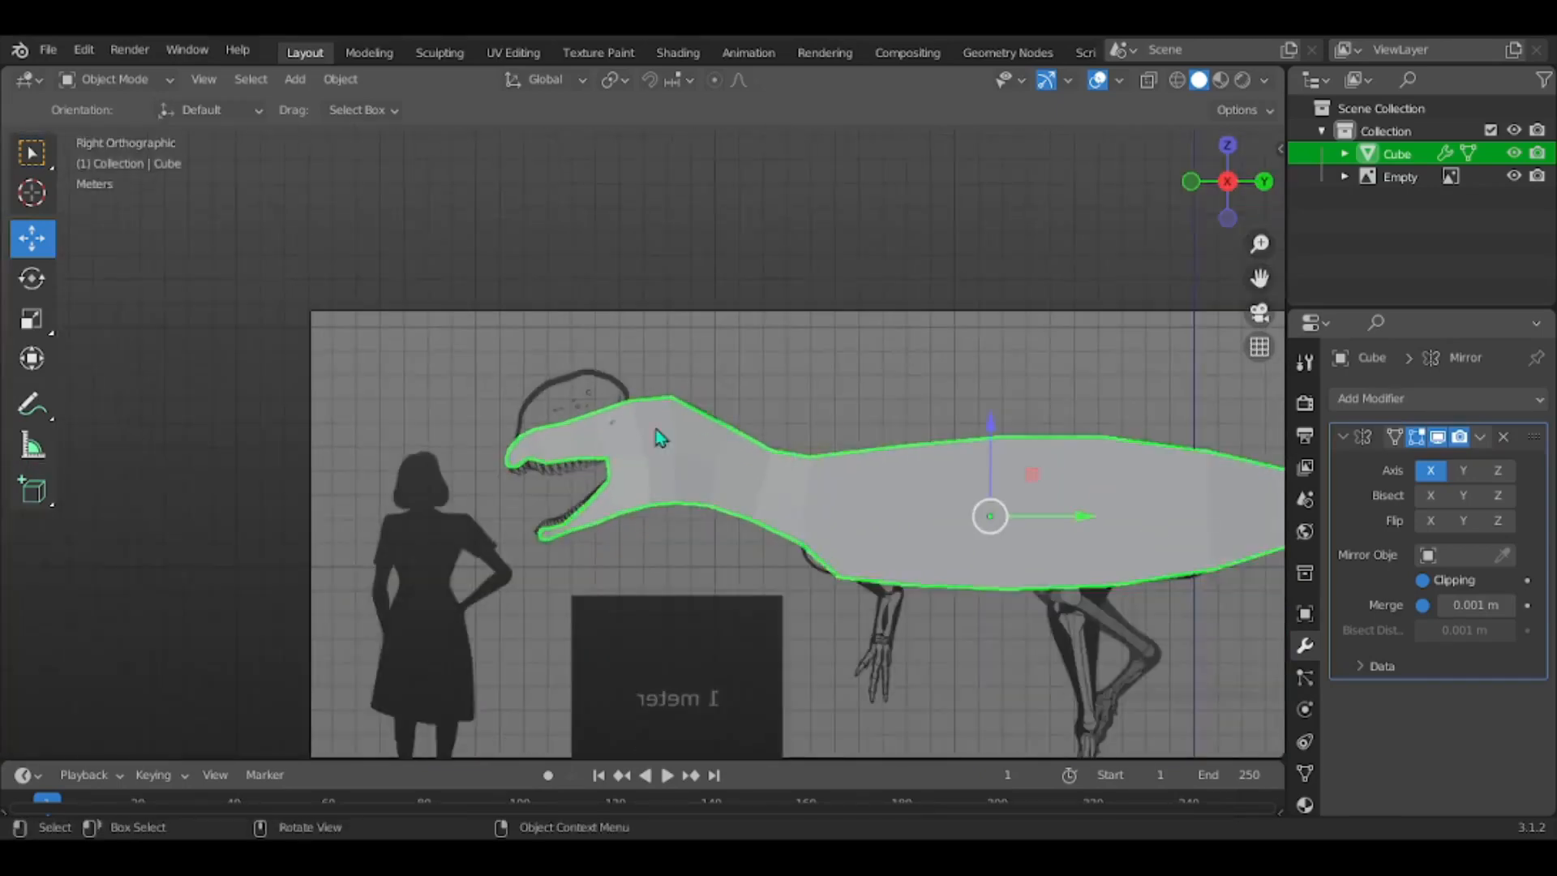
Examine the head against the reference and the whole body in solid-shaded perspective, ending in Object Mode
scroll(630, 442, "up", 6)
key("Tab")
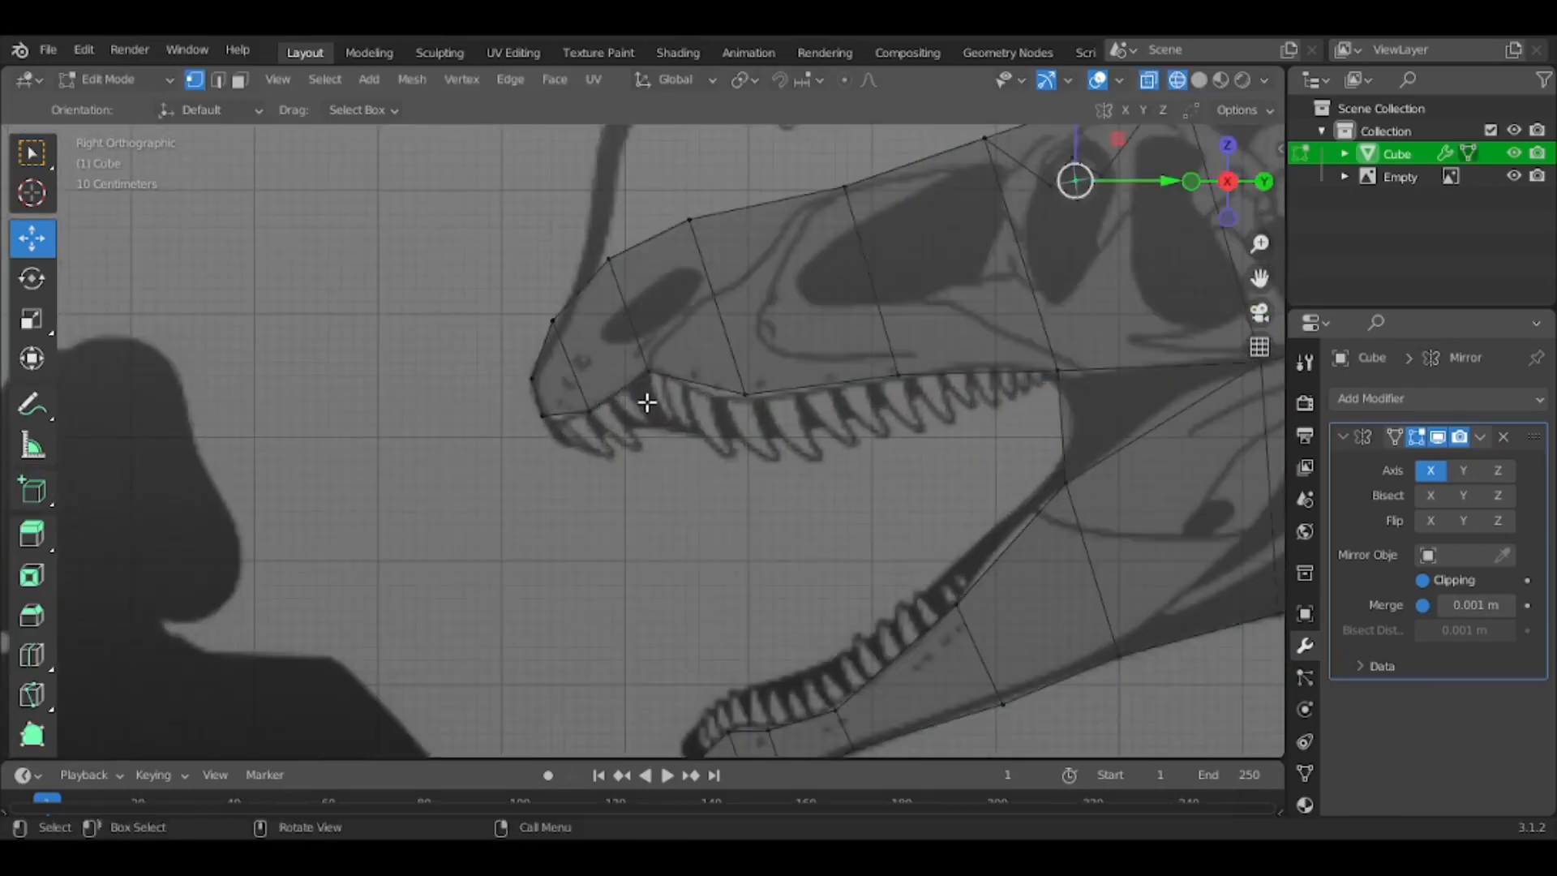
key("z")
left_click(971, 432)
mouse_move(996, 283)
middle_mouse_down("shift")
mouse_move(926, 522)
mouse_move(571, 571)
middle_mouse_up("shift")
scroll(1079, 583, "down", 8)
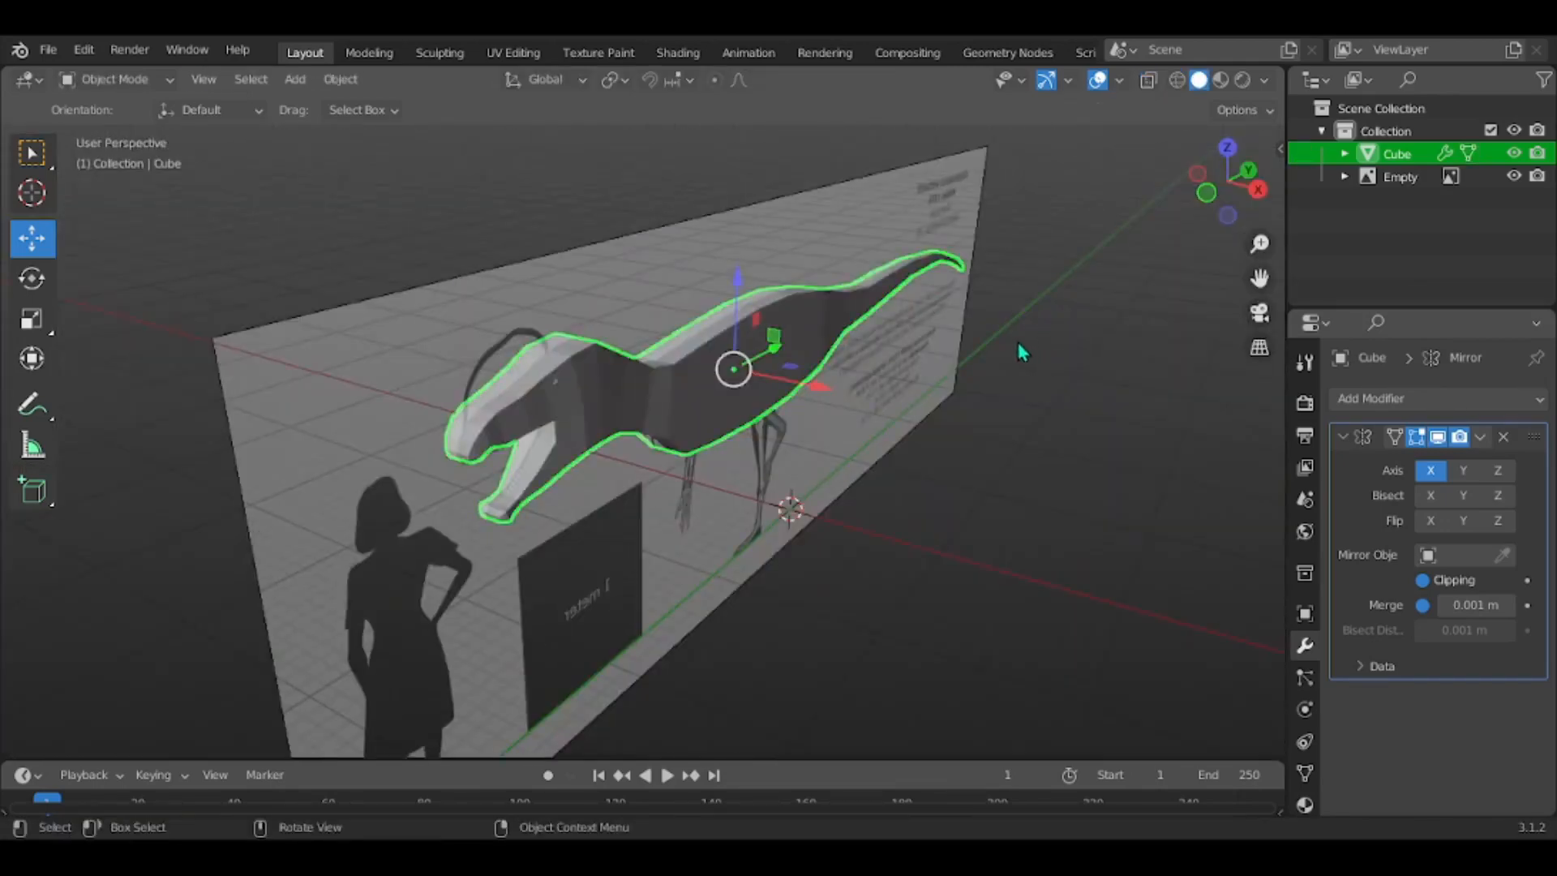
mouse_move(1021, 351)
middle_mouse_down()
mouse_move(932, 300)
mouse_move(999, 329)
middle_mouse_up()
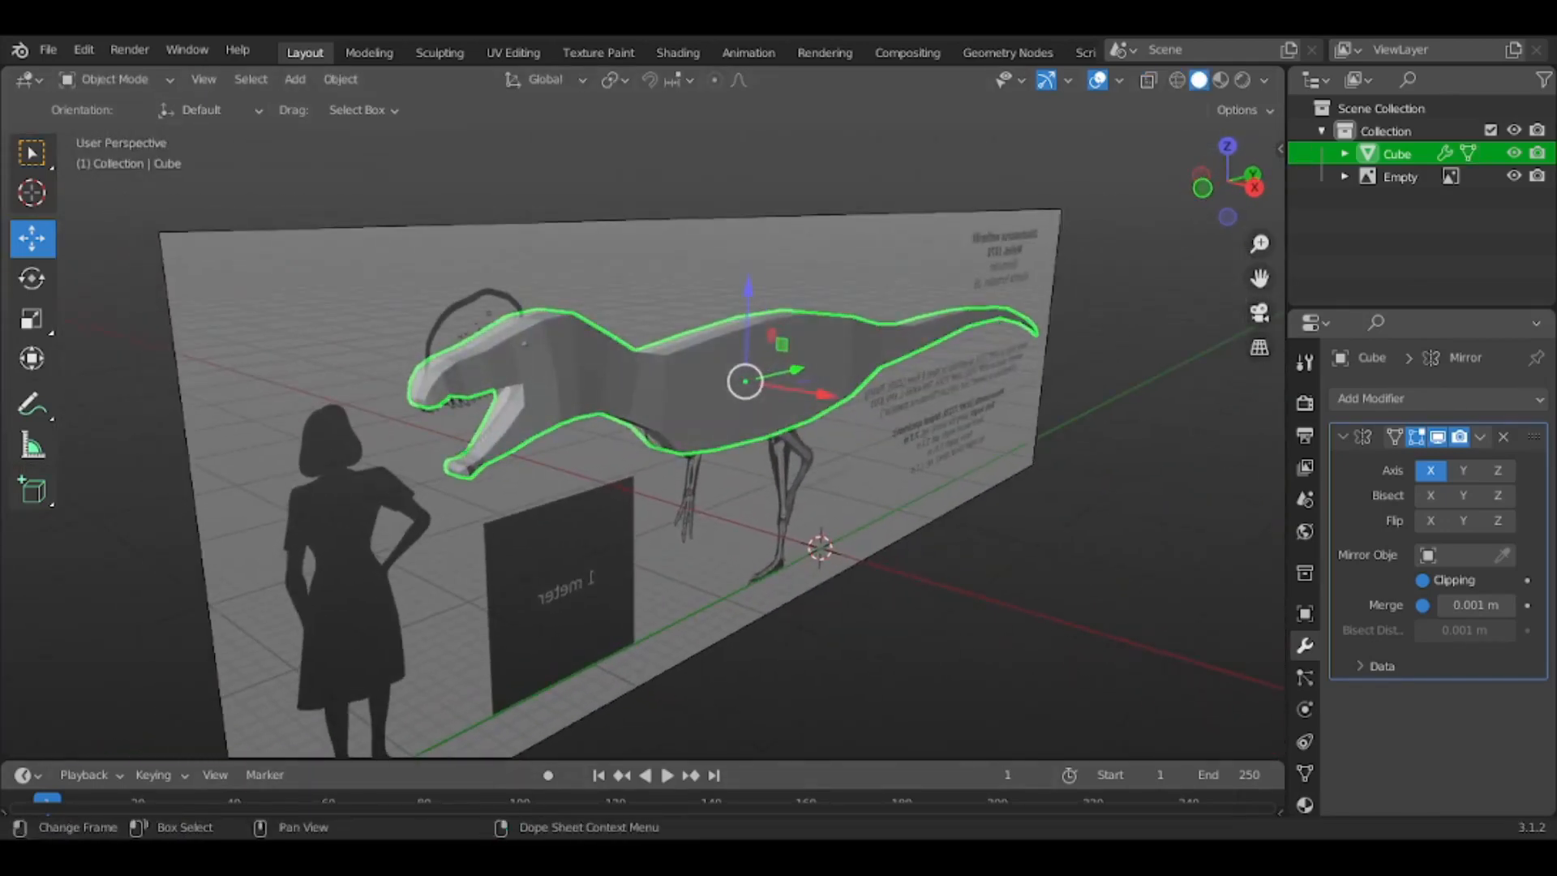
Add the reference image containing the top-down silhouette in the top orthographic view and scale it to about 17.586
left_click_drag(1228, 177, 1231, 153)
left_click(1229, 149)
middle_click_drag(934, 391, 939, 381, "shift")
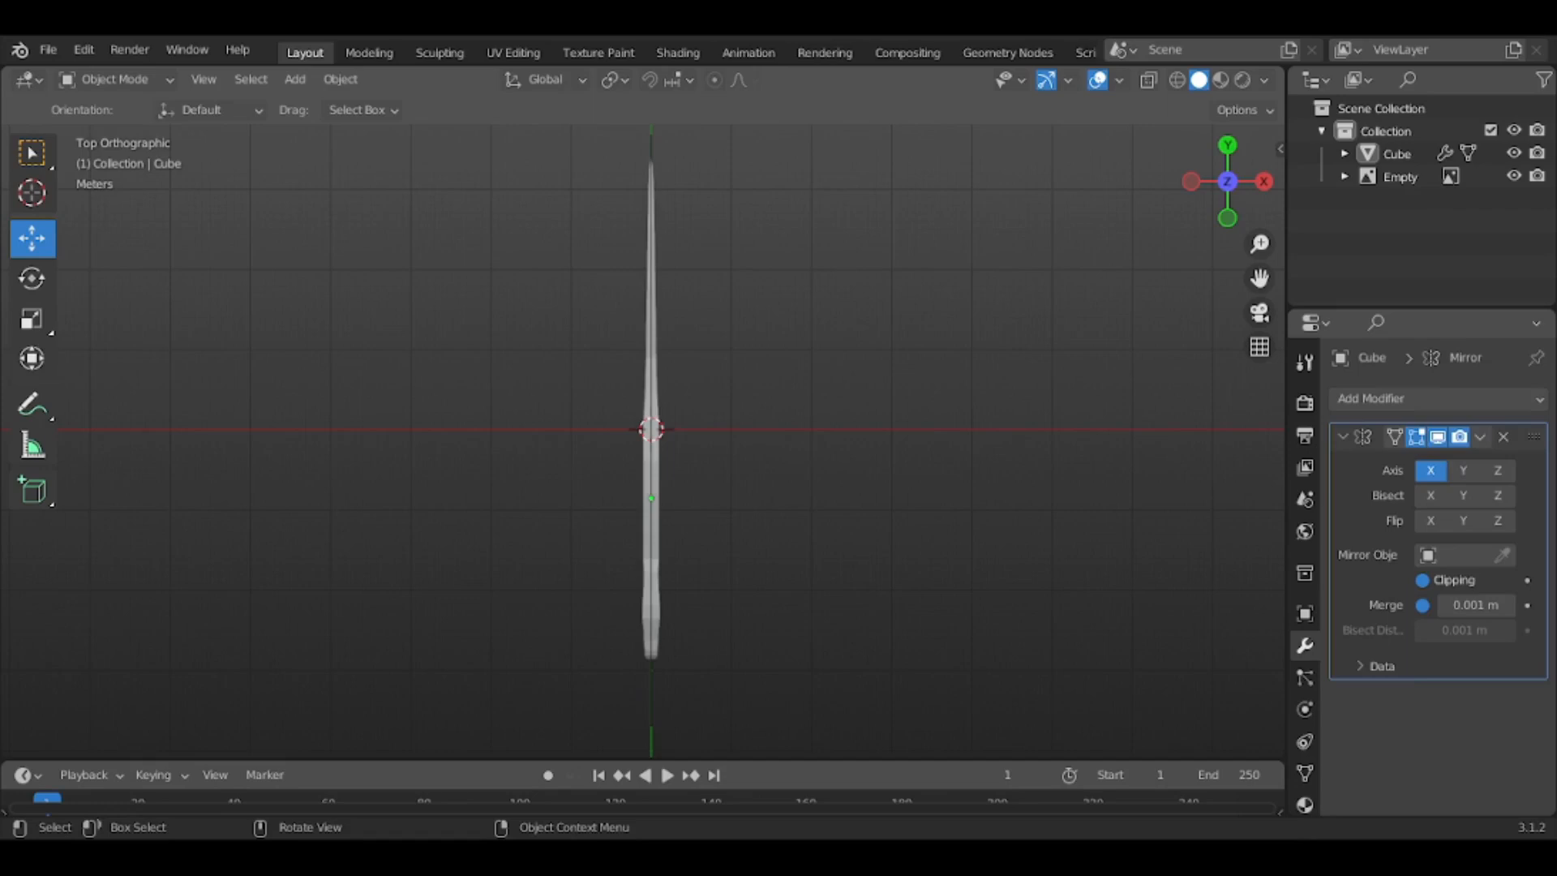
left_click_drag(0, 482, 552, 482)
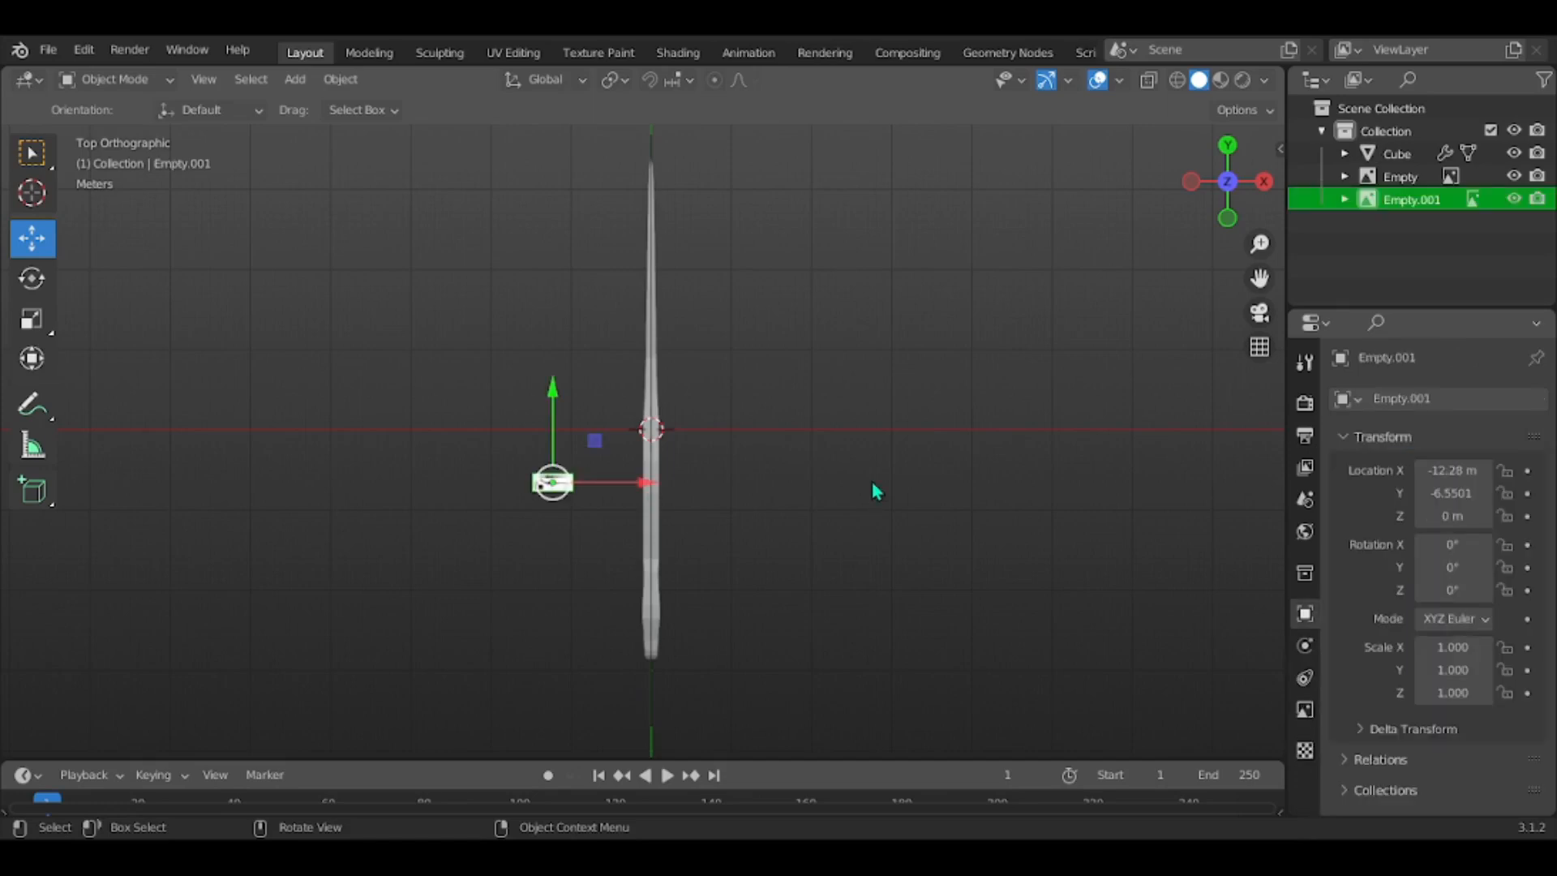
key("shift+a")
key("s")
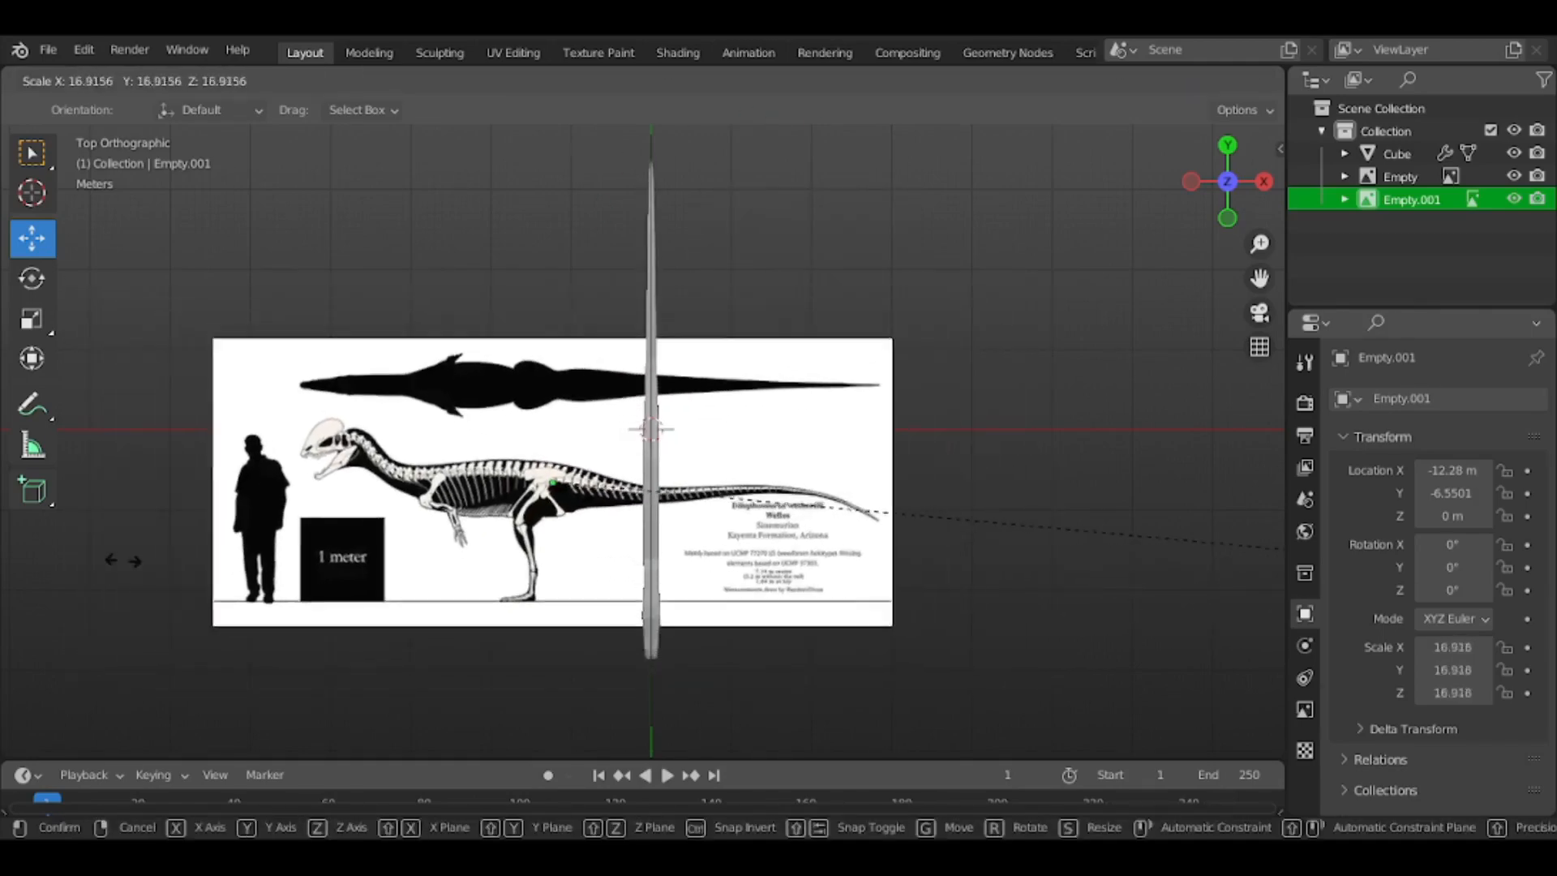
left_click(172, 570)
key("r")
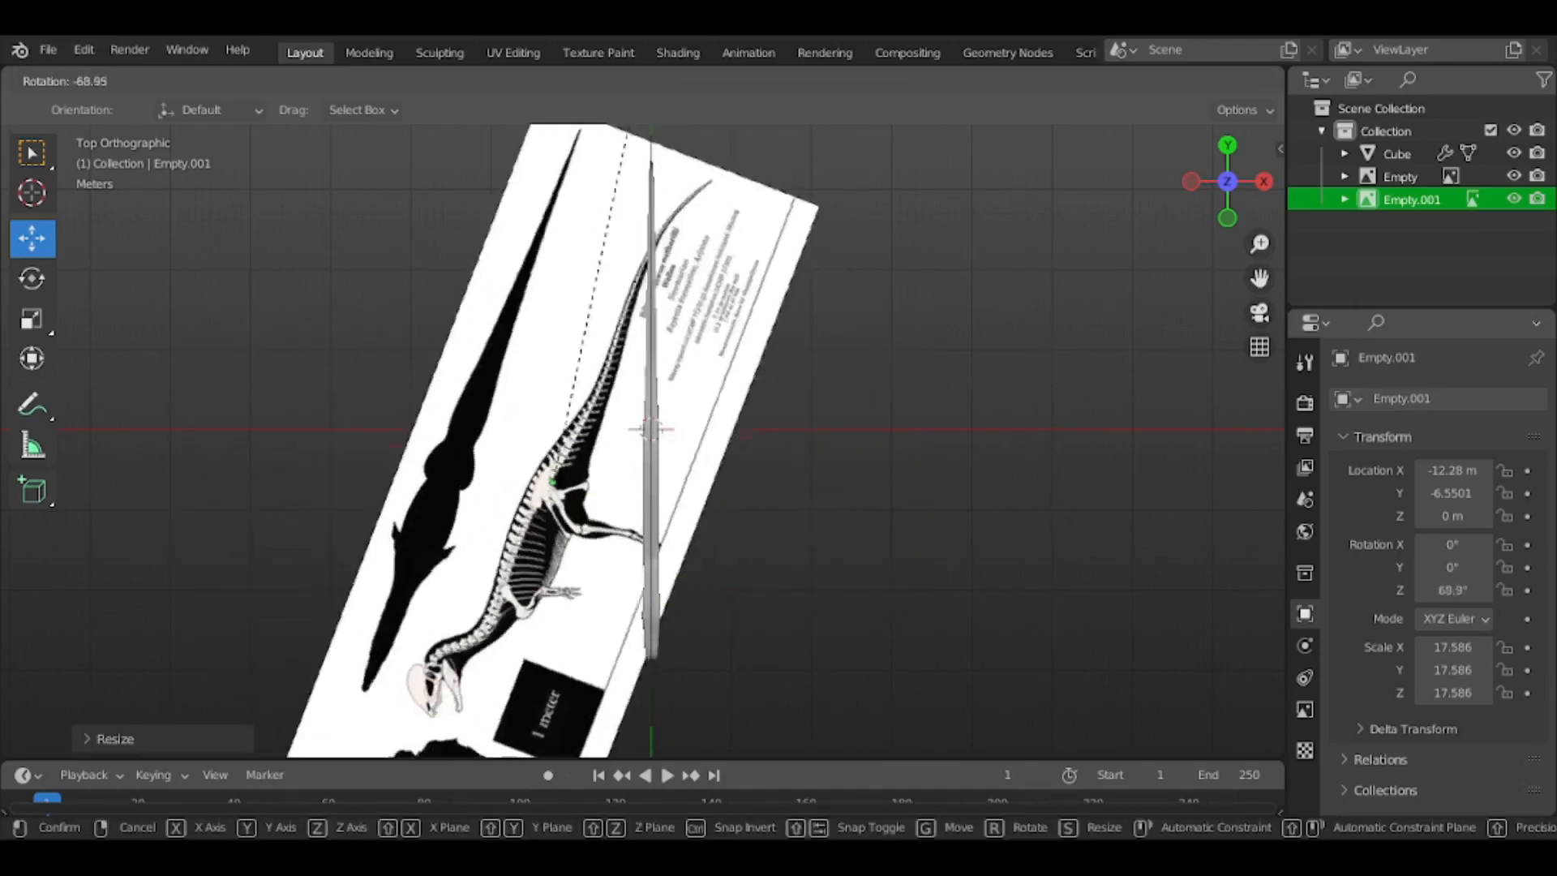
left_click(433, 154)
key("ctrl+z")
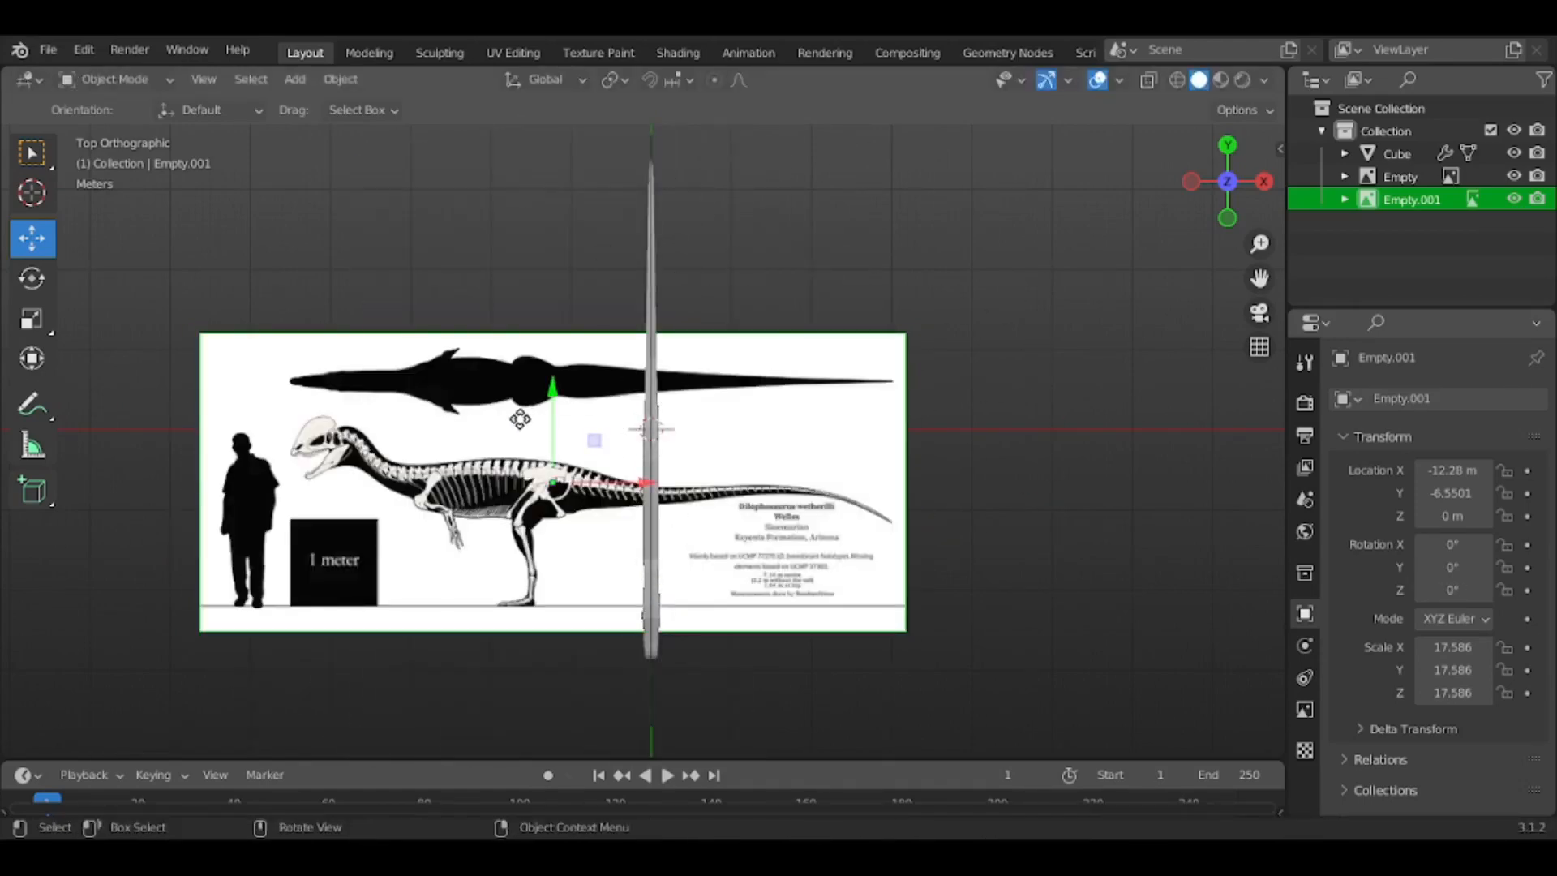
Set the new reference image's Z rotation to 90°
key("n")
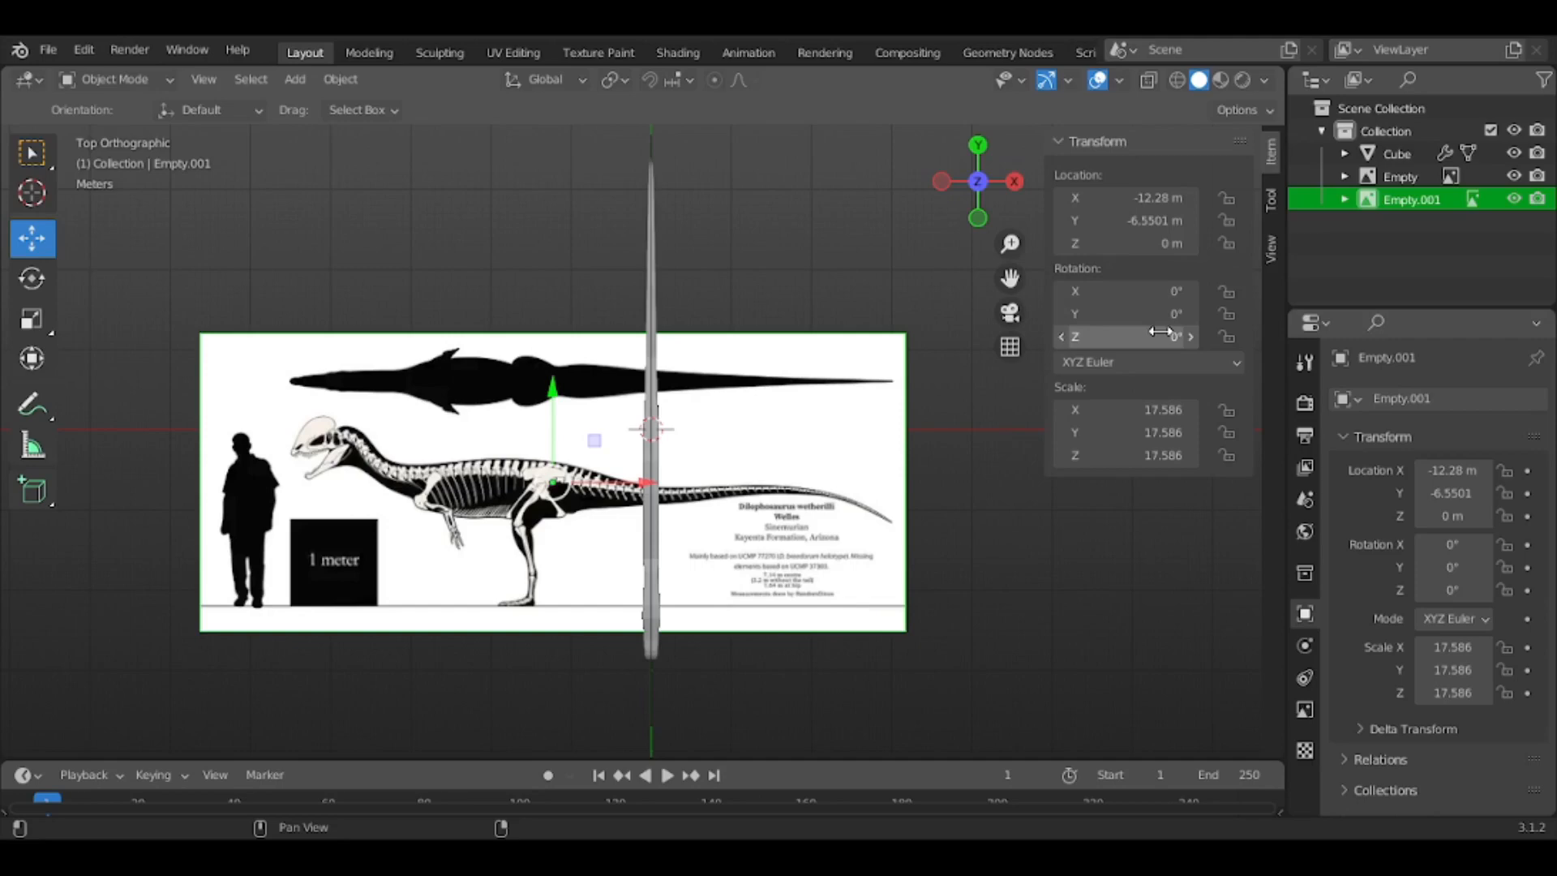
type("90")
key("Return")
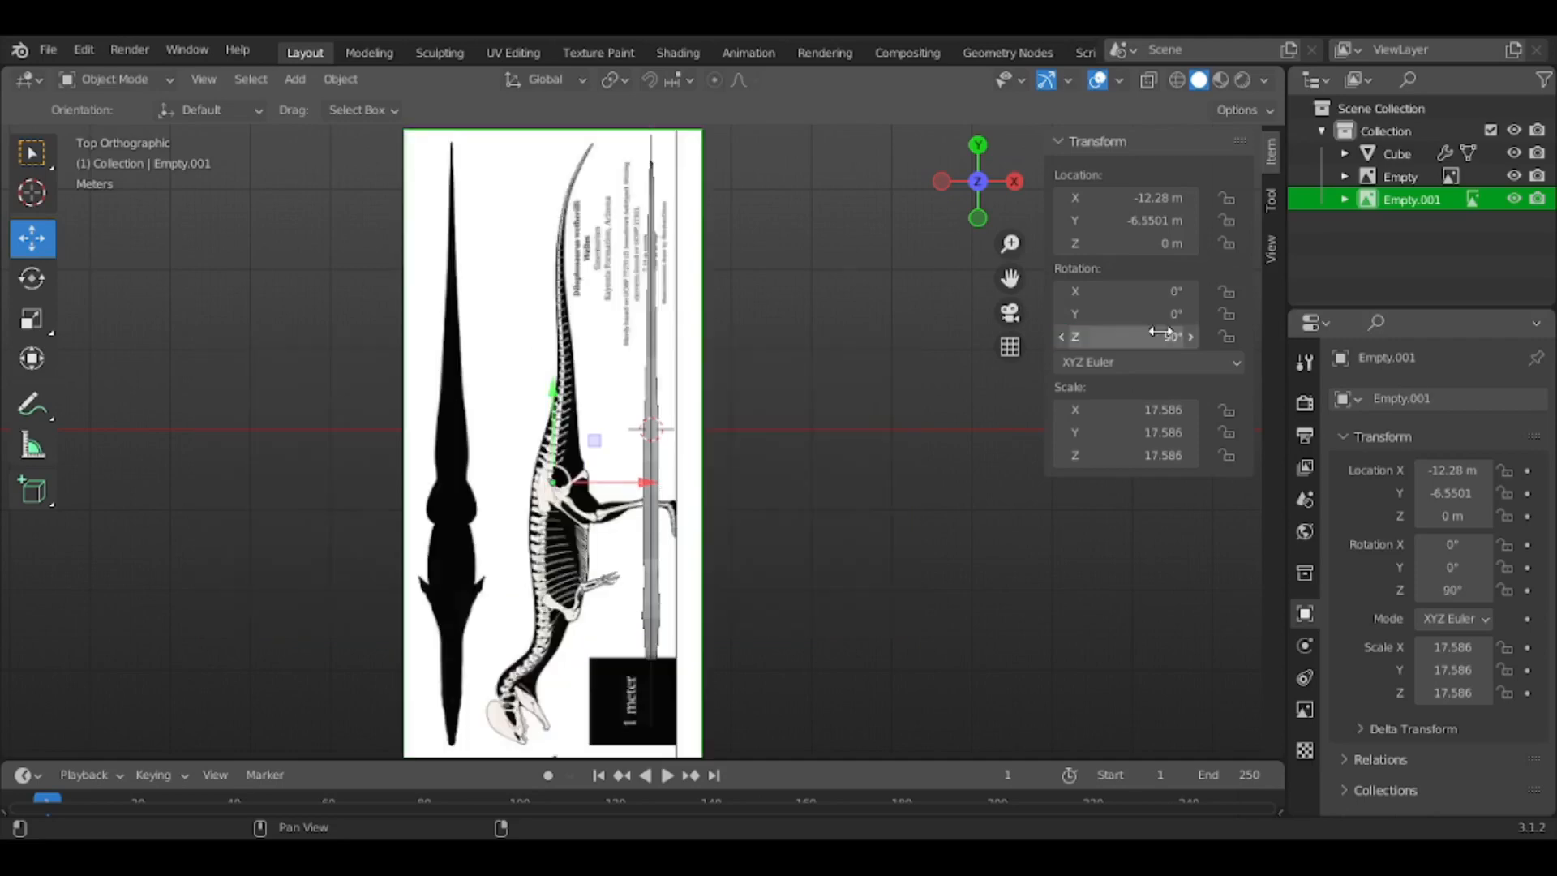
Move and scale the new reference image to about 14.691 so its top-down silhouette lines up with the body mesh from snout to tail
scroll(732, 470, "down", 1)
left_click_drag(662, 479, 827, 507)
scroll(827, 567, "up", 4)
middle_click_drag(825, 616, 817, 583, "shift")
scroll(815, 568, "down", 4)
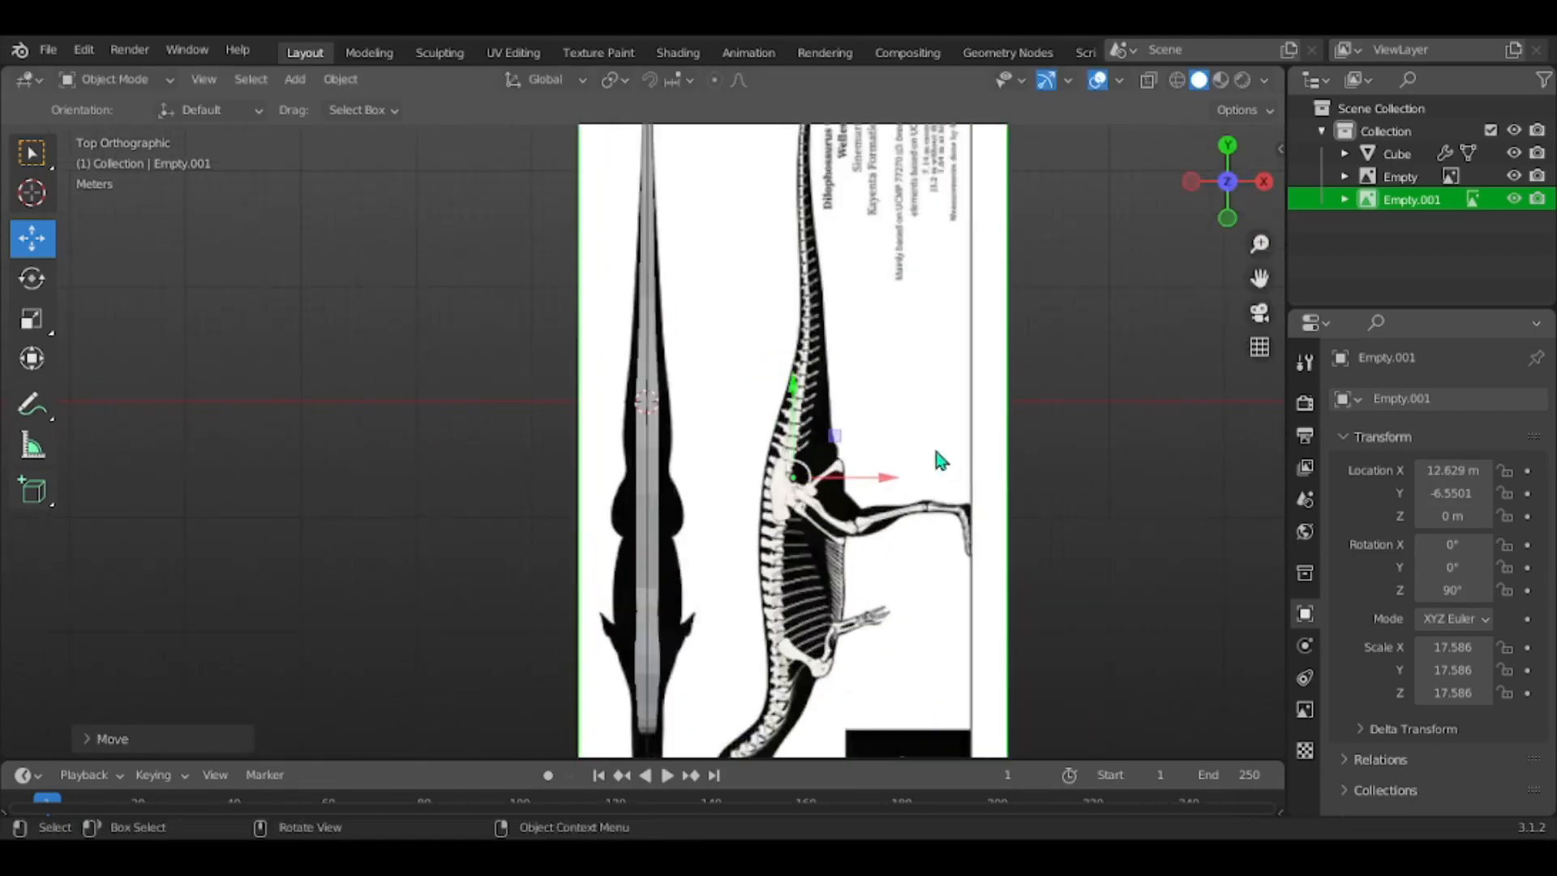
scroll(783, 365, "up", 4)
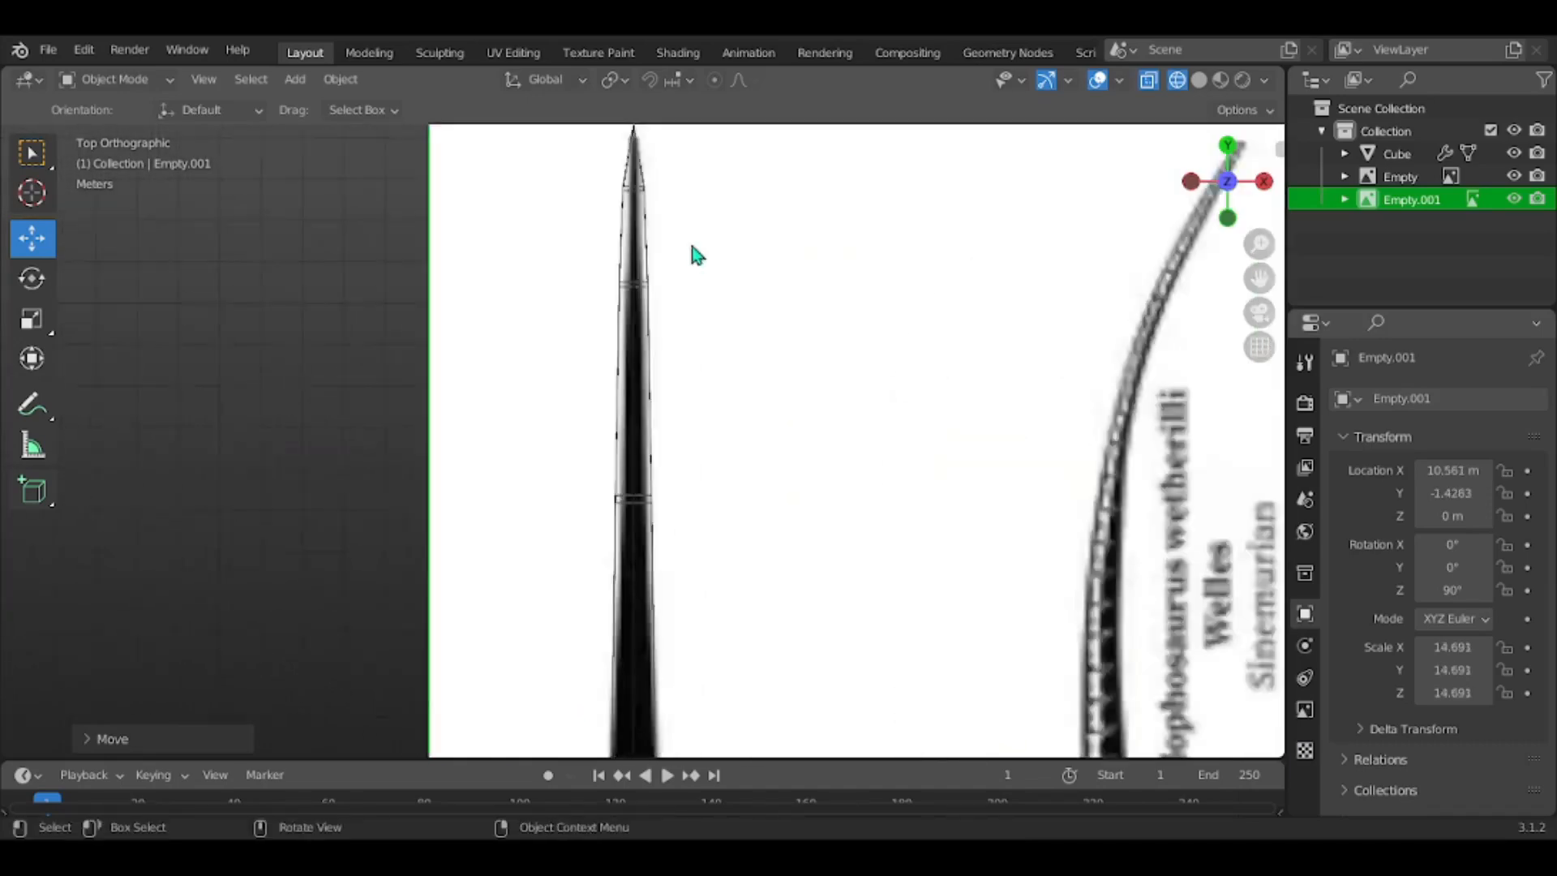
scroll(692, 247, "up", 1)
middle_click_drag(629, 183, 612, 523, "shift")
scroll(834, 515, "up", 6)
scroll(836, 519, "down", 12)
middle_click_drag(840, 714, 757, 296, "shift")
middle_click_drag(894, 381, 1049, 175, "shift")
scroll(1020, 355, "down", 3)
scroll(1136, 261, "up", 1)
Widen the body mesh just in front of the hips by moving the torso's side vertices outward to the top-down silhouette
left_click(1135, 261)
scroll(1135, 261, "up", 4)
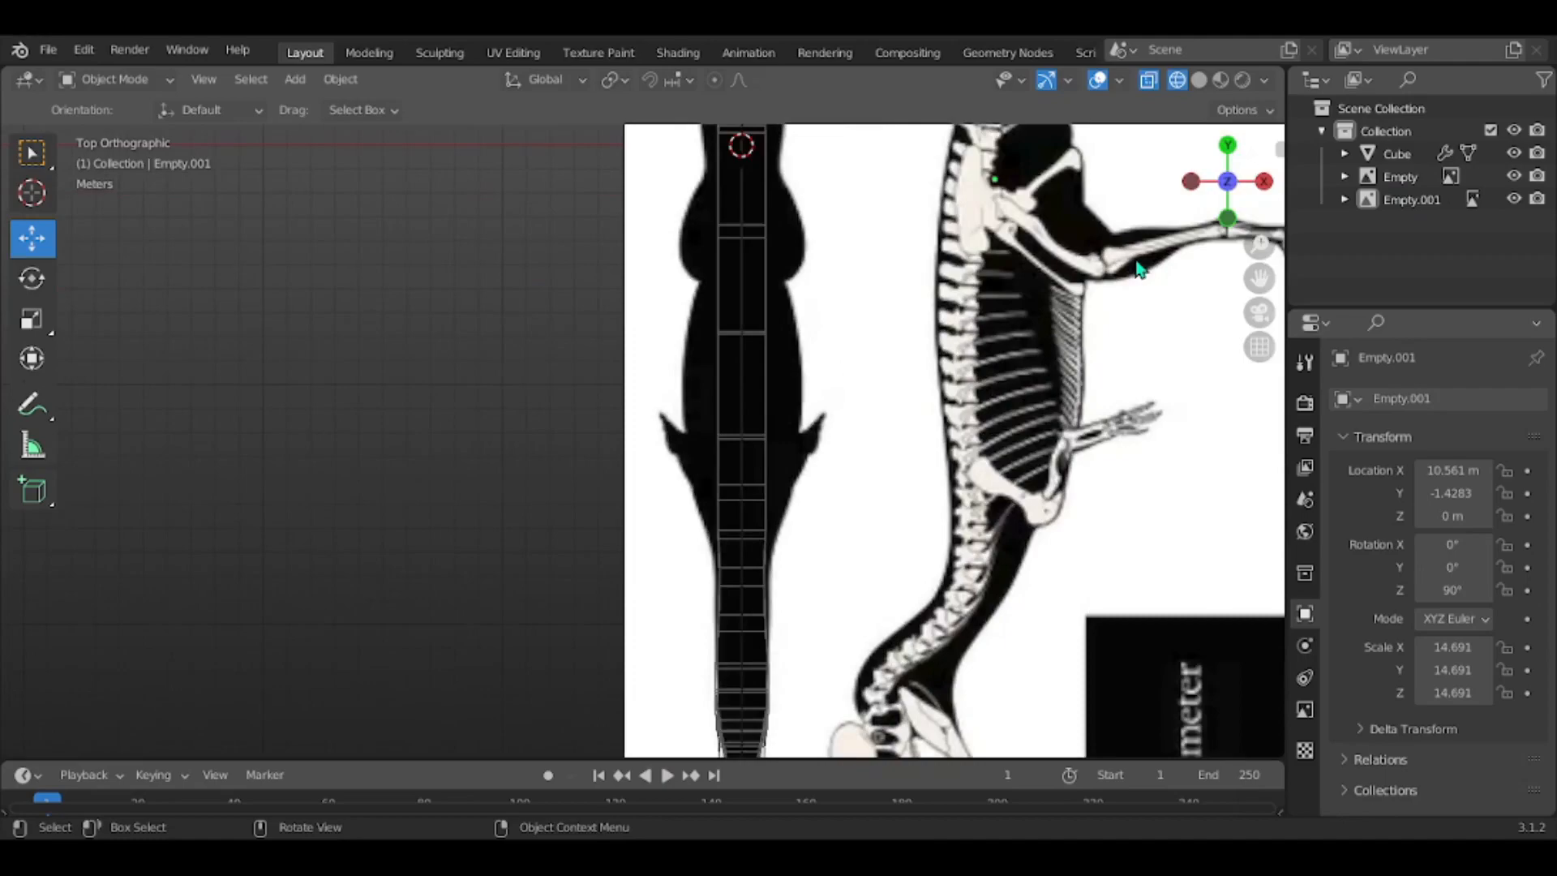
middle_click_drag(1137, 261, 1122, 249, "shift")
left_click(761, 434)
key("Tab")
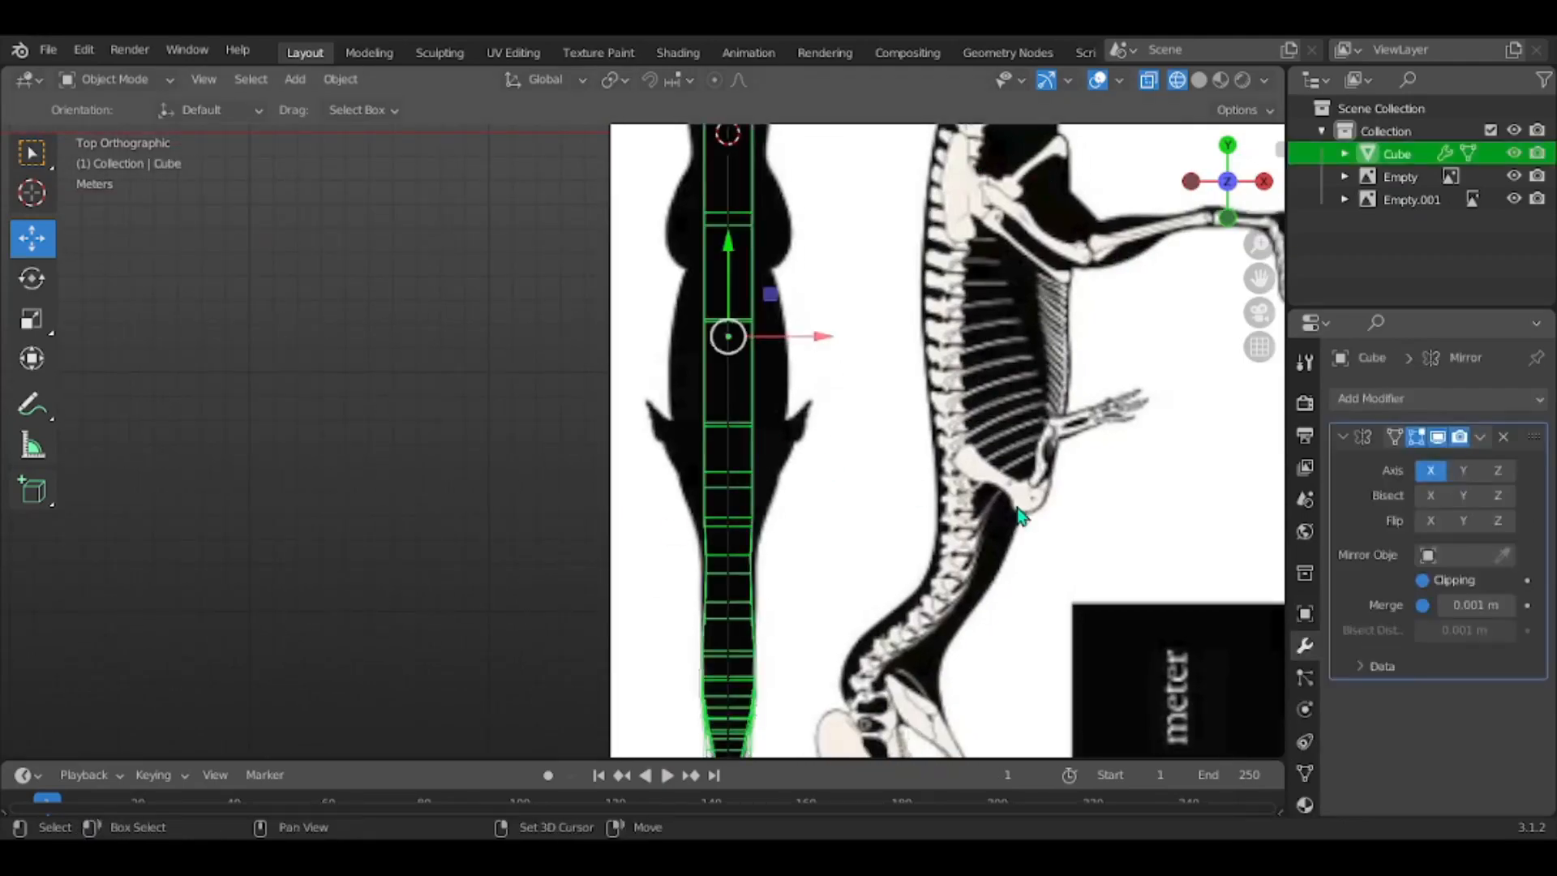
scroll(850, 551, "up", 8)
left_click_drag(523, 413, 617, 519)
middle_click_drag(617, 519, 611, 324)
scroll(678, 465, "down", 7)
middle_click_drag(658, 410, 822, 563)
left_click(1225, 159)
left_click_drag(699, 439, 735, 445)
left_click(775, 308)
middle_click_drag(778, 300, 805, 463, "shift")
scroll(699, 493, "up", 4)
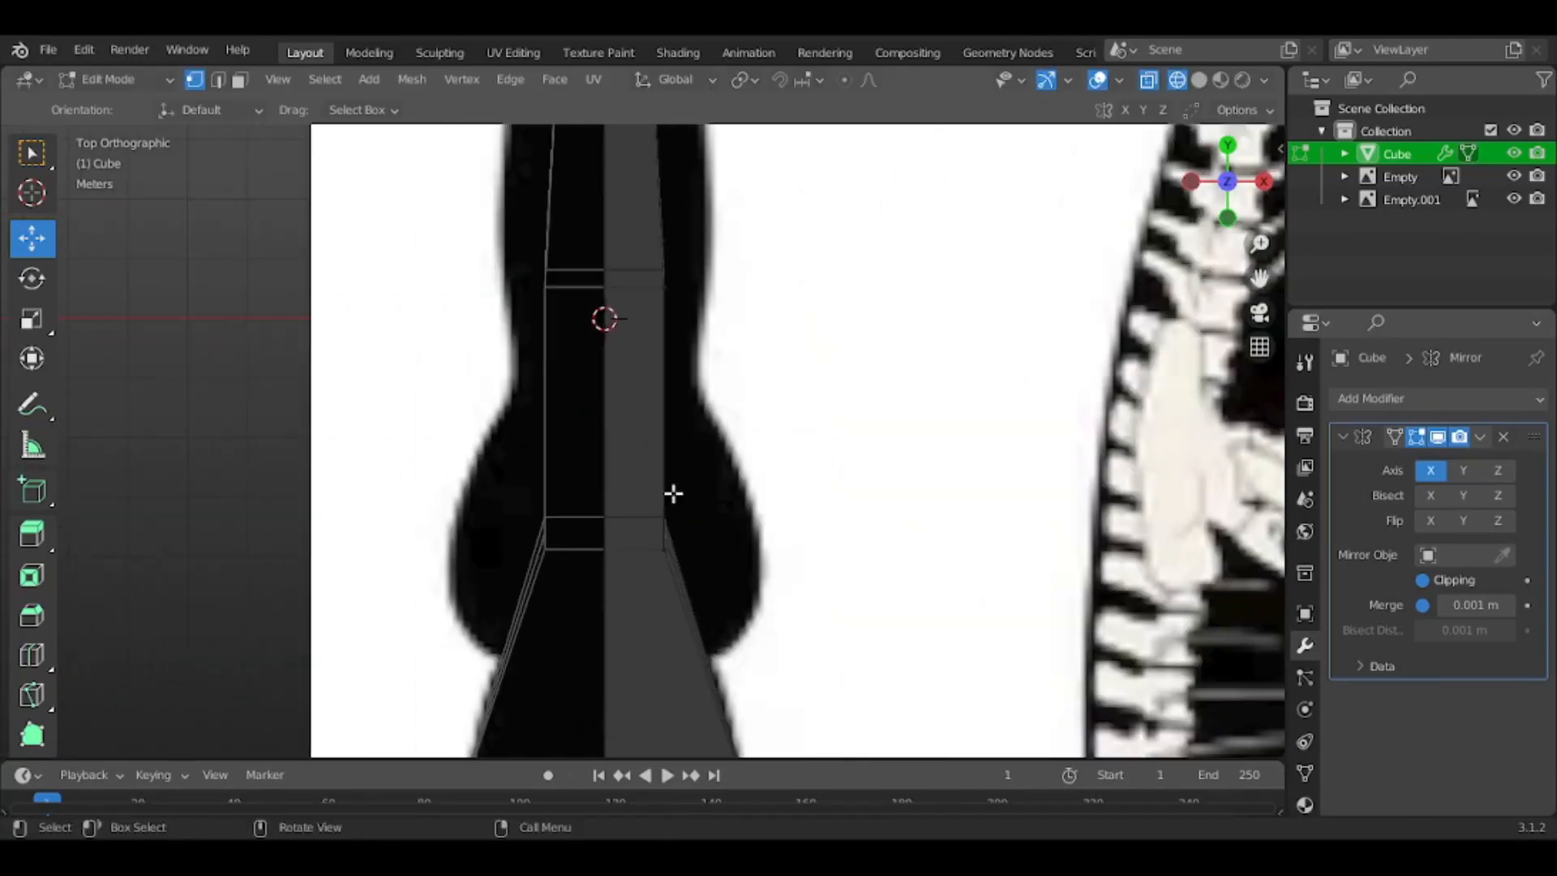
Widen the hips and tail base by moving their side vertices outward along X to the top-down silhouette
key("g")
key("x")
left_click_drag(759, 539, 759, 540)
middle_click_drag(713, 212, 723, 435, "shift")
left_click_drag(645, 443, 769, 493)
middle_click_drag(717, 296, 708, 556, "shift")
left_click_drag(692, 519, 745, 522)
Move the side vertices of the front half of the tail outward to the silhouette's edge
middle_click_drag(708, 340, 749, 621, "shift")
left_click_drag(666, 513, 714, 564)
left_click_drag(737, 539, 759, 539)
middle_click_drag(702, 312, 683, 506, "shift")
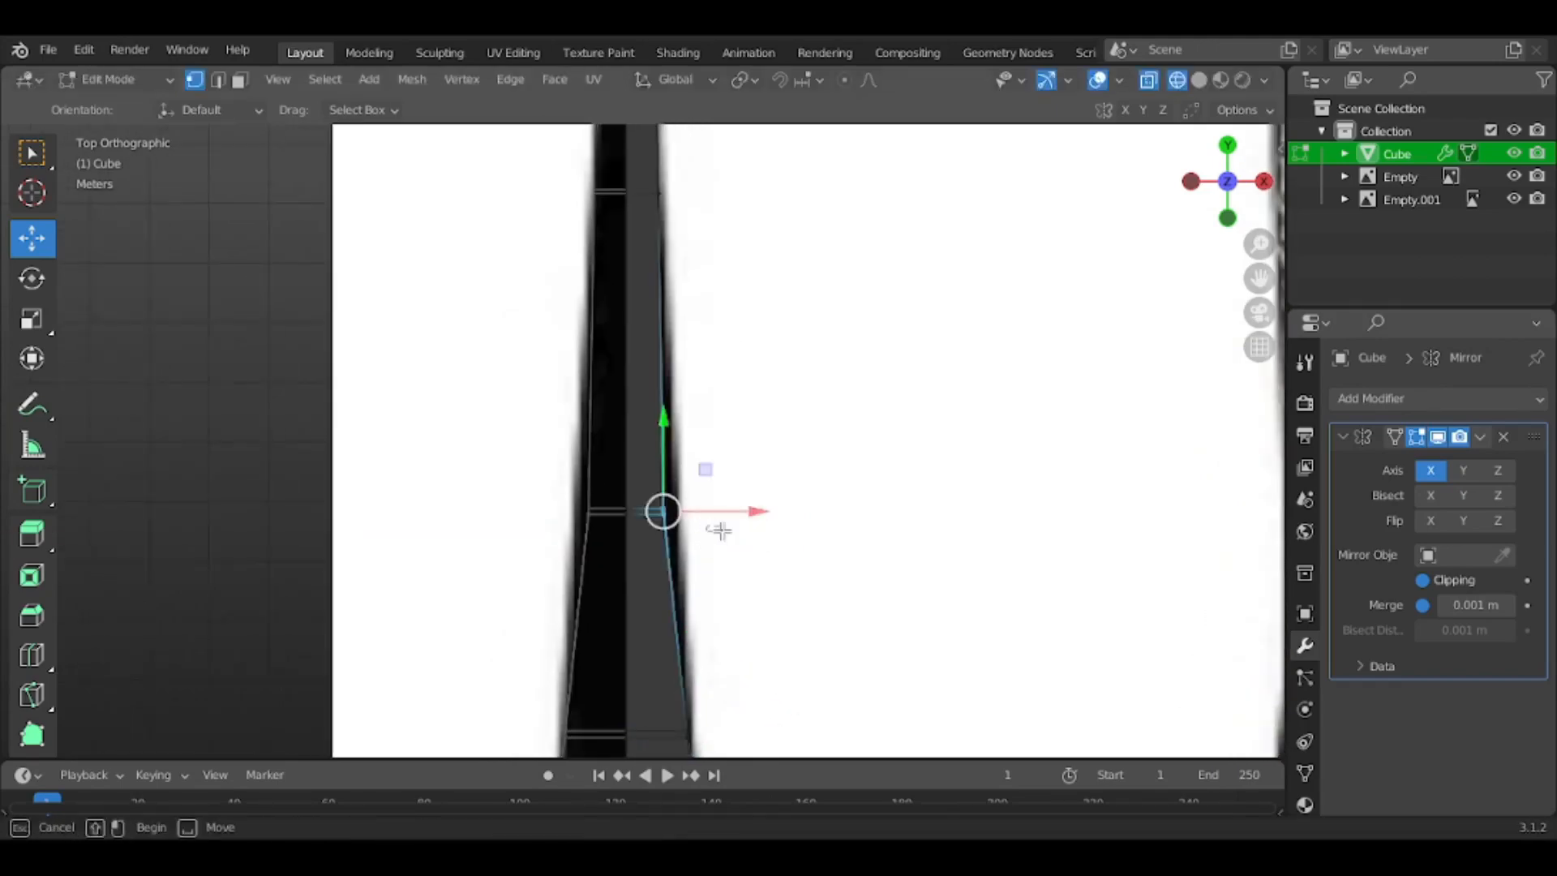
left_click_drag(716, 512, 738, 521)
Adjust the side vertices of the thin rear tail sideways until they follow the silhouette to the tip
mouse_move(649, 211)
middle_mouse_down("shift")
mouse_move(667, 386)
mouse_move(625, 514)
middle_mouse_up("shift")
middle_click_drag(656, 337, 624, 378, "shift")
left_click_drag(663, 398, 657, 396)
middle_click_drag(632, 303, 639, 574, "shift")
scroll(639, 574, "up", 3)
mouse_move(639, 574)
left_mouse_down()
mouse_move(639, 529)
mouse_move(665, 500)
left_mouse_up()
middle_click_drag(714, 656, 658, 296, "shift")
scroll(543, 486, "up", 3)
left_click_drag(542, 282, 604, 349)
left_click_drag(648, 320, 642, 319)
scroll(654, 341, "down", 5)
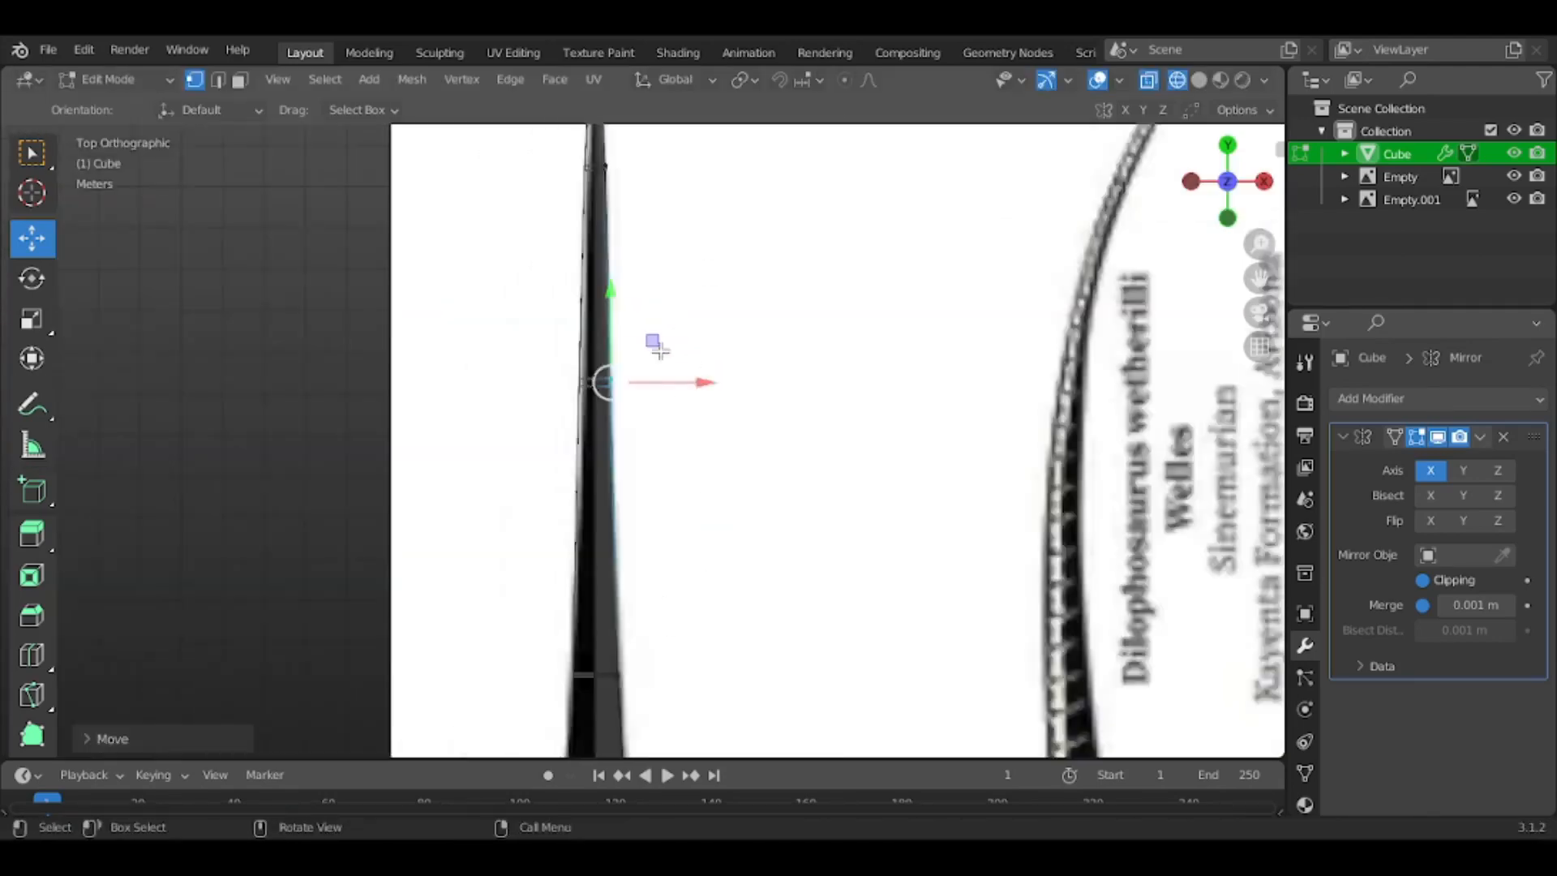
scroll(713, 362, "up", 5)
left_click_drag(618, 369, 677, 368)
scroll(649, 381, "up", 2)
Move the side vertices at the base of the neck outward to match the top-down silhouette
left_click_drag(511, 430, 576, 519)
left_click_drag(598, 479, 658, 492)
middle_click_drag(690, 567, 750, 471, "shift")
scroll(730, 478, "up", 1)
left_click_drag(556, 464, 605, 521)
left_click_drag(639, 500, 664, 500)
middle_click_drag(573, 600, 604, 453, "shift")
left_click_drag(586, 436, 629, 528)
left_click_drag(658, 483, 673, 486)
Fit the side vertices of the upper neck and the back of the head to the silhouette's width
middle_click_drag(600, 587, 595, 413, "shift")
left_click_drag(595, 409, 629, 488)
left_click_drag(671, 451, 680, 461)
middle_click_drag(623, 658, 601, 490, "shift")
middle_click_drag(601, 588, 654, 379, "shift")
scroll(645, 430, "up", 2)
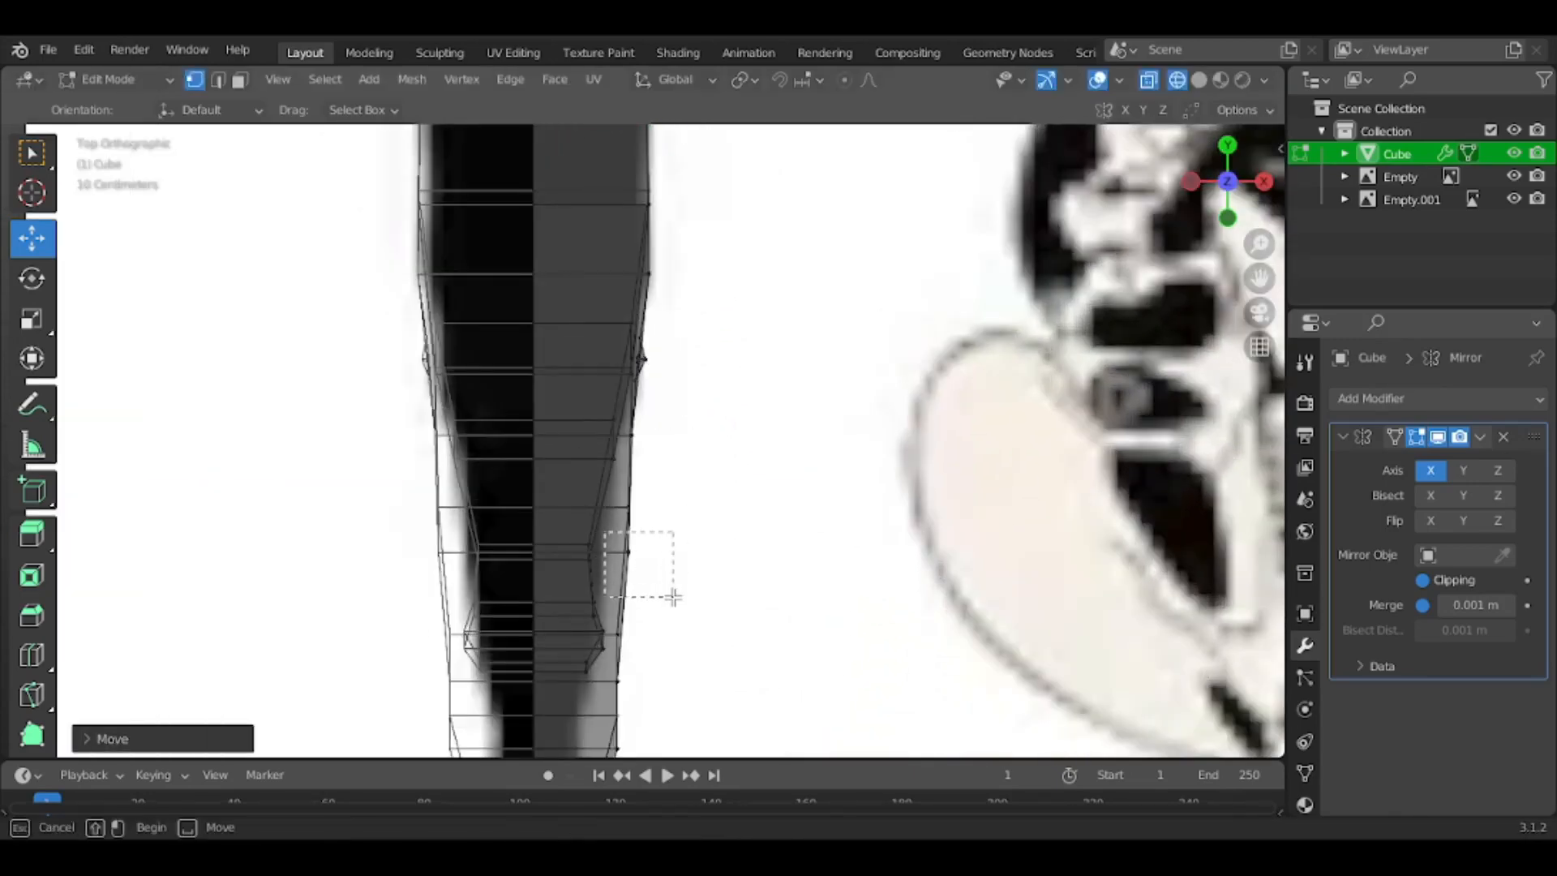
left_click_drag(686, 552, 675, 553)
Inspect the widened body in solid shading outside Edit Mode and return to the top wireframe view of the head
key("shift+z")
mouse_move(748, 570)
middle_mouse_down()
mouse_move(650, 400)
mouse_move(869, 441)
mouse_move(841, 417)
mouse_move(769, 516)
mouse_move(905, 447)
middle_mouse_up()
key("Tab")
left_click(1223, 169)
key("z")
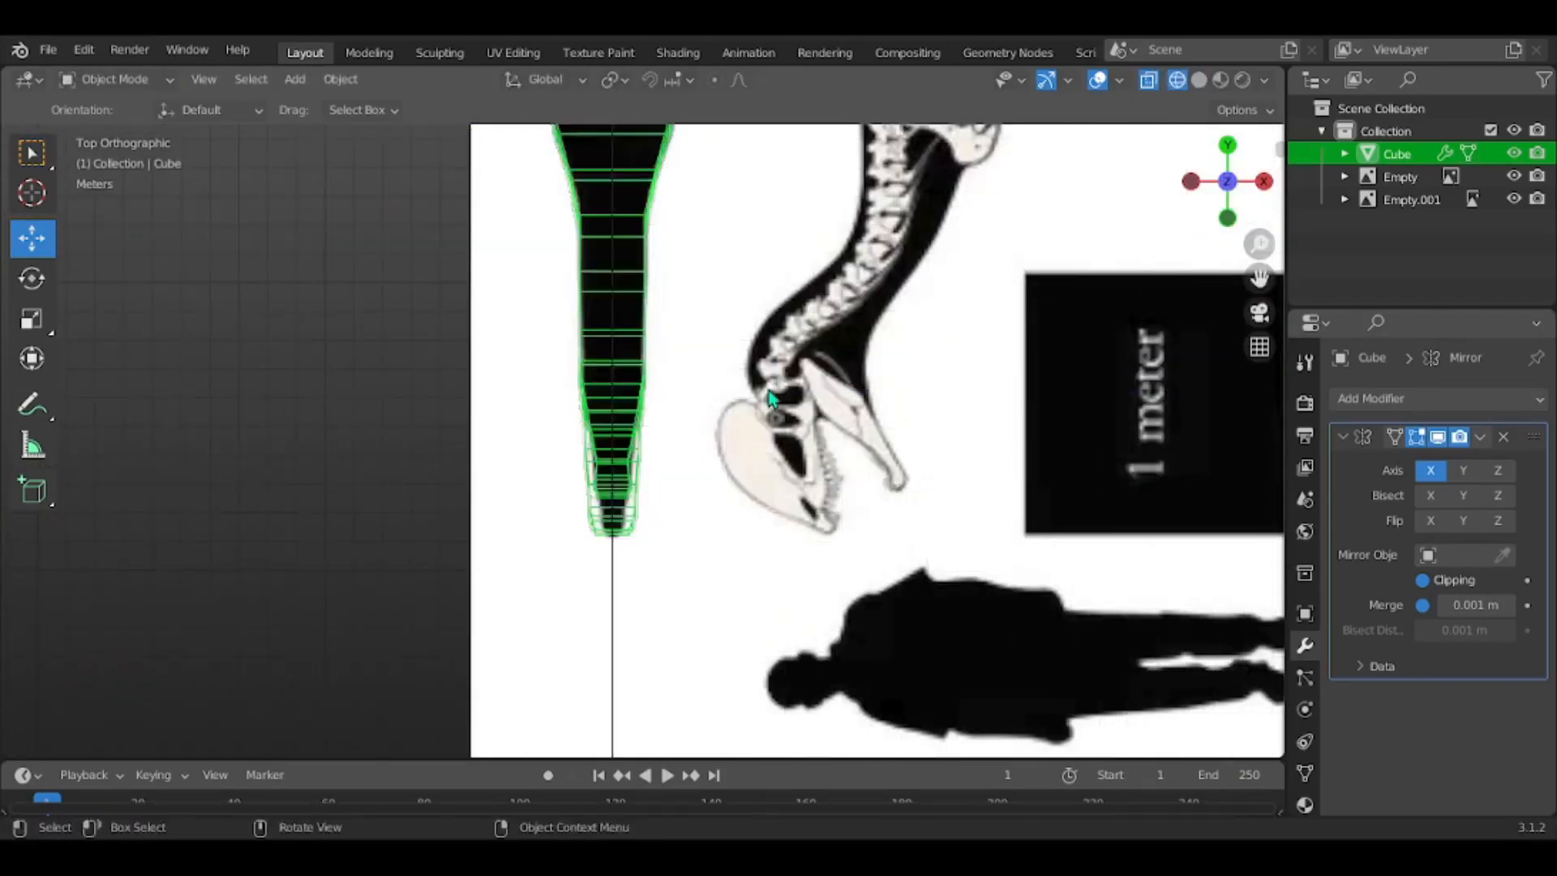
left_click(772, 356)
scroll(731, 567, "up", 5)
middle_click_drag(581, 523, 613, 409, "shift")
scroll(721, 479, "up", 3)
Narrow the snout tip by moving its side vertices inward to the rounded end of the top-down silhouette
key("Tab")
left_click_drag(599, 525, 625, 562)
left_click(978, 640)
scroll(949, 605, "down", 4)
scroll(941, 616, "up", 3)
middle_click_drag(879, 694, 791, 532, "shift")
scroll(783, 545, "up", 3)
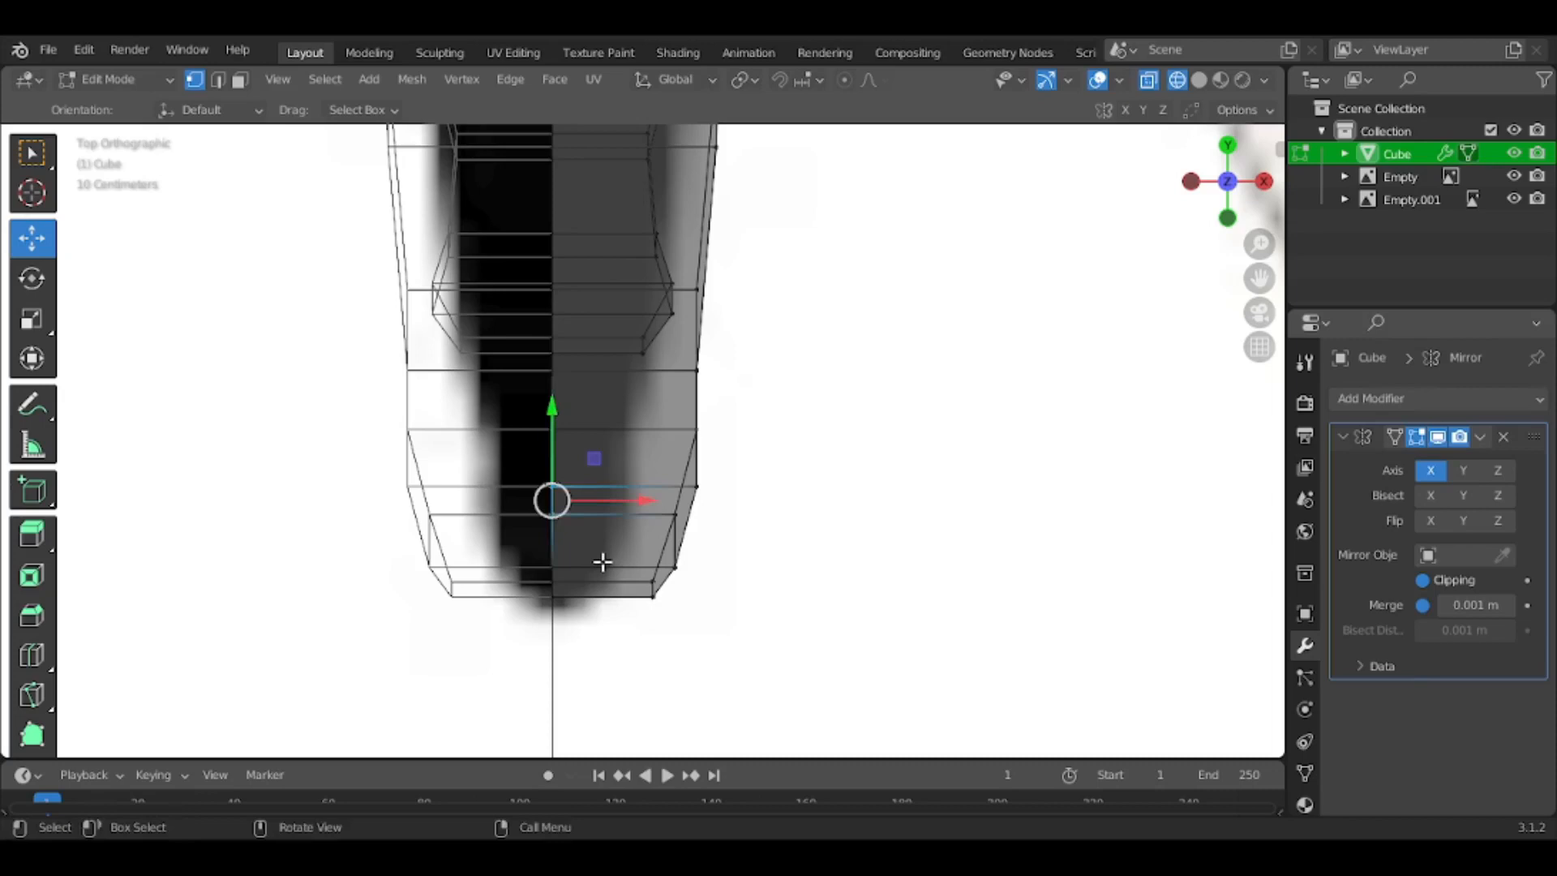
middle_click_drag(821, 603, 859, 582, "shift")
left_click_drag(842, 697, 785, 625)
left_click_drag(806, 508, 732, 508)
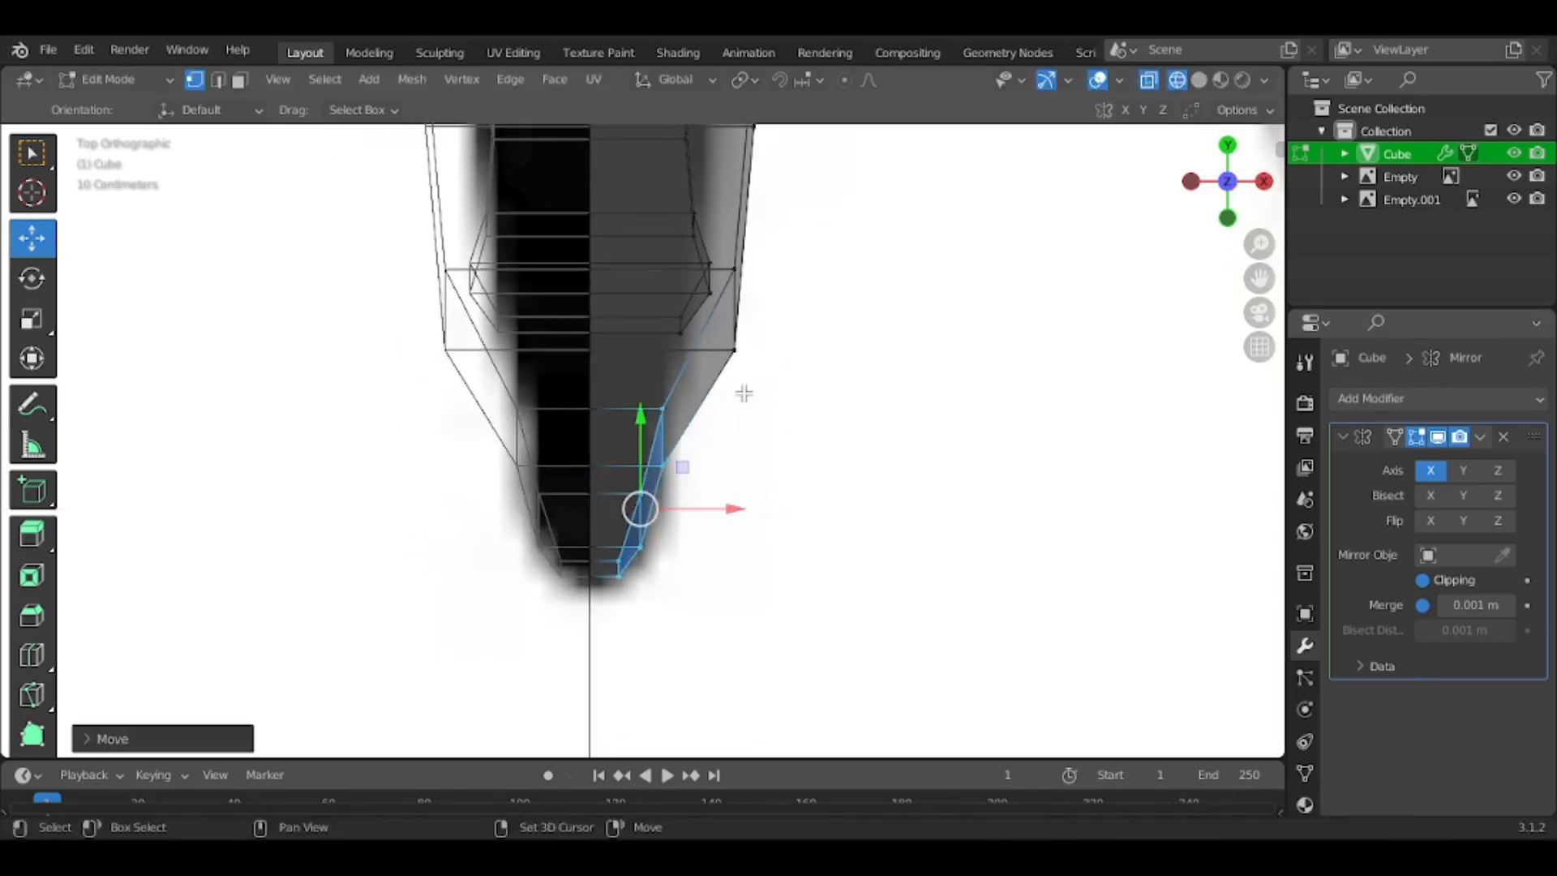
Move the side vertices of the snout behind the tip inward to the silhouette, working back toward the eye
middle_click_drag(765, 382, 768, 559, "shift")
left_click_drag(726, 442, 727, 441)
left_click_drag(792, 487, 727, 485)
middle_click_drag(712, 358, 731, 545, "shift")
left_click_drag(837, 528, 737, 390)
left_click_drag(850, 451, 796, 452)
middle_click_drag(785, 368, 790, 538, "shift")
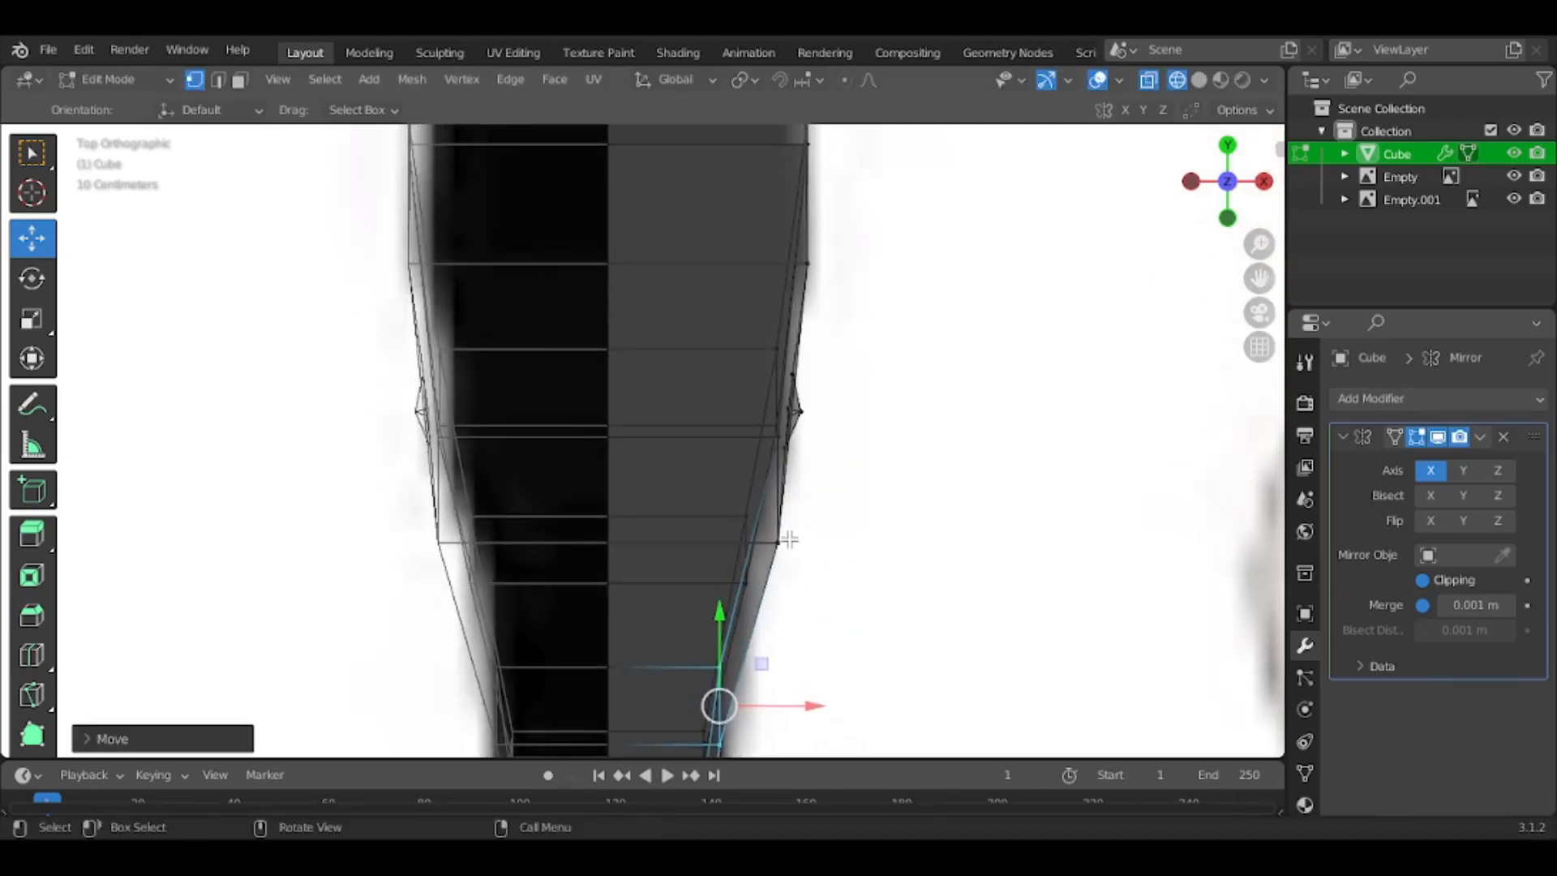
Check the narrowed head in solid shading from several angles and hide the top-view reference image
left_click(785, 522)
middle_click_drag(785, 447, 664, 345)
scroll(664, 345, "down", 5)
key("Tab")
key("shift+z")
middle_click_drag(915, 473, 1187, 221)
left_click(1226, 145)
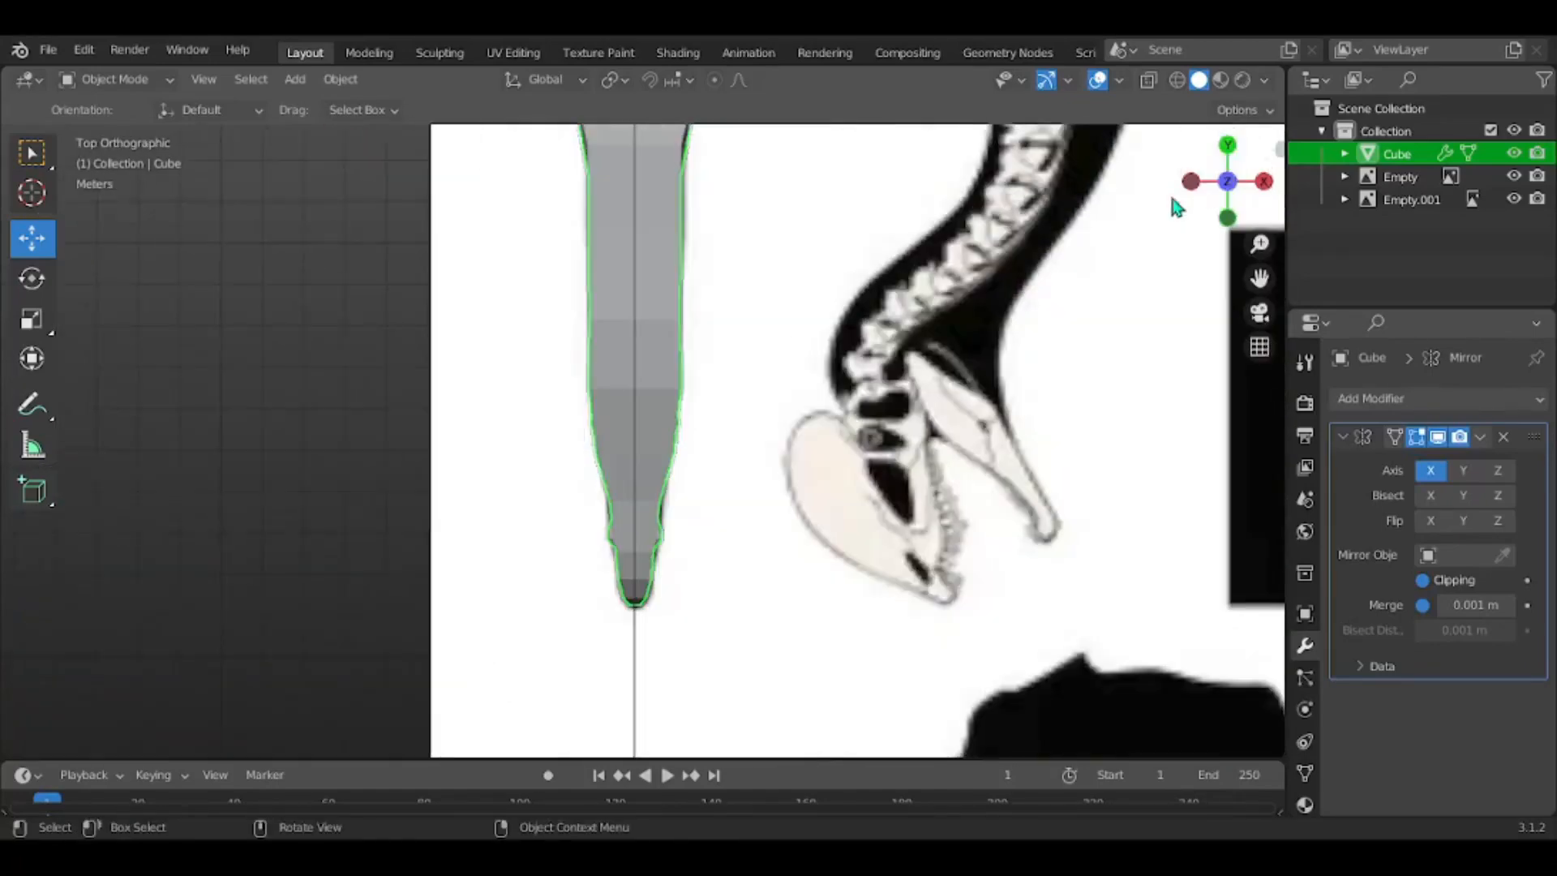
key("shift+z")
scroll(1059, 240, "up", 4)
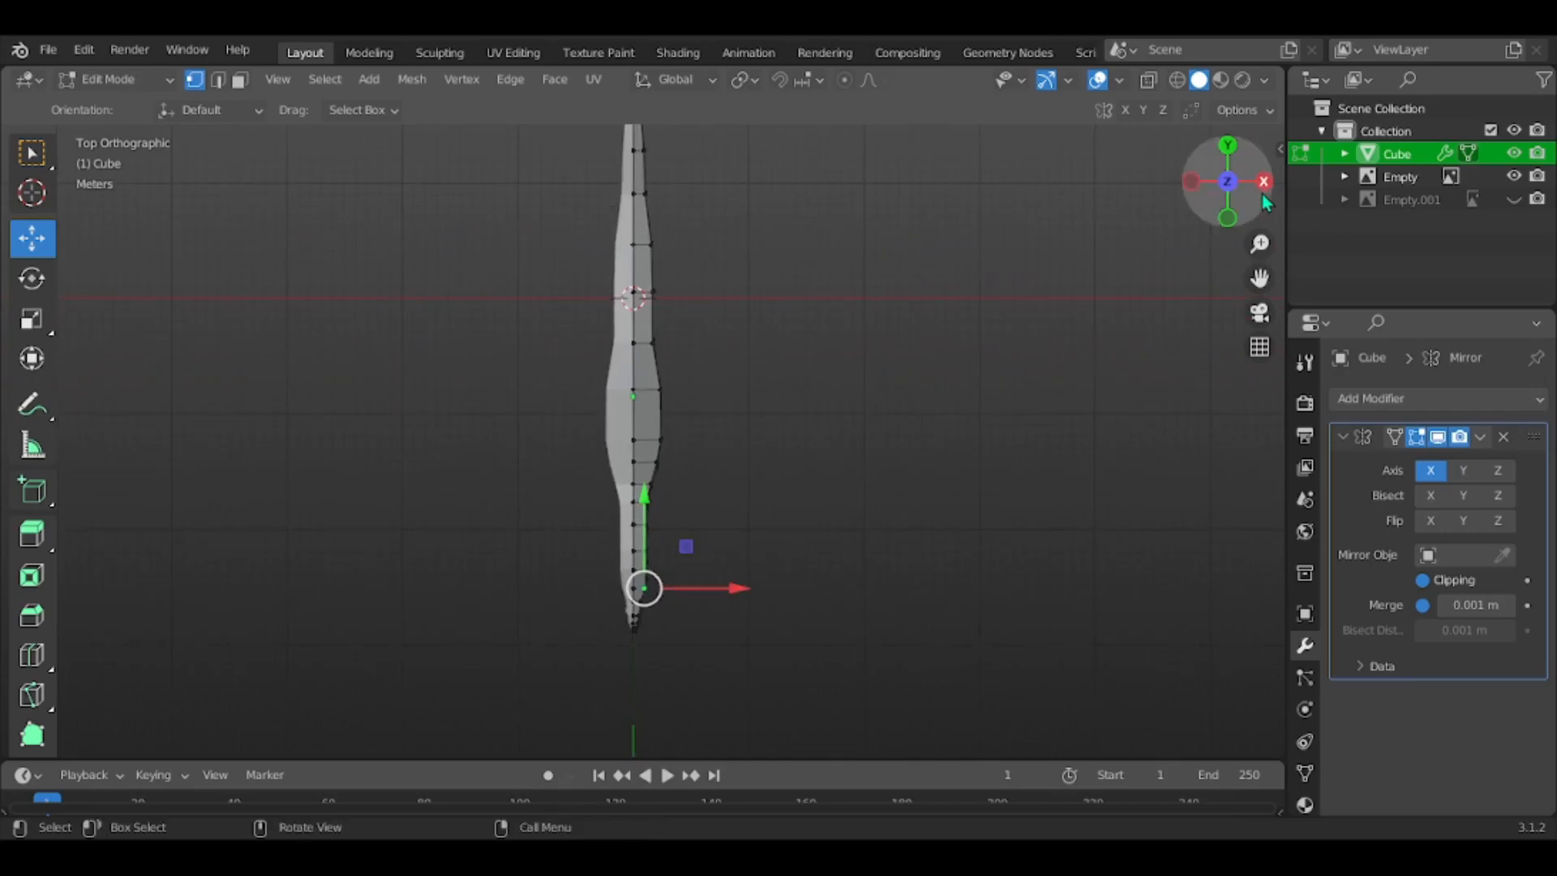
Move the front jaw vertices that stick out sideways inward toward the centerline
left_click(1234, 183)
scroll(771, 518, "up", 6)
middle_click_drag(649, 138, 734, 505, "shift")
scroll(734, 505, "up", 5)
left_click_drag(745, 505, 728, 554)
left_click_drag(791, 600, 760, 602)
scroll(678, 591, "up", 2)
middle_click_drag(775, 601, 556, 576)
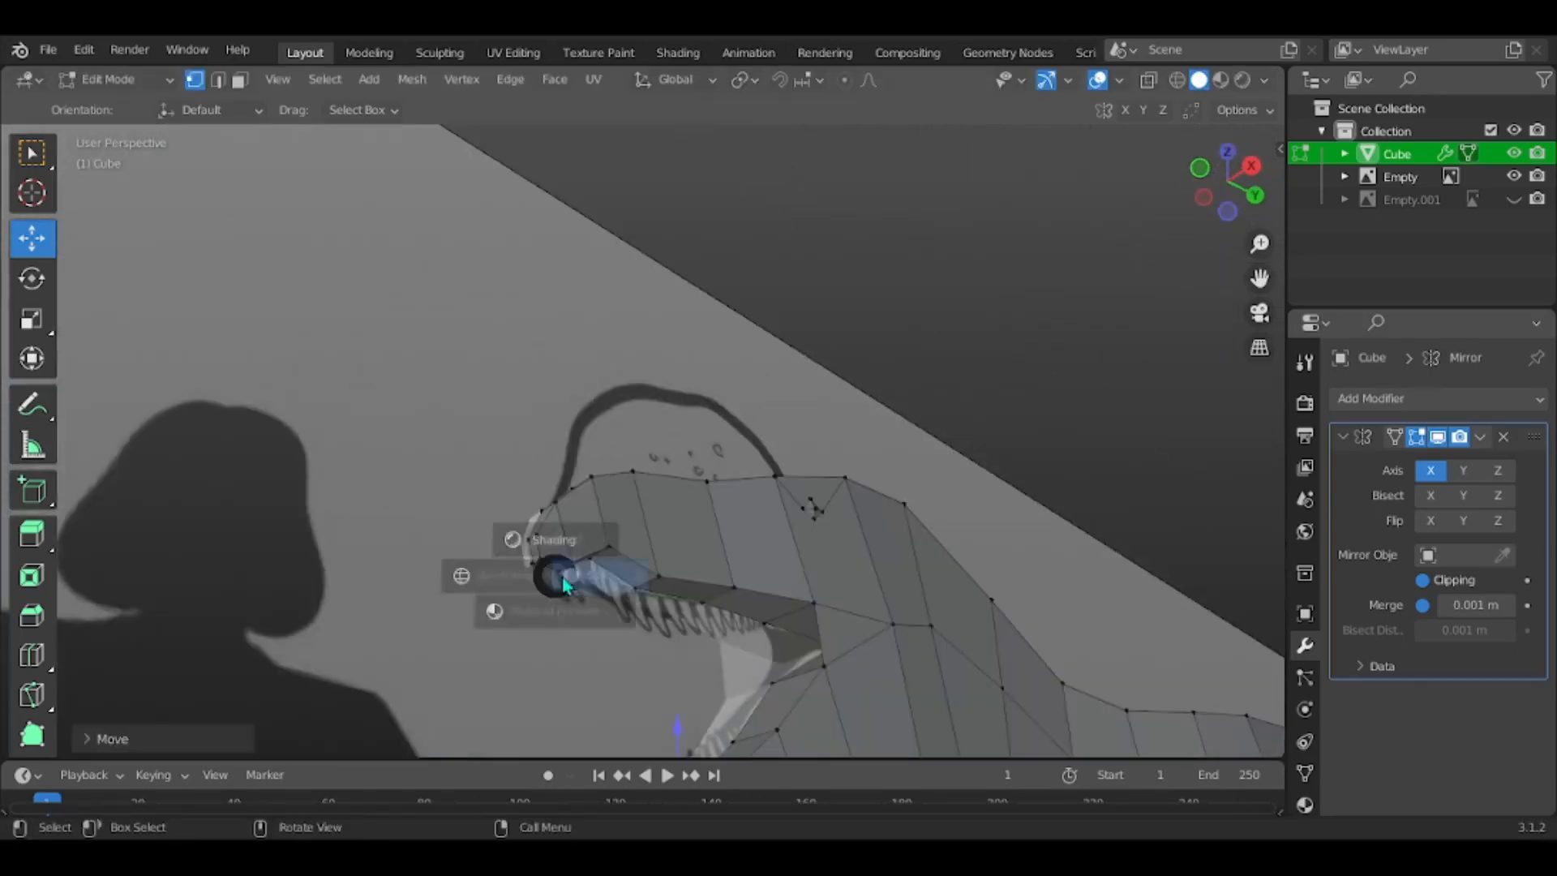
Examine the body's shape from the right side and in perspective to judge the boxy cross-section of the torso
scroll(816, 513, "down", 5)
key("Tab")
middle_click_drag(813, 510, 1139, 223)
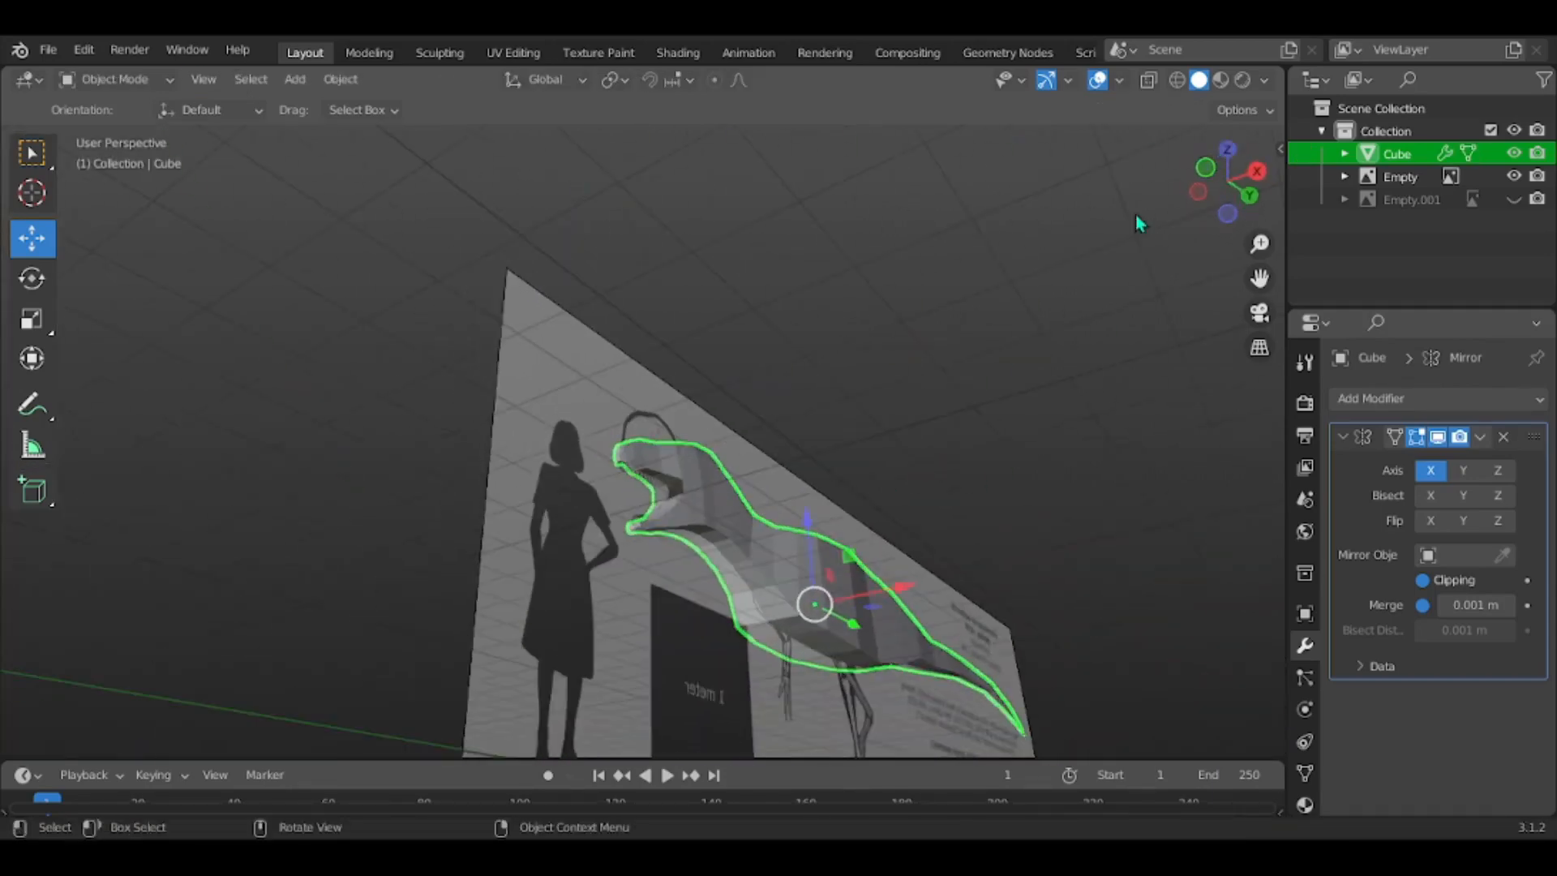
left_click(1256, 170)
scroll(952, 459, "up", 6)
scroll(606, 416, "down", 3)
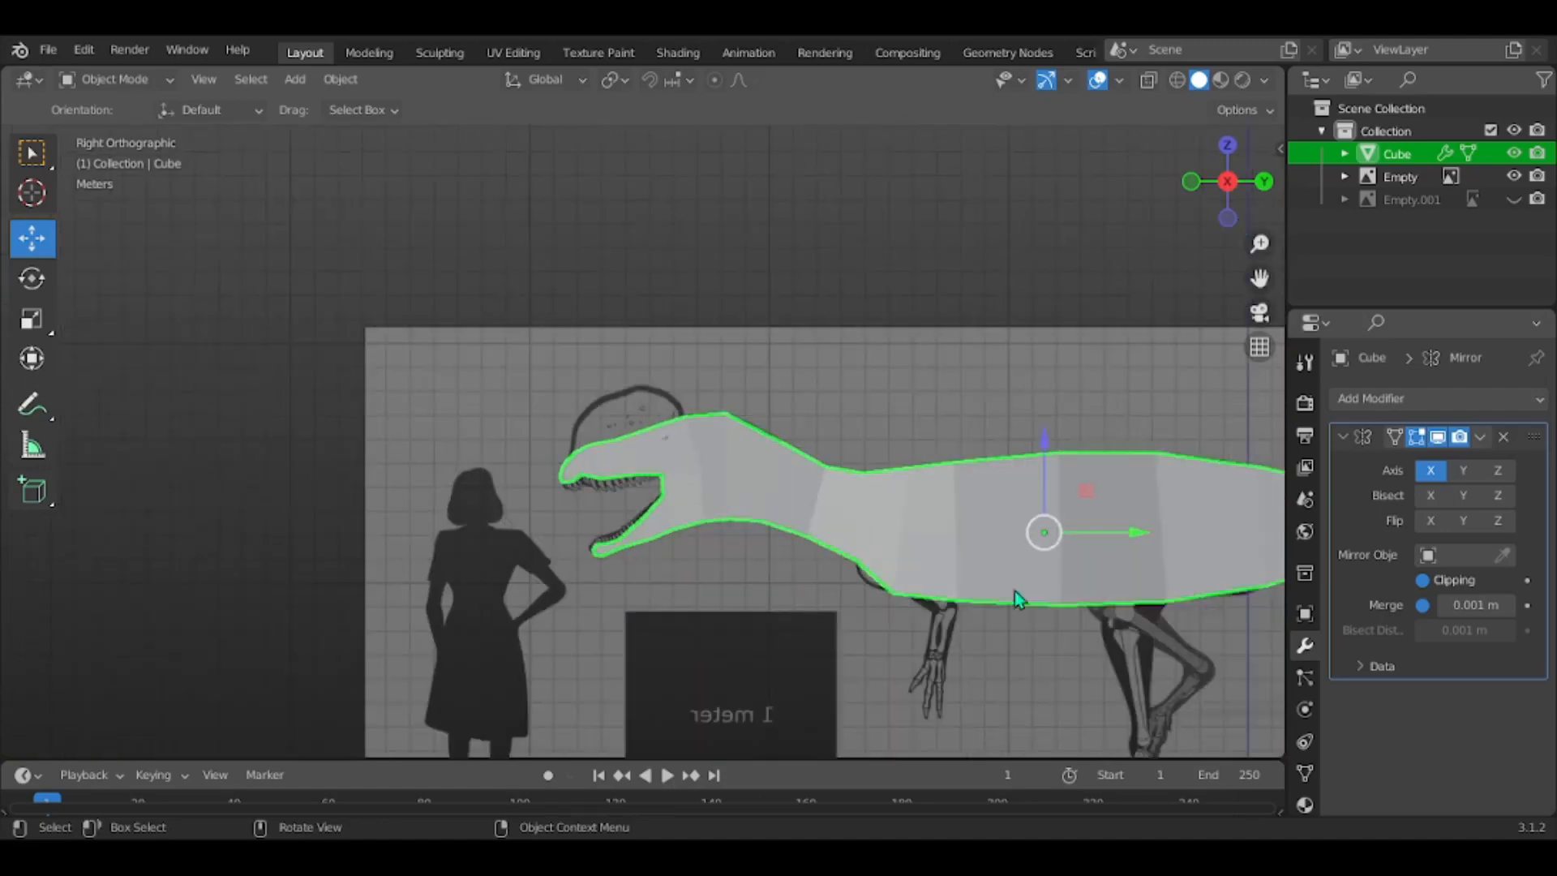
scroll(511, 446, "down", 2)
middle_click_drag(511, 445, 932, 487)
scroll(489, 542, "up", 5)
middle_click_drag(490, 541, 841, 388)
key("Tab")
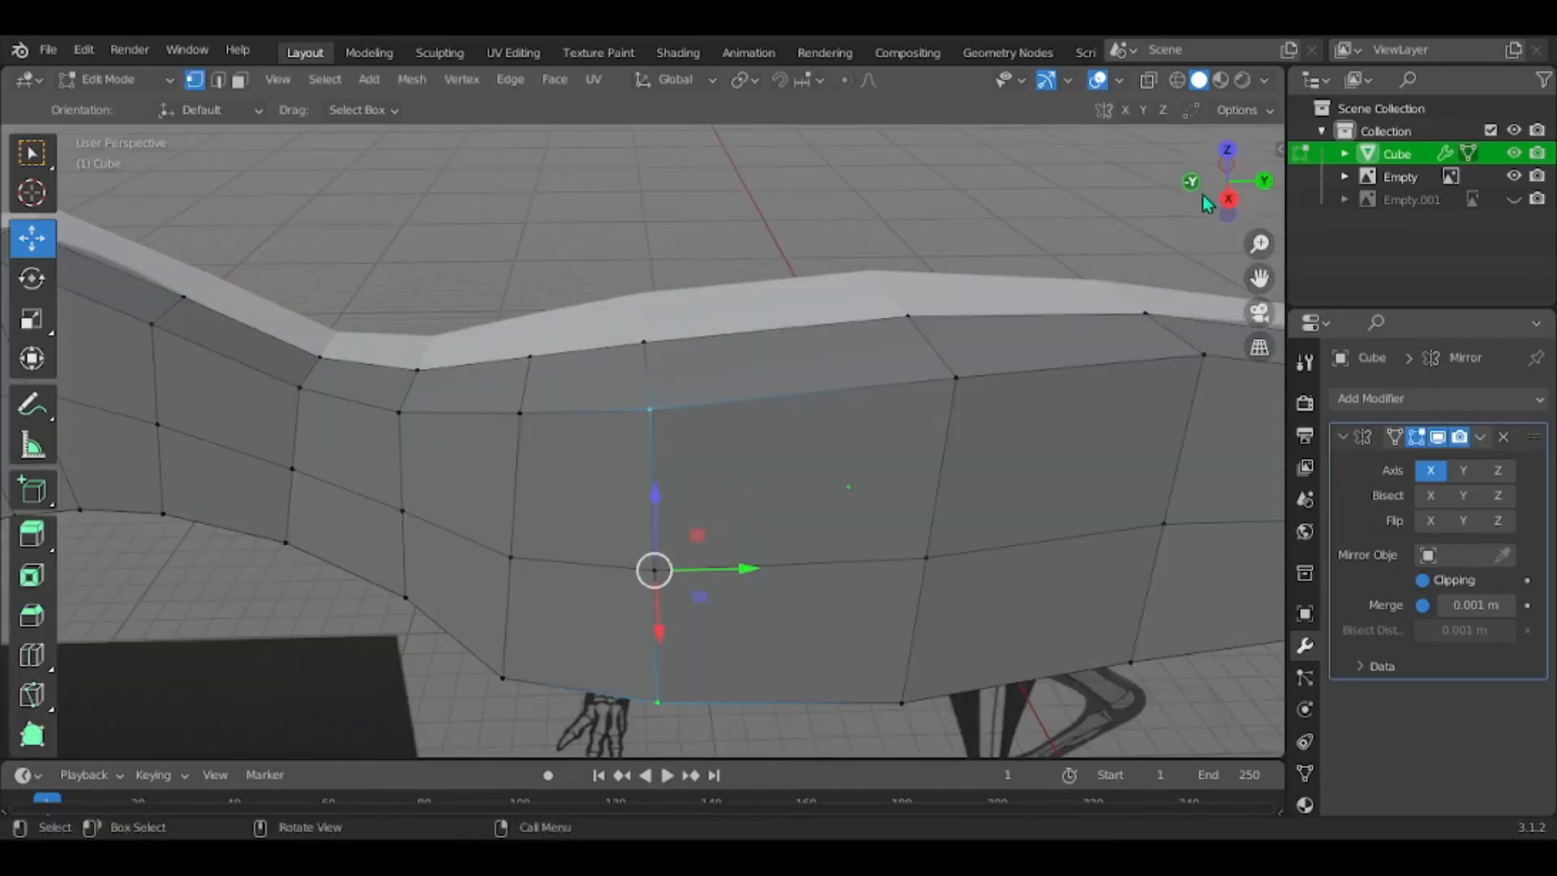
key("Tab")
middle_click_drag(730, 348, 787, 381)
scroll(946, 305, "down", 5)
key("Tab")
scroll(787, 382, "up", 4)
Scale down the upper and lower side vertices of the chest edge loop in the right orthographic view
left_click(777, 641)
scroll(777, 640, "down", 5)
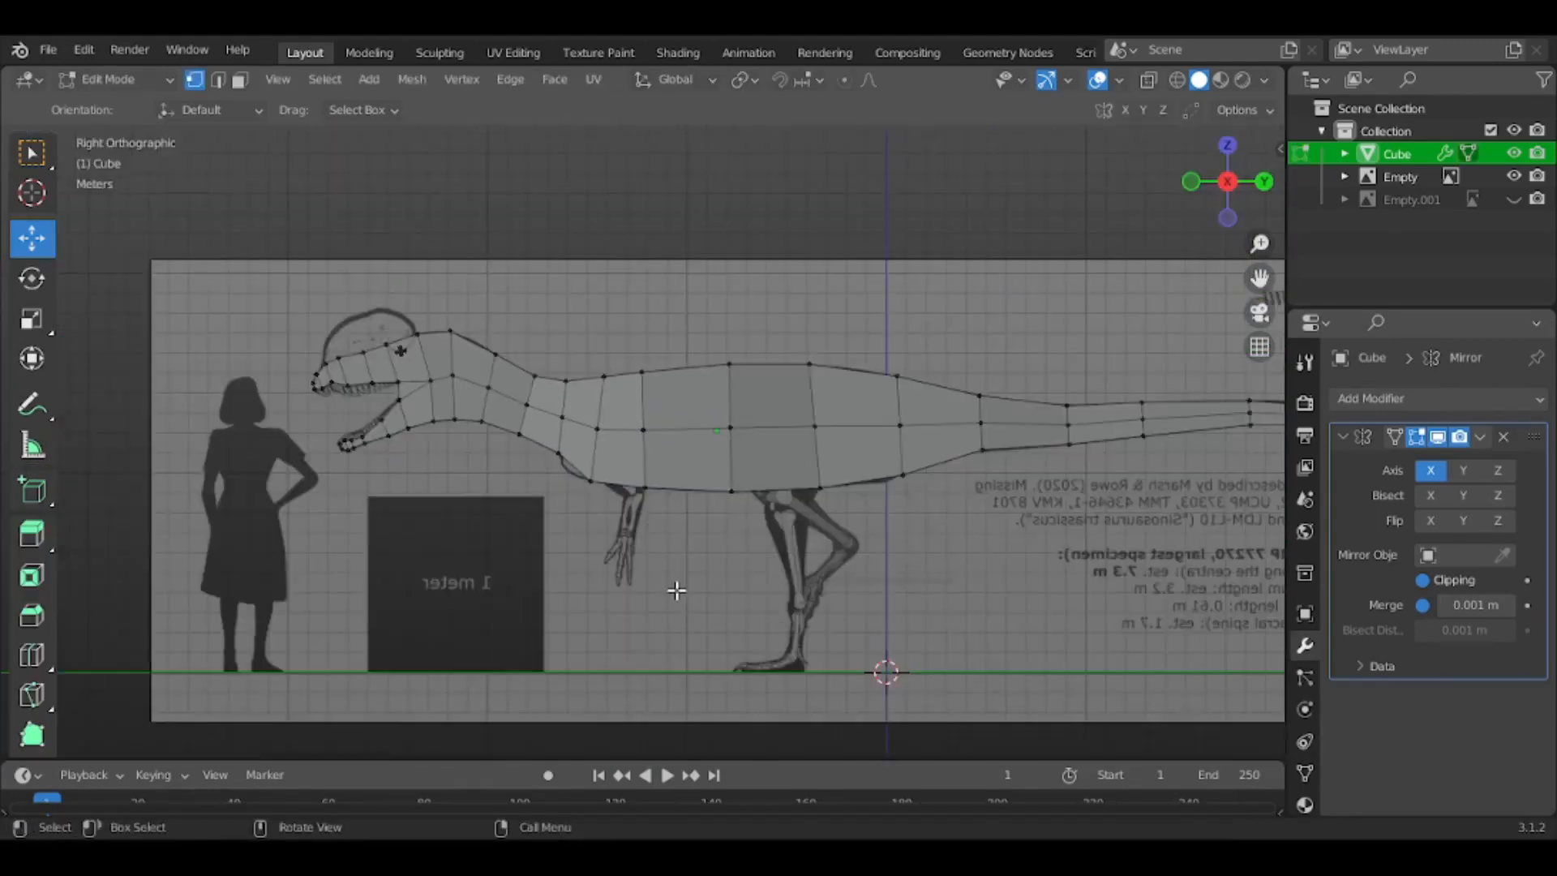
scroll(678, 591, "up", 4)
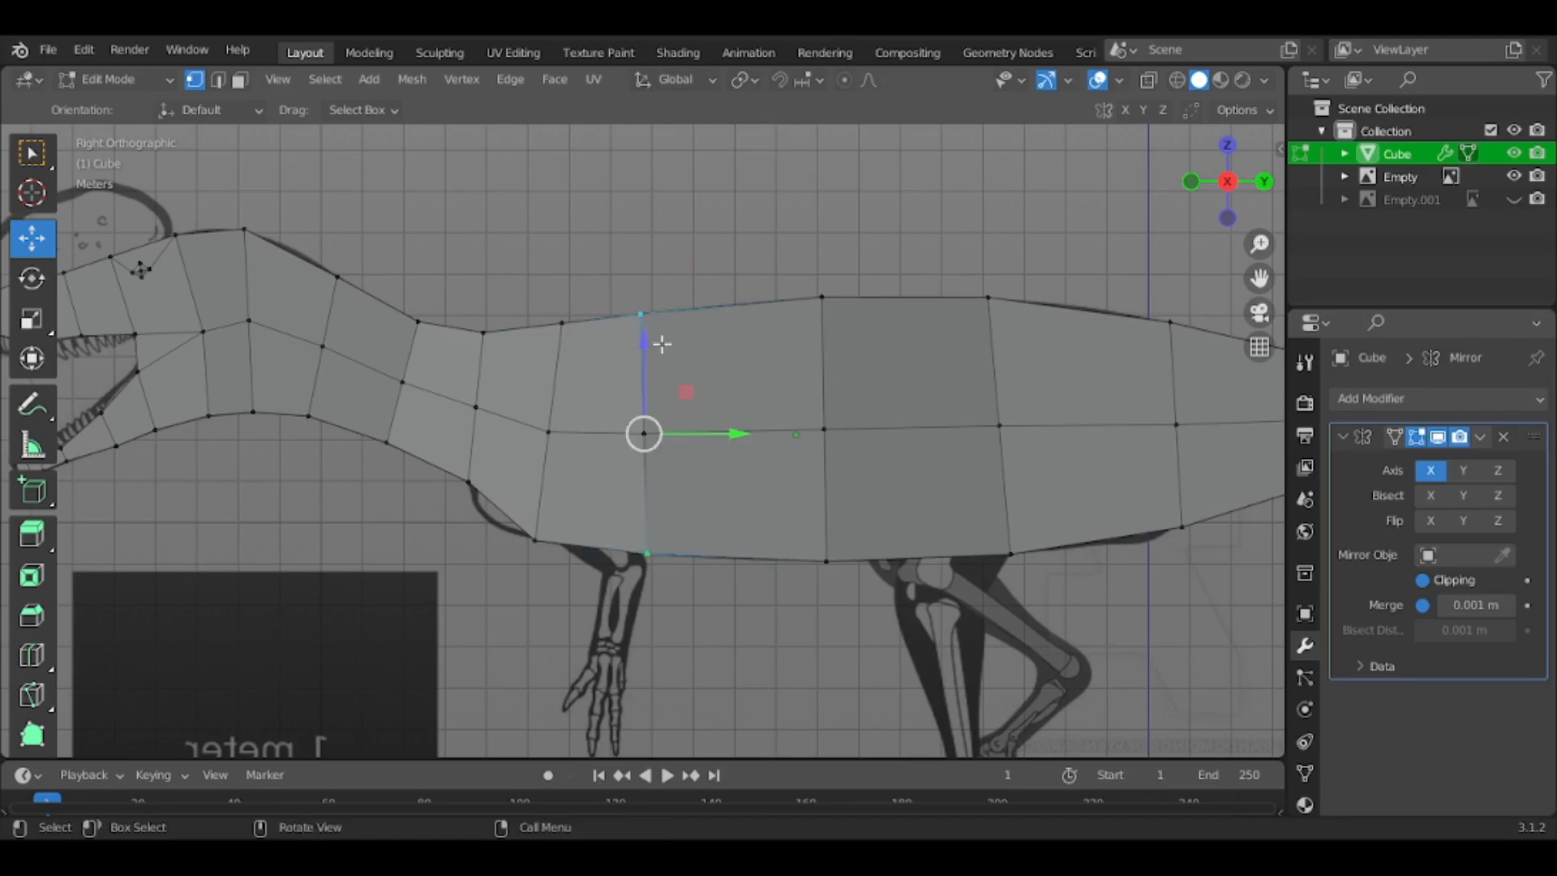
scroll(662, 344, "down", 3)
middle_click_drag(668, 351, 753, 424)
scroll(753, 424, "up", 4)
left_click(1256, 191)
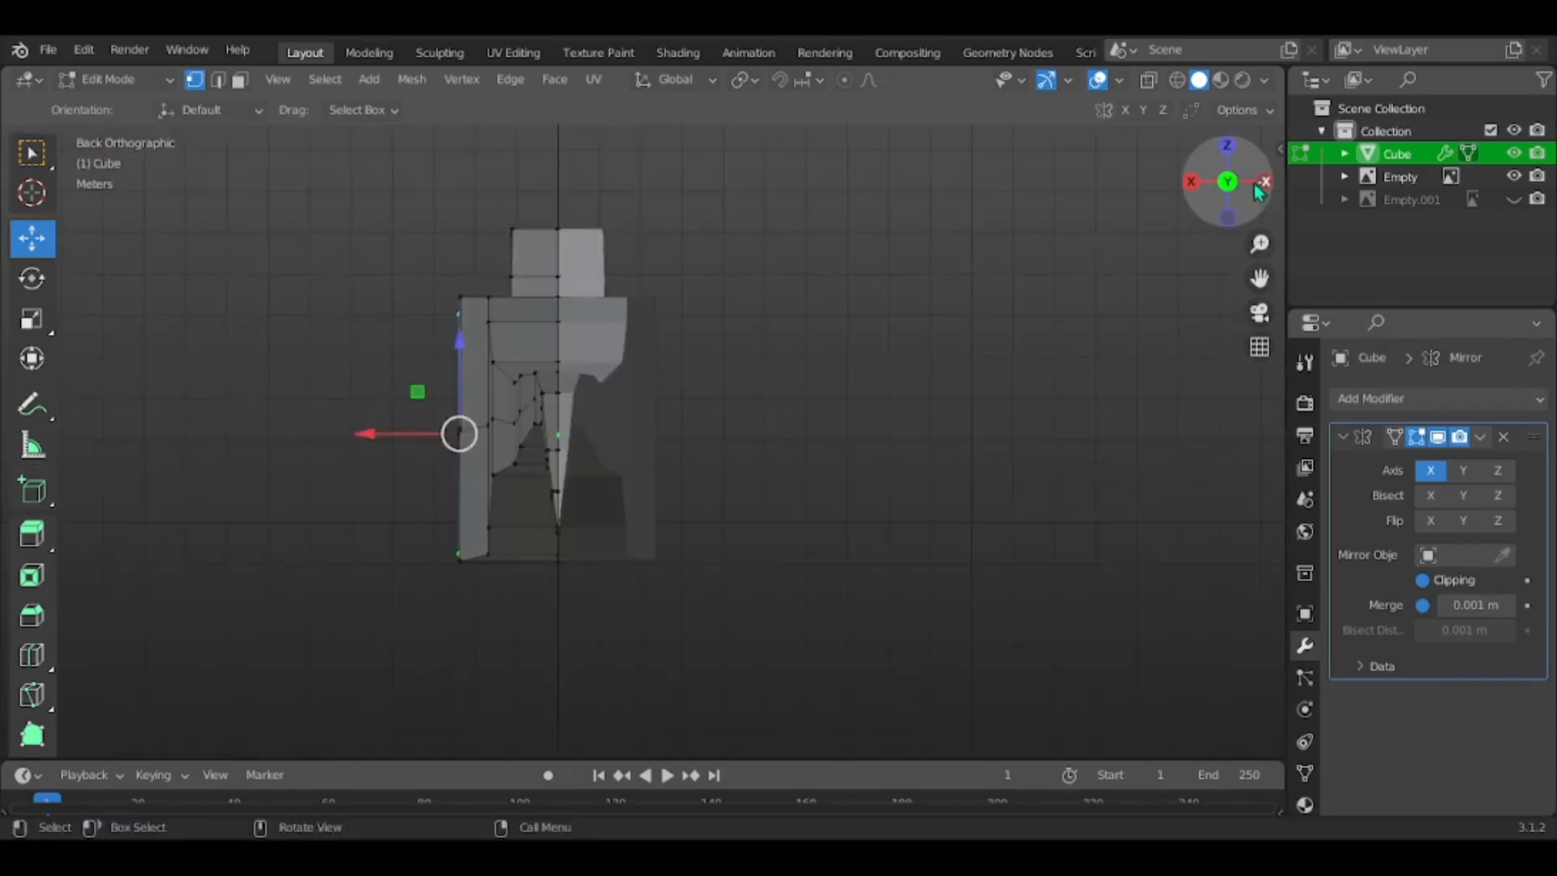
scroll(1099, 237, "up", 4)
key("s")
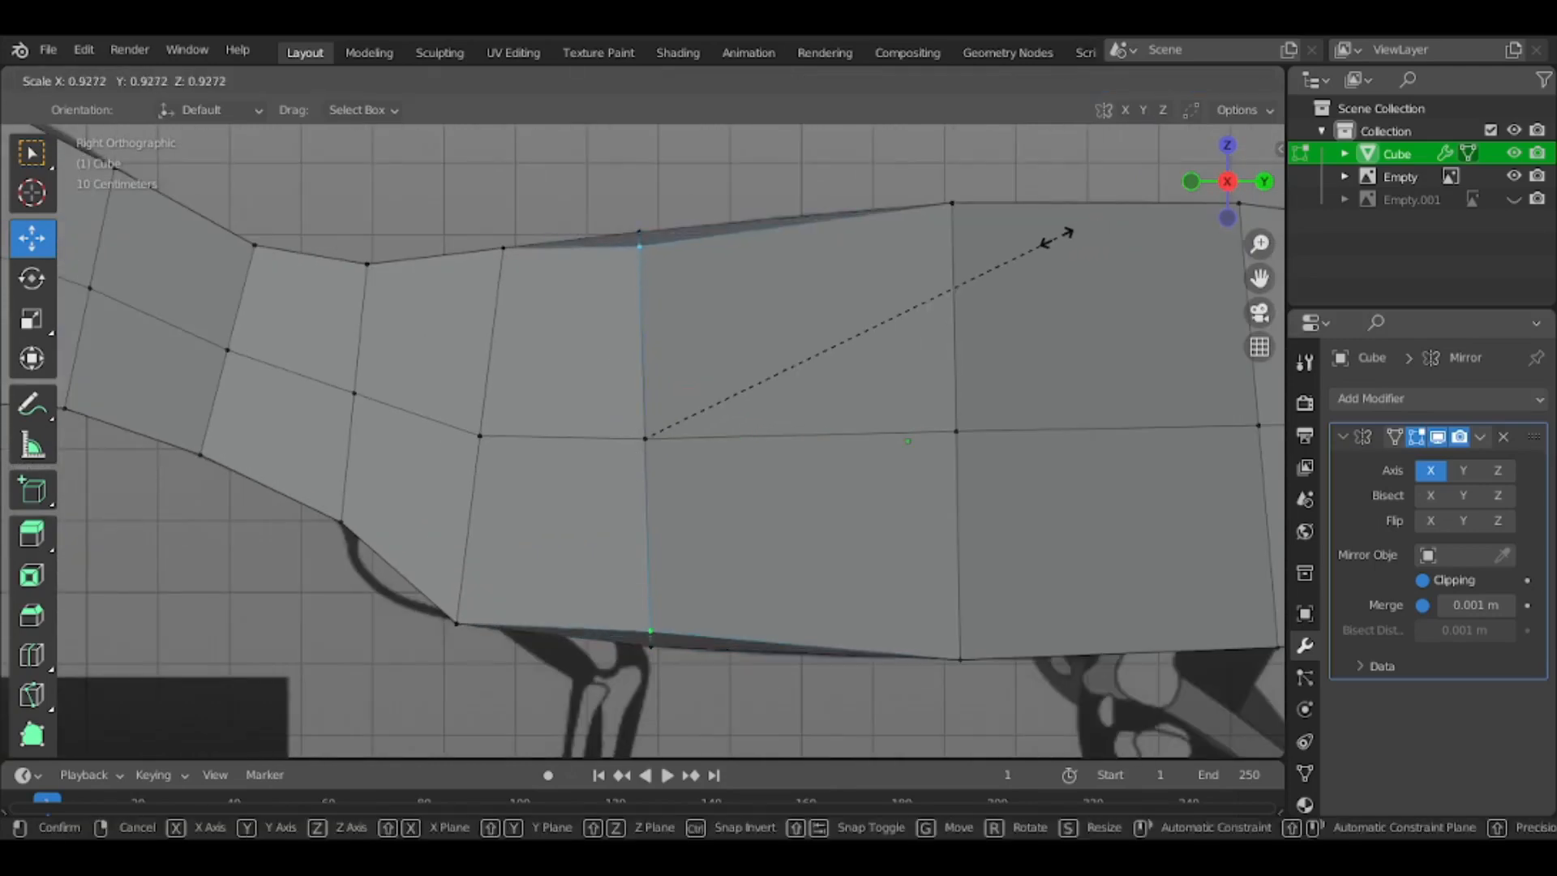
left_click(999, 268)
Move the scaled chest vertices along X to round the torso and check the form from the side
middle_click_drag(990, 271, 737, 367)
scroll(747, 410, "down", 4)
key("g")
key("x")
left_click(489, 557)
key("Tab")
key("Tab")
key("Tab")
middle_click_drag(794, 611, 1158, 256)
left_click(1222, 194)
key("Tab")
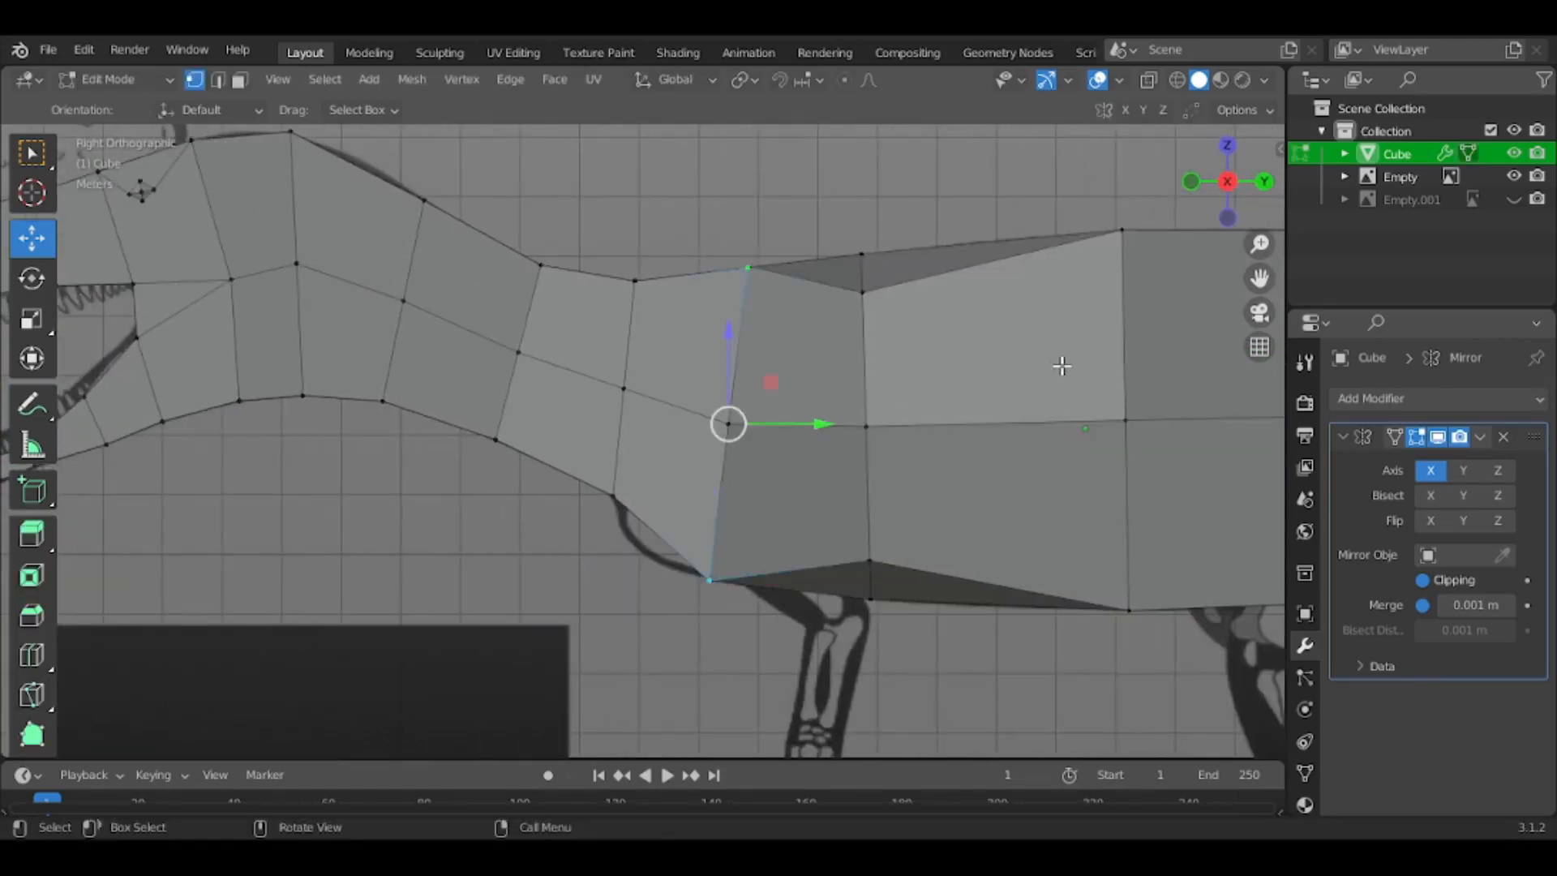
Scale the upper and lower side vertices of the shoulder loop and the neck-base loop toward each other
key("s")
left_click(896, 382)
middle_click_drag(896, 382, 982, 484, "shift")
key("alt+a")
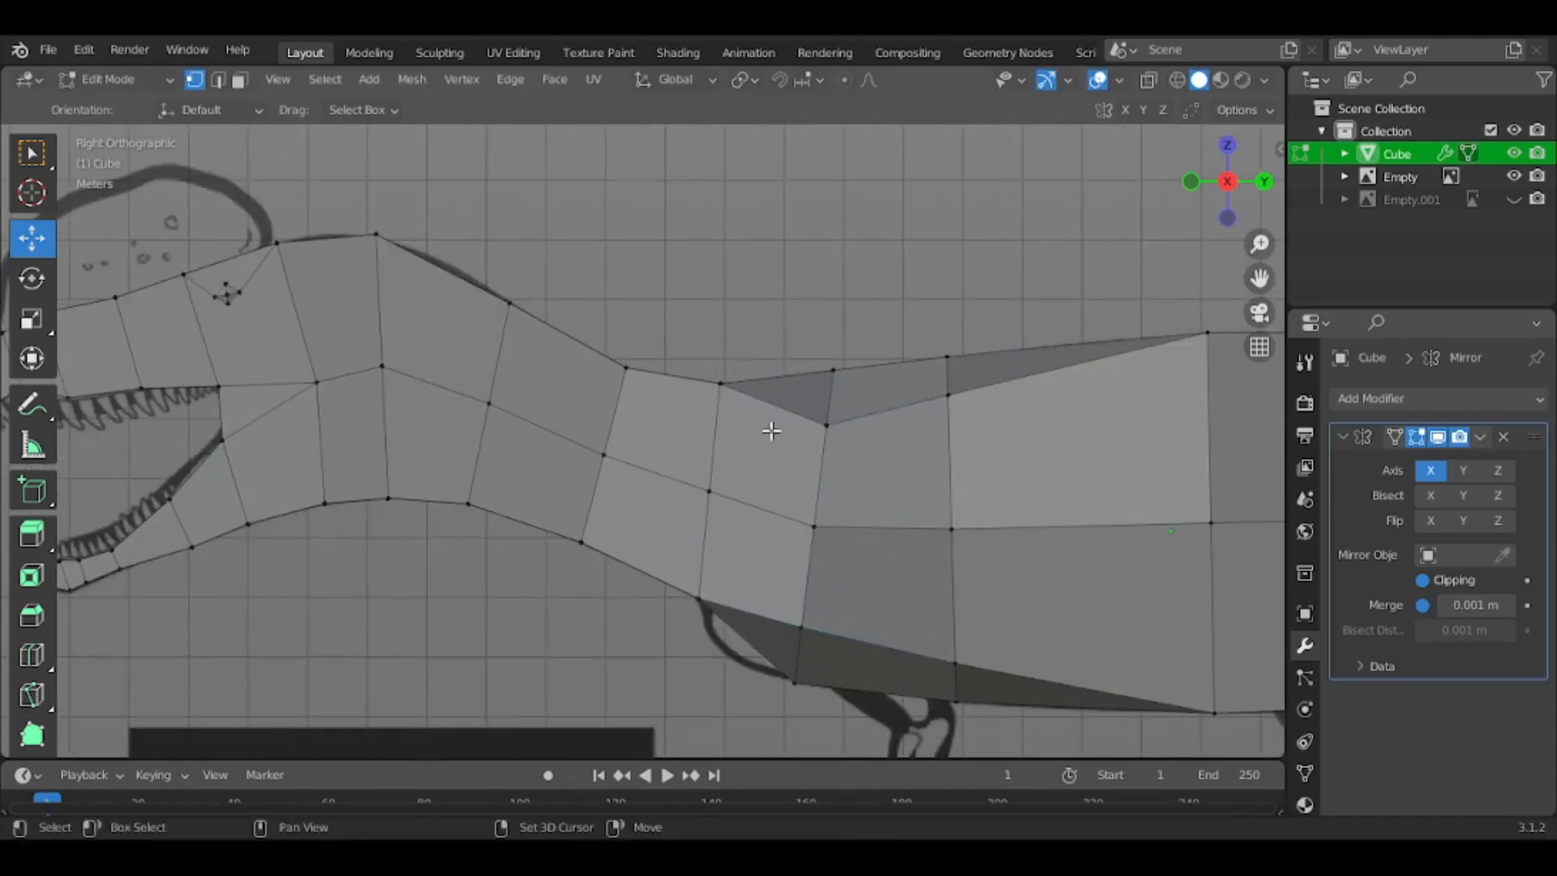
key("s")
left_click(806, 464)
Scale down the upper and lower side vertex pairs of the next two neck loops toward the head
left_click(581, 542)
left_click(626, 367, "shift")
key("s")
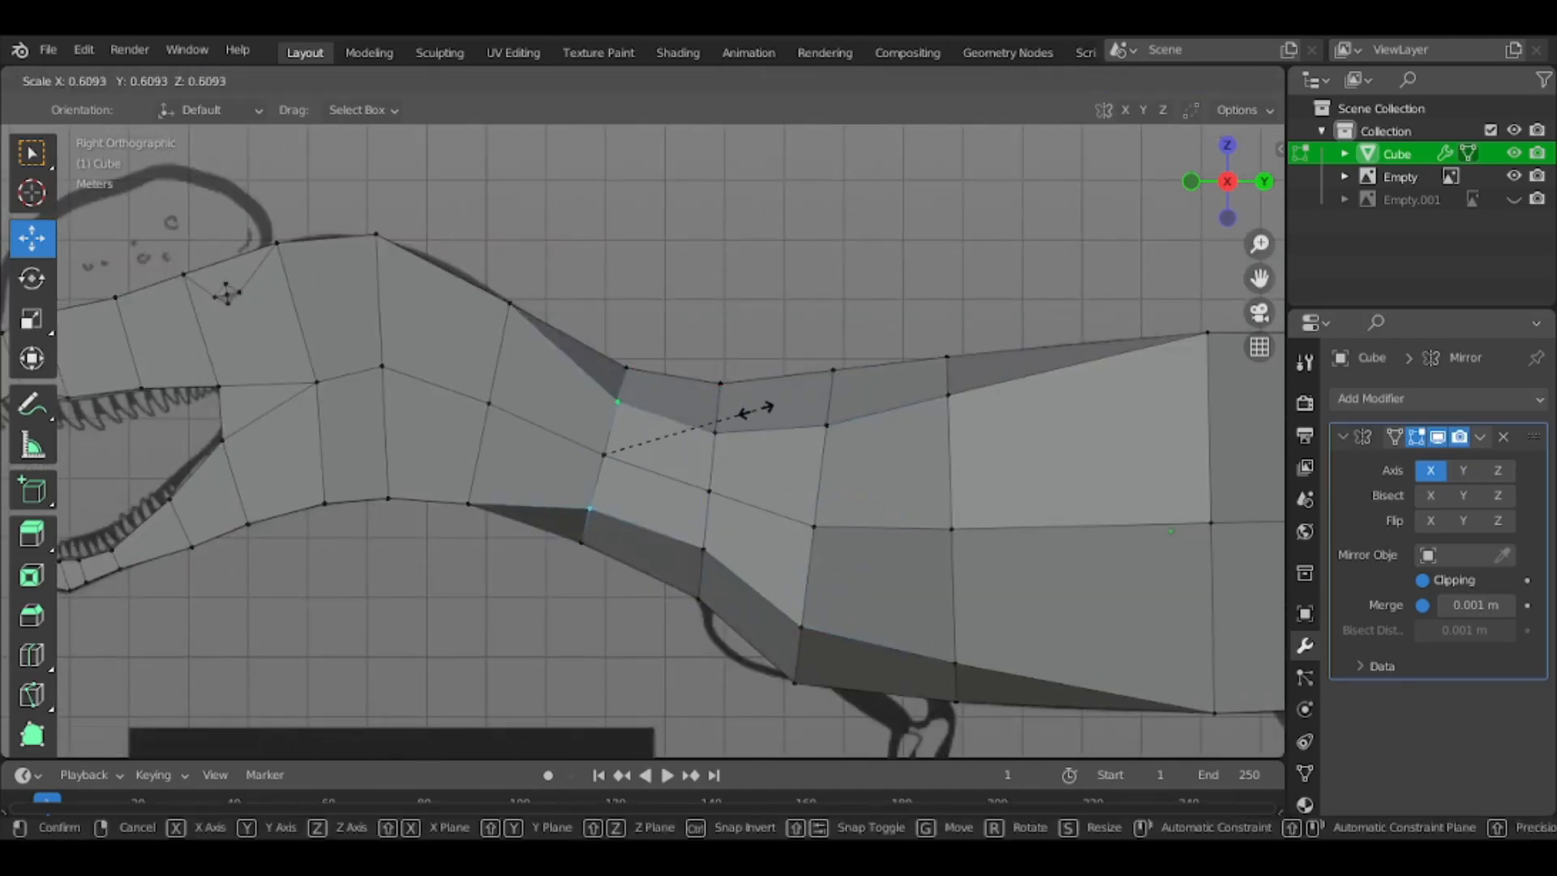
left_click(722, 422)
middle_click_drag(555, 475, 673, 486, "shift")
key("s")
left_click(691, 351)
Scale down the upper and lower side vertex pairs of the two loops at the back of the head
left_click(505, 509)
left_click(493, 244, "shift")
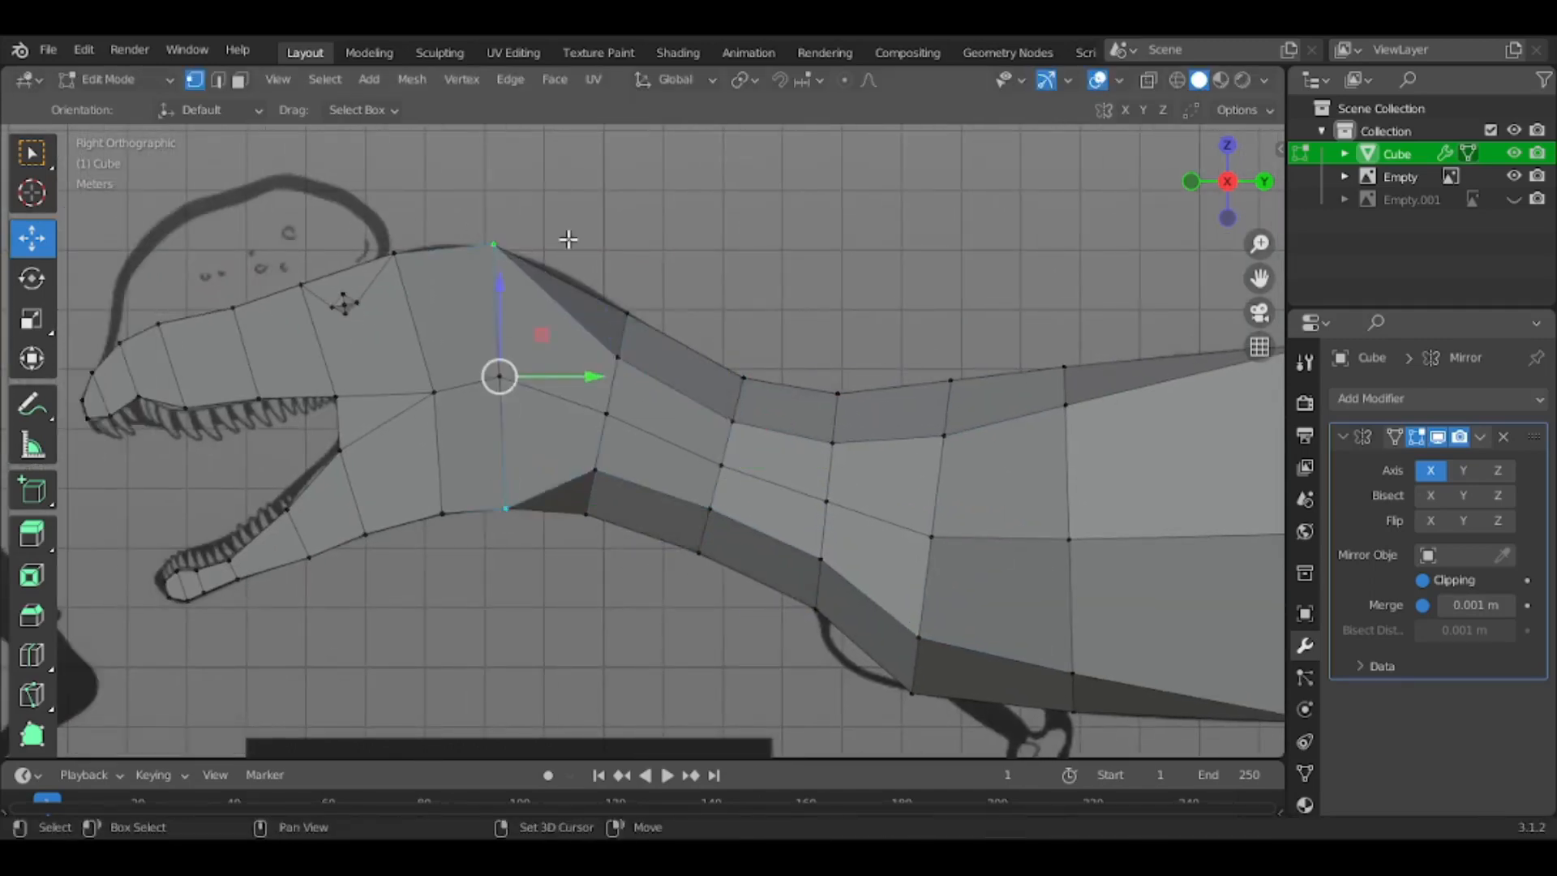
key("s")
left_click(638, 290)
left_click(415, 258, "shift")
key("s")
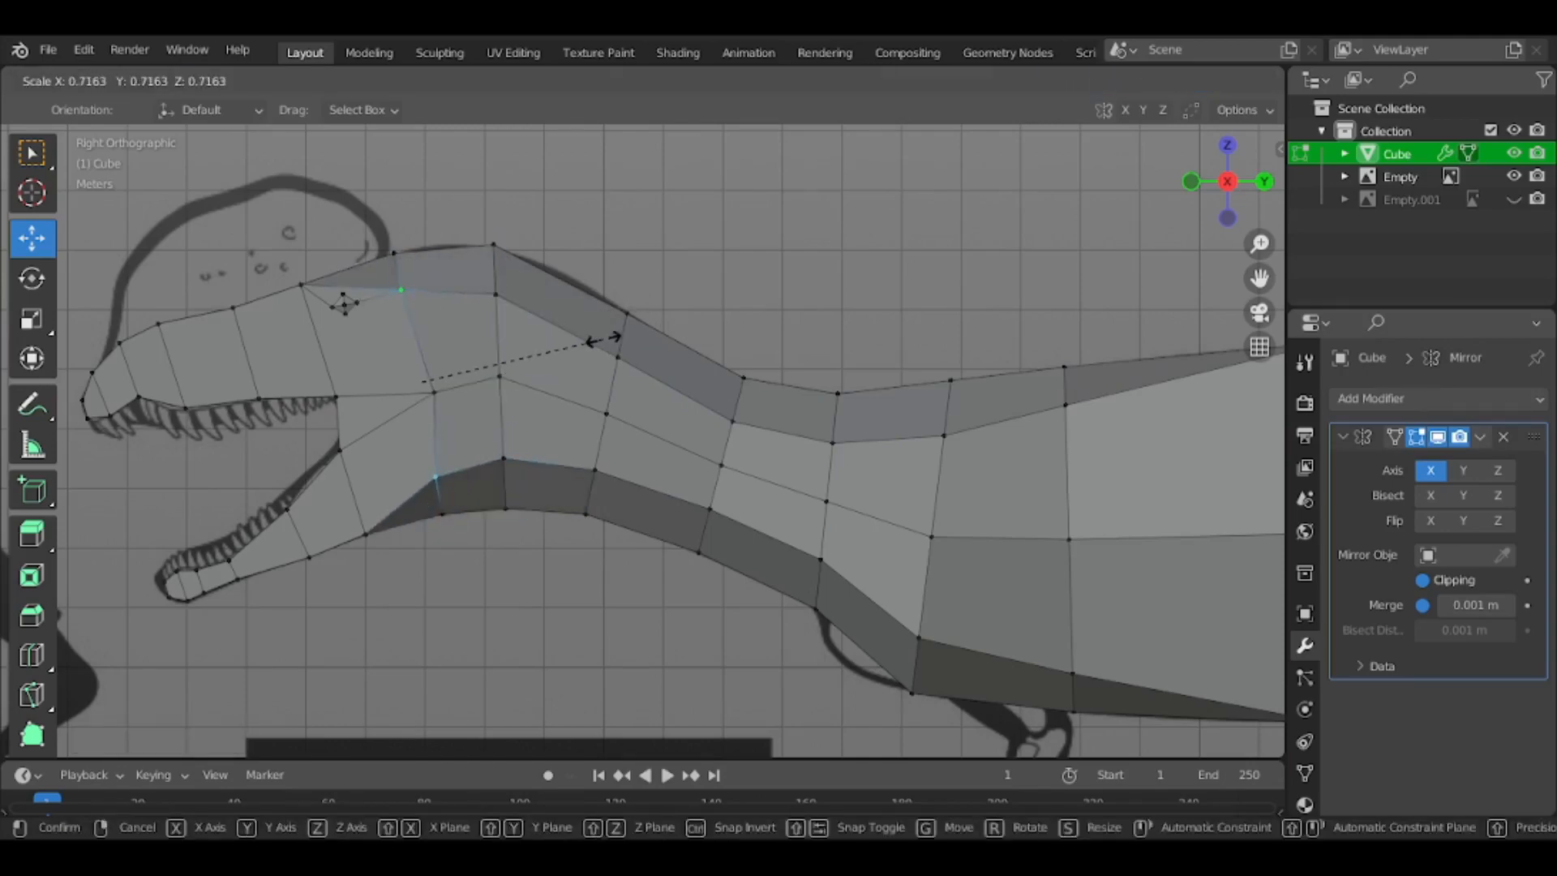
left_click(603, 339)
Move the upper and lower side vertices at the back of the head and upper neck inward along X
middle_click_drag(603, 339, 719, 515)
left_click_drag(769, 632, 727, 612)
left_click(741, 604)
left_click(748, 438, "shift")
left_click_drag(820, 560, 787, 546)
Move the remaining neck vertex pairs inward toward the shoulders and leave Edit Mode to review the rounded neck
left_click(792, 555)
left_click(814, 435, "shift")
mouse_move(884, 525)
left_mouse_down()
mouse_move(850, 513)
mouse_move(889, 507)
left_mouse_up()
left_click(837, 521)
left_click(857, 438, "shift")
left_click(890, 509)
left_click(929, 515)
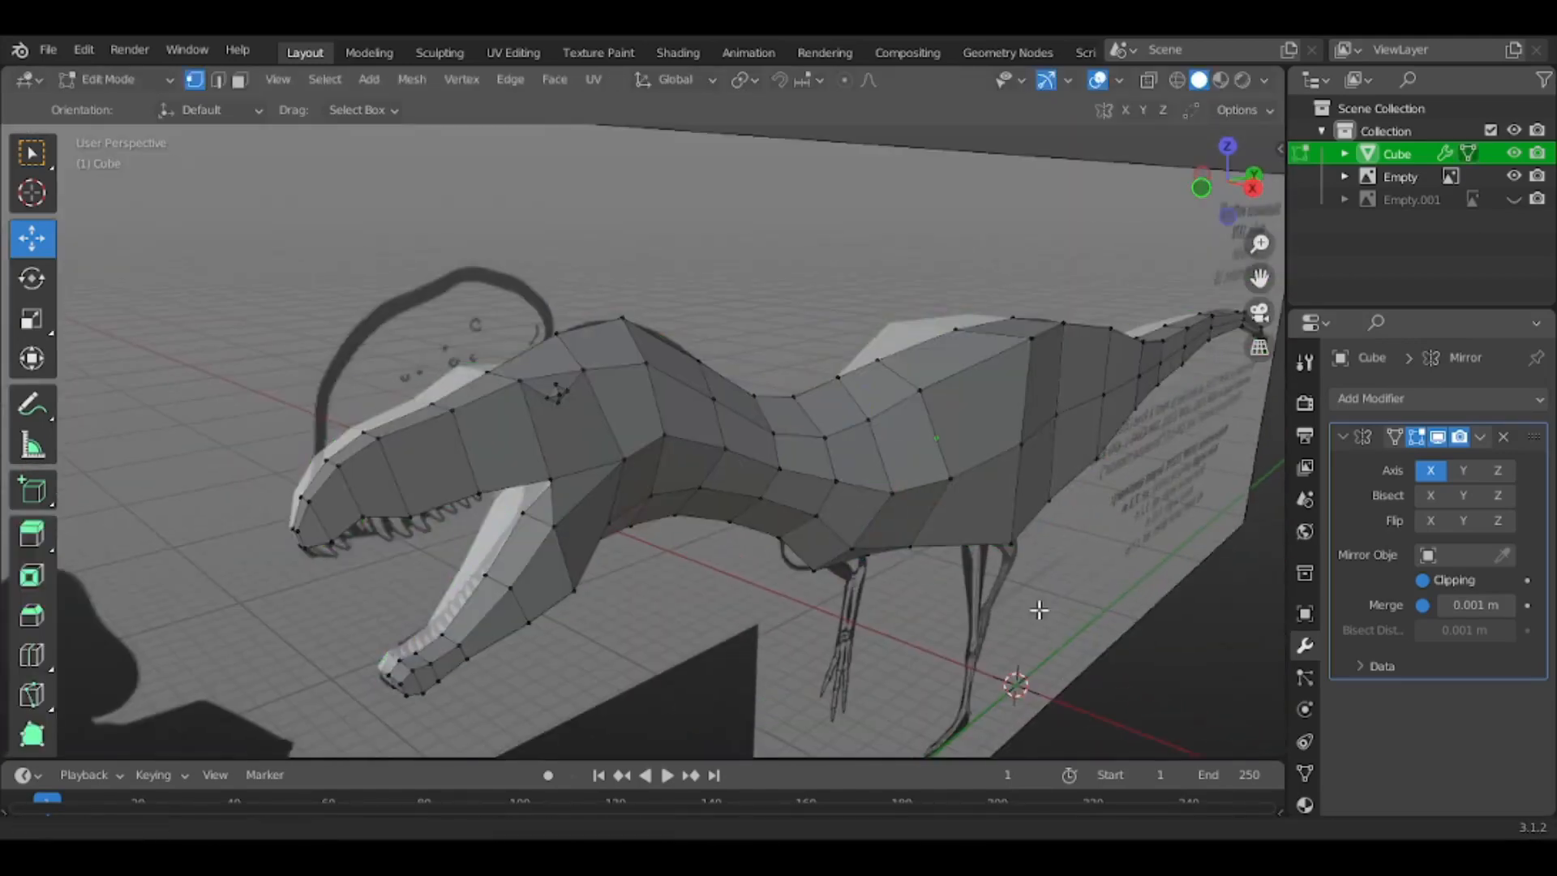
middle_click_drag(1039, 609, 1009, 445)
key("Tab")
scroll(952, 518, "down", 3)
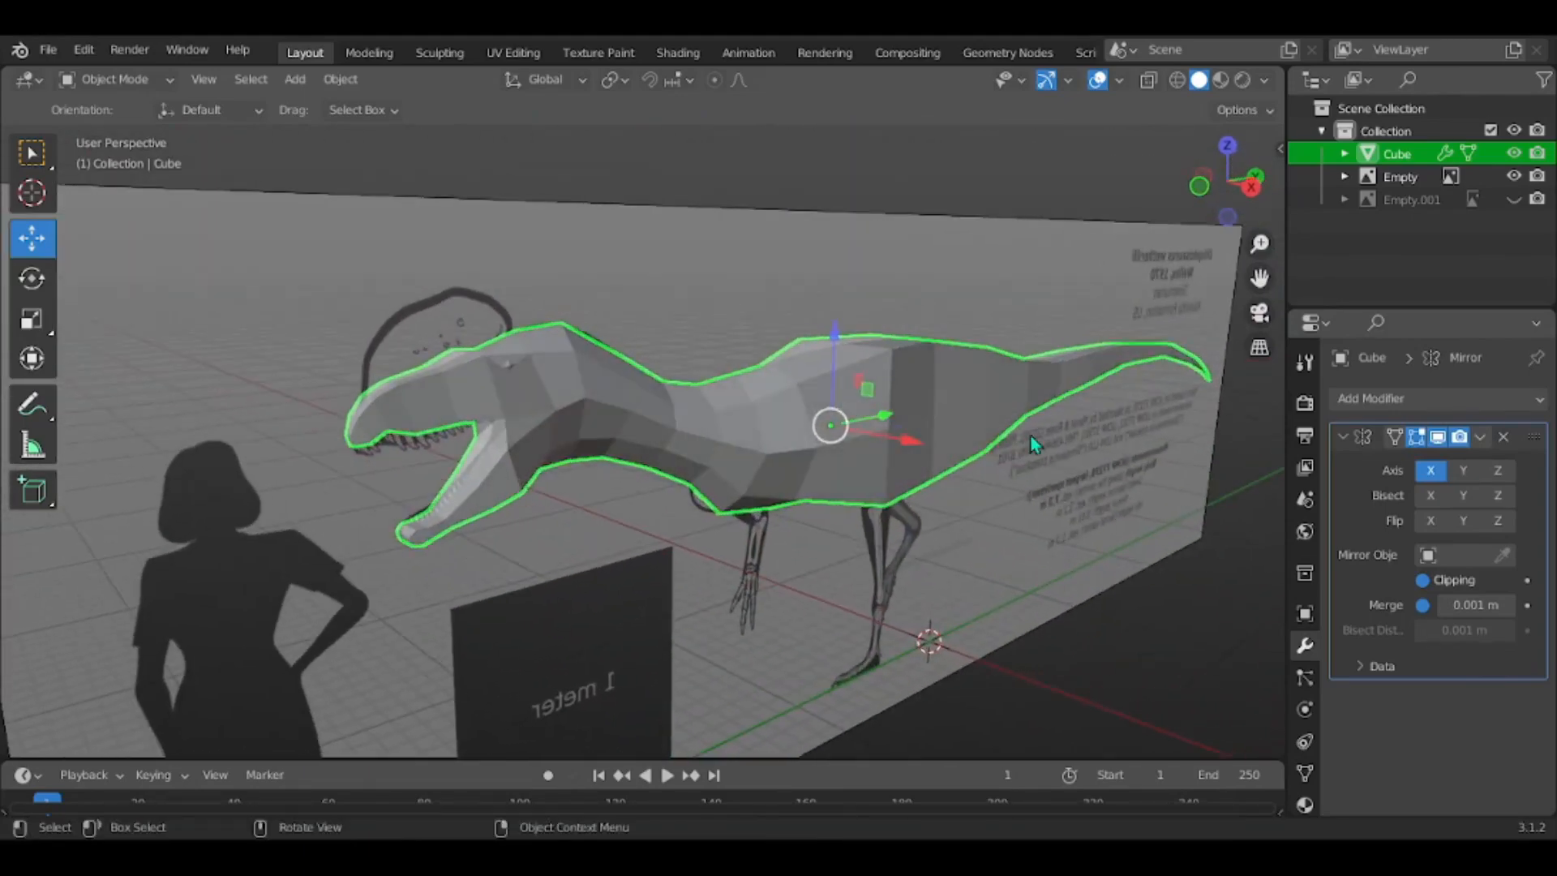
Examine the rounded head, neck and shoulders from several angles in Object Mode
scroll(759, 496, "up", 2)
scroll(758, 496, "up", 4)
scroll(497, 486, "down", 4)
middle_click_drag(497, 486, 564, 356)
key("Tab")
key("Tab")
scroll(648, 493, "up", 2)
middle_click_drag(977, 352, 594, 396, "shift")
key("Tab")
key("Tab")
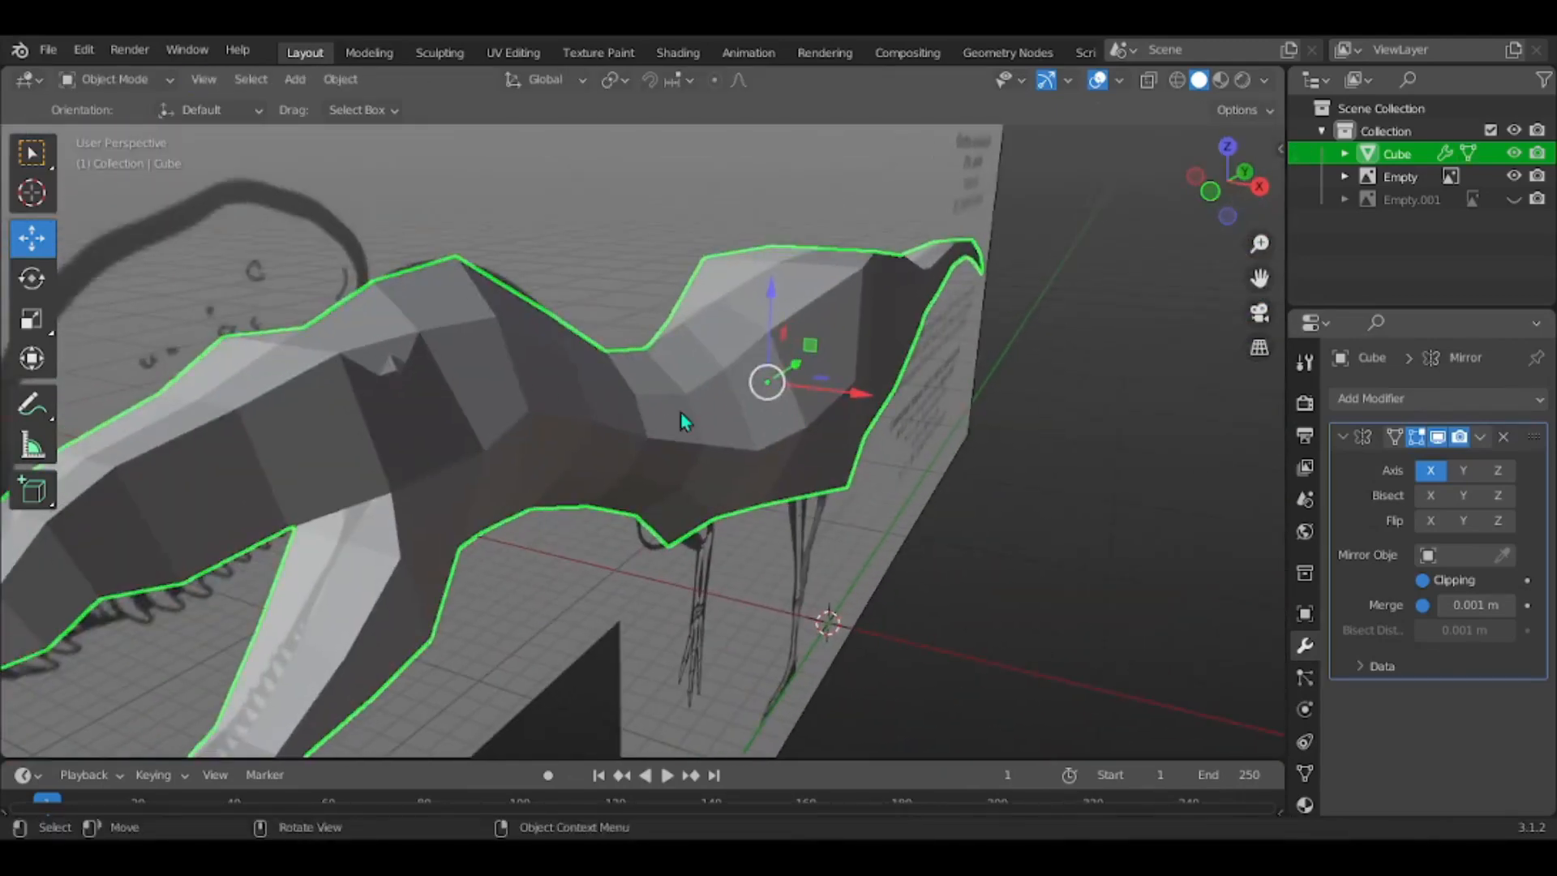
middle_click_drag(681, 356, 834, 392)
Reposition an upper side vertex of the snout in Edit Mode and move it inward along X
key("Tab")
left_click(1240, 185)
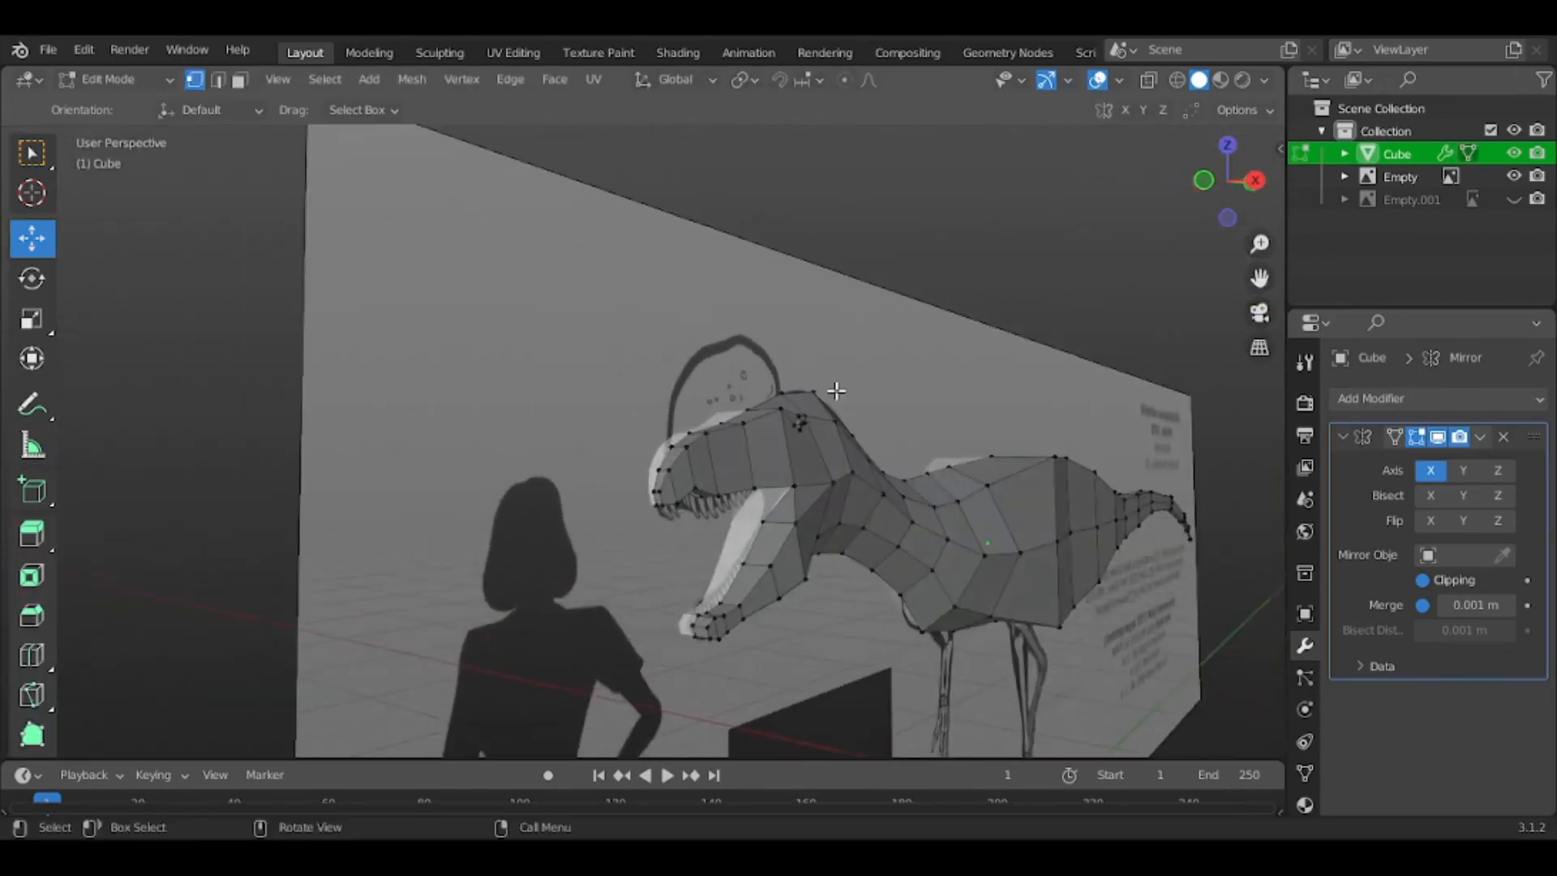
scroll(879, 476, "up", 4)
middle_click_drag(880, 476, 765, 459, "shift")
left_click(587, 443)
key("g")
left_click(661, 491)
left_click_drag(771, 438, 752, 441)
key("Tab")
middle_click_drag(932, 455, 889, 476)
key("Tab")
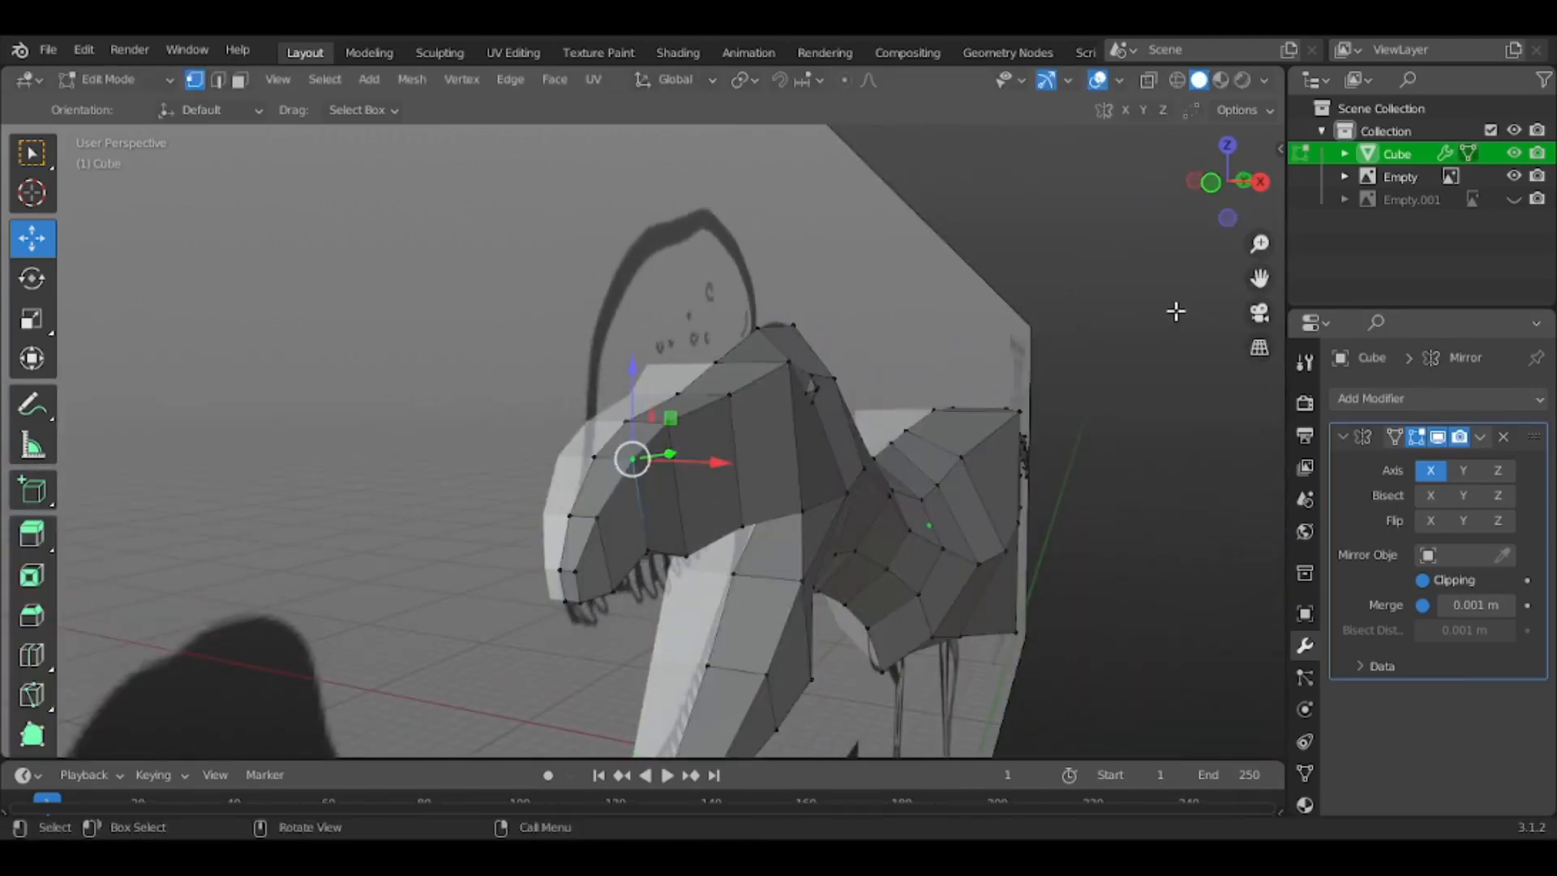
Knife-cut an edge line in side view from the nose tip along the snout's middle to the vertex behind the mouth corner
left_click(1261, 182)
scroll(657, 408, "up", 2)
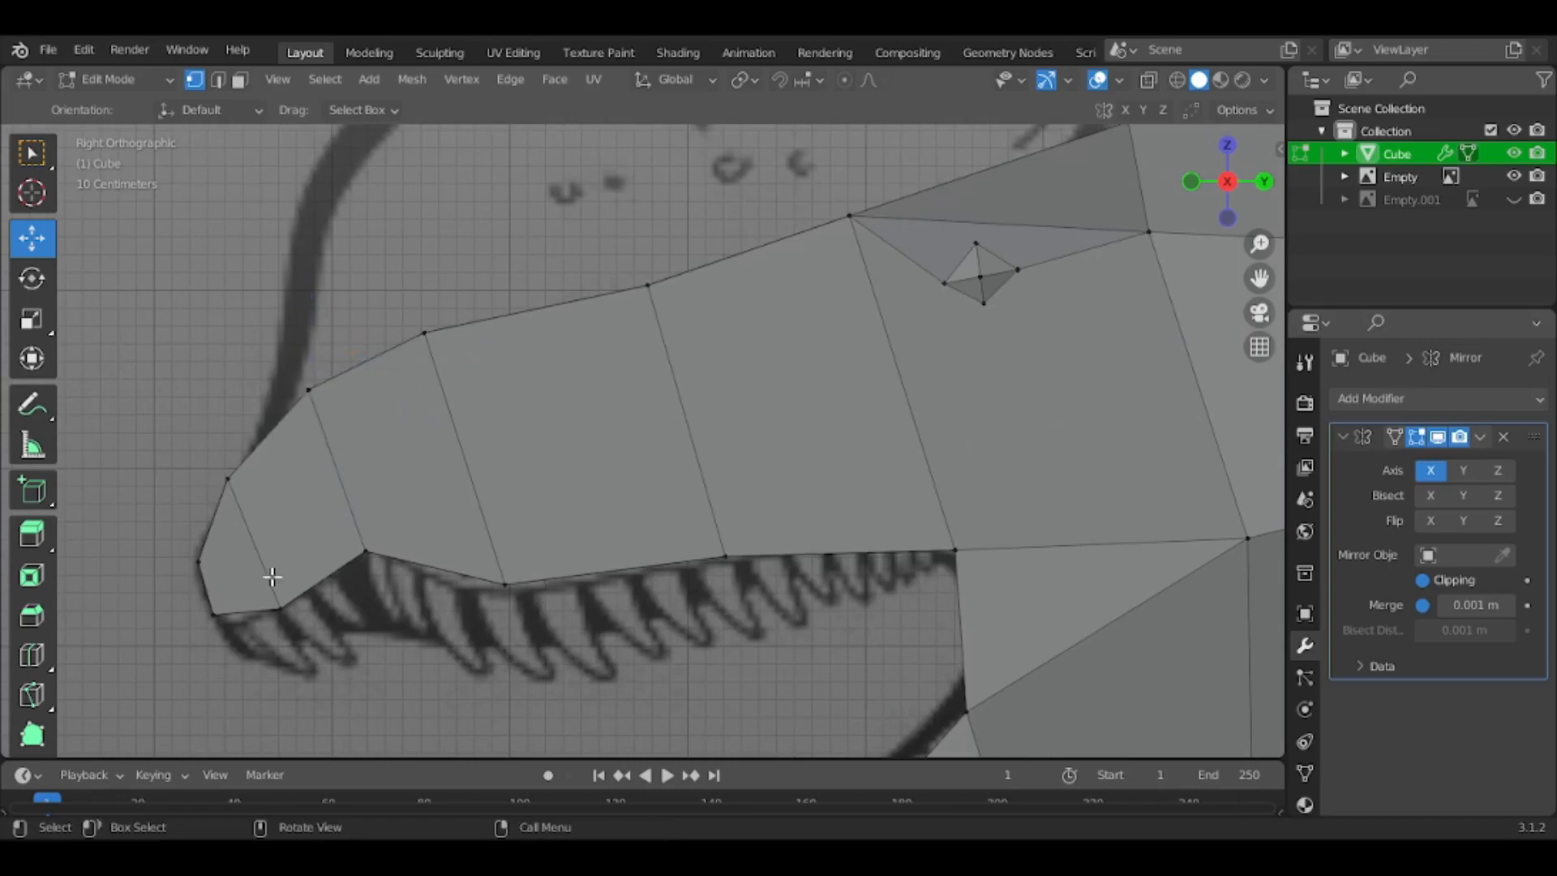
key("k")
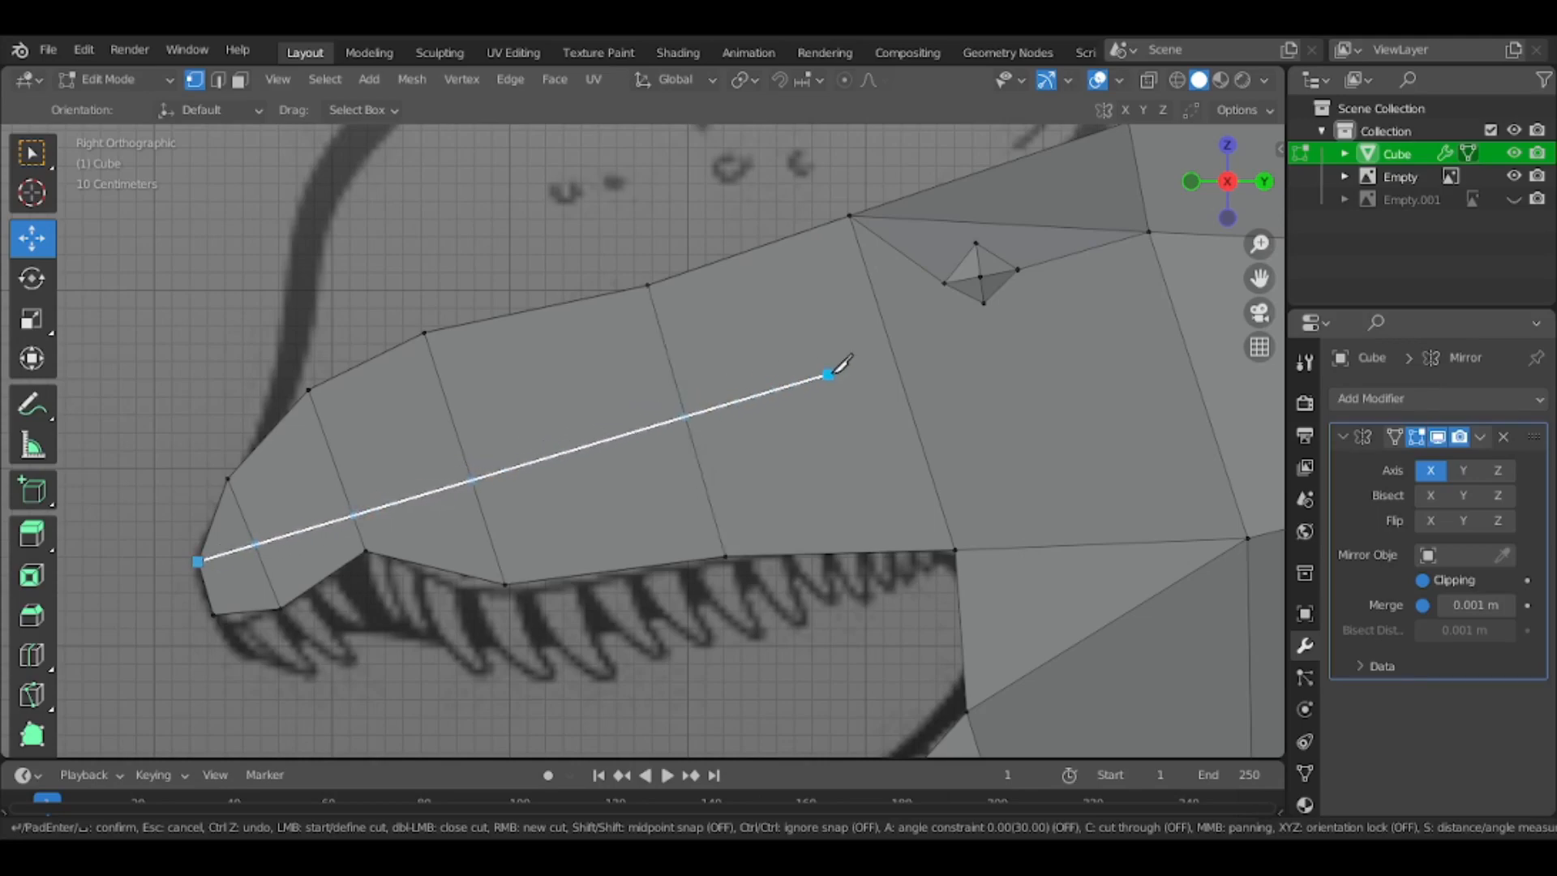
middle_click_drag(1038, 423, 751, 402, "shift")
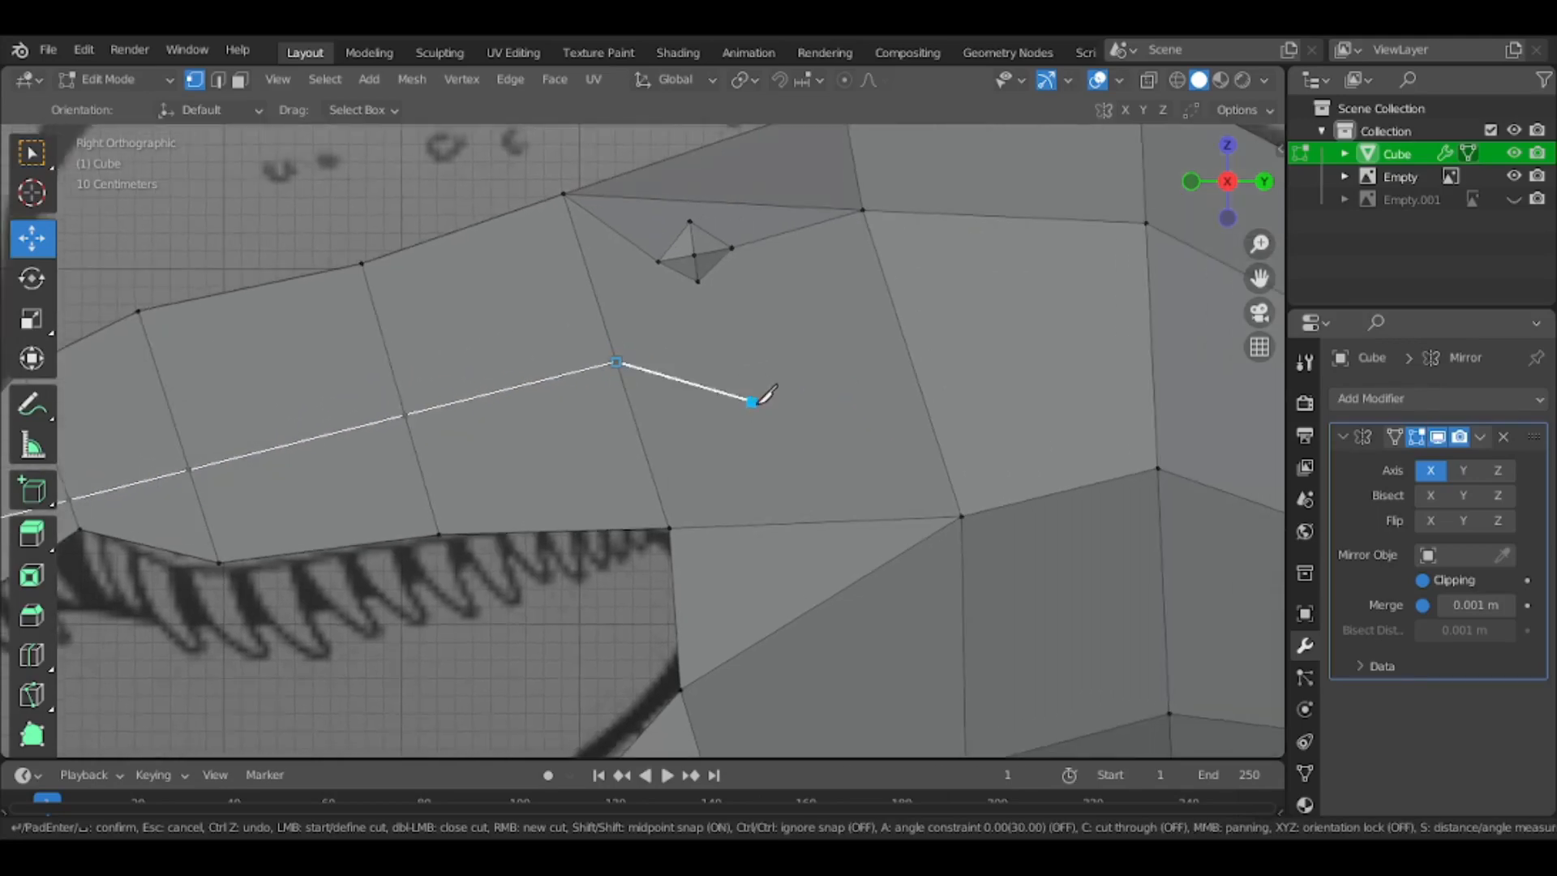
key("Return")
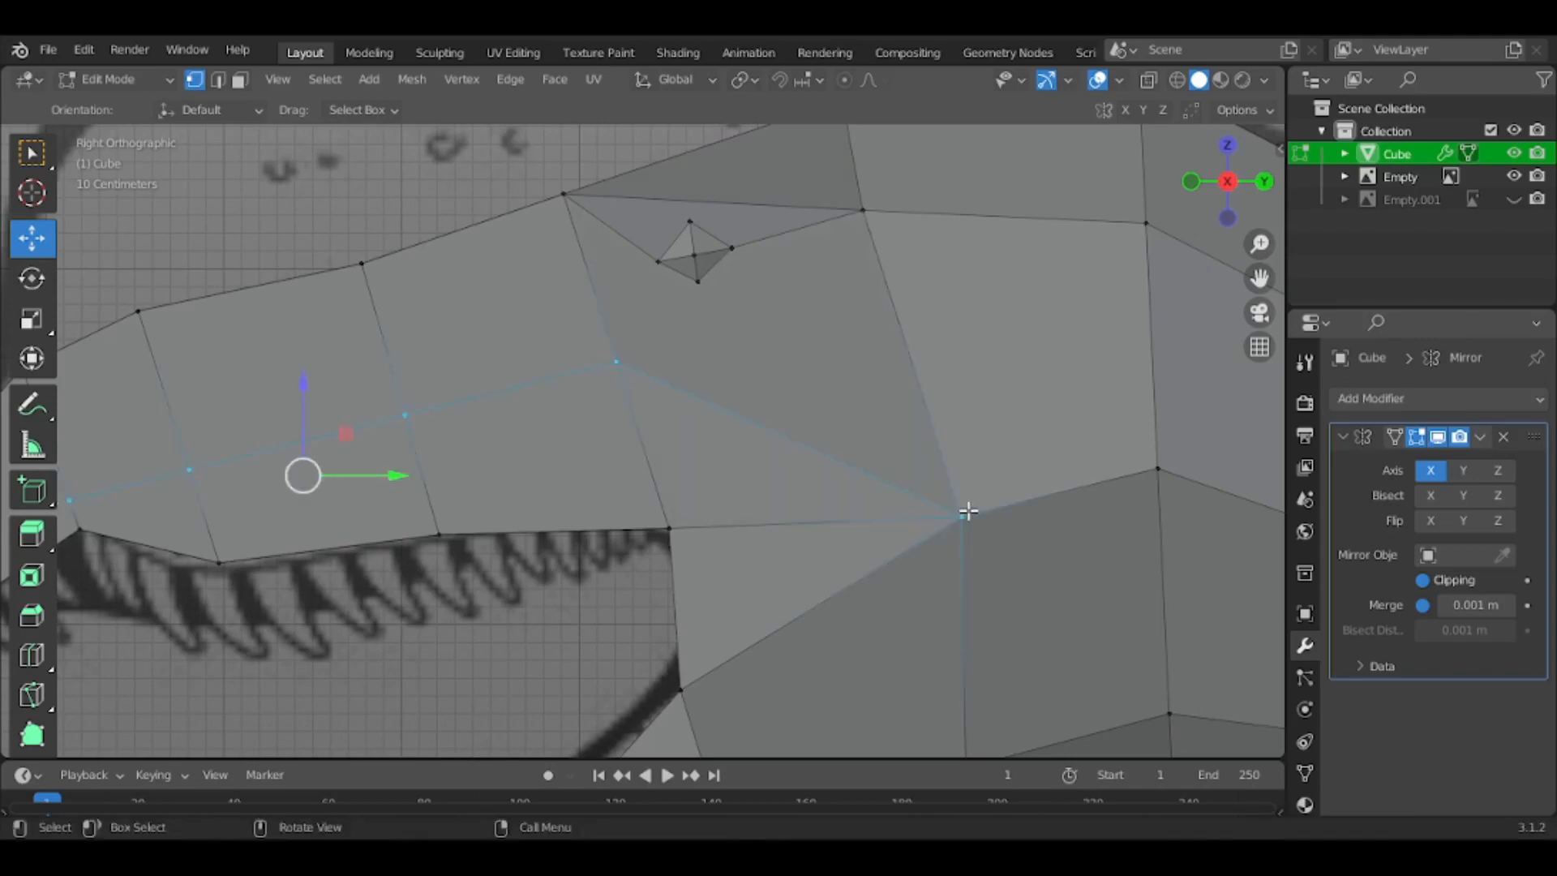
scroll(966, 511, "down", 5)
middle_click_drag(966, 511, 475, 509)
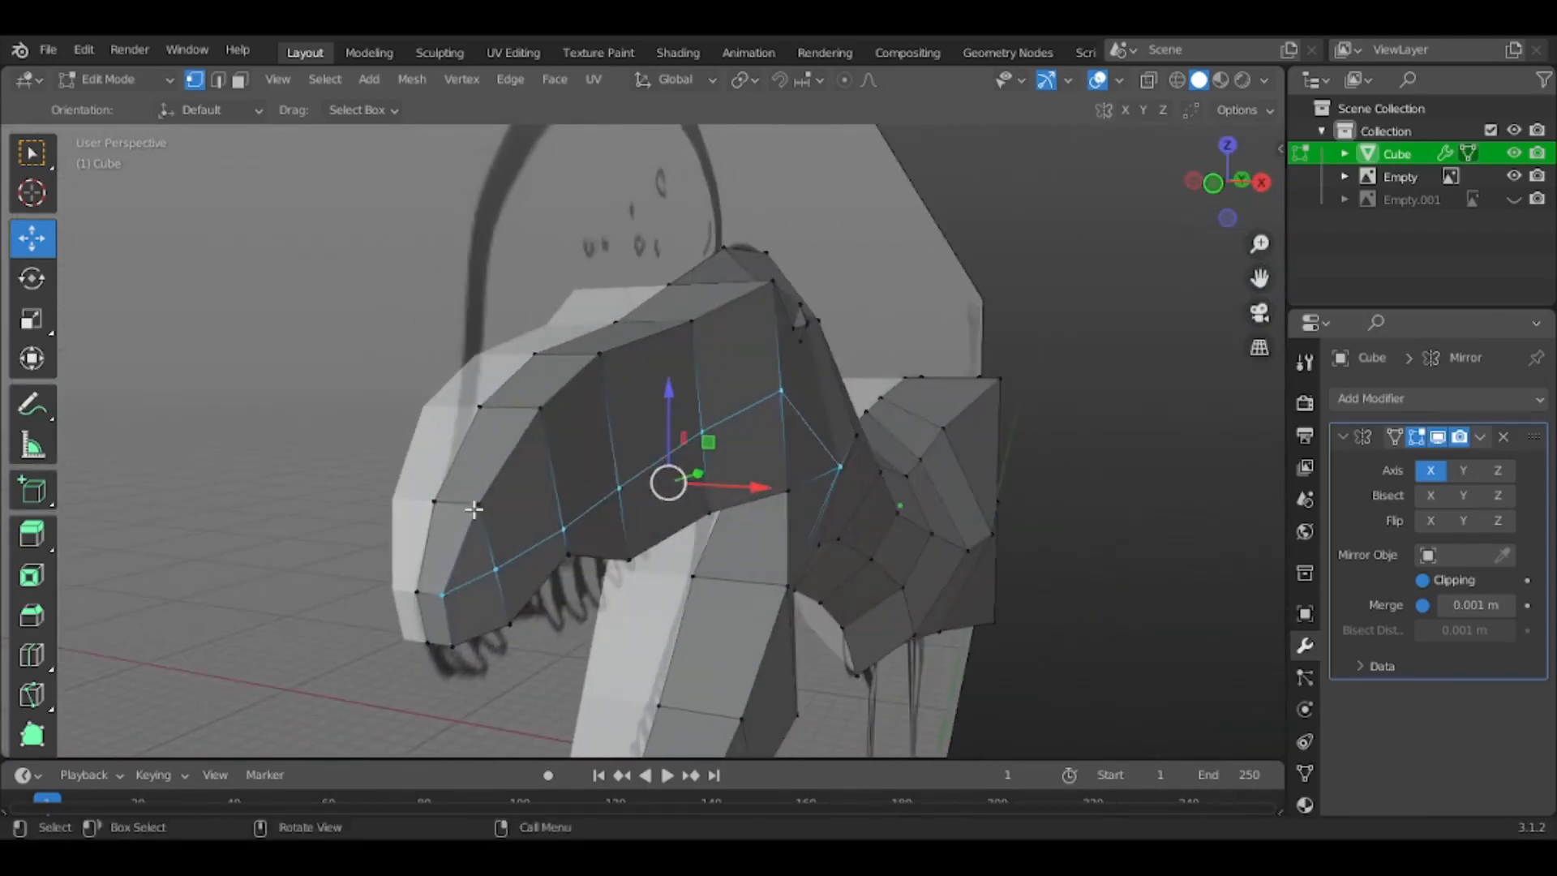
Move the upper, middle and lower side vertices at the snout tip backward in side view to round the nose
left_click(1261, 182)
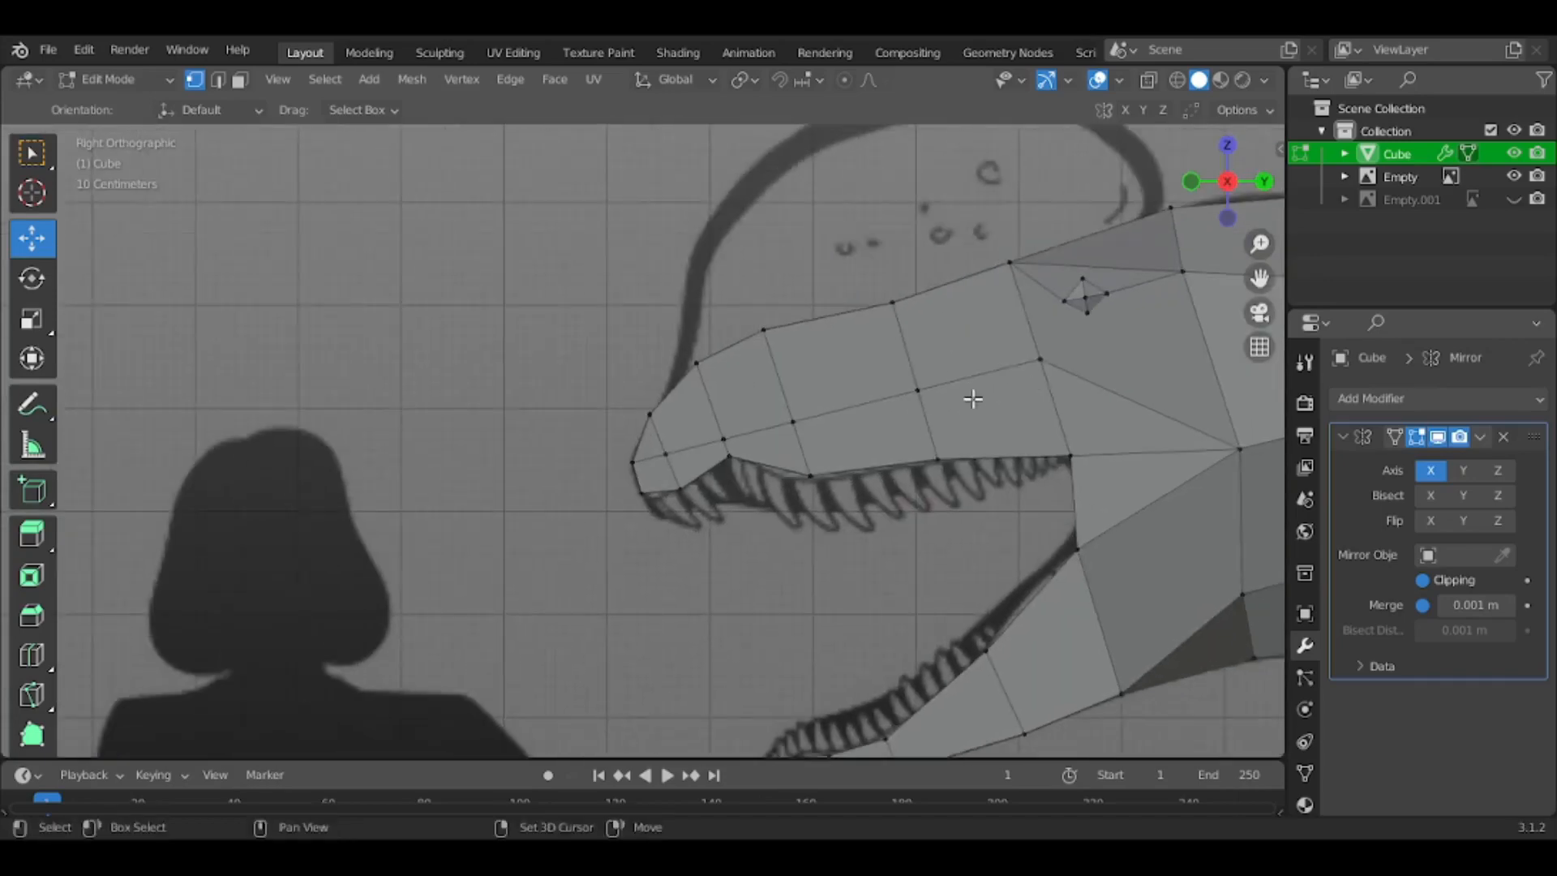
scroll(751, 393, "up", 3)
key("g")
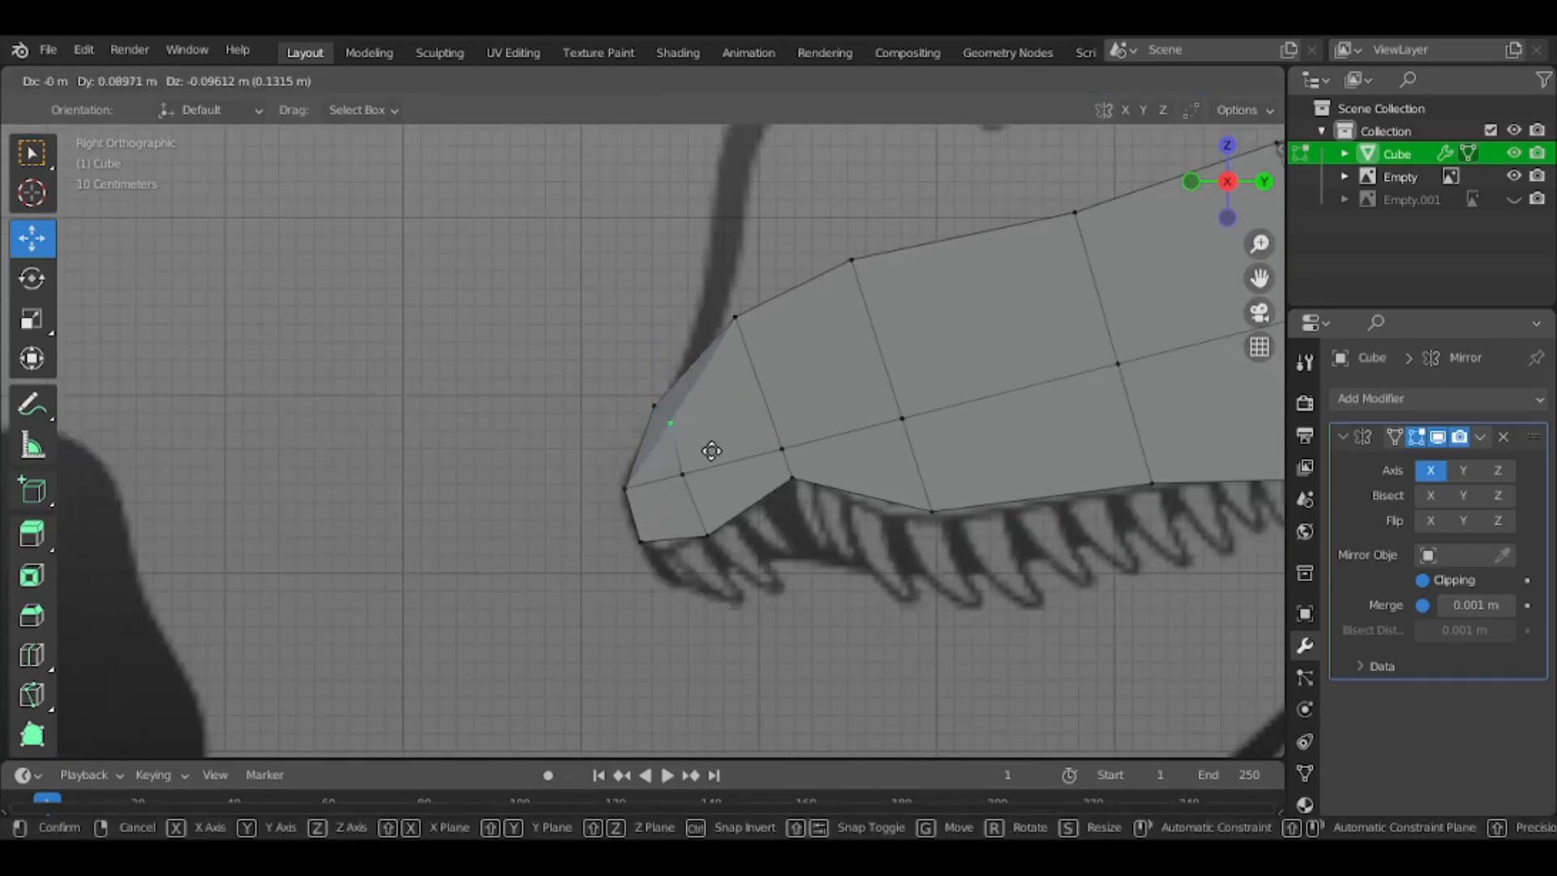
left_click(711, 451)
scroll(698, 462, "up", 2)
left_click(638, 513)
key("g")
left_click(688, 506)
left_click(642, 585)
key("g")
left_click(705, 575)
Lower the upper side vertices of the next snout loops in side view and pull them inward along X
middle_click_drag(772, 306, 618, 420, "shift")
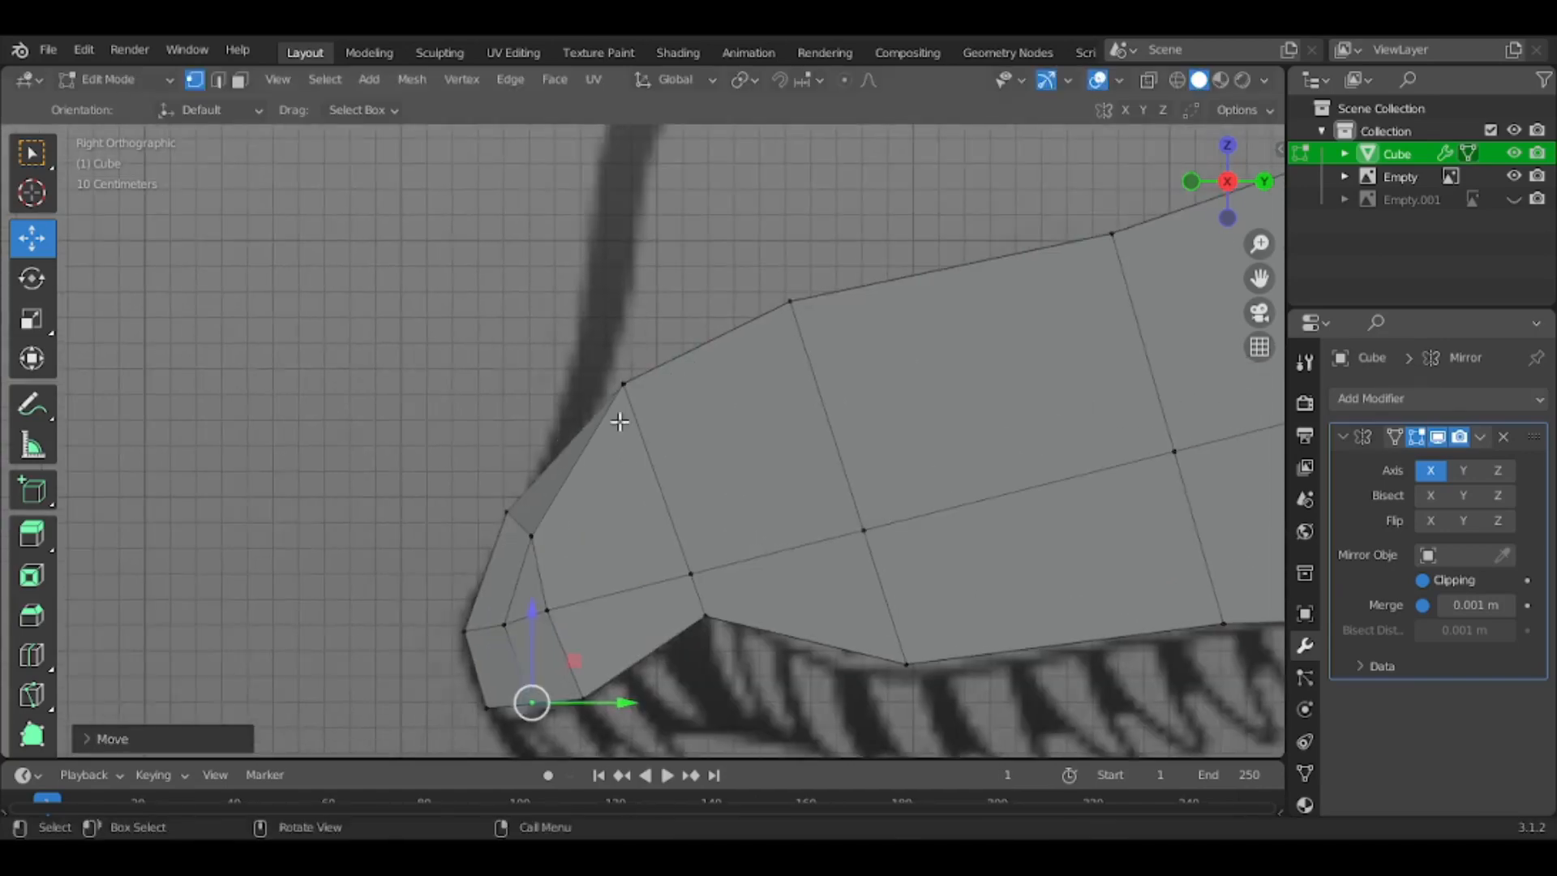
left_click(620, 420)
key("g")
left_click(661, 492)
left_click(835, 298)
middle_click_drag(836, 299, 637, 479)
left_click_drag(695, 408, 652, 399)
mouse_move(782, 300)
left_mouse_down()
mouse_move(806, 295)
mouse_move(756, 299)
left_mouse_up()
middle_click_drag(756, 299, 743, 357)
left_click(717, 448)
left_click_drag(736, 440, 809, 346)
Select the small group of eye vertices and move it against the reshaped side of the head
key("Tab")
middle_click_drag(843, 341, 793, 391)
key("Tab")
scroll(793, 391, "up", 3)
middle_click_drag(855, 324, 708, 486, "shift")
middle_click_drag(708, 487, 510, 525)
left_click_drag(654, 527, 657, 528)
middle_click_drag(656, 489, 936, 384)
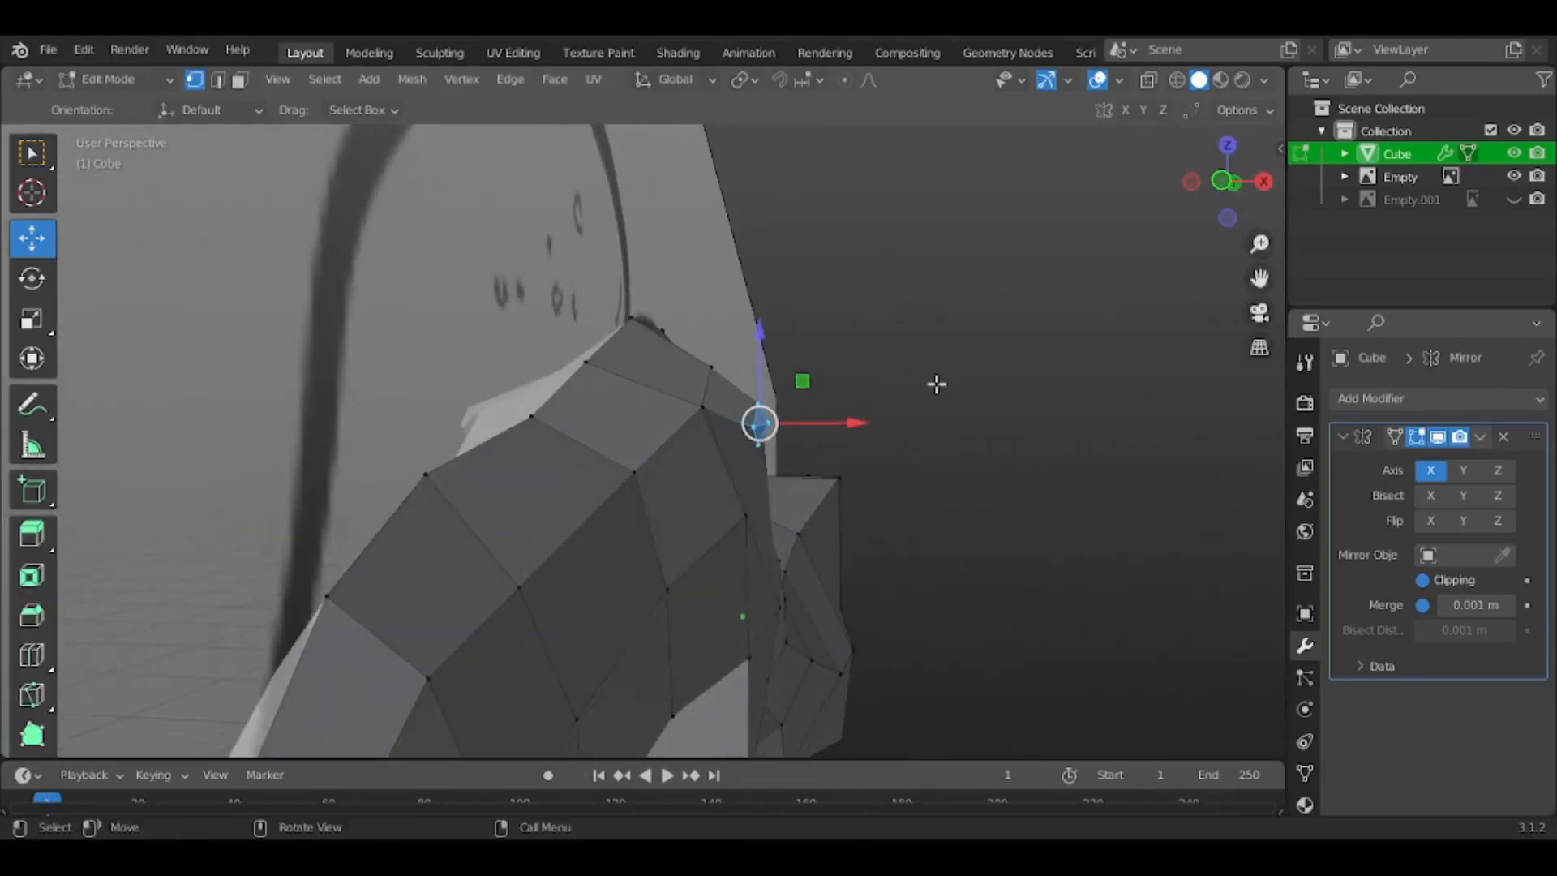
left_click(1219, 185)
key("g")
left_click(1109, 263)
Rotate and nudge the eye vertices so the eye follows the slope of the head's side
key("r")
left_click(1034, 177)
key("g")
left_click(1030, 177)
middle_click_drag(1029, 180, 1002, 305)
left_click_drag(664, 515, 666, 518)
middle_click_drag(666, 517, 807, 525)
key("r")
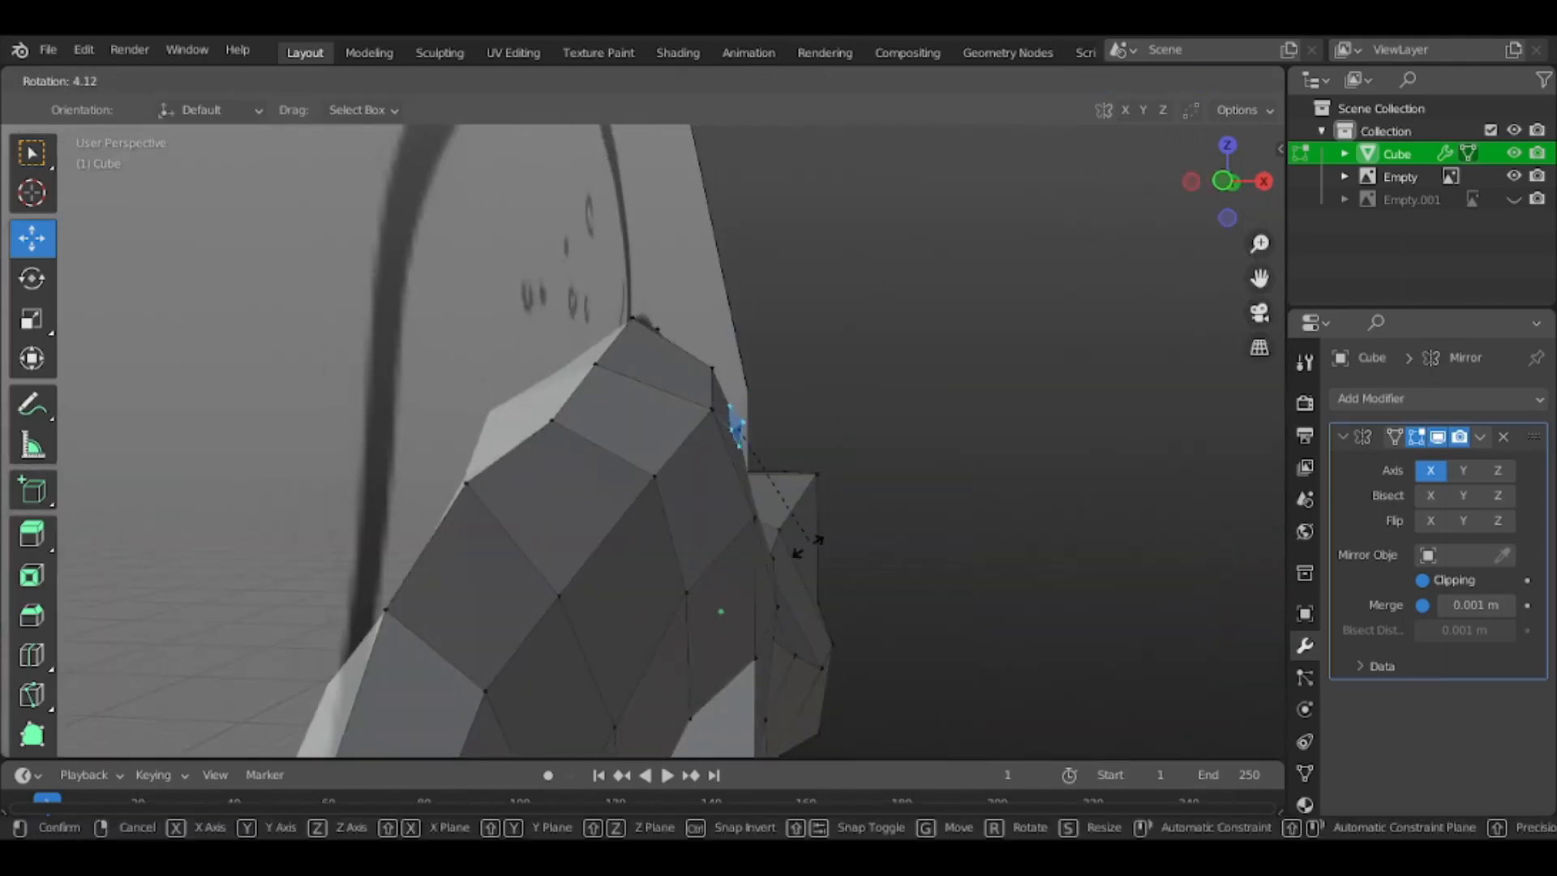
left_click(920, 364)
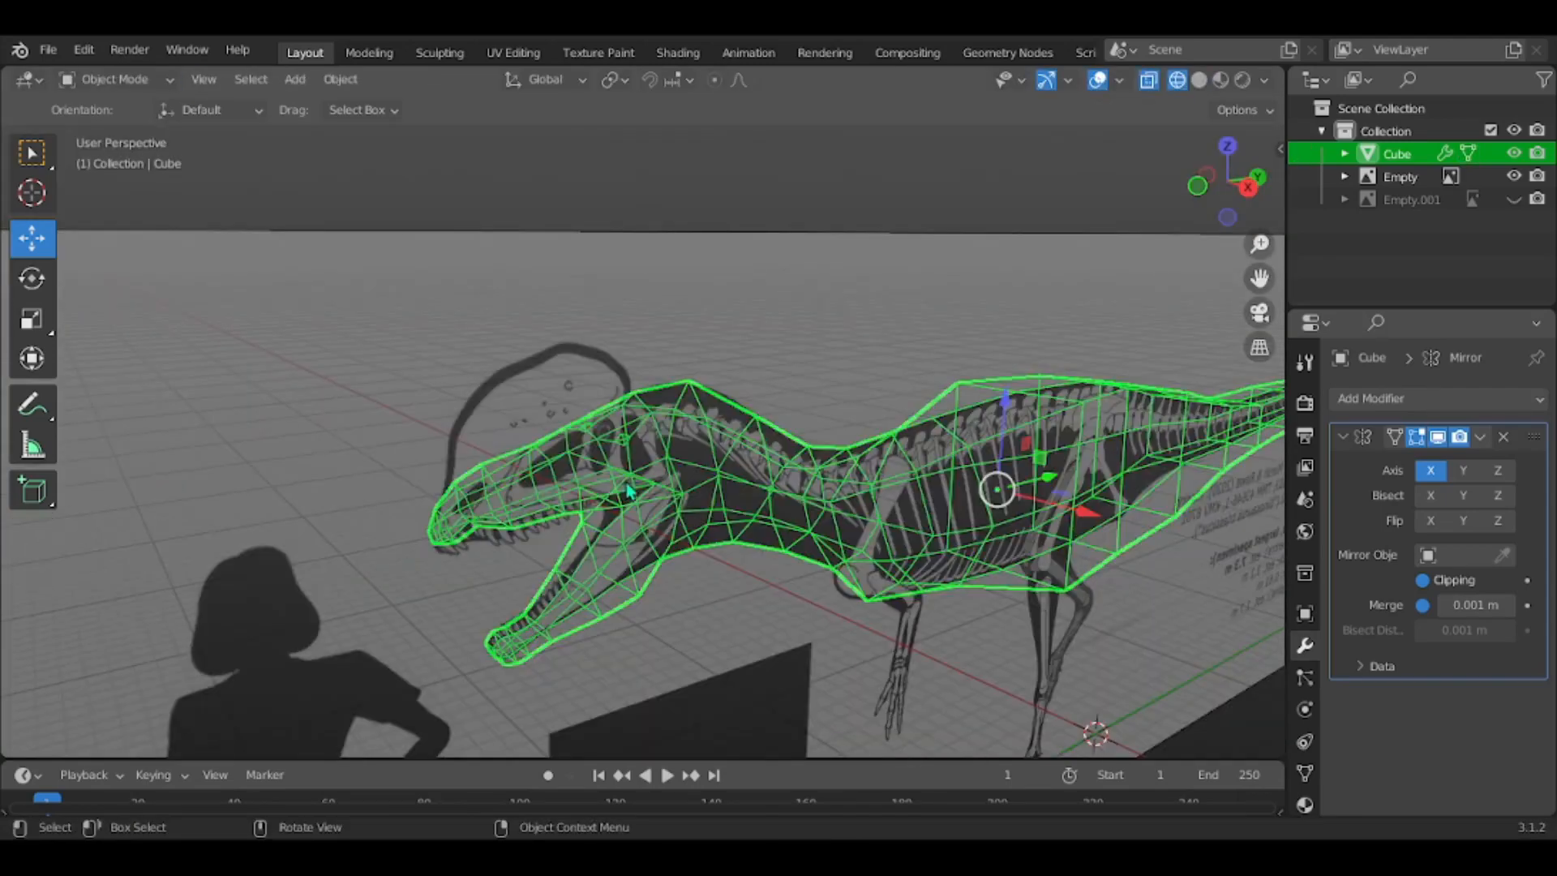
Examine the reshaped snout and eye in Object Mode against the skeleton reference
key("Tab")
middle_click_drag(994, 486, 238, 258)
scroll(238, 258, "up", 3)
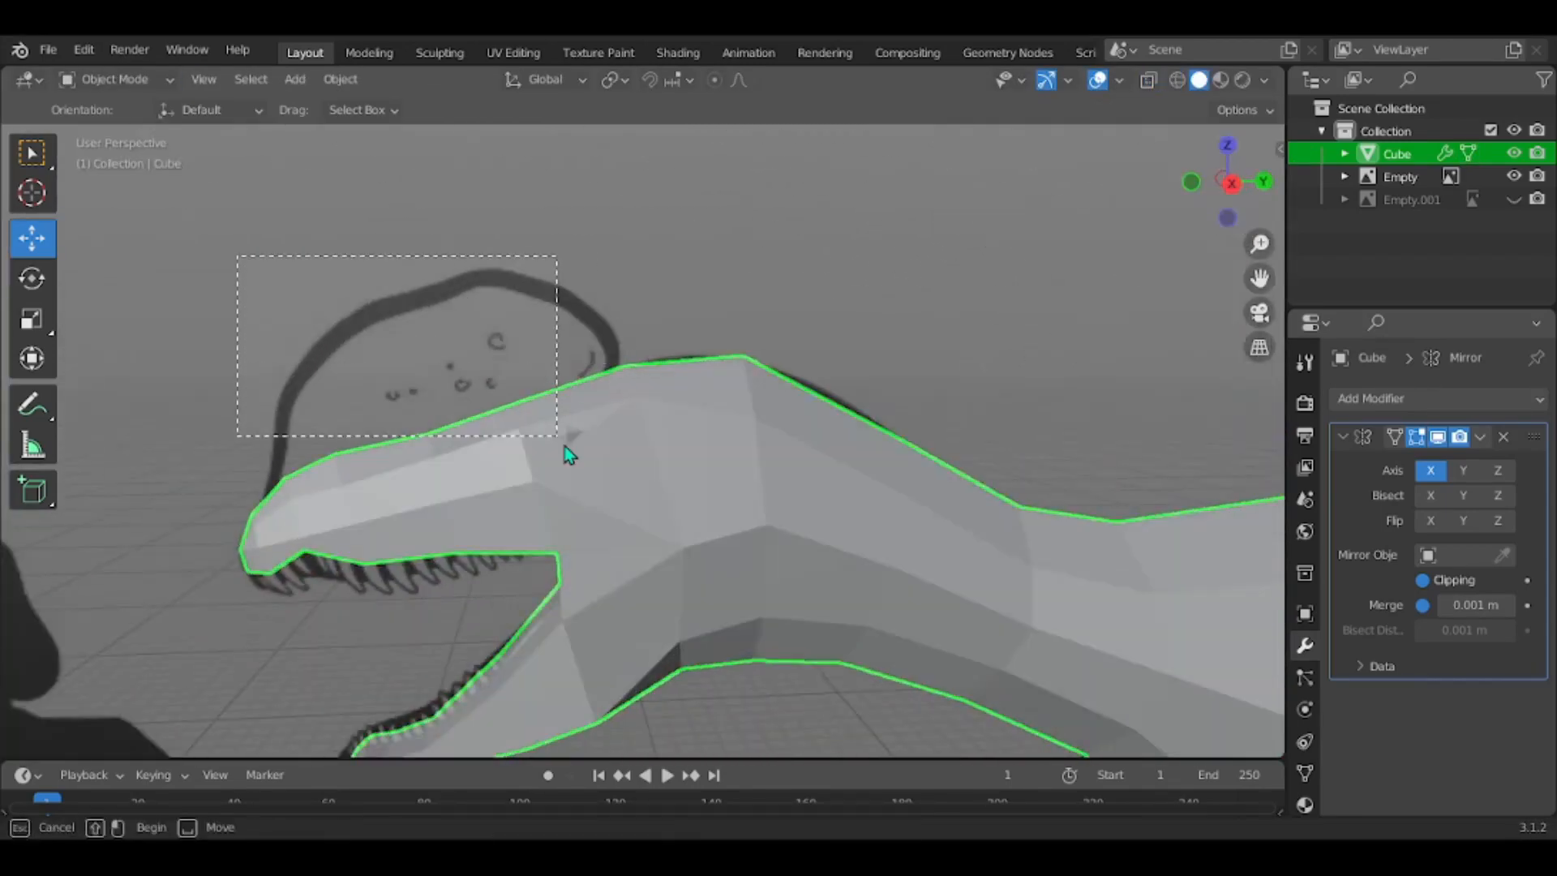
left_click_drag(556, 418, 617, 341)
scroll(676, 391, "down", 4)
key("KP_3")
left_click(938, 367)
scroll(683, 365, "up", 3)
Knife-cut an edge line in side view from the lower jaw's tip through the loop midpoints to the vertex behind the mouth
key("Tab")
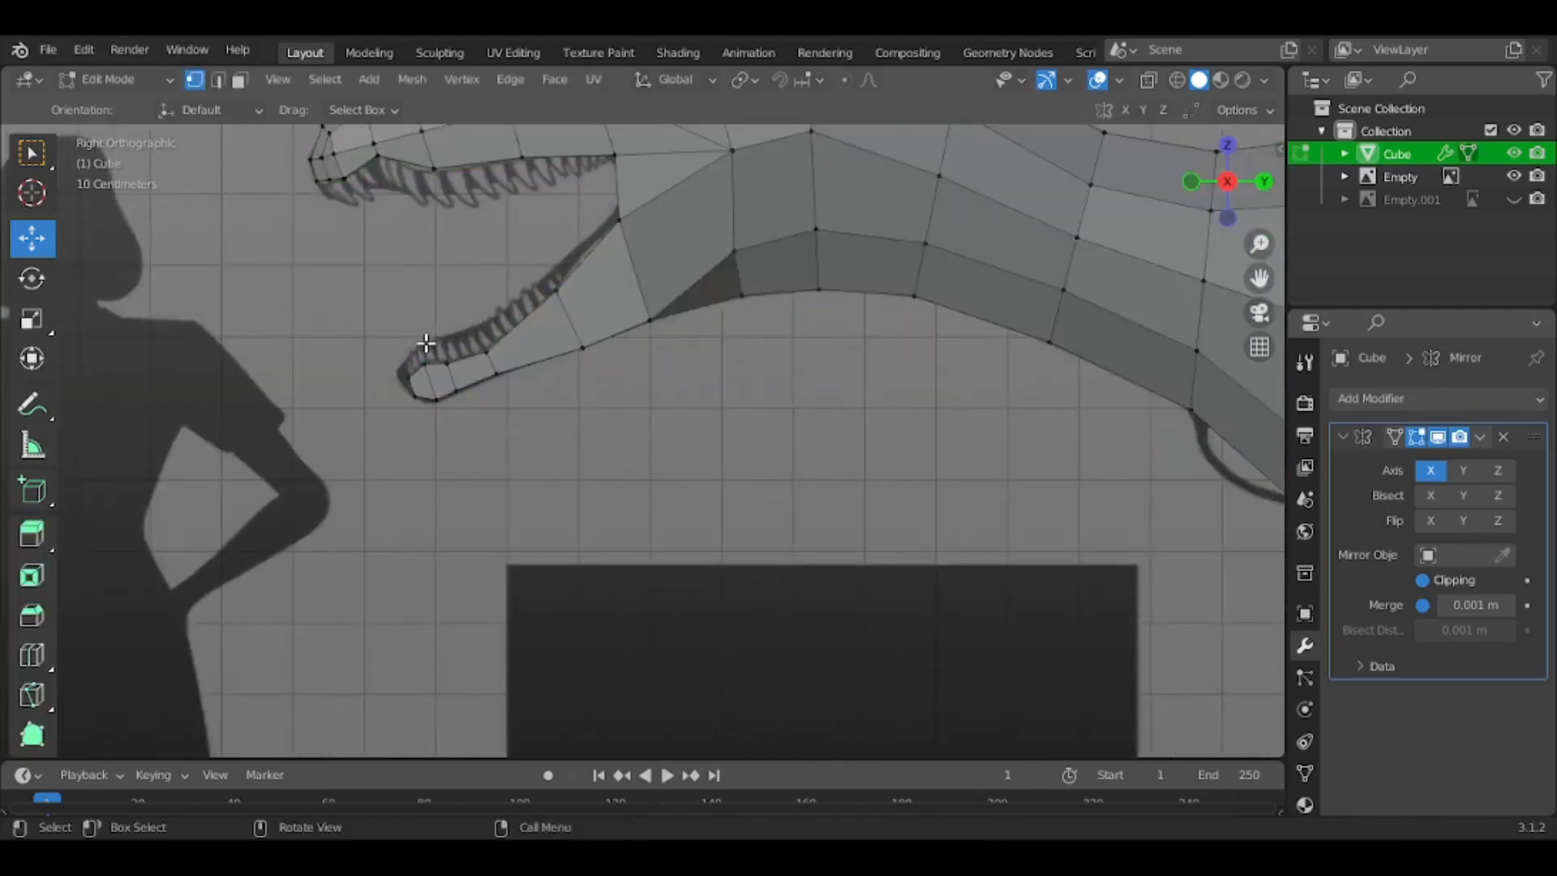
scroll(429, 340, "up", 5)
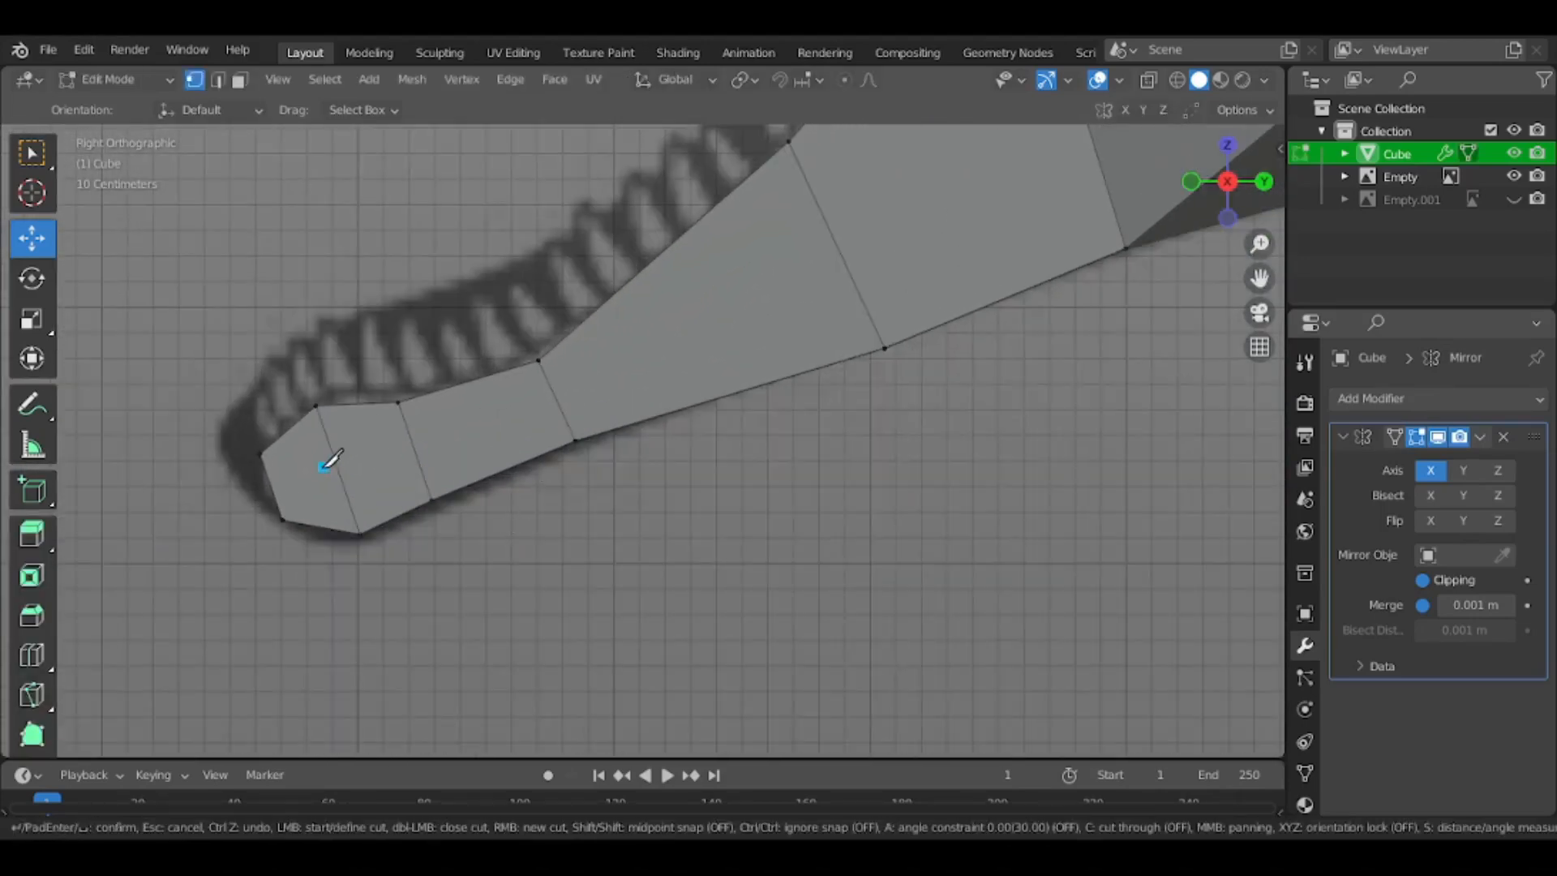
left_click(863, 269, "shift")
middle_click_drag(863, 269, 500, 587, "shift")
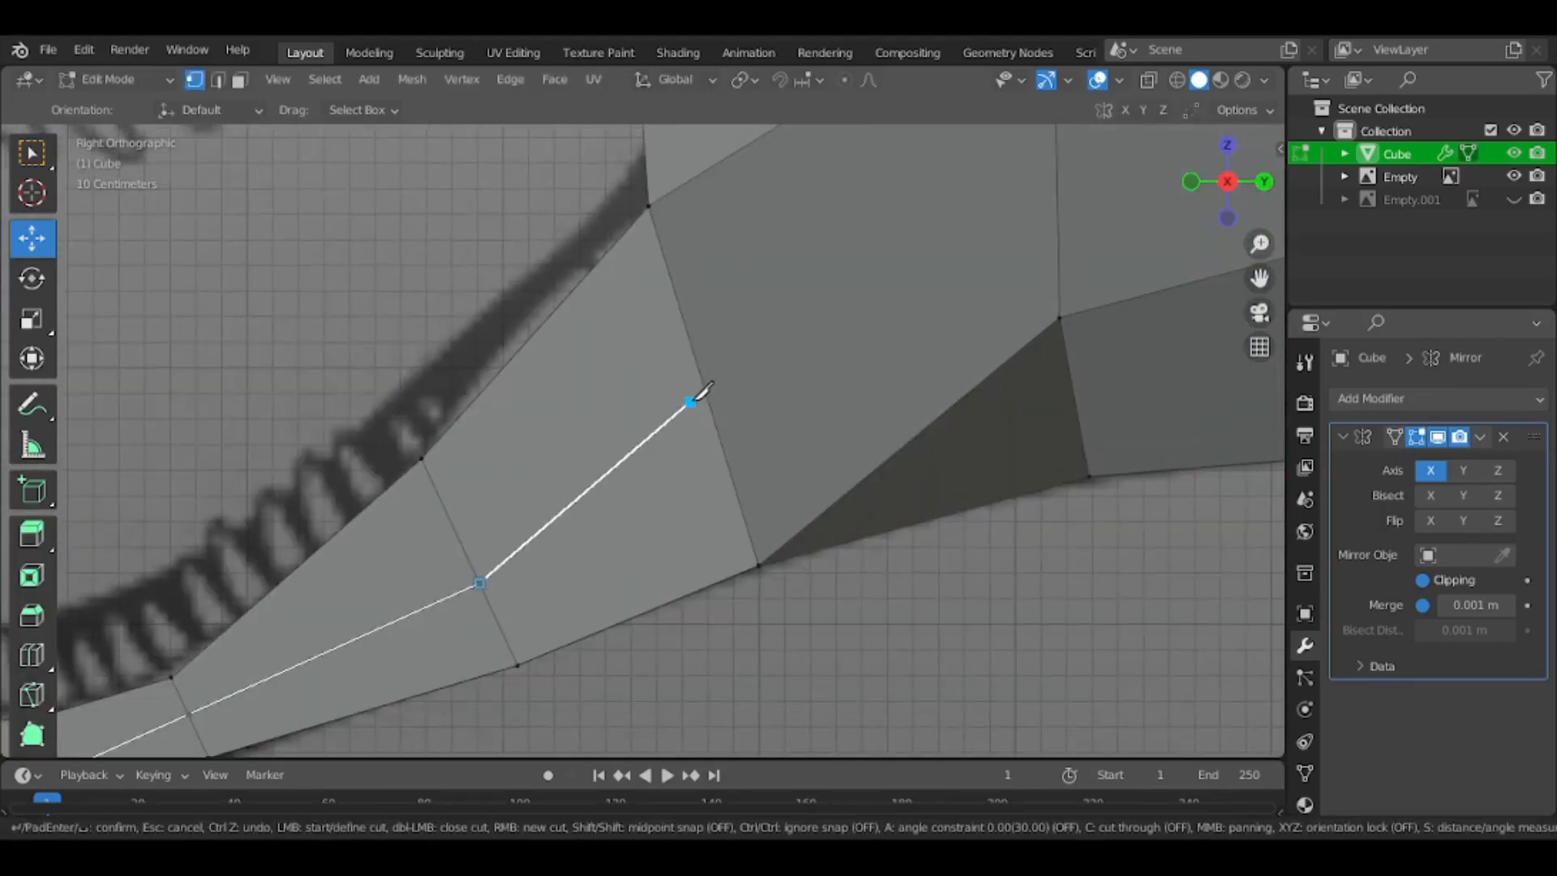
left_click(703, 396, "shift")
scroll(751, 299, "down", 3)
middle_click_drag(751, 300, 691, 445, "shift")
left_click(824, 299)
key("Return")
Raise the lower side vertices of the lower jaw's rear loops in side view to round its underside
middle_click_drag(693, 590, 859, 358, "shift")
scroll(859, 357, "up", 2)
left_click(890, 421)
key("g")
left_click(957, 517)
left_click(691, 499)
key("g")
left_click(687, 605)
middle_click_drag(687, 605, 797, 540, "shift")
left_click(871, 524)
scroll(872, 524, "up", 3)
left_click(649, 554)
key("g")
left_click(645, 529)
Reposition the side vertices at the front of the lower jaw in side view to round the chin
middle_click_drag(645, 528, 915, 357, "shift")
left_click(707, 479)
key("g")
left_click(660, 597)
left_click(480, 502)
key("g")
left_click(516, 476)
left_click(470, 412)
key("g")
left_click(524, 381)
Move four side vertices along the lower jaw inward along X, working one vertex at a time
scroll(630, 514, "down", 4)
middle_click_drag(507, 405, 649, 340)
left_click(706, 413)
left_click_drag(803, 389, 737, 403)
left_click(743, 445)
middle_click_drag(744, 446, 770, 423)
left_click_drag(823, 410, 745, 426)
left_click(784, 447)
left_click_drag(836, 441, 767, 462)
left_click(813, 470)
left_click_drag(856, 463, 788, 479)
middle_click_drag(843, 498, 747, 288)
Move the remaining lower jaw side vertices inward along X and leave Edit Mode to review the head
left_click(673, 257)
left_click_drag(703, 248, 680, 251)
middle_click_drag(823, 559, 791, 406, "shift")
left_click(793, 407)
left_click(803, 438)
left_click_drag(845, 427, 769, 437)
left_click(826, 579)
left_click_drag(884, 574, 809, 608)
key("Tab")
middle_click_drag(828, 568, 844, 340)
middle_click_drag(844, 340, 763, 495, "shift")
middle_click_drag(763, 495, 730, 483)
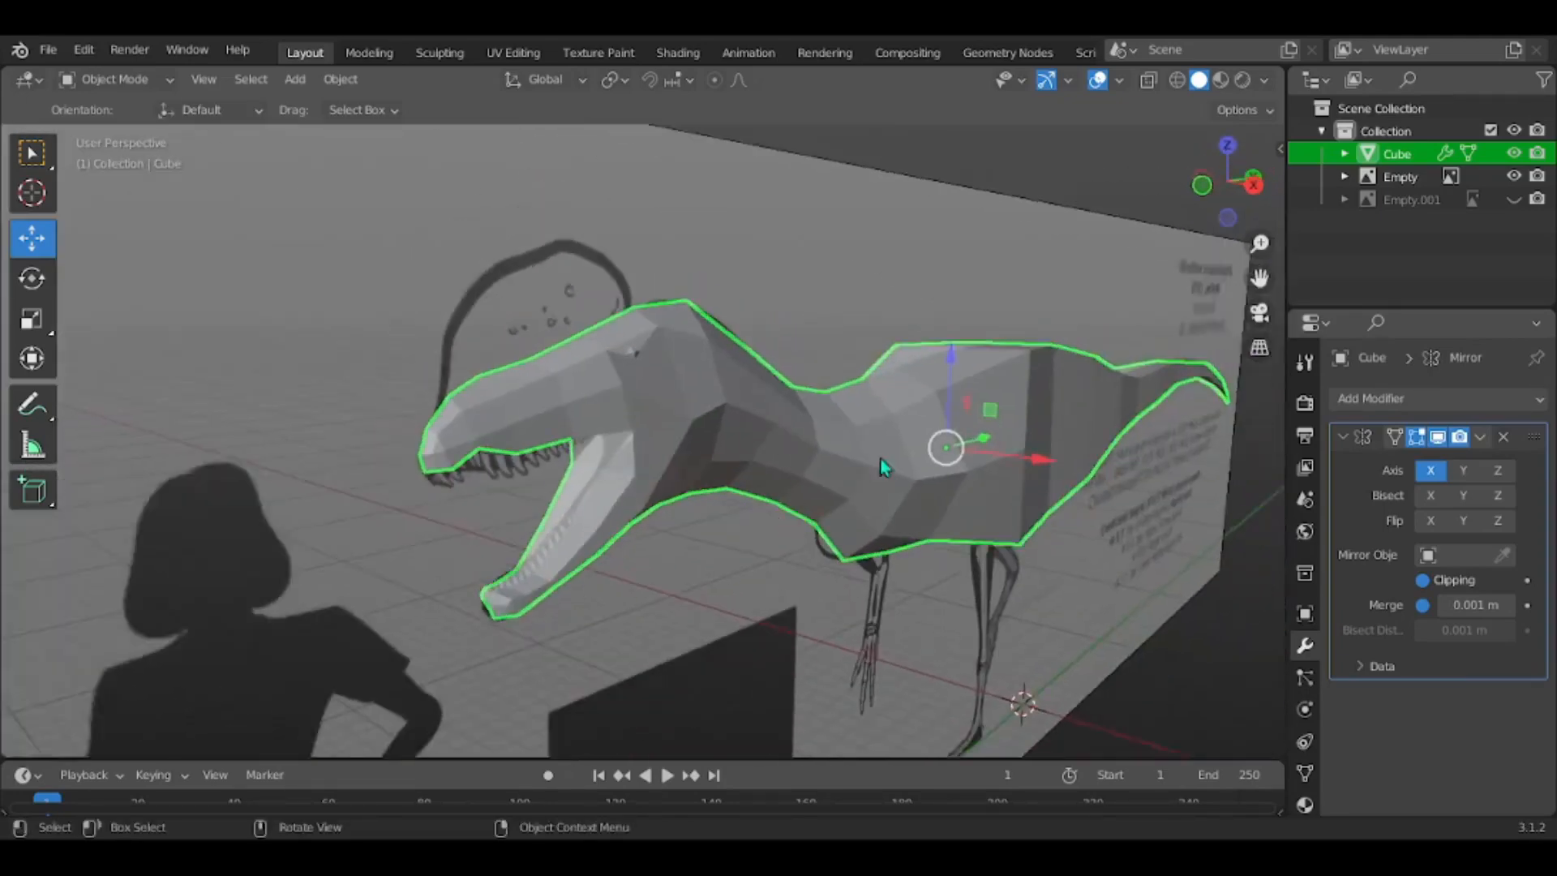
Select the upper jaw's bottom edge from the nose to the mouth corner and extrude it downward over the drawn teeth
left_click(1229, 203)
scroll(858, 317, "up", 8)
key("Tab")
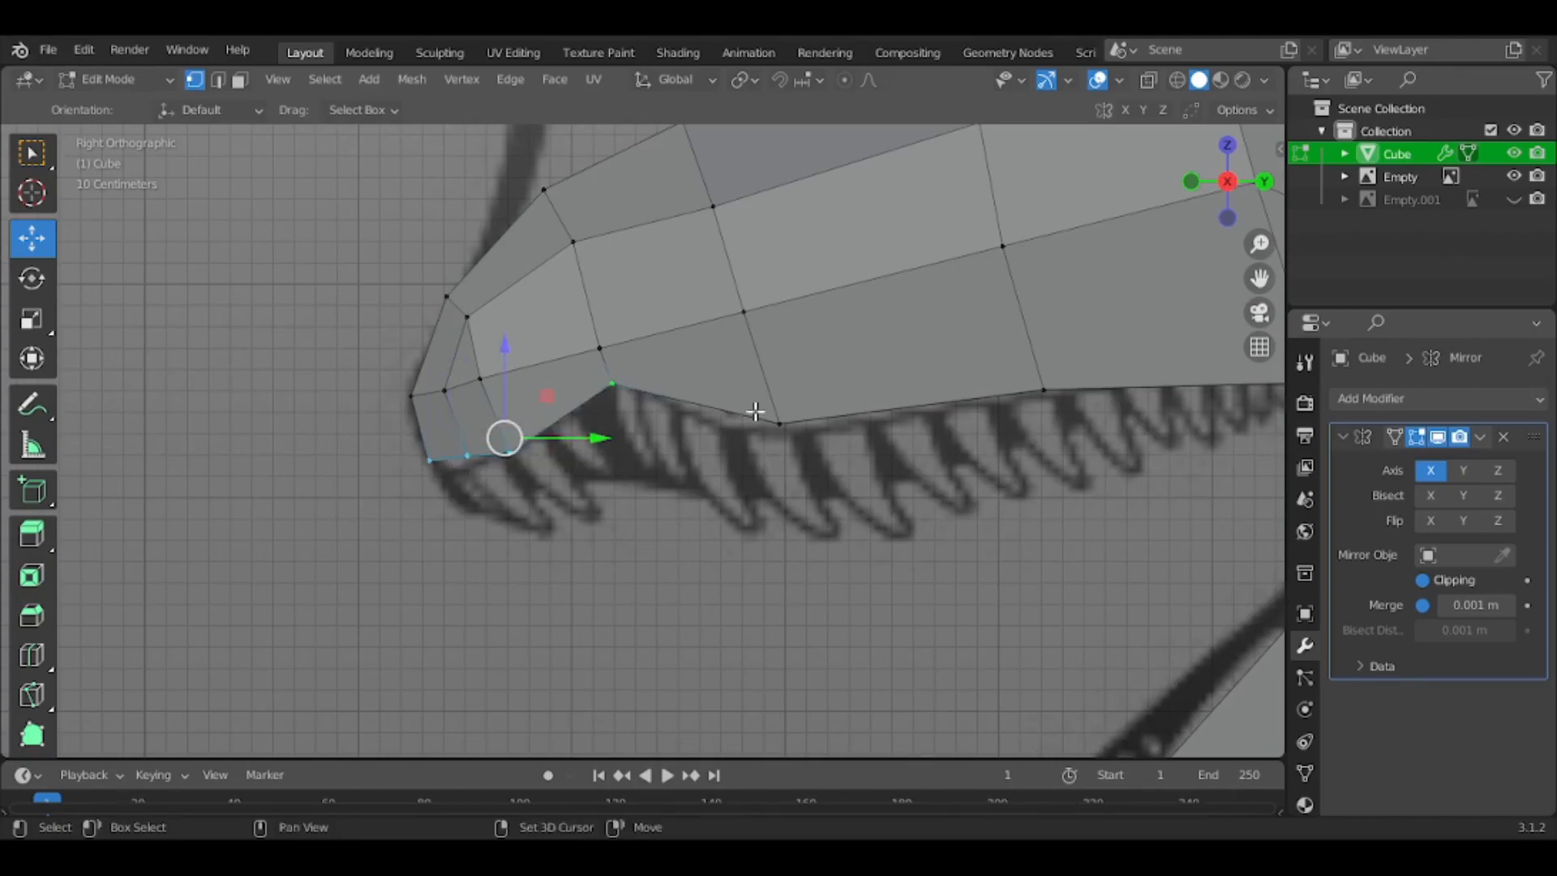
middle_click_drag(918, 417, 632, 378, "shift")
scroll(900, 385, "down", 5)
middle_click_drag(900, 384, 749, 247)
middle_click_drag(664, 536, 559, 561)
left_click(1263, 175)
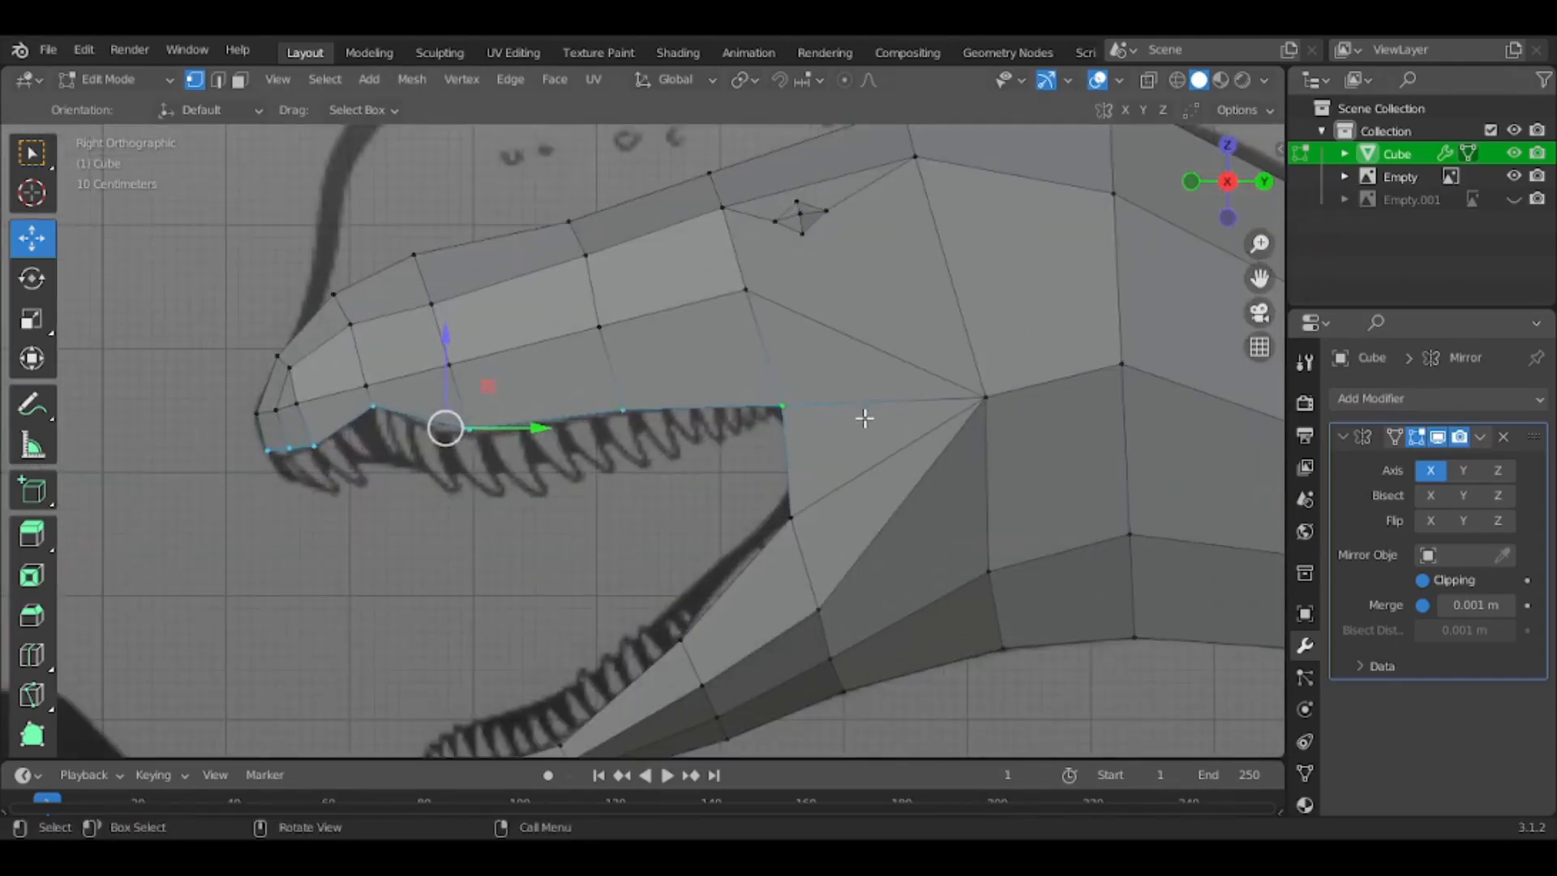
key("e")
left_click(854, 488)
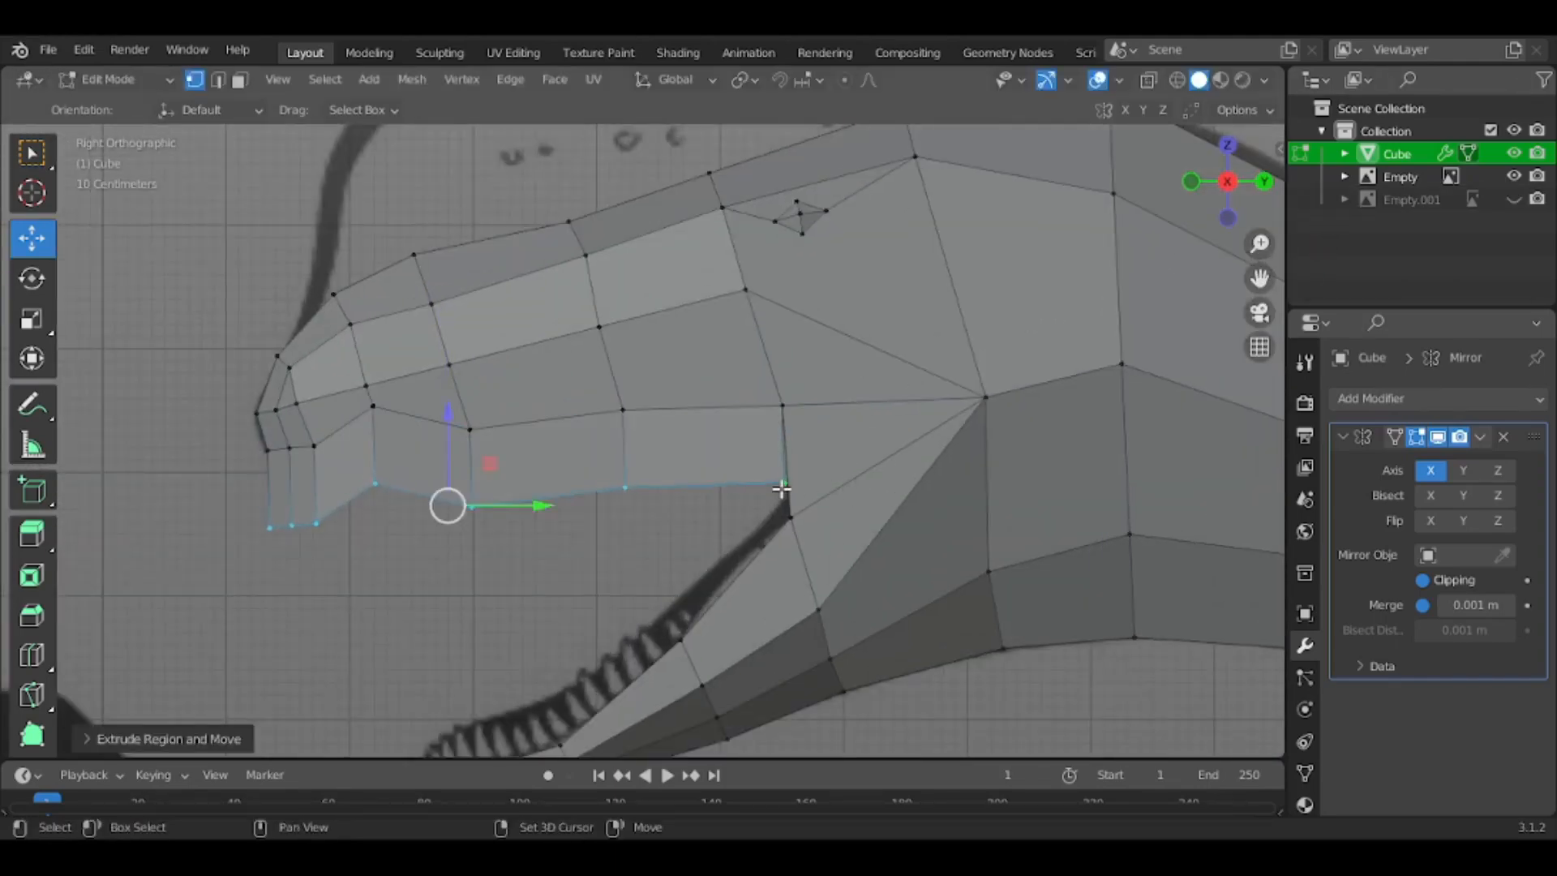
Reposition the front vertices of the upper teeth strip's lower edge in wireframe side view to follow the drawn teeth
middle_click_drag(781, 487, 929, 442, "shift")
left_click(598, 531)
middle_click_drag(598, 531, 810, 480)
key("z")
left_click(956, 475)
mouse_move(956, 476)
middle_mouse_down()
mouse_move(754, 411)
mouse_move(665, 422)
middle_mouse_up()
left_click(1222, 195)
middle_click_drag(400, 463, 599, 447, "shift")
scroll(599, 448, "up", 5)
key("z")
left_click(442, 451)
left_click_drag(623, 554, 623, 554)
key("g")
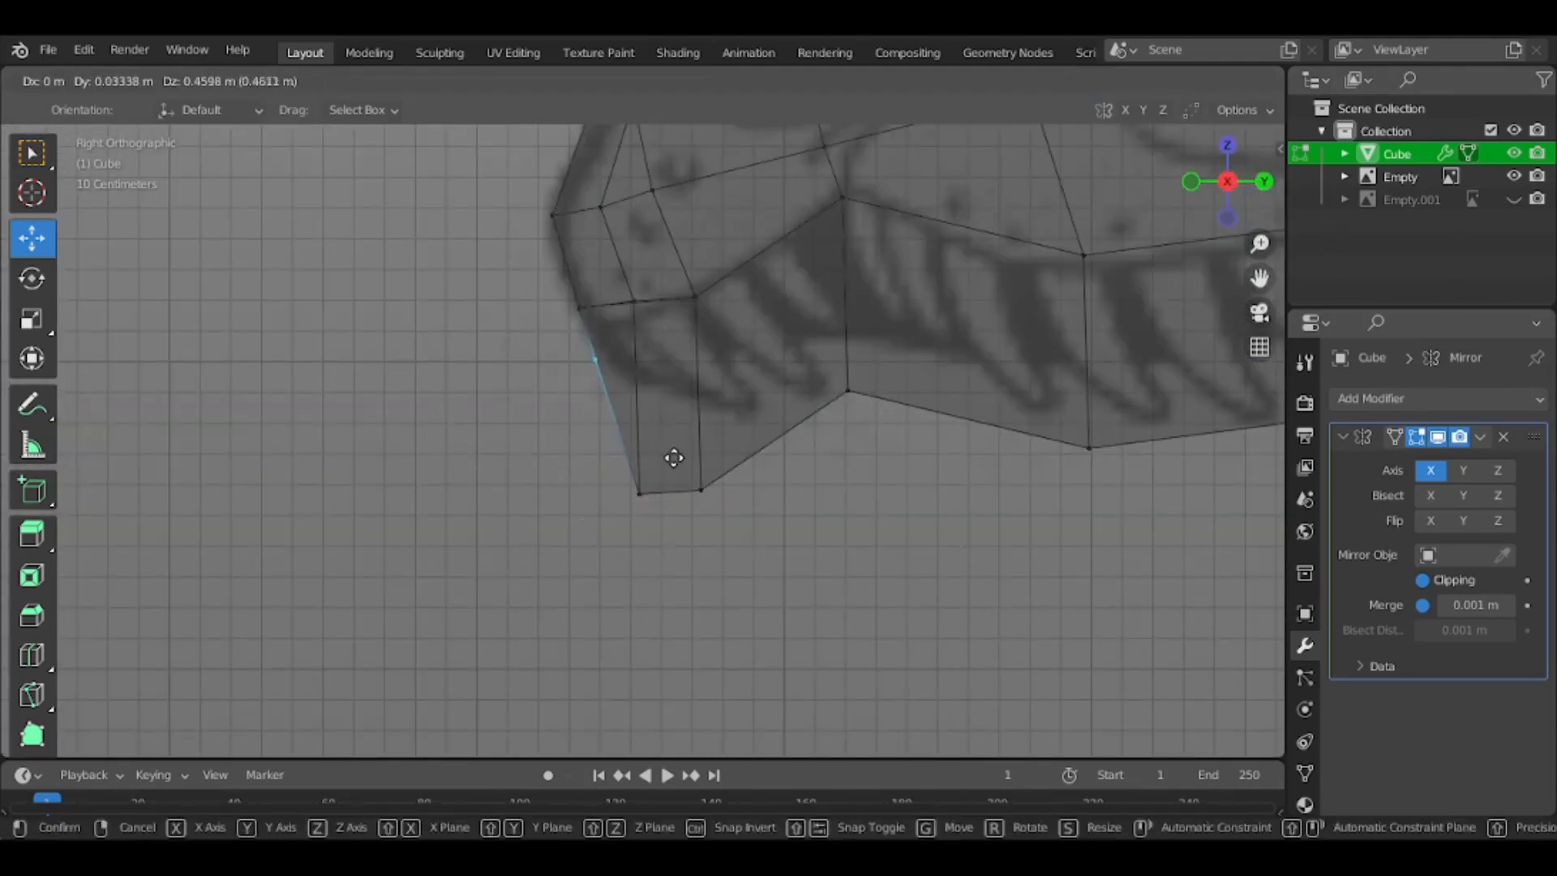
left_click(667, 454)
key("g")
left_click(685, 496)
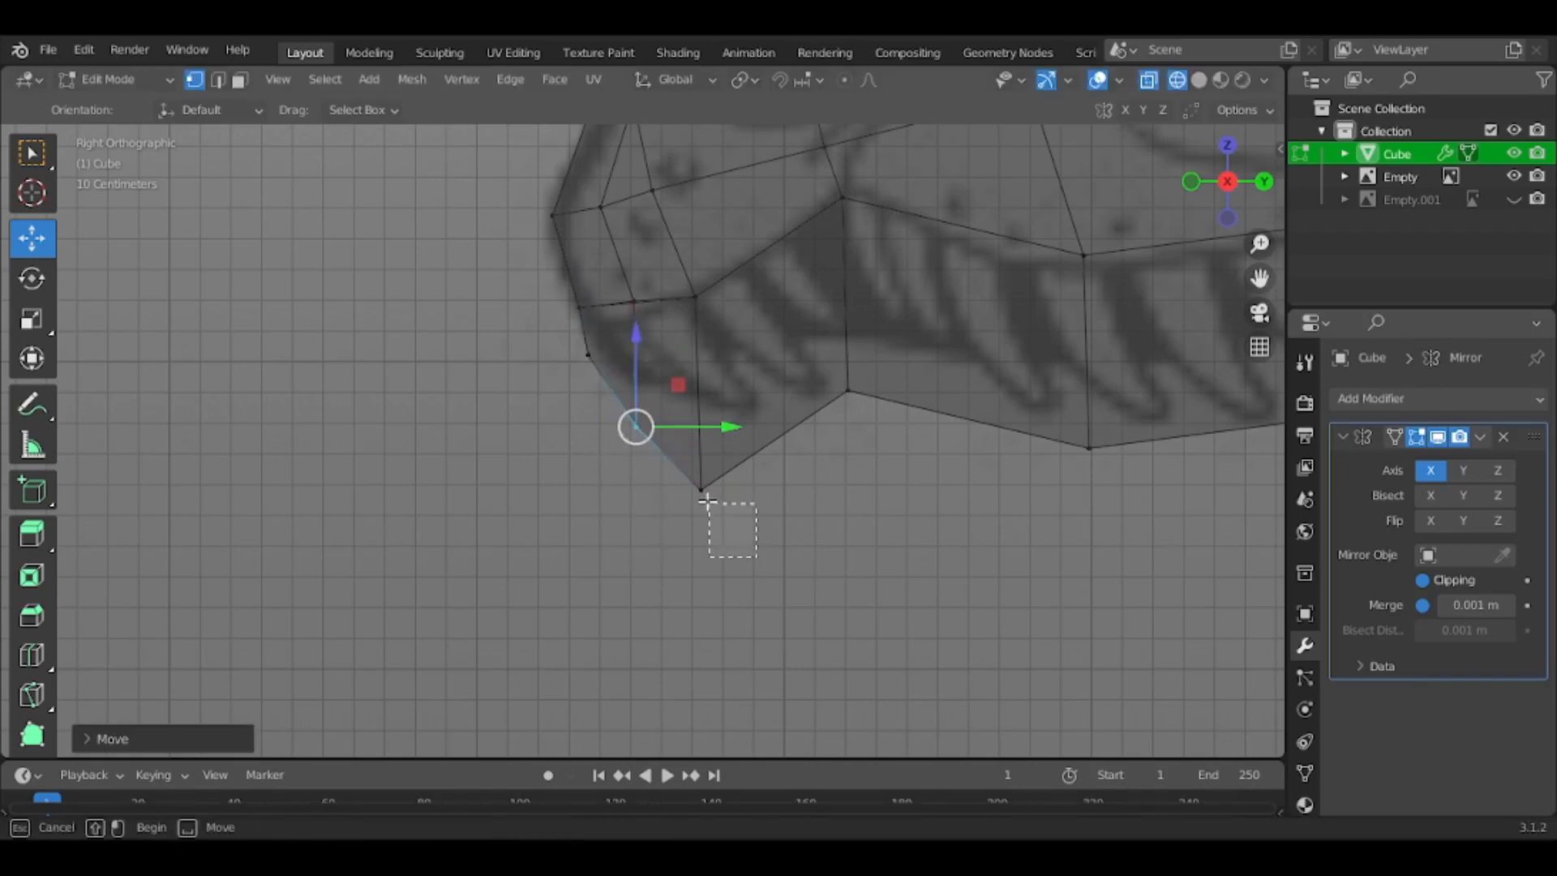
key("g")
left_click(779, 519)
Move the remaining lower-edge vertices of the upper teeth strip toward the mouth corner to match the reference teeth
middle_click_drag(980, 503, 602, 501, "shift")
middle_click_drag(990, 304, 649, 396, "shift")
left_click_drag(693, 434, 803, 528)
key("g")
left_click(797, 502)
middle_click_drag(1066, 476, 891, 508, "shift")
left_click_drag(914, 476, 1043, 556)
key("g")
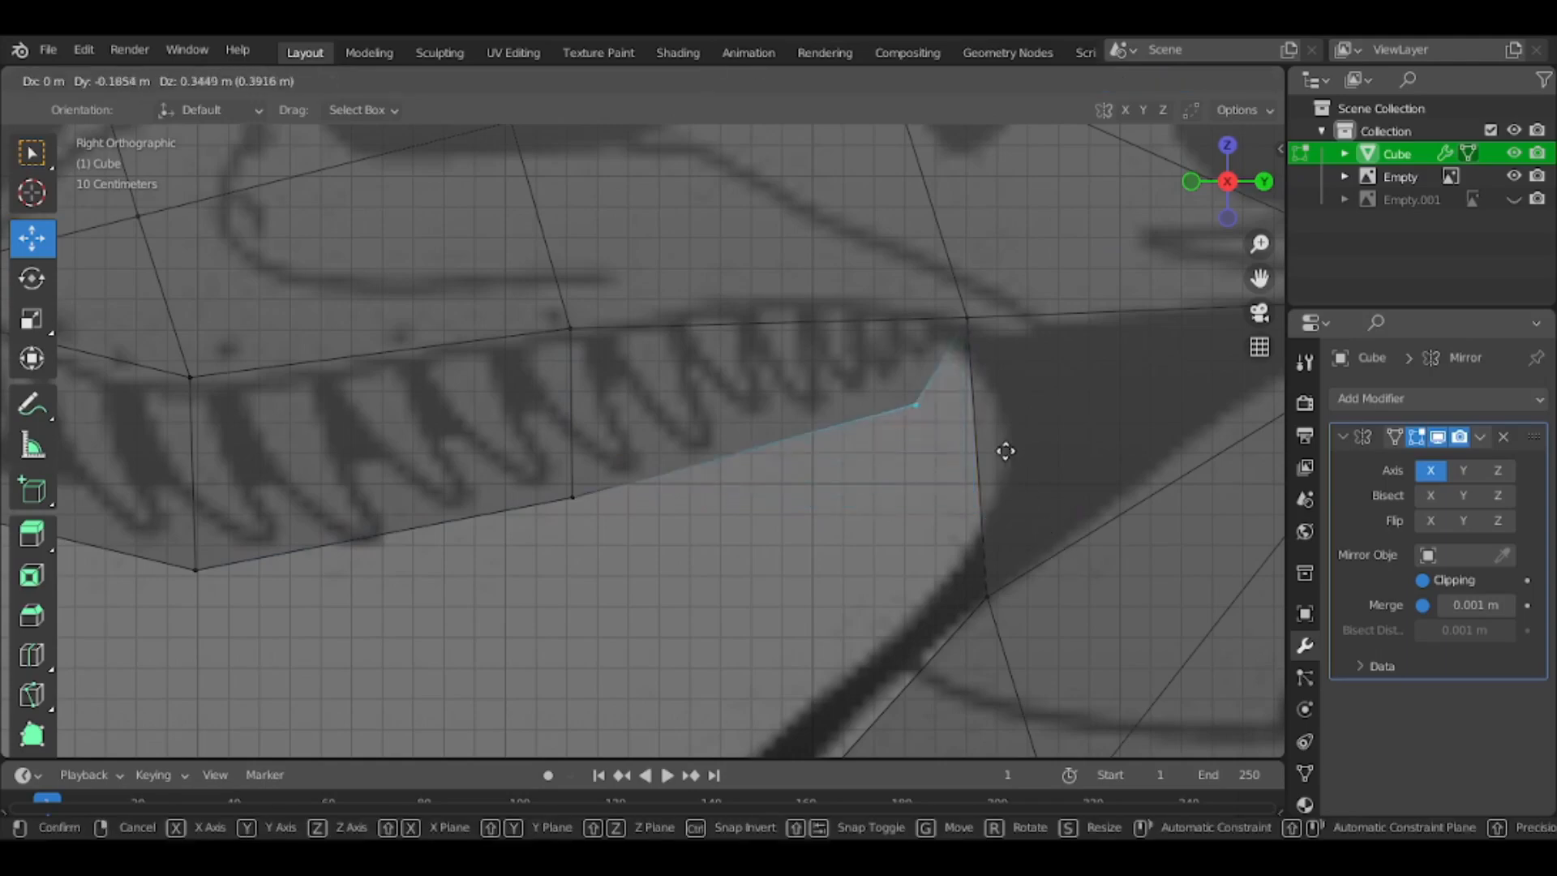
left_click(998, 436)
Turn off X-ray display and review the upper teeth strip from several angles in Object Mode and Edit Mode
scroll(848, 521, "down", 8)
key("alt+z")
key("Tab")
middle_click_drag(813, 521, 907, 413)
scroll(843, 420, "up", 5)
key("Tab")
mouse_move(776, 427)
middle_mouse_down()
mouse_move(722, 500)
mouse_move(577, 487)
mouse_move(1064, 431)
mouse_move(762, 450)
middle_mouse_up()
key("Tab")
scroll(880, 430, "down", 2)
scroll(689, 438, "up", 3)
key("Tab")
Try to extrude the snout's top centre edge upward in side view as a flat sheet for the crest
middle_click_drag(595, 417, 727, 322)
scroll(727, 322, "up", 2)
left_click(752, 317, "shift")
middle_click_drag(884, 292, 675, 622, "shift")
scroll(851, 454, "down", 3)
middle_click_drag(1024, 312, 951, 272)
left_click(1226, 180)
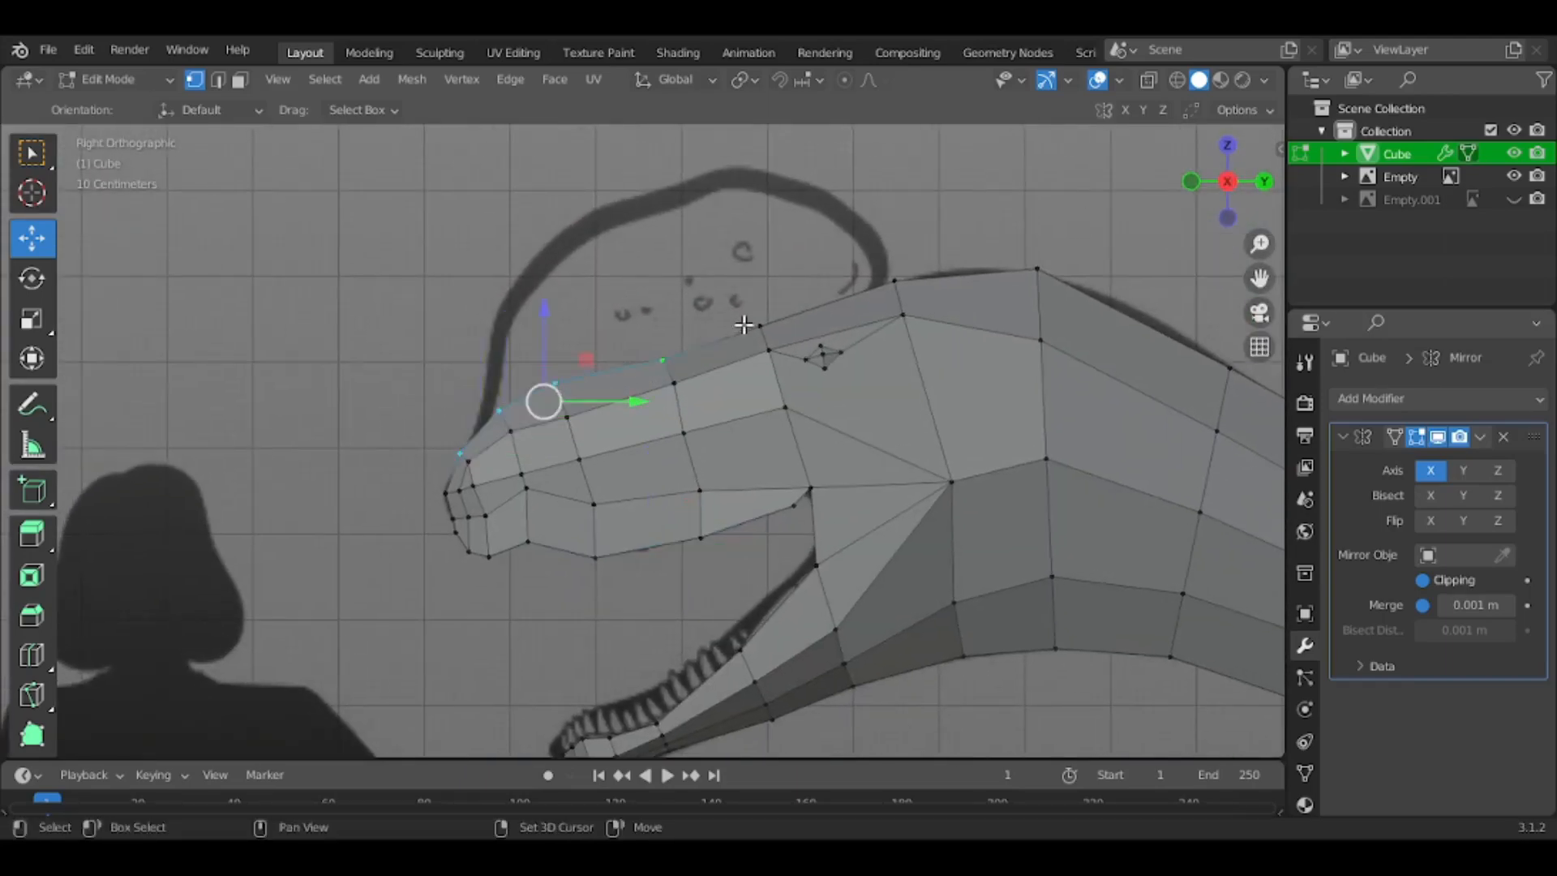
key("e")
left_click(869, 202)
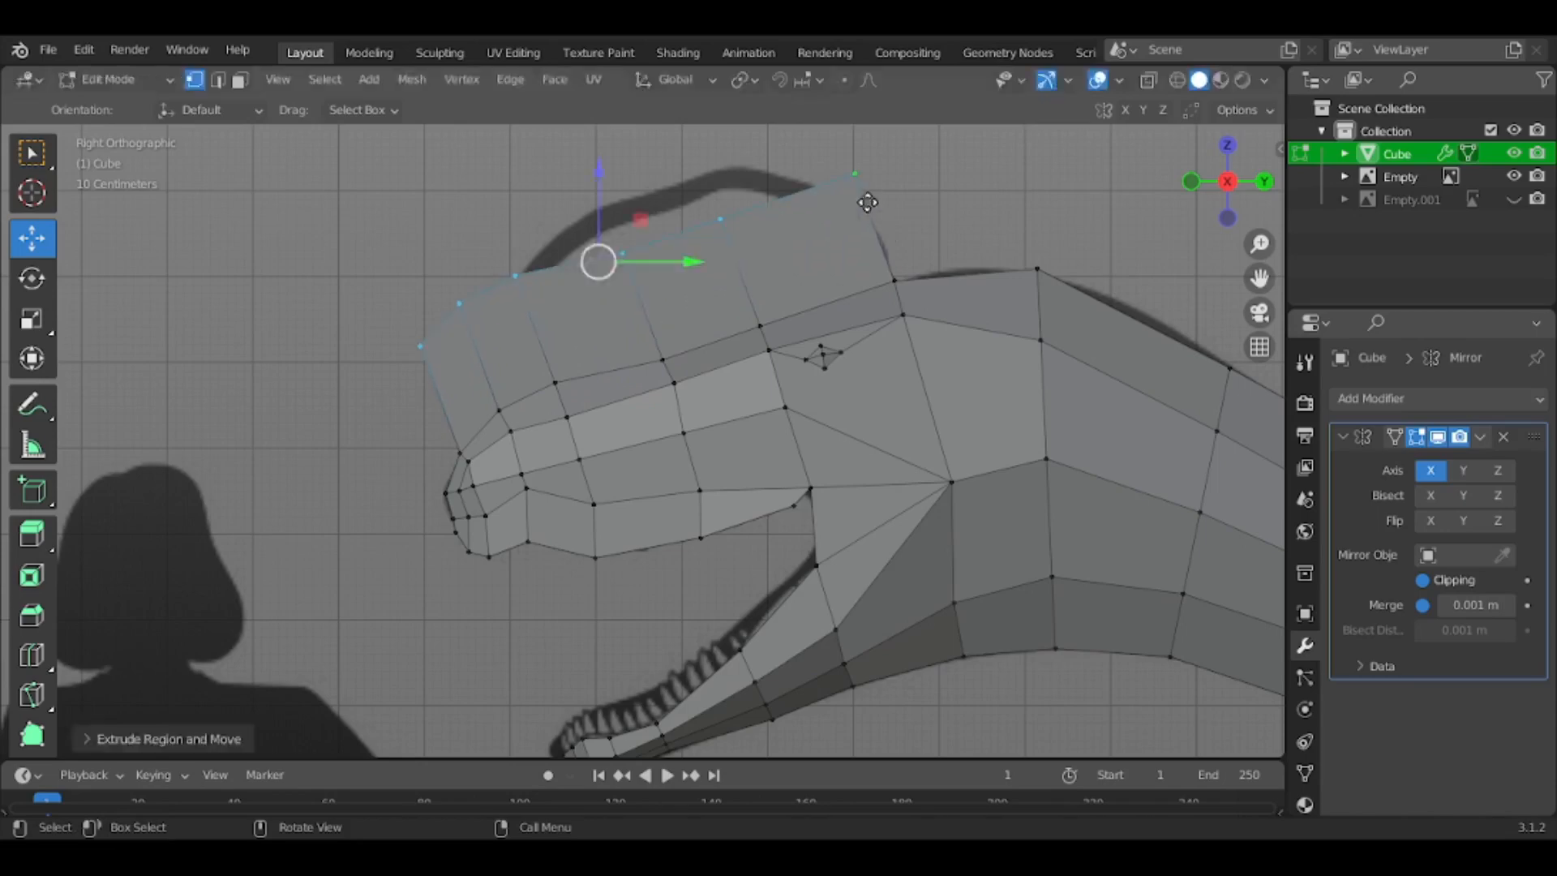
key("g")
left_click(897, 125)
Review the flat crest sheet in Object Mode and undo its extrusion
scroll(779, 357, "down", 3)
key("Tab")
middle_click_drag(743, 382, 526, 223)
scroll(626, 348, "up", 3)
left_click_drag(833, 273, 842, 309)
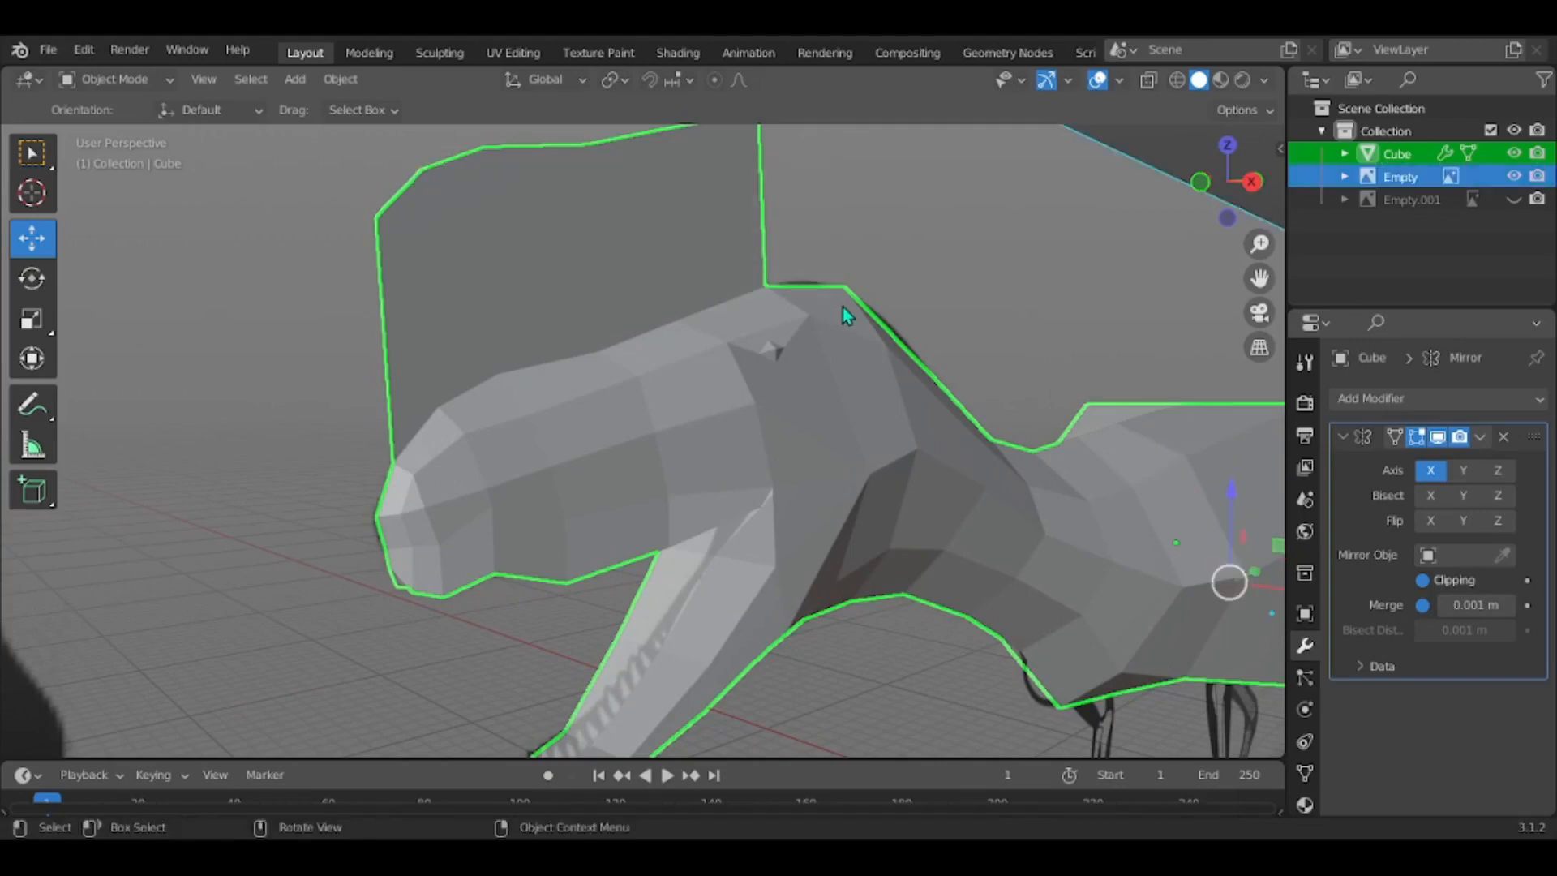
scroll(848, 300, "down", 3)
key("Tab")
middle_click_drag(872, 235, 963, 225)
Select the lower jaw's upper edge from chin to mouth corner in side view and extrude it upward over the drawn teeth
left_click(1258, 179)
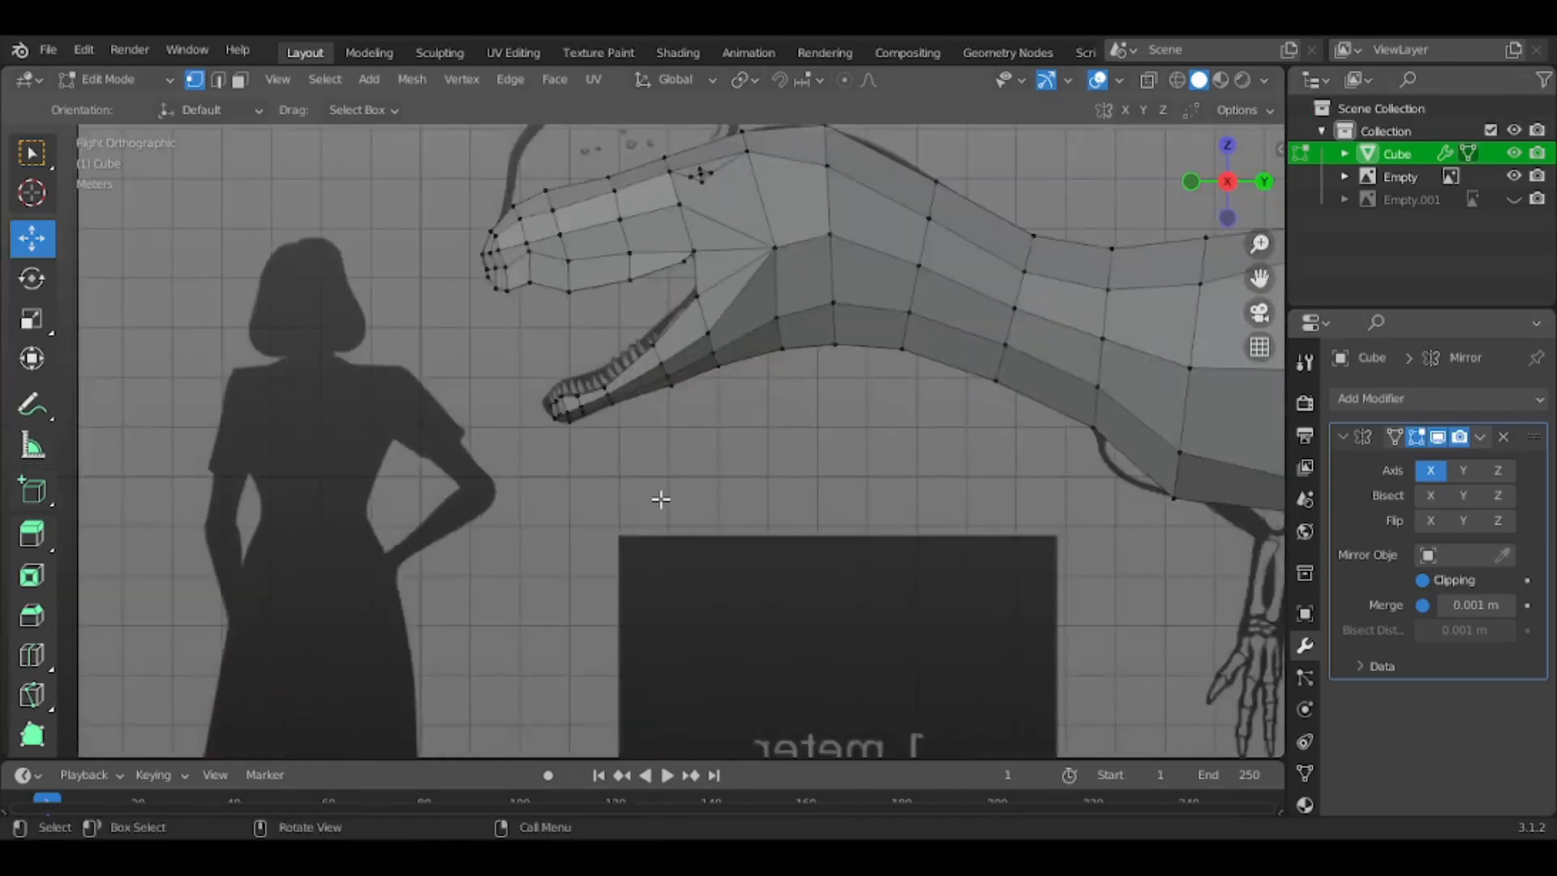
scroll(660, 497, "up", 6)
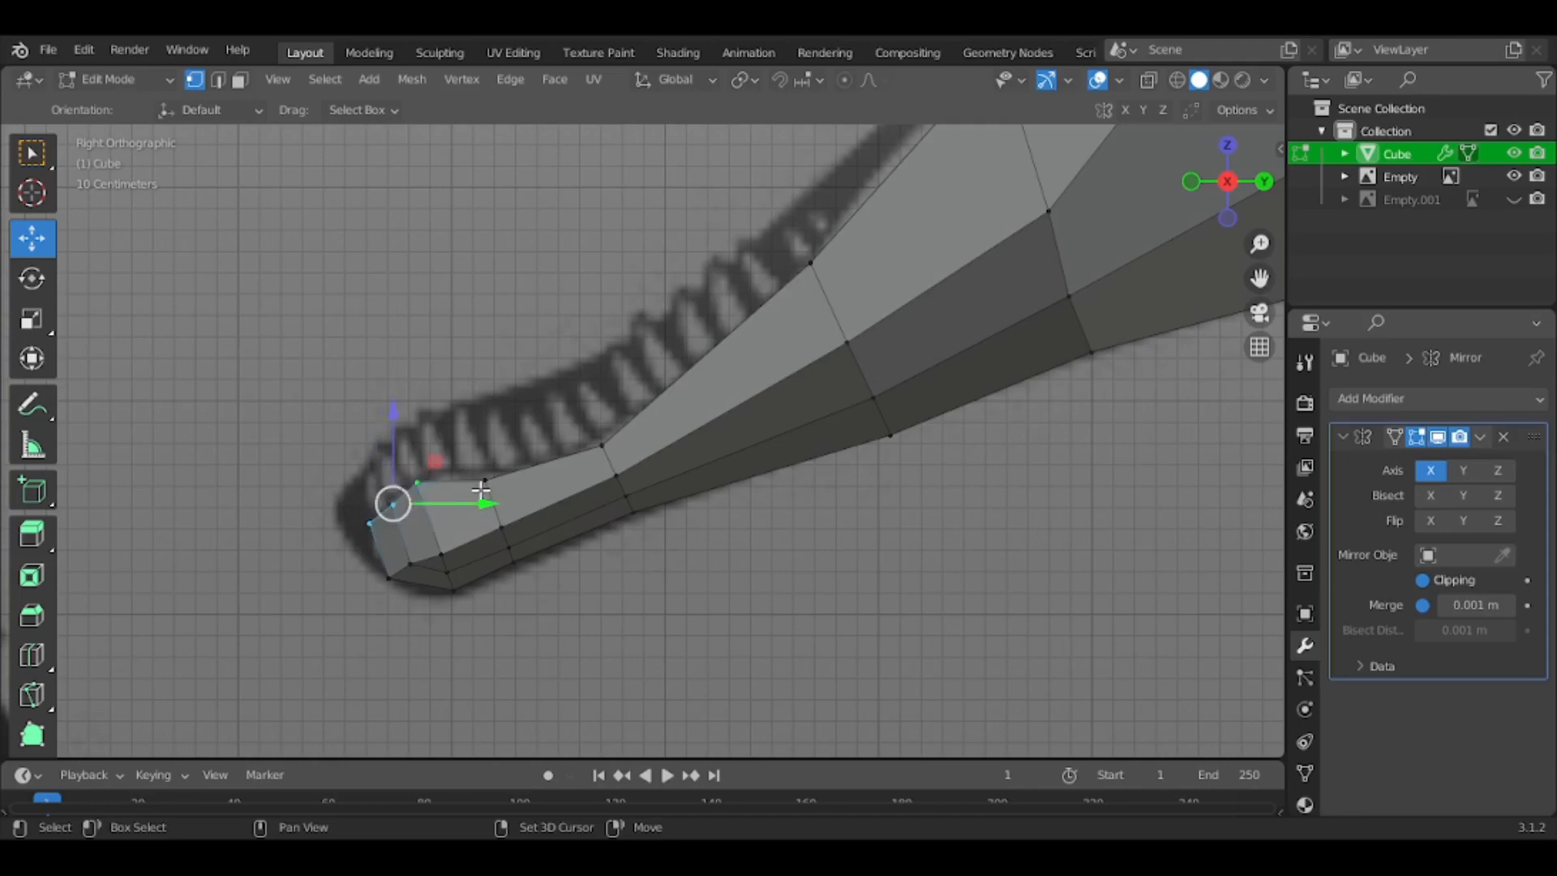
middle_click_drag(797, 268, 643, 491, "shift")
left_click(841, 275, "shift")
middle_click_drag(840, 275, 1012, 219, "shift")
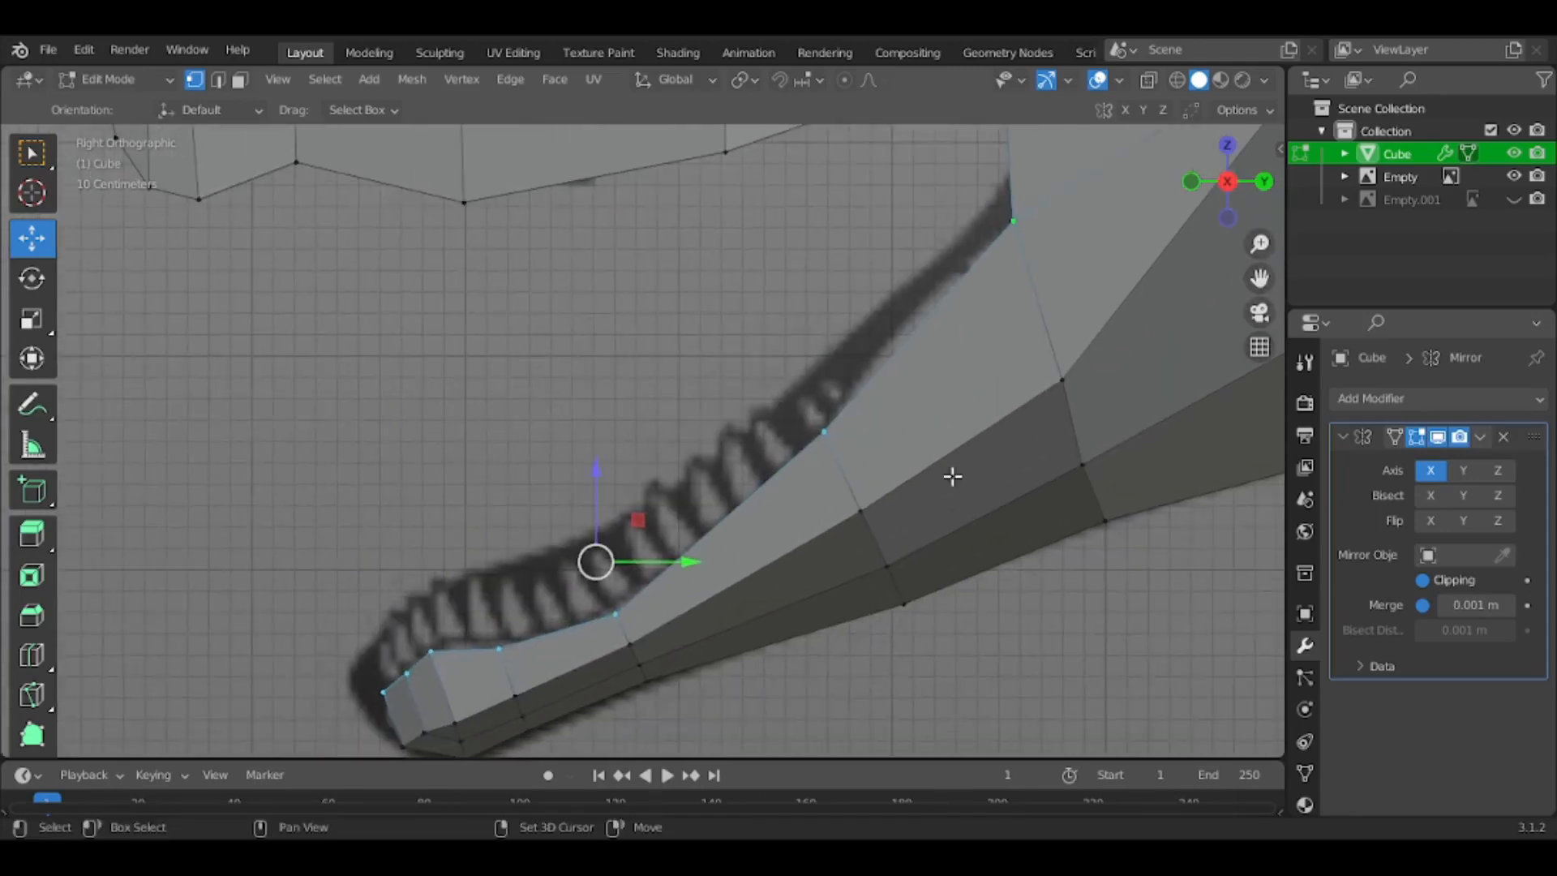
key("e")
left_click(893, 485)
Switch to wireframe shading and reposition the front vertices of the lower teeth strip along the drawn teeth
key("z")
left_click(714, 484)
middle_click_drag(600, 482, 766, 344, "shift")
scroll(395, 520, "up", 1)
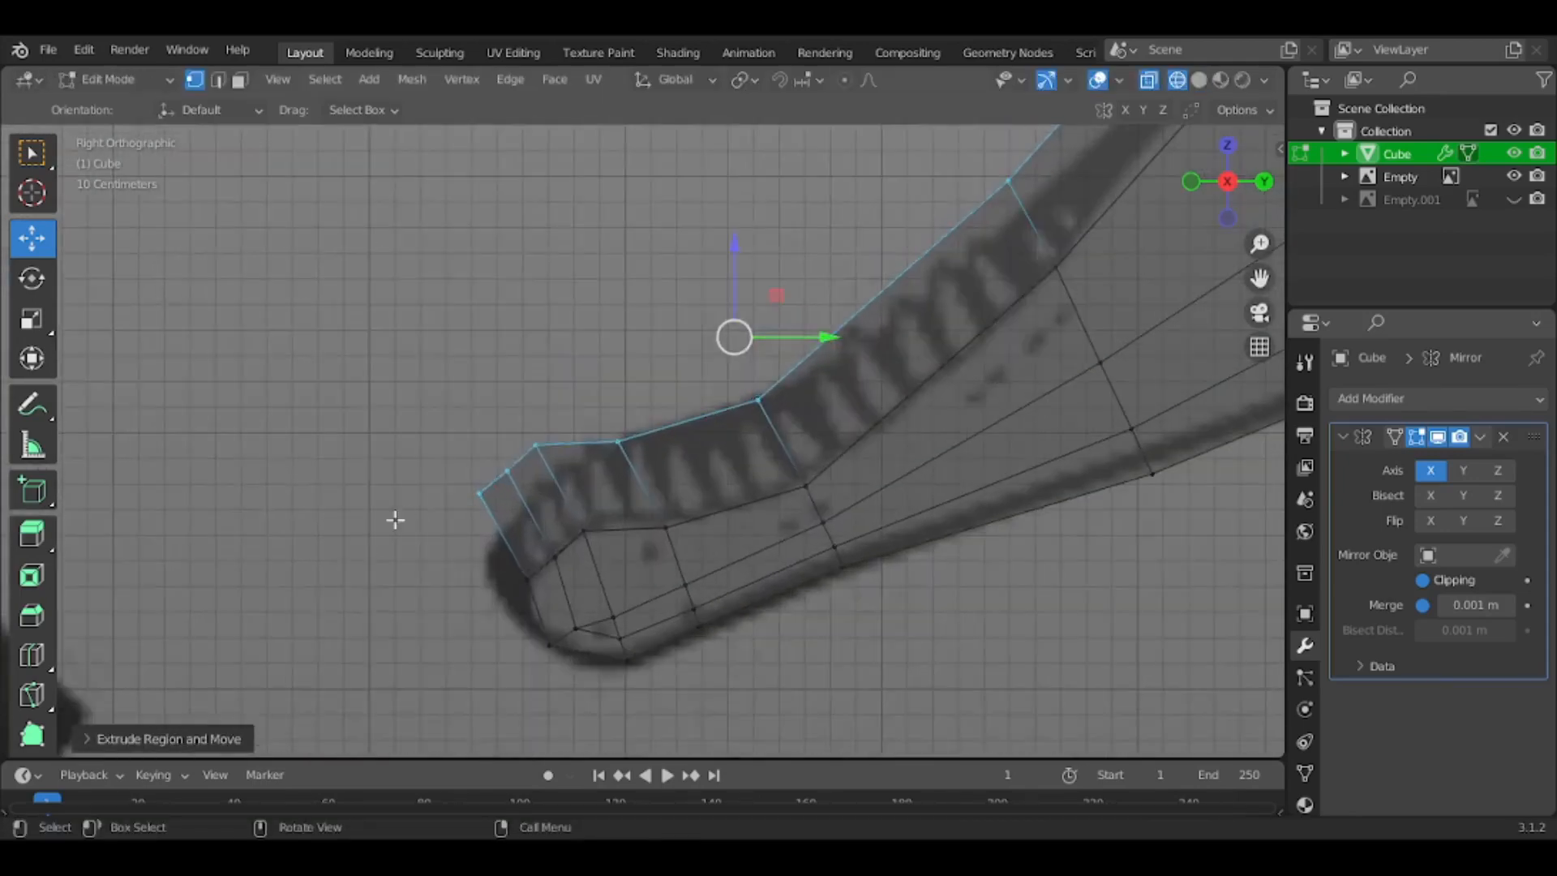
left_click_drag(519, 553, 519, 554)
key("g")
left_click(531, 588)
left_click_drag(561, 493, 568, 501)
key("g")
left_click(584, 519)
Move the middle and rear upper-edge vertices of the lower teeth strip onto the reference up to the mouth corner
middle_click_drag(901, 297, 693, 439, "shift")
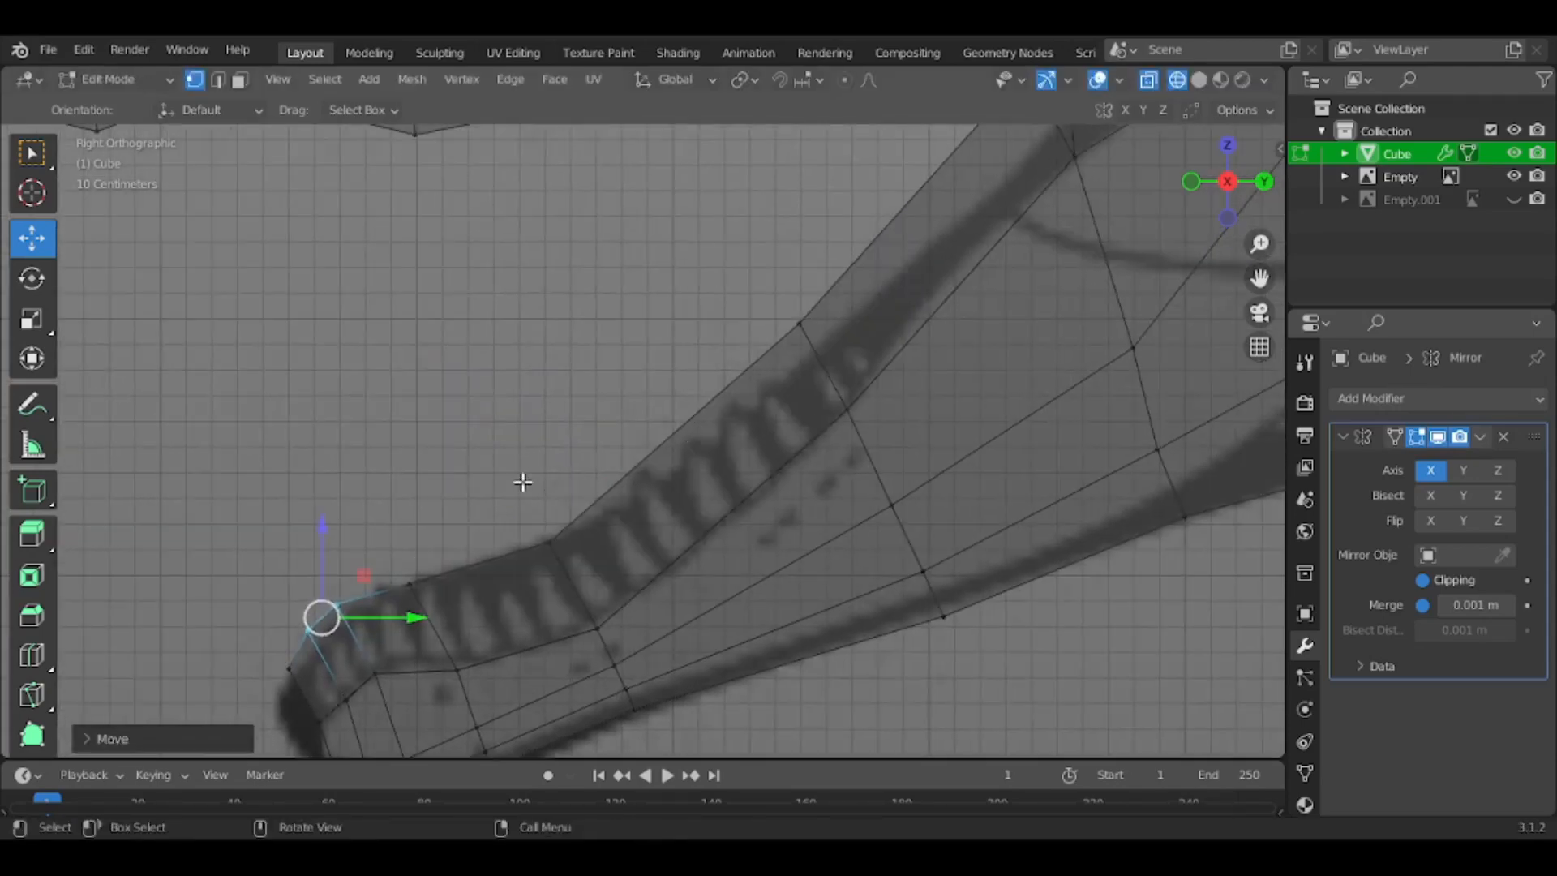
left_click_drag(523, 486, 589, 581)
key("g")
left_click(594, 591)
middle_click_drag(821, 349, 745, 485, "shift")
left_click_drag(697, 430, 756, 483)
key("g")
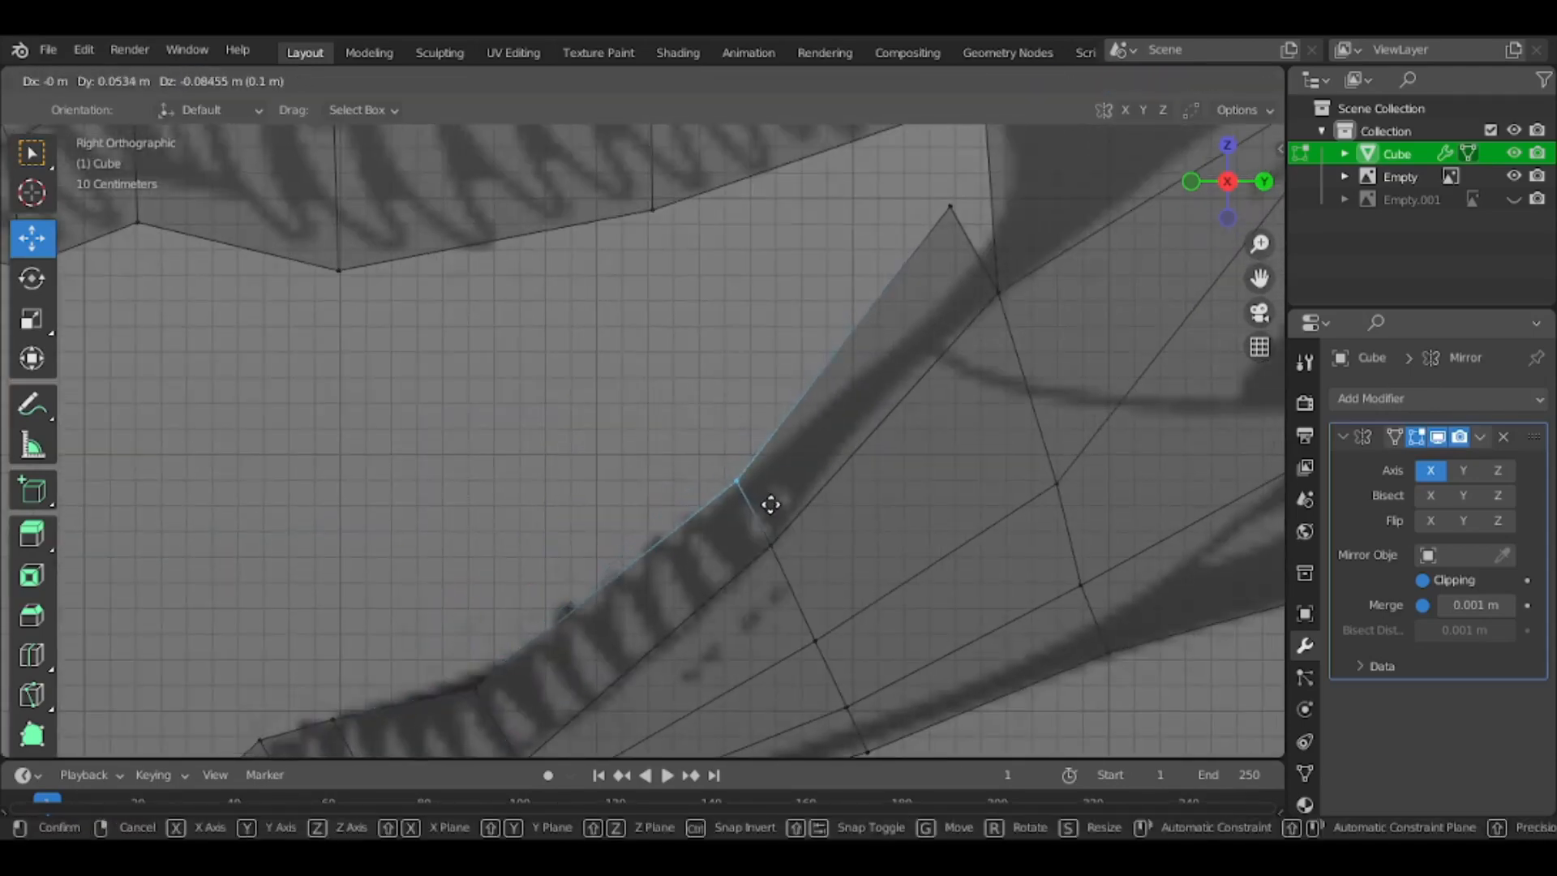
left_click(774, 511)
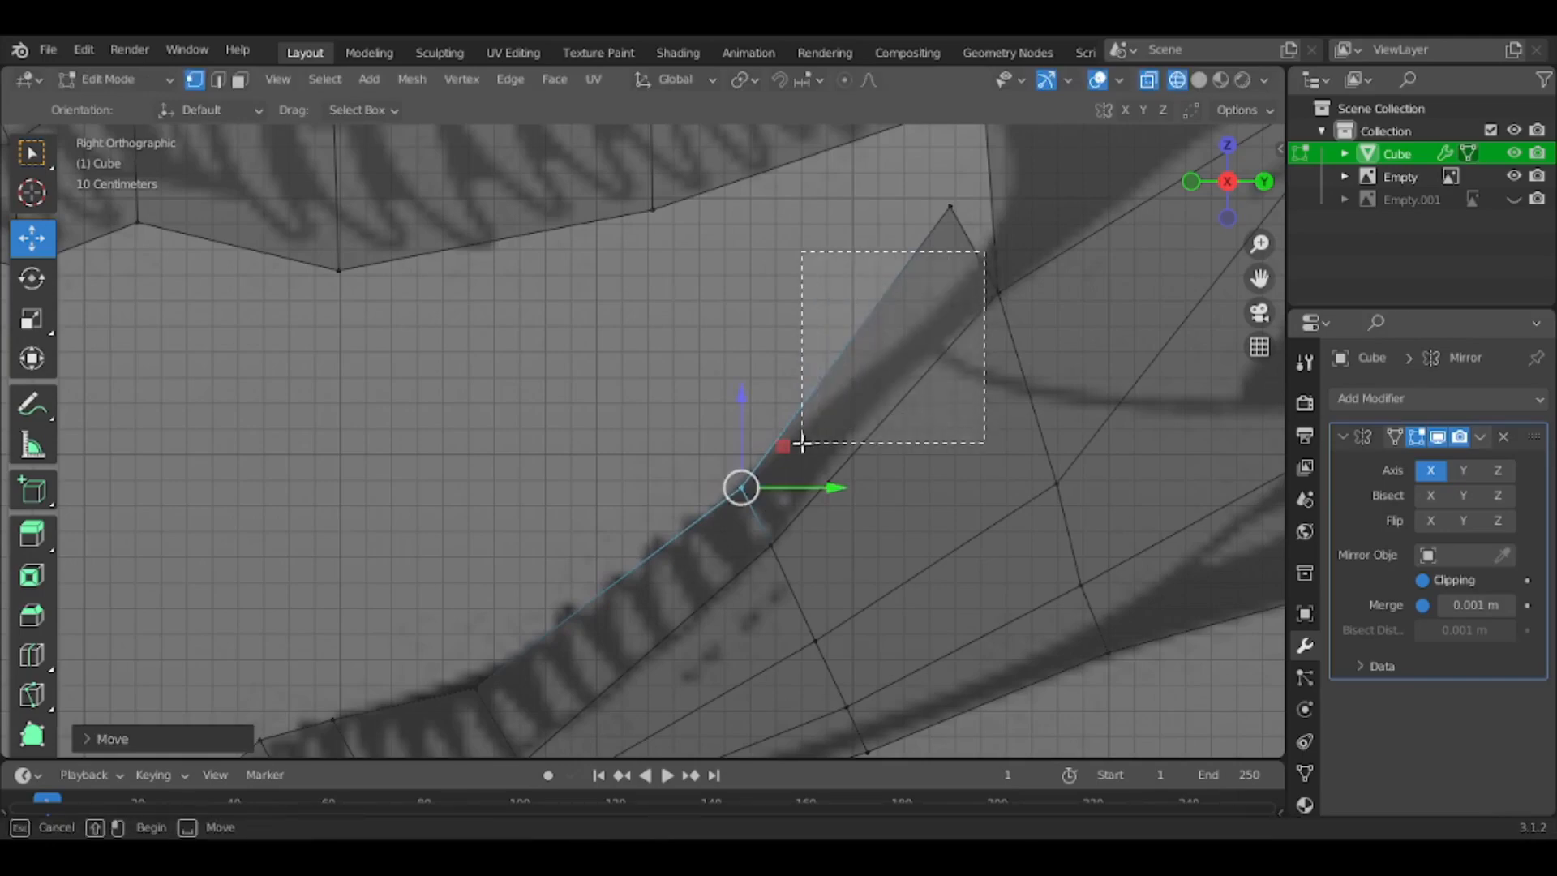
left_click_drag(801, 442, 897, 156)
key("g")
left_click(966, 357)
Return to solid shading and examine the teeth strips on both jaws from the side and front in Object Mode
scroll(736, 567, "down", 5)
left_click(719, 632)
key("z")
left_click(936, 622)
middle_click_drag(720, 574, 880, 568)
key("Tab")
middle_click_drag(733, 526, 974, 292)
left_click(1215, 185)
scroll(625, 300, "up", 4)
middle_click_drag(616, 300, 855, 309)
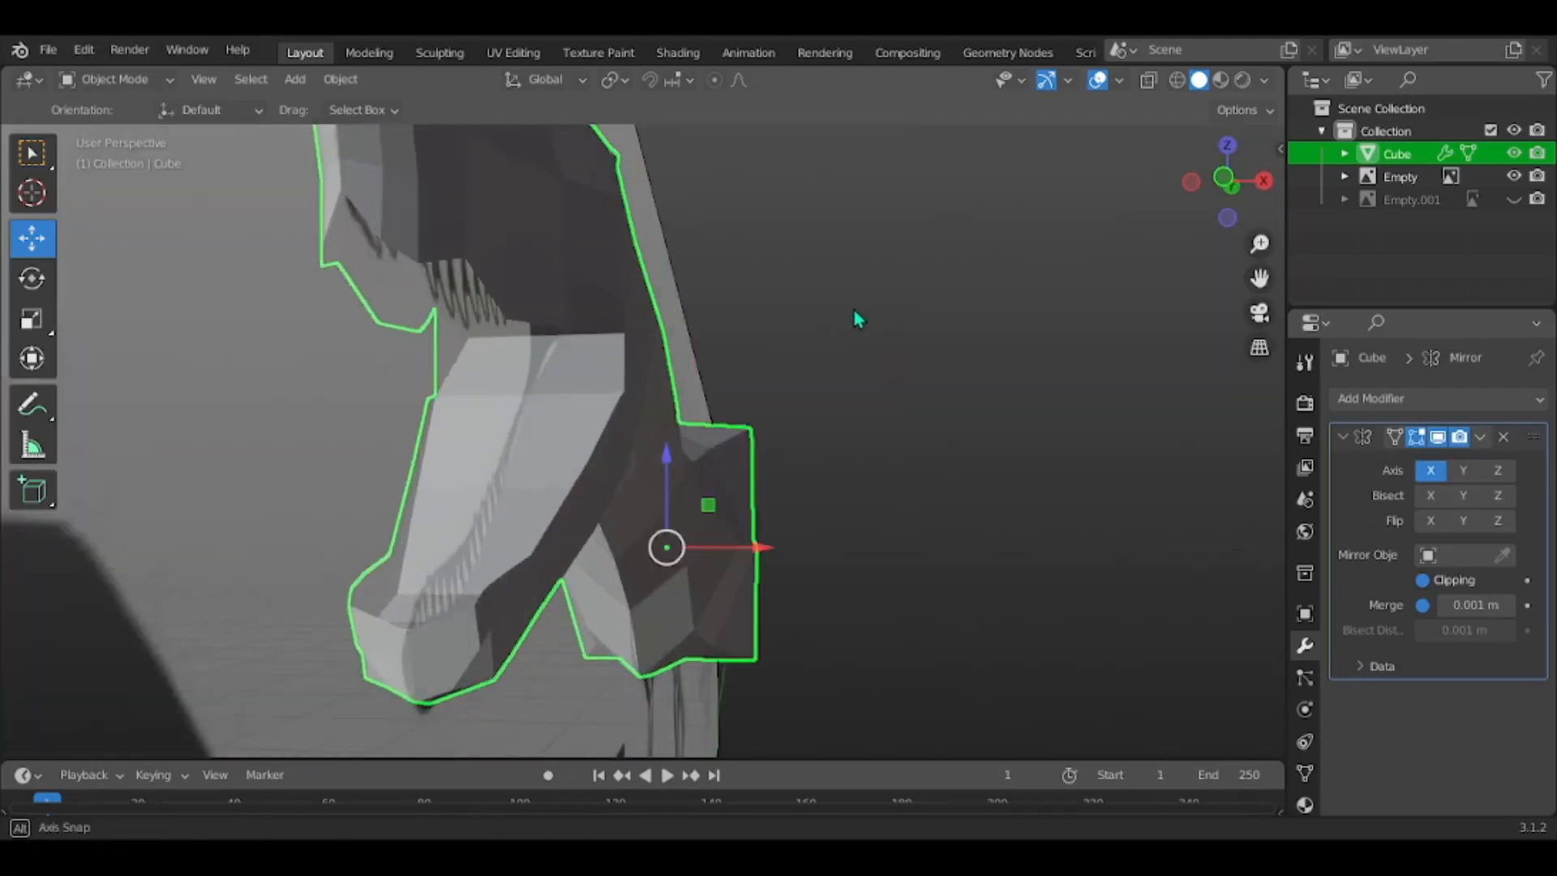
scroll(730, 298, "up", 2)
Nudge a vertex near the mouth corner slightly inward along X in Edit Mode
key("Tab")
middle_click_drag(645, 334, 730, 389)
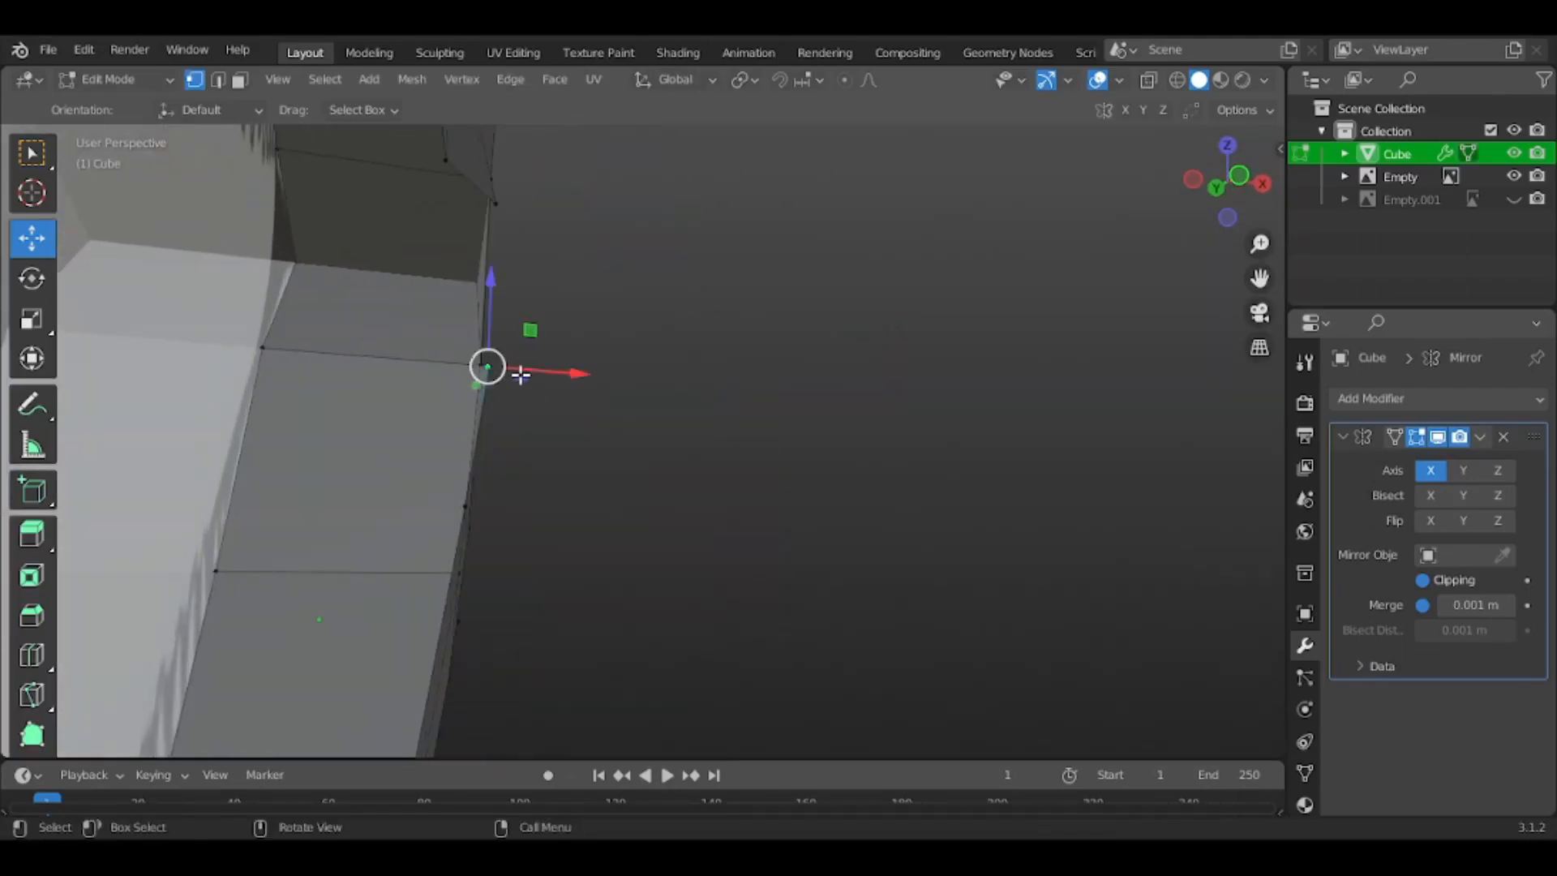
left_click_drag(521, 375, 514, 366)
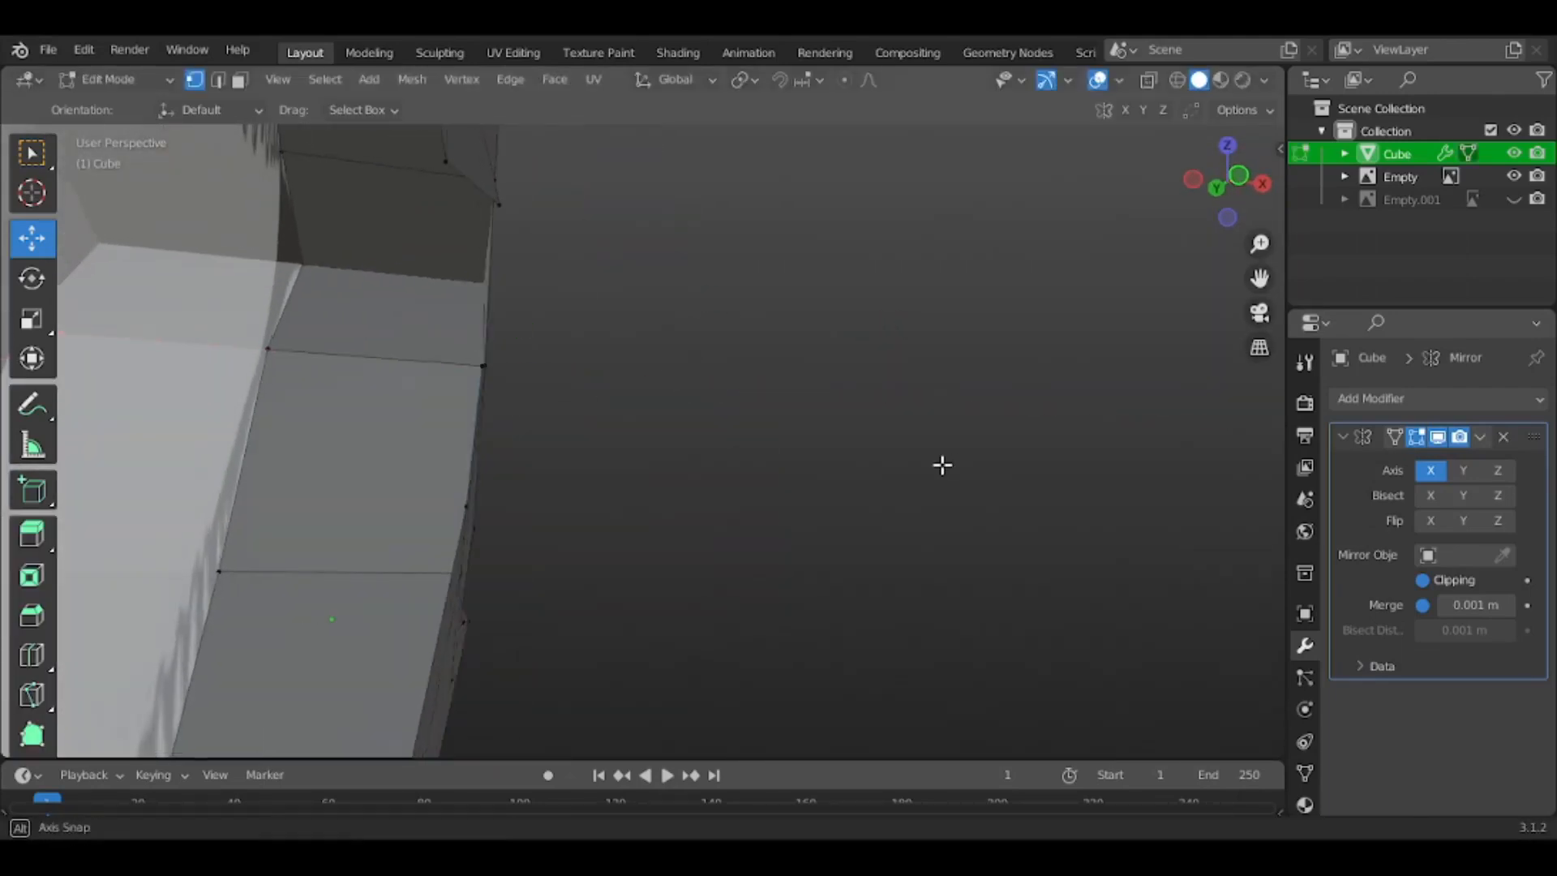
scroll(942, 462, "down", 5)
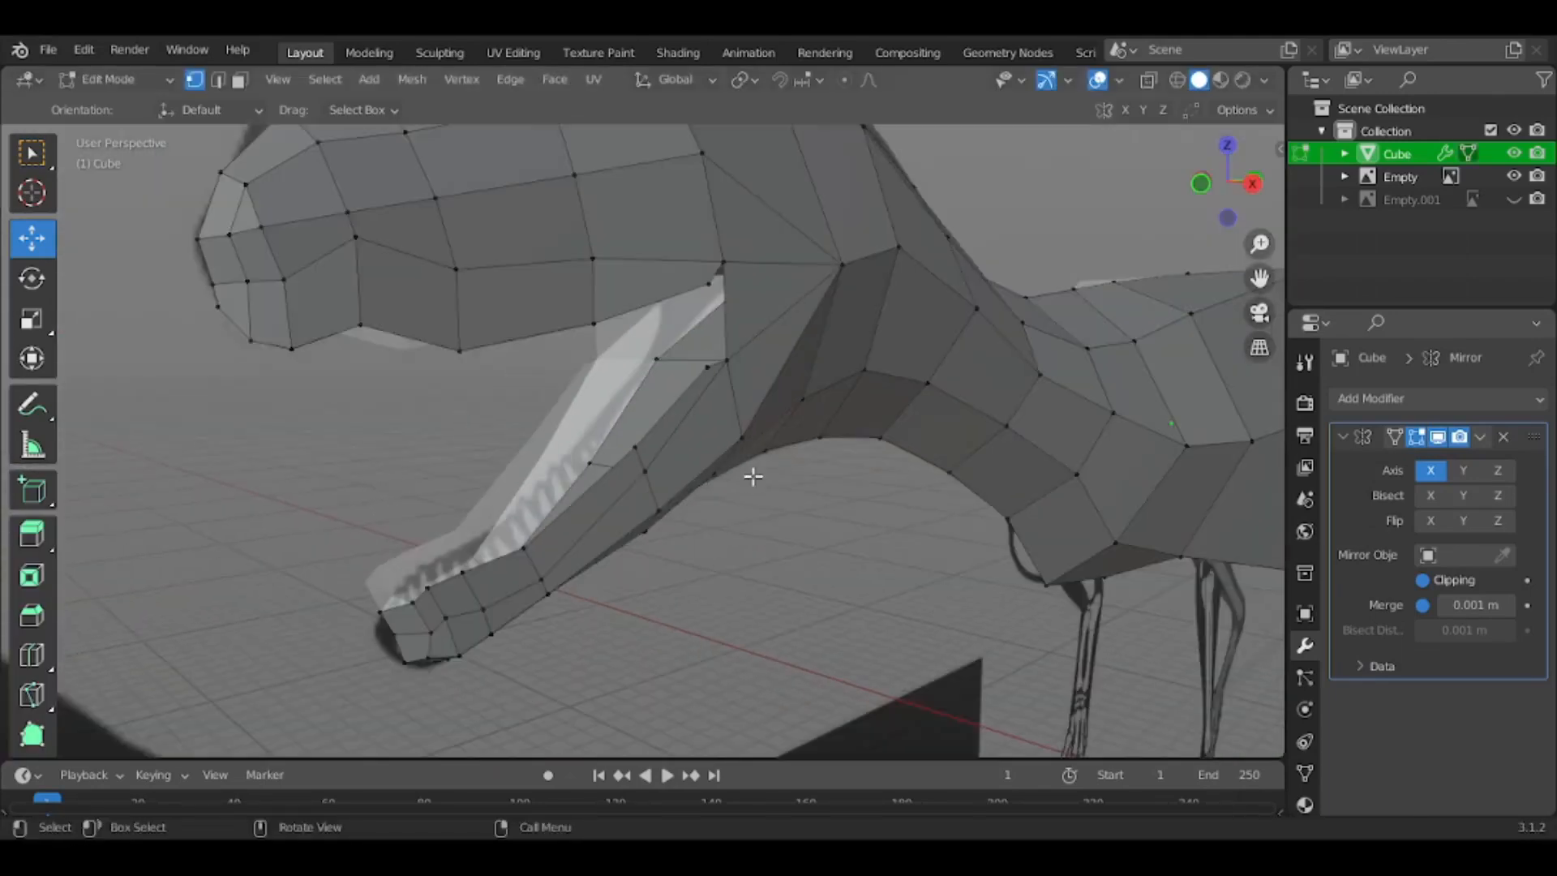
middle_click_drag(747, 470, 689, 455)
Knife-cut a line along the top of the snout just beside the centre edge, from the nose to behind the eye
key("KP_3")
scroll(630, 436, "up", 6)
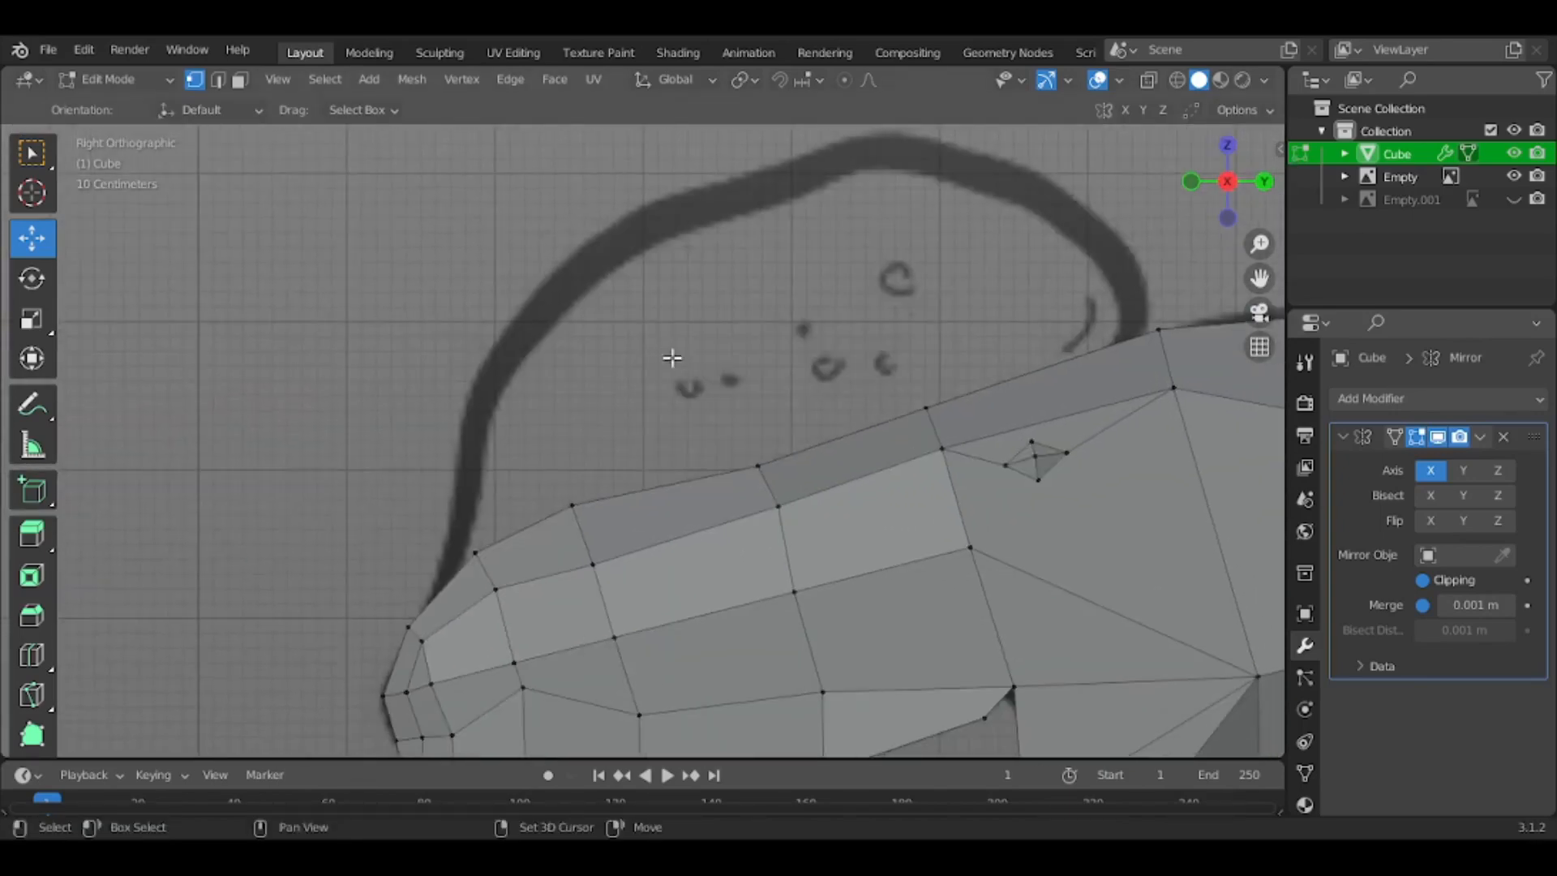
scroll(450, 555, "up", 2)
key("k")
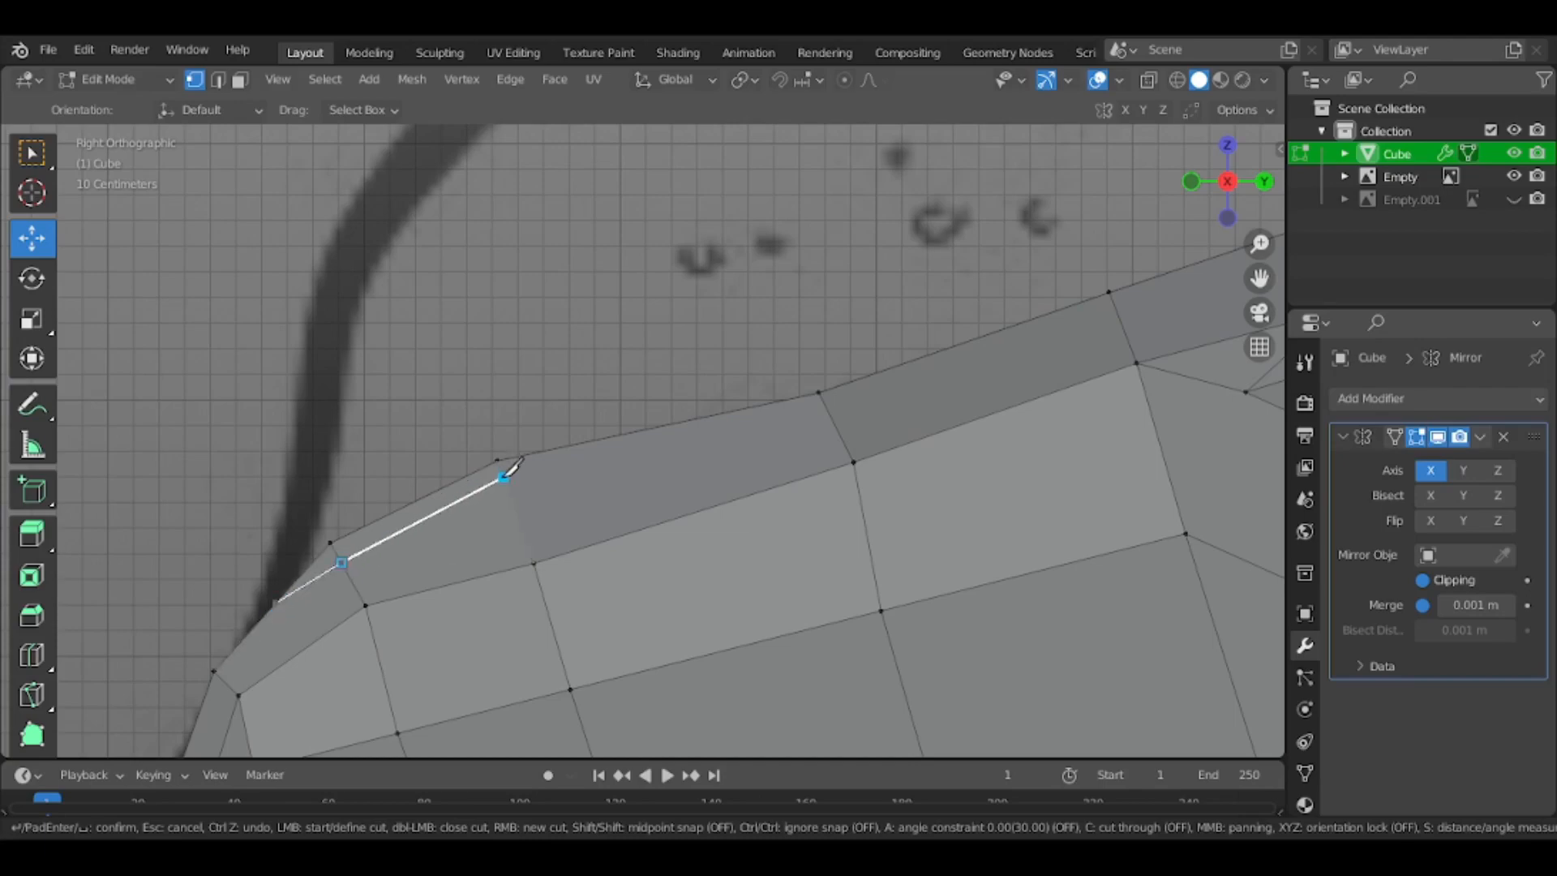
middle_click_drag(998, 365, 655, 526, "shift")
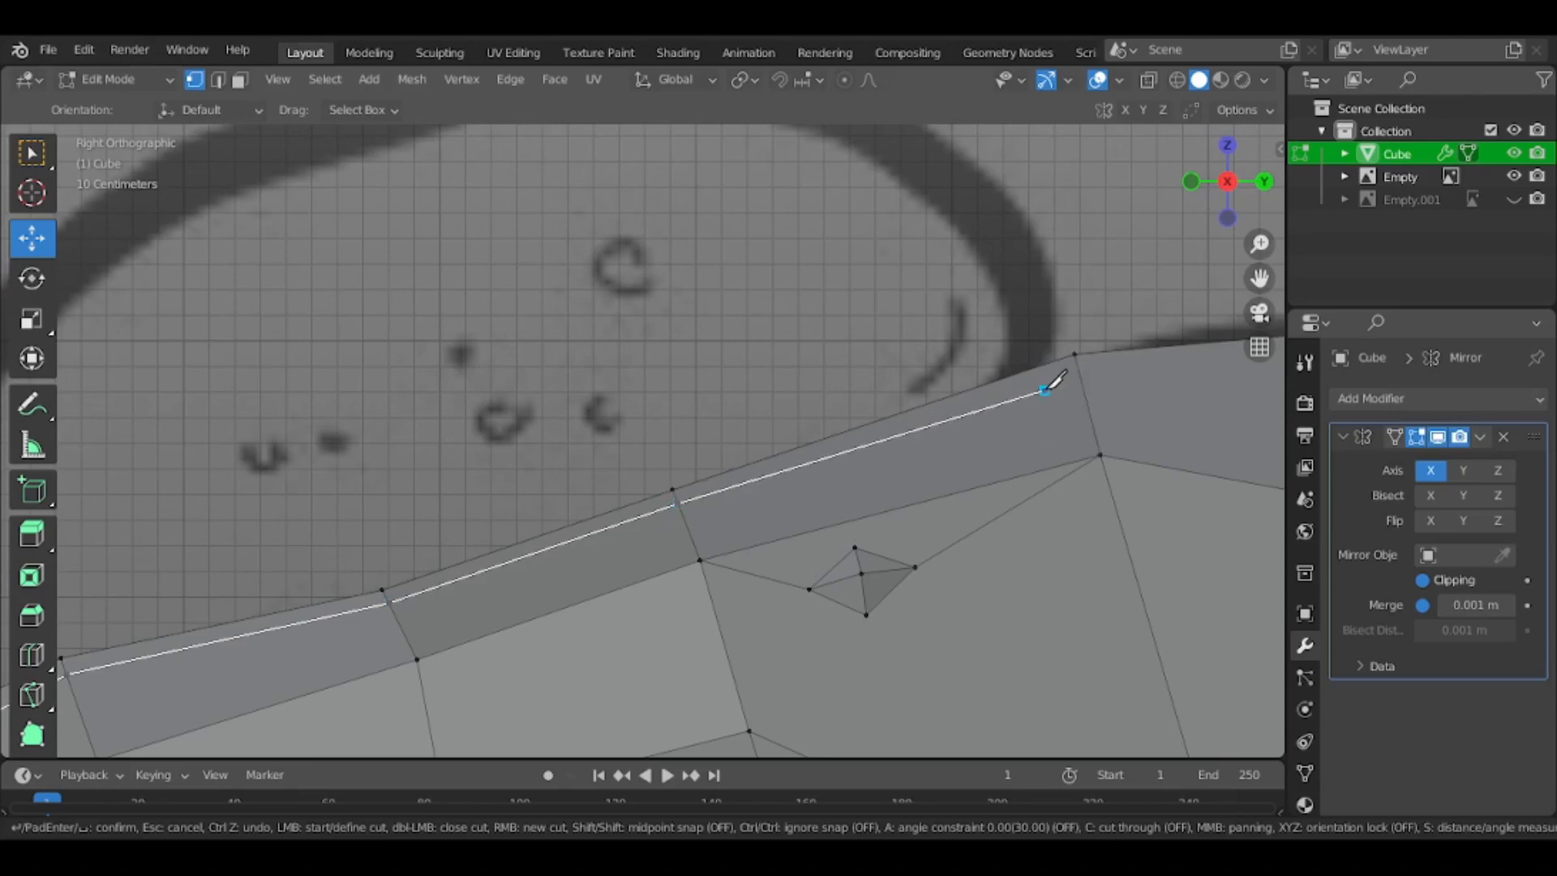
scroll(869, 425, "up", 3)
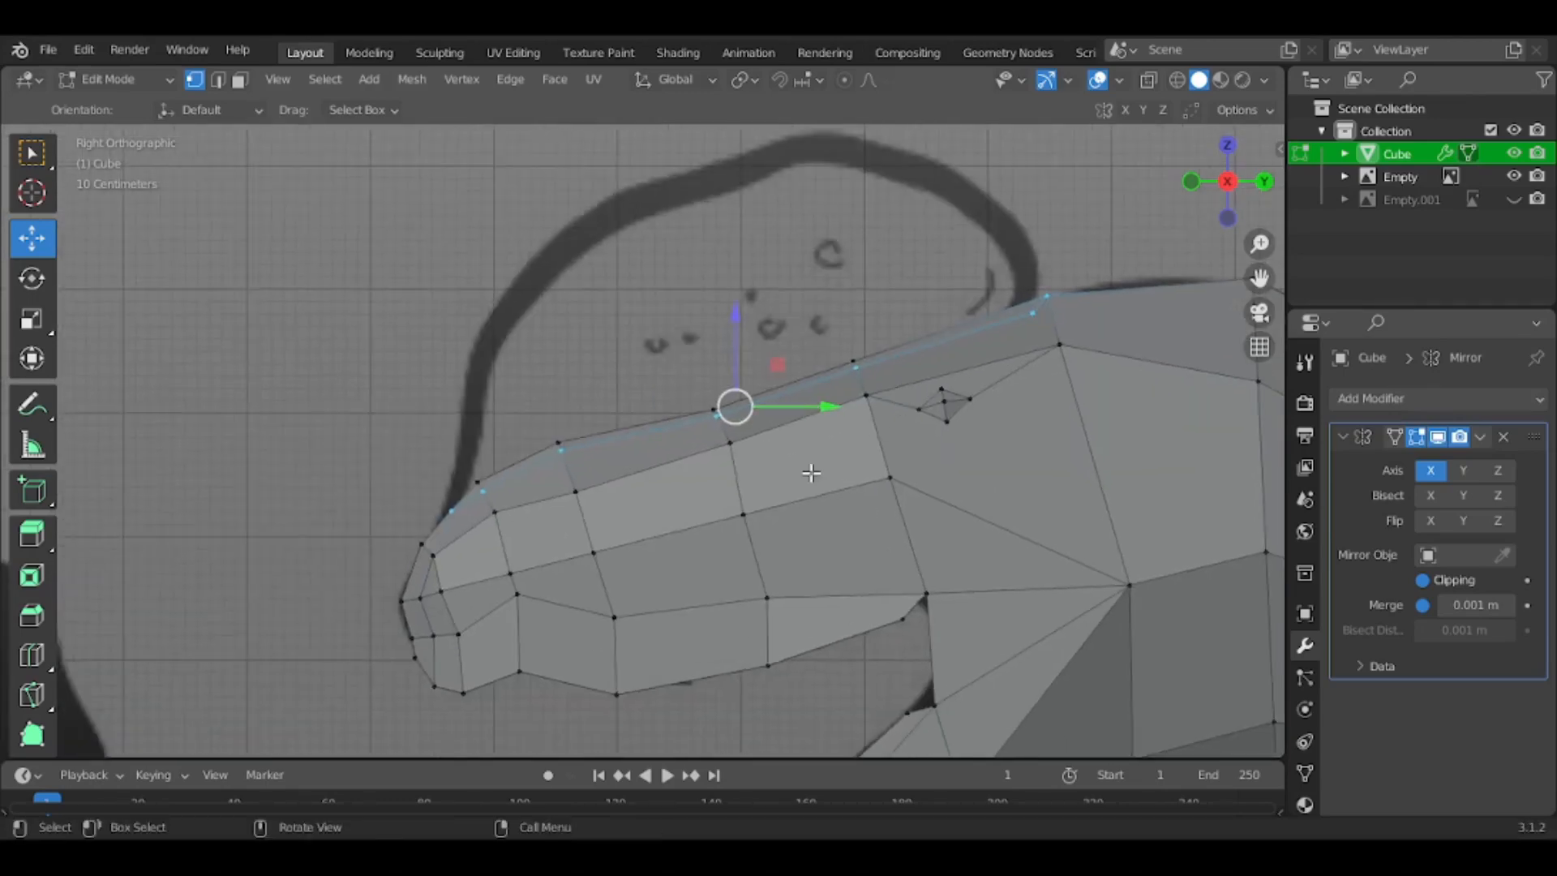
Extrude the thin strip of faces along the snout's top upward in side view to start the crest
scroll(797, 373, "down", 5)
middle_click_drag(892, 365, 1233, 236)
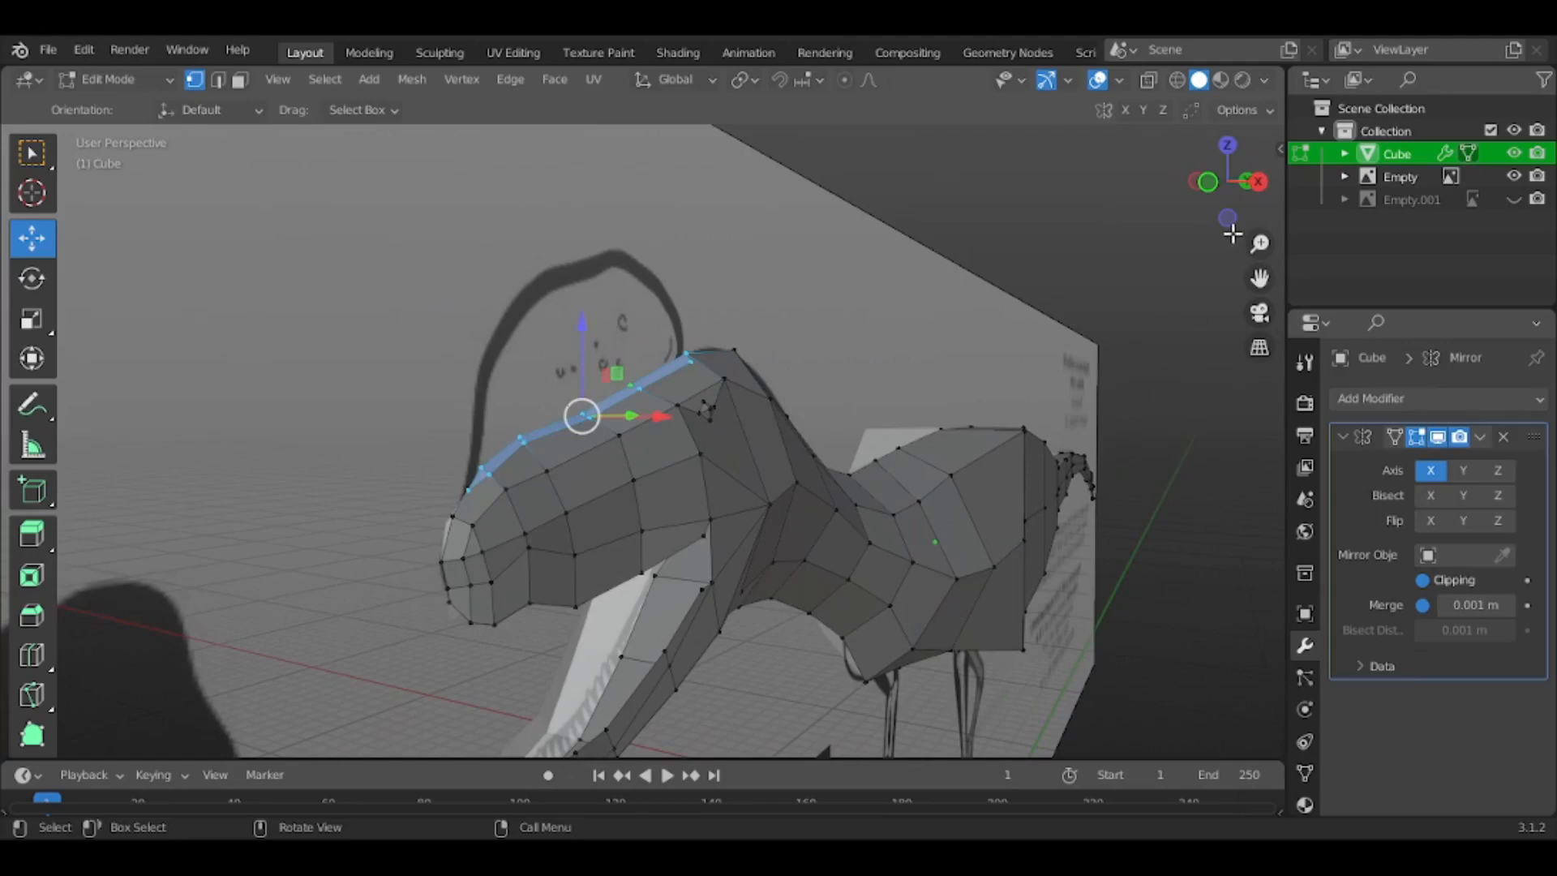
middle_click_drag(927, 395, 1005, 442)
scroll(1005, 441, "up", 2)
left_click(1262, 184)
middle_click_drag(1155, 527, 1156, 571, "shift")
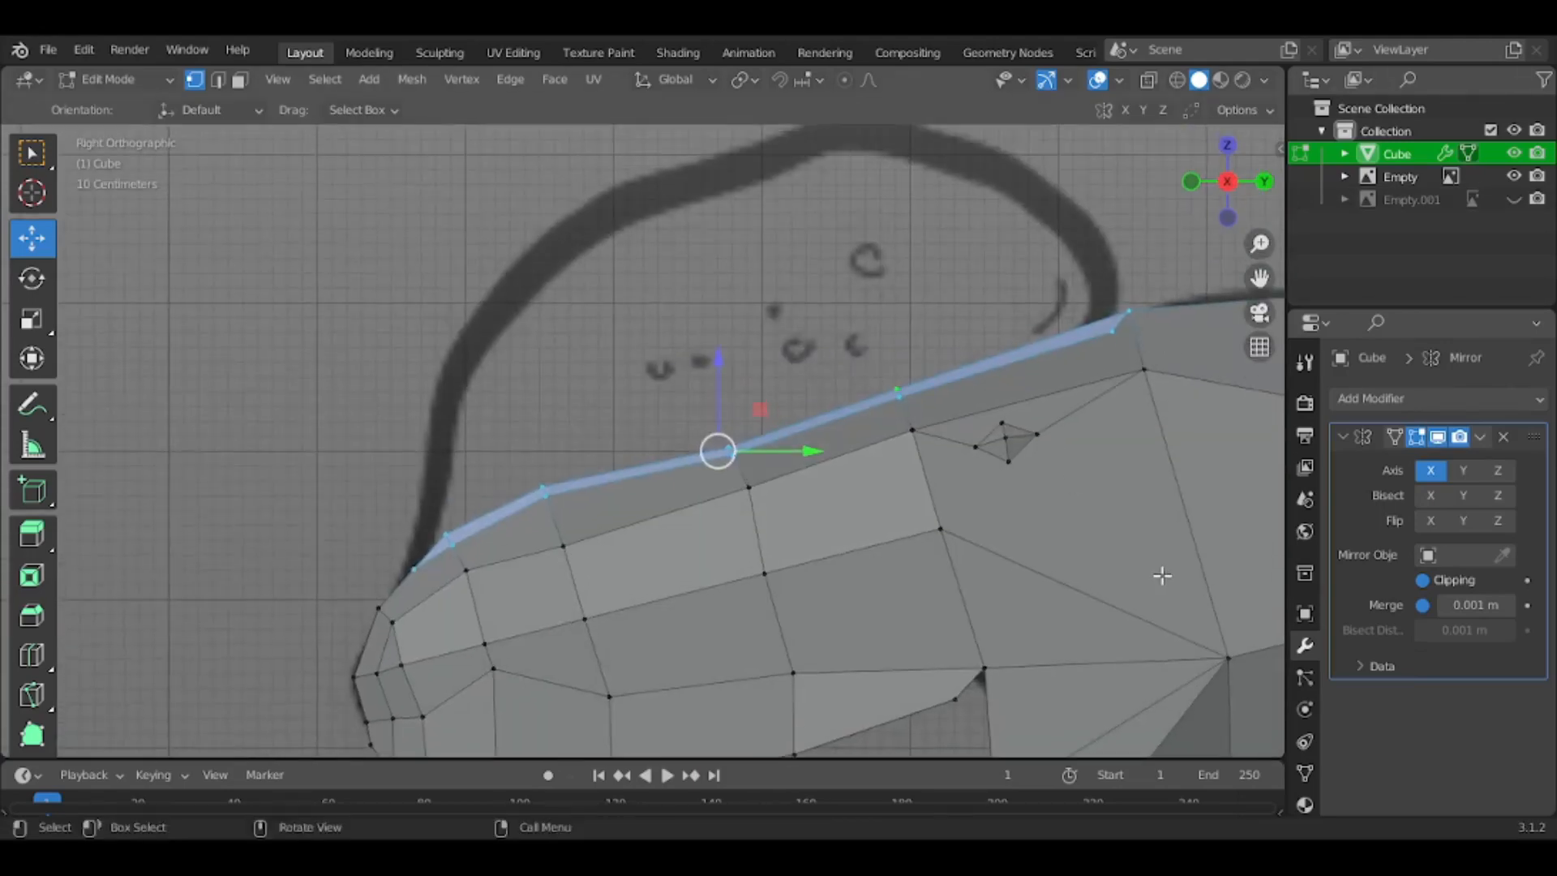
key("e")
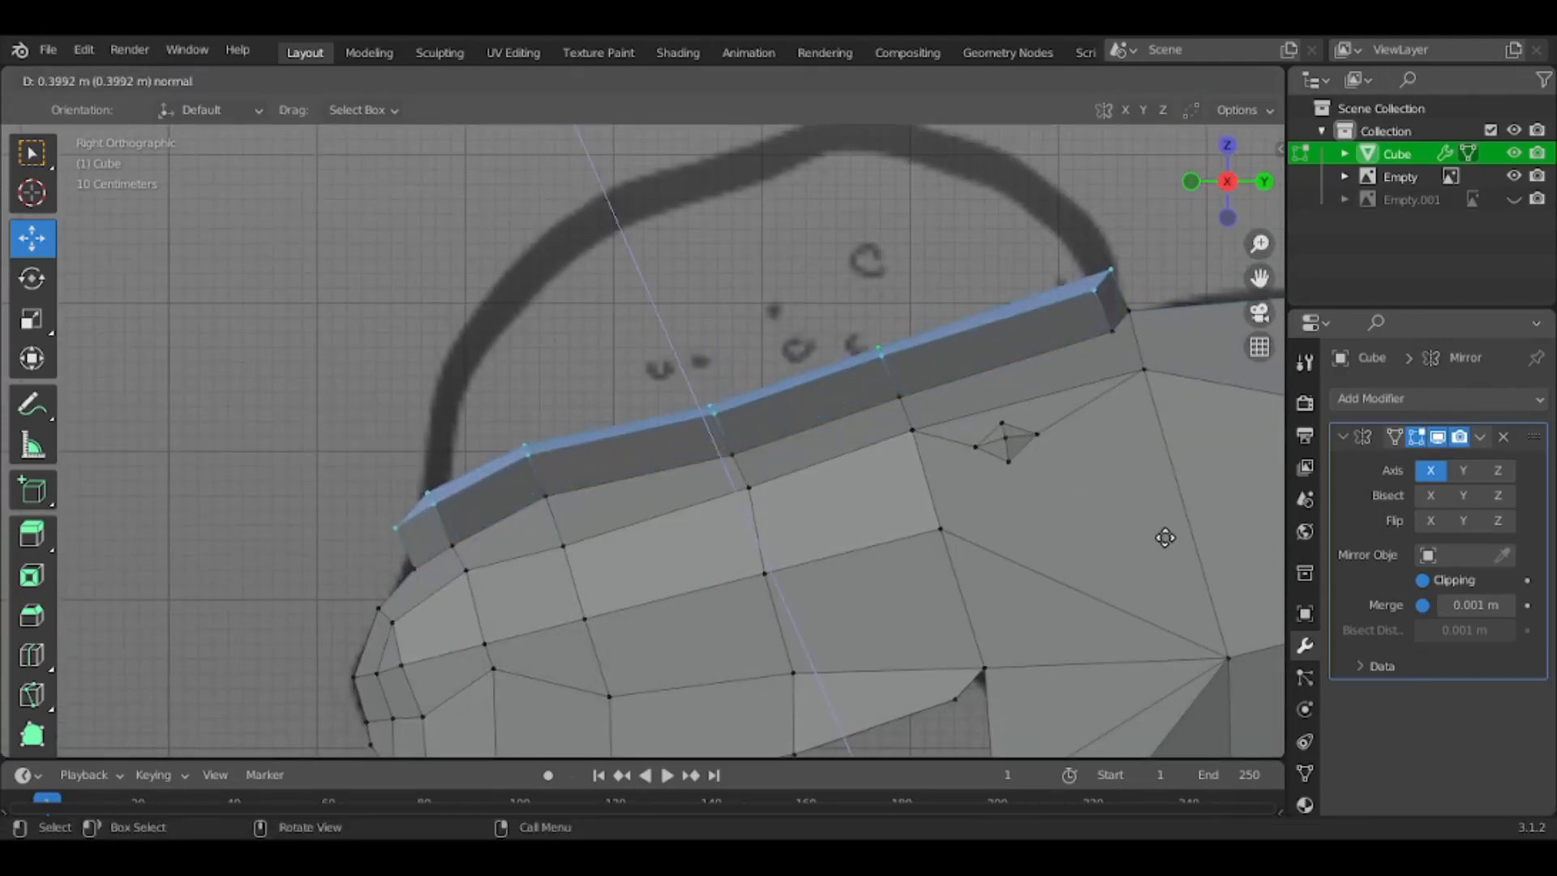
left_click(1168, 515)
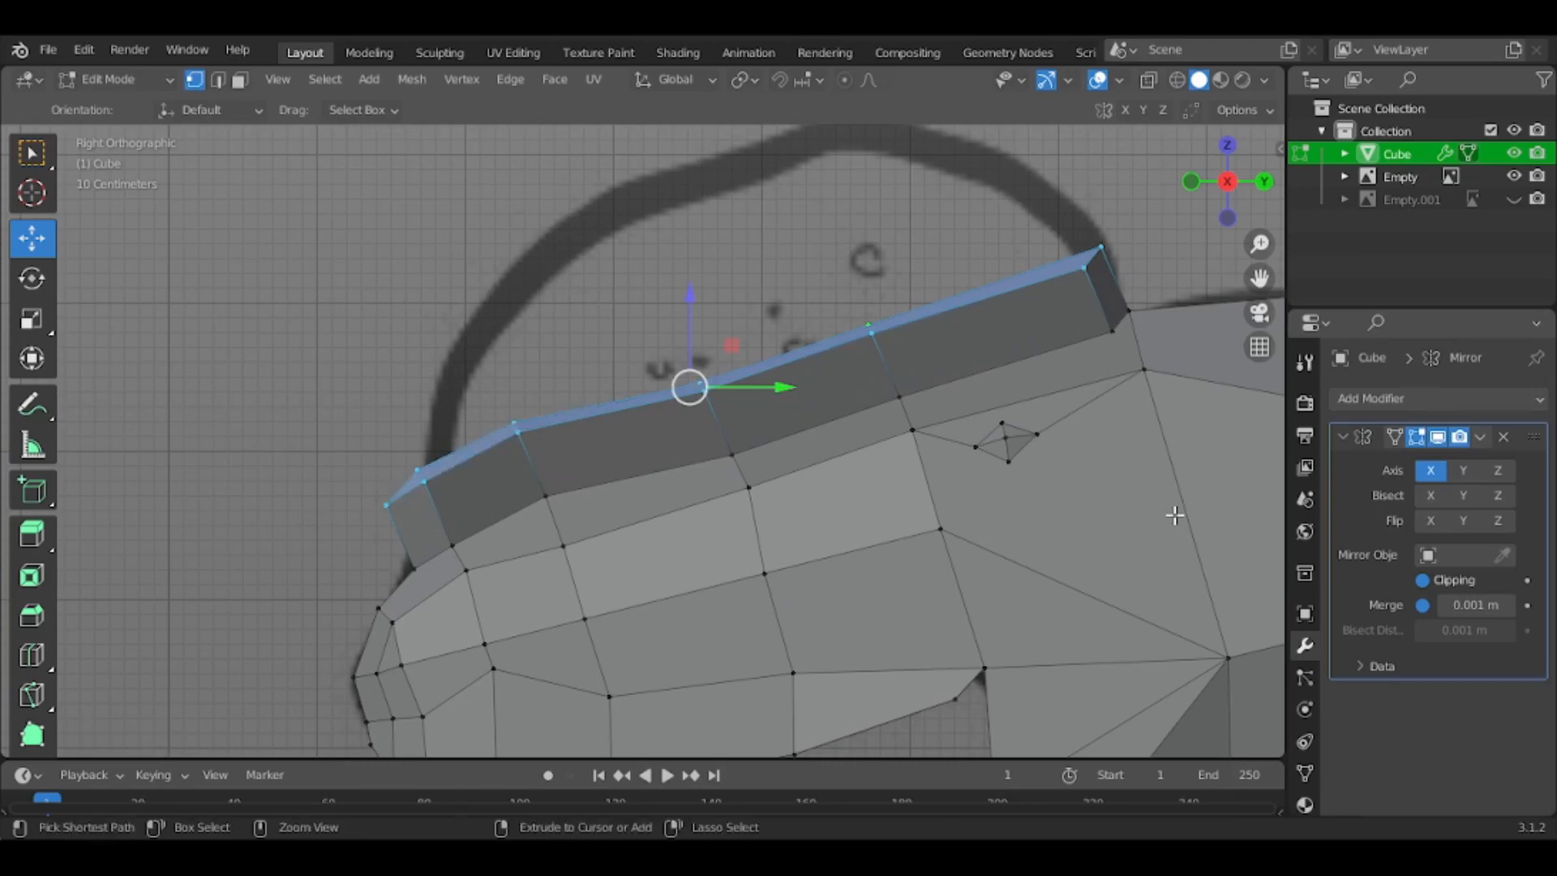
Scale the extruded crest strip down slightly in wireframe and move it and its rear vertices toward the drawn crest outline
key("z")
left_click(1130, 514)
key("s")
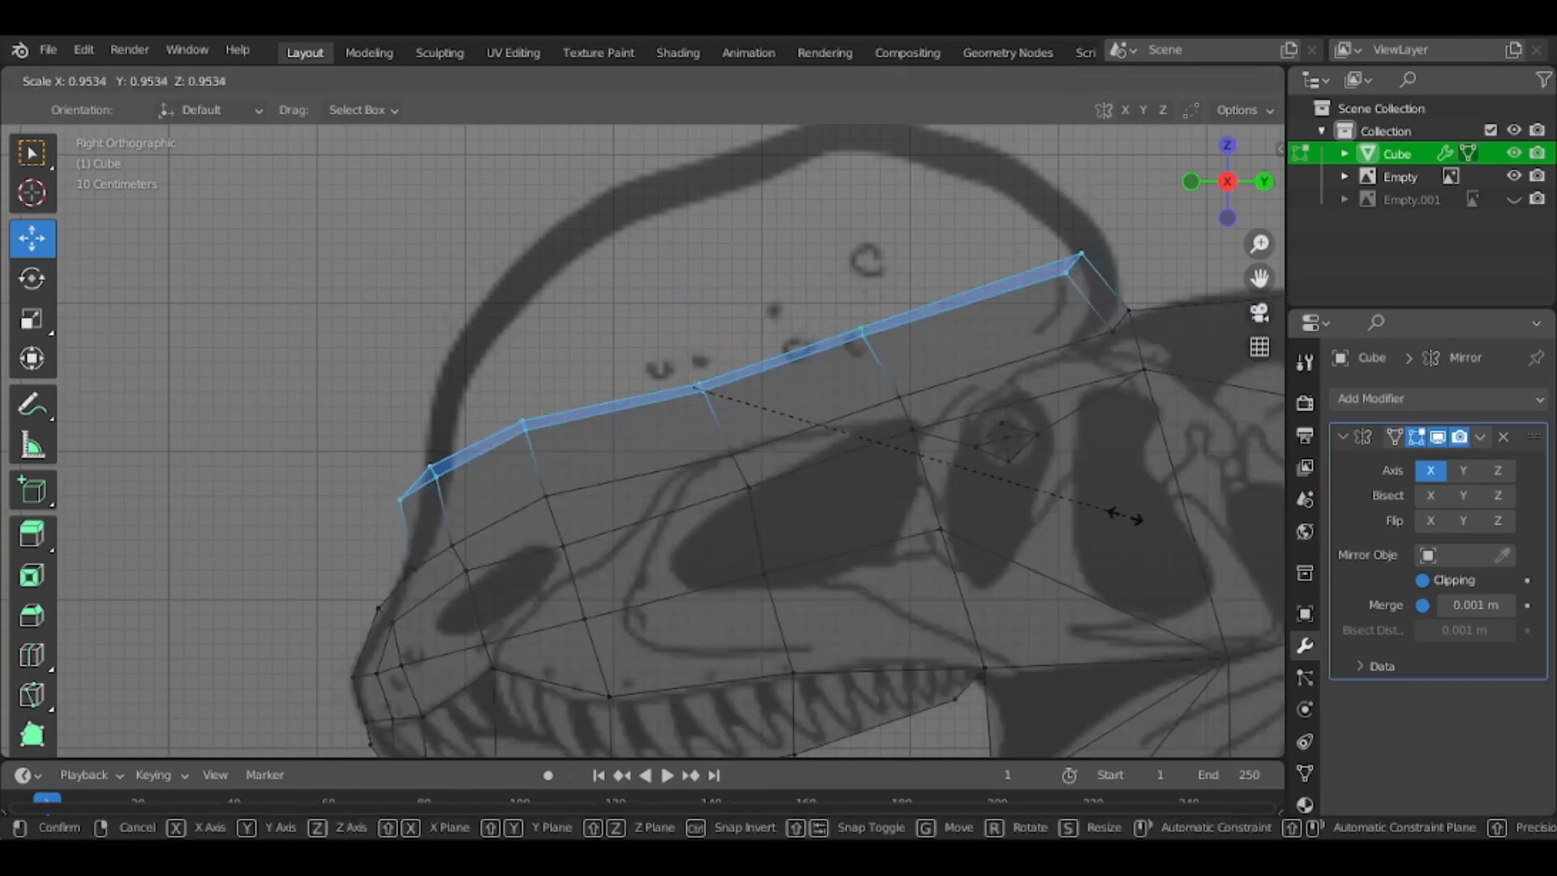
left_click(1109, 515)
key("g")
left_click(1121, 508)
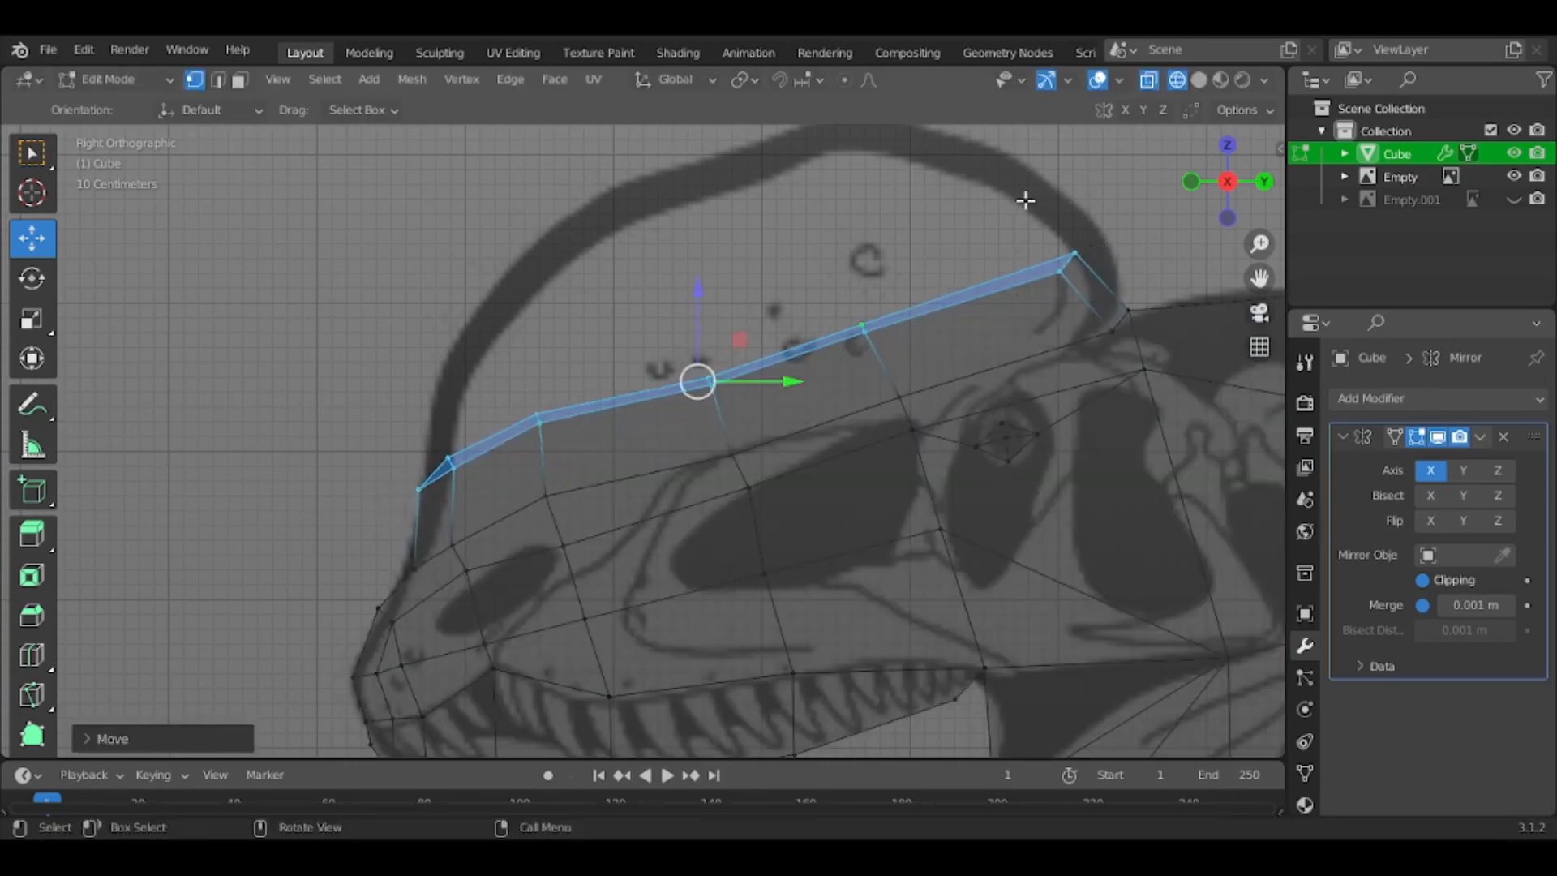
left_click(1079, 261)
key("g")
left_click(1142, 273)
Extrude the crest's top strip upward again, then scale it down and move it to fit inside the drawn crest outline
left_click_drag(388, 402, 543, 499, "shift")
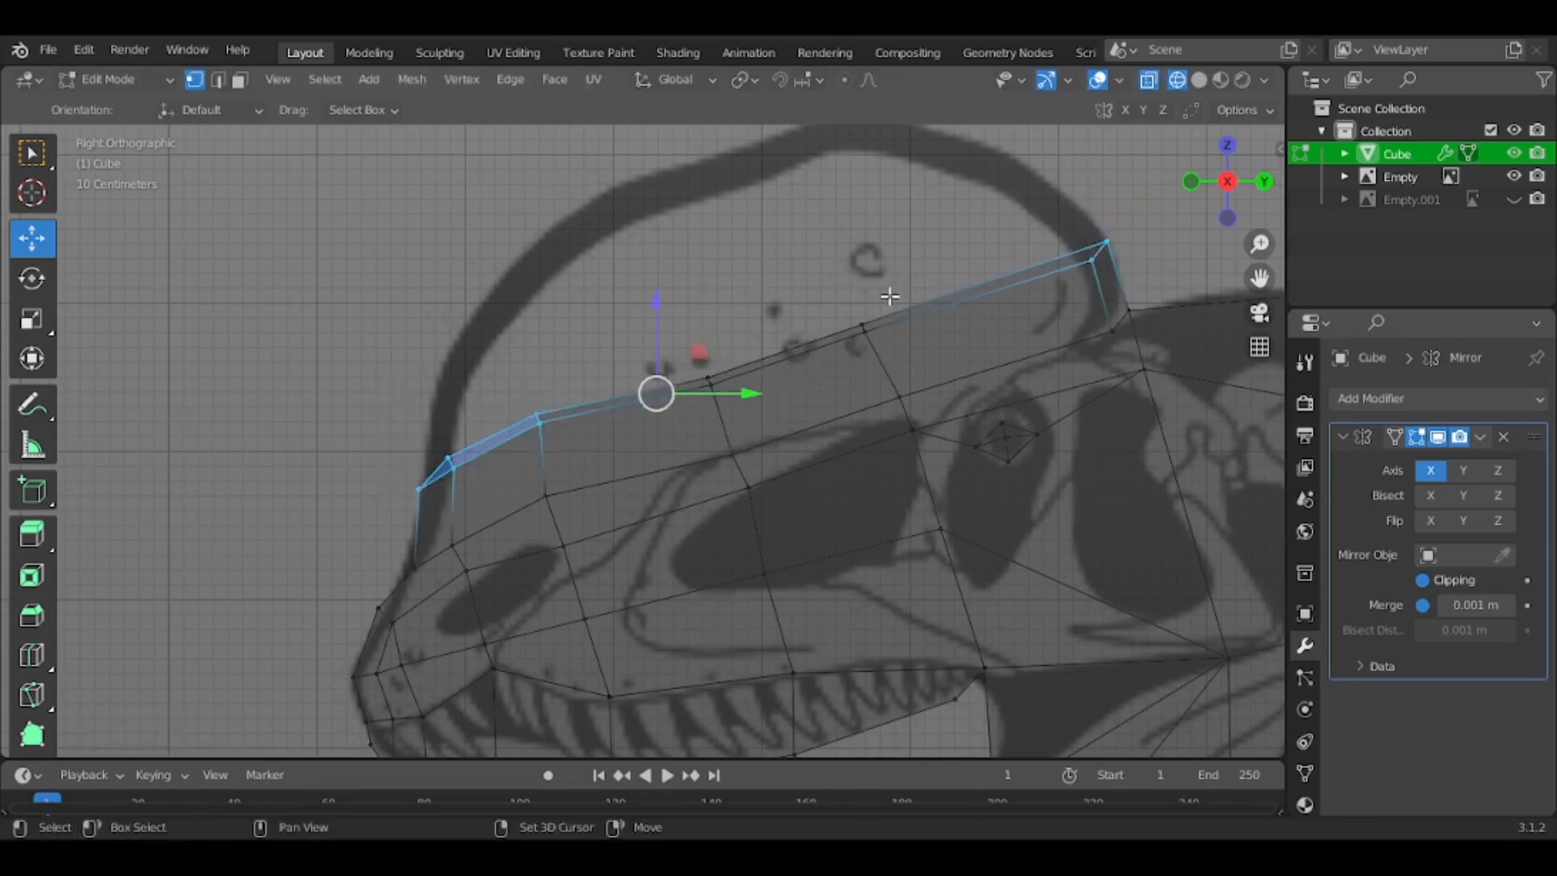
left_click_drag(889, 297, 690, 413, "shift")
key("g")
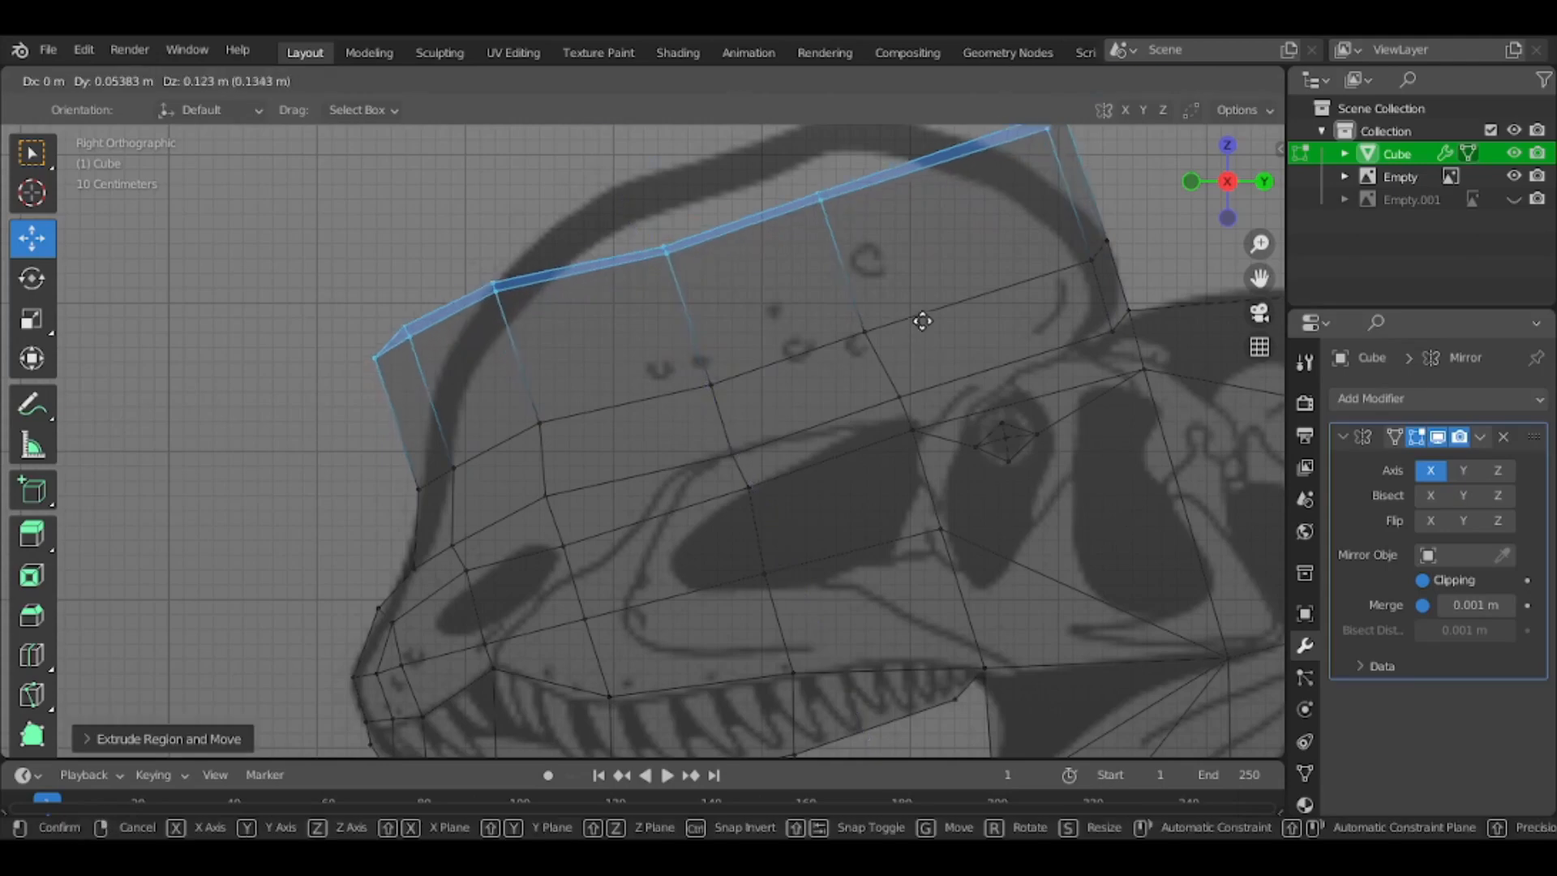
left_click(923, 314)
key("s")
left_click(977, 321)
key("g")
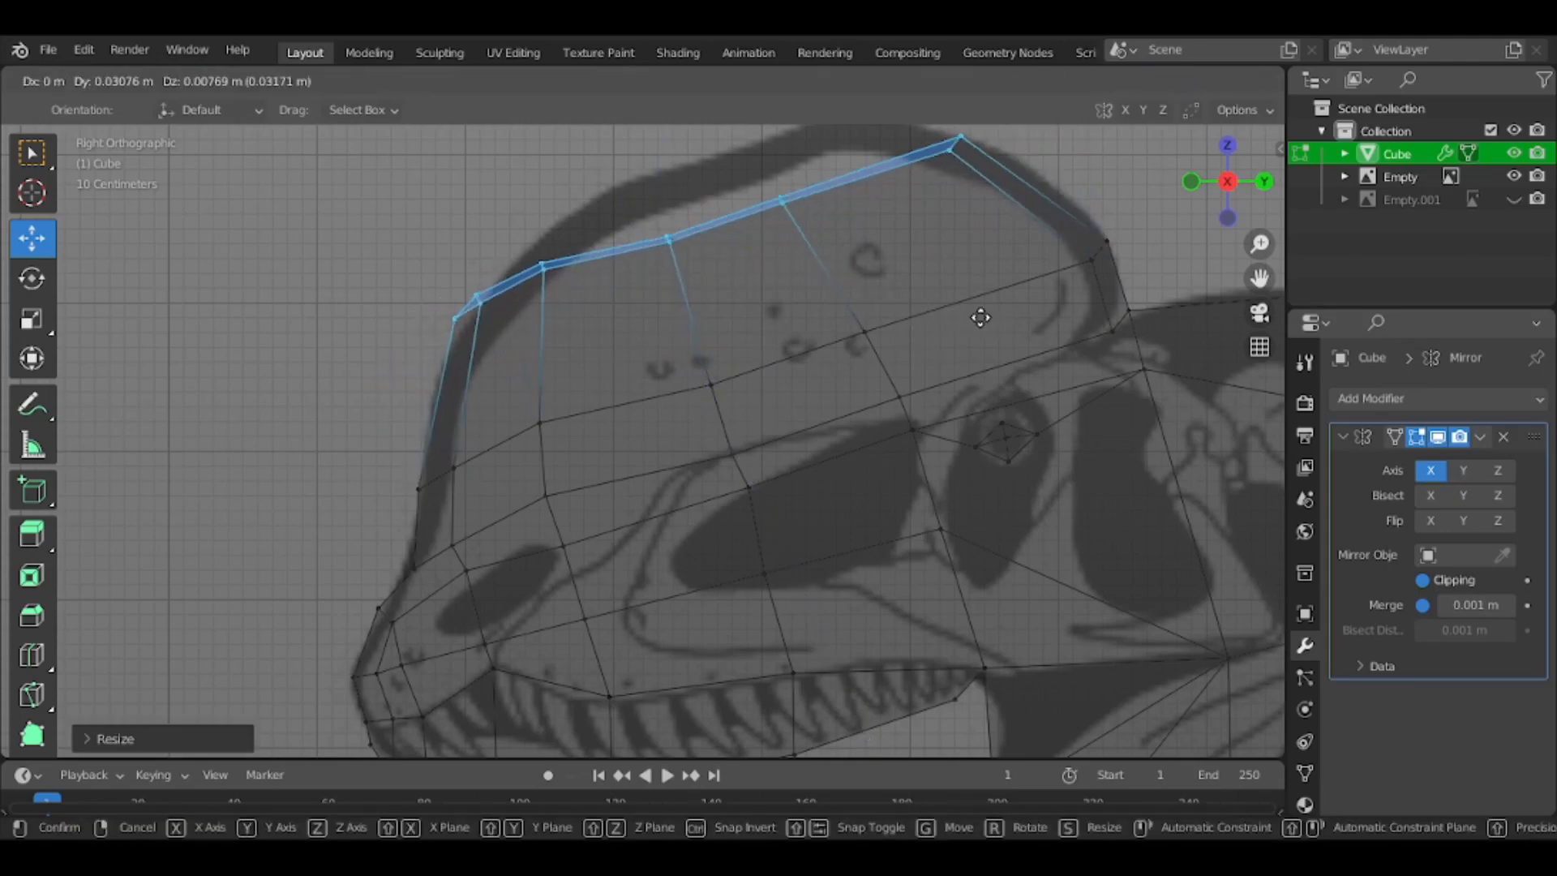
Extrude the crest's top edge loop upward, scaling and moving the new loop to fit the reference outline
left_click(980, 317)
key("e")
left_click(962, 251)
middle_click_drag(963, 251, 928, 398, "shift")
key("s")
left_click(791, 399)
key("g")
left_click(793, 398)
key("s")
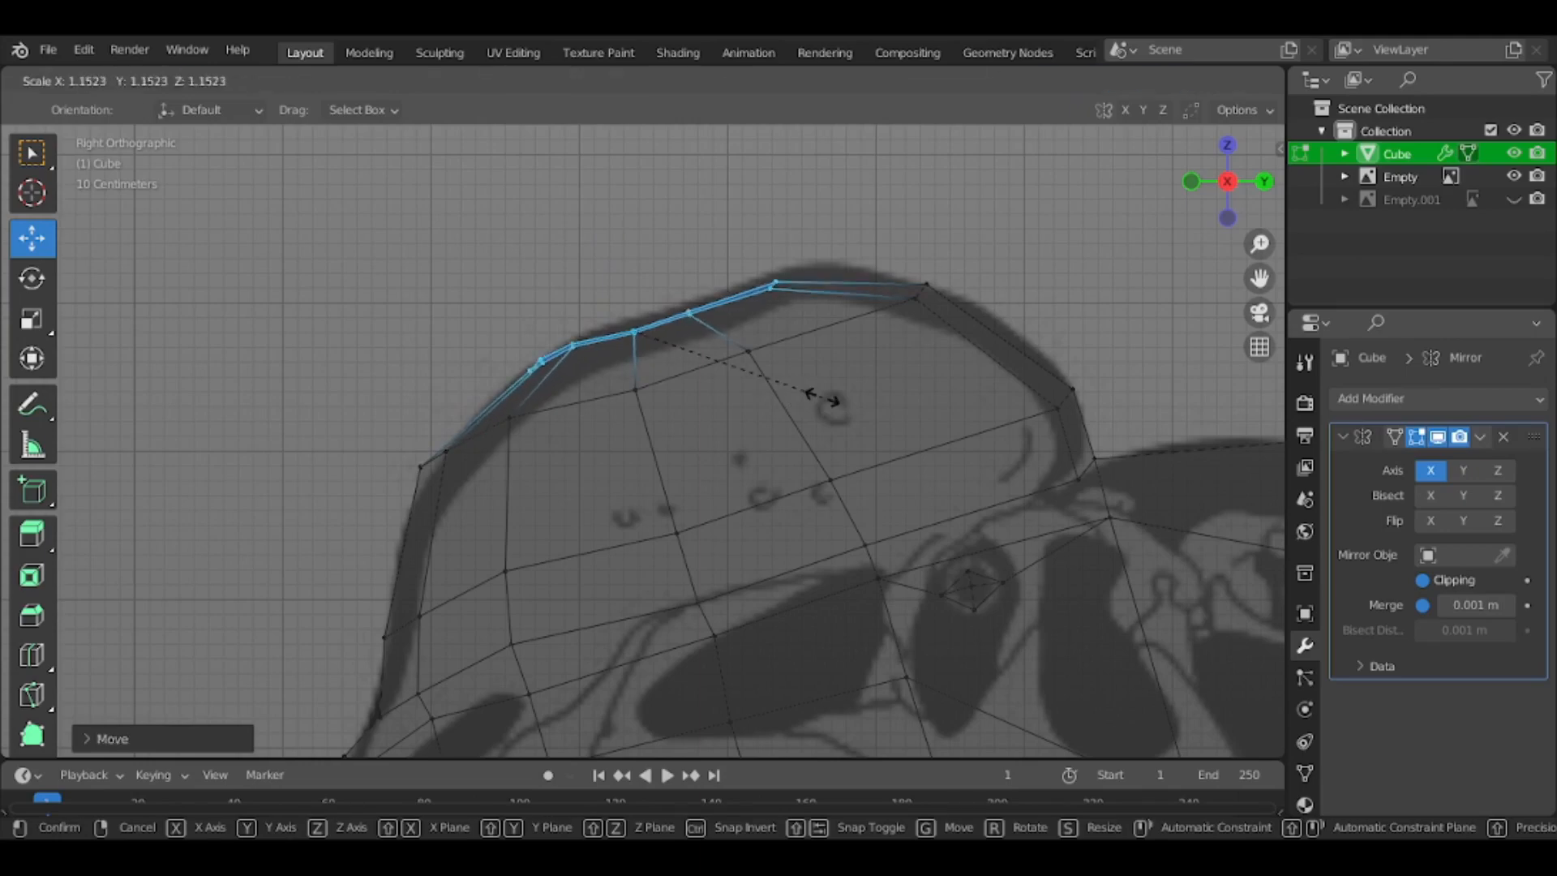
left_click(858, 393)
key("g")
left_click(868, 392)
Extrude the crest's top loop once more, merge it at center and place the merged vertex on the reference outline
key("e")
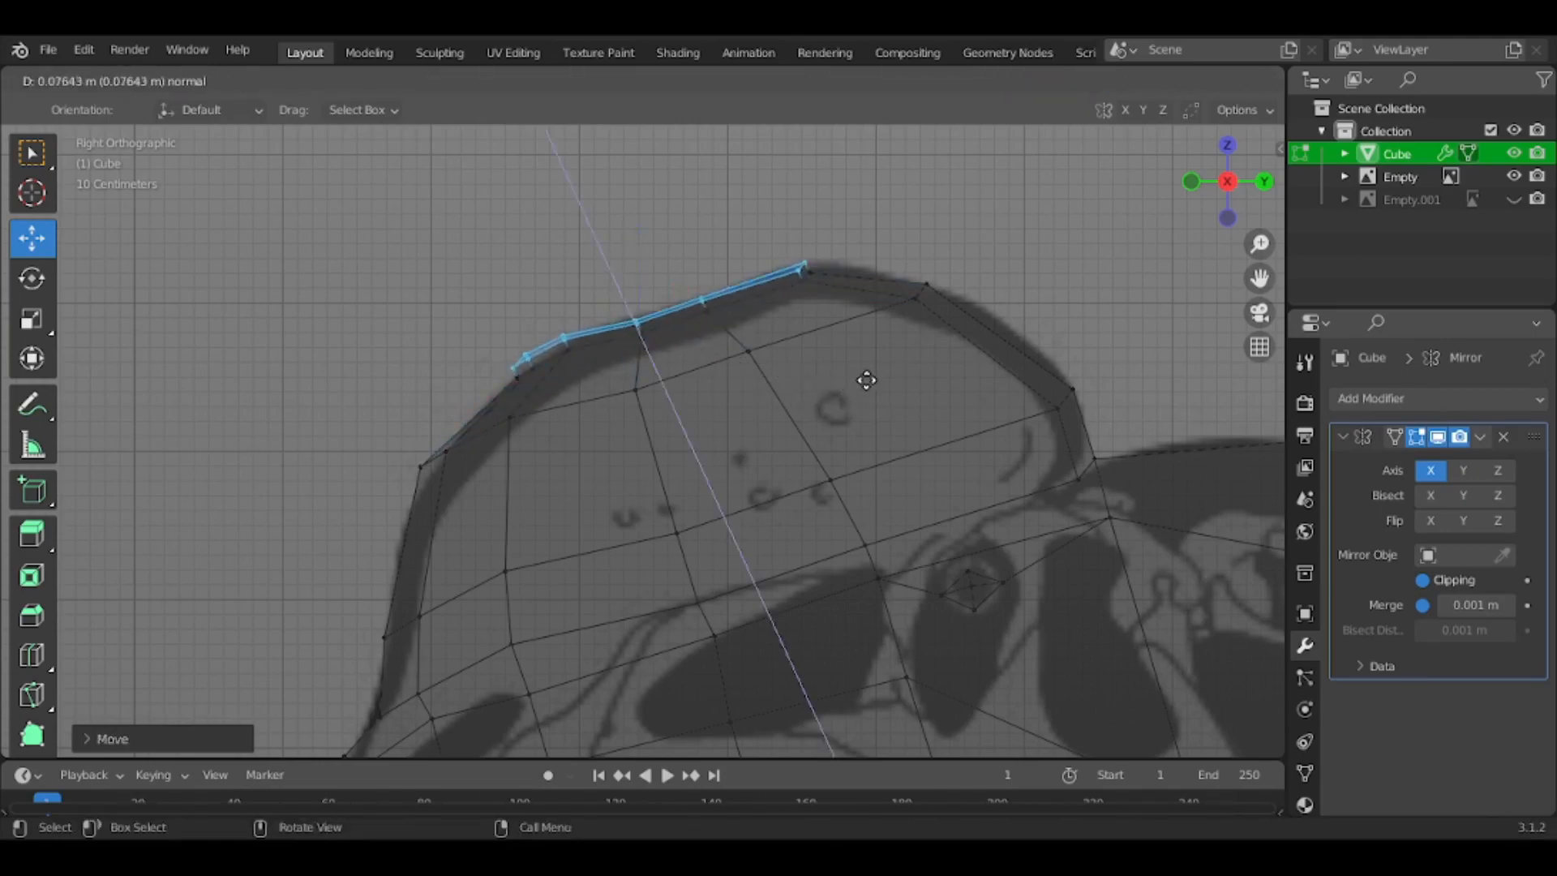
left_click(860, 373)
key("m")
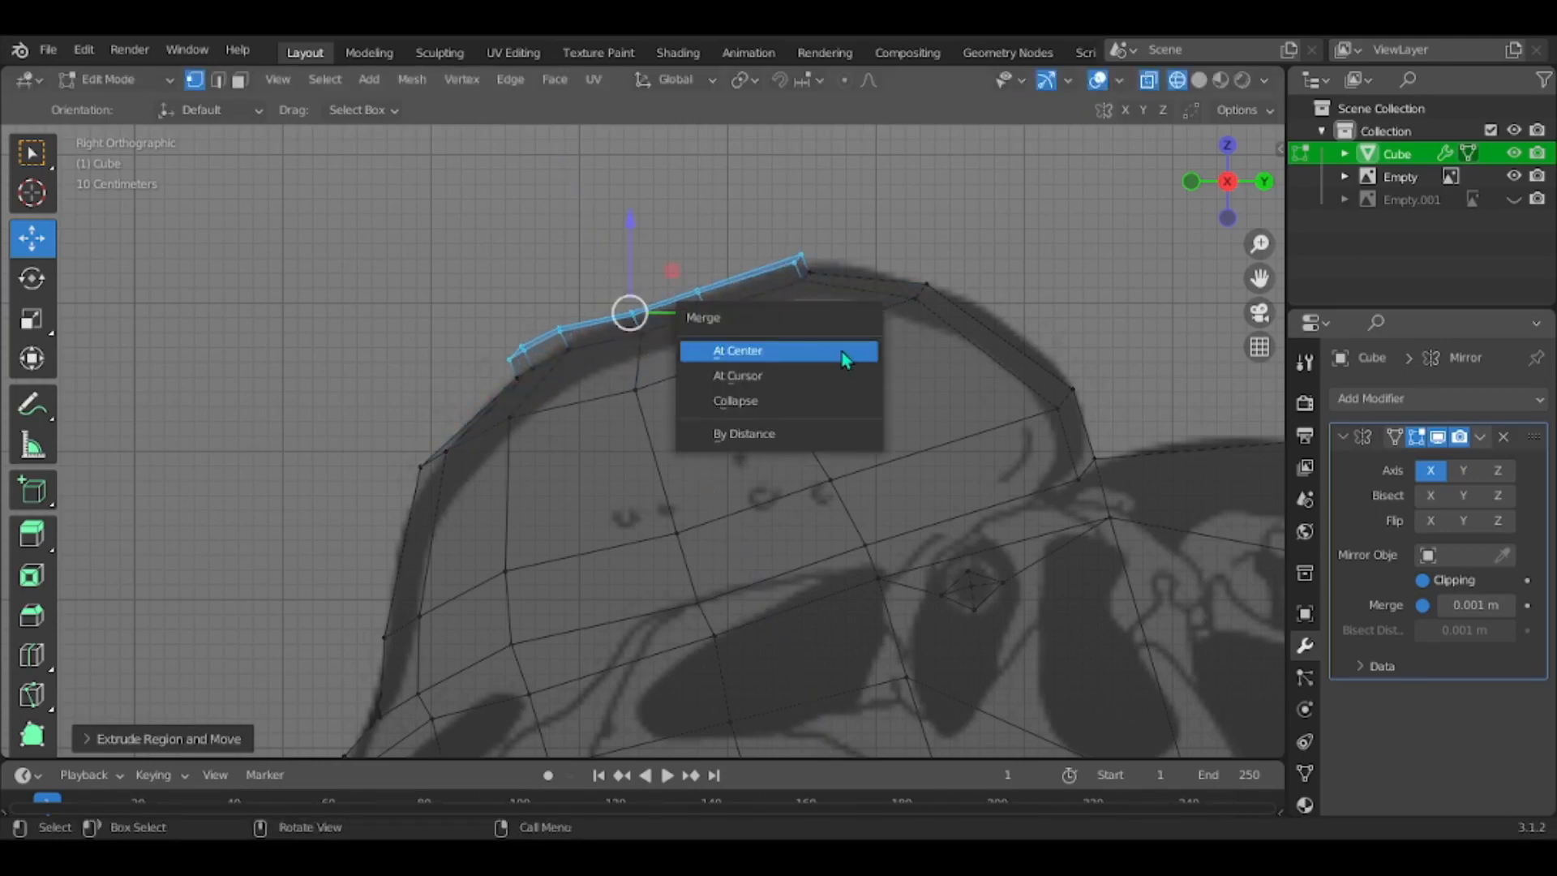
left_click(845, 359)
key("g")
left_click(847, 348)
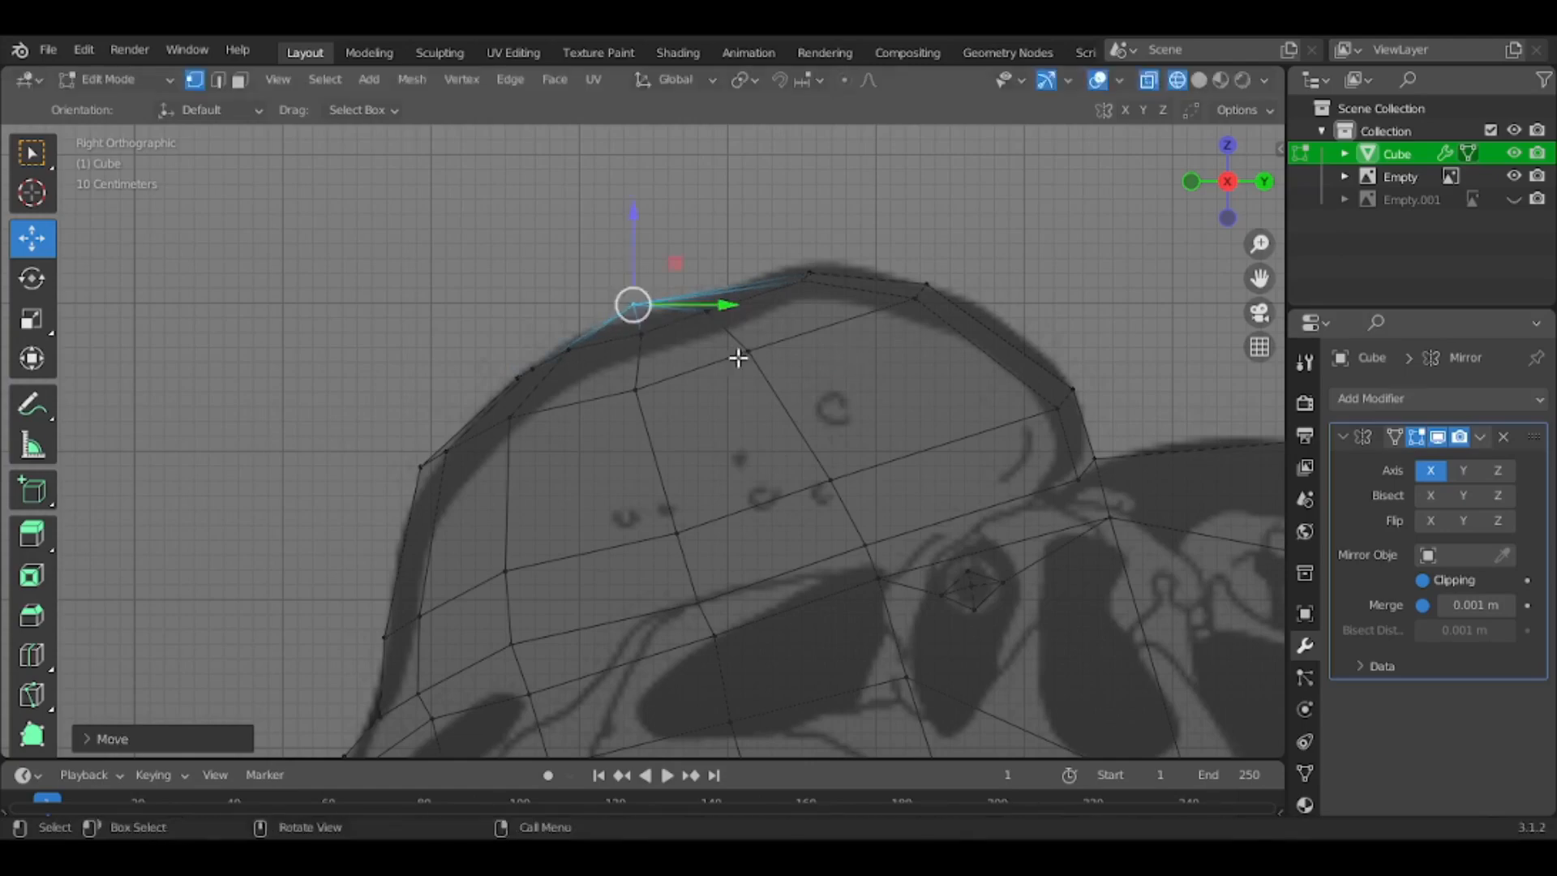
Move the vertices along the crest's upper front edge to follow the reference outline
left_click(544, 367)
key("g")
left_click(552, 374)
left_click(519, 378)
key("g")
left_click(538, 377)
left_click(570, 362)
key("g")
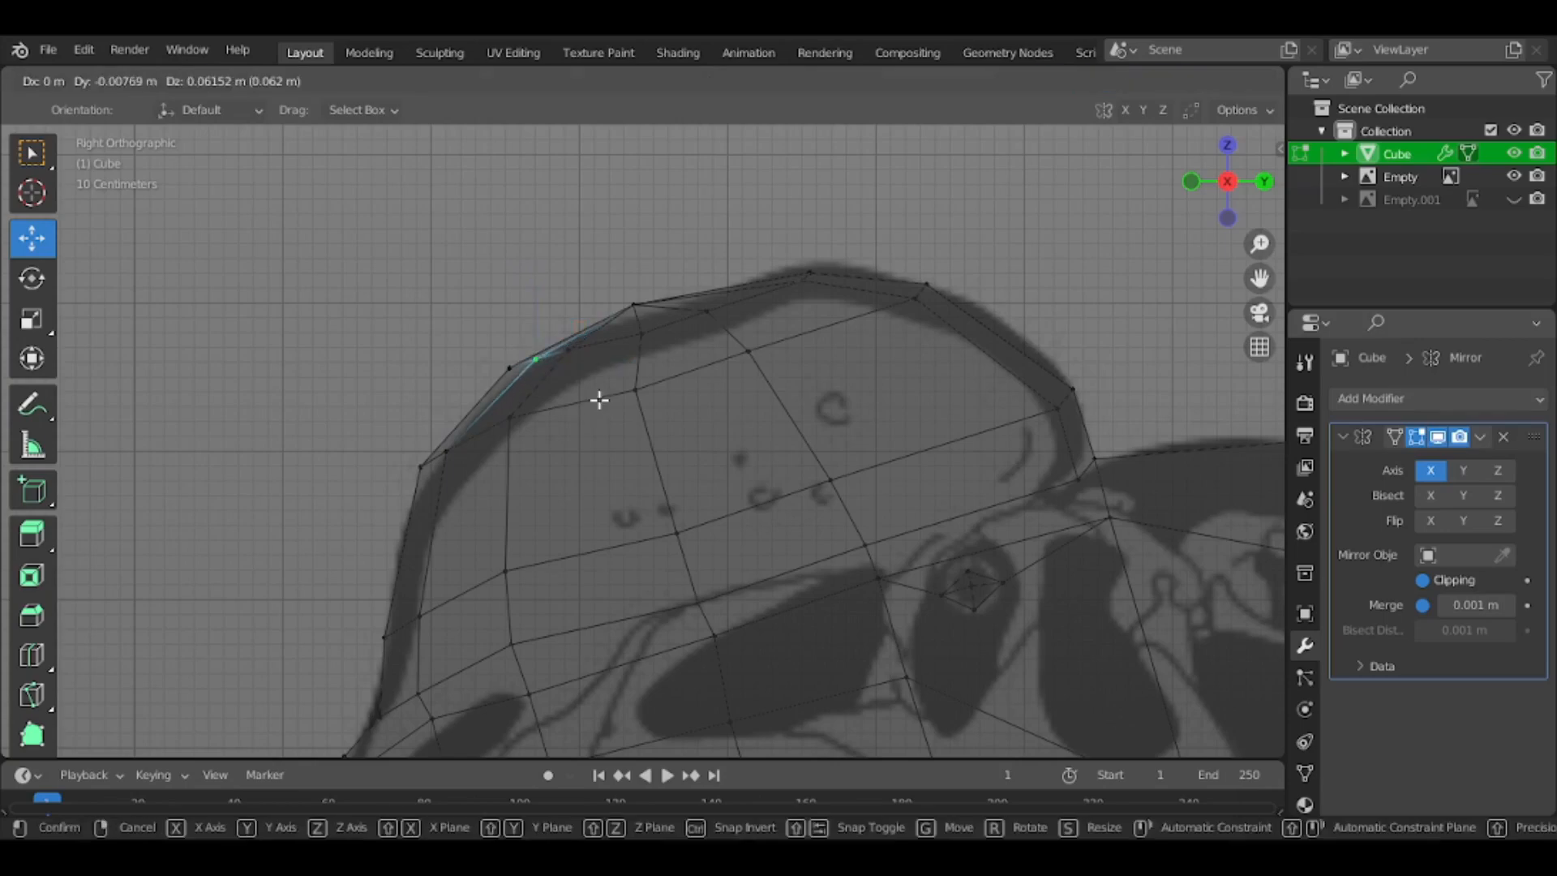
left_click(577, 406)
Switch to solid shading and shift the selected crest vertex sideways
key("shift+z")
mouse_move(618, 410)
middle_mouse_down()
mouse_move(806, 448)
mouse_move(752, 488)
mouse_move(723, 538)
middle_mouse_up()
key("Tab")
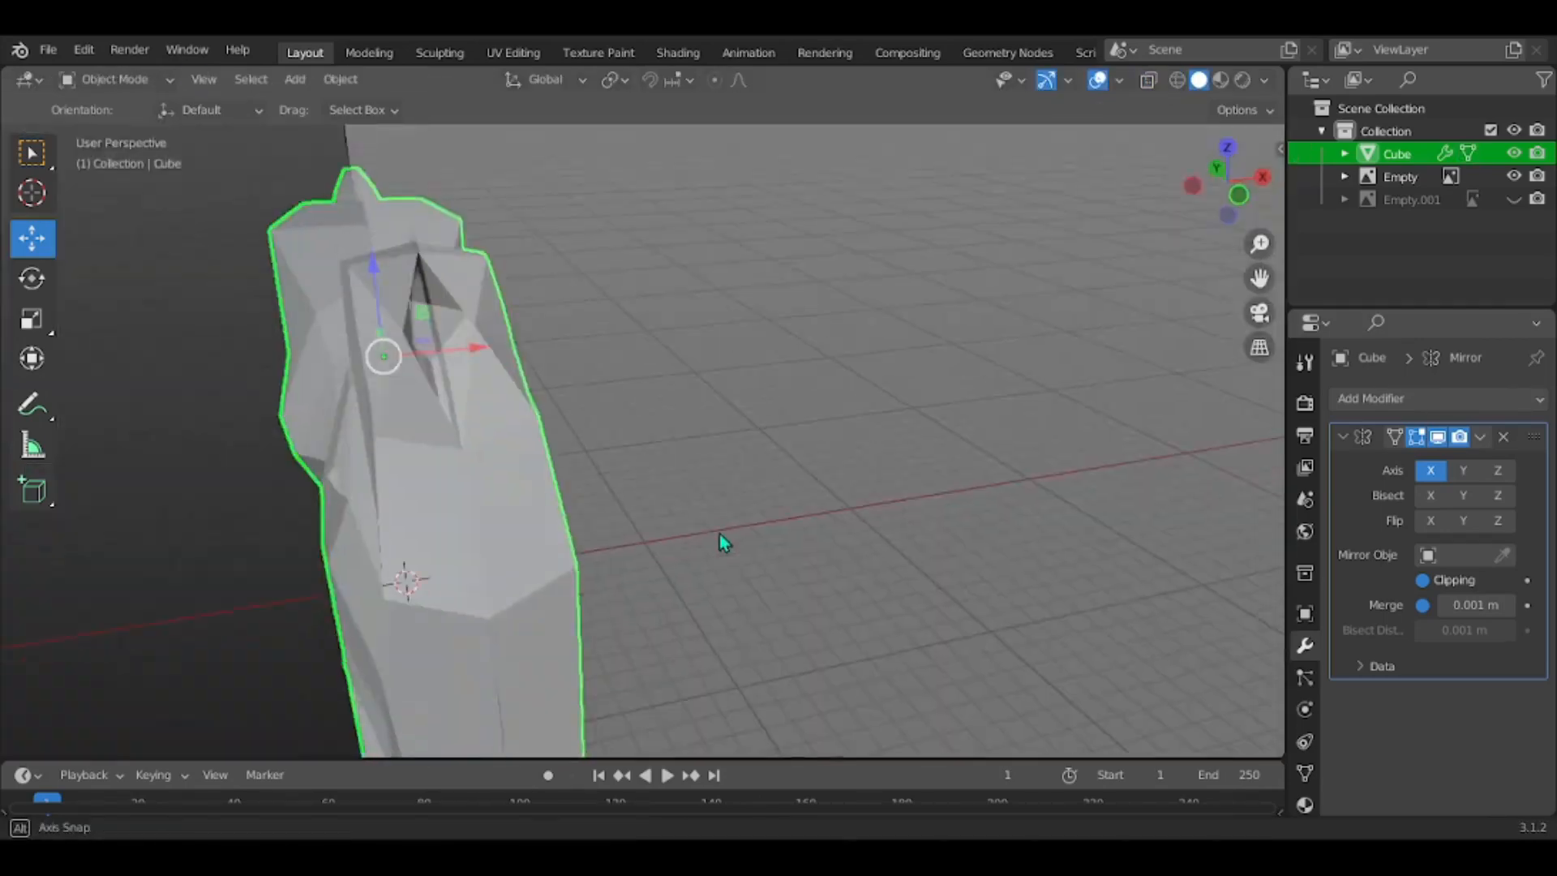
key("Tab")
left_click_drag(550, 318, 499, 334)
scroll(779, 431, "down", 4)
key("Tab")
middle_click_drag(778, 430, 859, 410)
scroll(688, 440, "up", 3)
Select the side vertices along the crest's lower row and move them inward along the X axis
key("Tab")
middle_click_drag(674, 374, 832, 417)
left_click_drag(778, 411, 735, 408)
middle_click_drag(933, 412, 688, 397)
left_click(633, 388)
left_click(734, 358, "shift")
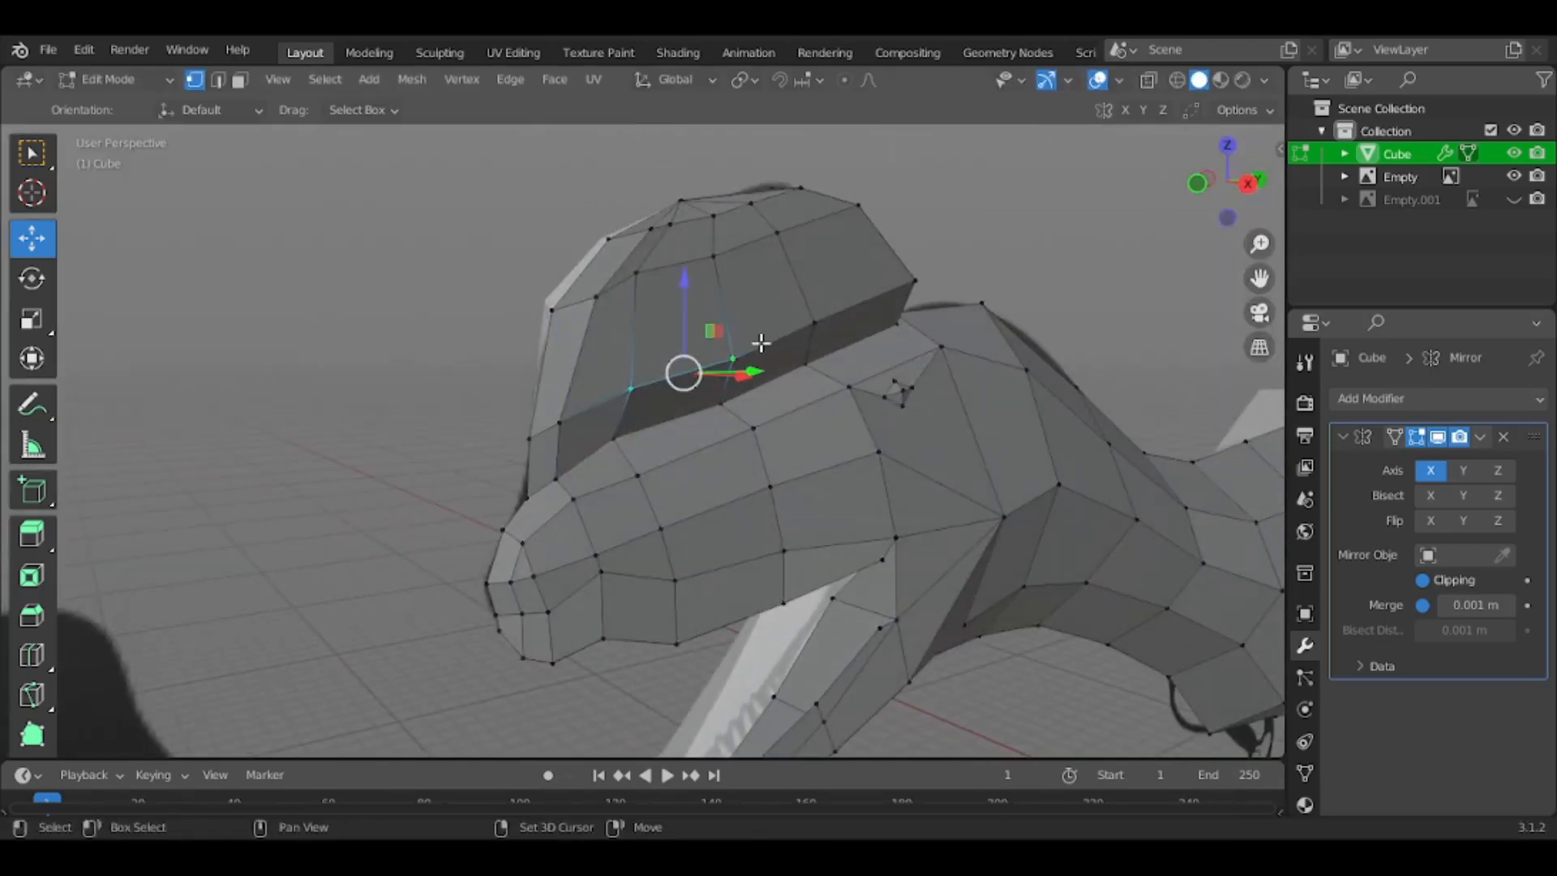
middle_click_drag(936, 307, 556, 349)
left_click_drag(509, 384, 557, 376)
middle_click_drag(557, 375, 616, 357)
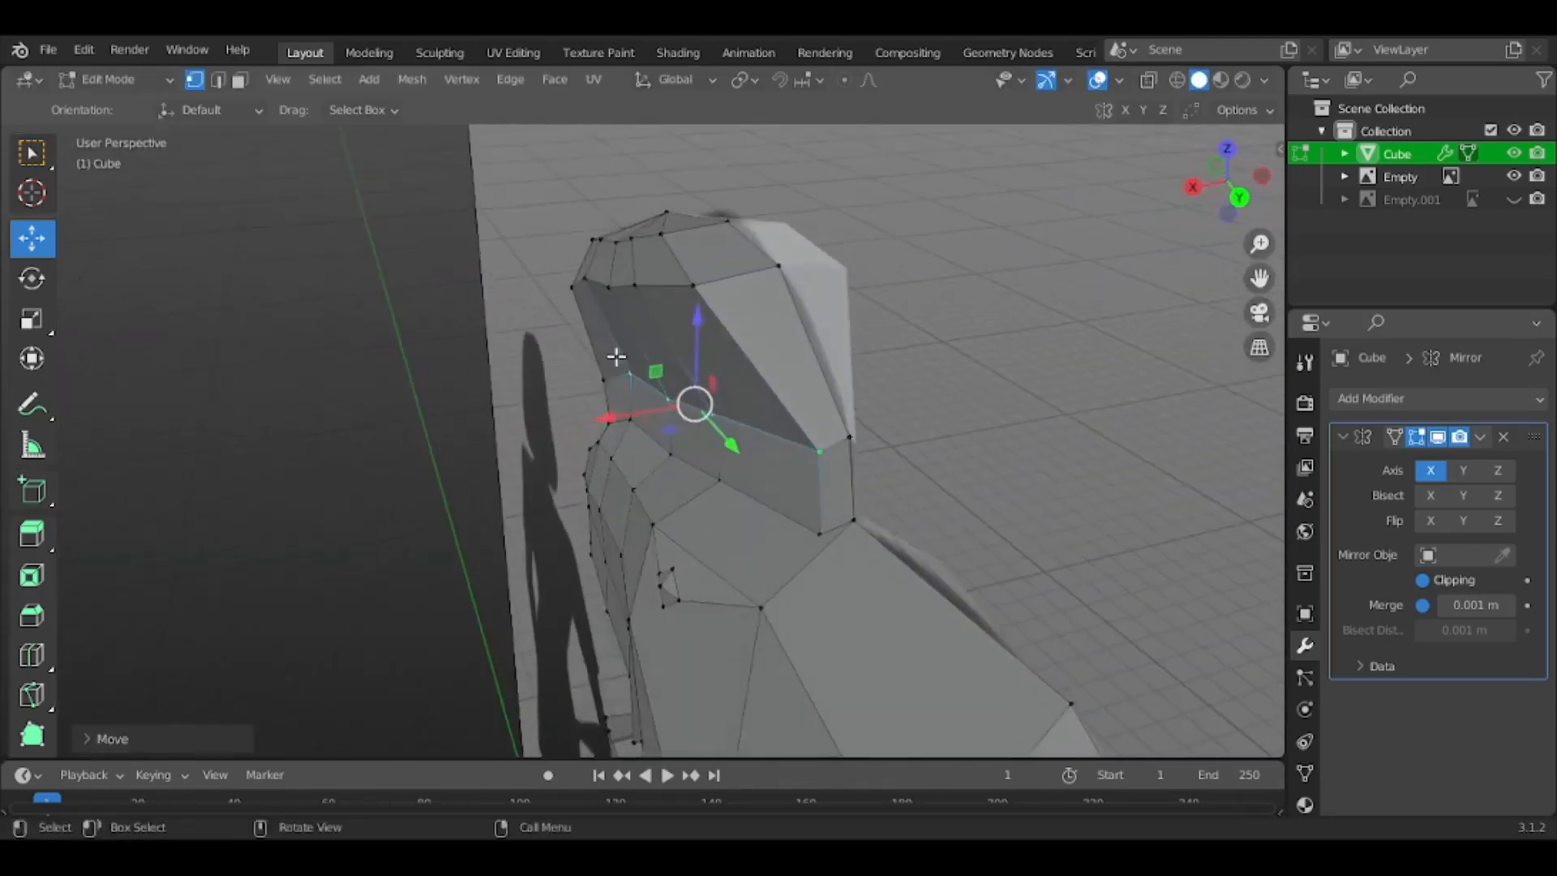
Move the crest's upper side row and top side vertices inward along the X axis to narrow the crest
left_click(581, 286)
left_click_drag(550, 305, 592, 288)
left_click(598, 240)
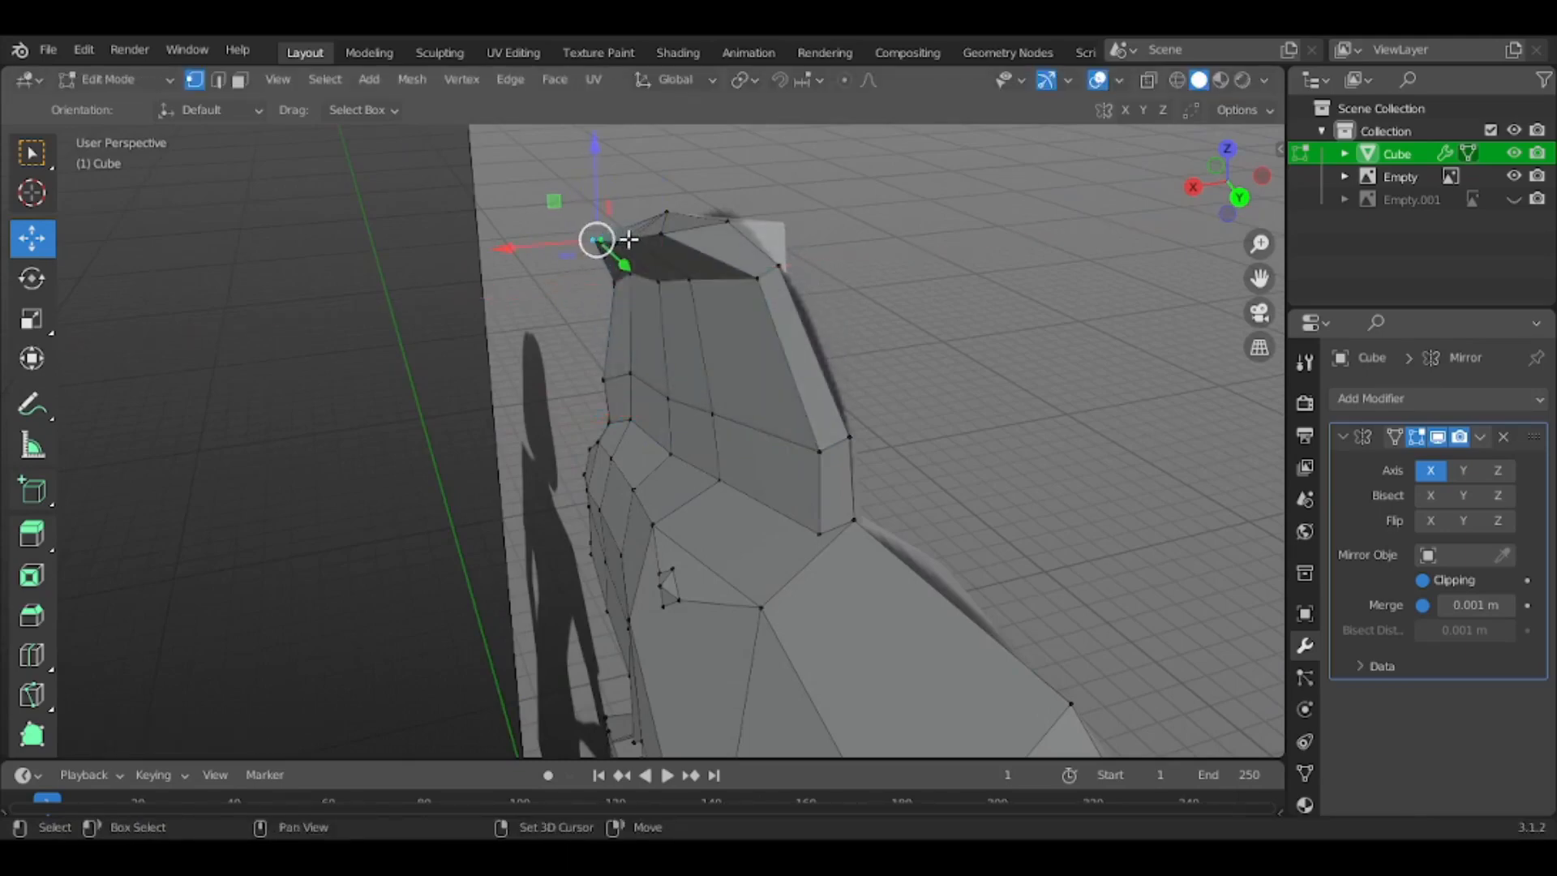
middle_click_drag(668, 235, 578, 243)
left_click_drag(568, 242, 555, 238)
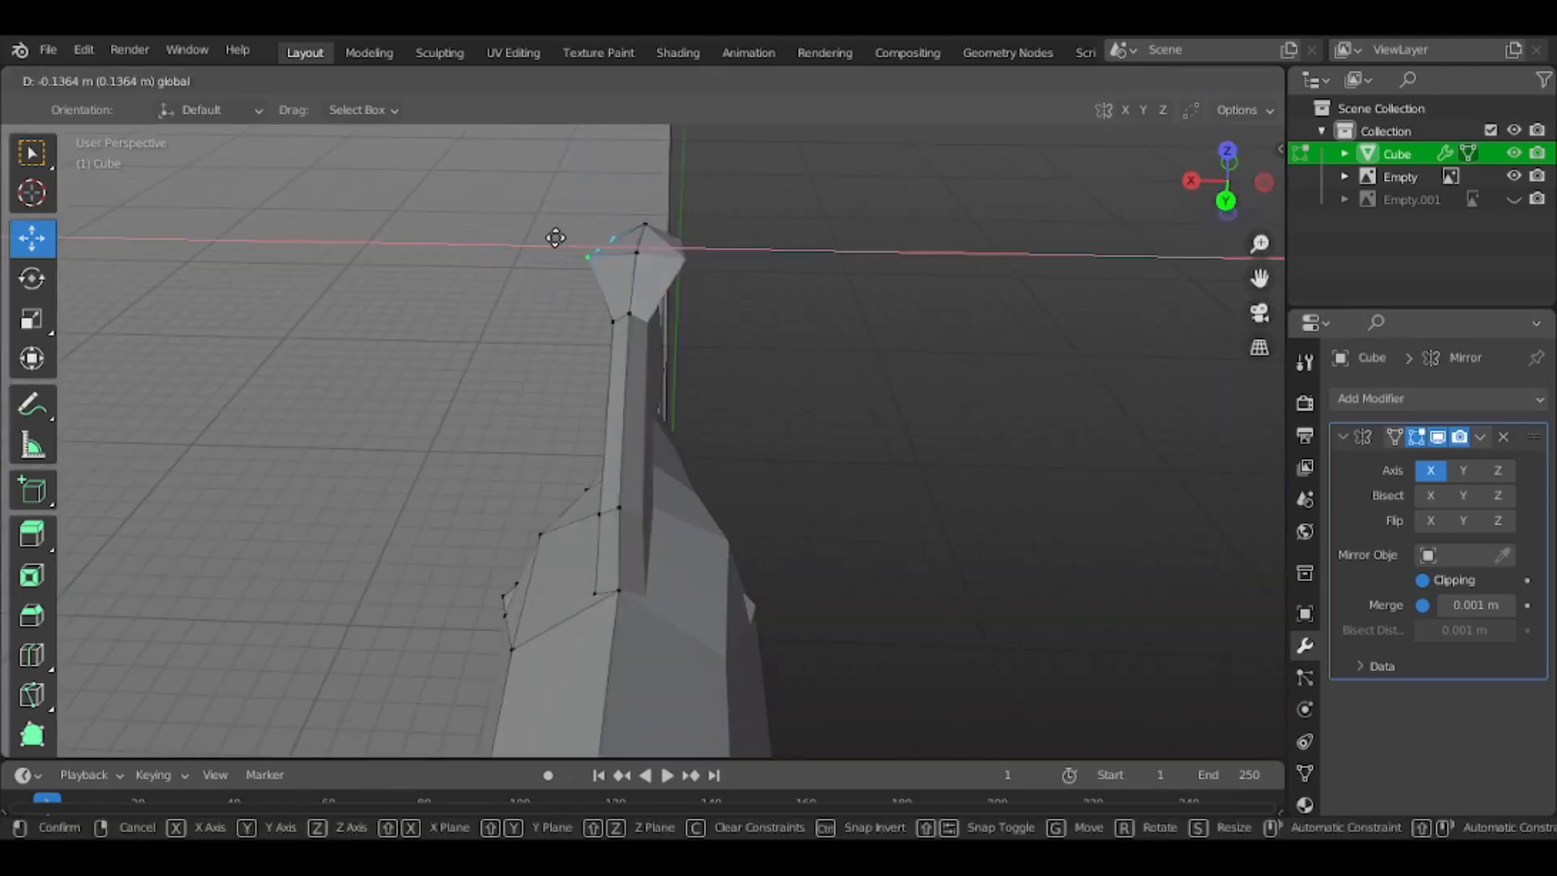
left_click(587, 234)
middle_click_drag(586, 234, 653, 236)
Adjust the crest's upper and lower side vertex rows along the X axis to round its profile
left_click(628, 280)
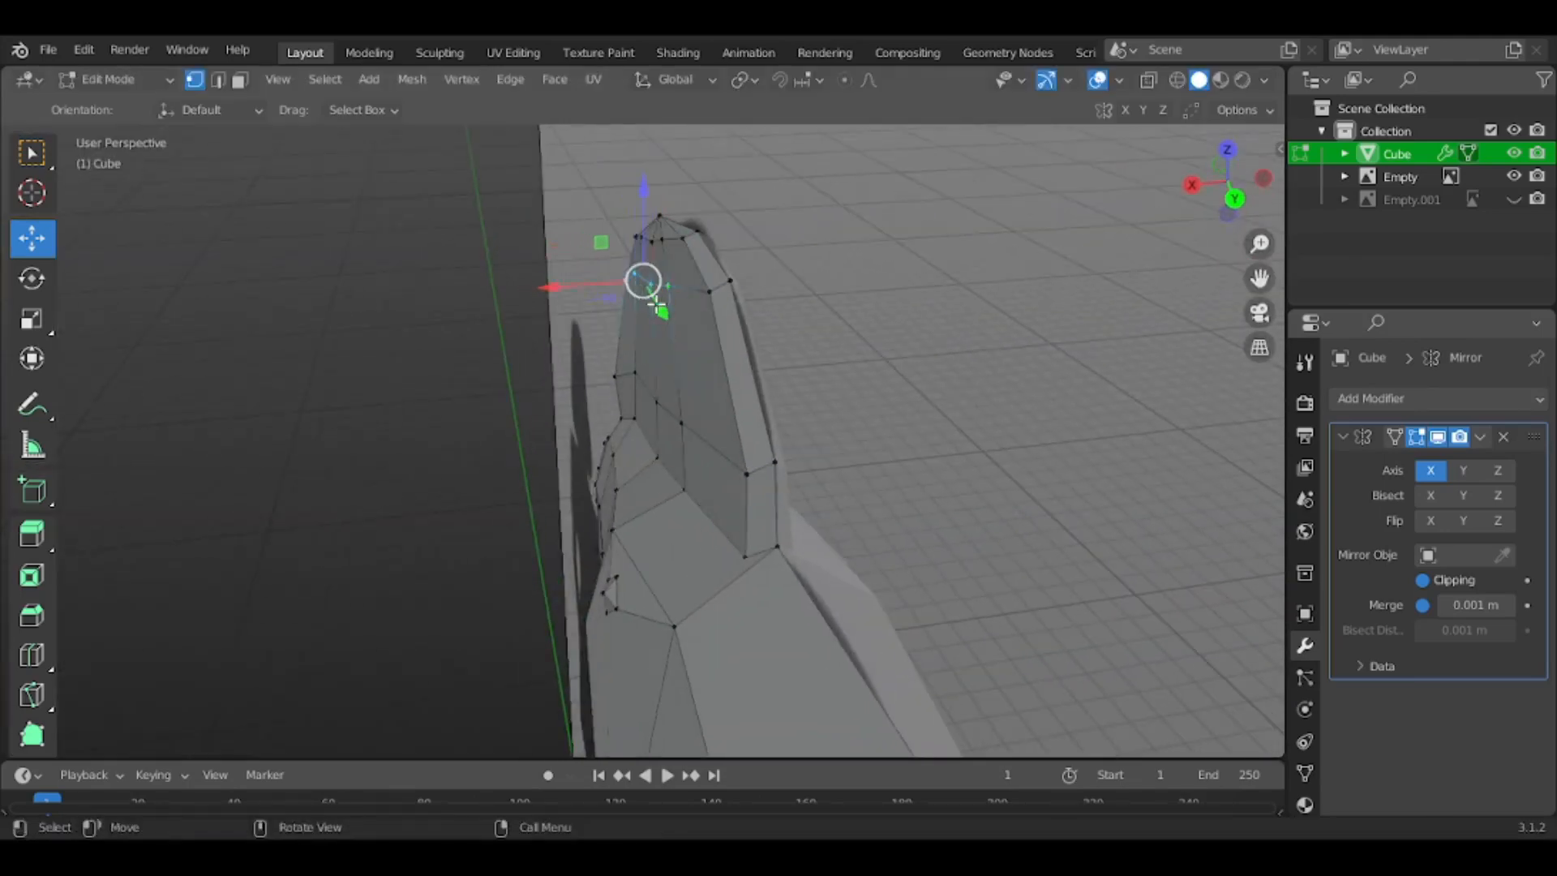
middle_click_drag(658, 307, 667, 298)
left_click_drag(587, 292, 567, 279)
middle_click_drag(567, 279, 643, 351)
left_click(622, 377)
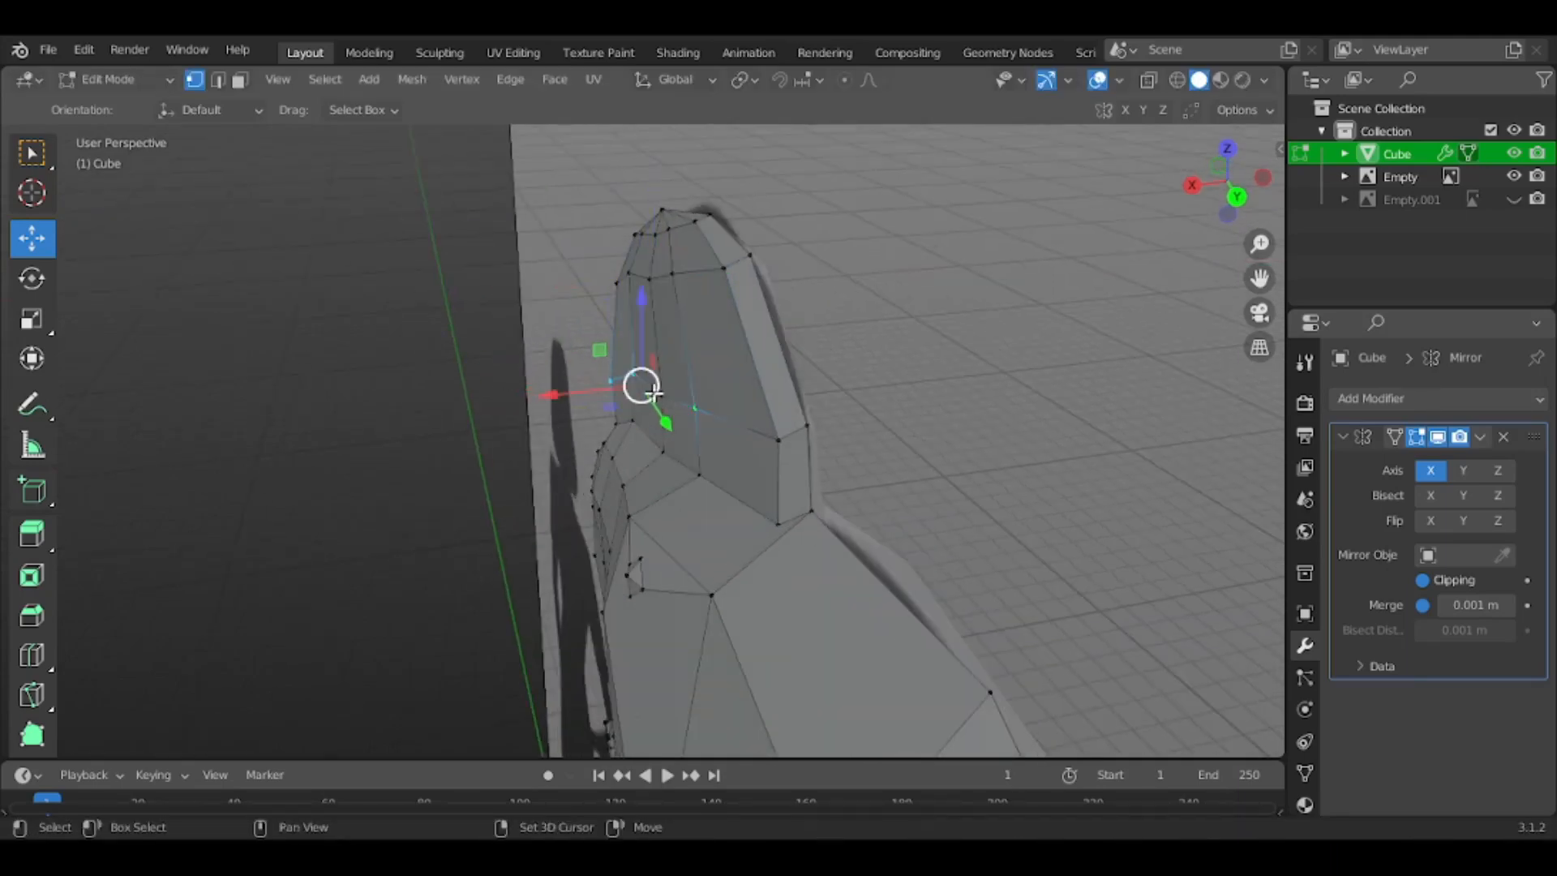
middle_click_drag(755, 430, 582, 388)
left_click_drag(578, 388, 563, 387)
Reposition the row of vertices where the crest meets the head, sideways and along the Z axis
middle_click_drag(590, 427, 808, 431)
left_click(601, 428)
left_click_drag(568, 460, 607, 436)
middle_click_drag(997, 350, 598, 428)
key("g")
left_click(570, 436)
key("g")
key("z")
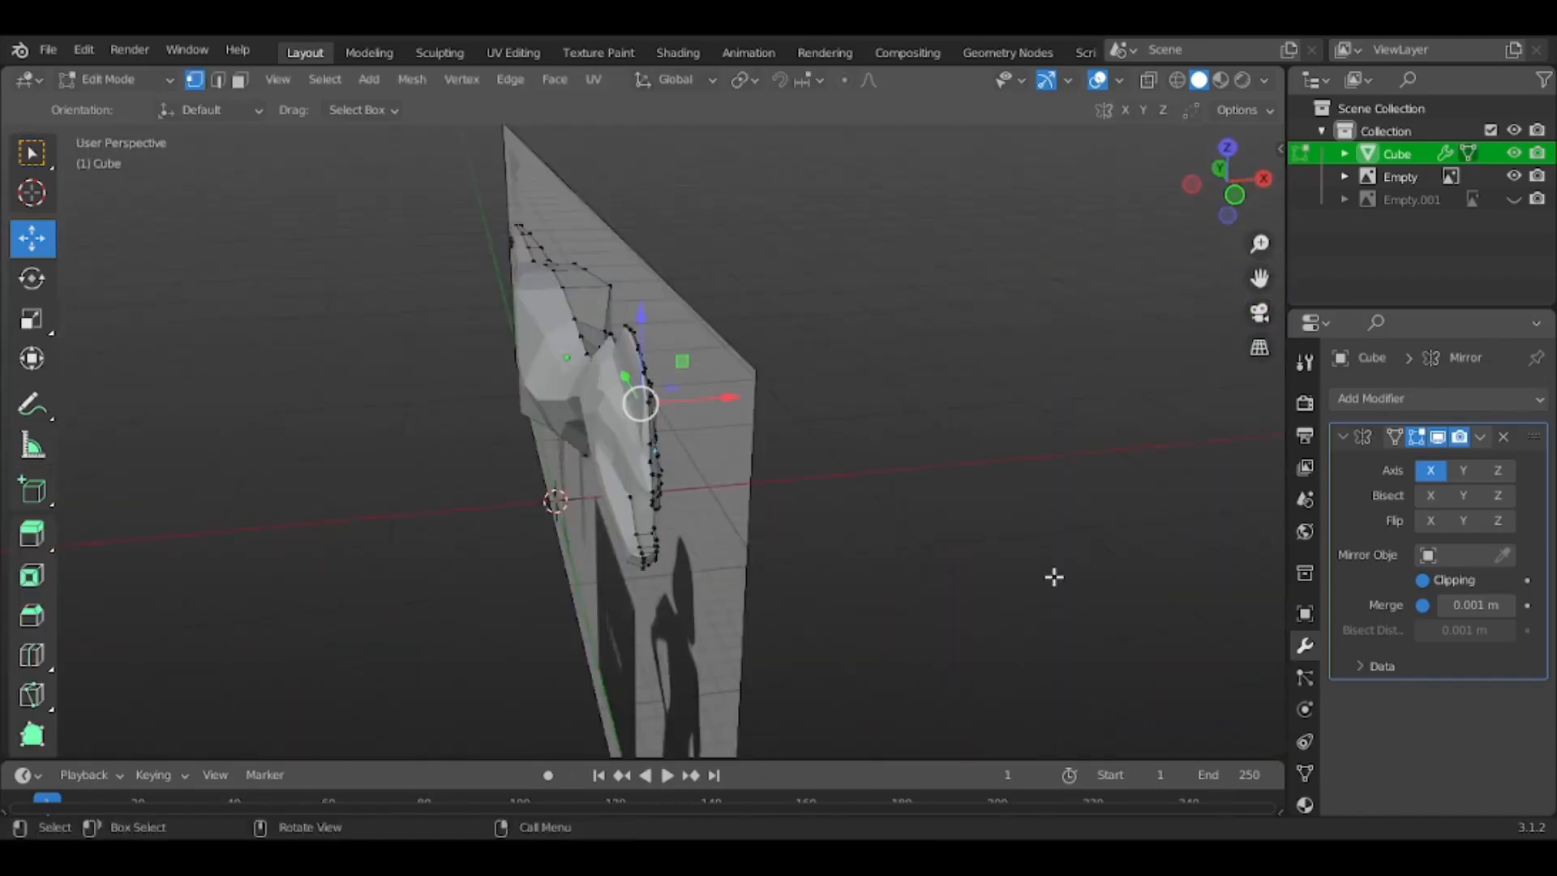
middle_click_drag(1054, 576, 932, 580)
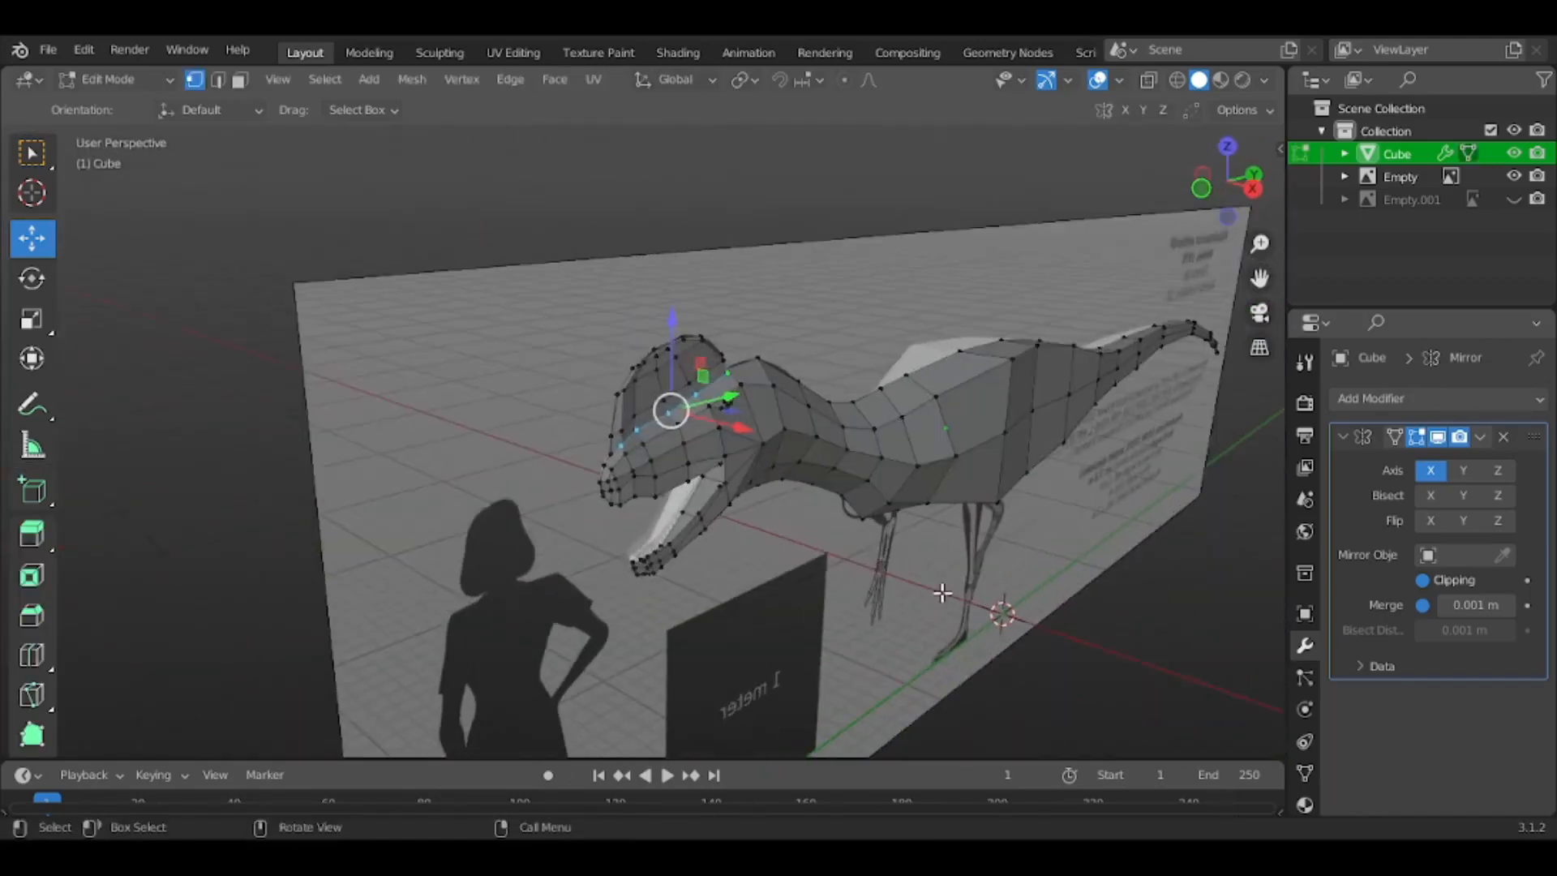
scroll(852, 591, "up", 5)
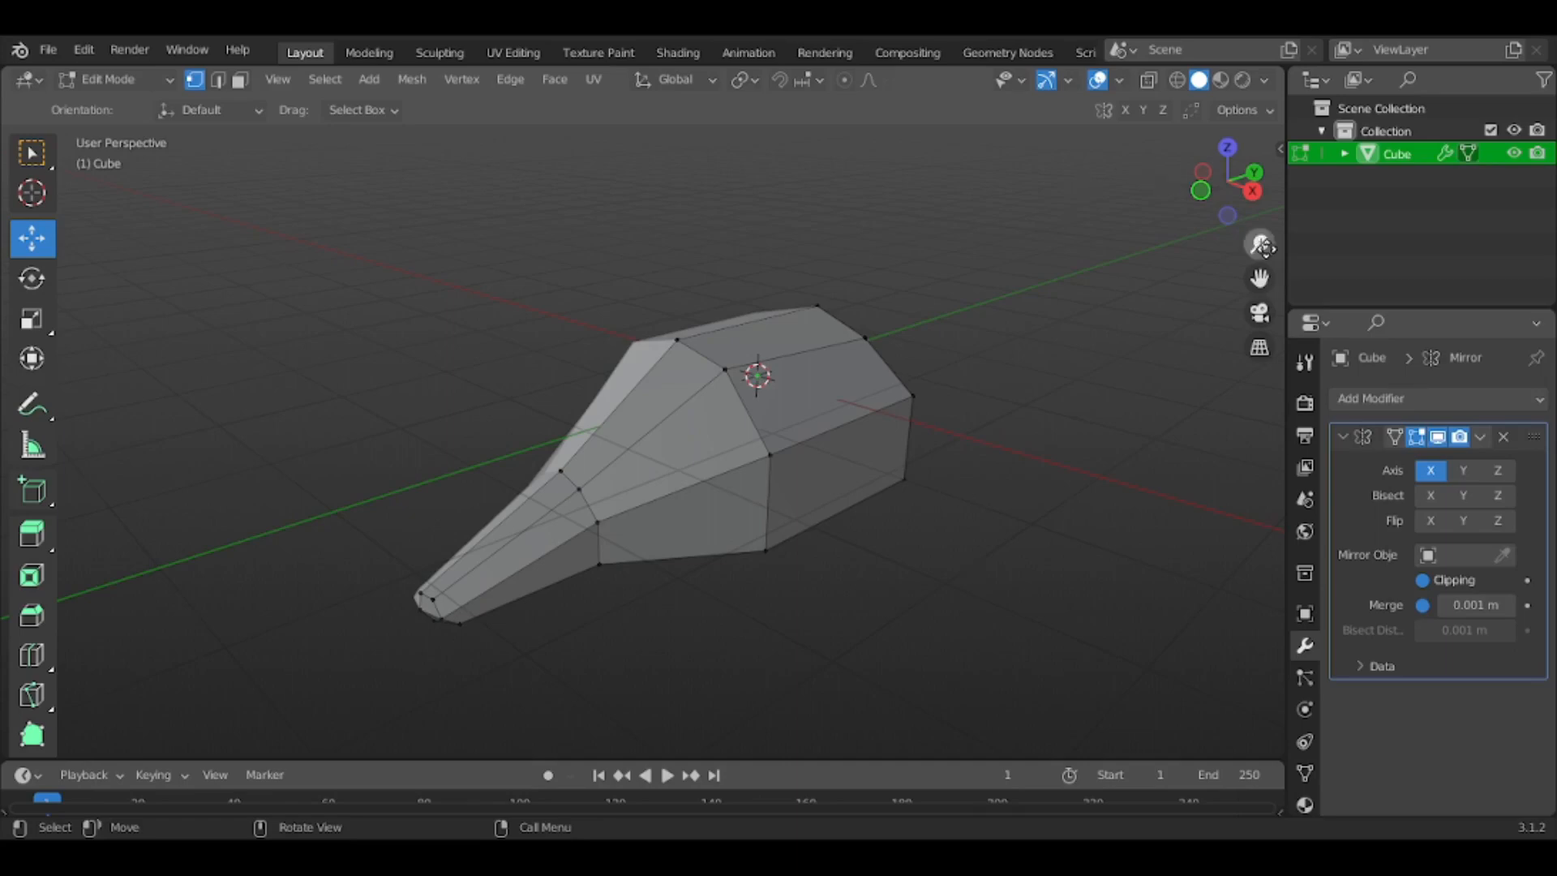
Move the middle and lower rear side vertices of the simplified head forward, the lower one by about 0.3 m
left_click(1253, 192)
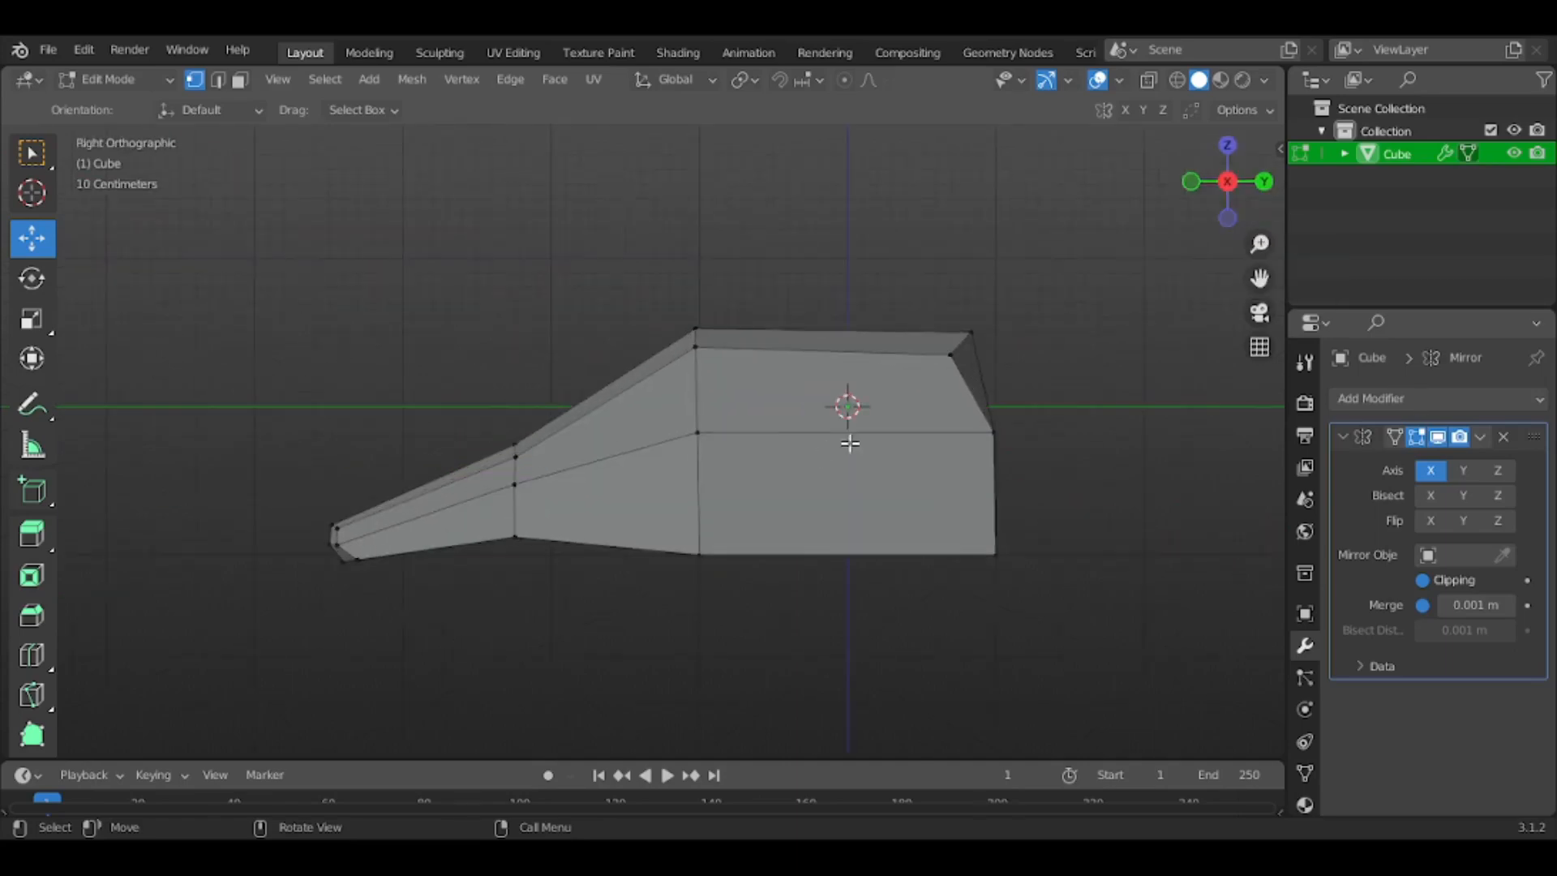
middle_click_drag(1046, 422, 853, 451, "shift")
scroll(786, 468, "up", 3)
left_click(921, 489)
key("g")
left_click(1124, 568)
left_click(938, 703)
key("g")
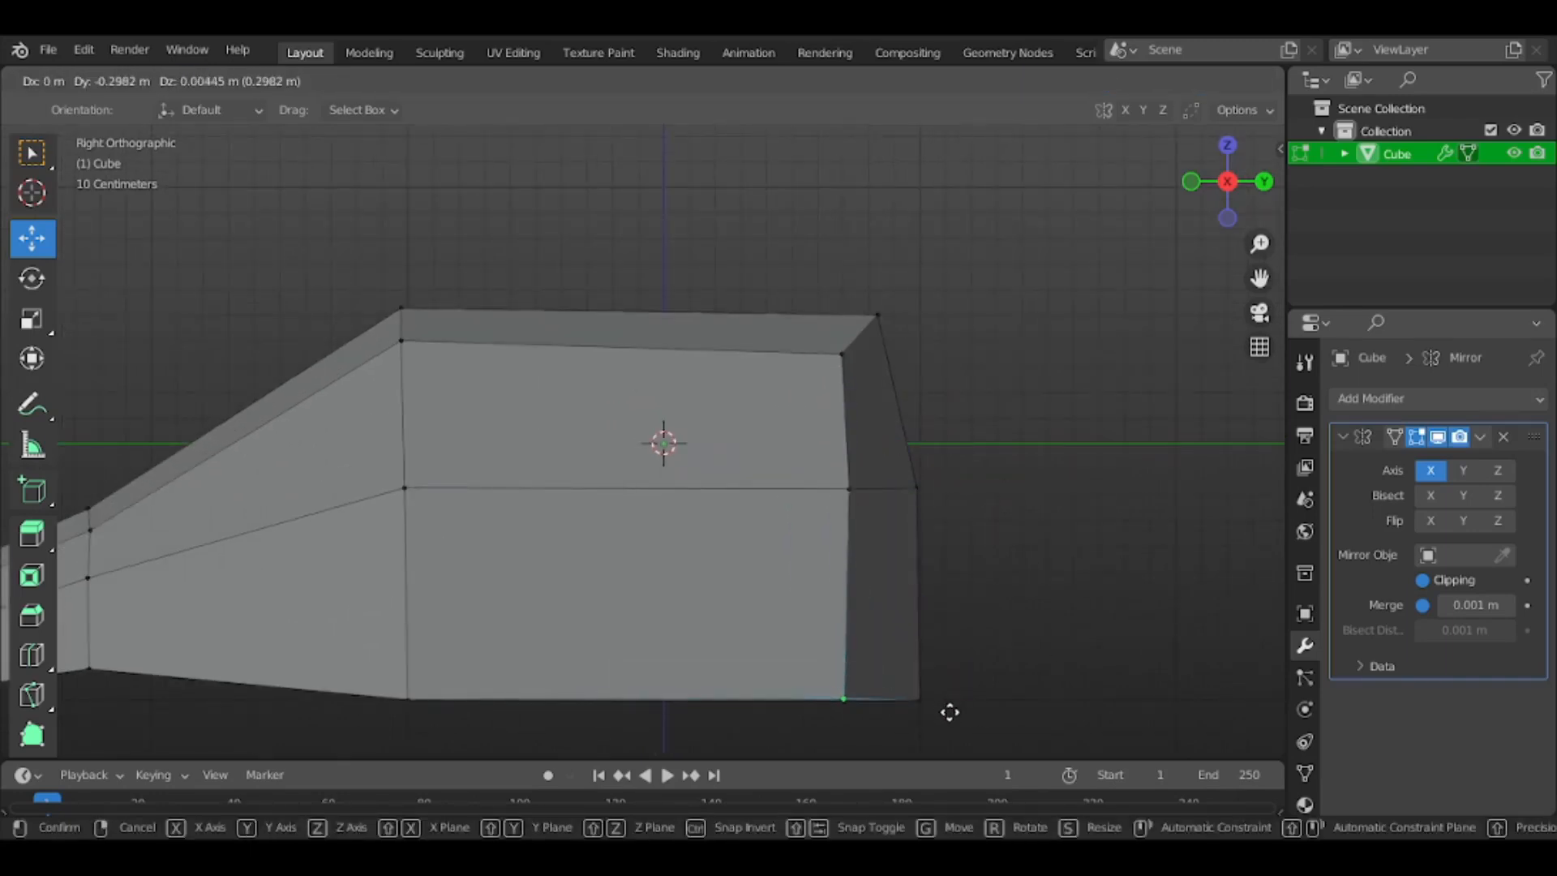
left_click(950, 712)
Add a centered vertical loop cut through the rear section of the simplified head
scroll(953, 712, "down", 3)
key("Tab")
middle_click_drag(957, 713, 861, 566)
key("Tab")
scroll(597, 543, "up", 2)
middle_click_drag(598, 542, 660, 485, "shift")
key("ctrl+r")
left_click(733, 623)
right_click(824, 596)
left_click(1152, 272)
left_click(1229, 195)
middle_click_drag(701, 390, 858, 445)
left_click(1253, 200)
scroll(689, 341, "up", 2)
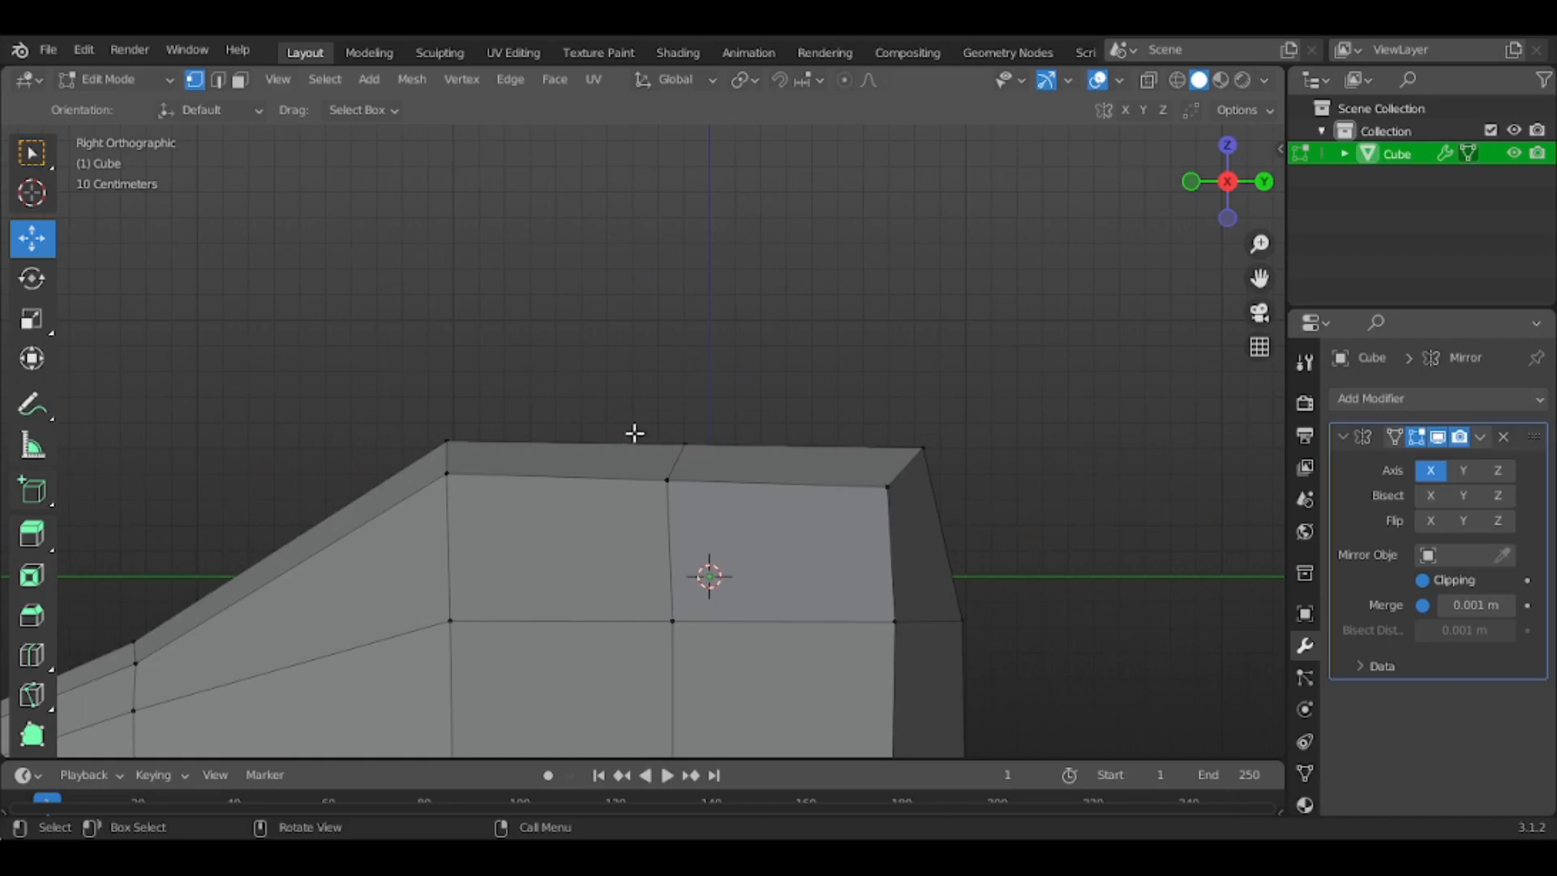
Try knife-cutting a narrow strip along the head's top and extruding it, and undo both operations
key("k")
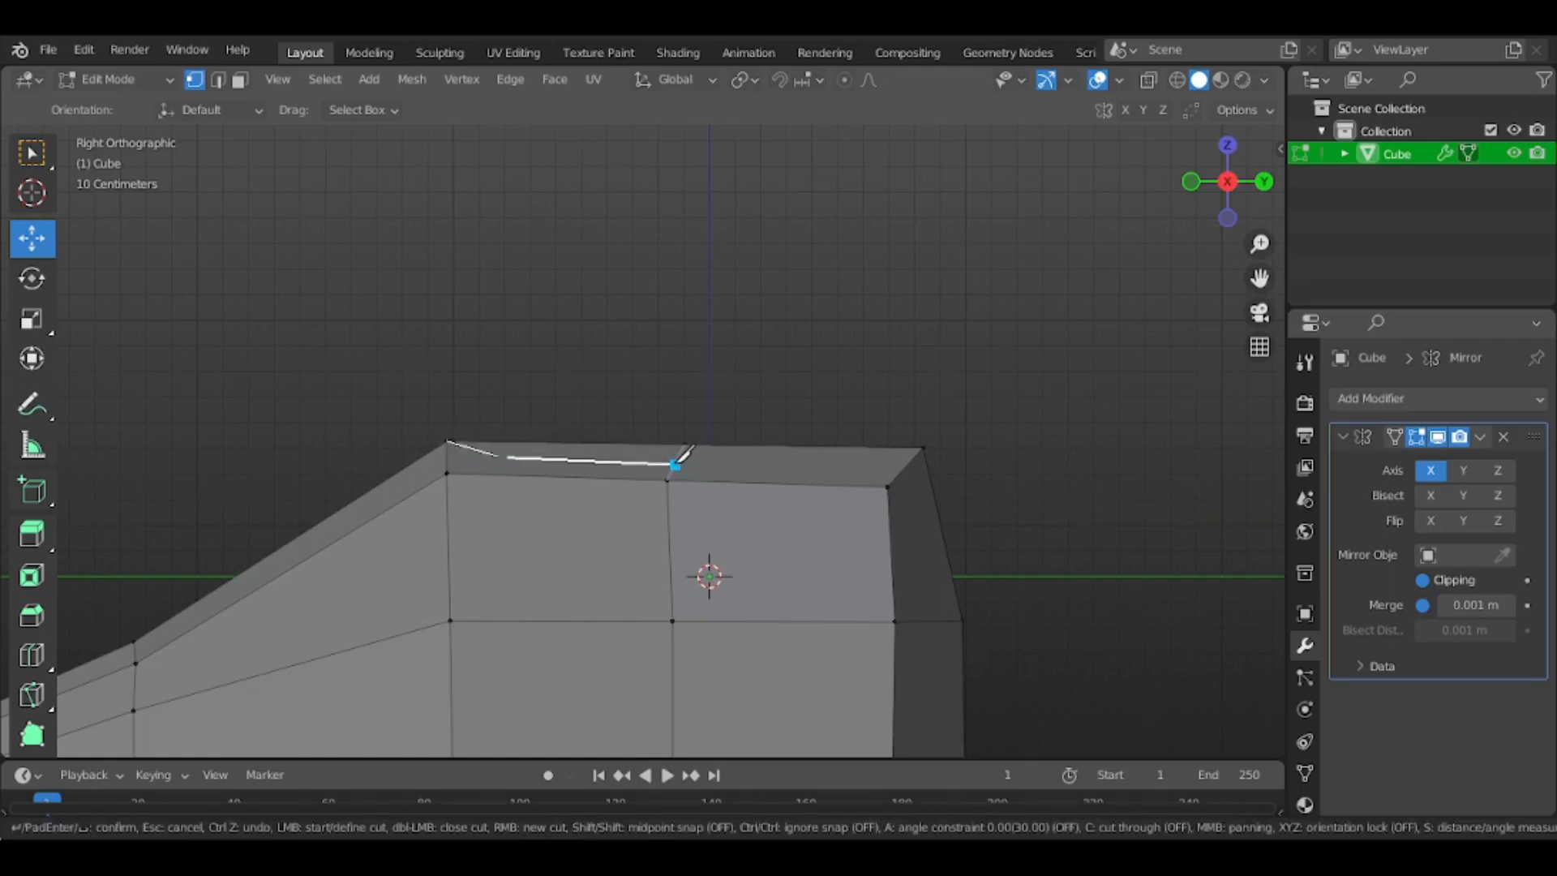
key("Return")
middle_click_drag(815, 444, 931, 476)
left_click(823, 412, "shift")
left_click(679, 425, "shift")
key("e")
left_click(1002, 400)
middle_click_drag(1002, 400, 1063, 358)
key("ctrl+z")
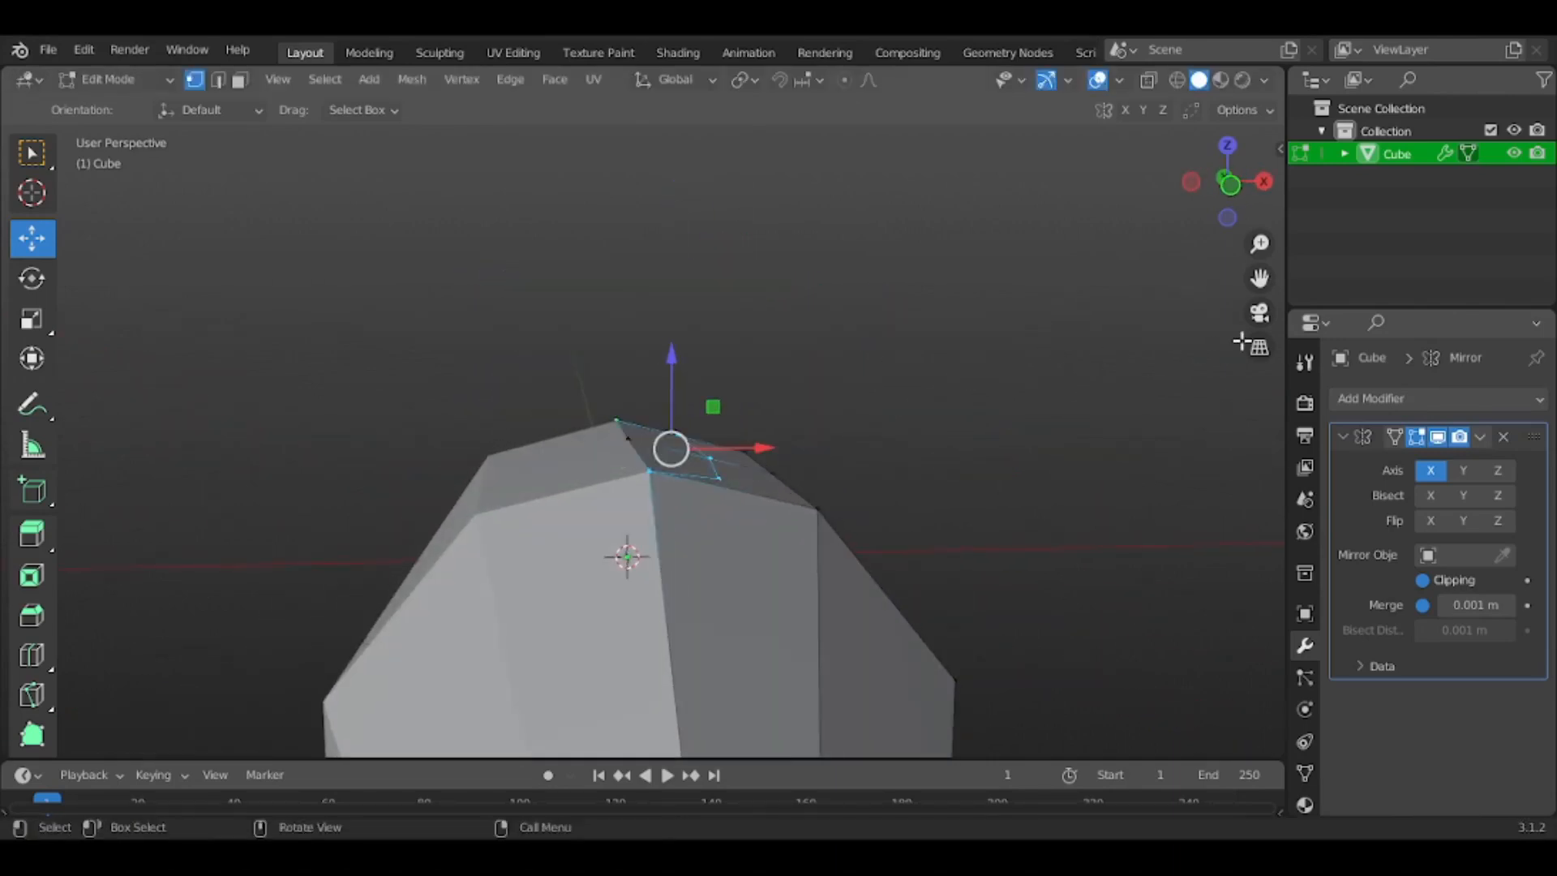
key("ctrl+z")
left_click(1265, 182)
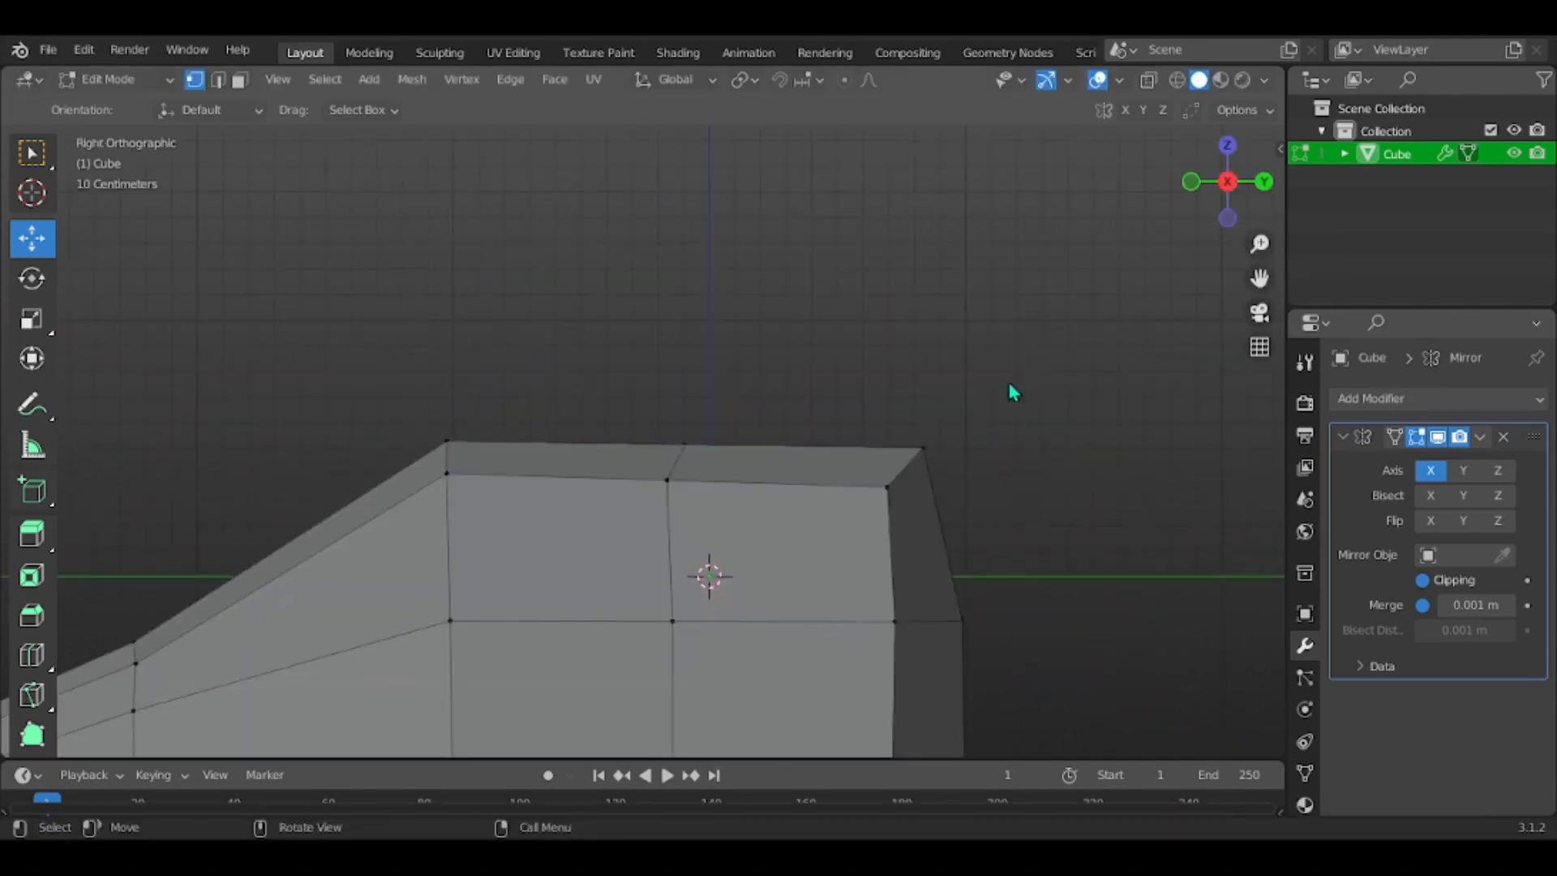
Knife-cut a narrow elongated outline around the head's upper side edge, from its front vertex to its rear vertex
left_click(1008, 383)
middle_click_drag(1041, 356, 1067, 305, "shift")
scroll(1067, 305, "up", 2)
key("k")
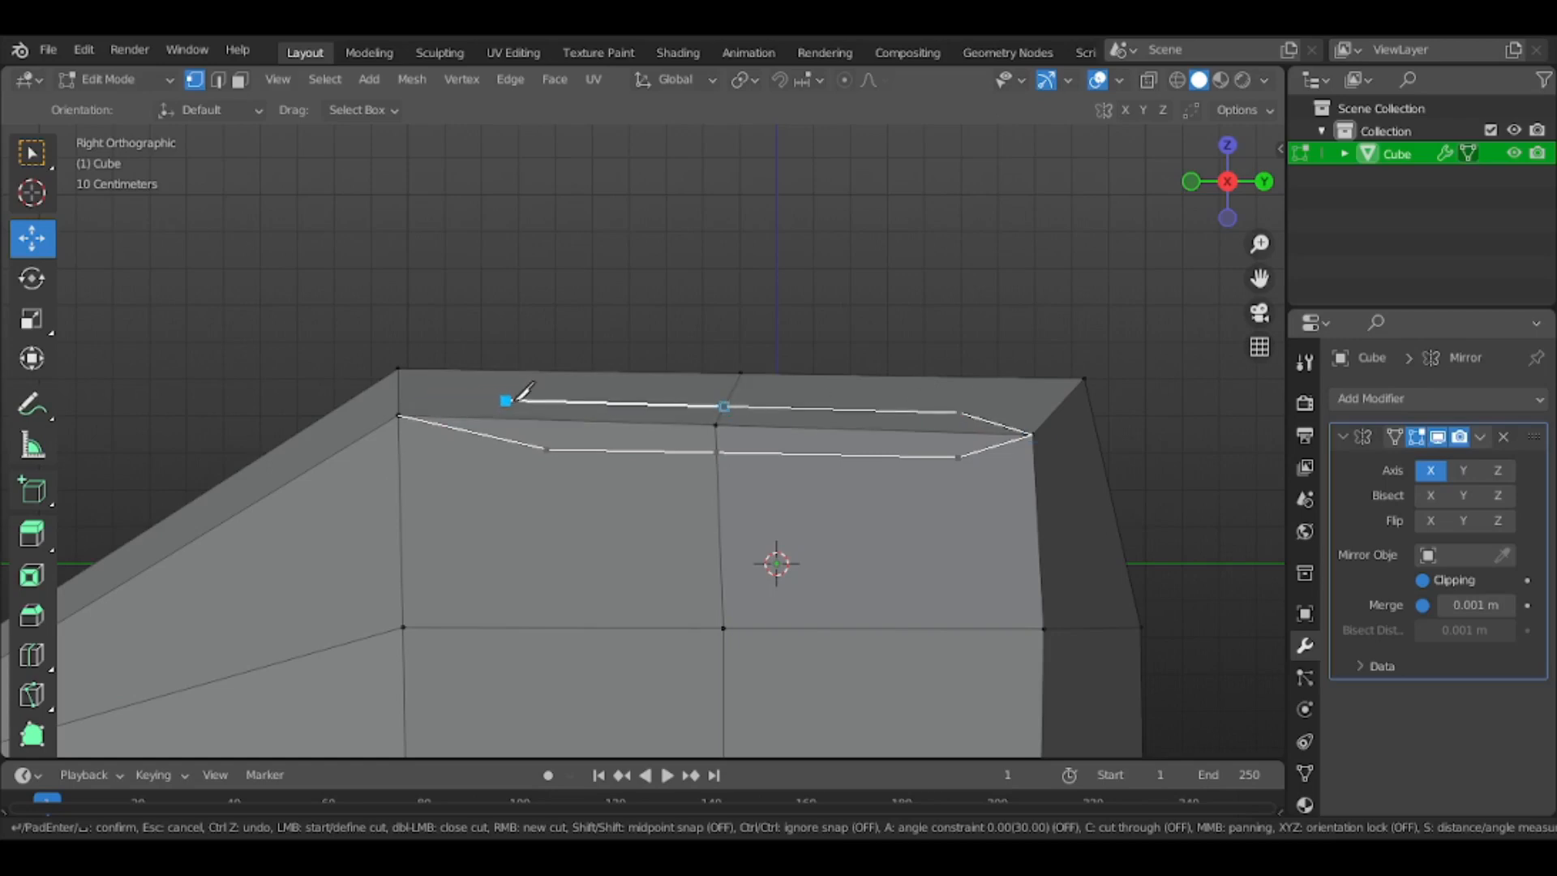
key("Return")
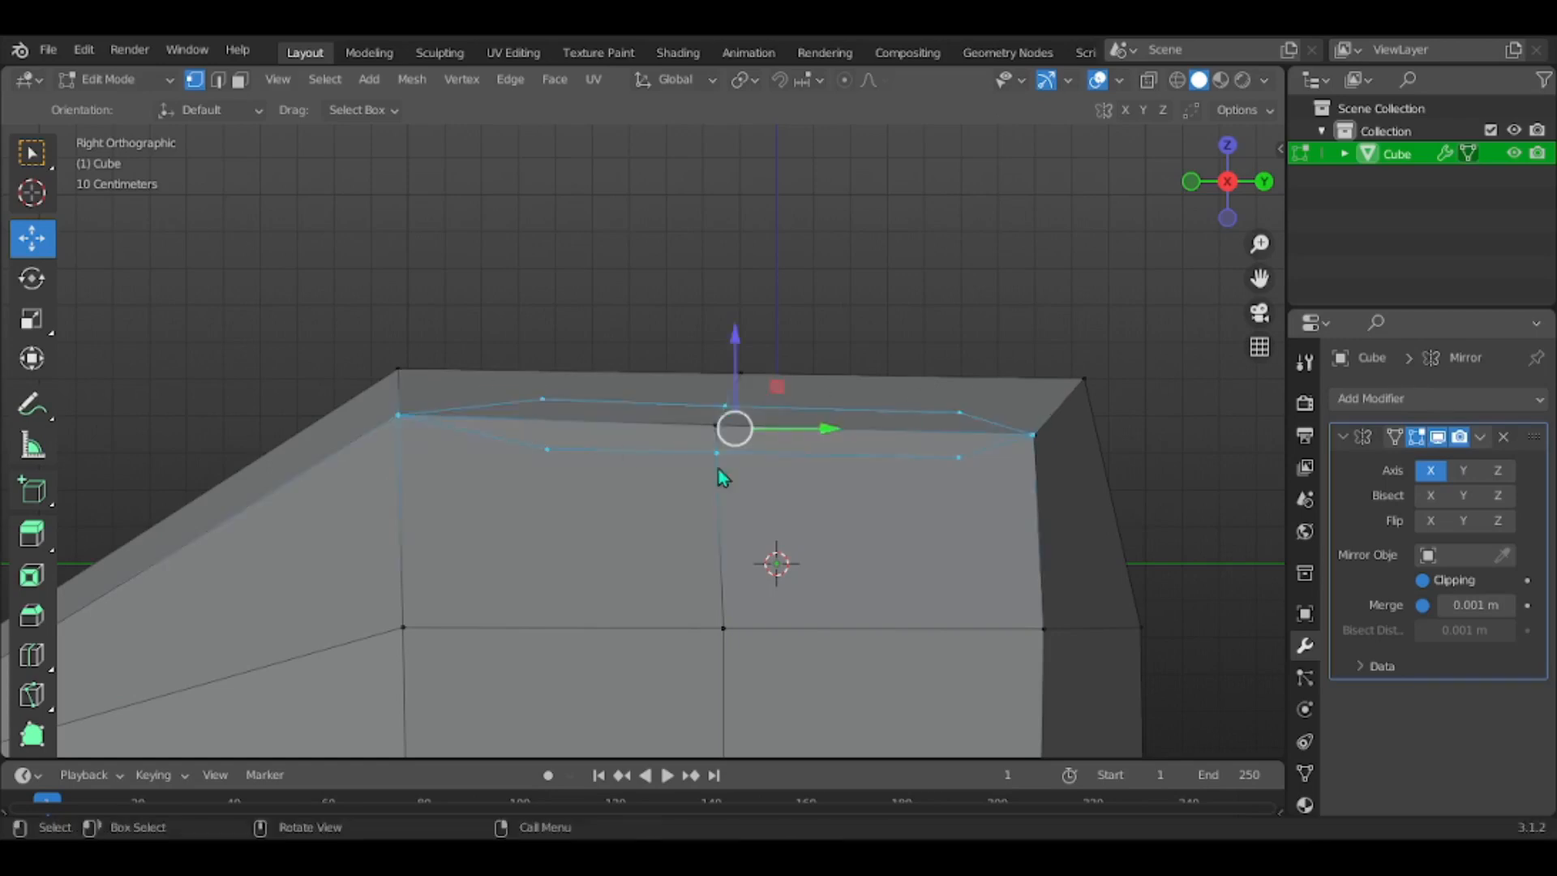
middle_click_drag(716, 427, 972, 450)
scroll(972, 450, "down", 4)
Extrude the cut crest base upward from the head and scale the new section
left_click(1223, 186)
key("e")
left_click(996, 406)
key("s")
left_click(916, 381)
Extrude a second crest section, rotate and move it into place, and scale it
key("e")
left_click(939, 344)
key("r")
left_click(1010, 316)
key("g")
left_click(989, 270)
key("s")
left_click(903, 268)
Extrude and scale the crest's final section, and merge its vertices into a tip
key("e")
left_click(887, 240)
key("s")
left_click(864, 235)
key("m")
key("c")
Leave Edit Mode and examine the crest's shape on the head from several angles
key("Tab")
middle_click_drag(868, 243, 609, 389)
scroll(990, 468, "down", 4)
scroll(860, 454, "up", 4)
middle_click_drag(861, 455, 786, 598)
scroll(719, 446, "up", 4)
scroll(699, 448, "down", 4)
scroll(970, 465, "down", 3)
scroll(785, 597, "up", 3)
scroll(929, 365, "up", 2)
middle_click_drag(926, 358, 913, 429)
scroll(952, 455, "up", 3)
scroll(914, 428, "down", 3)
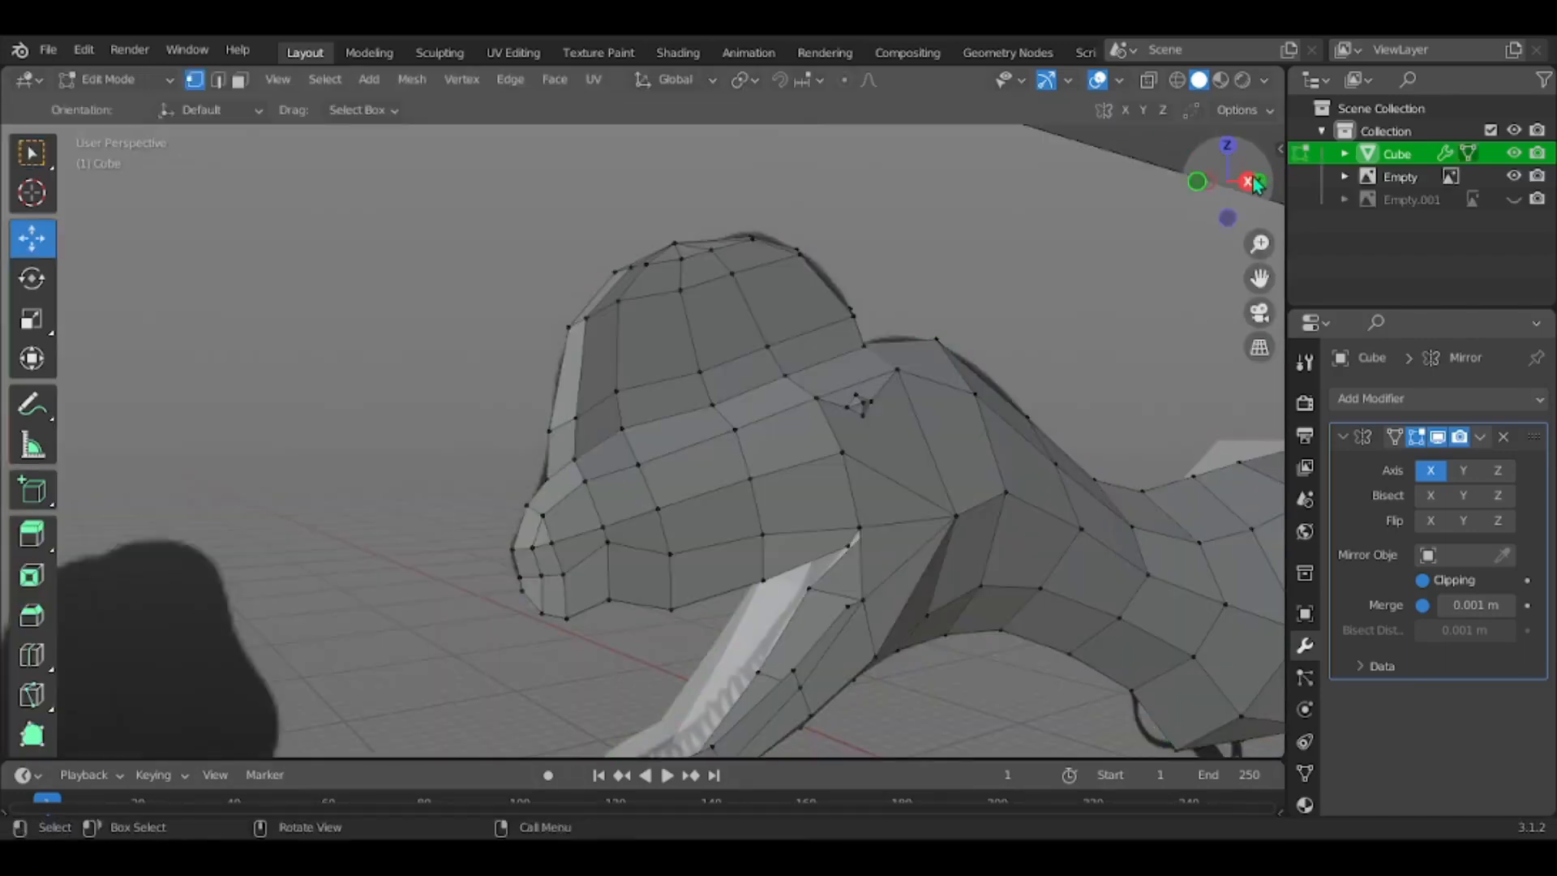
Check the dinosaur's crest against the side reference in right orthographic view and in Object Mode
key("KP_3")
scroll(817, 434, "up", 4)
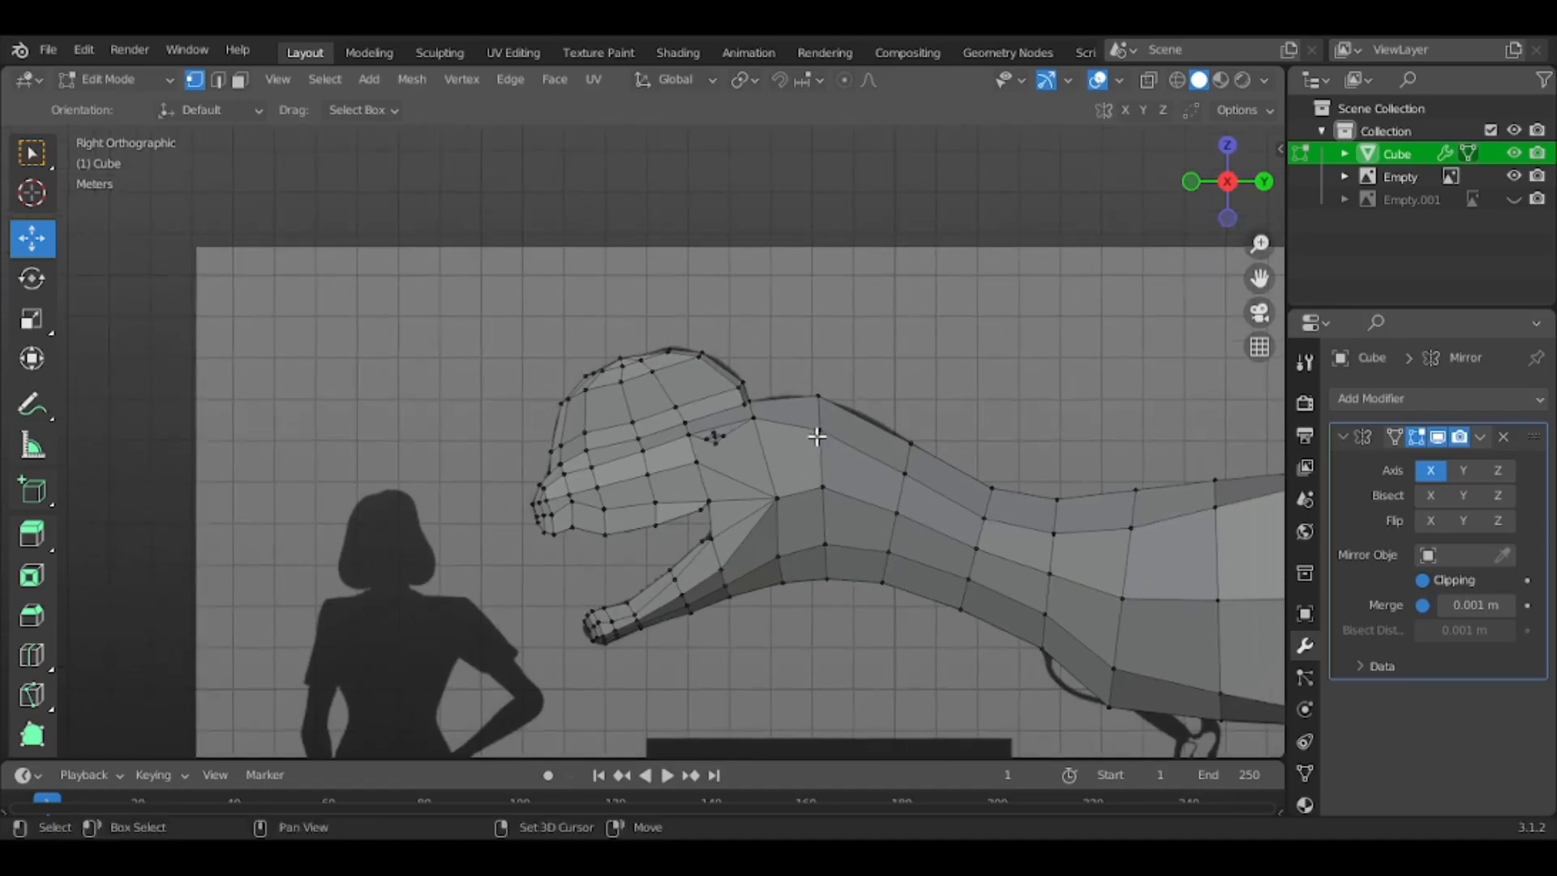
scroll(777, 424, "up", 1)
middle_click_drag(582, 415, 724, 461, "shift")
left_click(548, 490)
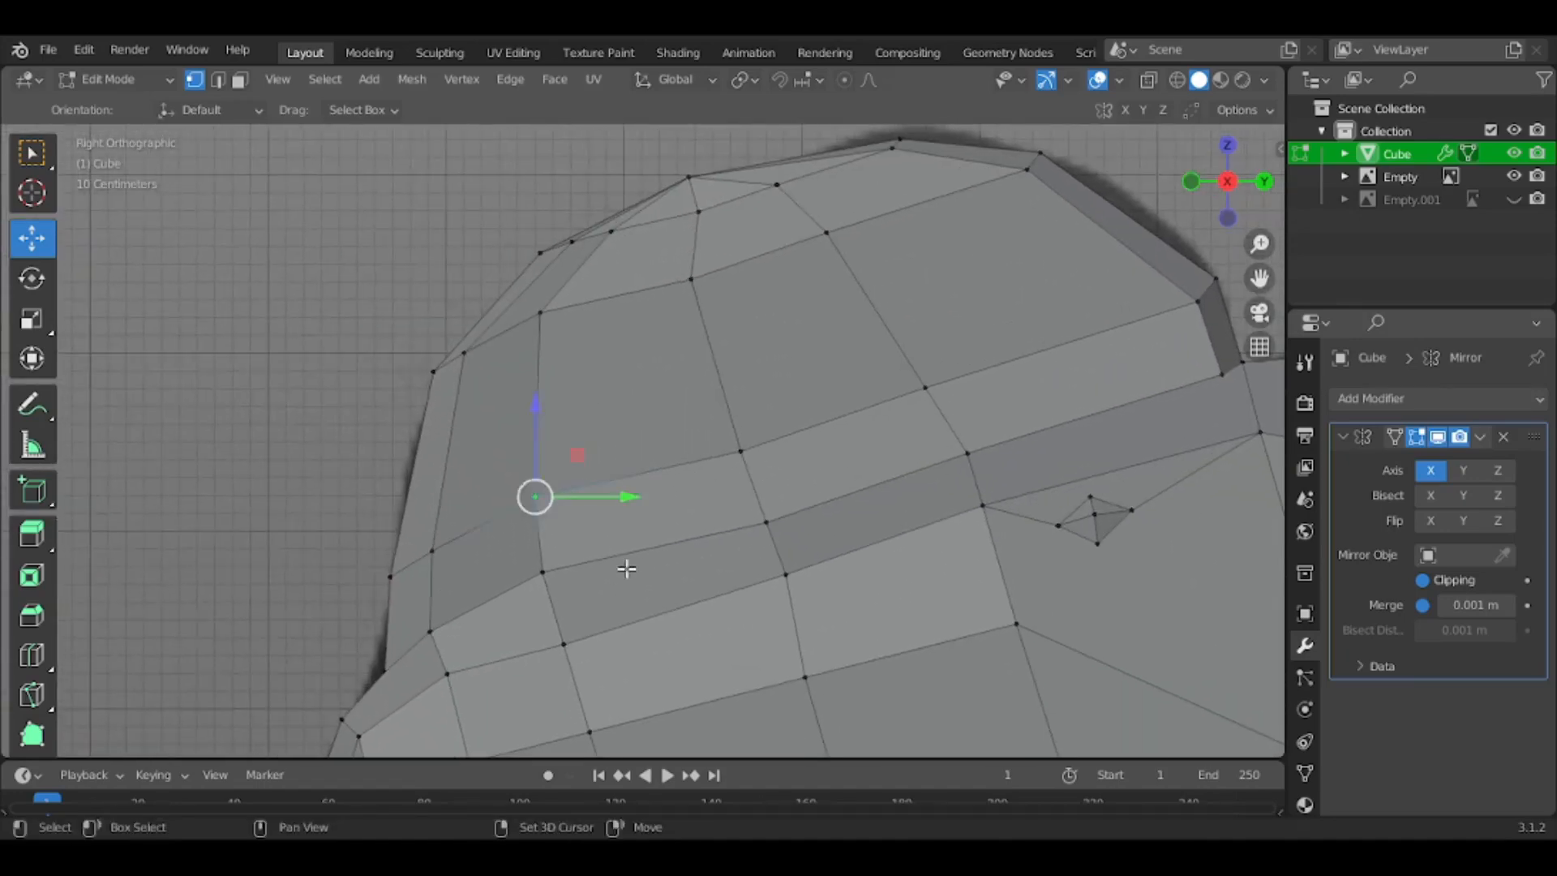
scroll(1013, 316, "down", 5)
key("Tab")
scroll(1116, 202, "down", 4)
middle_click_drag(1116, 202, 1155, 165)
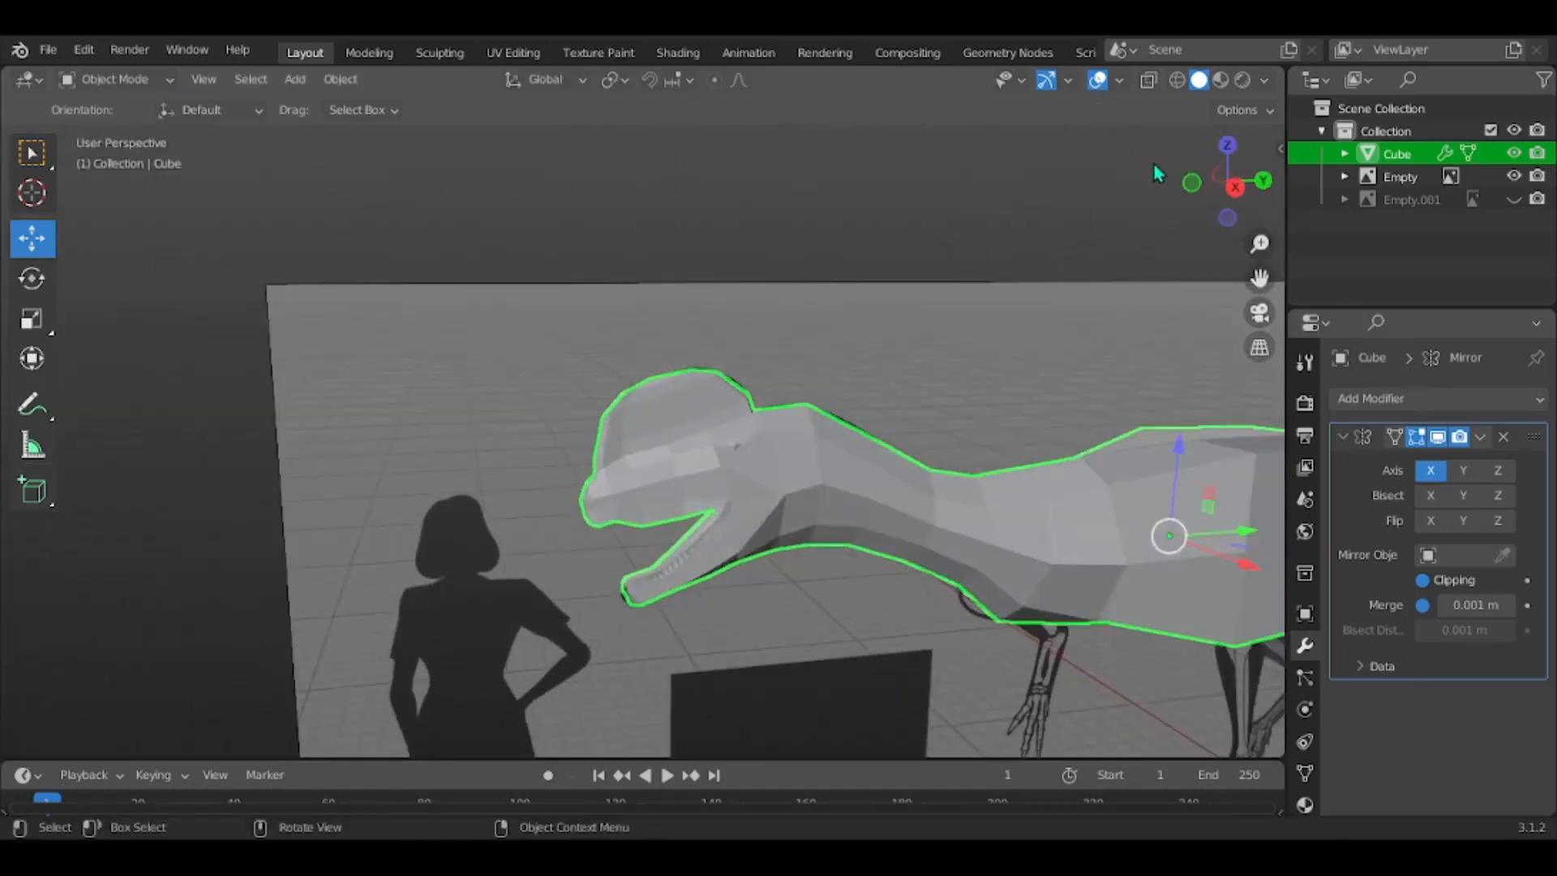
Enable Statistics in the viewport overlays
scroll(1155, 165, "up", 2)
left_click(1117, 81)
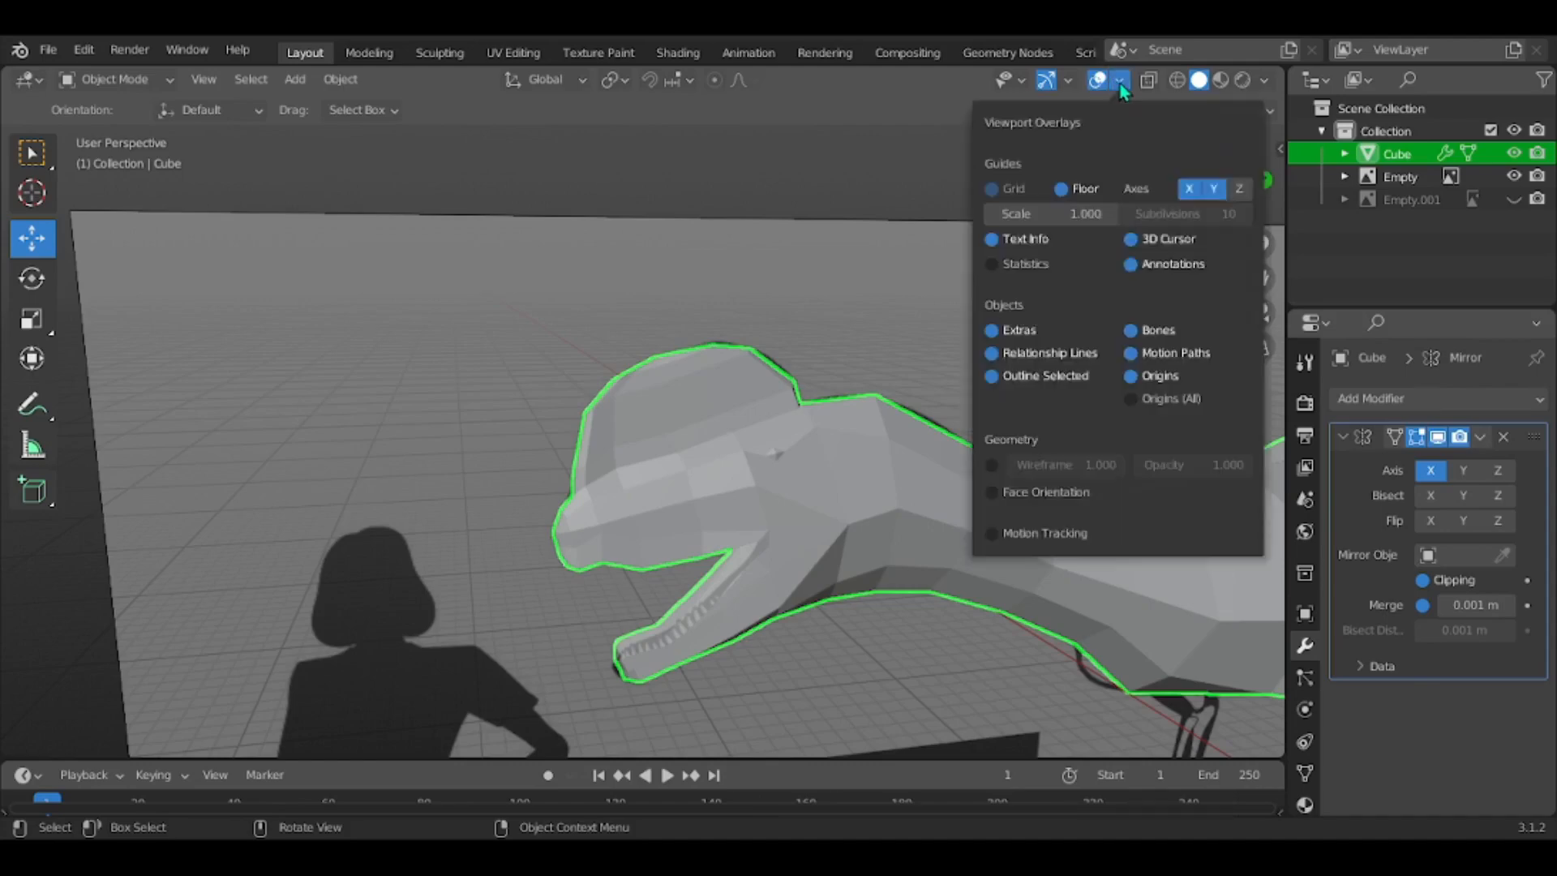
left_click(1023, 273)
scroll(332, 364, "down", 2)
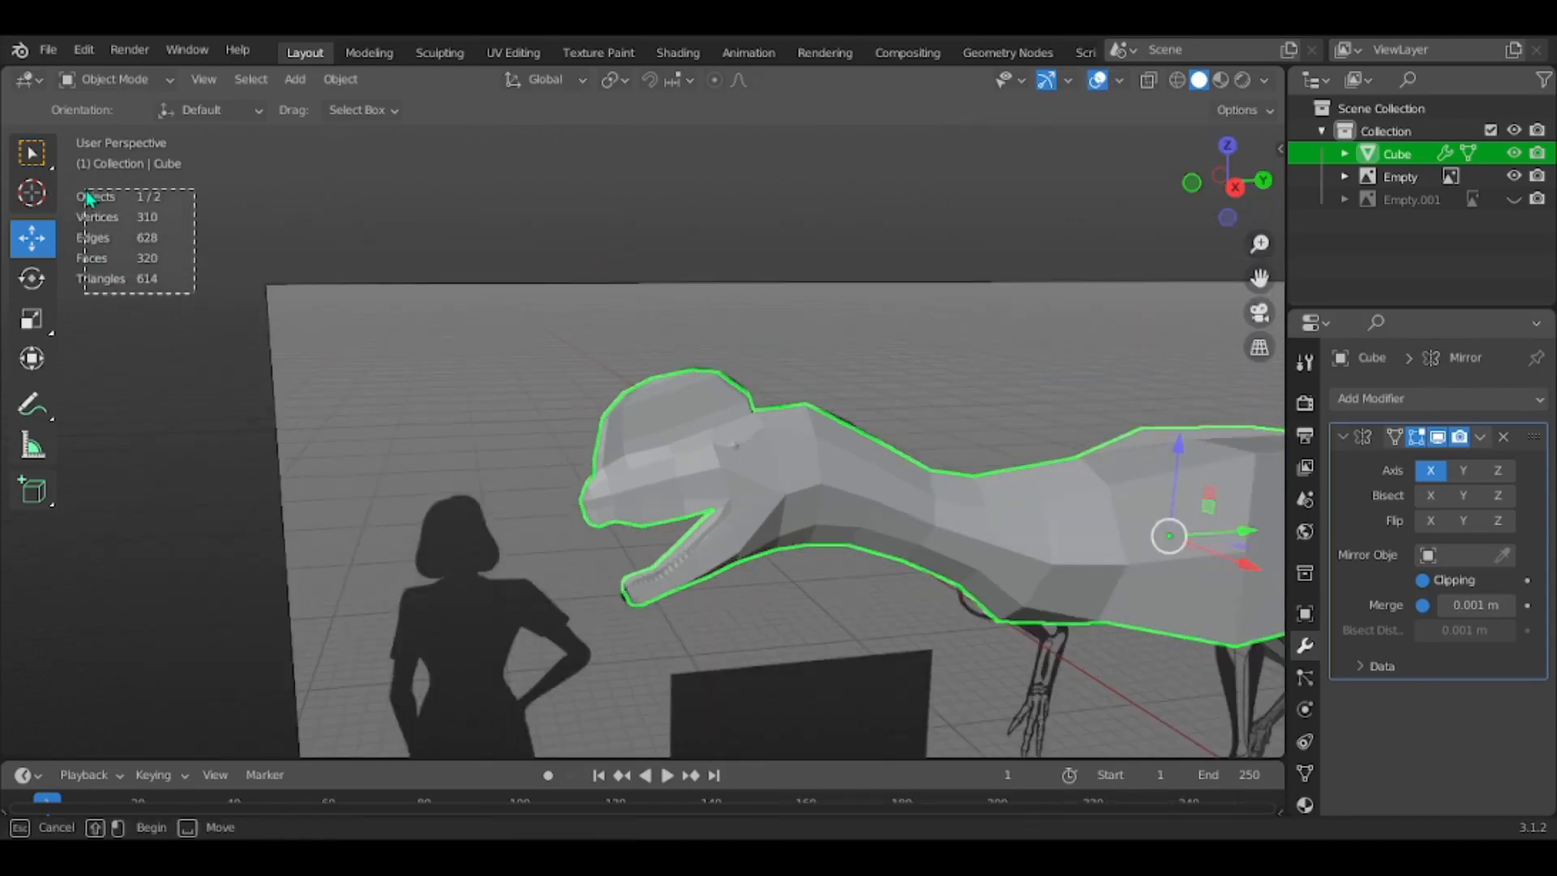
Examine the mesh statistics, and inspect the crested head from several angles with the model deselected
left_click_drag(86, 194, 88, 197)
left_click_drag(166, 292, 169, 295)
middle_click_drag(411, 497, 1006, 578)
middle_click_drag(807, 337, 1103, 219)
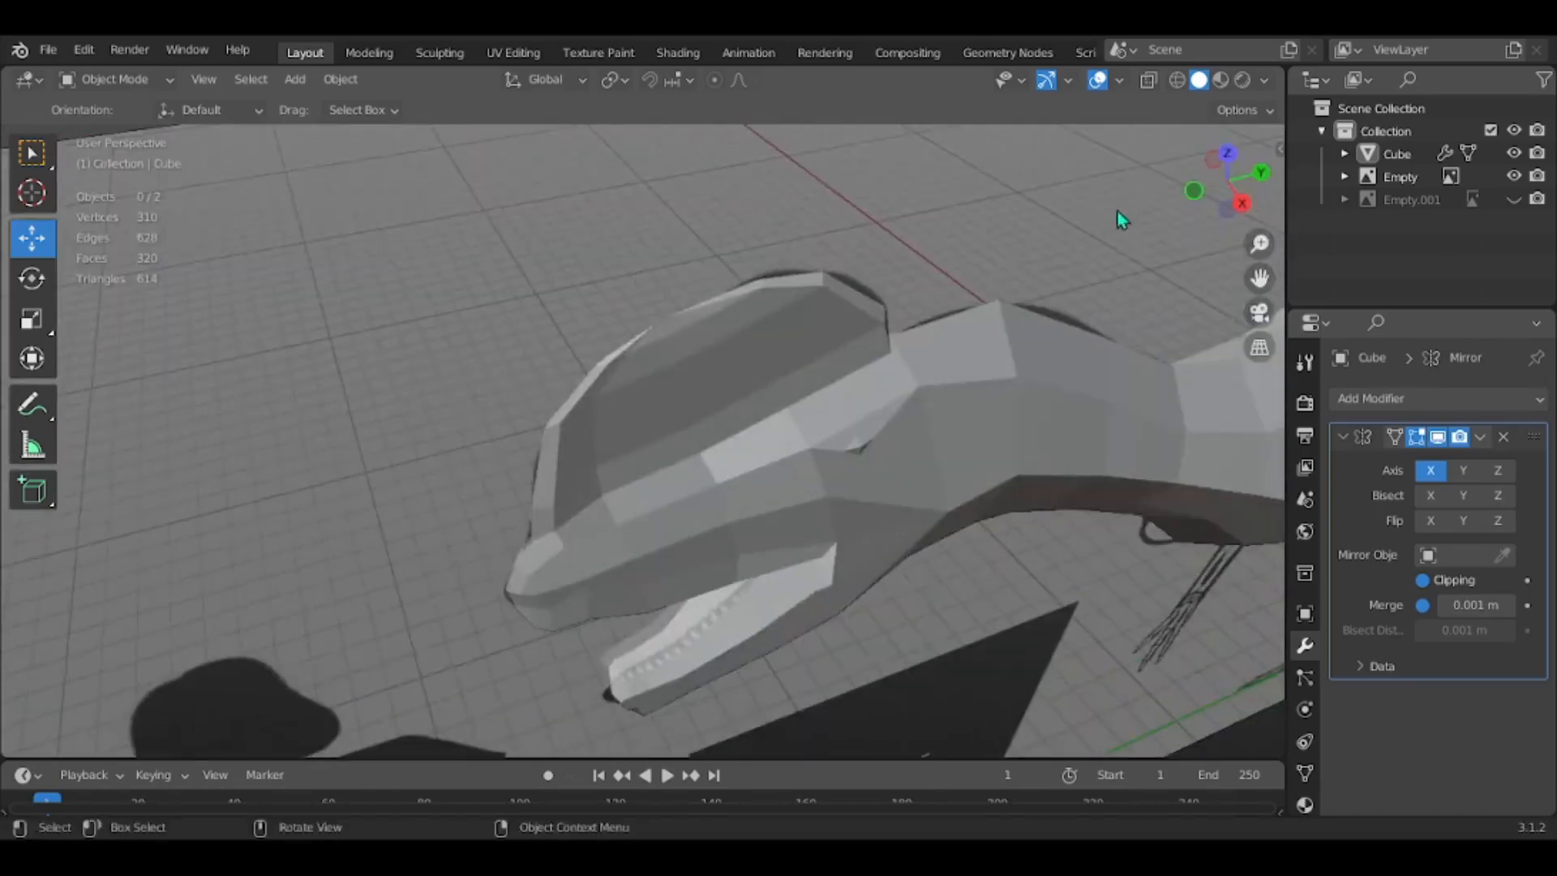
In right orthographic view, merge two vertex pairs at their centers along the crest's upper front edge in Edit Mode
left_click(1240, 210)
scroll(695, 306, "down", 2)
middle_click_drag(862, 357, 695, 510, "alt")
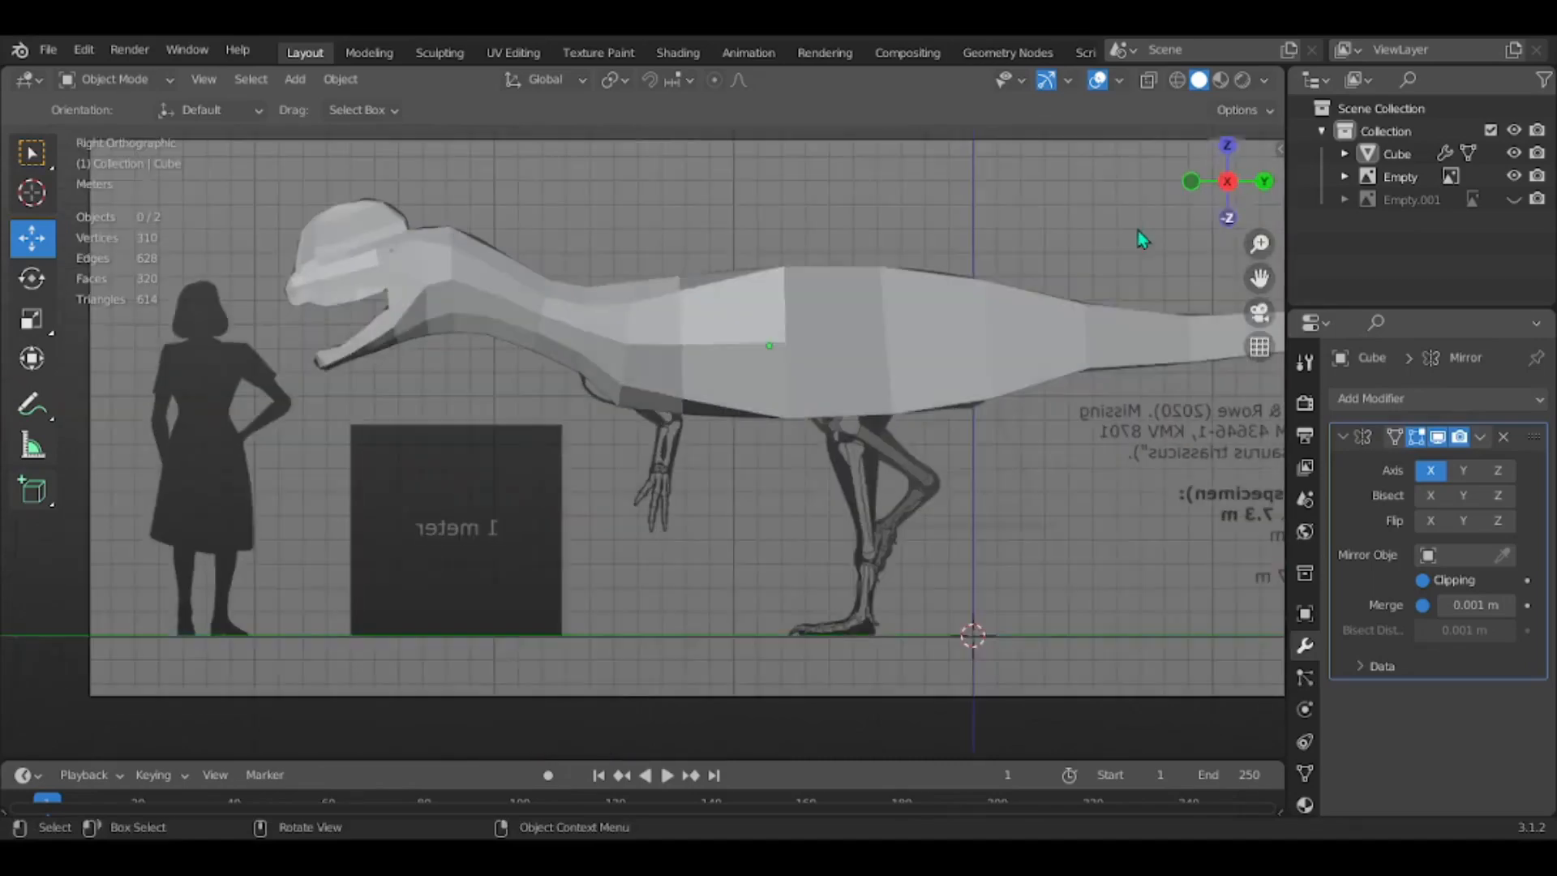
scroll(695, 509, "up", 3)
scroll(649, 522, "up", 2)
key("Tab")
scroll(681, 459, "up", 4)
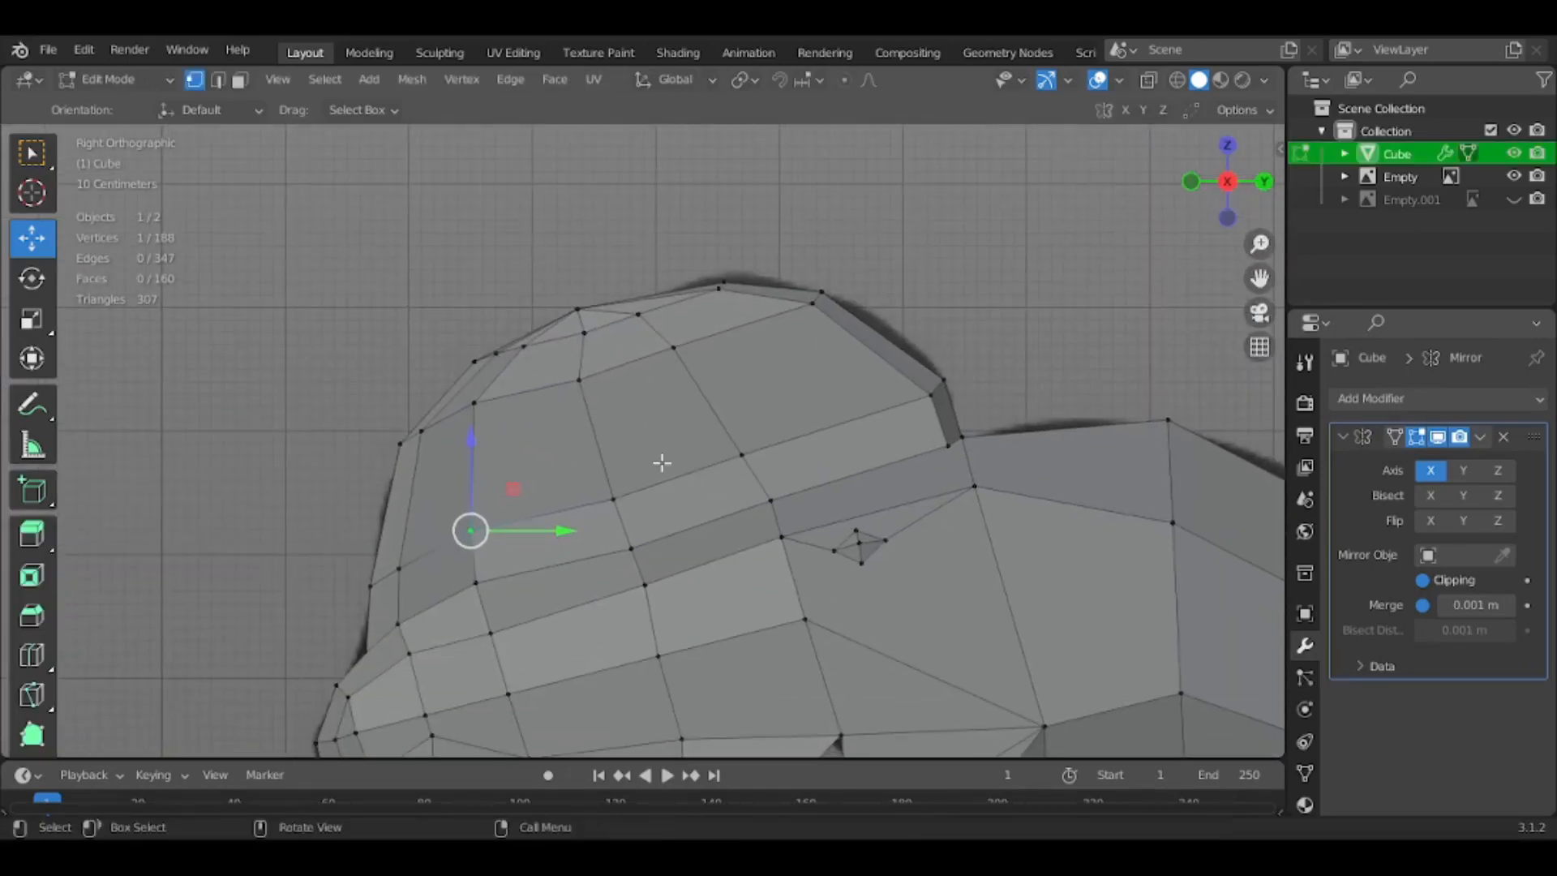
middle_click_drag(535, 334, 650, 432, "shift")
left_click(527, 400)
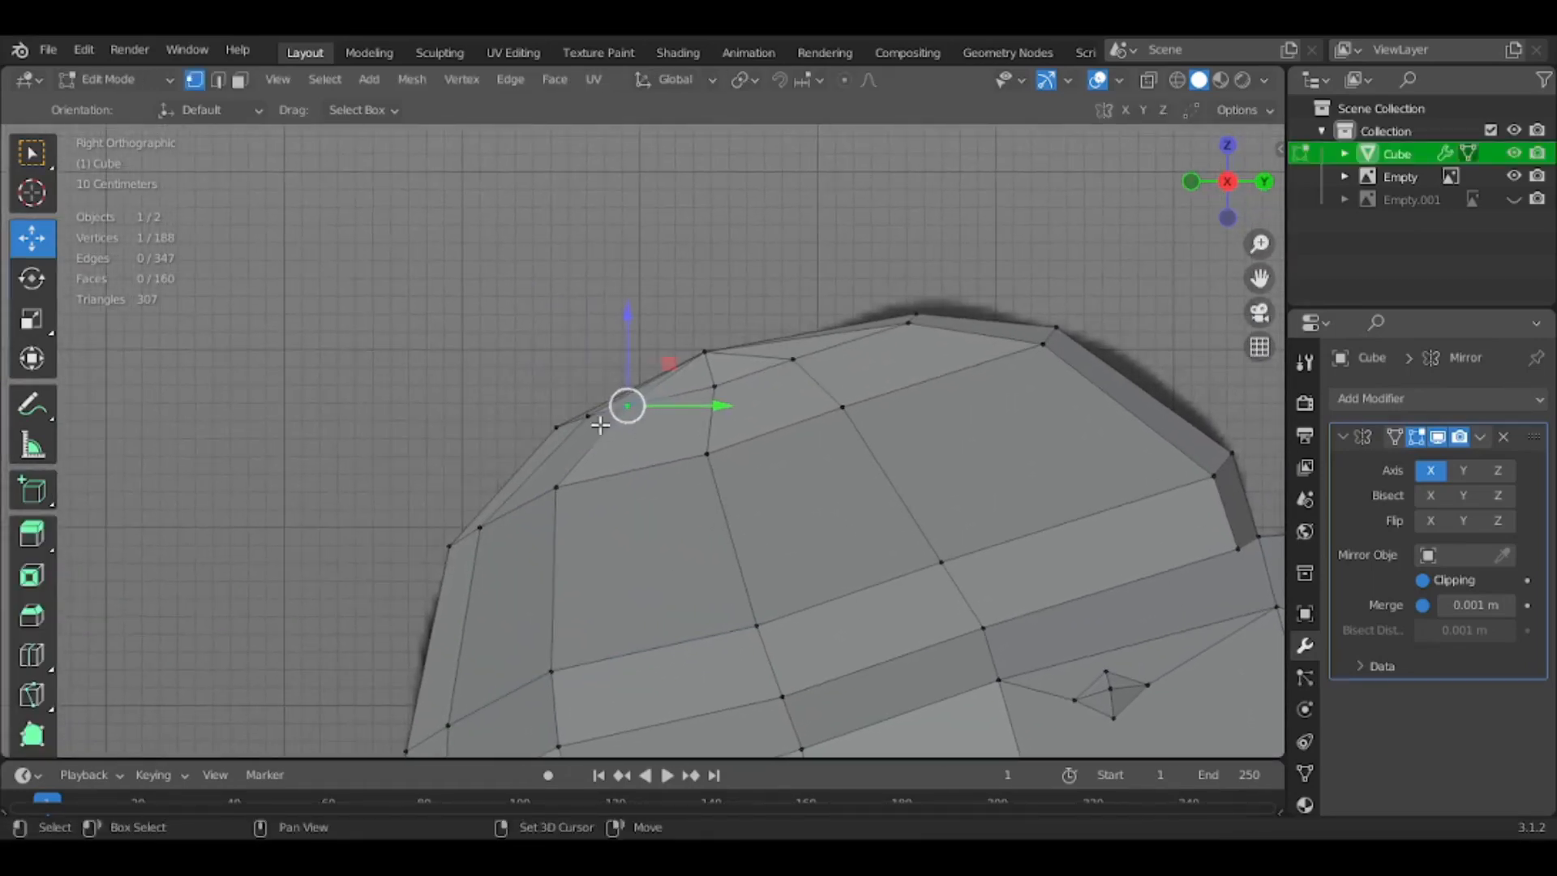
key("m")
left_click(628, 441)
middle_click_drag(560, 517, 884, 426, "shift")
key("m")
left_click(612, 434)
left_click(1219, 194)
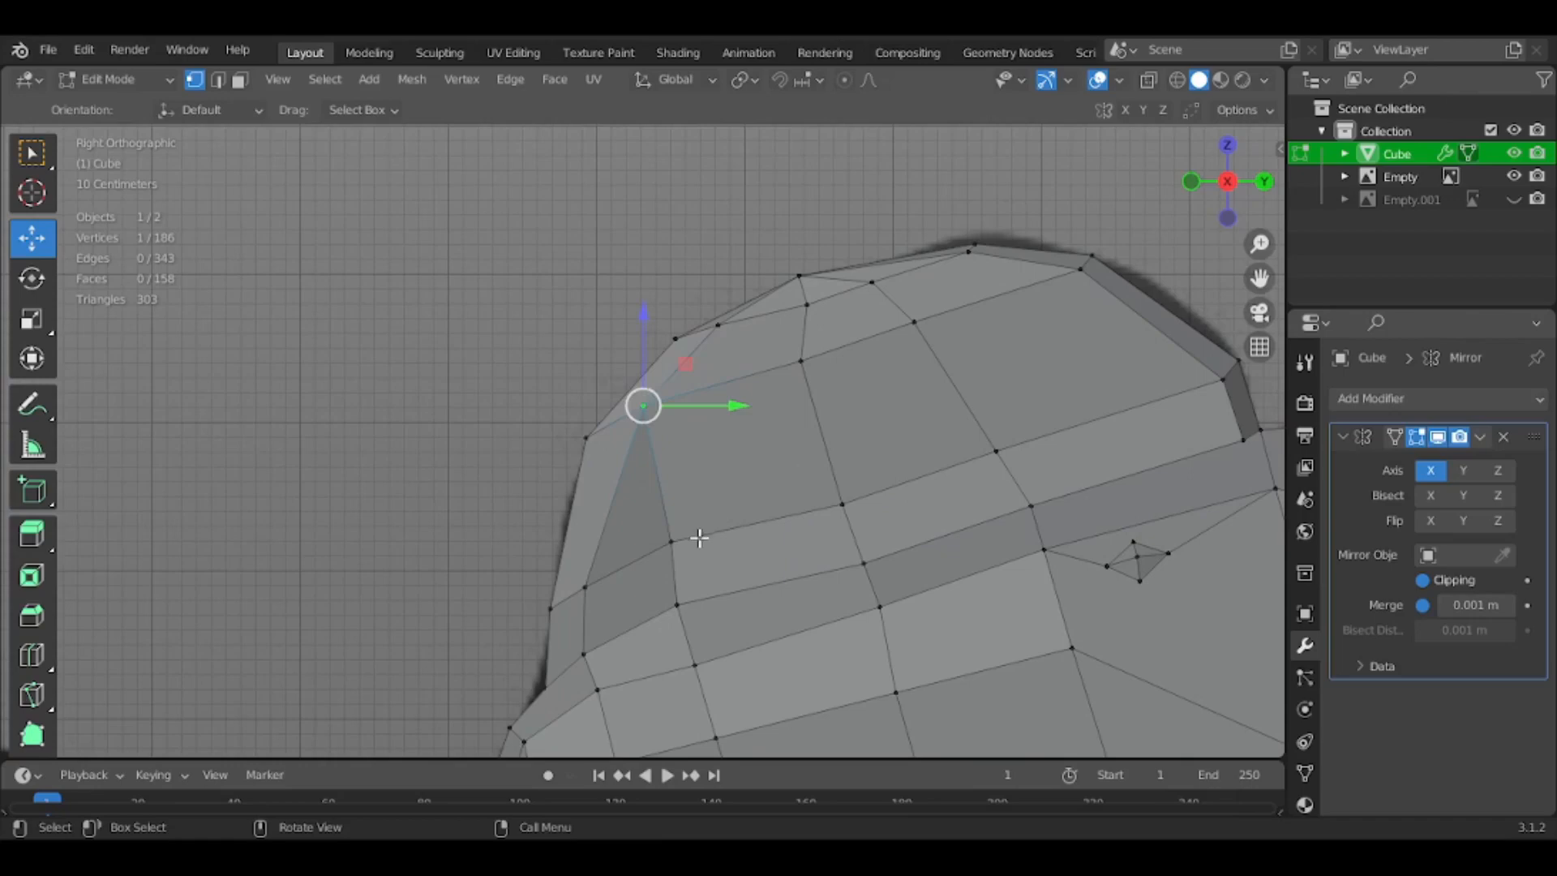
Merge the two vertex pairs at the crest's lower front at their centers, continuing down its front edge
left_click(582, 581, "shift")
key("m")
left_click(584, 581)
left_click(573, 640, "shift")
key("m")
left_click(574, 649)
middle_click_drag(1009, 295, 565, 401, "shift")
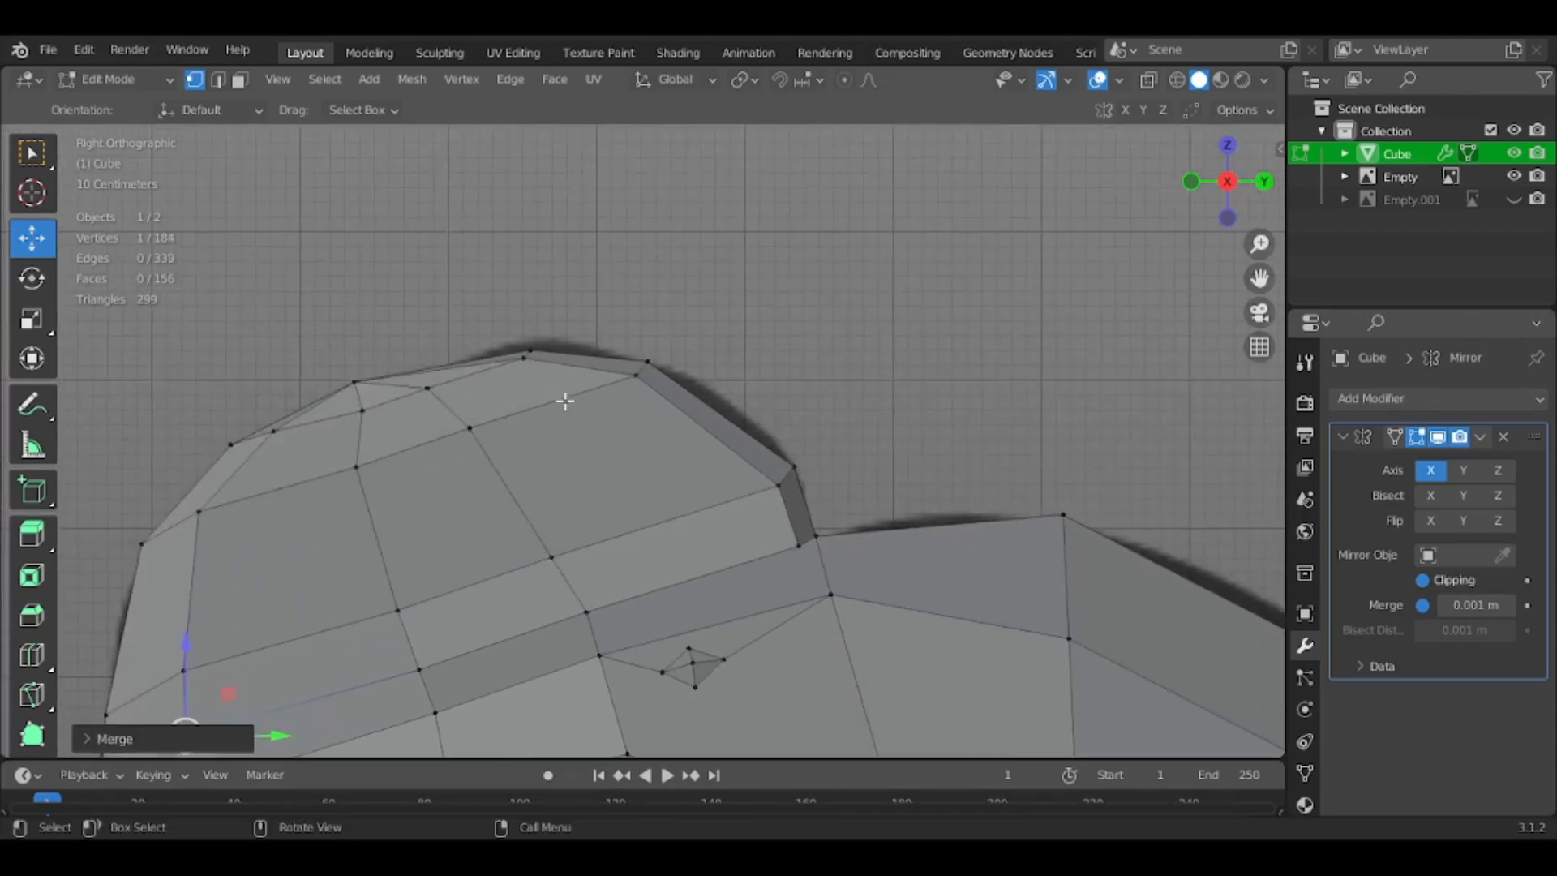
Merge the two neighbouring vertex pairs near the crest's top at their centers
left_click(431, 395)
left_click(362, 410, "shift")
key("m")
left_click(341, 421)
left_click(390, 455)
key("m")
left_click(430, 492)
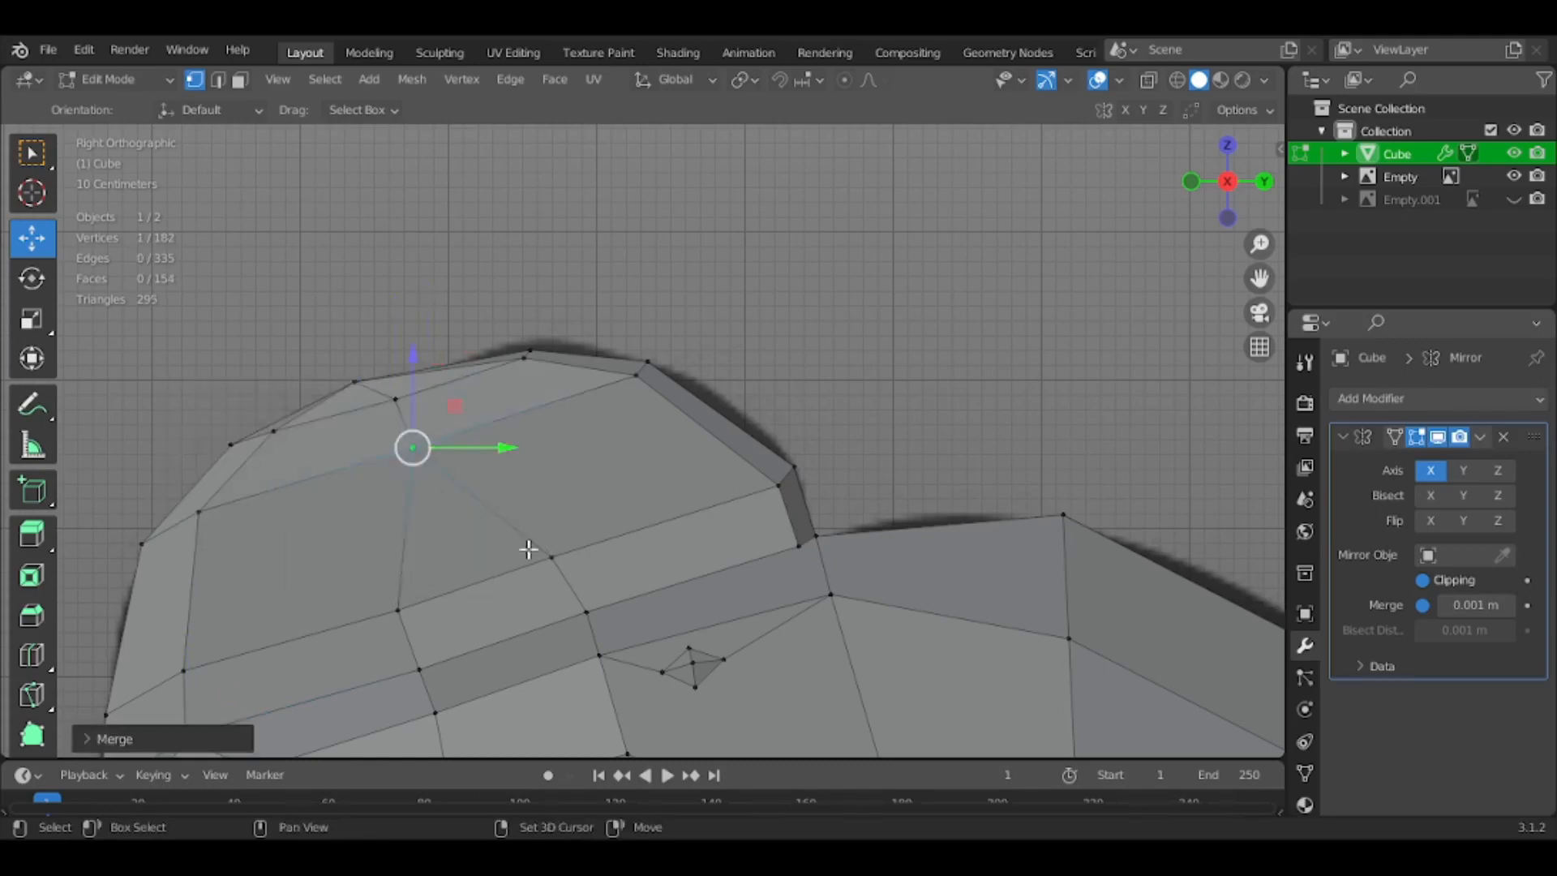
Merge the remaining two vertex pairs in the middle of the crest at their centers, down to its base
left_click(532, 559, "shift")
left_click(421, 476, "shift")
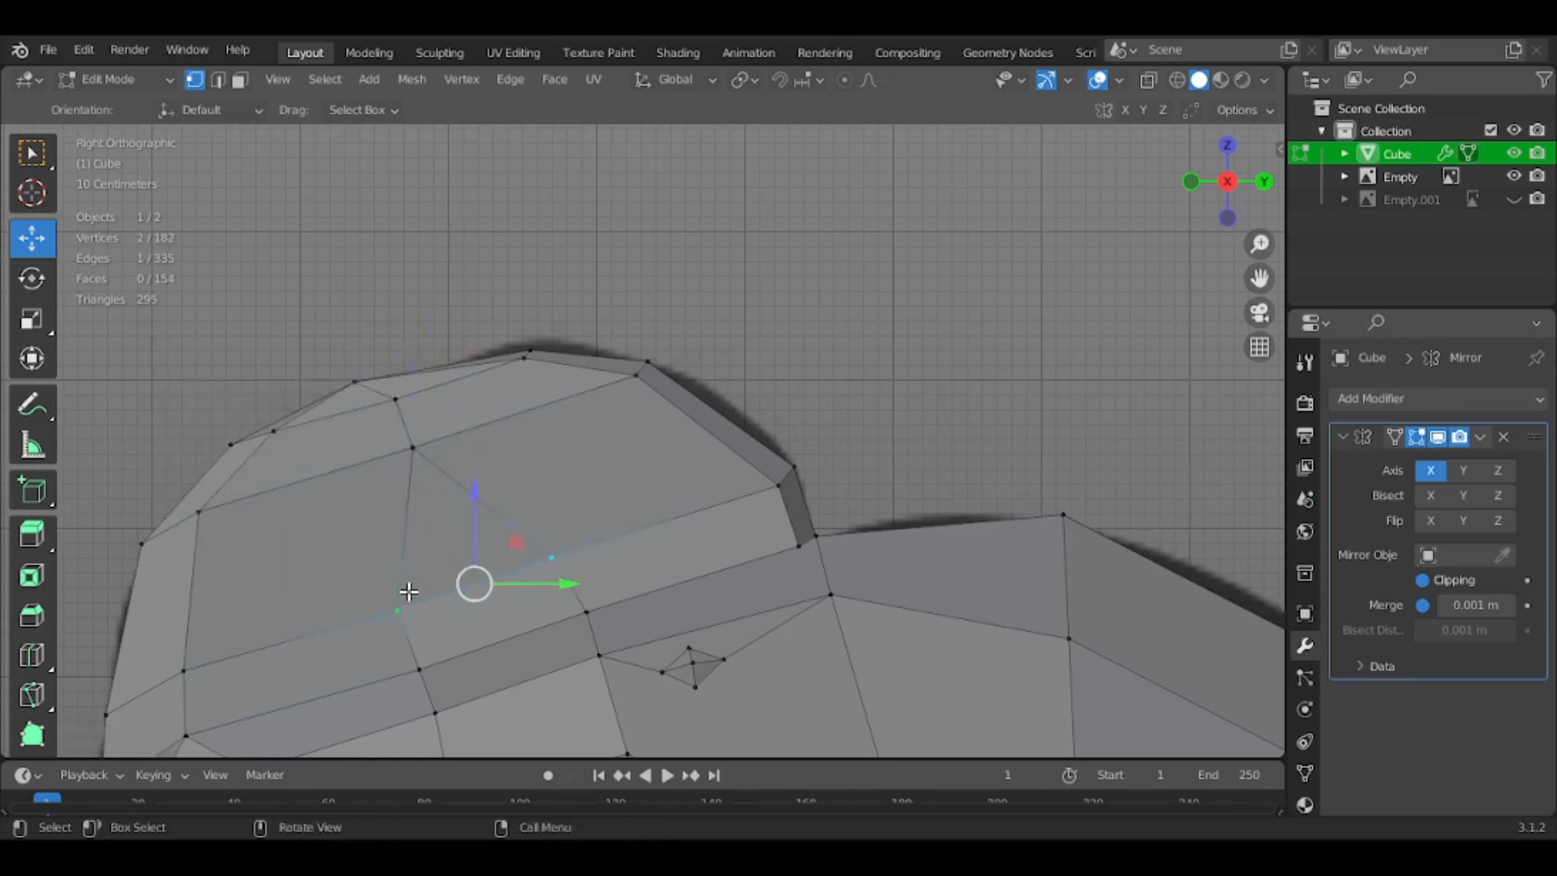
key("m")
left_click(410, 591)
middle_click_drag(528, 591, 785, 444, "shift")
left_click(479, 518)
left_click(649, 461, "shift")
key("m")
left_click(645, 464)
Check the simplified crest in Object Mode, and adjust a vertex at its base along the X axis
scroll(645, 464, "down", 5)
key("Tab")
key("Tab")
middle_click_drag(922, 450, 933, 358)
left_click(976, 427)
key("Tab")
middle_click_drag(933, 358, 484, 405)
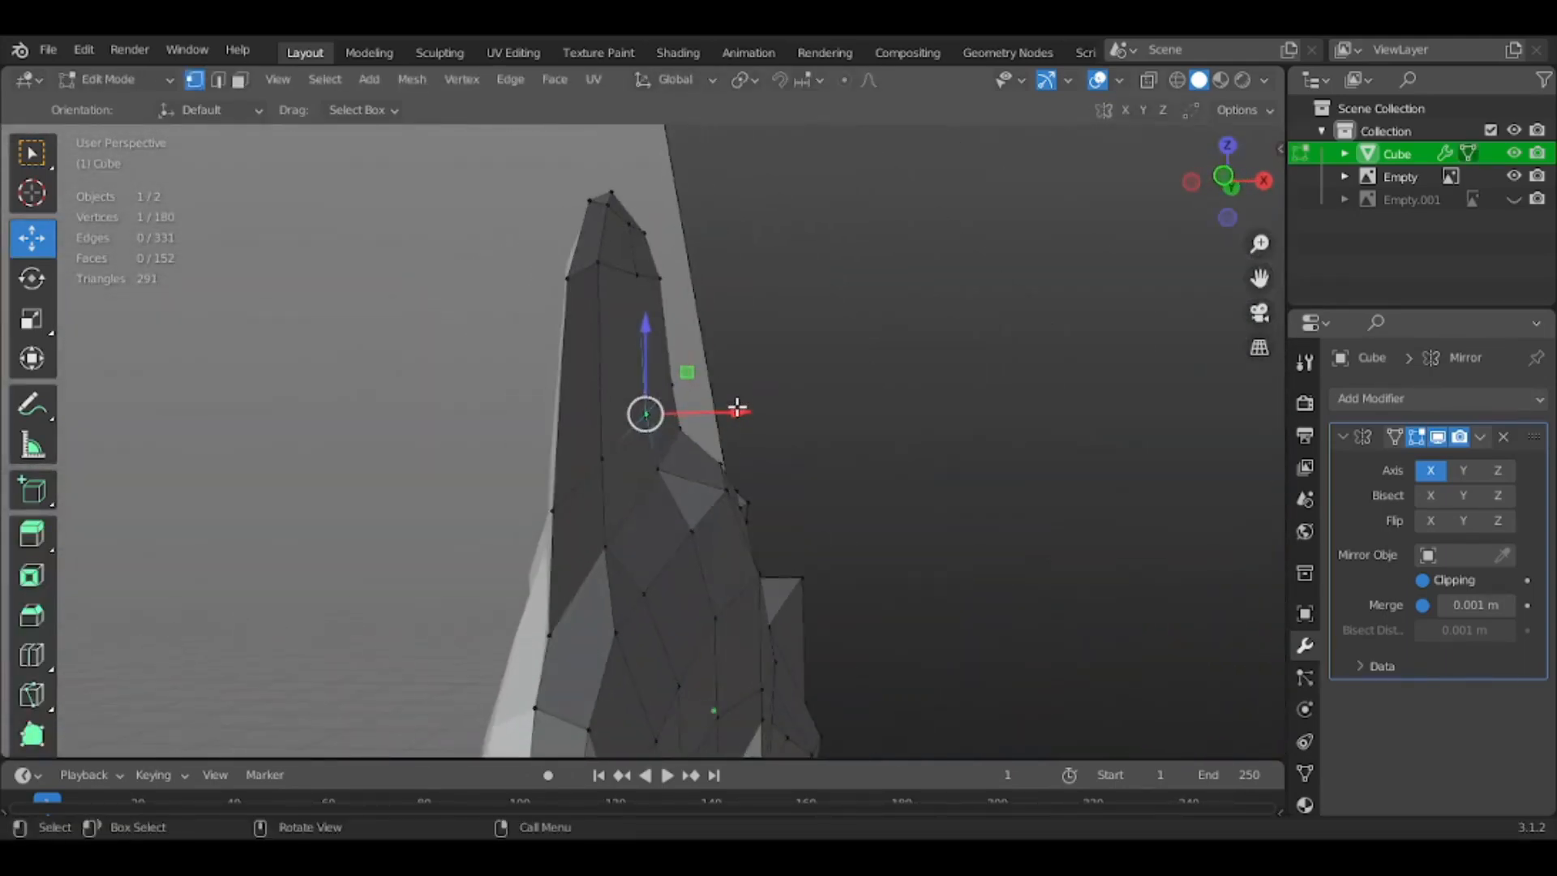
left_click_drag(738, 412, 737, 409)
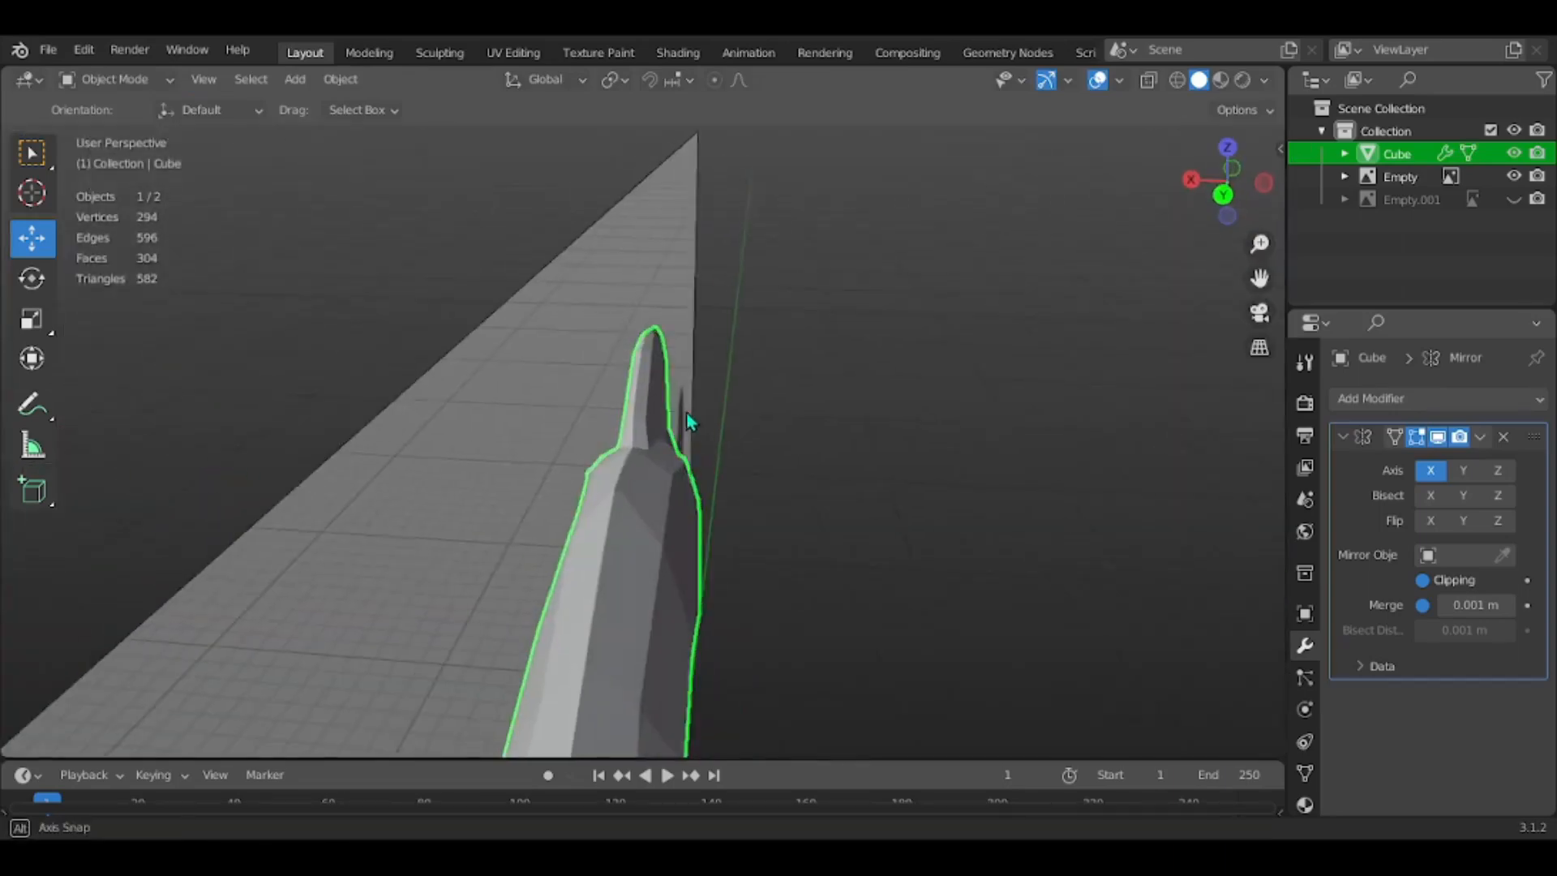
Examine the simplified crest and the mesh statistics from several angles, then deselect the model in Object Mode
middle_click_drag(688, 424, 719, 531)
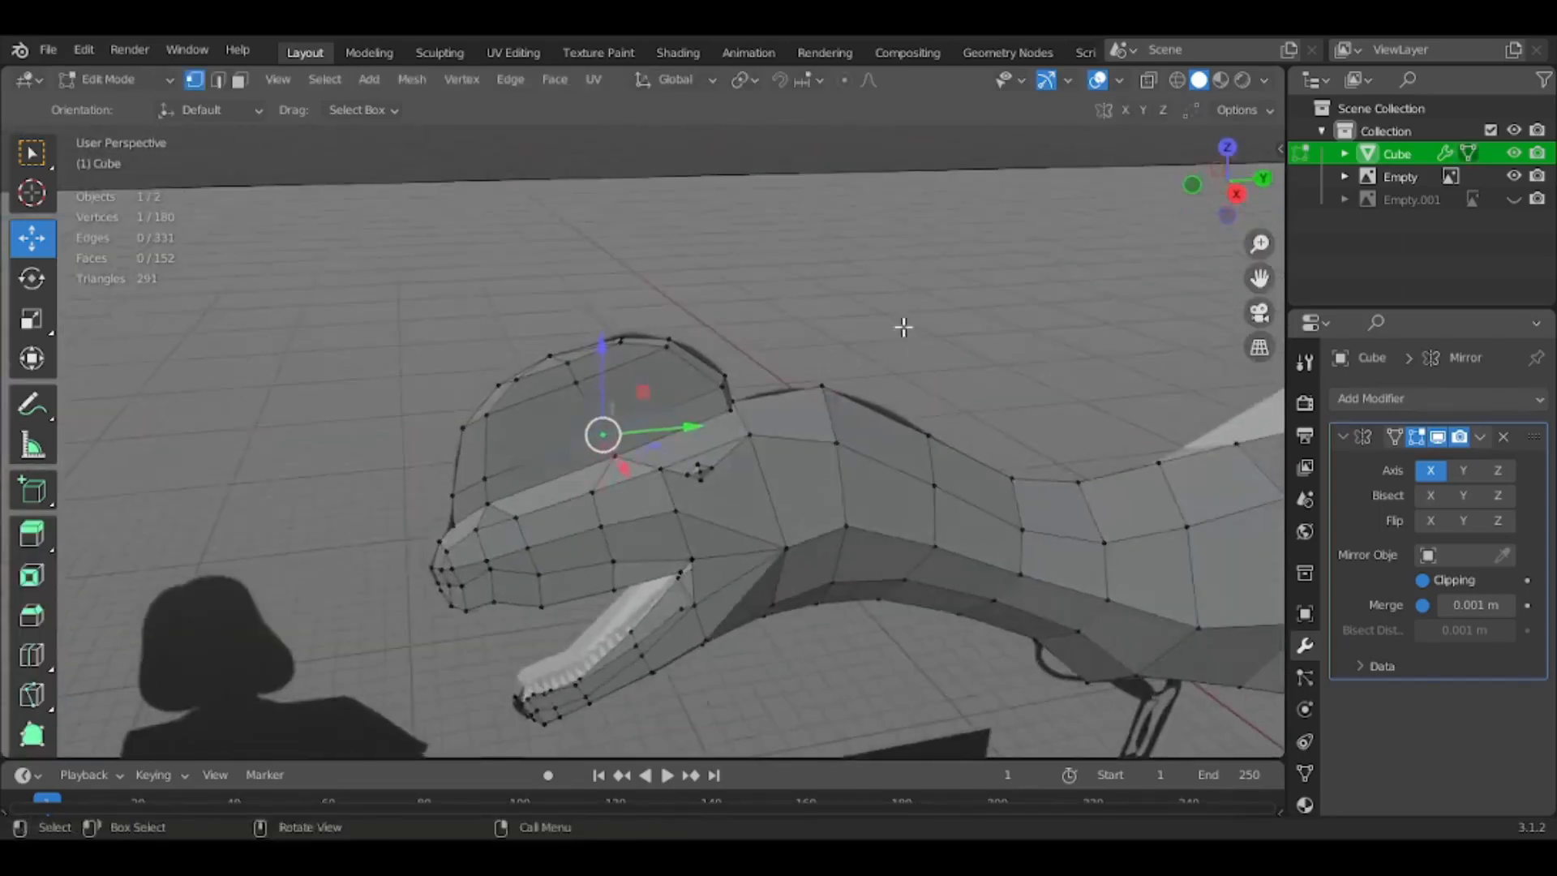
middle_click_drag(598, 434, 888, 306)
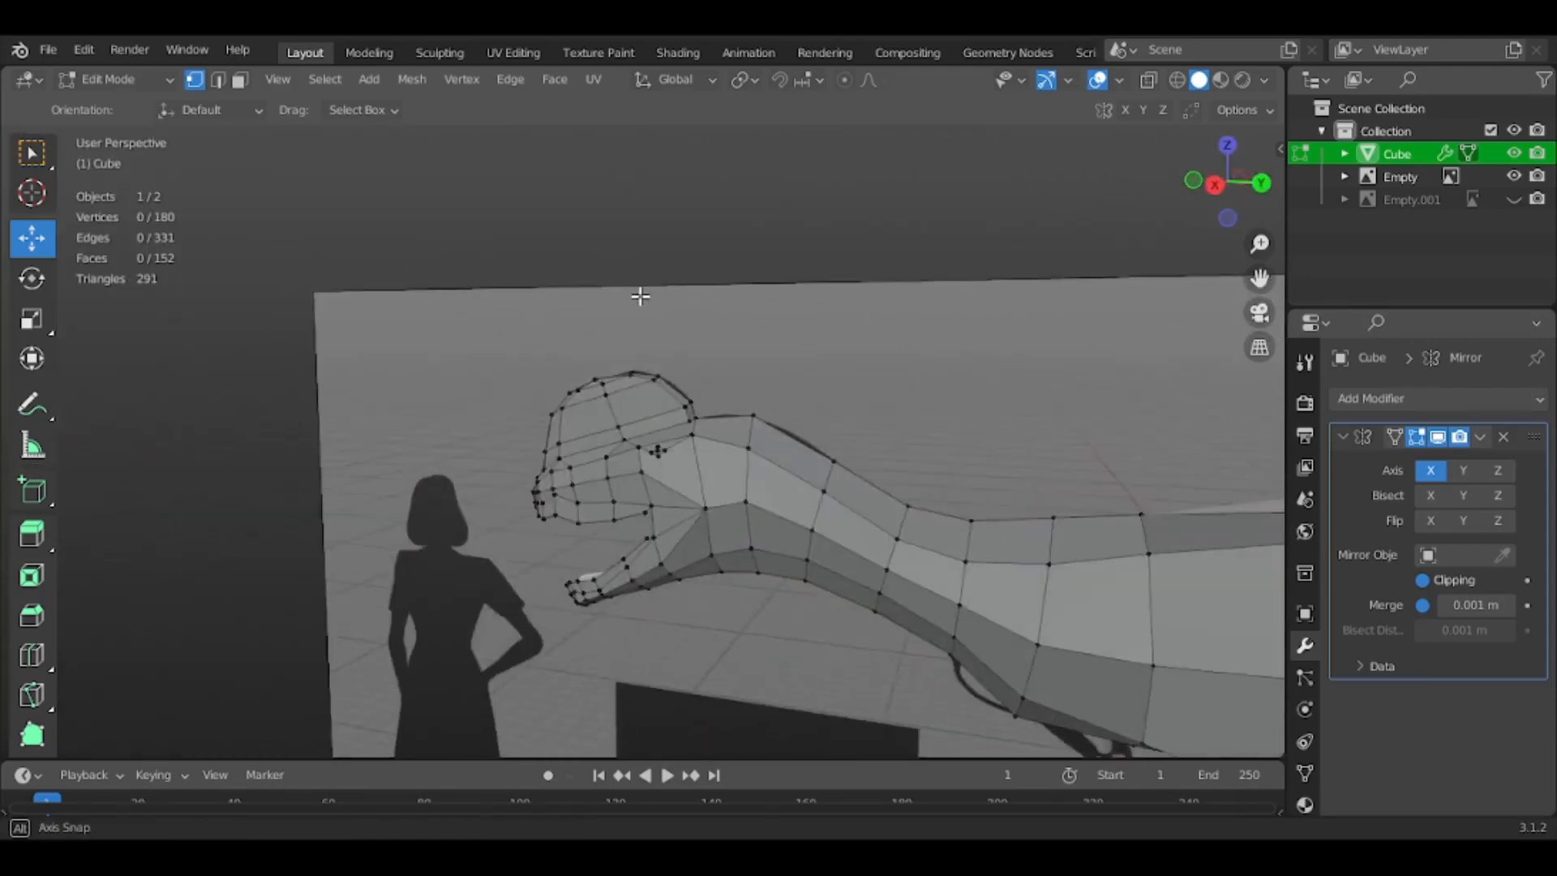
middle_click_drag(644, 295, 963, 290)
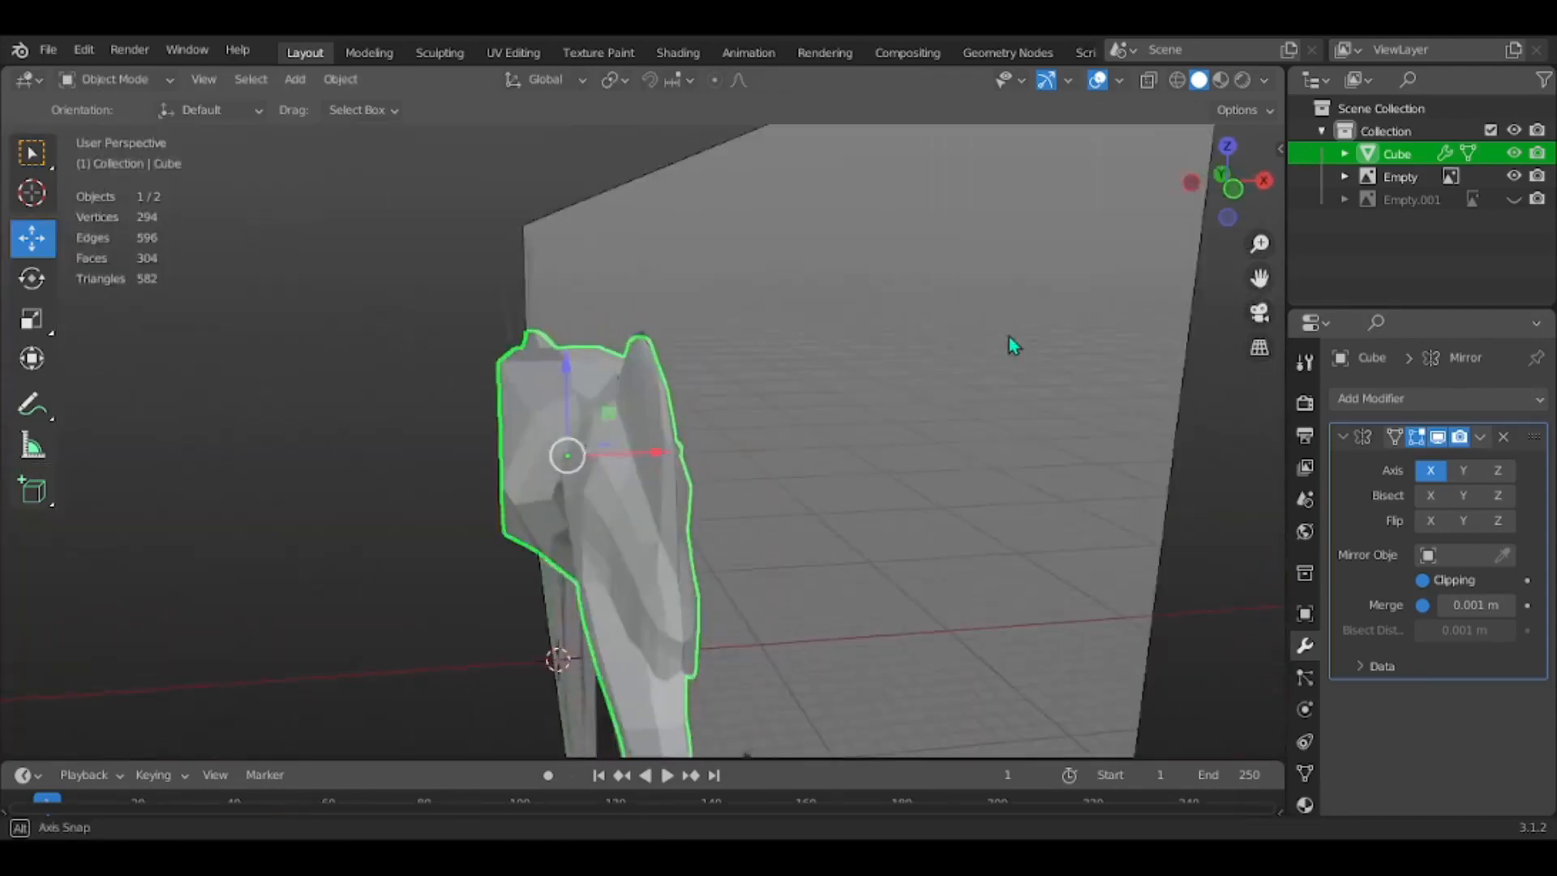
middle_click_drag(1008, 337, 974, 312)
scroll(884, 332, "up", 2)
middle_click_drag(884, 332, 709, 321)
scroll(804, 305, "up", 2)
scroll(737, 320, "down", 3)
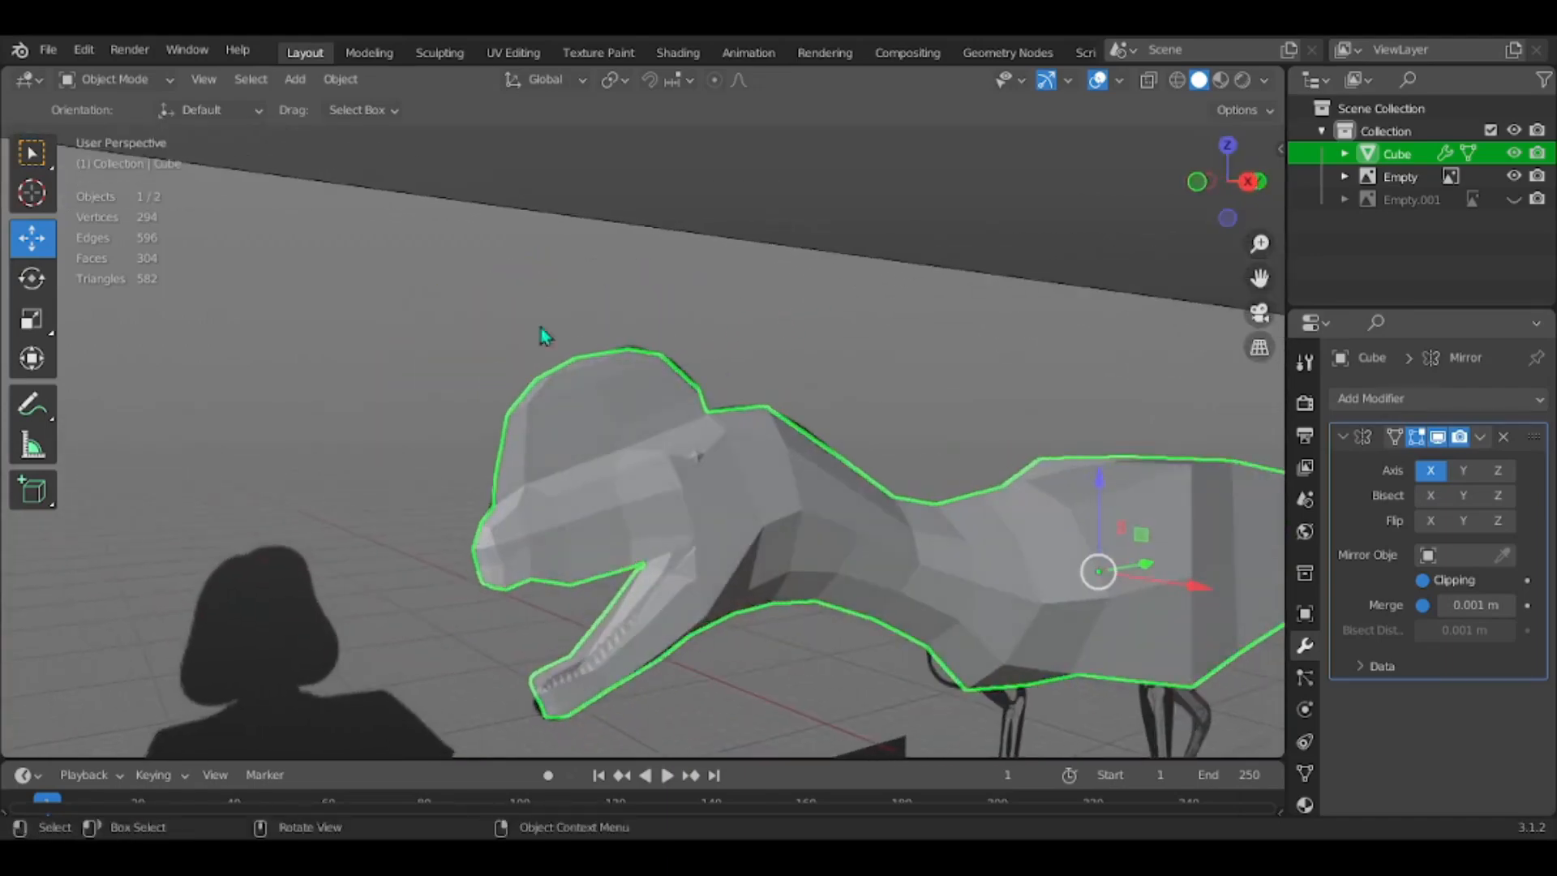
left_click_drag(138, 273, 208, 239)
left_click(586, 156)
scroll(747, 486, "down", 4)
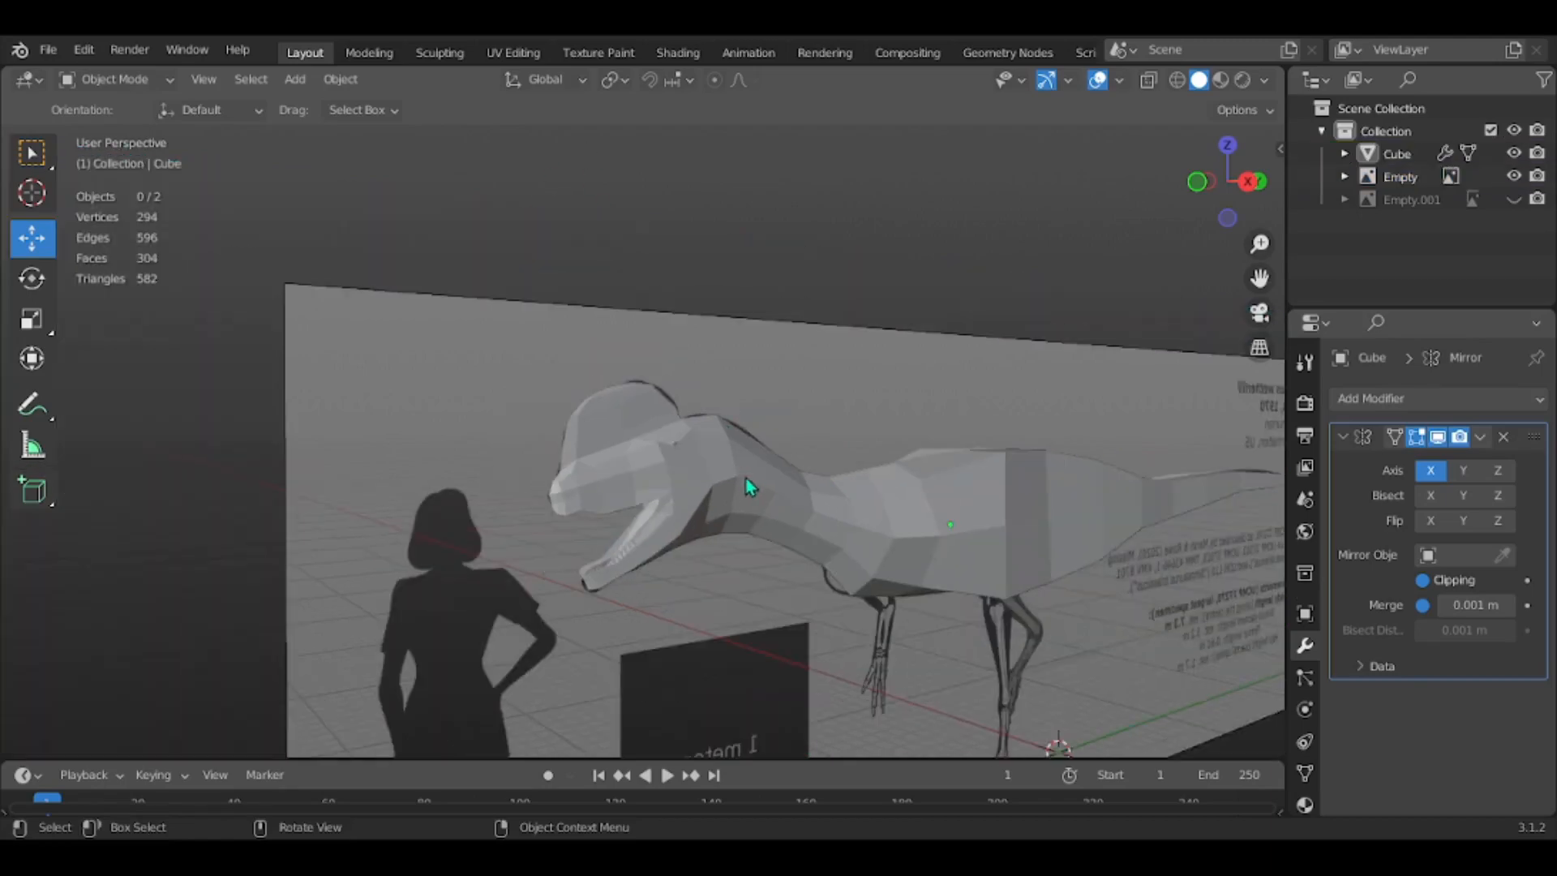
Select the dinosaur and examine the shape of its body and back in Edit Mode
left_click(747, 486)
key("Tab")
middle_click_drag(901, 480, 858, 344, "shift")
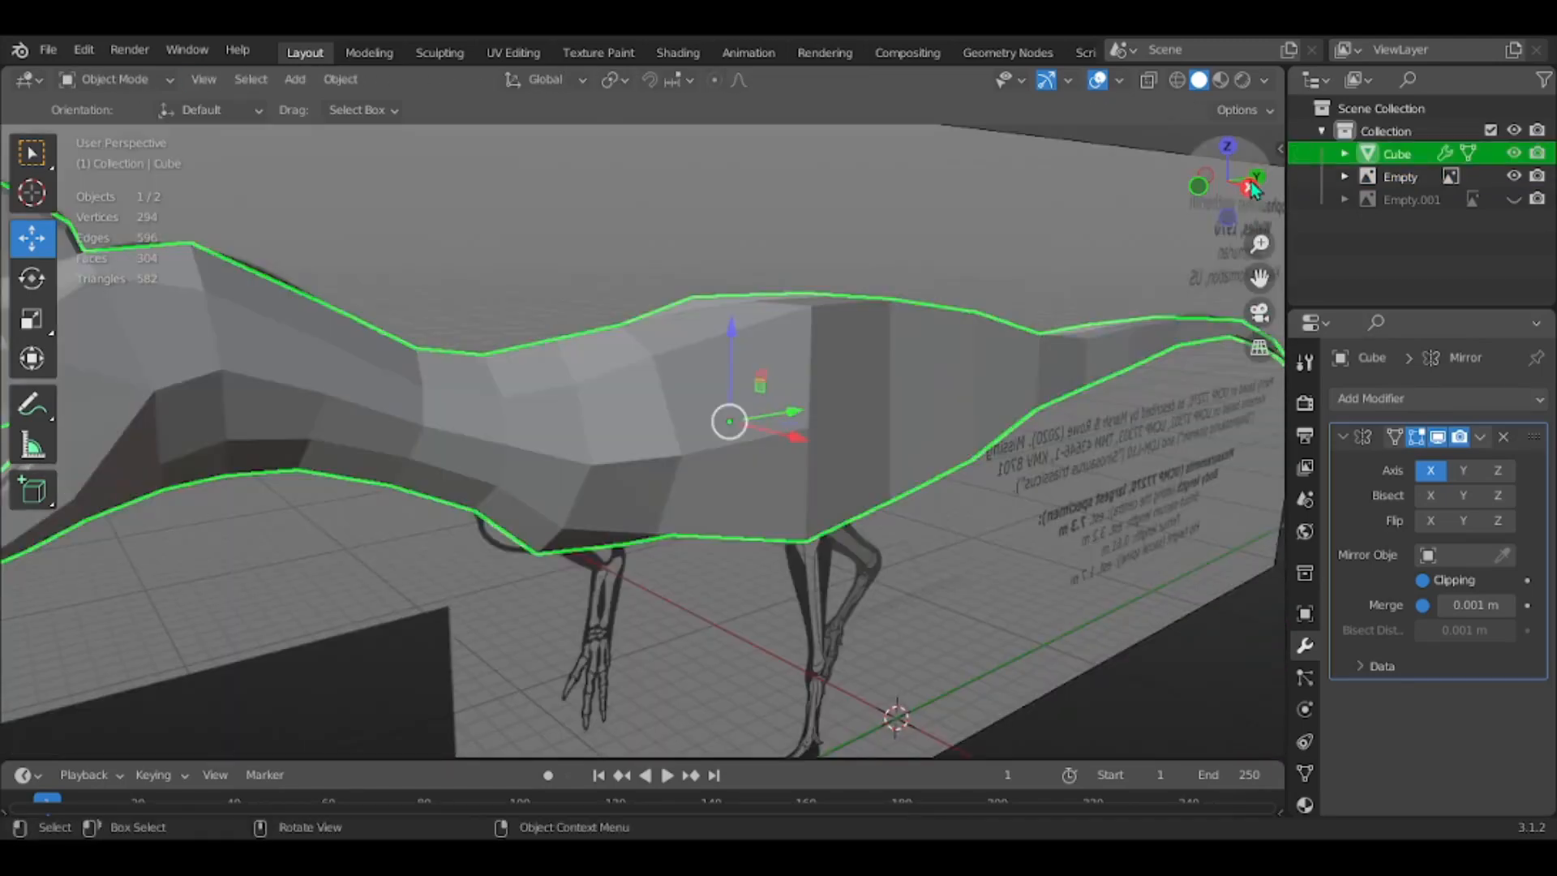
left_click(1251, 189)
scroll(1072, 297, "down", 5)
key("Tab")
middle_click_drag(966, 403, 755, 437, "shift")
middle_click_drag(633, 365, 881, 436, "shift")
scroll(881, 435, "up", 4)
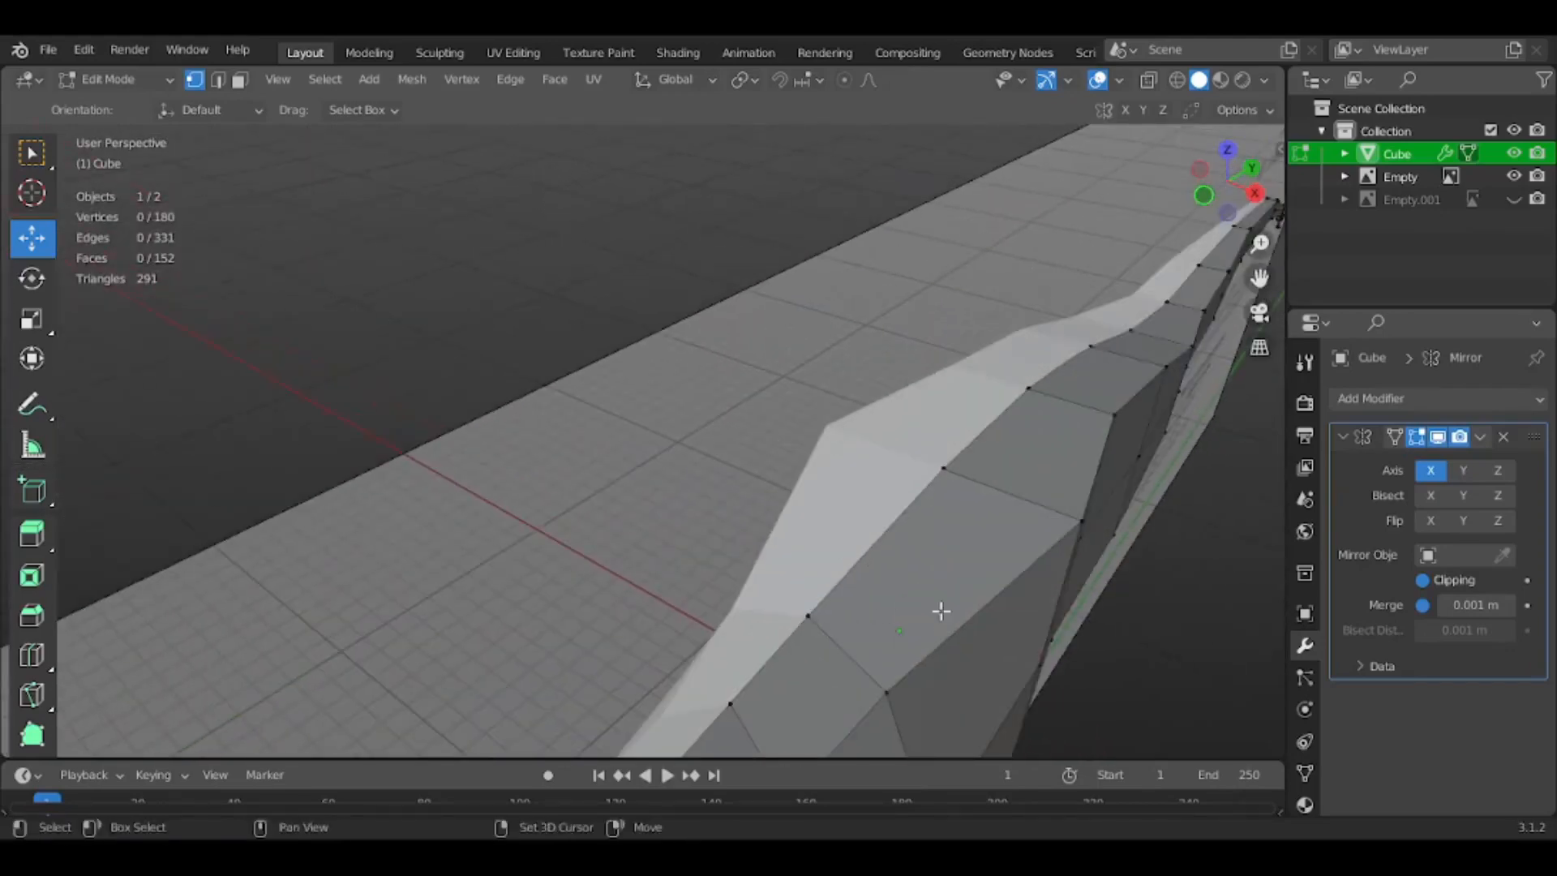
middle_click_drag(942, 611, 478, 268, "shift")
scroll(959, 192, "down", 2)
In right orthographic view, scale the upper and lower side vertices of the two central torso sections closer together
left_click(1255, 192)
scroll(805, 218, "up", 3)
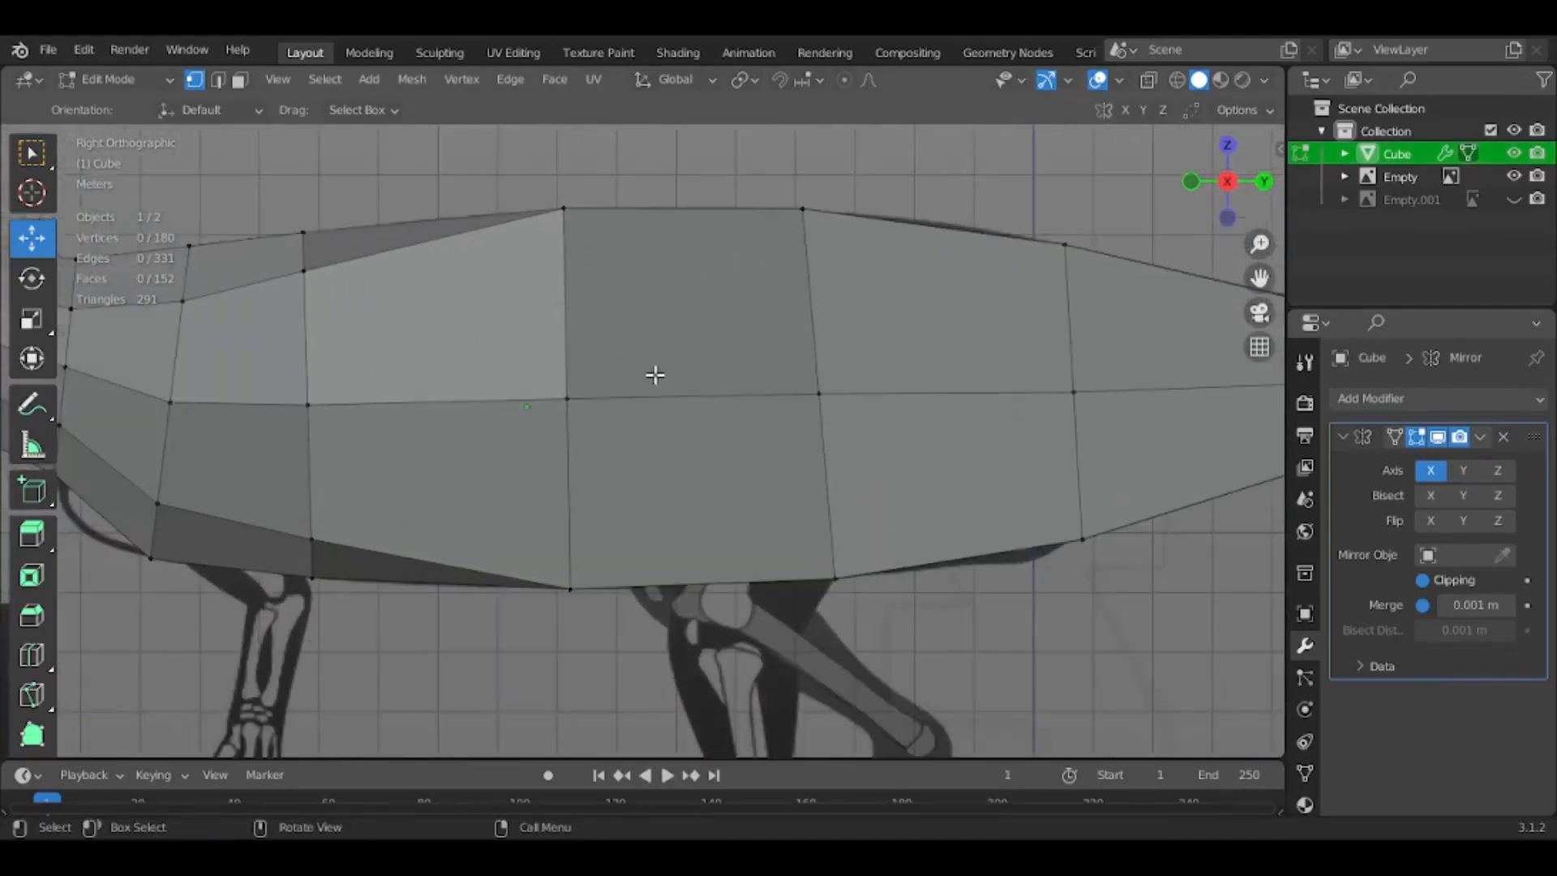
middle_click_drag(536, 355, 578, 404, "shift")
left_click(616, 632)
left_click(610, 260, "shift")
key("s")
left_click(874, 495)
left_click(877, 627)
left_click(845, 258, "shift")
key("s")
left_click(955, 484)
Scale the upper and lower side vertices closer together on the two sections behind the hips
middle_click_drag(955, 483, 619, 479, "shift")
left_click(789, 584)
left_click(770, 290, "shift")
key("s")
left_click(917, 449)
middle_click_drag(918, 450, 643, 457, "shift")
left_click(753, 516)
left_click(745, 356, "shift")
key("s")
left_click(926, 443)
Scale the upper and lower side vertices closer together on the next three tail sections
middle_click_drag(995, 438, 717, 409, "shift")
scroll(716, 410, "up", 2)
key("s")
left_click(869, 428)
middle_click_drag(869, 428, 535, 451, "shift")
left_click(759, 476)
left_click(762, 330, "shift")
key("s")
left_click(848, 403)
left_click(436, 465)
left_click(432, 391, "shift")
key("s")
left_click(698, 514)
Scale the upper and lower side vertices closer together on the two sections in the rear half of the tail
middle_click_drag(1228, 444, 673, 443, "shift")
left_click(662, 428)
left_click(658, 324, "shift")
key("s")
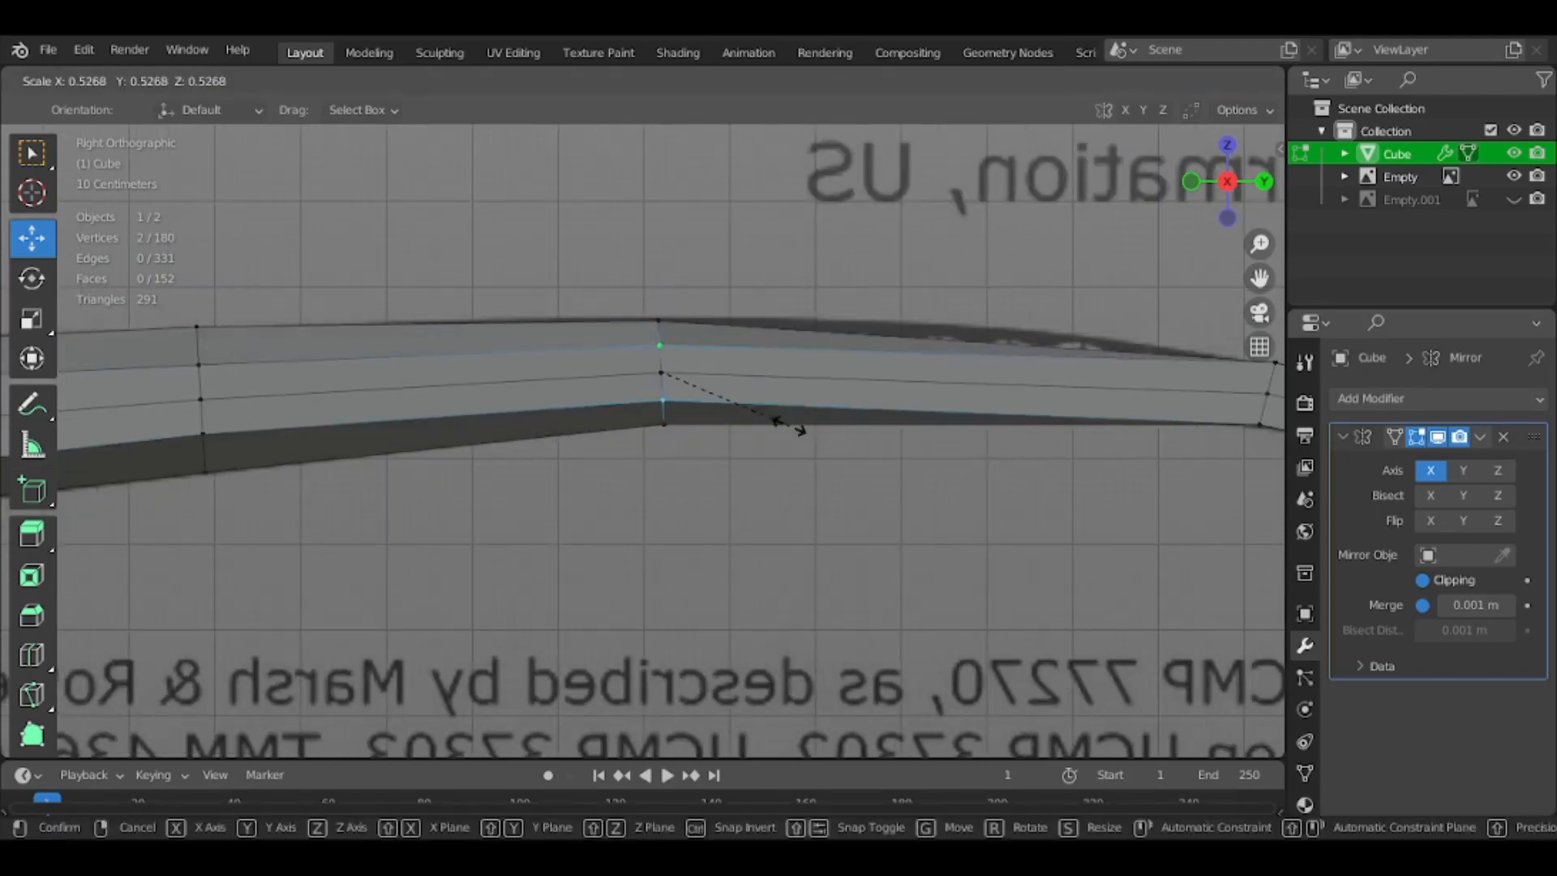
left_click(752, 384)
left_click(769, 311, "shift")
key("s")
left_click(848, 382)
Scale the upper and lower side vertices closer together on the last two sections before the tail tip
middle_click_drag(1216, 487, 733, 455, "shift")
left_click(807, 464)
left_click(816, 421, "shift")
key("s")
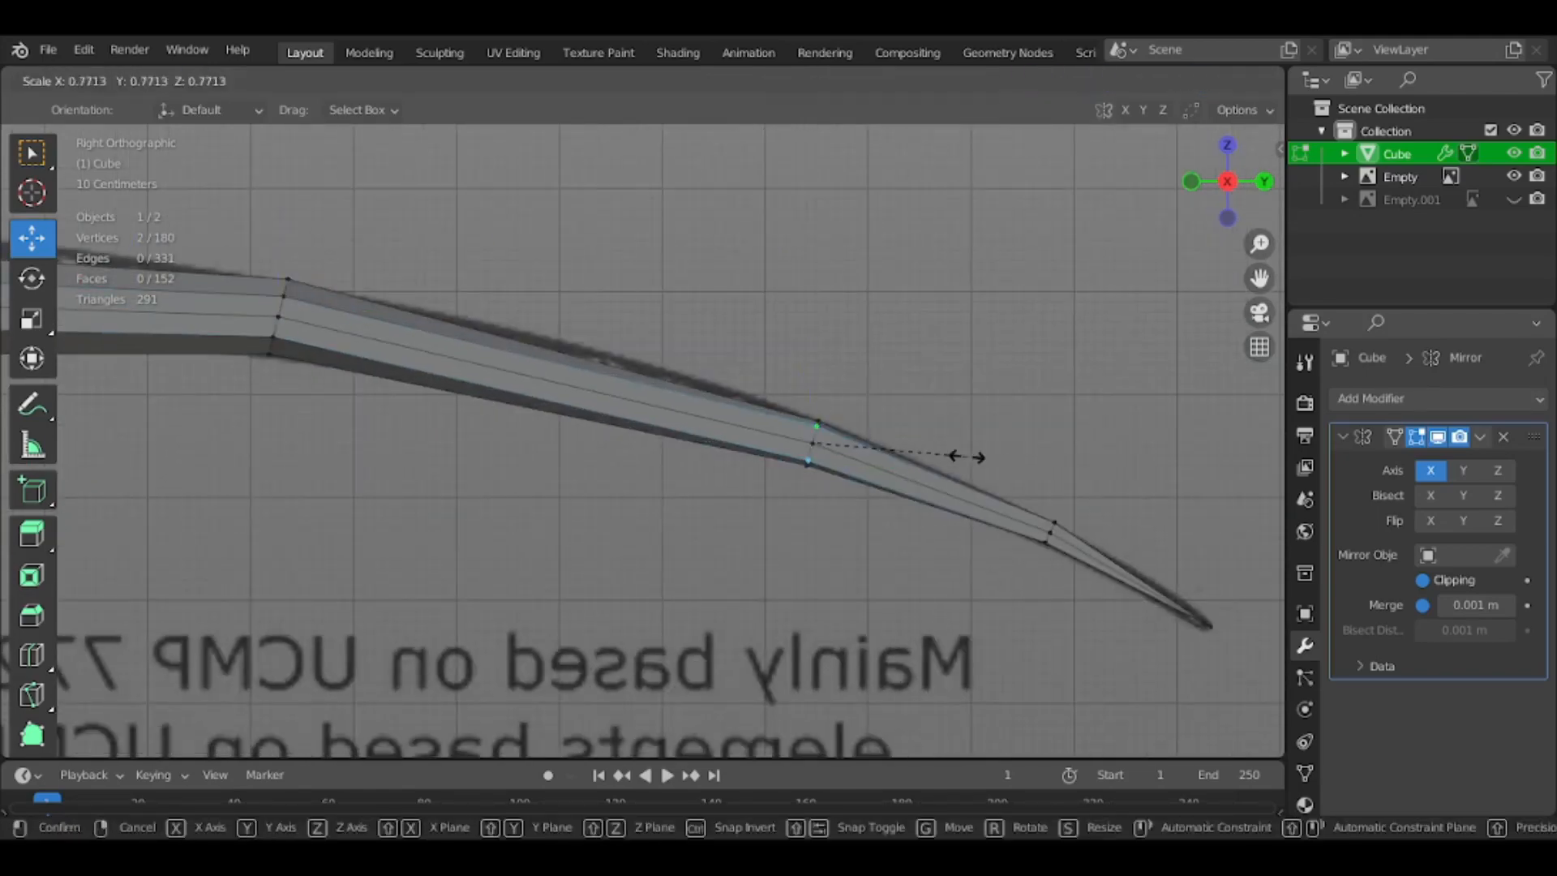
middle_click_drag(986, 513, 688, 440, "shift")
scroll(688, 440, "up", 3)
left_click(744, 473)
left_click(758, 438, "shift")
key("s")
left_click(806, 438)
Move the upper and lower side vertices of the two sections nearest the tail tip inward along X
middle_click_drag(806, 437, 597, 461)
left_click_drag(469, 402, 477, 400)
left_click(434, 323)
left_click(435, 289, "shift")
left_click_drag(380, 297, 394, 297)
Move the upper and lower side vertices of the next two rear tail sections inward along X
middle_click_drag(213, 438, 519, 464)
left_click(515, 417)
left_click(516, 356, "shift")
left_click_drag(577, 390, 546, 392)
scroll(547, 397, "down", 4)
middle_click_drag(546, 402, 549, 398)
left_click(523, 464)
left_click(521, 431, "shift")
left_click_drag(561, 449, 545, 448)
Move the upper and lower side vertices of the mid-tail section inward along X, and refine their offset
left_click(416, 610)
left_click(409, 542, "shift")
left_click_drag(463, 581, 441, 601)
scroll(441, 601, "down", 4)
middle_click_drag(441, 601, 425, 581)
middle_click_drag(451, 434, 663, 462)
scroll(666, 480, "up", 3)
left_click_drag(573, 472, 555, 473)
Move the upper and lower side vertices of the two sections toward the tail base inward along X
scroll(535, 472, "down", 3)
middle_click_drag(528, 473, 486, 466)
left_click(444, 474)
left_click(434, 399, "shift")
left_click_drag(494, 443, 475, 441)
middle_click_drag(430, 479, 584, 436, "shift")
left_click(553, 571)
left_click(540, 393, "shift")
left_click_drag(638, 490, 594, 485)
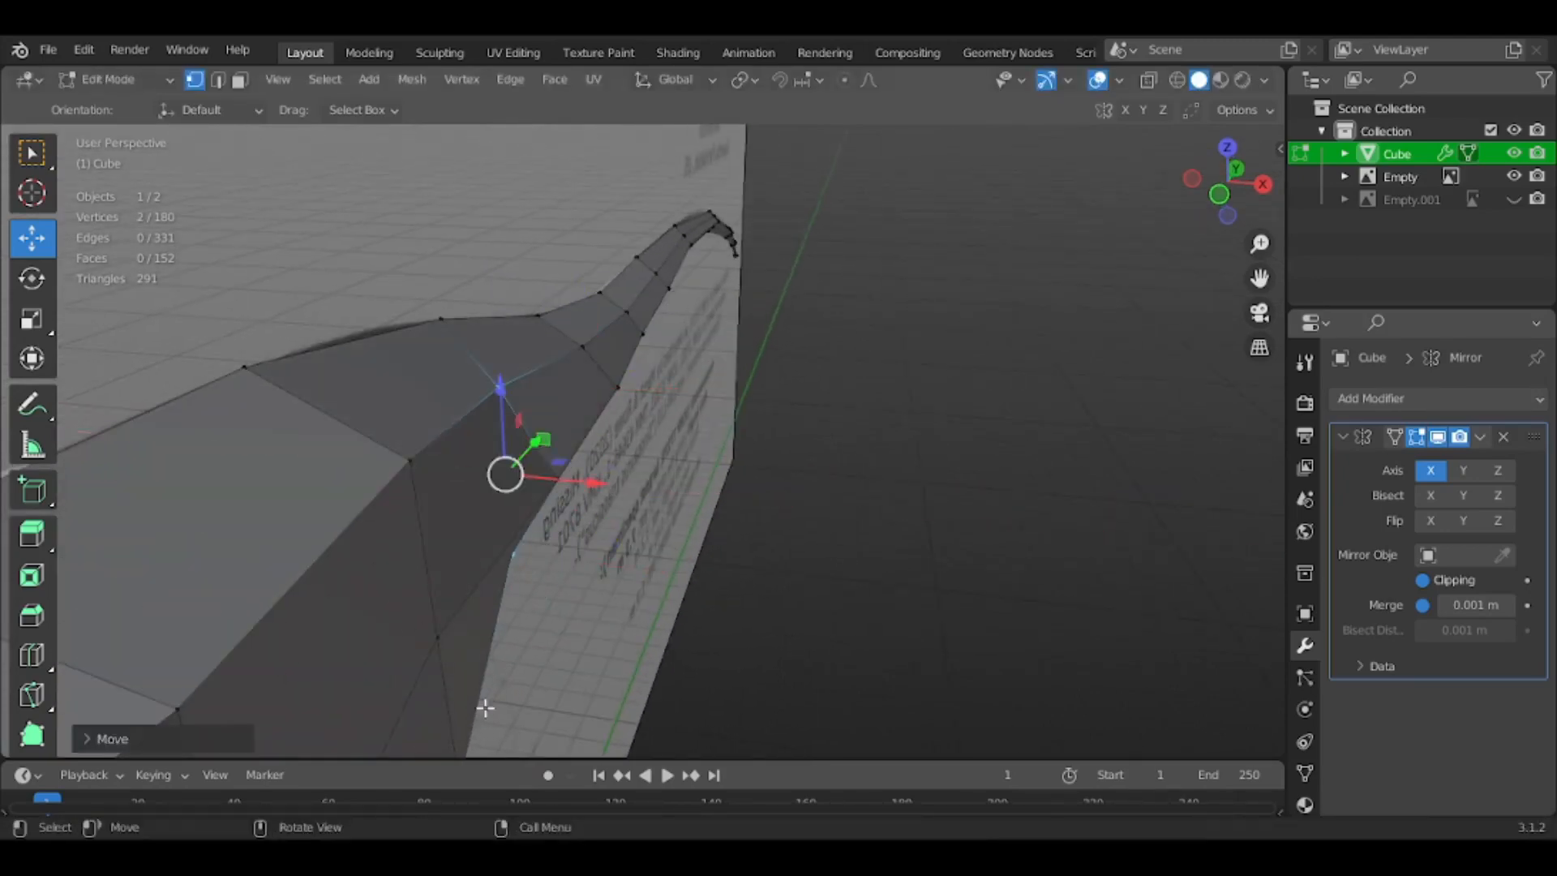
Move the upper and lower side vertices of the next section forward of the tail base inward along X
scroll(485, 708, "down", 3)
left_click(542, 622)
left_click(535, 441, "shift")
left_click_drag(624, 540, 605, 566)
scroll(581, 538, "down", 2)
left_click(563, 636)
left_click(552, 484, "shift")
key("Tab")
Examine the reshaped tail and torso in perspective, top and right side views
middle_click_drag(966, 574, 1043, 624)
left_click(1081, 605)
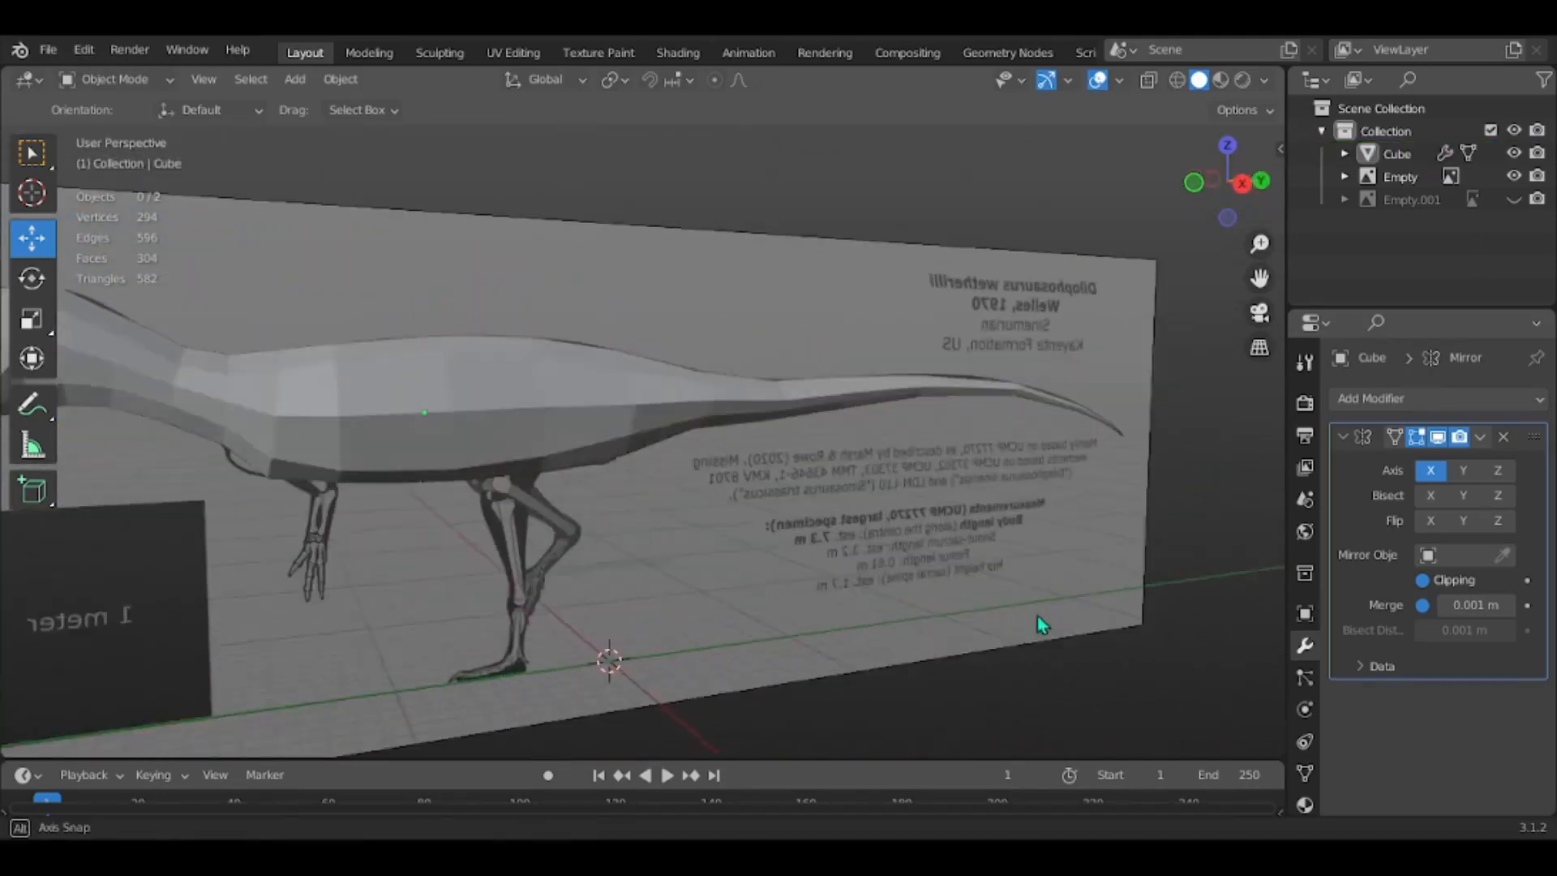
left_click(799, 422)
key("Tab")
middle_click_drag(799, 435, 957, 503)
left_click(1225, 149)
middle_click_drag(1146, 430, 997, 324, "shift")
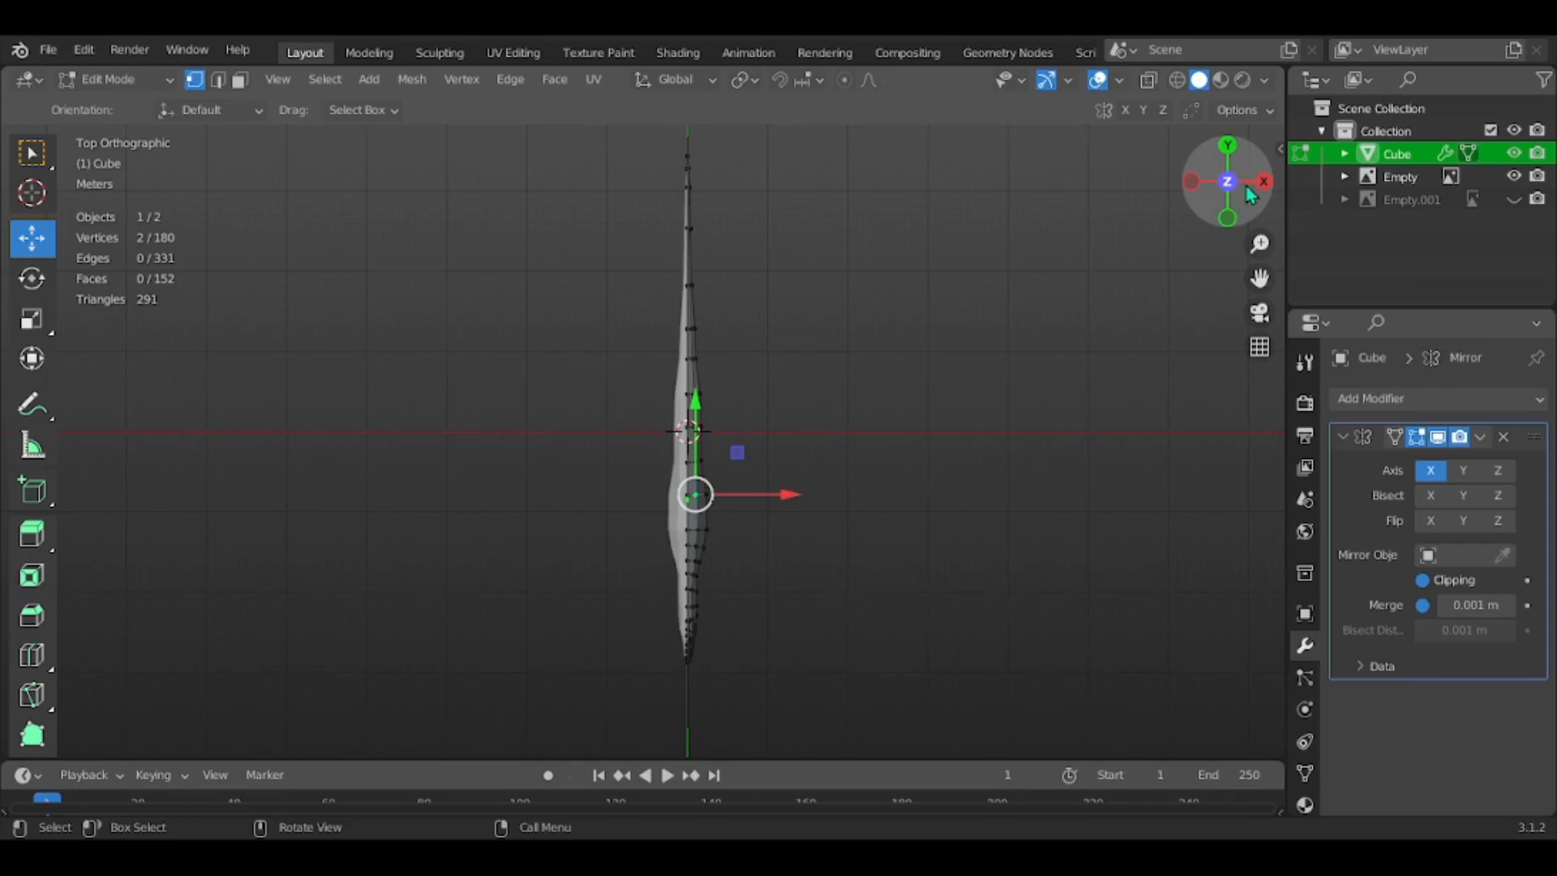
left_click(1261, 182)
scroll(990, 438, "up", 6)
middle_click_drag(975, 561, 666, 491, "shift")
scroll(757, 487, "down", 3)
scroll(584, 574, "up", 4)
middle_click_drag(402, 517, 588, 529, "shift")
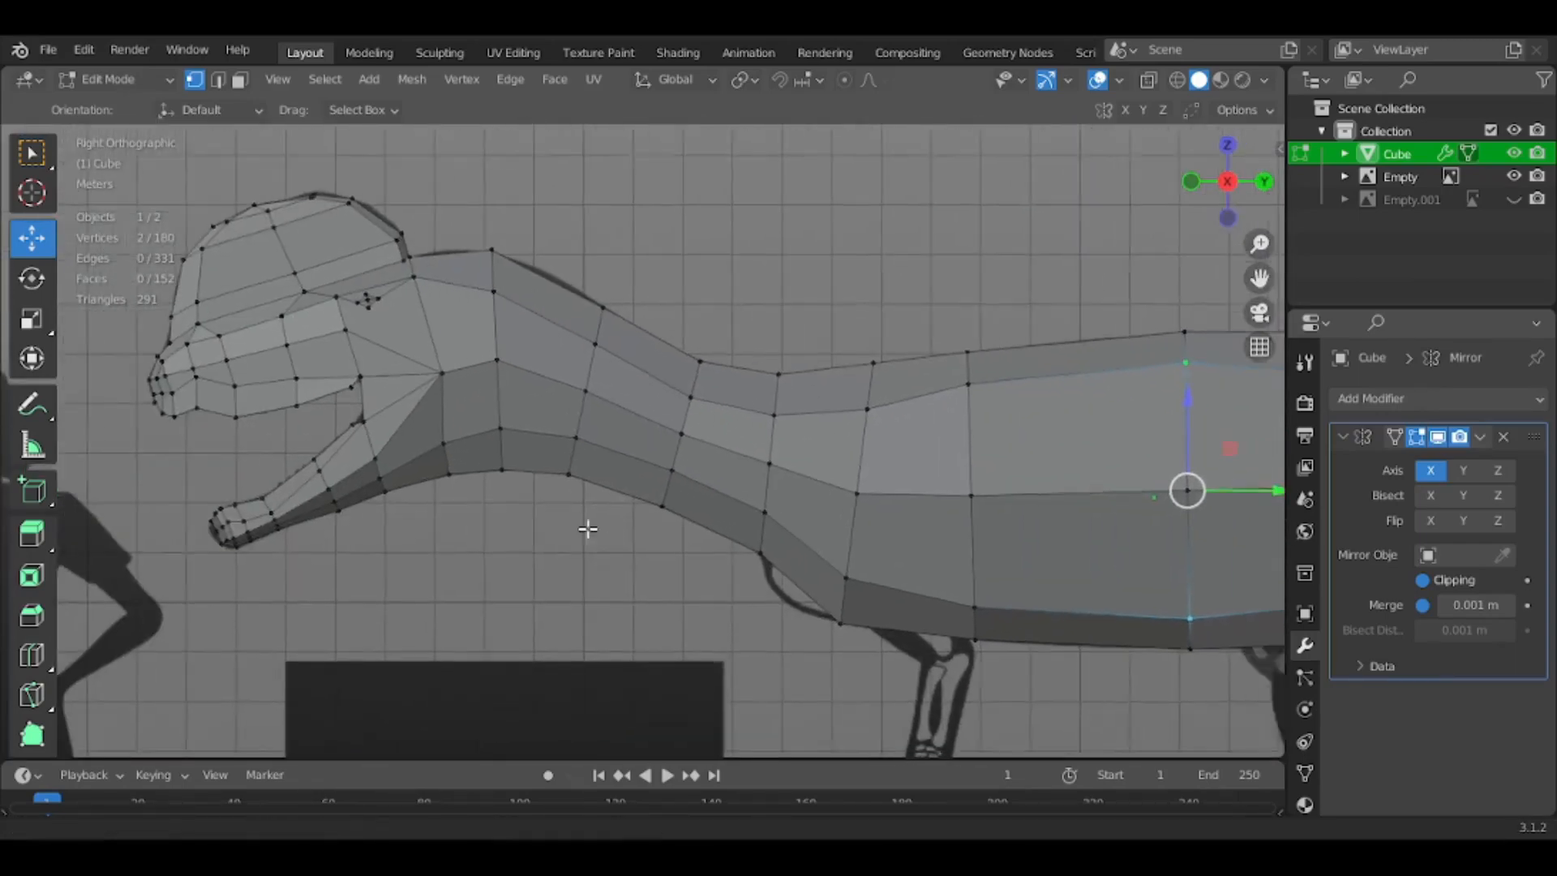
Examine the whole dinosaur in Object Mode against the side reference image
key("Tab")
scroll(588, 529, "down", 4)
middle_click_drag(660, 588, 498, 573, "shift")
scroll(624, 608, "down", 2)
middle_click_drag(625, 608, 458, 596, "shift")
left_click(571, 209)
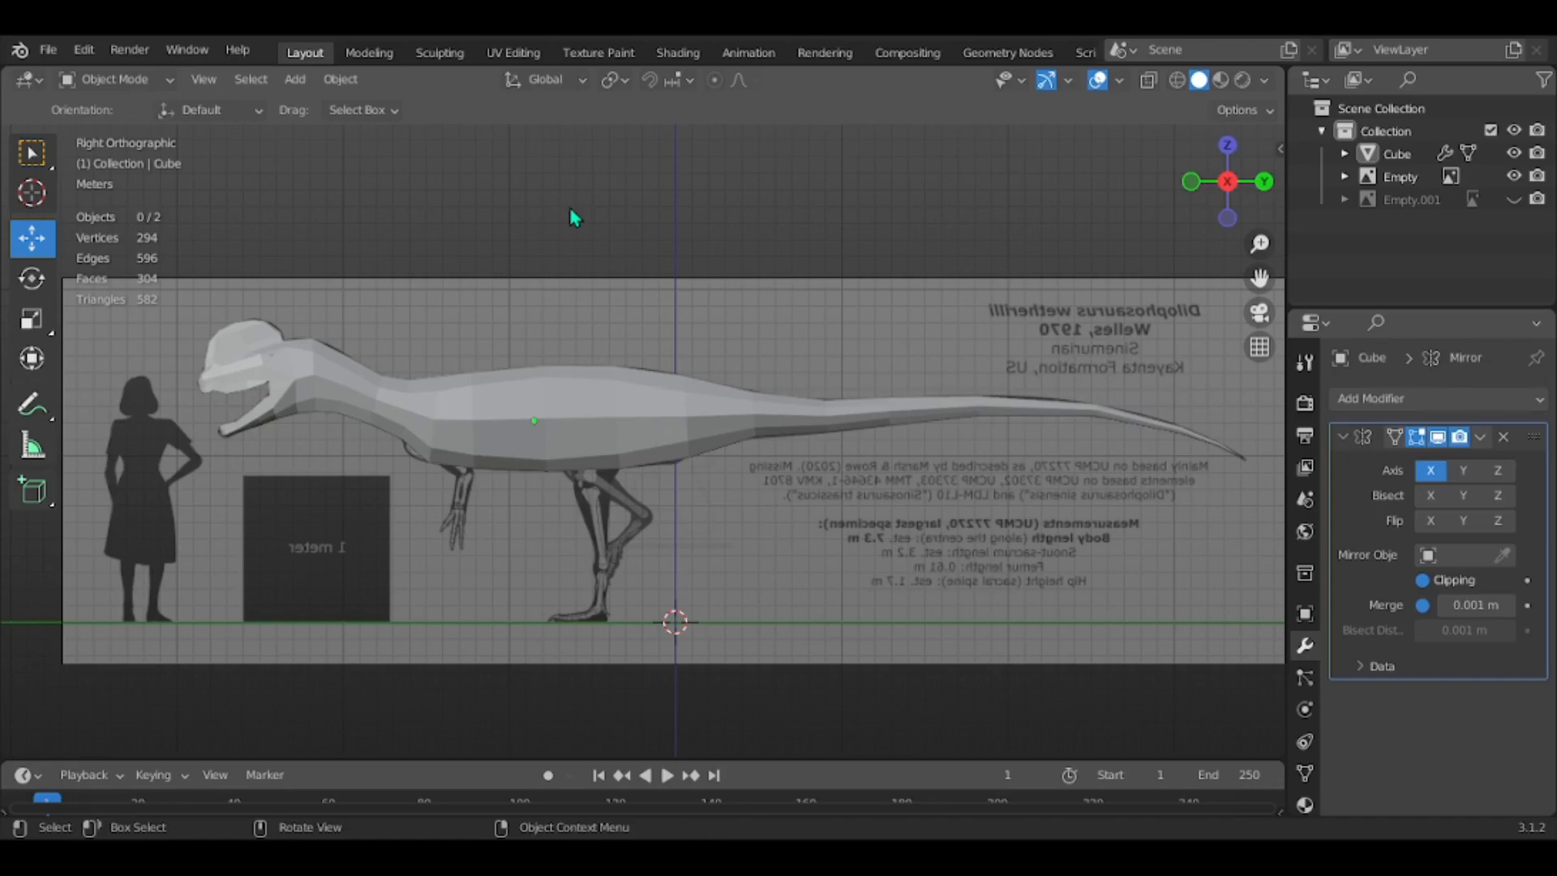
scroll(594, 215, "down", 1)
middle_click_drag(594, 214, 697, 243)
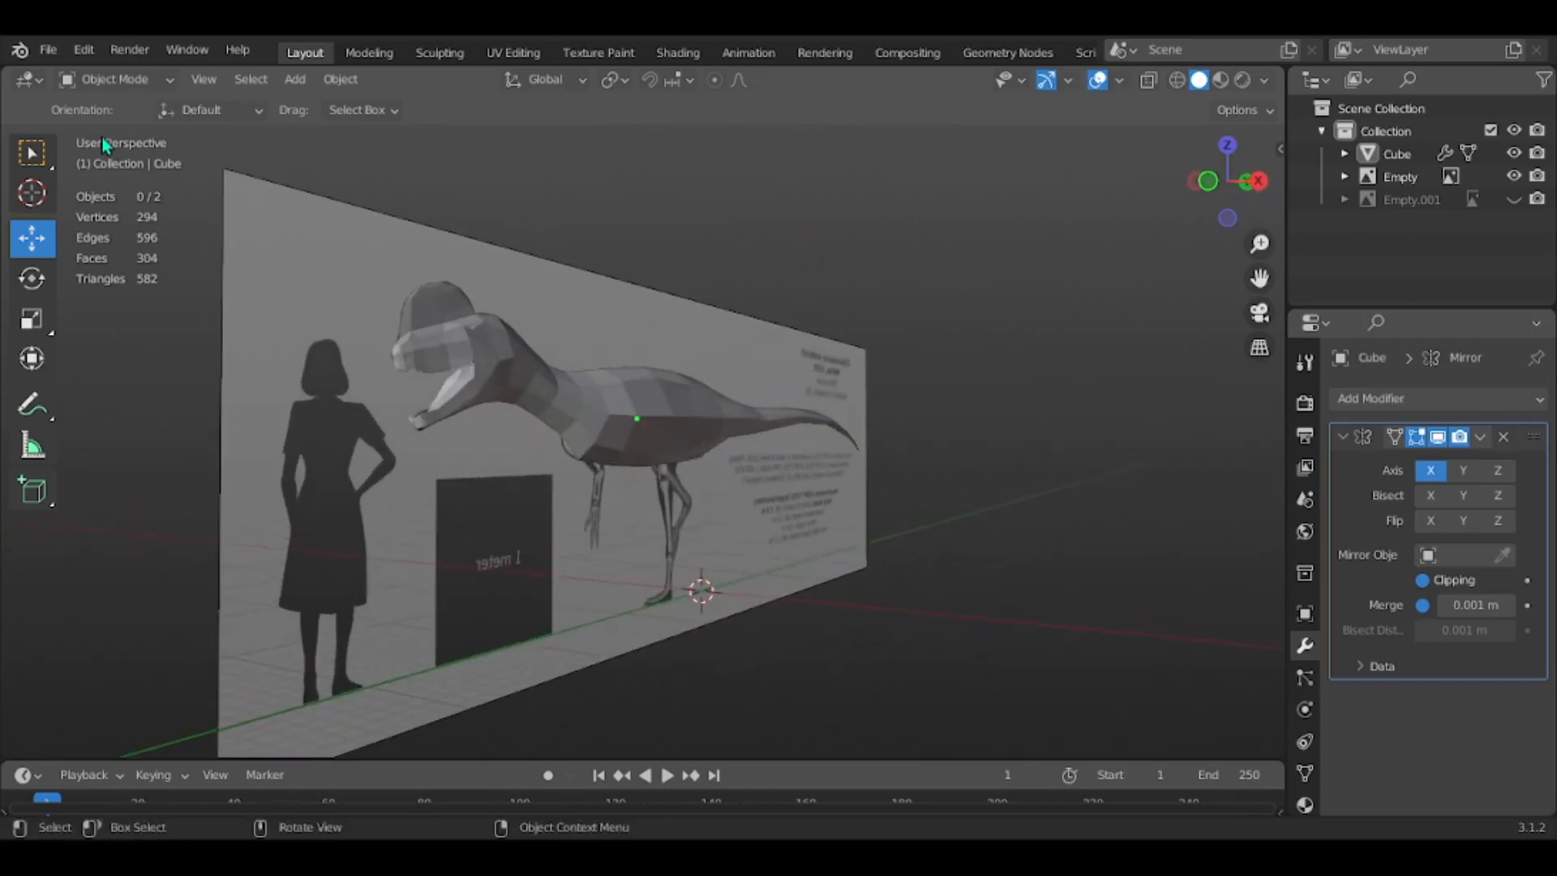
left_click(48, 49)
mouse_move(140, 372)
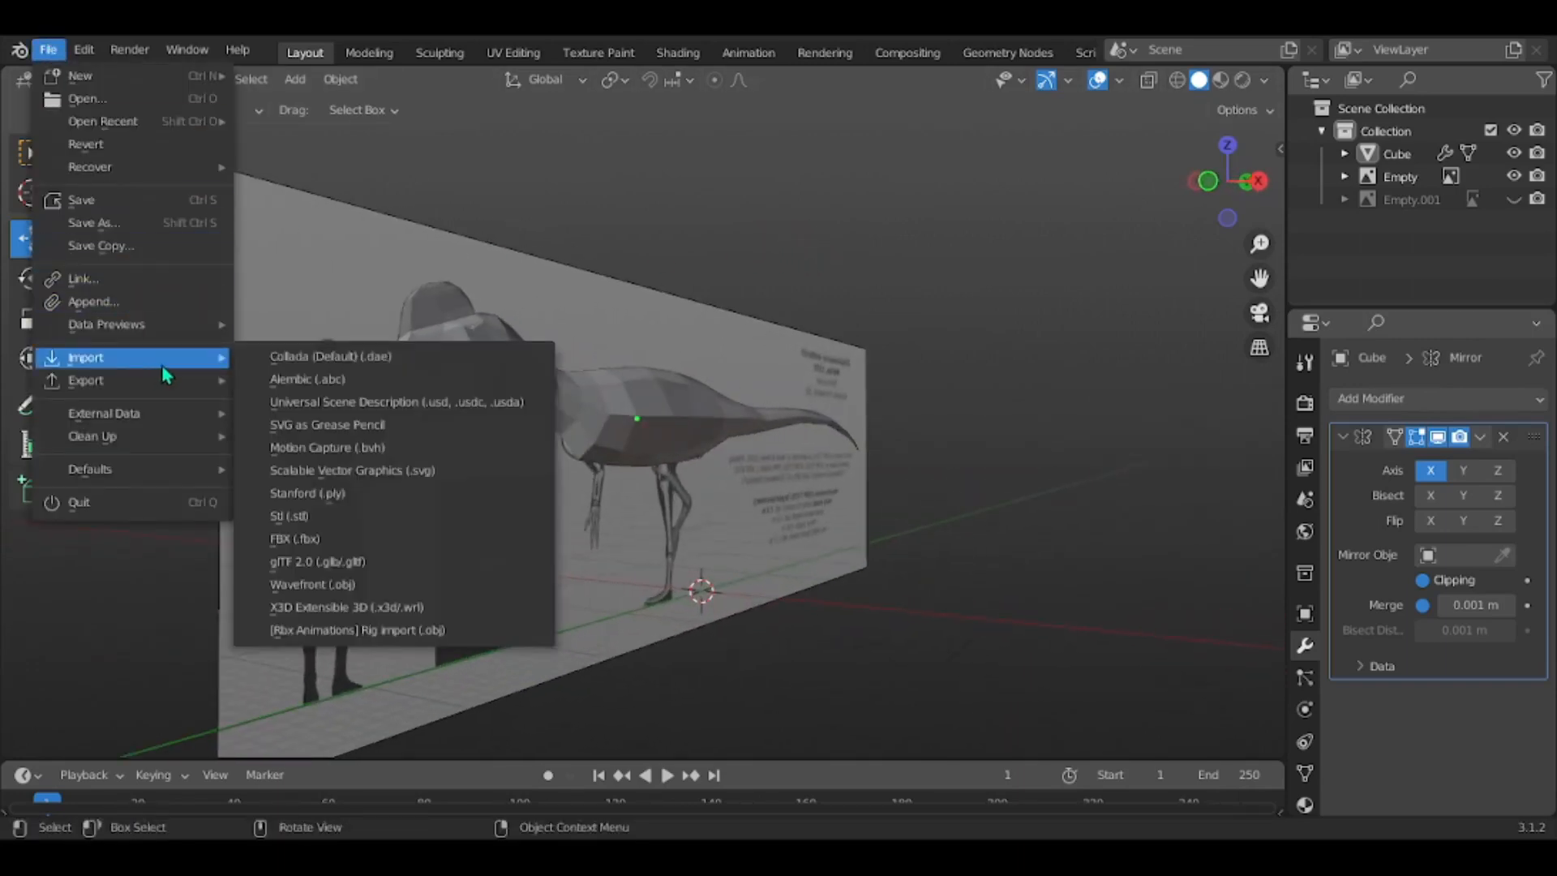
middle_click_drag(571, 289, 738, 311)
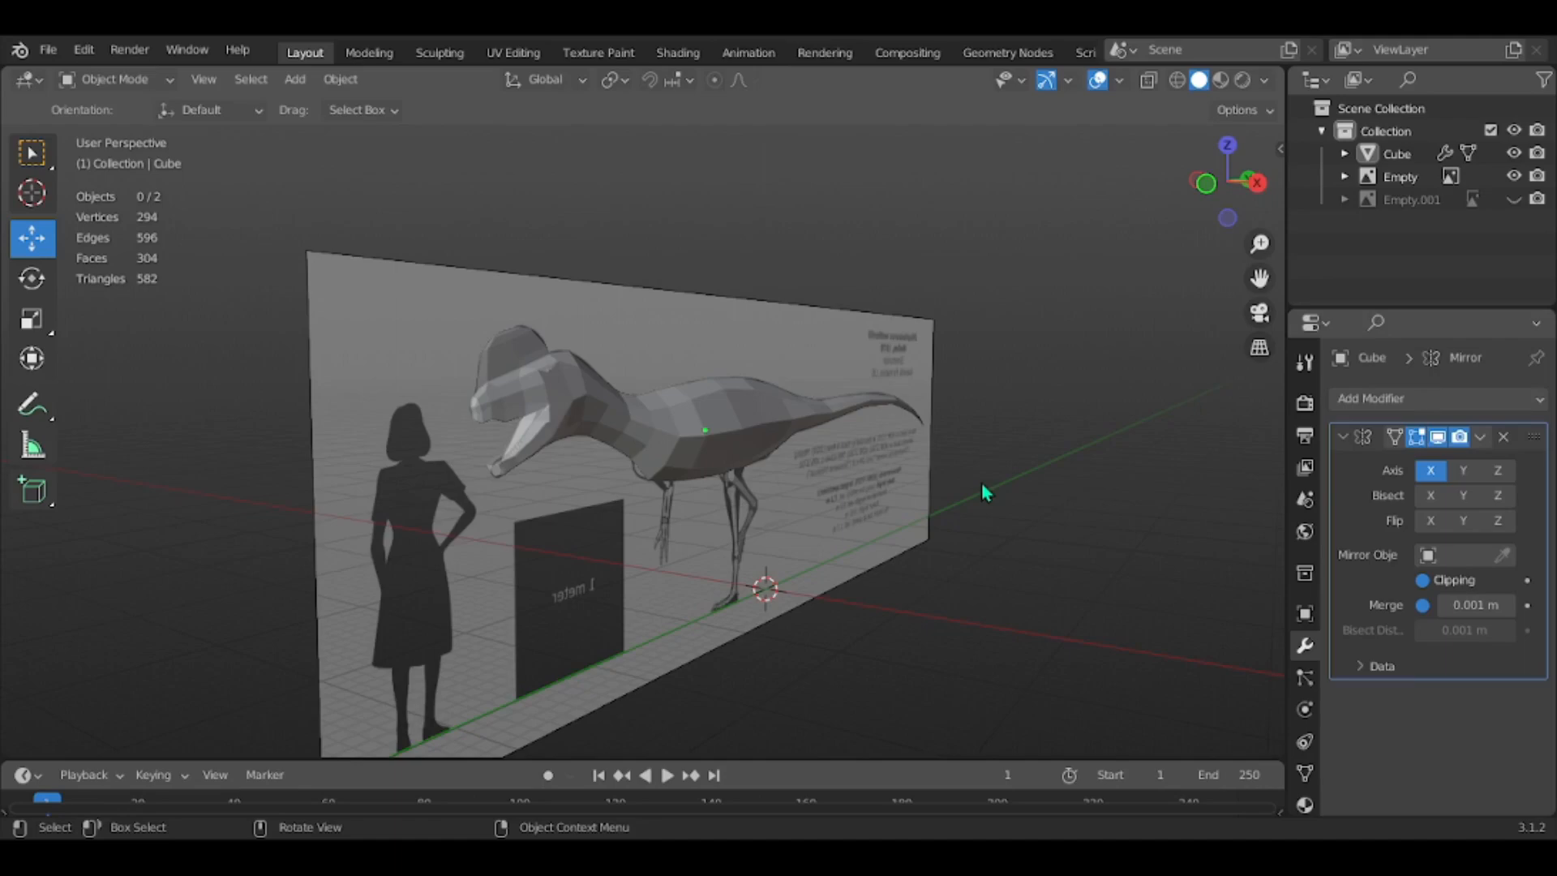
left_click(47, 49)
mouse_move(111, 367)
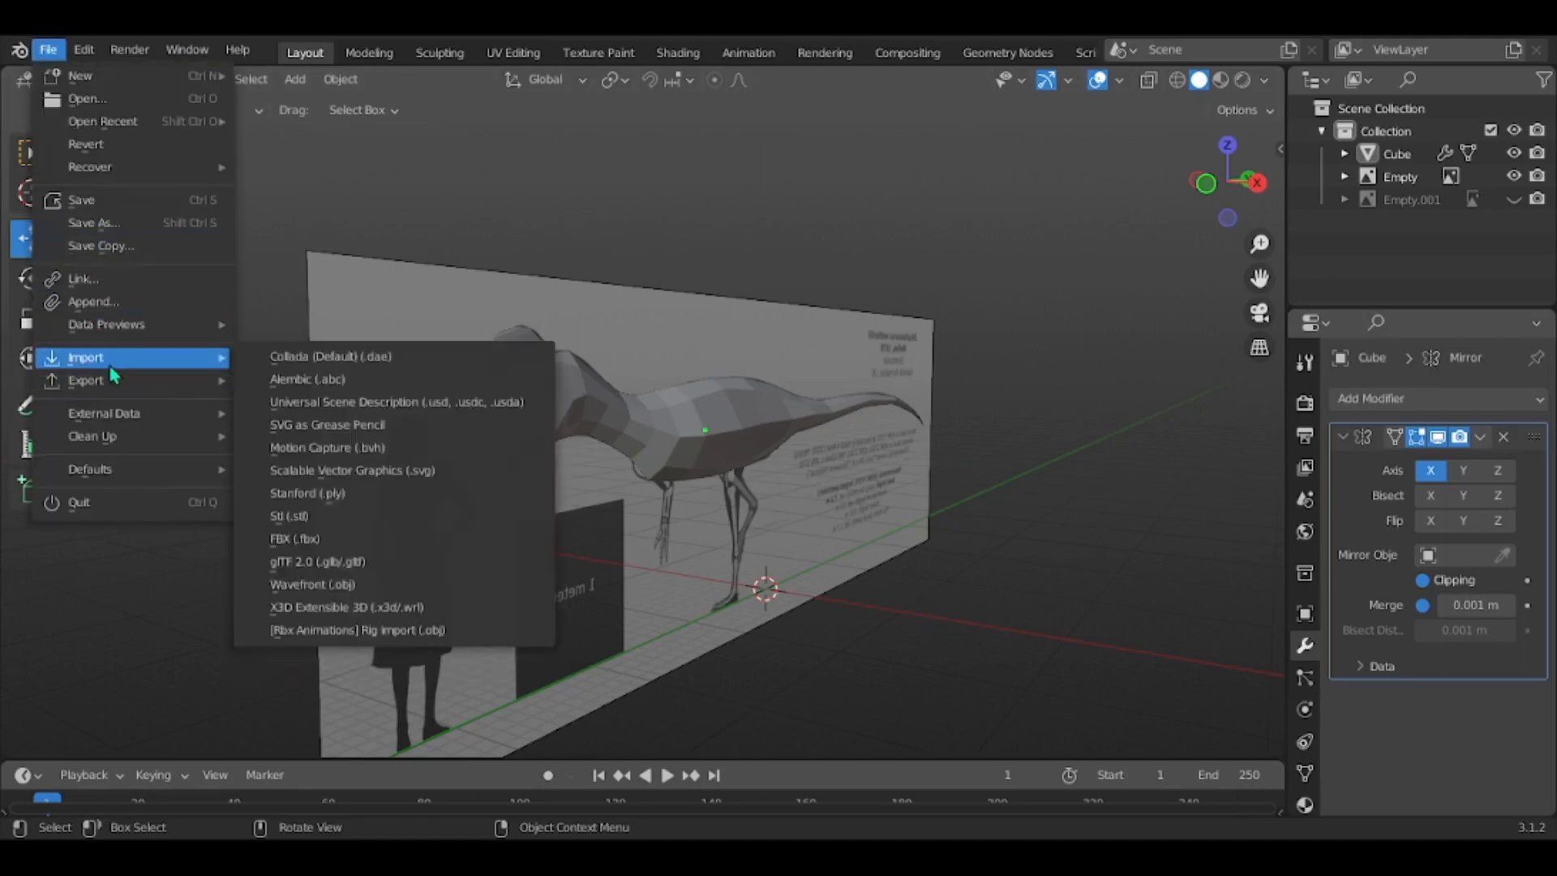
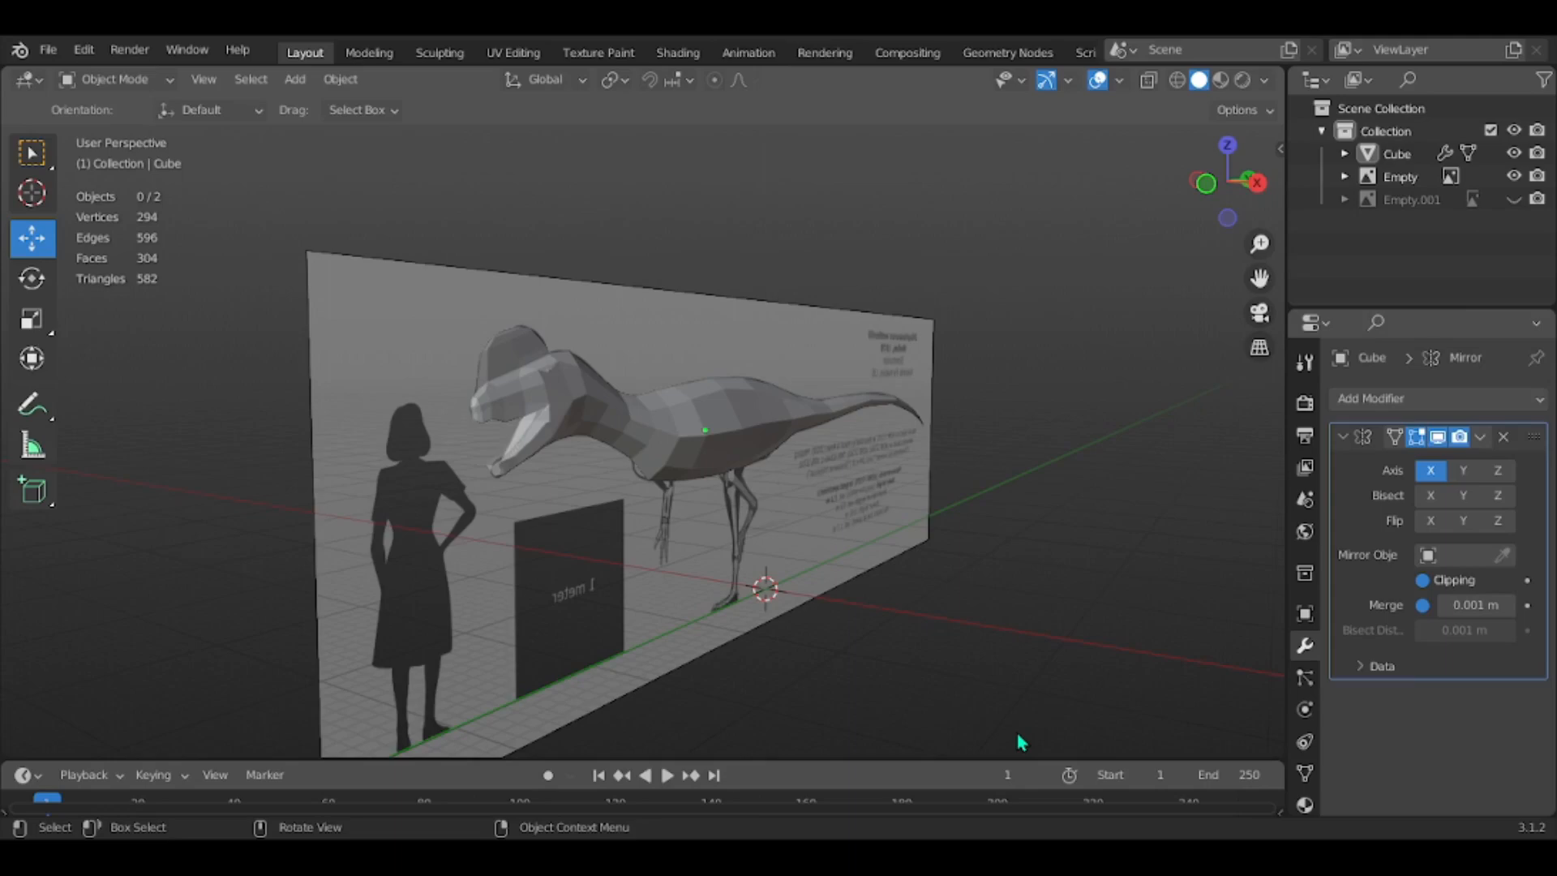
Import the Velo3 model as Wavefront OBJ and examine it beside the dinosaur reference
left_click(50, 49)
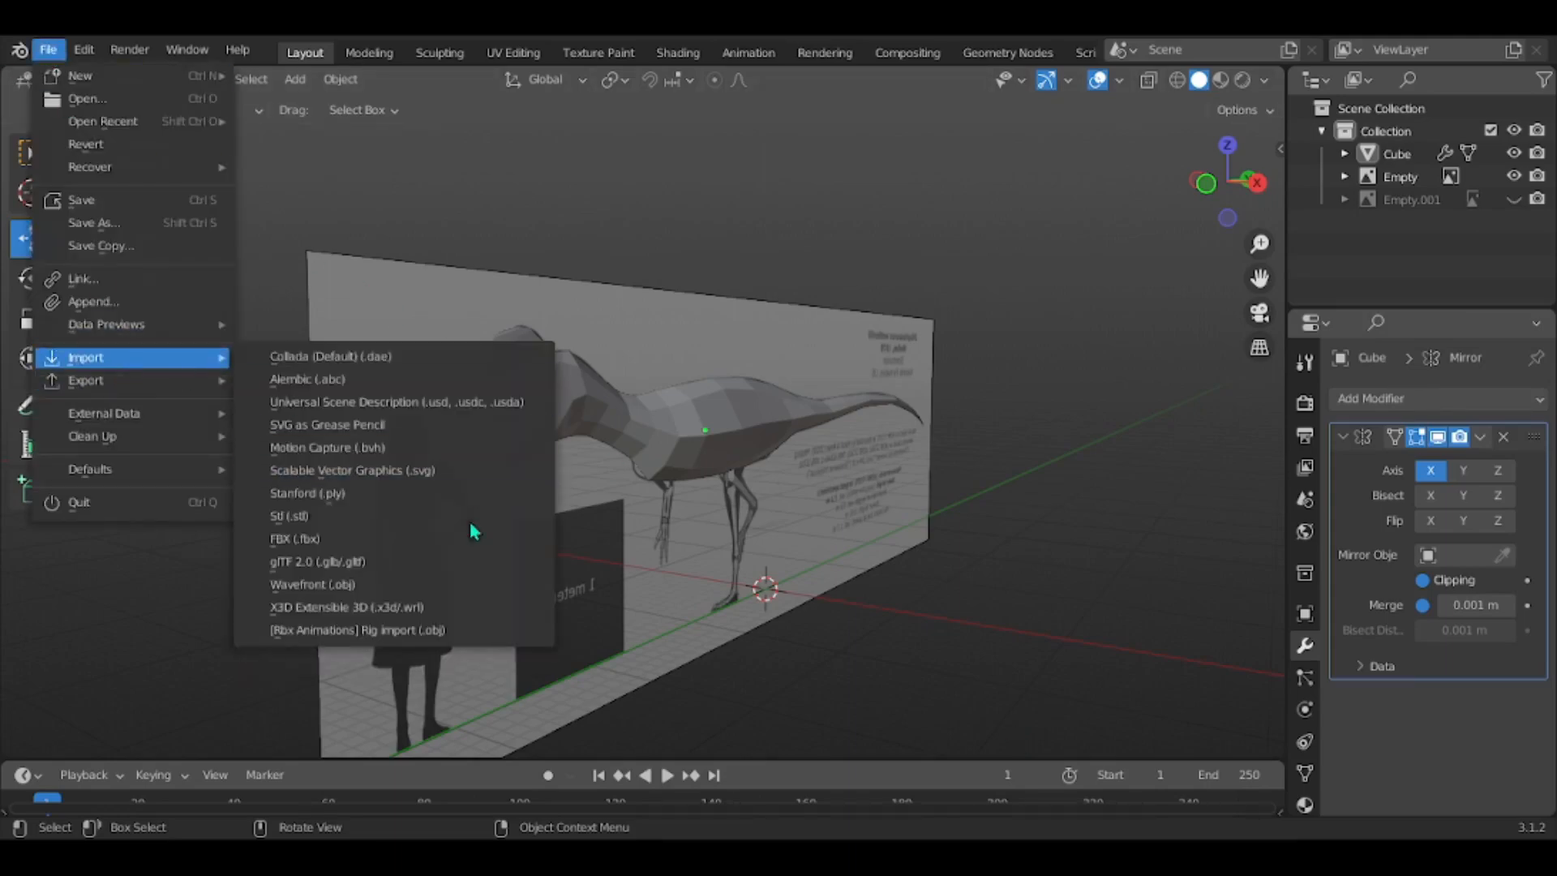
left_click(311, 585)
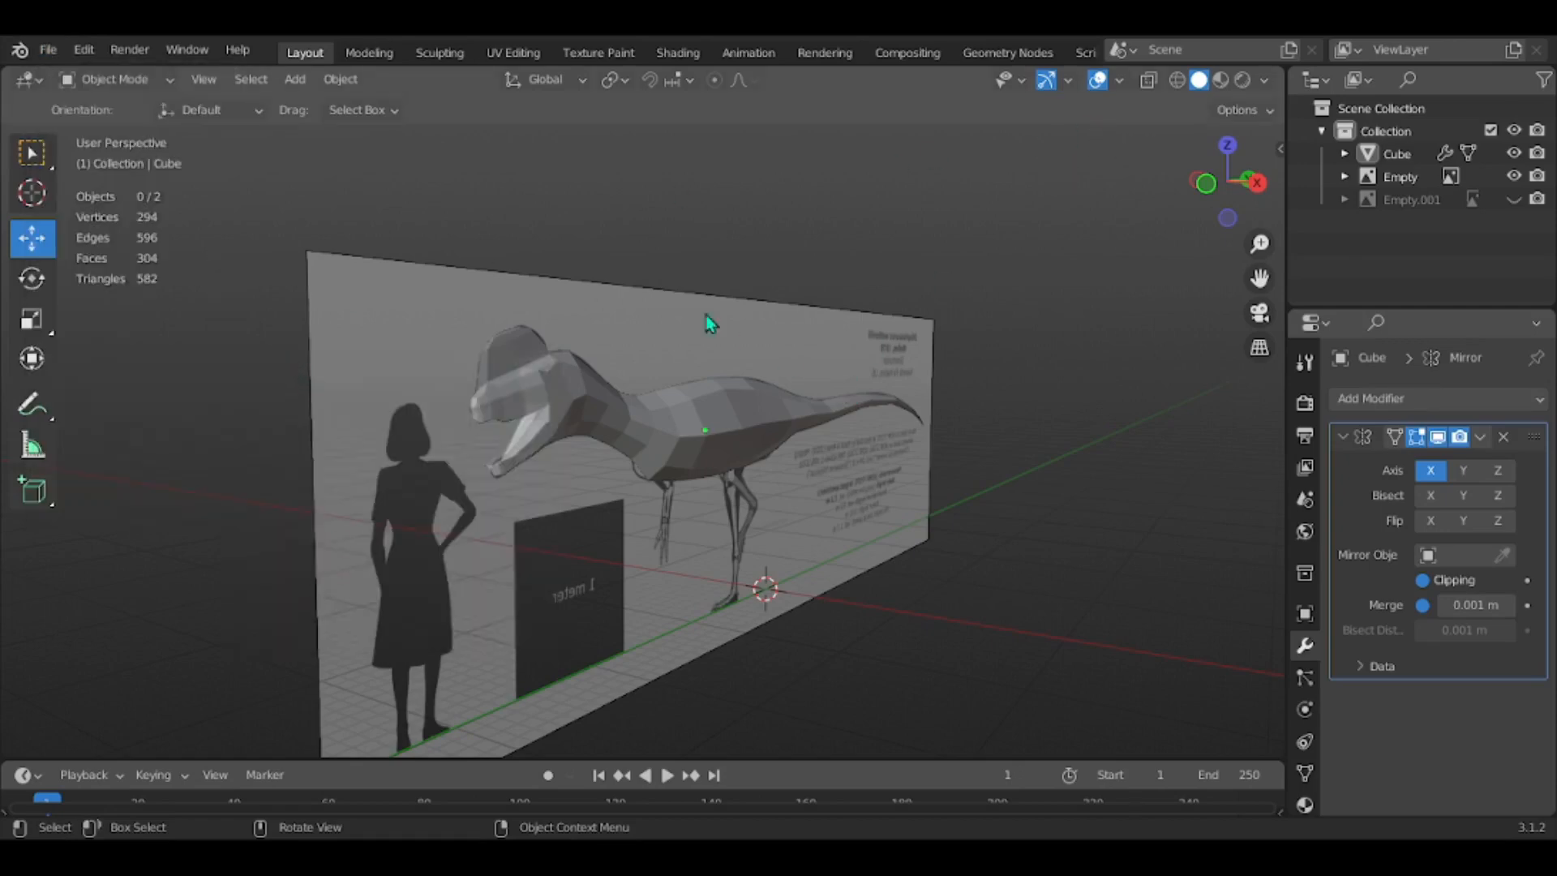
scroll(855, 335, "down", 7)
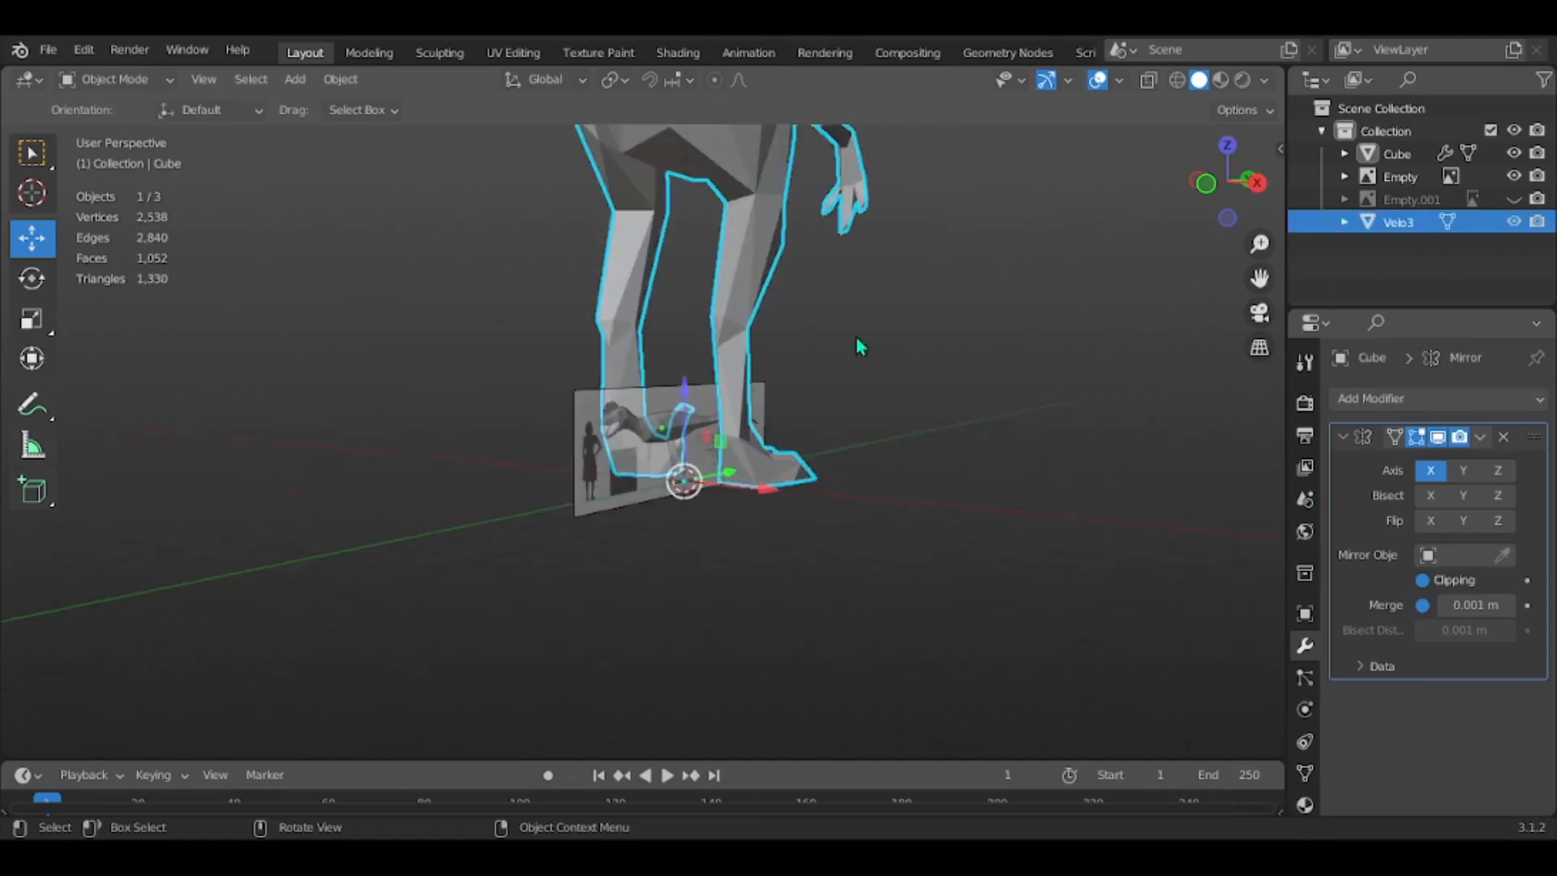
middle_click_drag(854, 336, 769, 255)
scroll(771, 264, "down", 4)
left_click(707, 211)
middle_click_drag(887, 181, 758, 366)
left_click(1212, 193)
key("z")
middle_click_drag(888, 390, 869, 413, "shift")
key("z")
middle_click_drag(685, 348, 1054, 276)
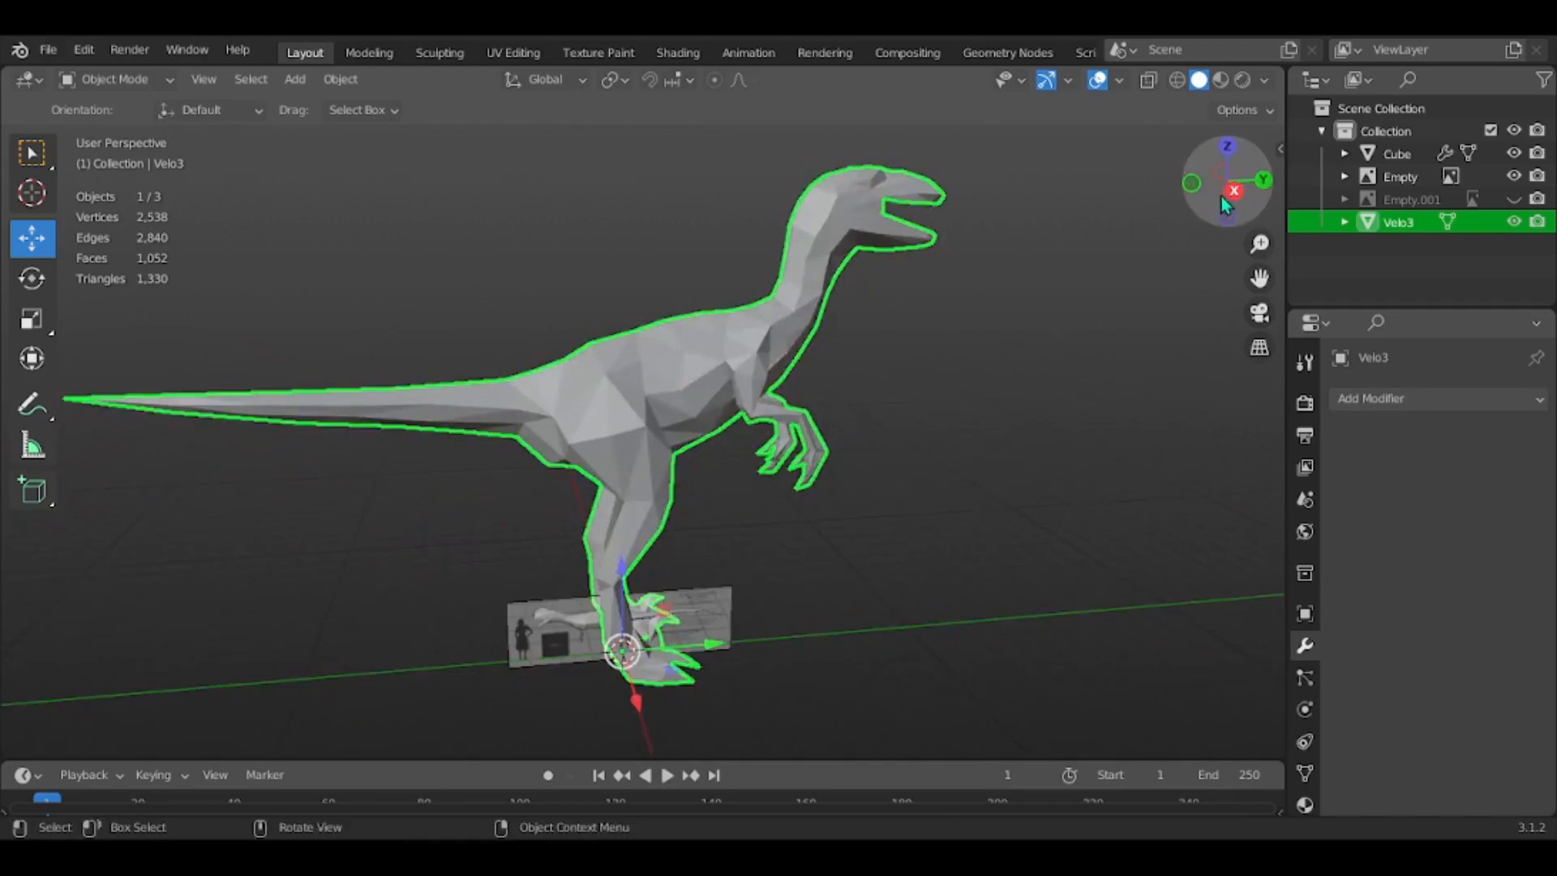
Set the Velo3 model's rotation to 90° about X and 180° about Z
left_click(1226, 193)
key("n")
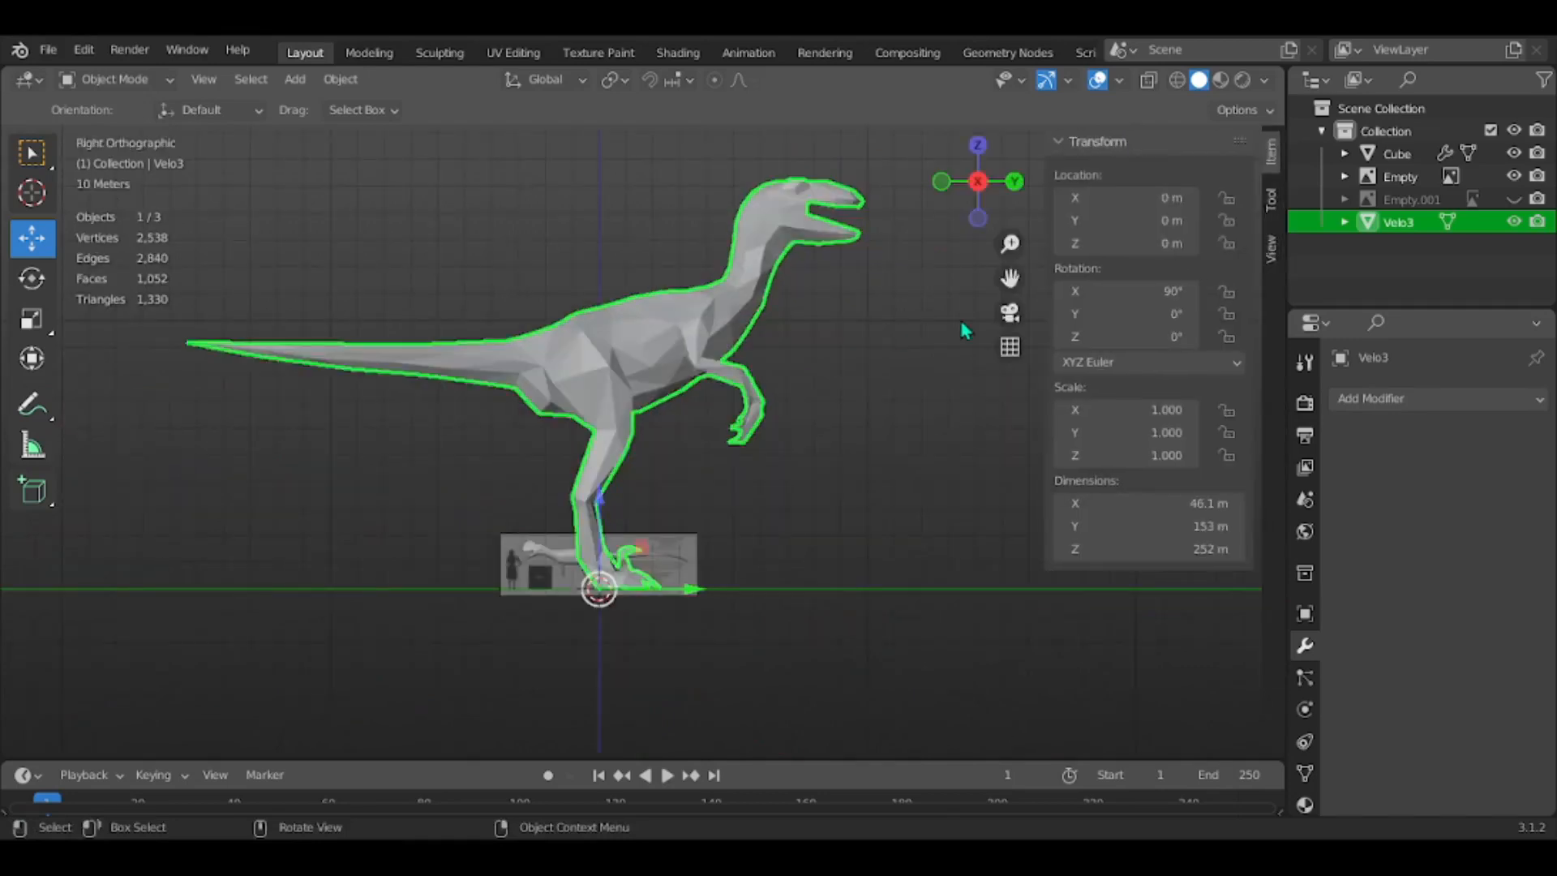
left_click(1139, 291)
type("90d")
key("Return")
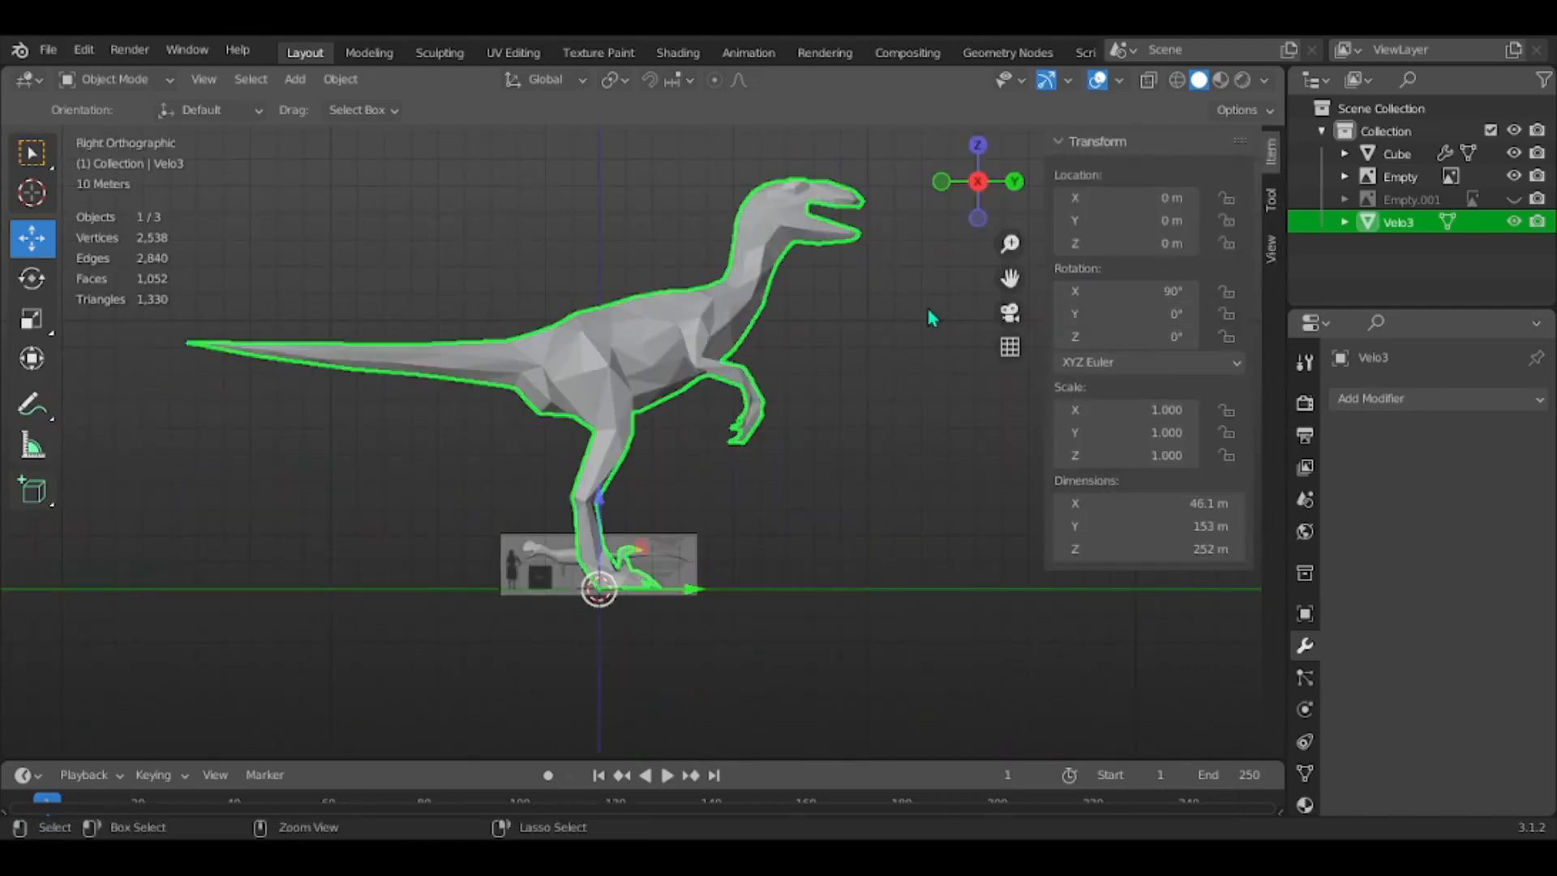
left_click(1140, 337)
type("180")
key("Return")
Scale the Velo3 model down to about 0.146 and move it to about -4.9 m along Y, over the reference's hind leg
key("s")
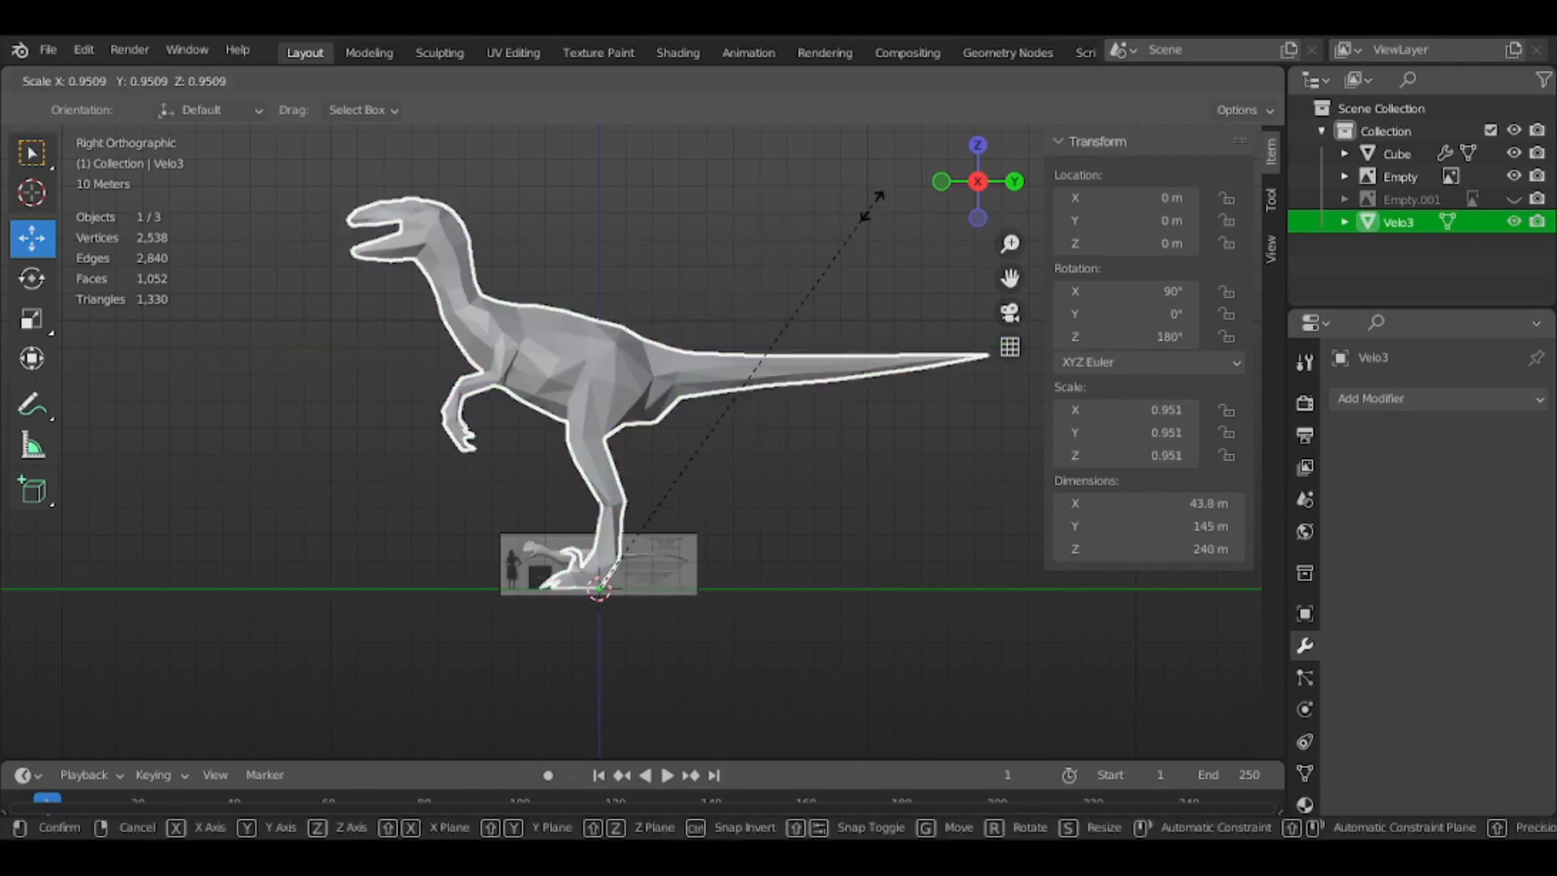
left_click(639, 526)
scroll(790, 387, "up", 8)
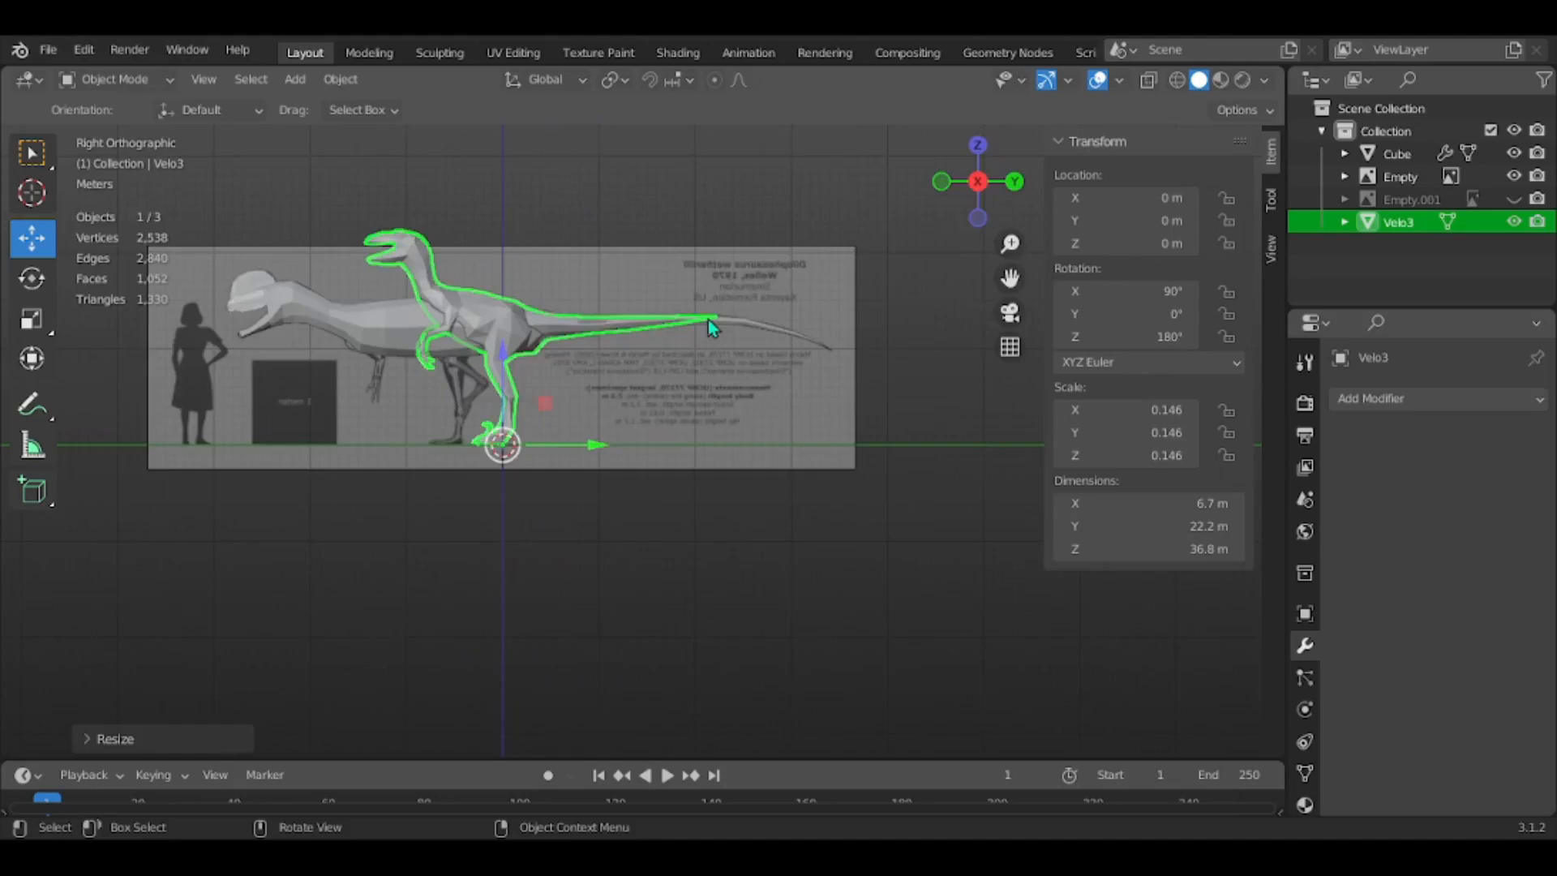
middle_click_drag(860, 451, 925, 469, "shift")
key("g")
key("y")
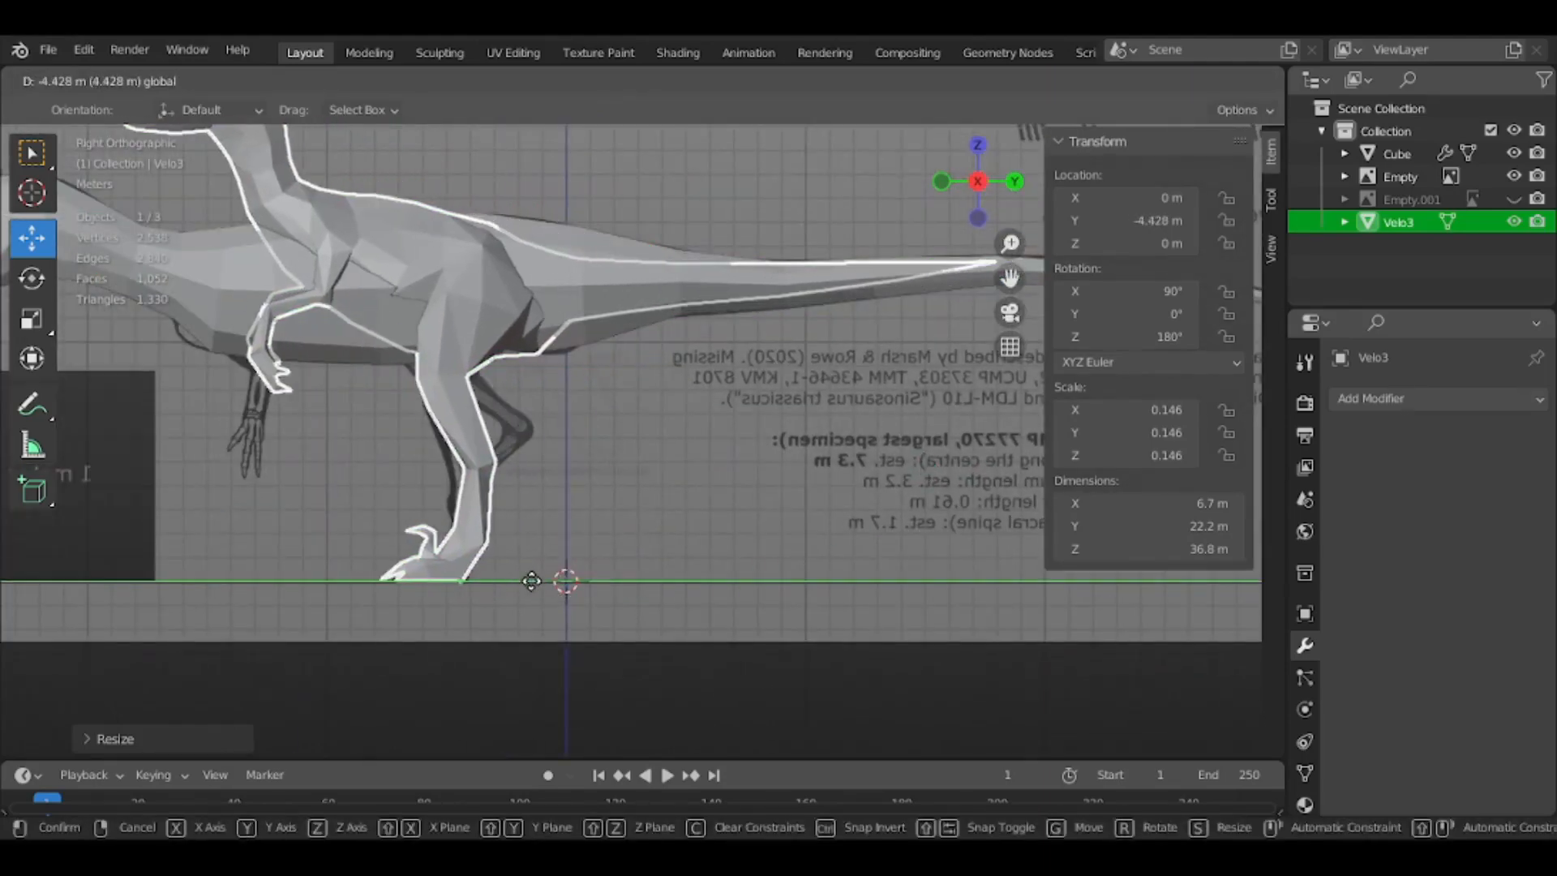
left_click(522, 582)
Delete the Velo3 model and bring the full reference image back into view
key("x")
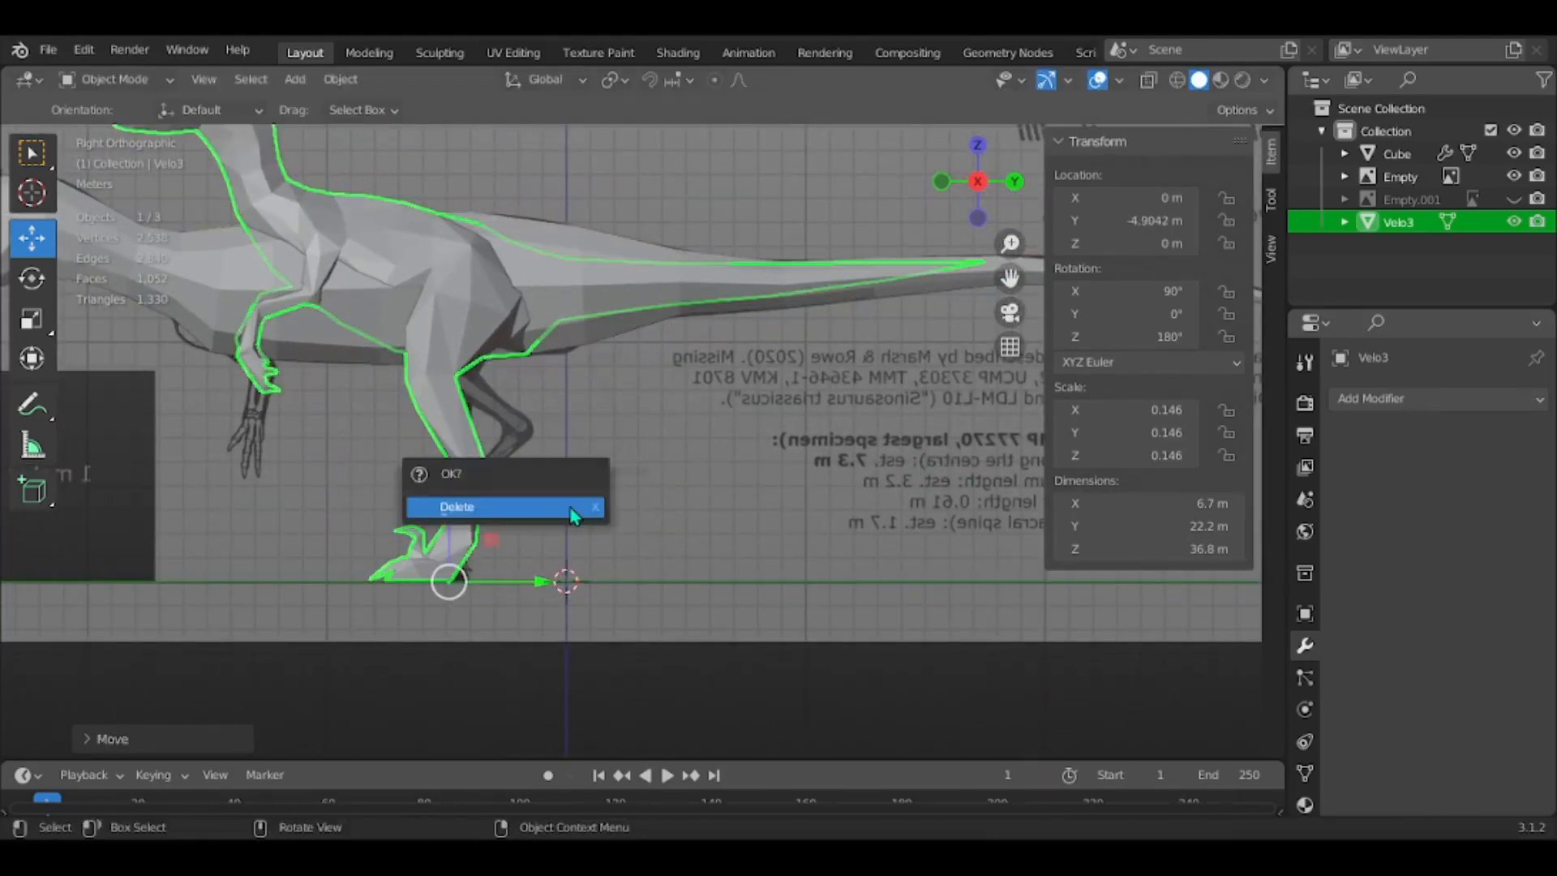
left_click(596, 533)
key("Home")
key("n")
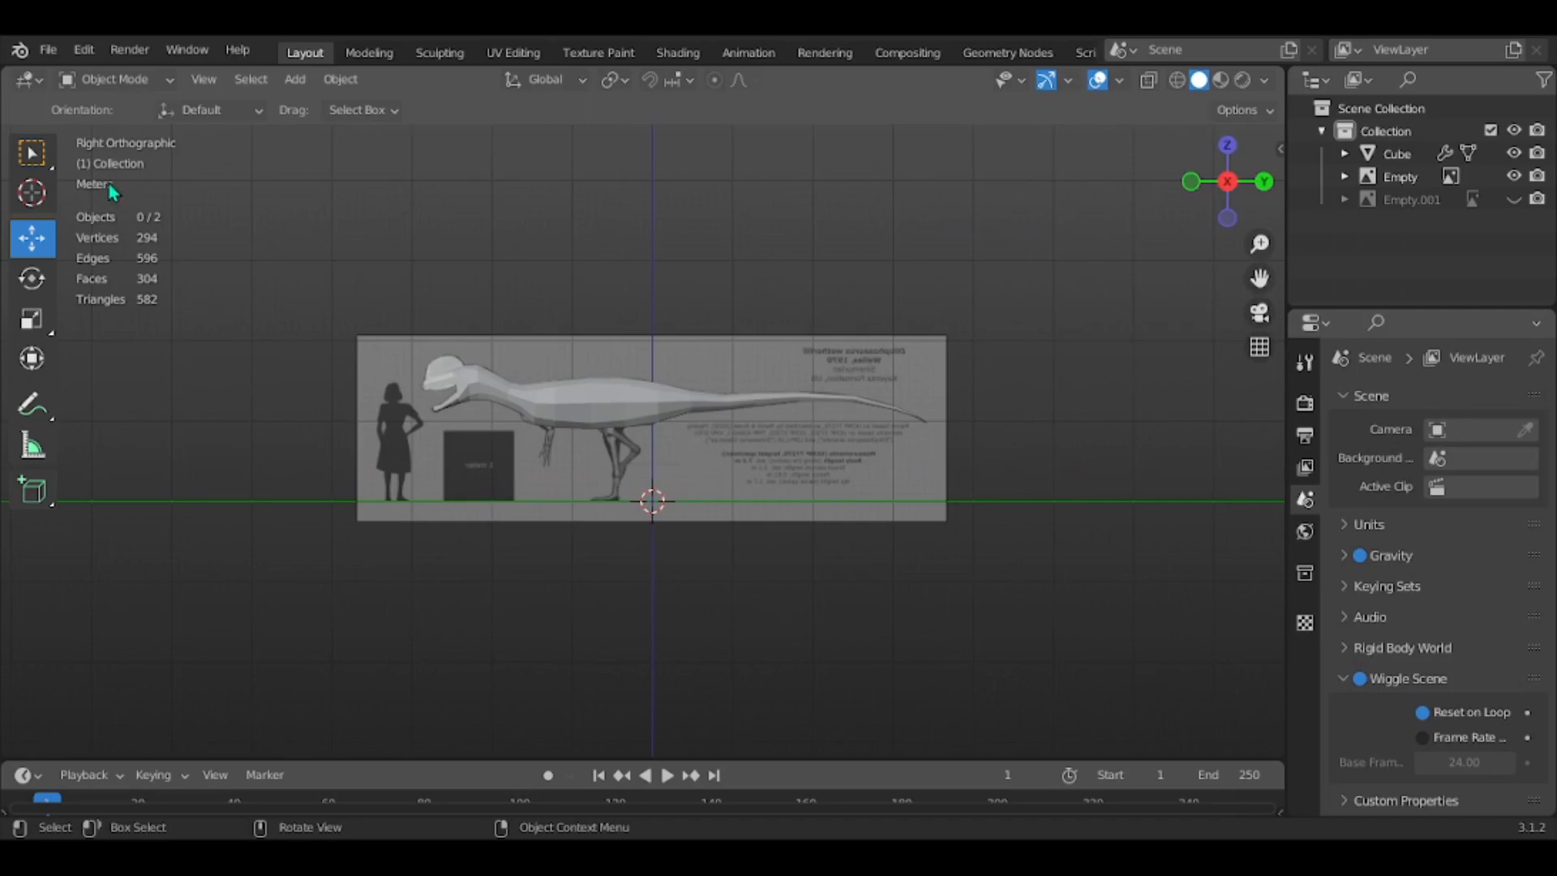
Import the gallimumu model as Wavefront OBJ and select it
left_click(50, 50)
mouse_move(119, 361)
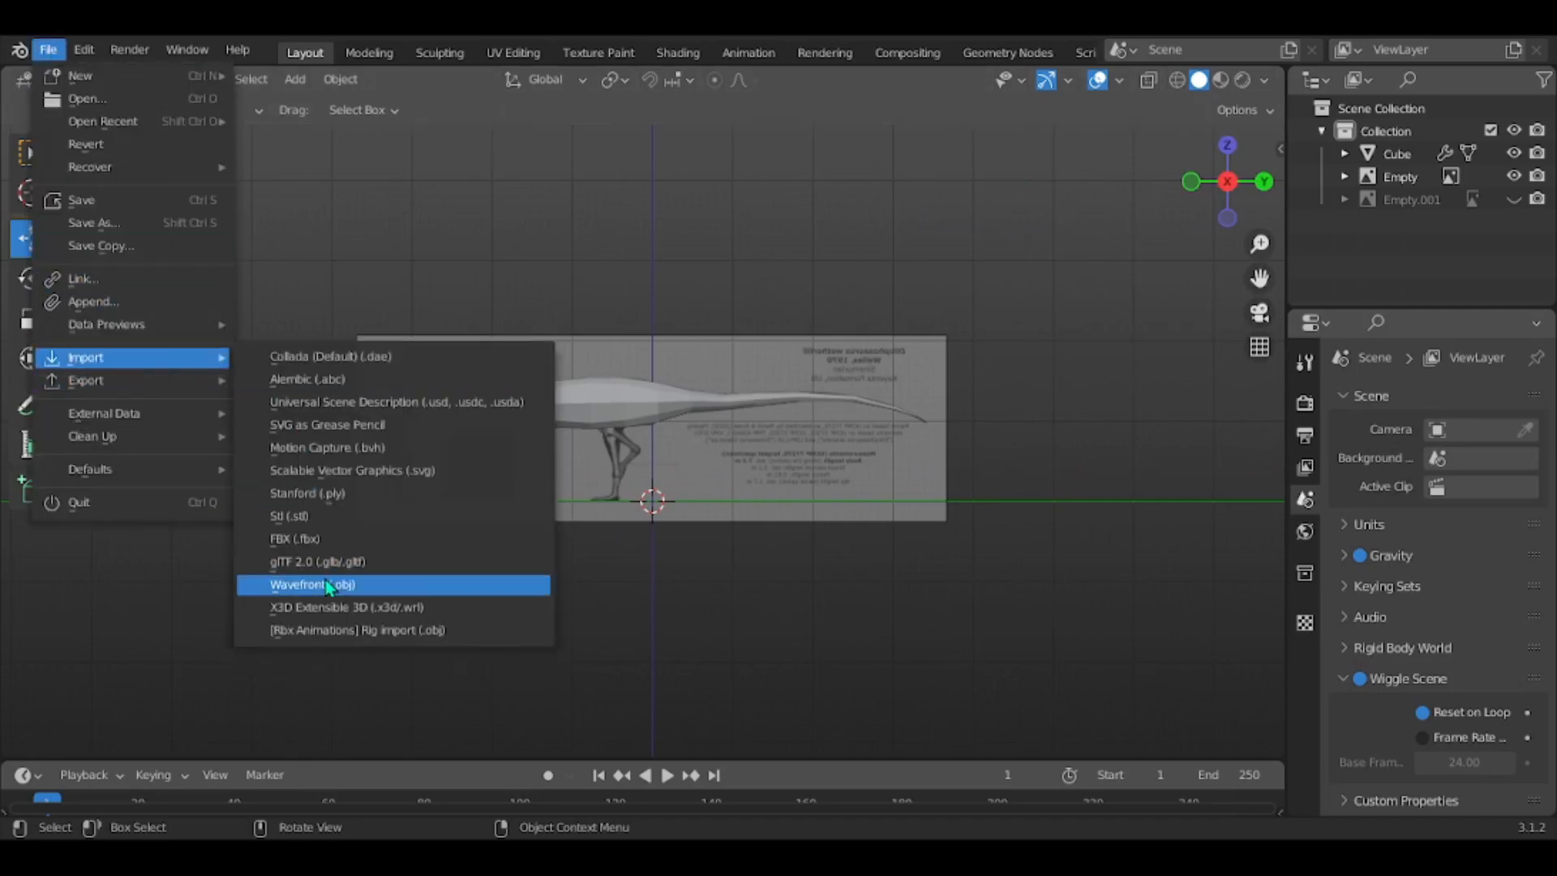
left_click(325, 581)
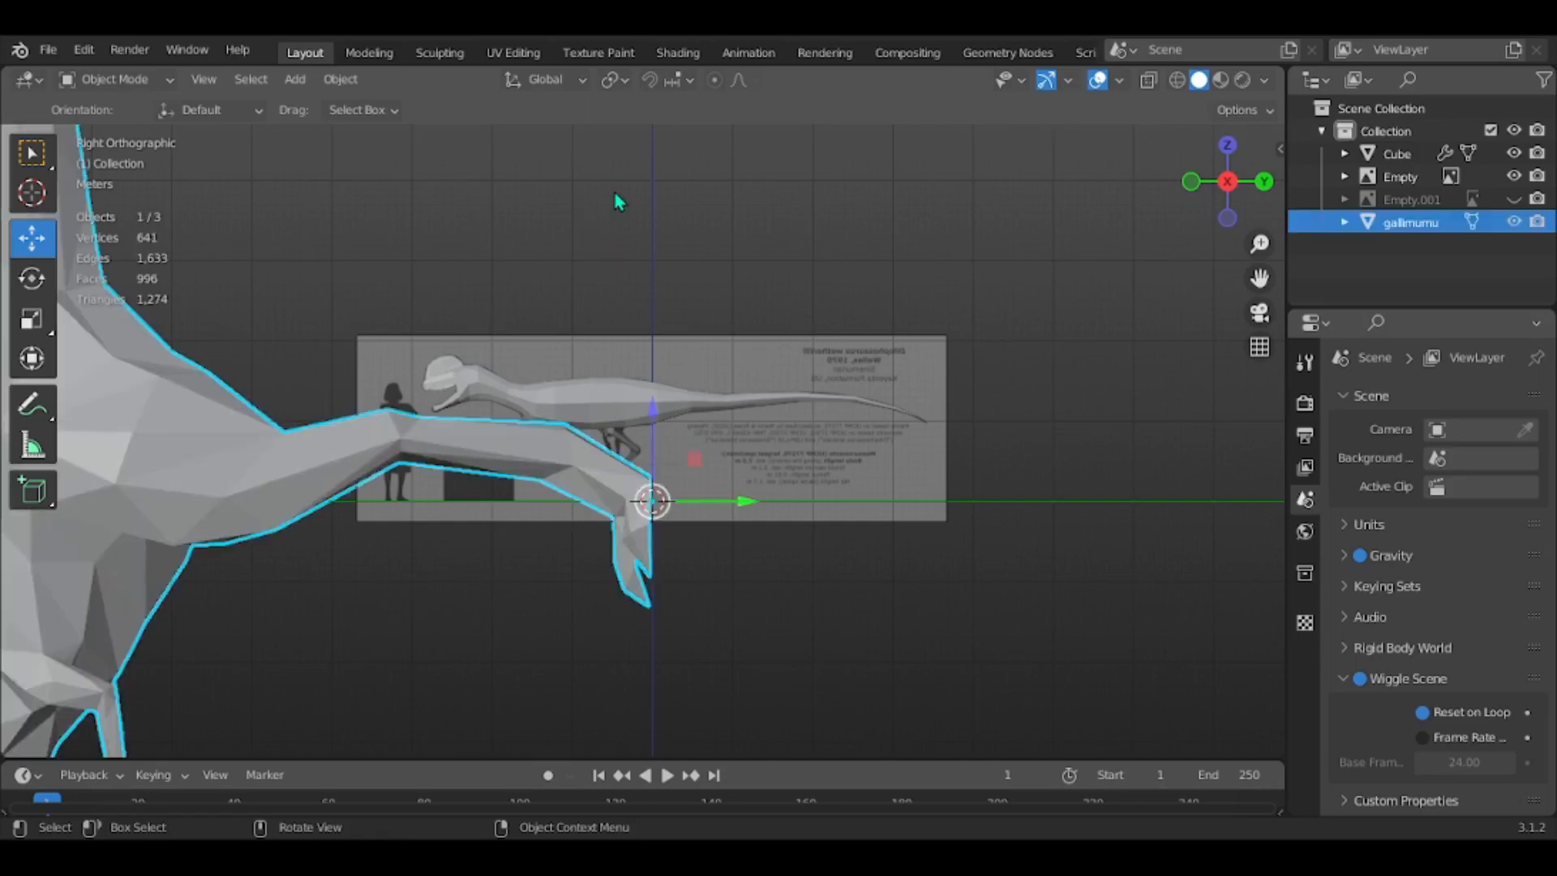
left_click(138, 442)
Set the gallimumu model's X rotation to 0° so that it stands upright
key("n")
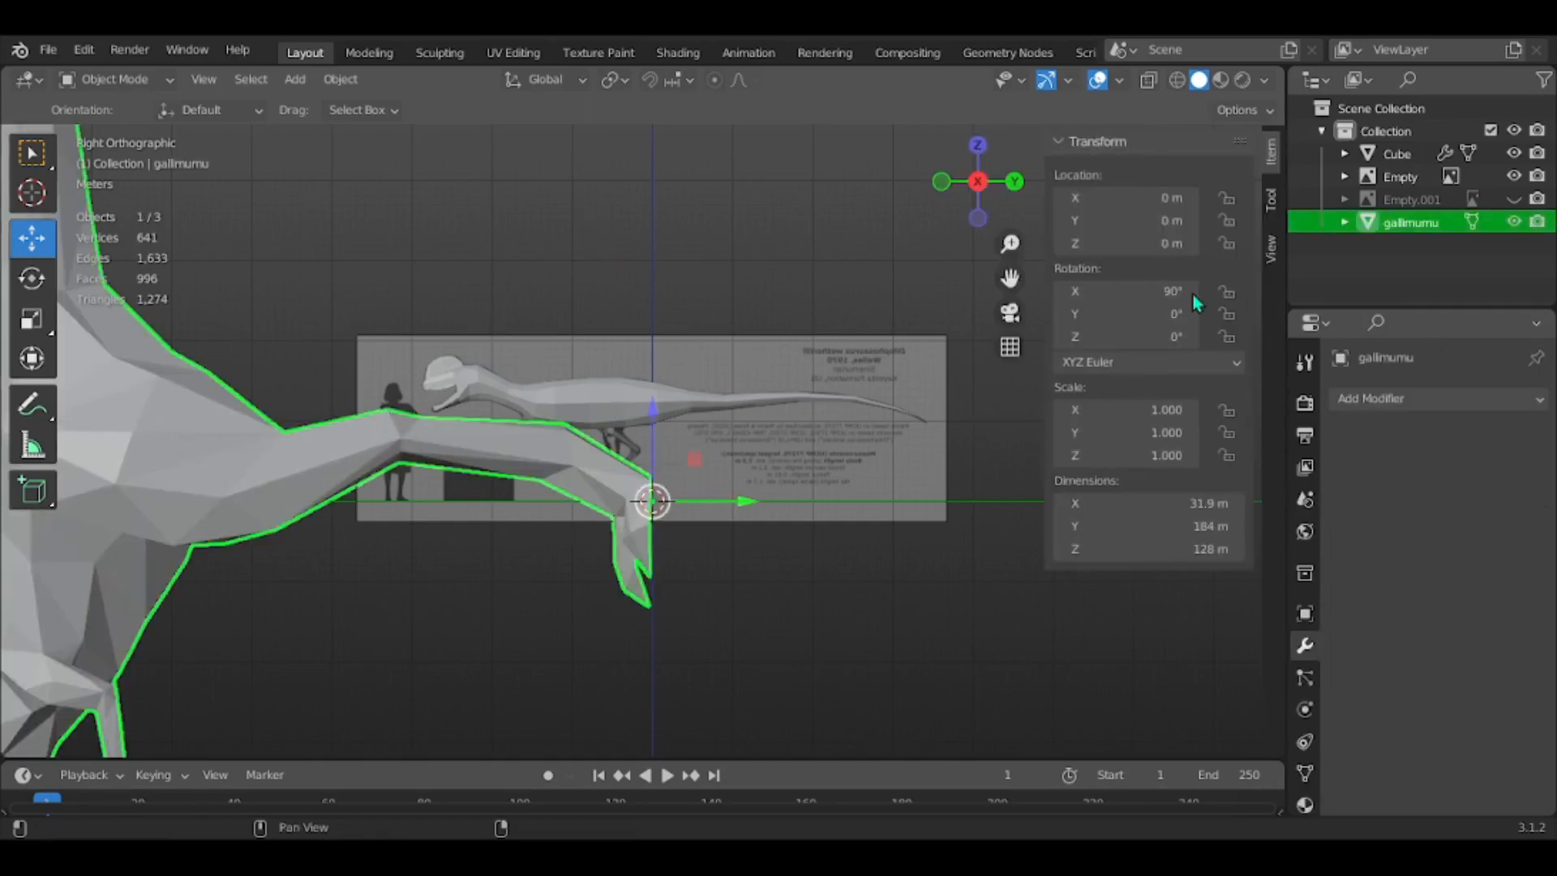
left_click(1167, 289)
type("0")
key("Return")
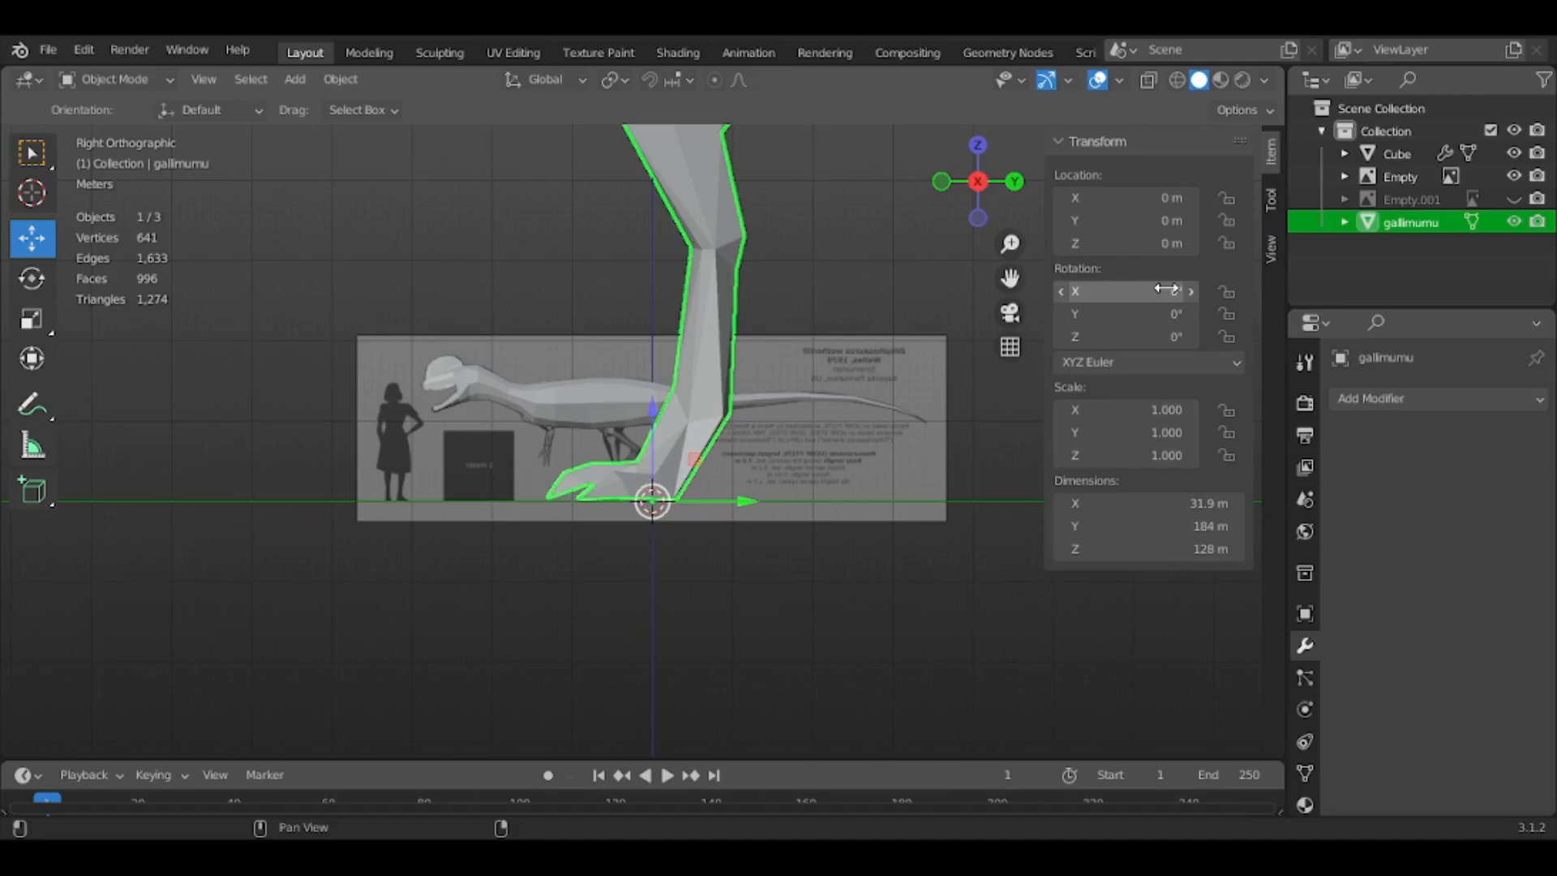
key("n")
Scale the gallimumu model down to roughly the reference dinosaur's size and move it along Y toward the reference's hind leg
key("s")
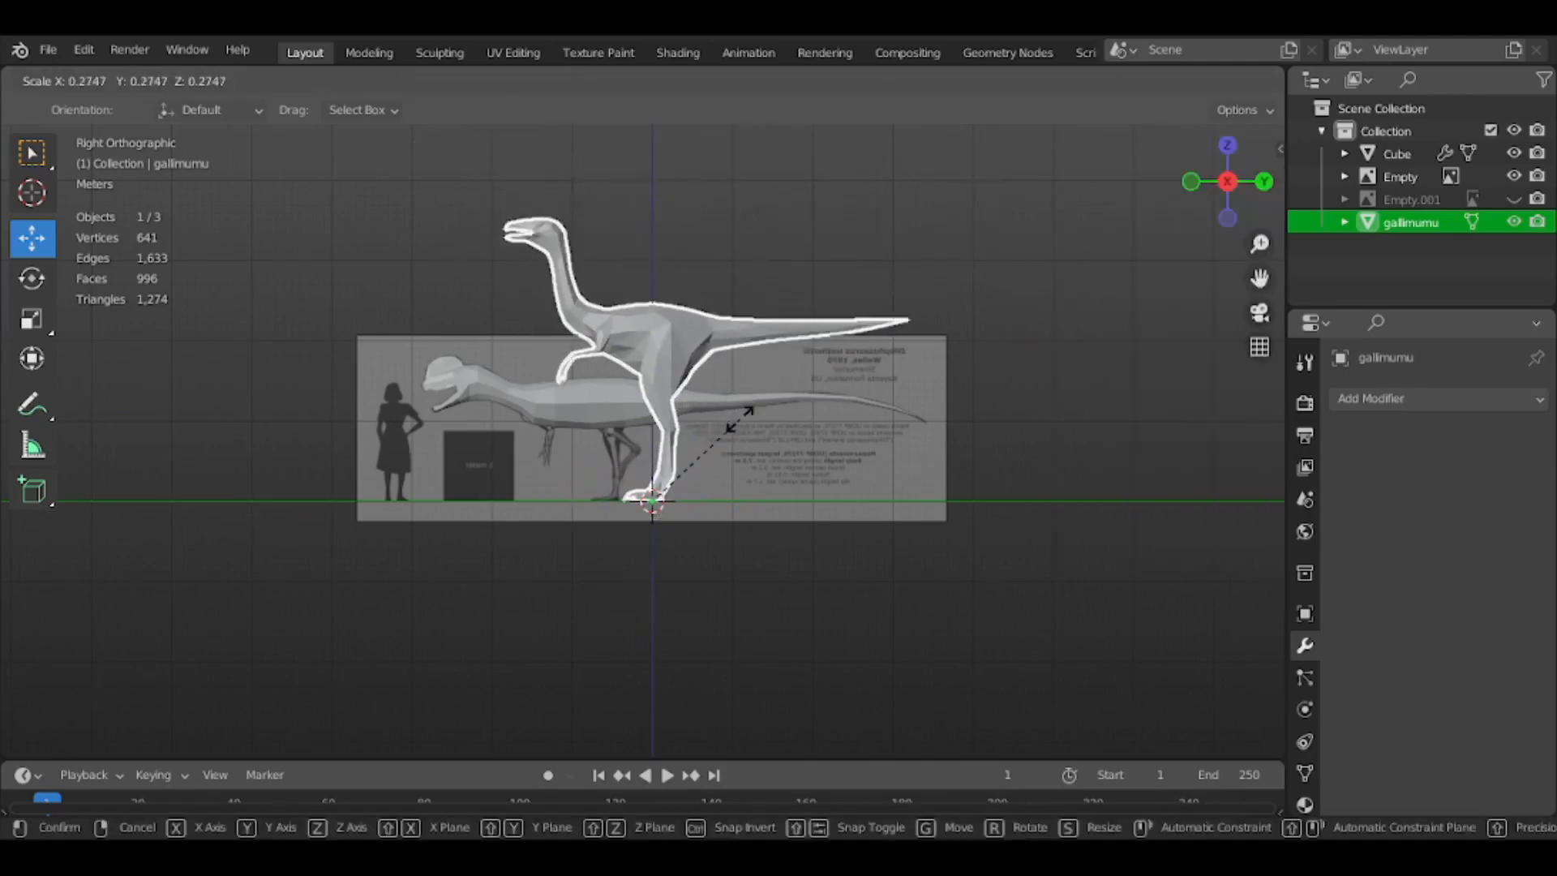
left_click(721, 464)
left_click_drag(744, 509, 697, 504)
scroll(888, 435, "up", 4)
scroll(661, 584, "down", 4)
In the front view, move the gallimumu model along X, clear of the dinosaur and reference image
middle_click_drag(661, 581, 916, 470)
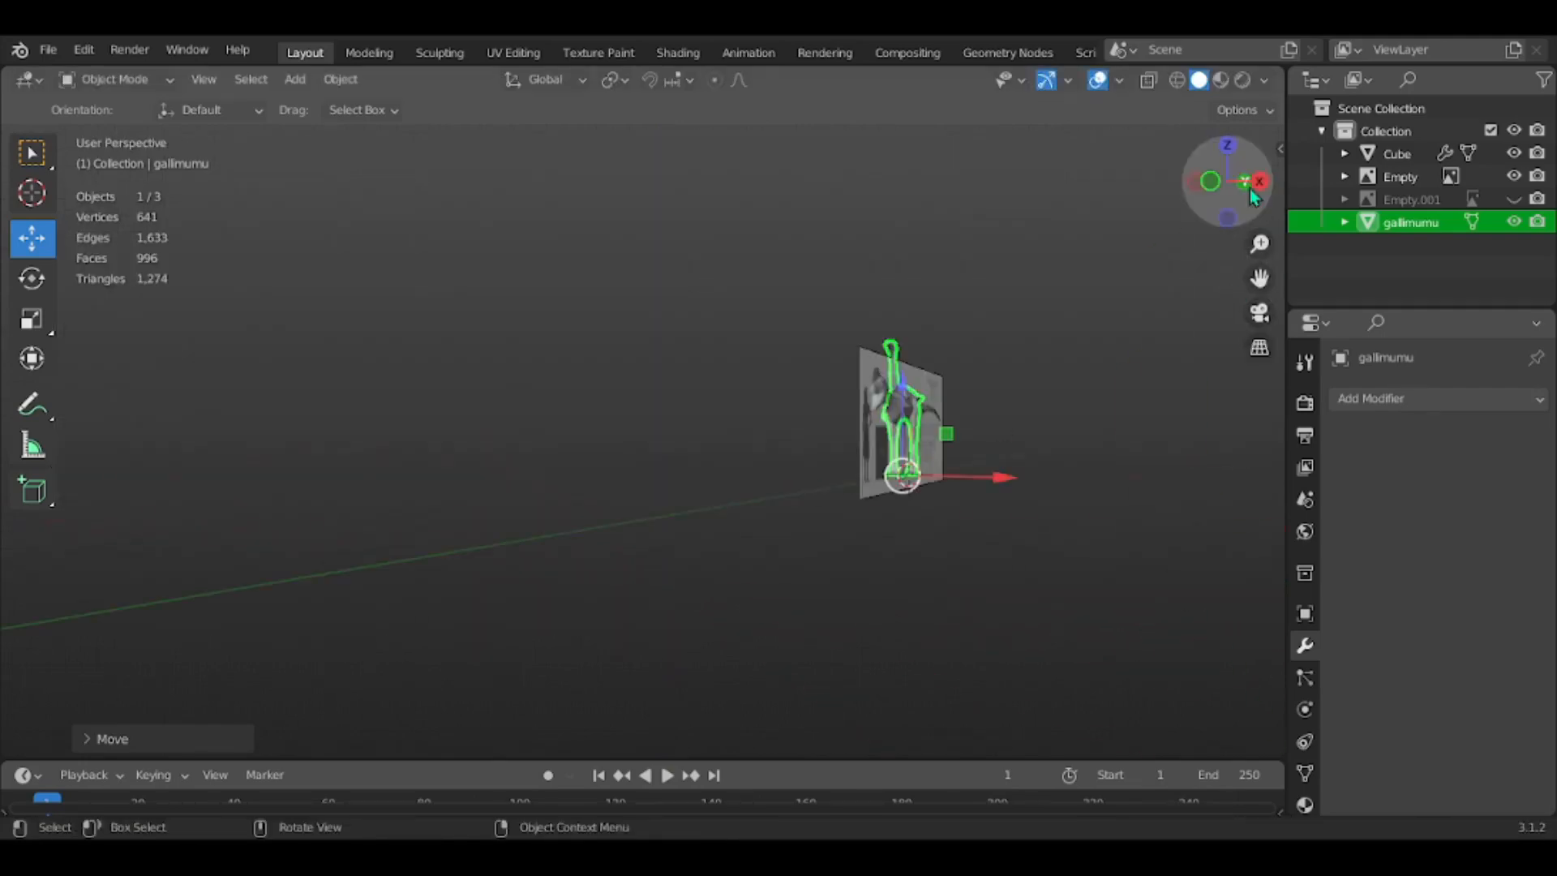
left_click(1212, 182)
middle_click_drag(896, 323, 698, 358, "shift")
scroll(699, 358, "up", 8)
middle_click_drag(946, 455, 658, 306, "shift")
scroll(726, 501, "down", 2)
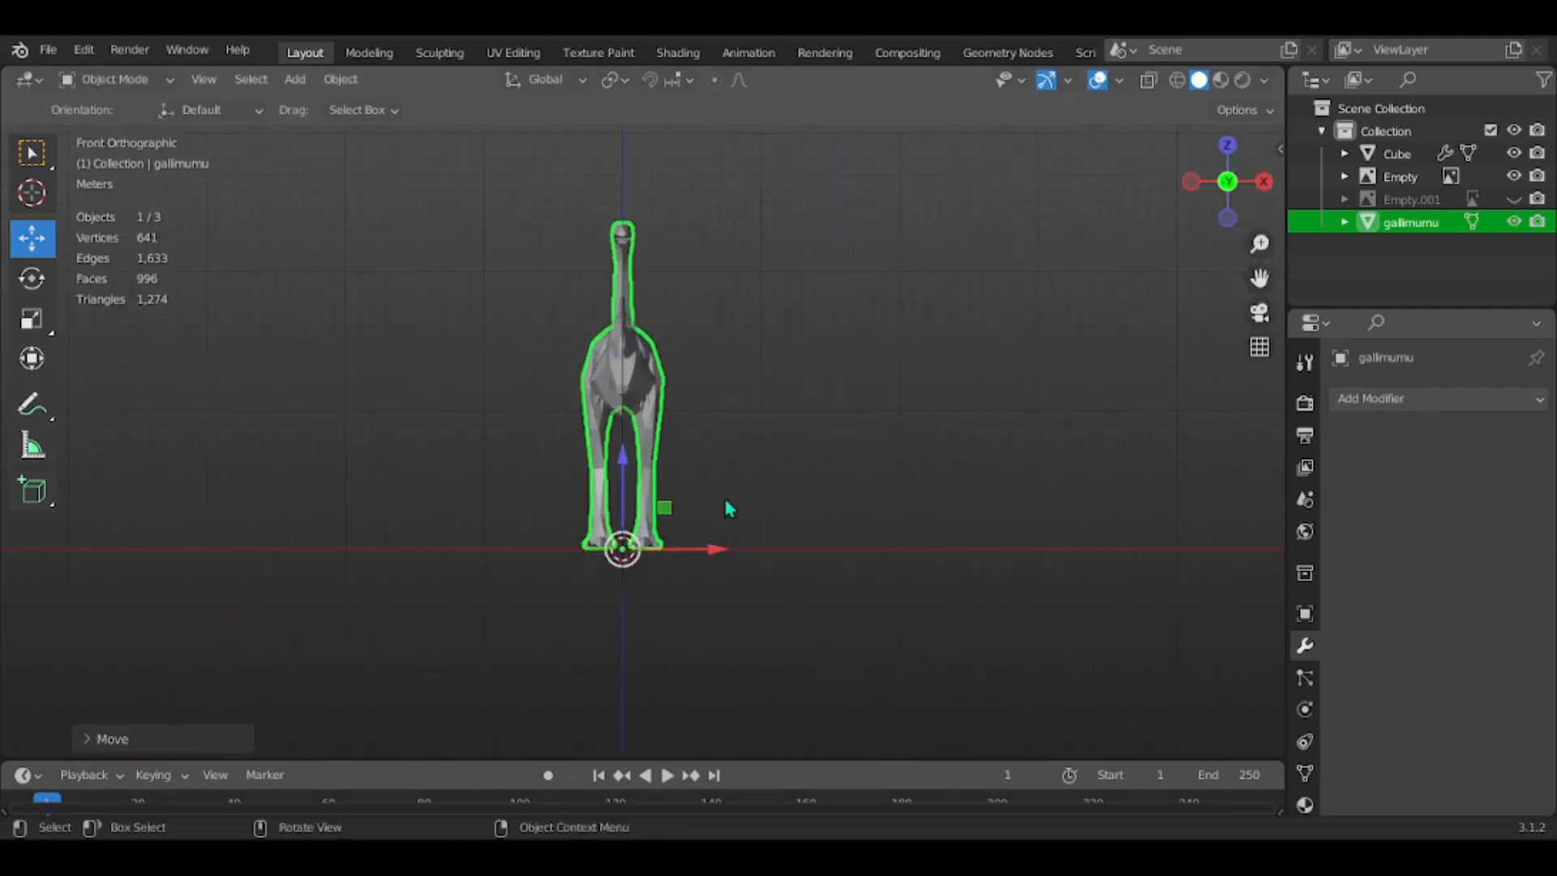
middle_click_drag(708, 559, 1034, 523)
Box-select the vertices of the gallimumu's +X-side hind leg in Edit Mode with see-through wireframe shading
key("Tab")
middle_click_drag(792, 435, 781, 322)
middle_click_drag(781, 323, 989, 478)
scroll(945, 430, "up", 7)
left_click(785, 411)
key("shift+z")
left_click_drag(1008, 654, 728, 282)
middle_click_drag(729, 282, 893, 446)
mouse_move(964, 589)
left_mouse_down()
mouse_move(824, 425)
mouse_move(751, 241)
left_mouse_up()
mouse_move(751, 240)
middle_mouse_down()
mouse_move(946, 333)
mouse_move(844, 389)
mouse_move(900, 399)
mouse_move(889, 405)
middle_mouse_up()
Add the missed vertices around the thigh and hip to the gallimumu leg selection in solid shading
key("shift+z")
left_click(581, 363, "shift")
left_click(636, 298, "shift")
left_click(594, 201, "shift")
left_click(634, 177, "shift")
middle_click_drag(786, 235, 512, 233)
left_click(494, 278, "shift")
left_click(428, 314, "shift")
Check the leg selection around the foot and move the selected leg along X, away from the gallimumu's body
middle_click_drag(636, 352, 436, 240)
scroll(437, 239, "up", 4)
middle_click_drag(753, 472, 724, 464)
middle_click_drag(887, 410, 679, 382)
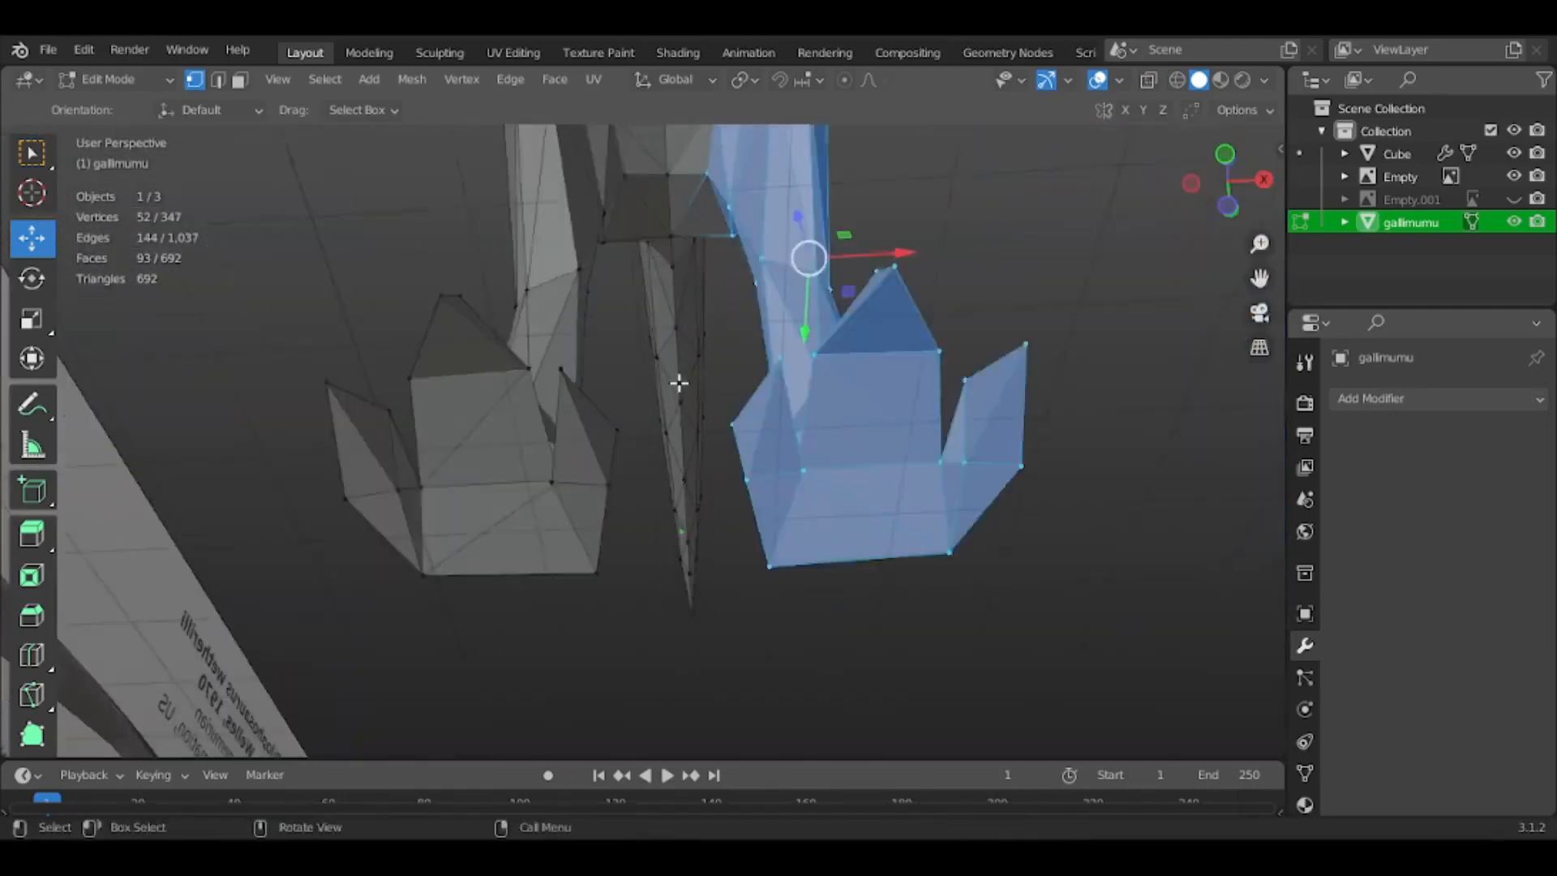
middle_click_drag(728, 249, 642, 398)
middle_click_drag(673, 314, 727, 393)
left_click_drag(747, 545, 897, 553)
Delete all the gallimumu's vertices except the pulled-out hind leg, using wireframe shading to select them
scroll(841, 451, "down", 3)
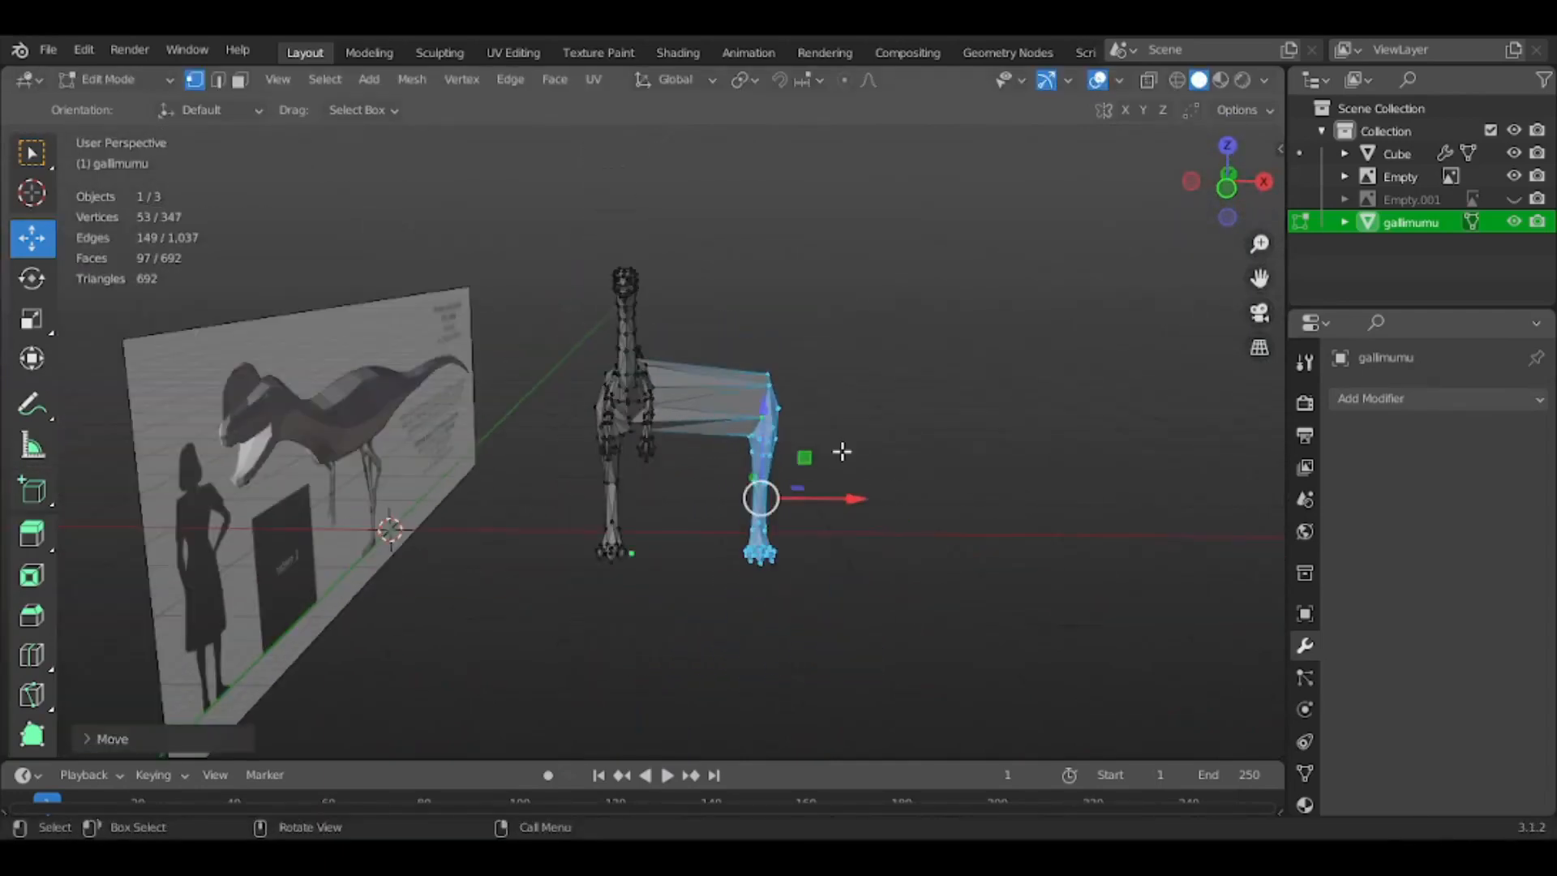
middle_click_drag(841, 451, 849, 466)
key("z")
left_click(700, 459)
left_click_drag(475, 245, 737, 704)
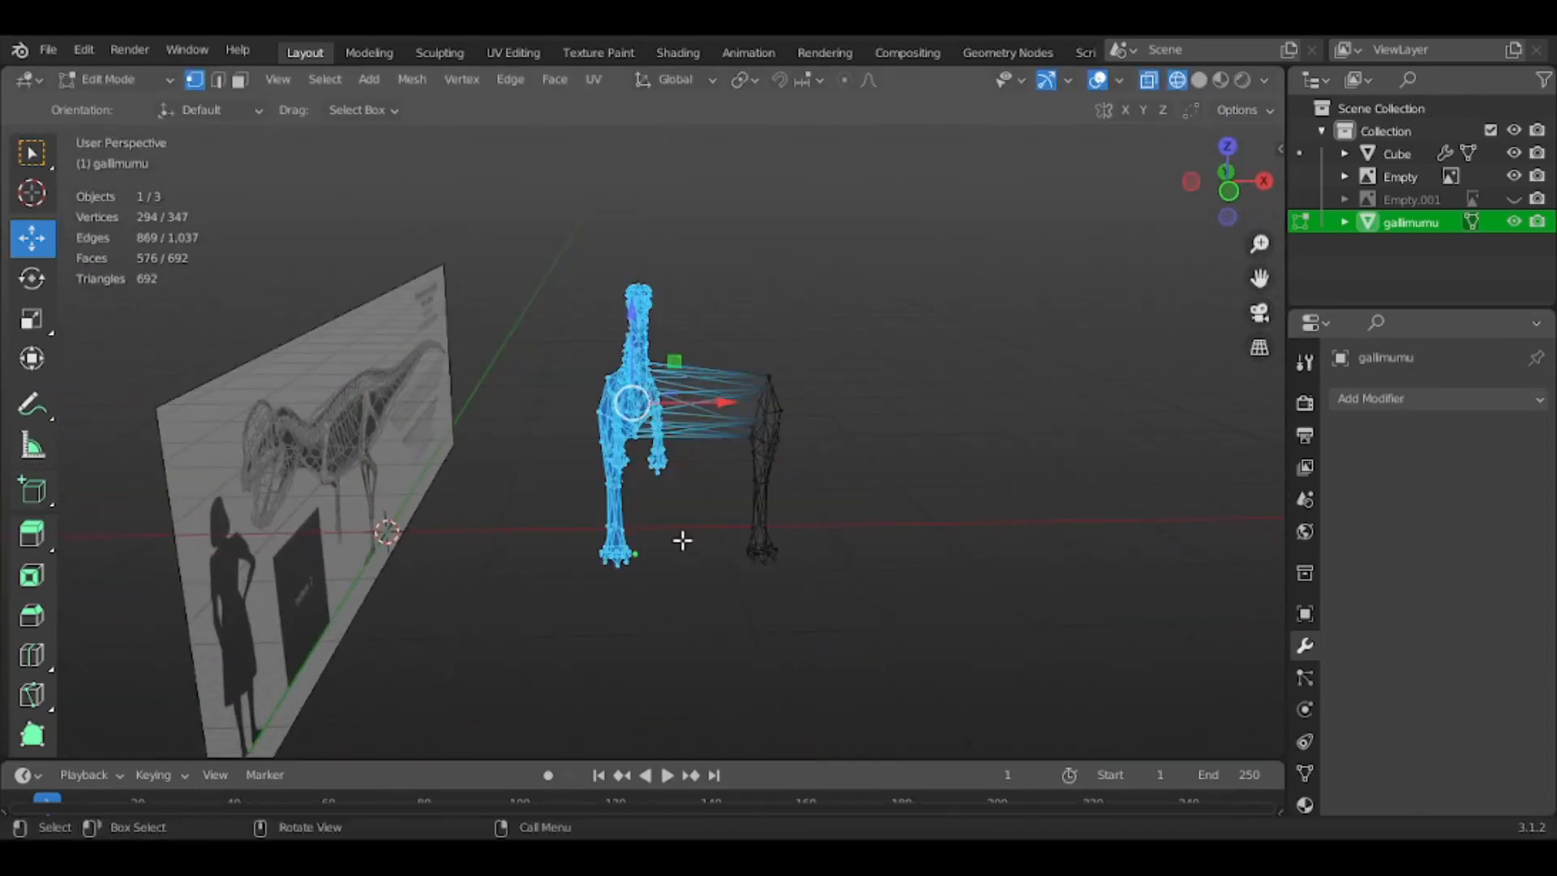
key("x")
left_click(645, 418)
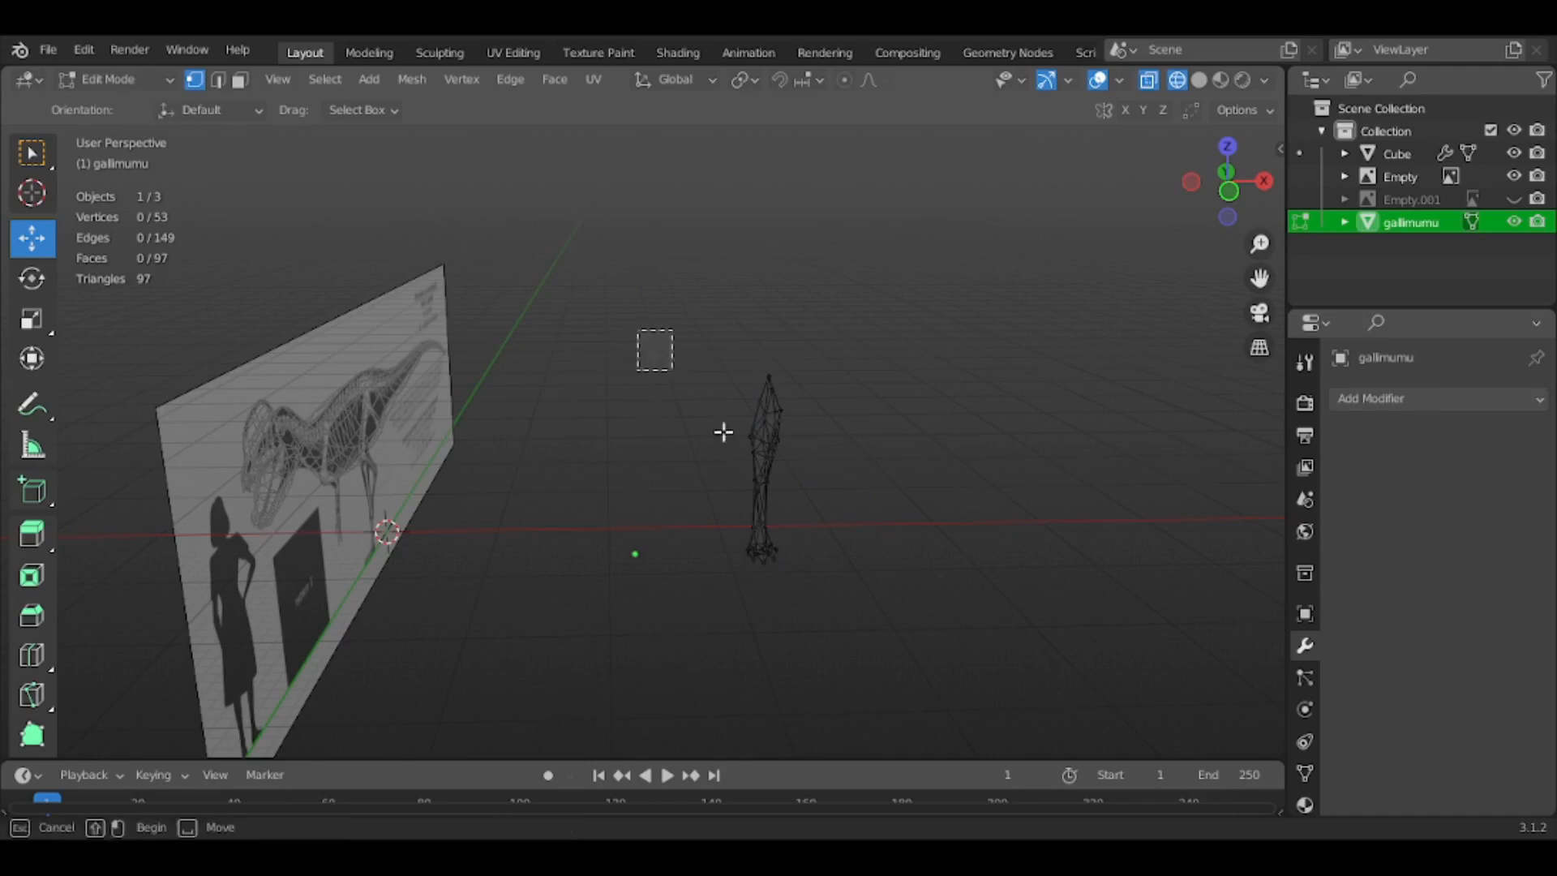
Move all the remaining leg vertices back along X onto the gallimumu object's origin and leave Edit Mode
left_click(1229, 192)
key("g")
key("x")
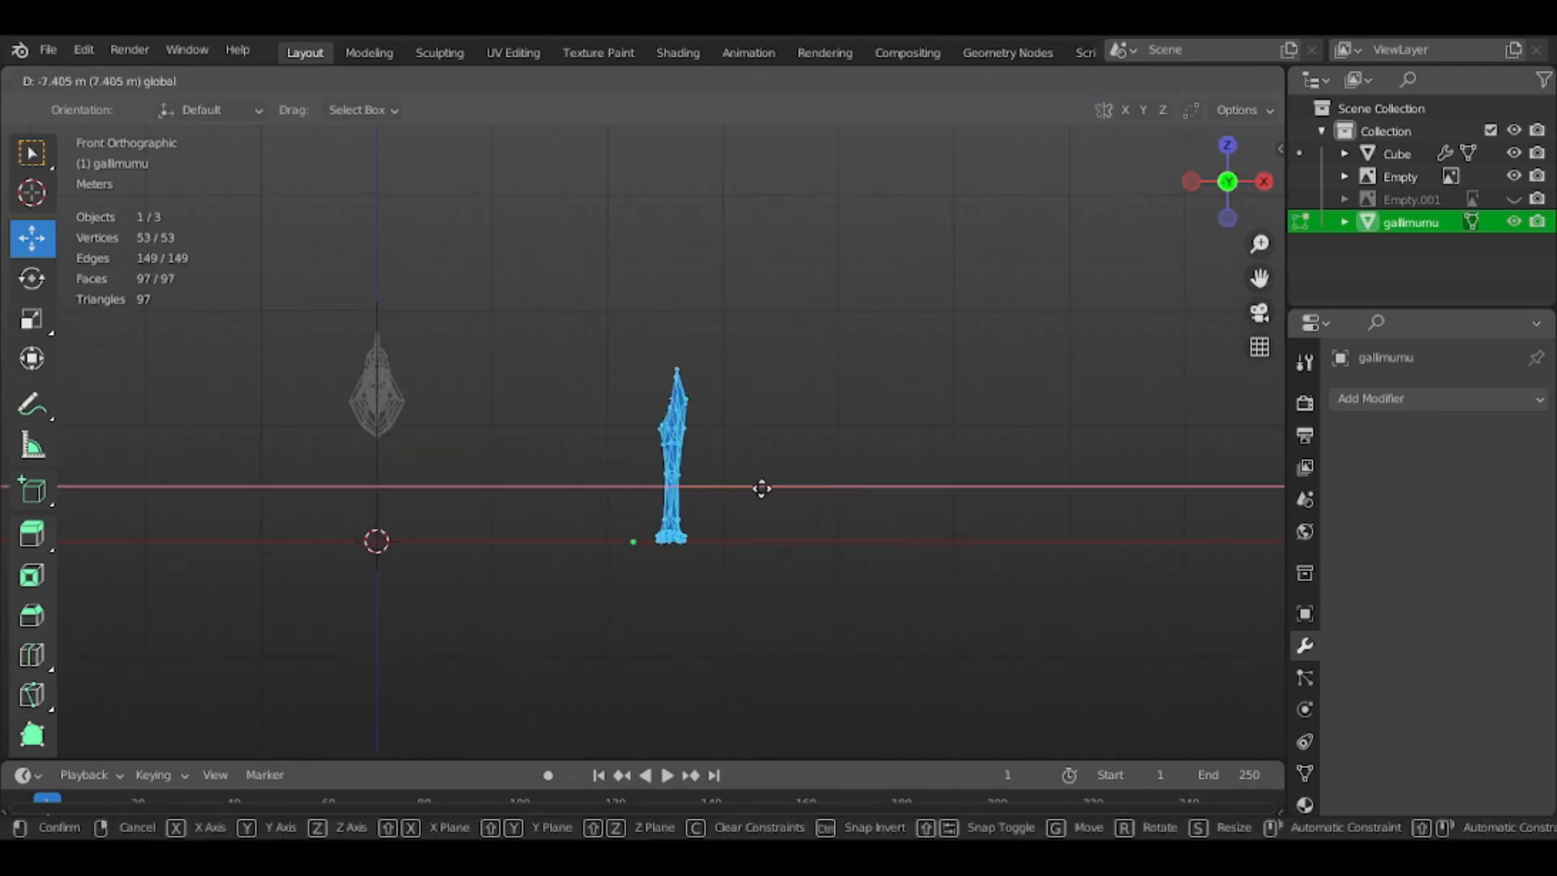
left_click(725, 488)
key("Tab")
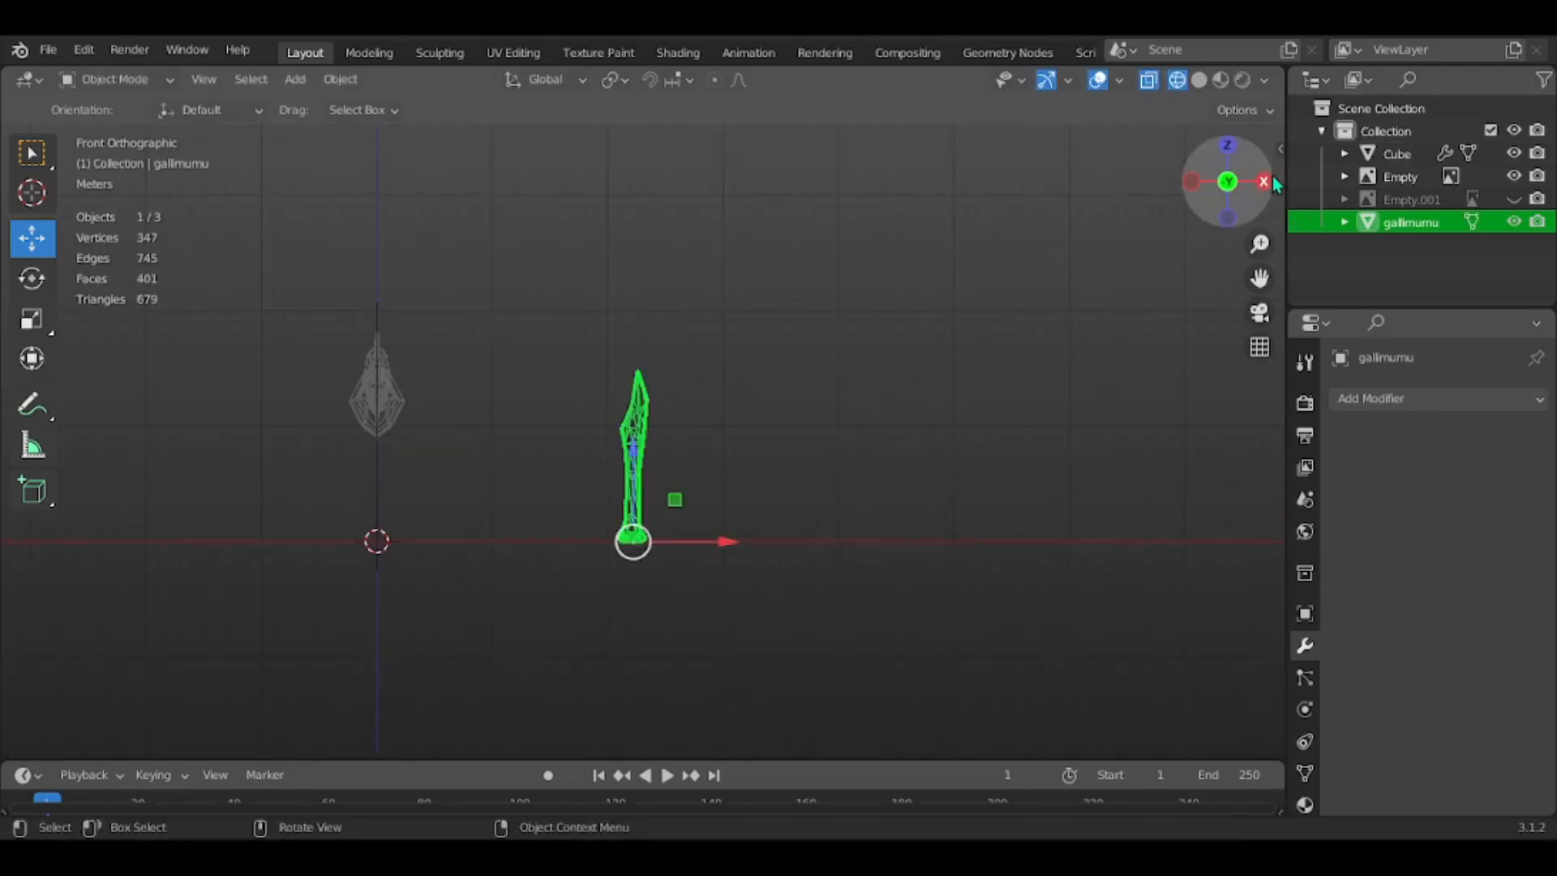
Select the leg object and reposition it beside the dinosaur's body from the top view
scroll(750, 404, "up", 5)
middle_click_drag(754, 390, 1125, 160)
left_click(1238, 136)
left_click(1228, 145)
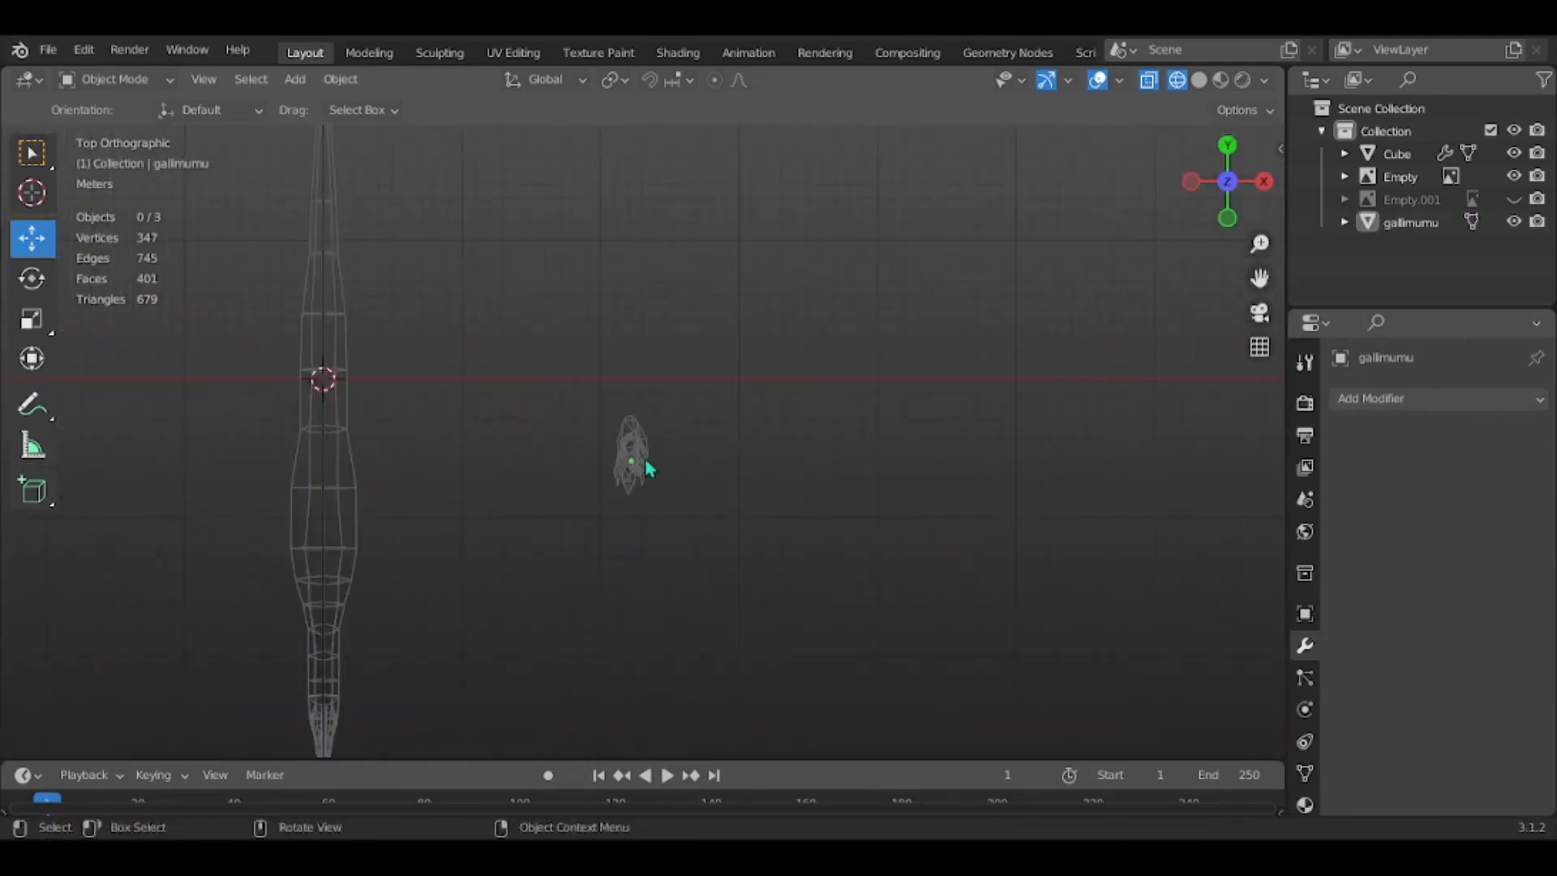
left_click(640, 459)
middle_click_drag(730, 459, 824, 459, "shift")
left_click_drag(811, 461, 789, 466)
left_click_drag(559, 472, 556, 472)
middle_click_drag(710, 454, 608, 301)
left_click_drag(574, 524, 611, 528)
Return to solid shading and select the leg object beside the dinosaur in a perspective view
mouse_move(669, 532)
middle_mouse_down()
mouse_move(710, 535)
mouse_move(476, 303)
middle_mouse_up()
middle_click_drag(616, 329, 765, 348, "shift")
key("z")
left_click(858, 333)
scroll(858, 333, "down", 2)
middle_click_drag(858, 334, 941, 375, "shift")
mouse_move(941, 376)
middle_mouse_down()
mouse_move(861, 346)
mouse_move(917, 440)
middle_mouse_up()
left_click(895, 531)
left_click(856, 456)
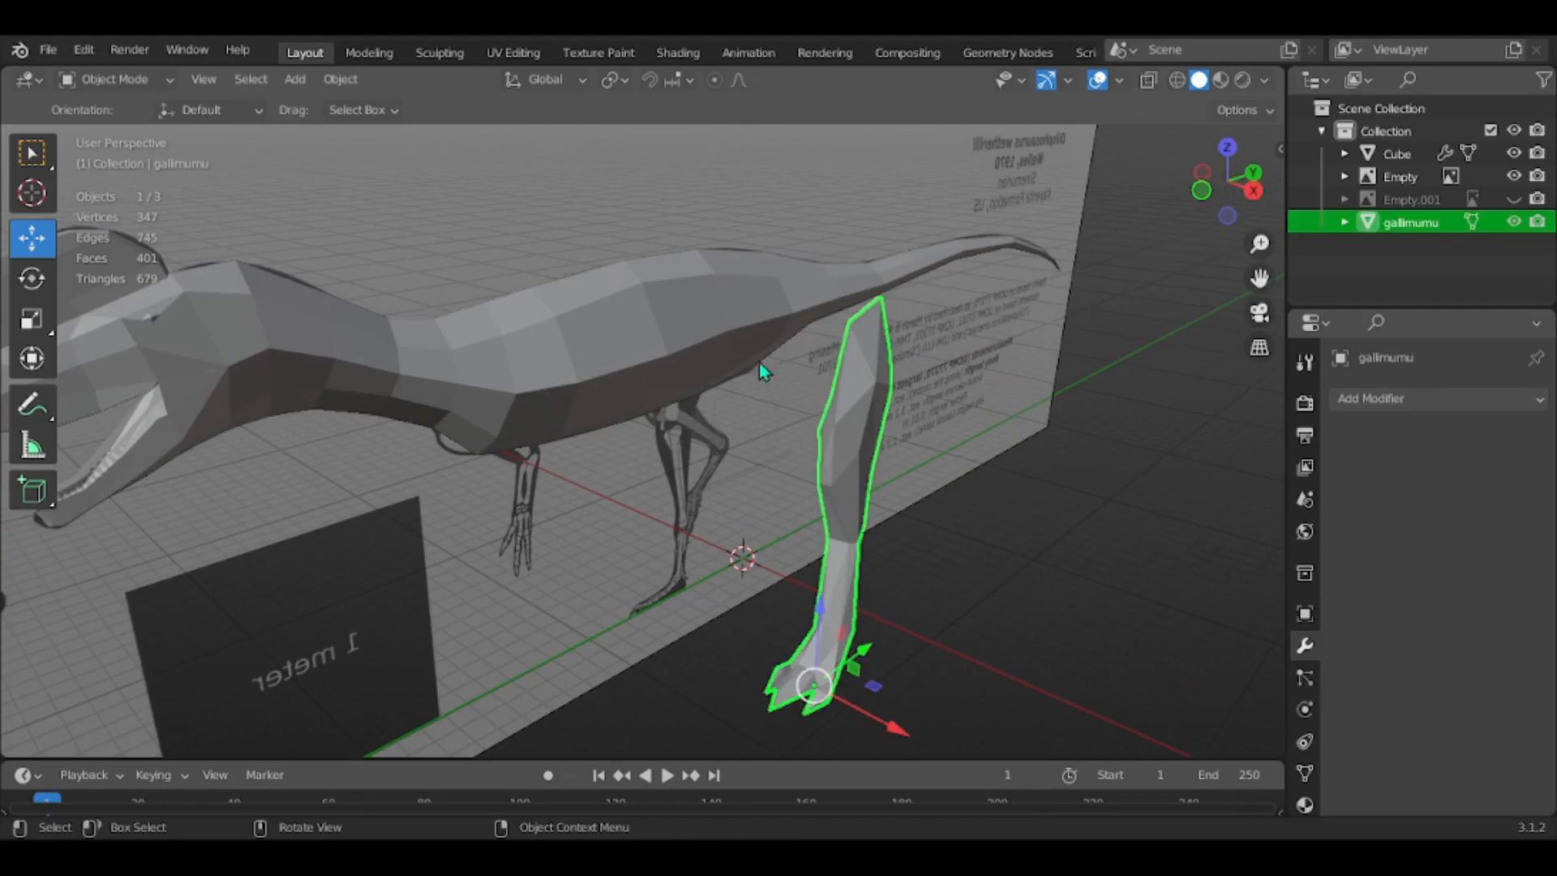
Join the leg object into the dinosaur's body mesh and enter Edit Mode on the combined mesh
left_click(618, 328, "shift")
key("ctrl+j")
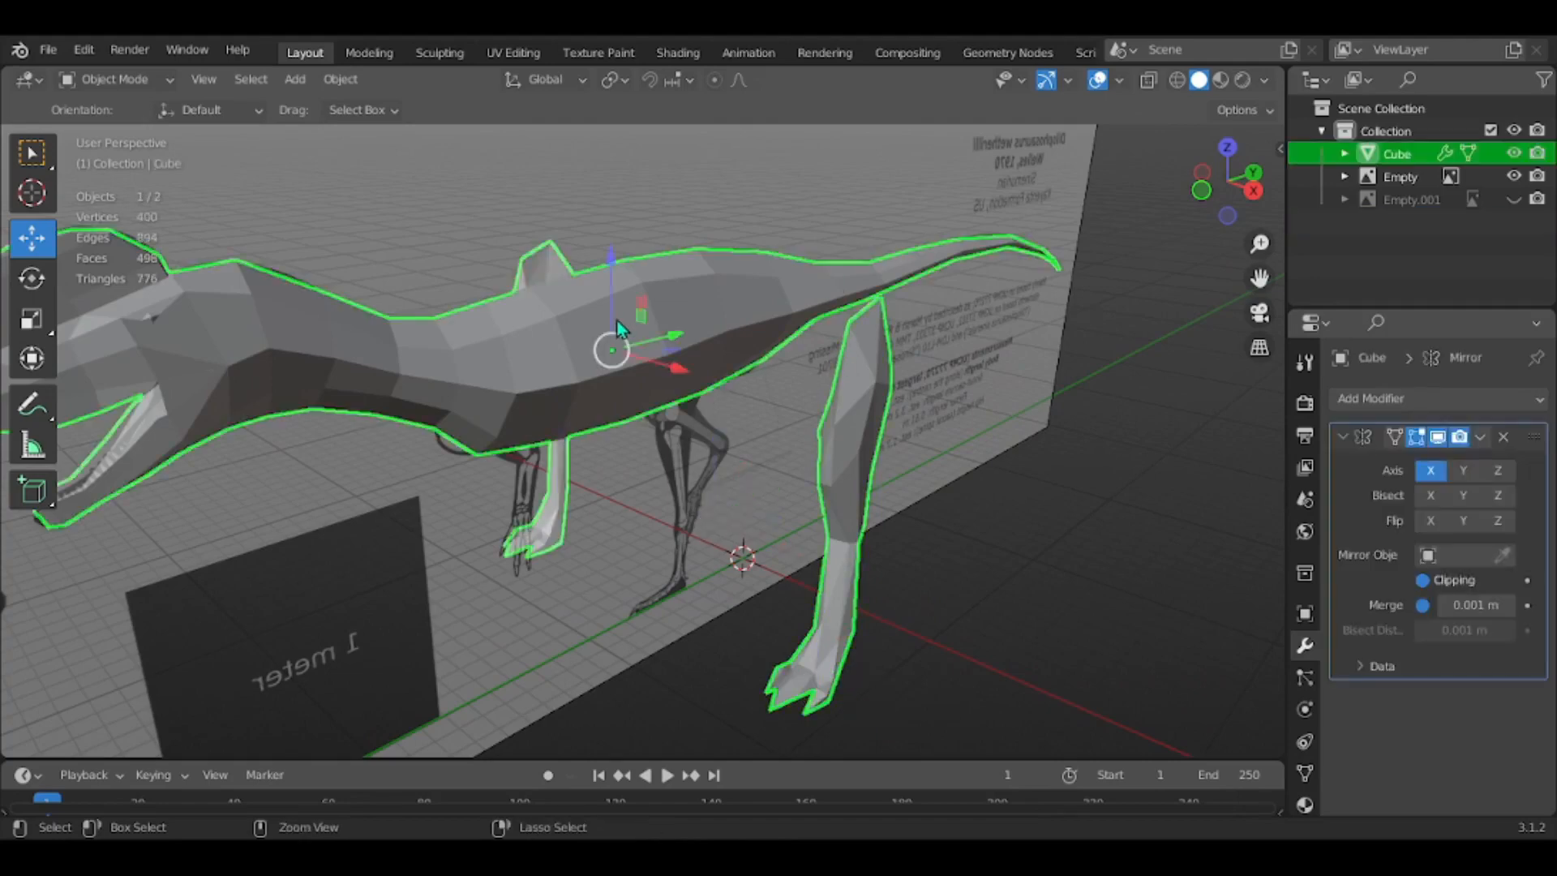
middle_click_drag(688, 328, 1140, 373)
key("Tab")
Examine the open upper rim of the leg from several sides, selecting its vertices one by one and clearing the selection
left_click(926, 321)
scroll(789, 341, "up", 4)
scroll(789, 341, "down", 4)
middle_click_drag(789, 341, 596, 431)
left_click(530, 425)
left_click_drag(428, 479, 491, 454)
middle_click_drag(584, 442, 716, 365)
key("Tab")
middle_click_drag(641, 527, 487, 608)
key("Tab")
scroll(468, 472, "up", 1)
middle_click_drag(468, 472, 588, 294)
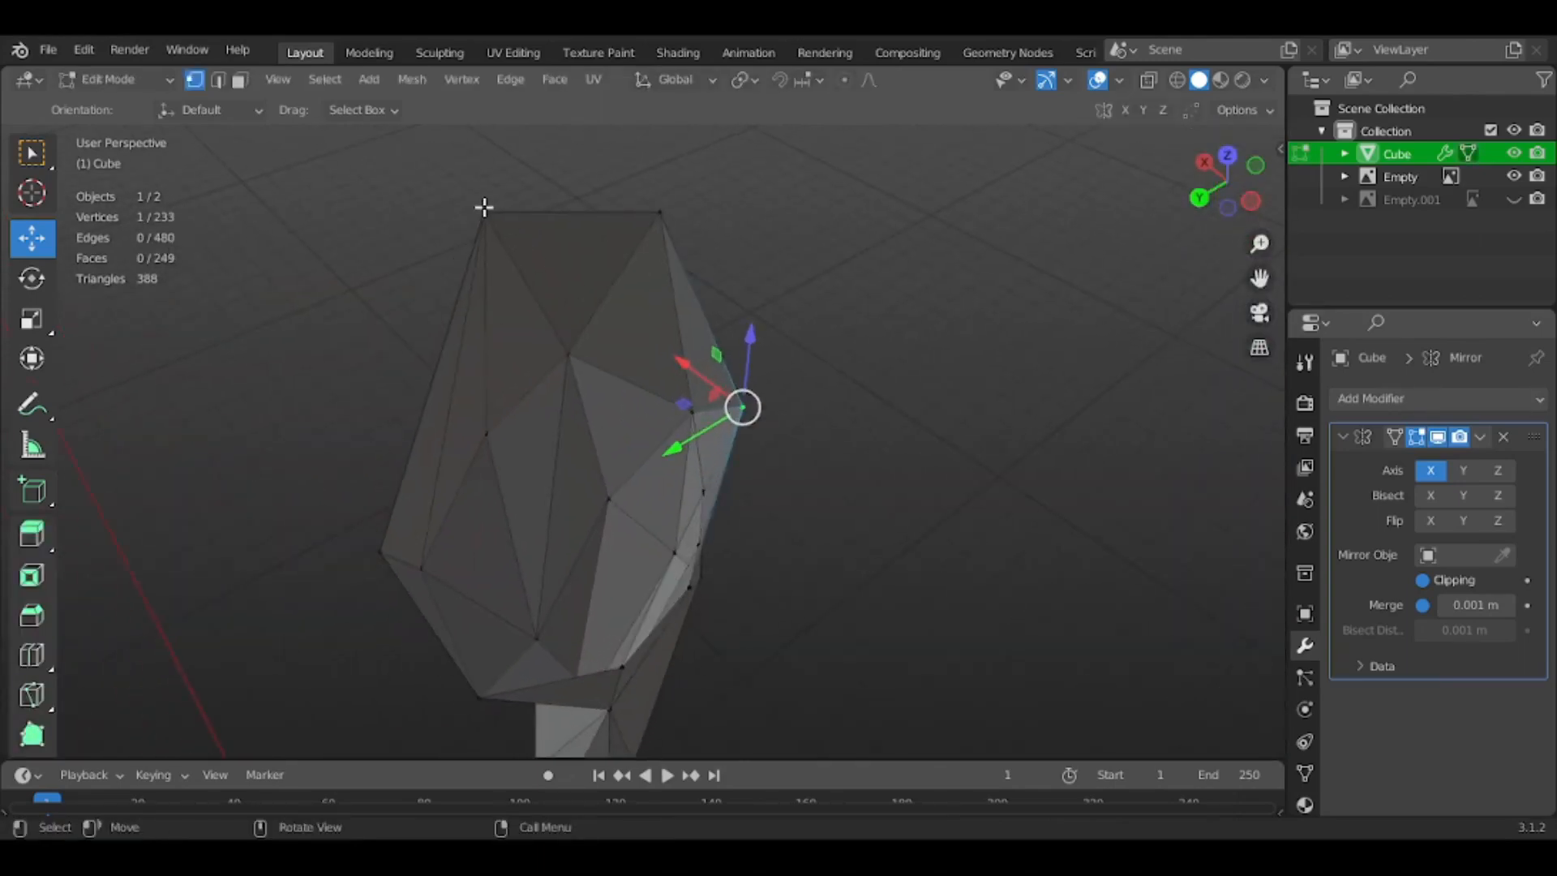
middle_click_drag(670, 560, 702, 550)
middle_click_drag(654, 702, 498, 582)
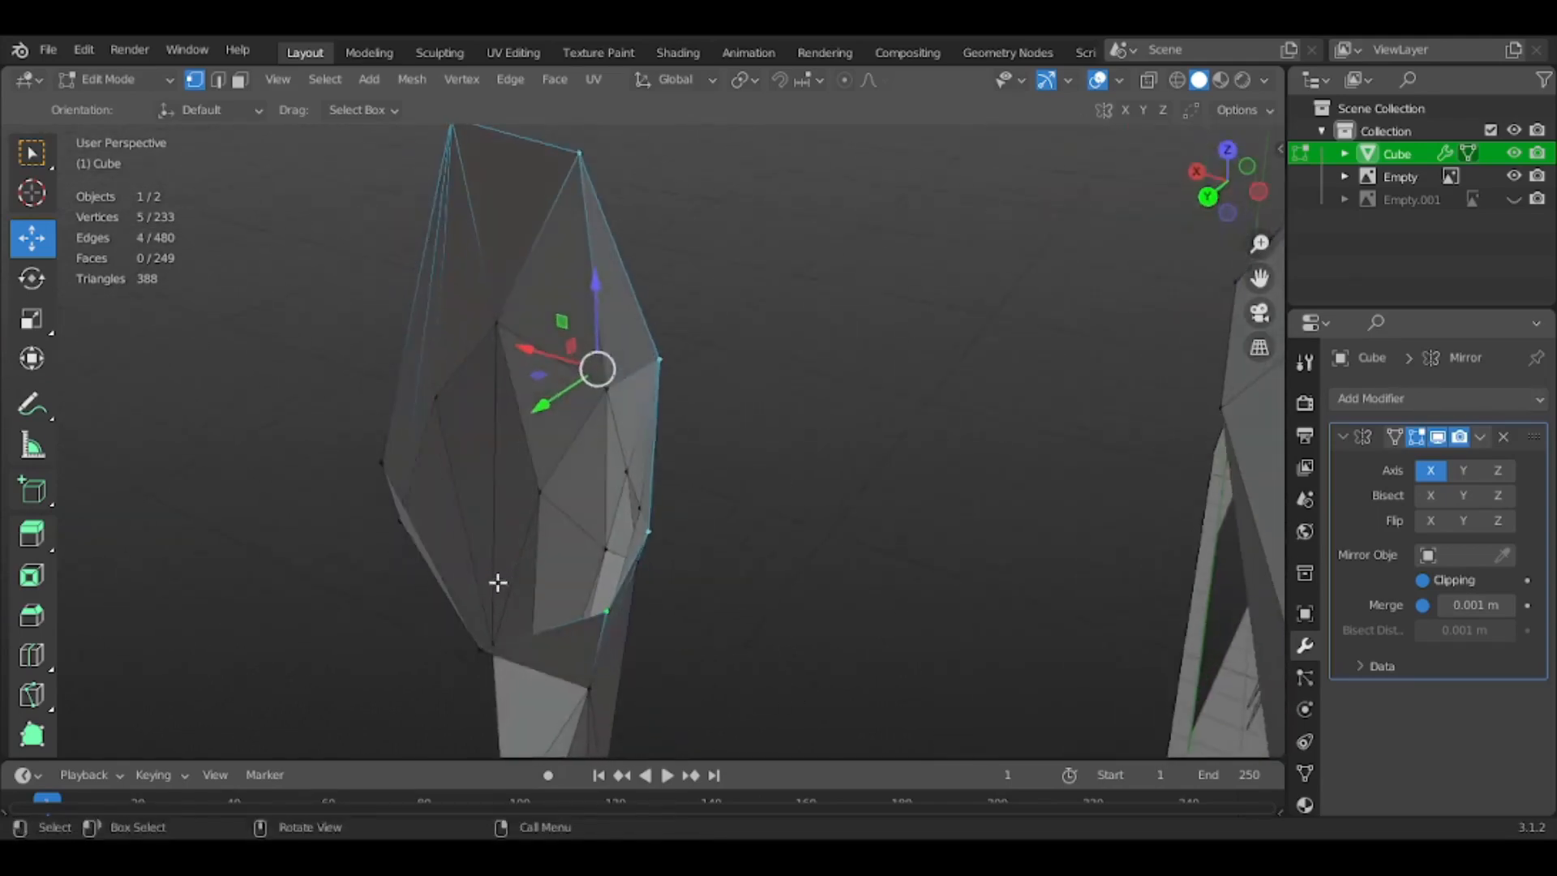
key("alt+a")
middle_click_drag(613, 425, 730, 392)
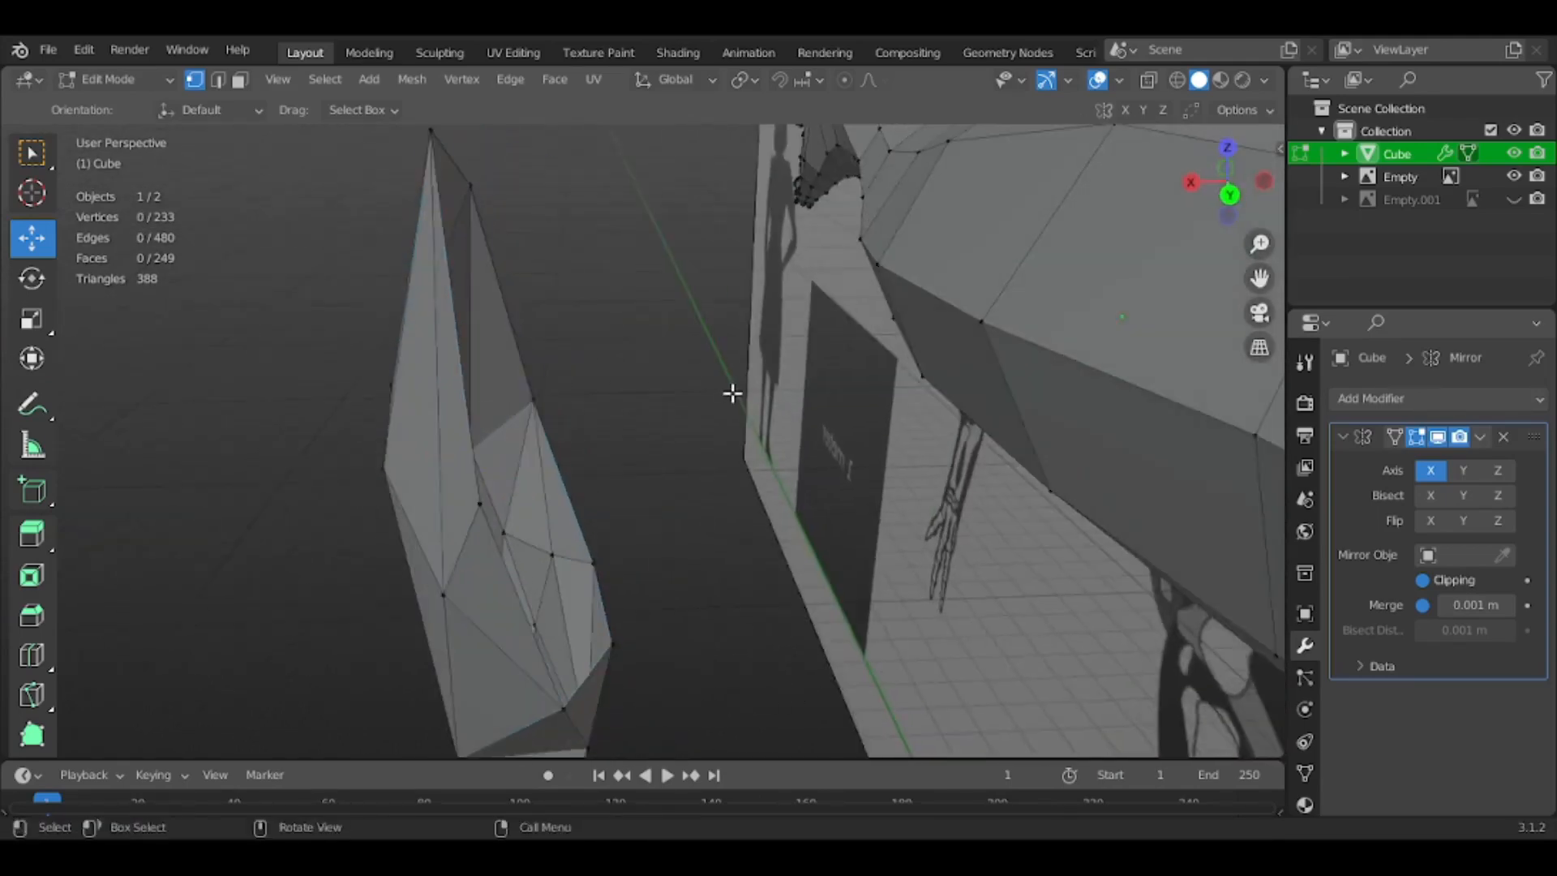
Select all the vertices of the separate leg through wireframe shading and hide them, leaving only the body displayed in solid shading
scroll(681, 365, "down", 6)
middle_click_drag(657, 355, 956, 480)
key("z")
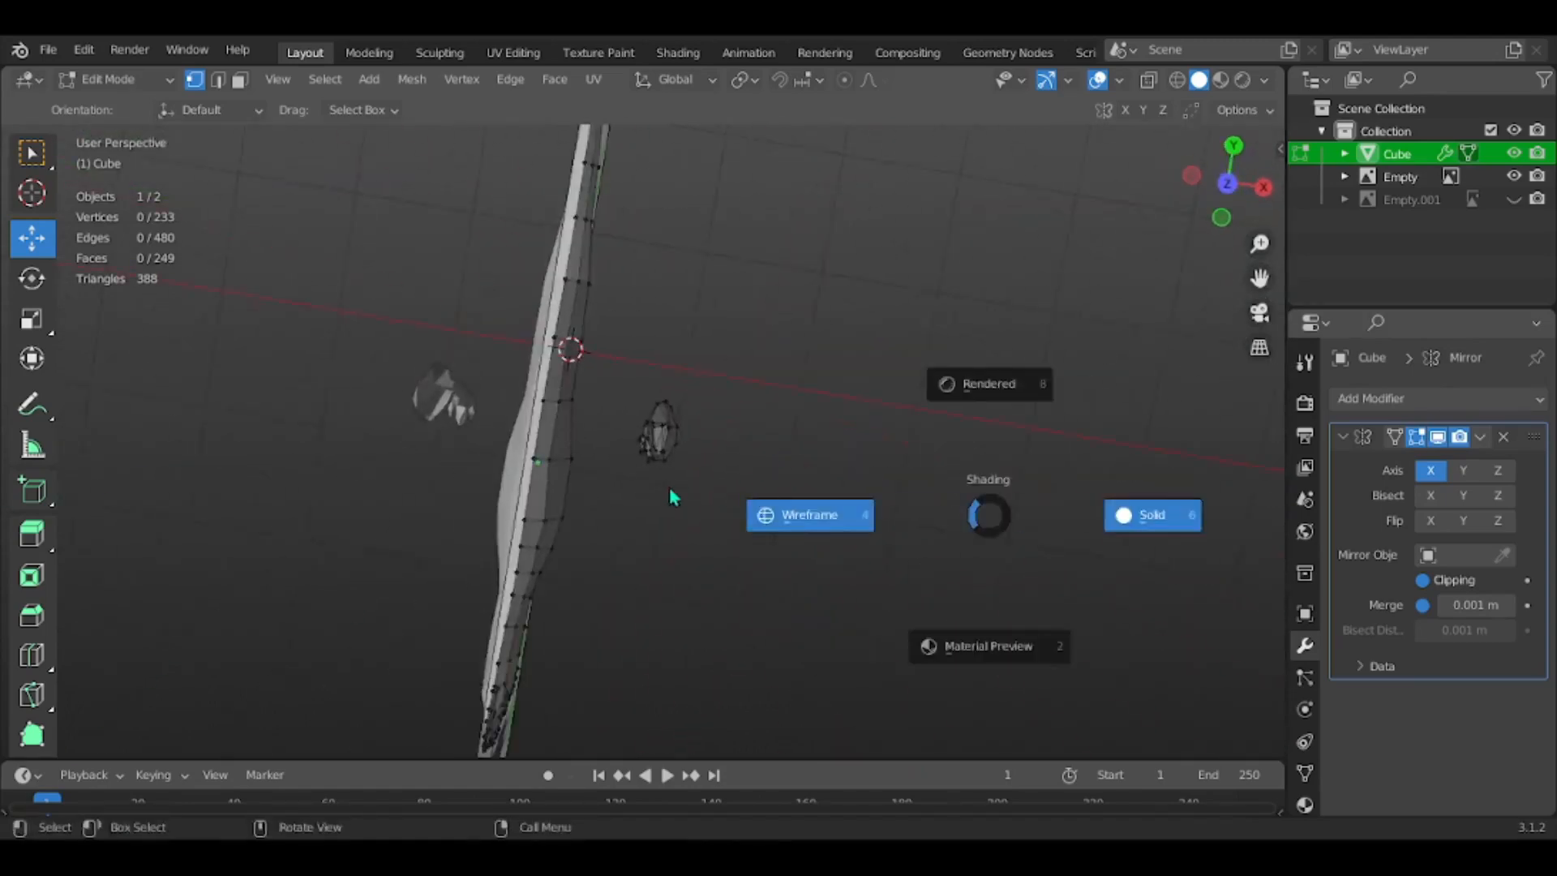
left_click(671, 495)
left_click_drag(822, 594, 634, 344)
middle_click_drag(910, 410, 889, 306)
key("h")
key("z")
left_click(949, 379)
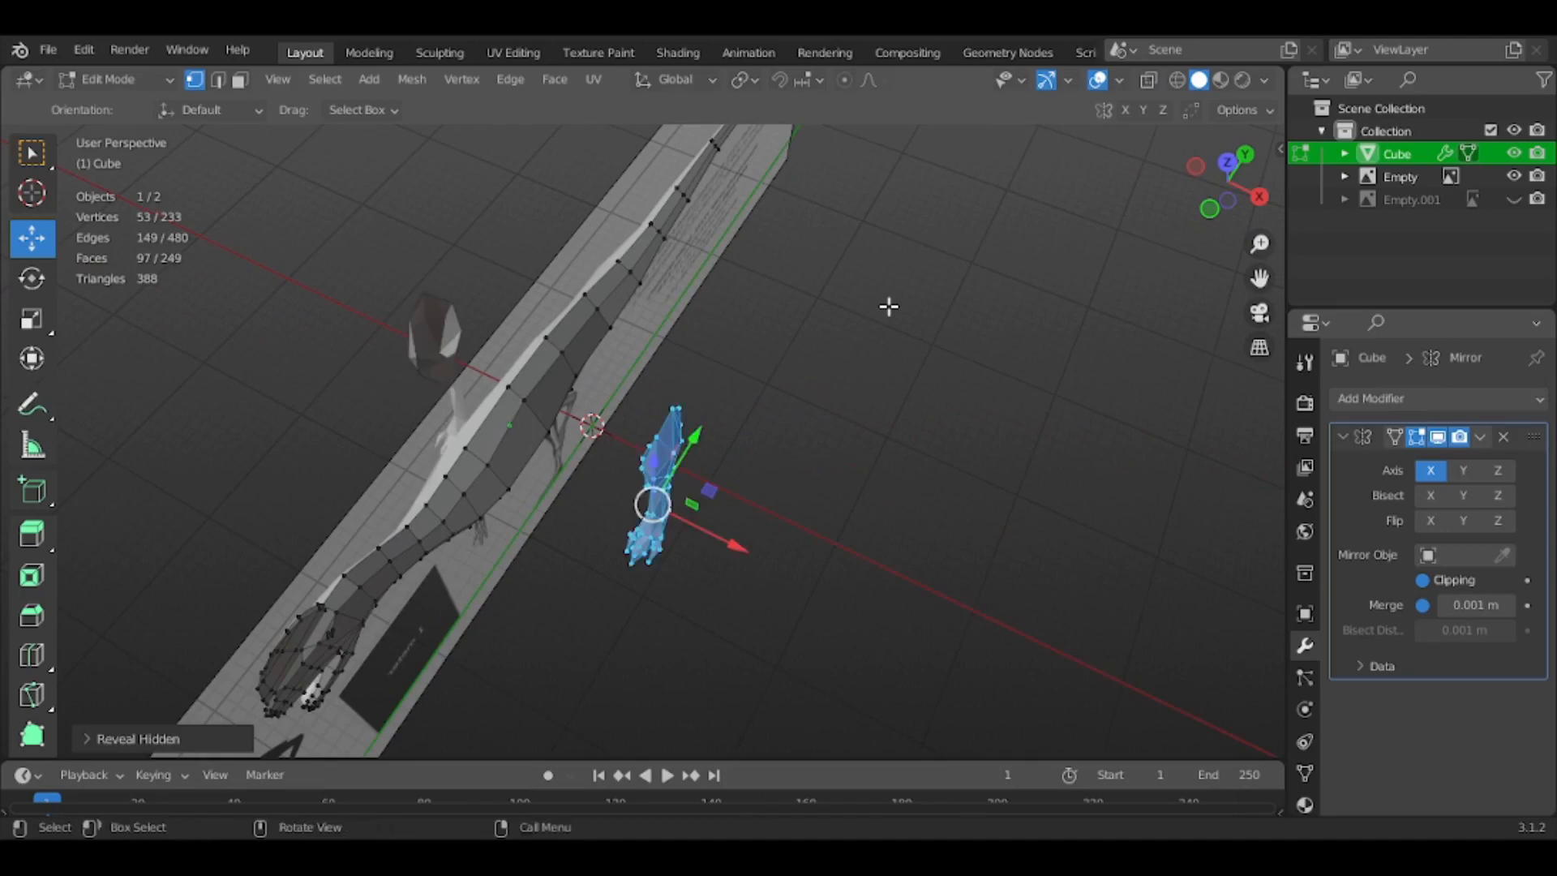
key("alt+a")
Knife a closed seven-point outline around the hip joint on the body in the right wireframe view
left_click(1259, 197)
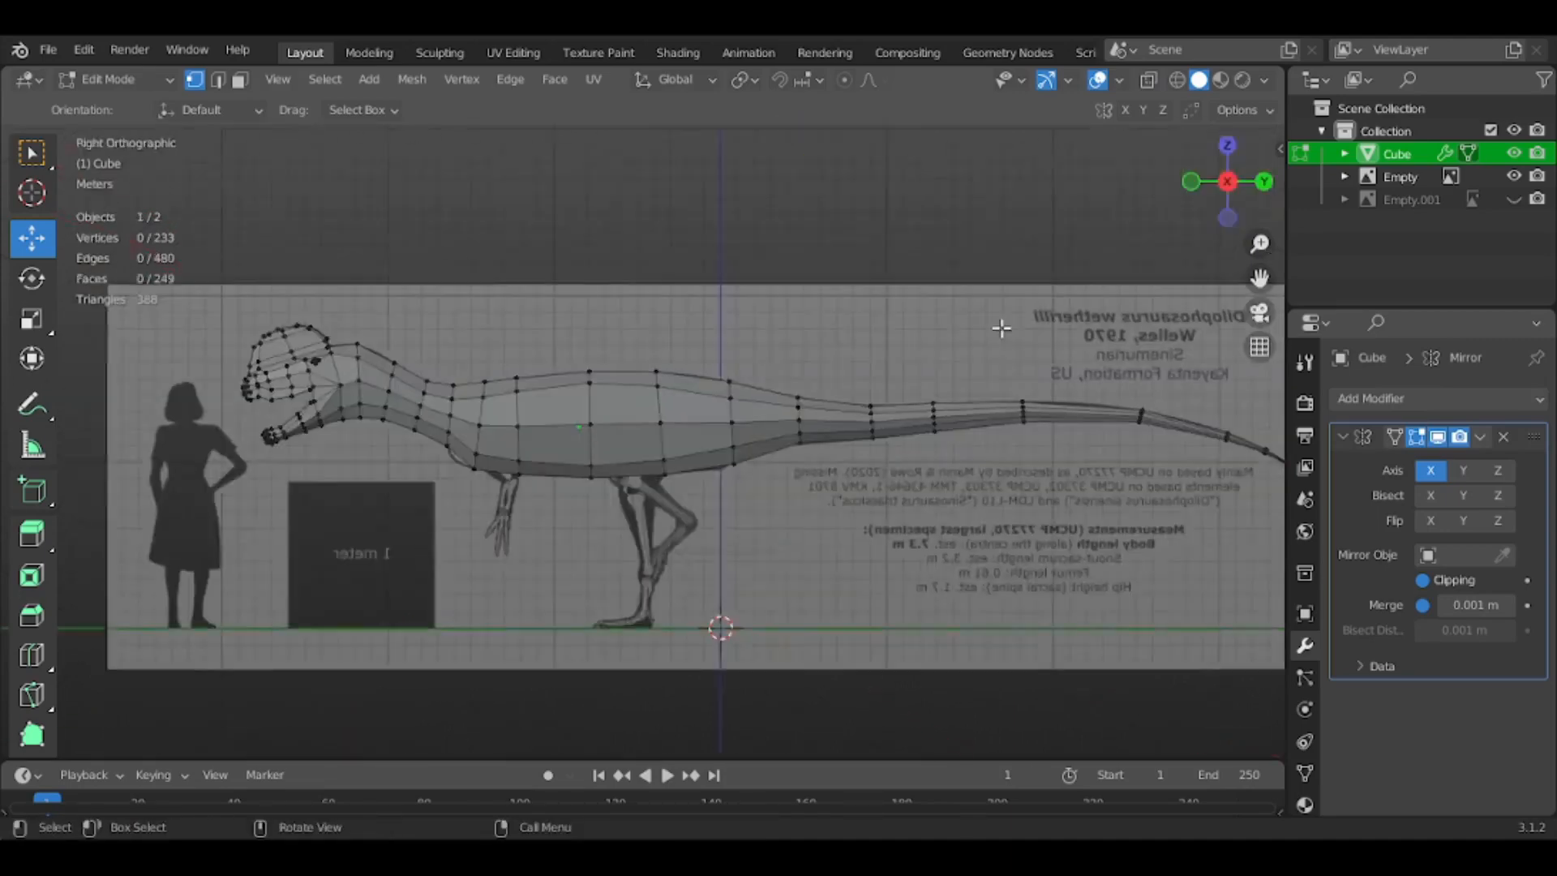
scroll(889, 493, "up", 5)
scroll(888, 493, "up", 1)
key("shift+z")
middle_click_drag(801, 528, 783, 536, "shift")
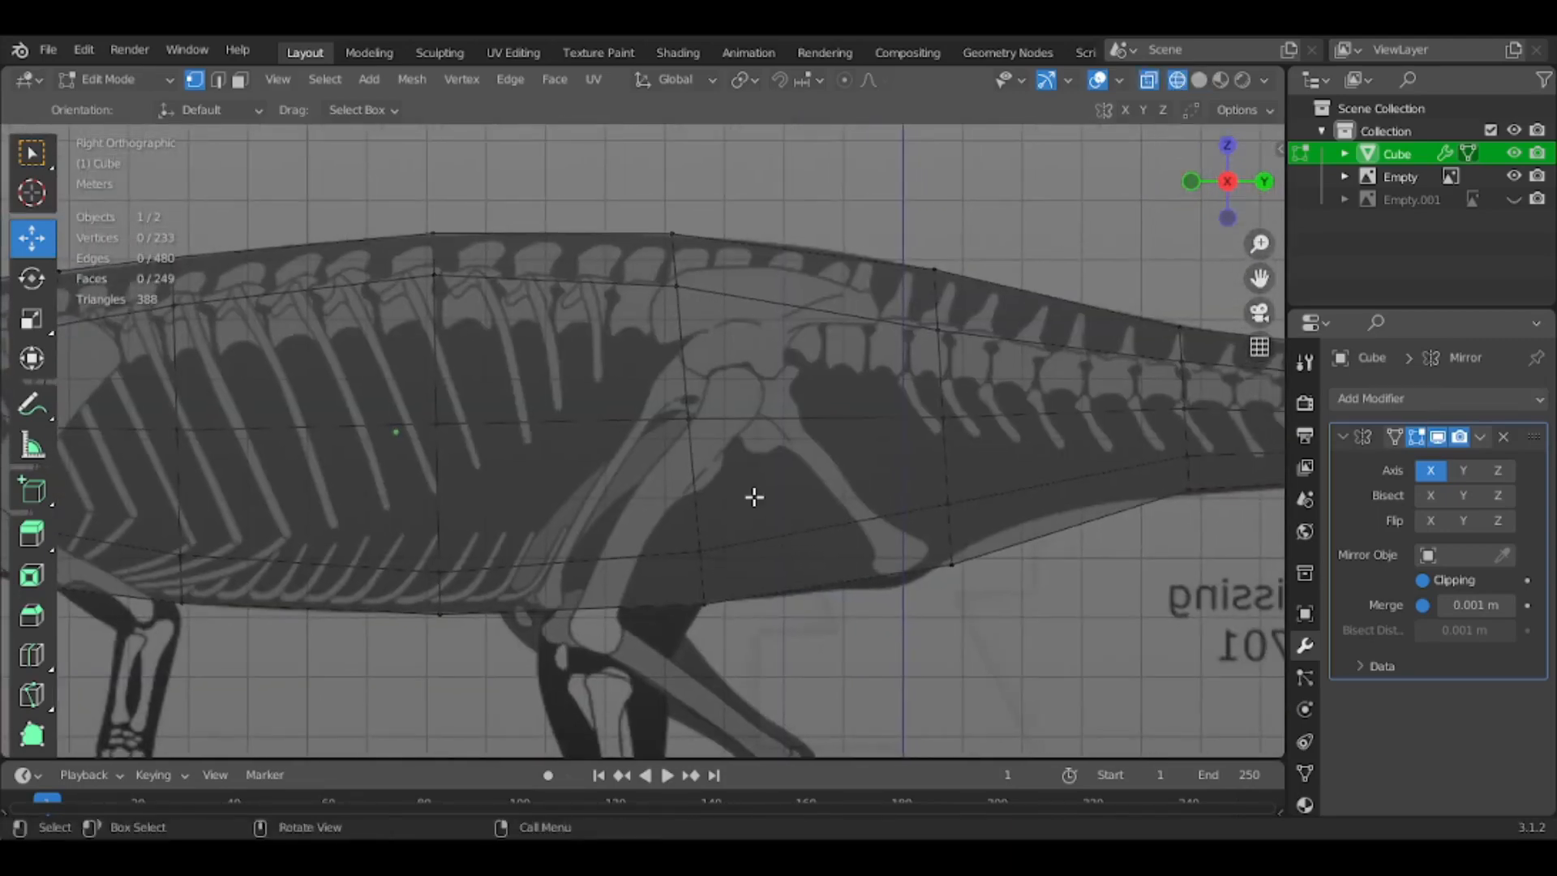
key("k")
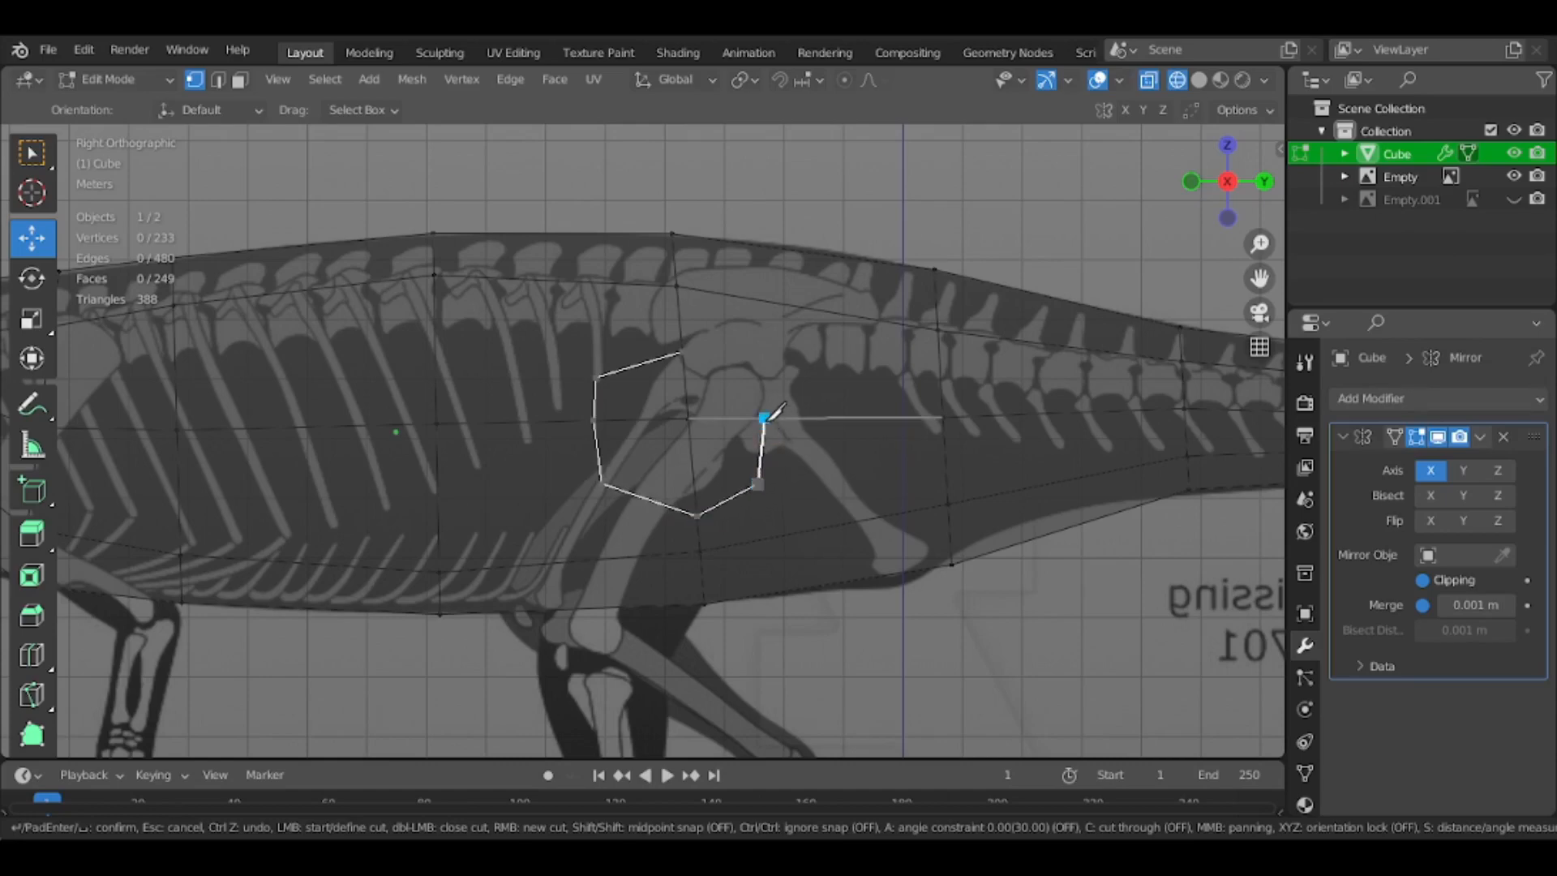
key("Return")
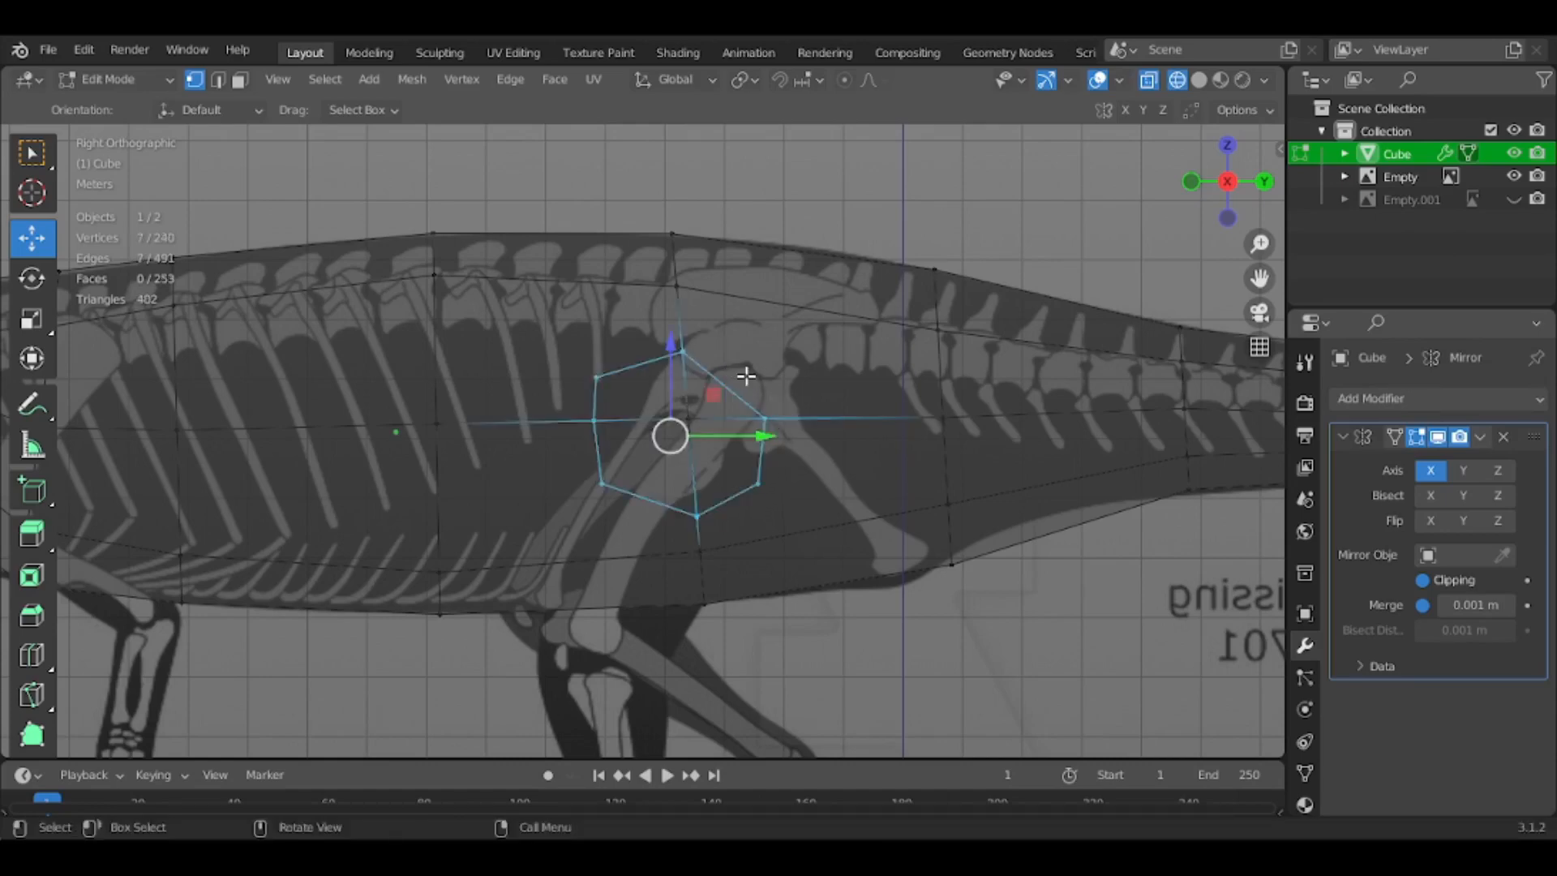
Shift the top and upper-front vertices of the hip outline to round its shape
left_click(682, 348)
key("g")
left_click(818, 368)
left_click(635, 374)
key("g")
left_click(657, 352)
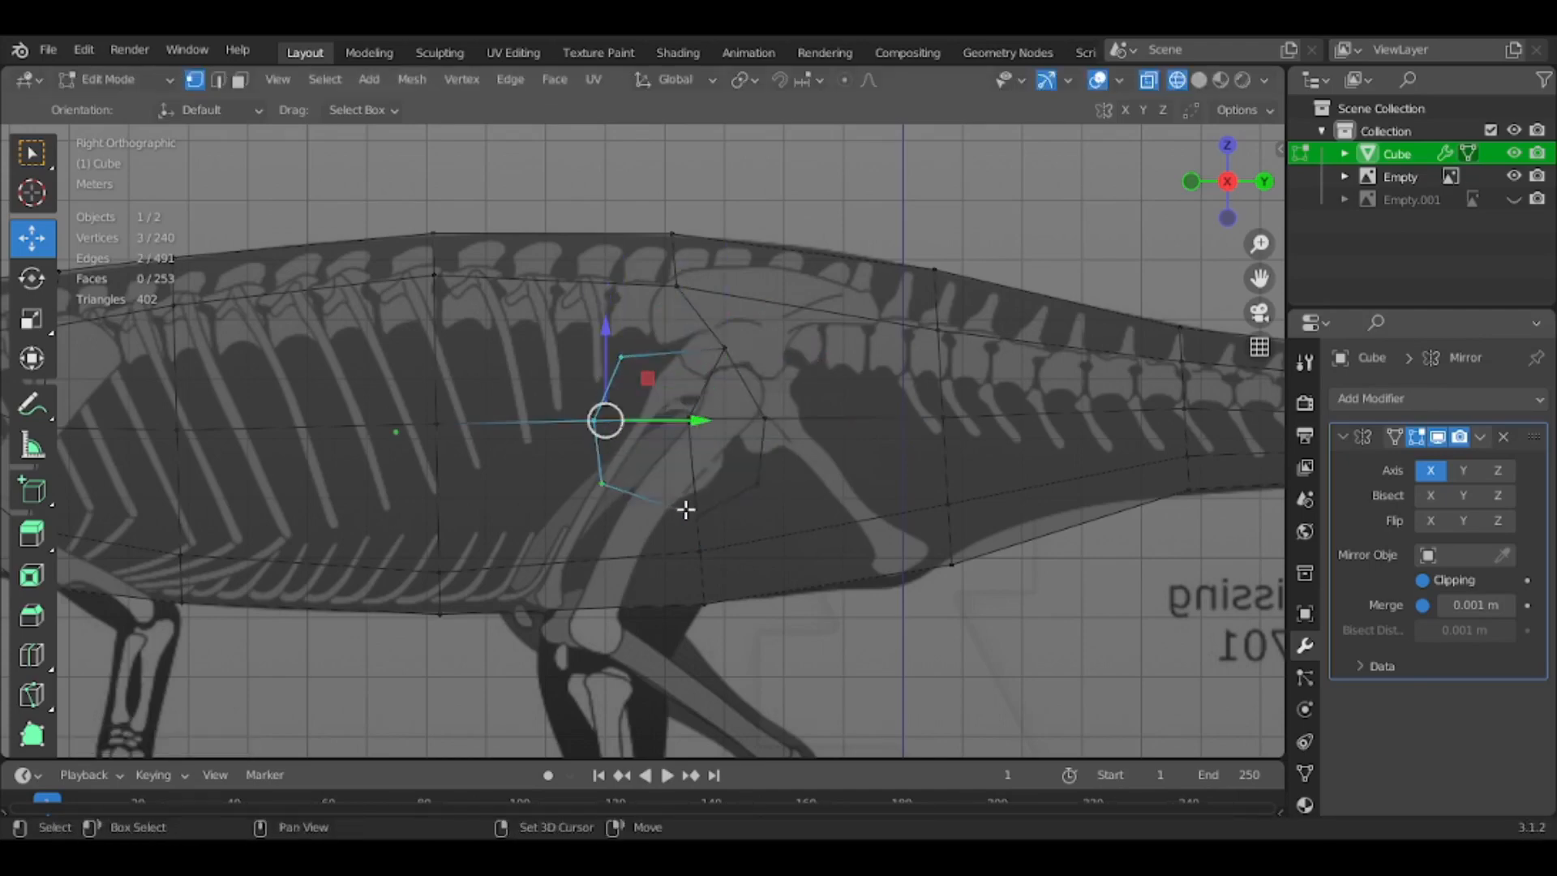
Select the whole hip outline with its inner vertex, scale it up slightly and move it higher over the hip in the right view
left_click(685, 419, "shift")
left_click(728, 356, "shift")
key("z")
left_click(799, 358)
scroll(709, 400, "down", 4)
mouse_move(709, 400)
middle_mouse_down()
mouse_move(914, 445)
mouse_move(1013, 342)
middle_mouse_up()
left_click(1256, 181)
key("alt+z")
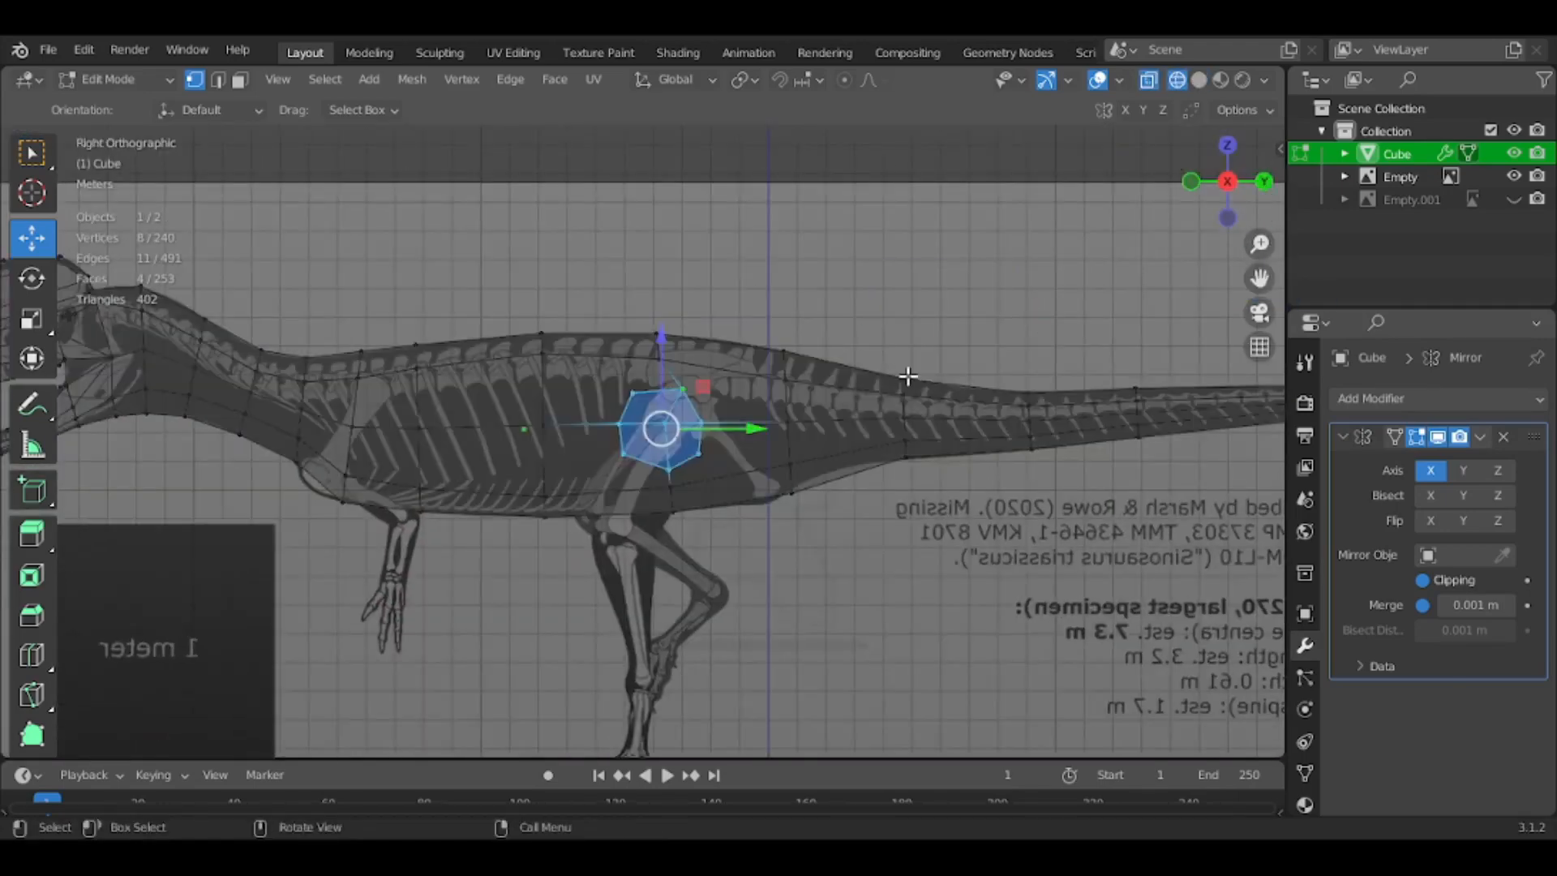
key("s")
left_click(957, 380)
key("g")
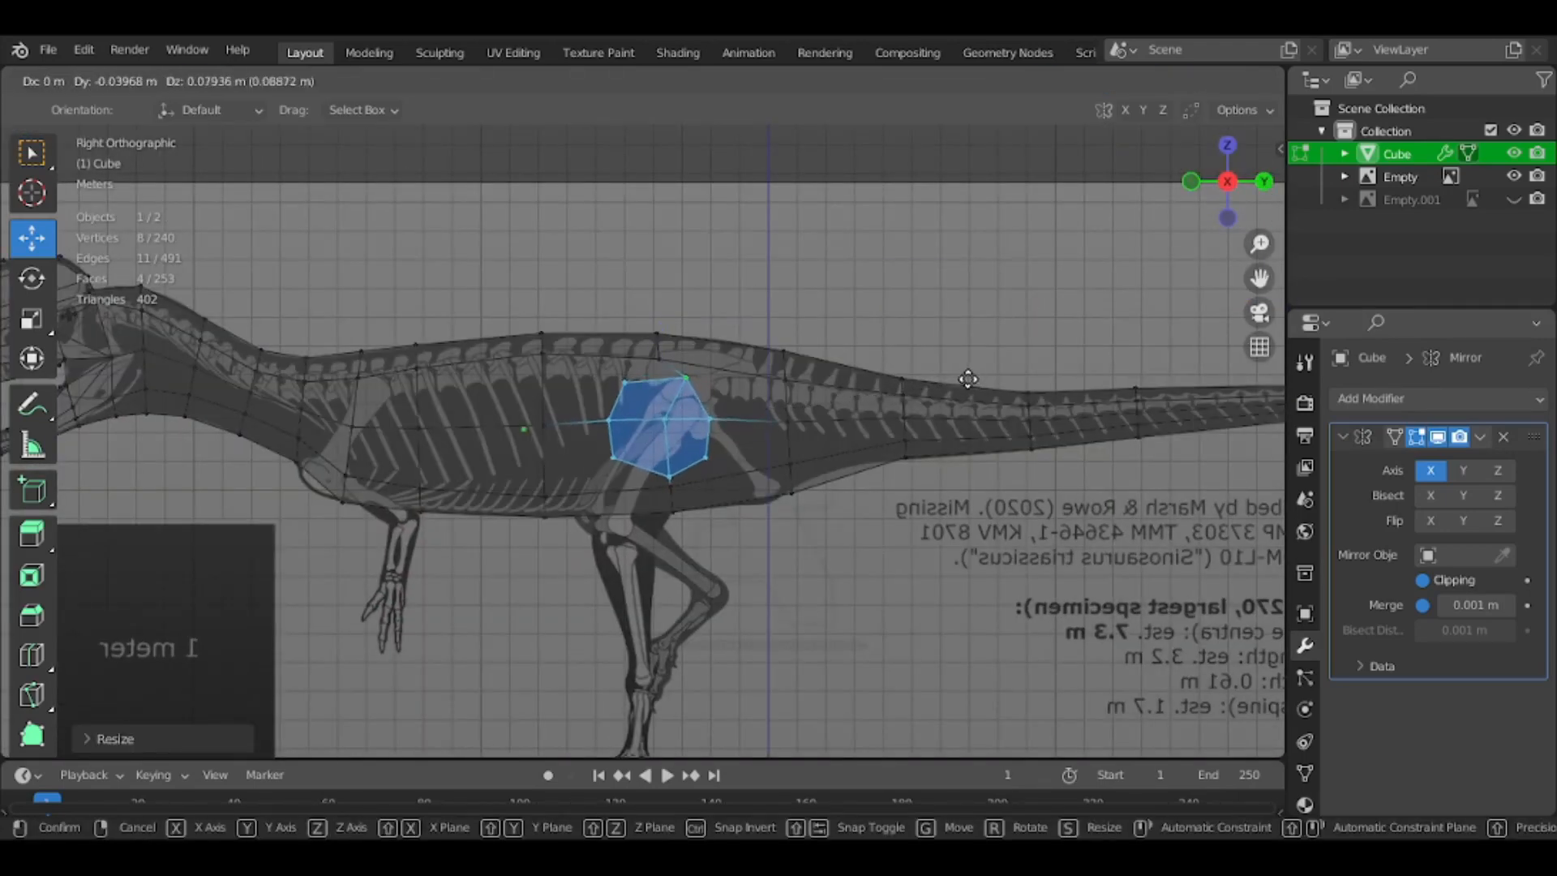
left_click(968, 378)
Delete the selected faces inside the hip outline to open a hole in the body for the leg
key("alt+z")
middle_click_drag(836, 463, 947, 484)
middle_click_drag(875, 433, 789, 424)
key("x")
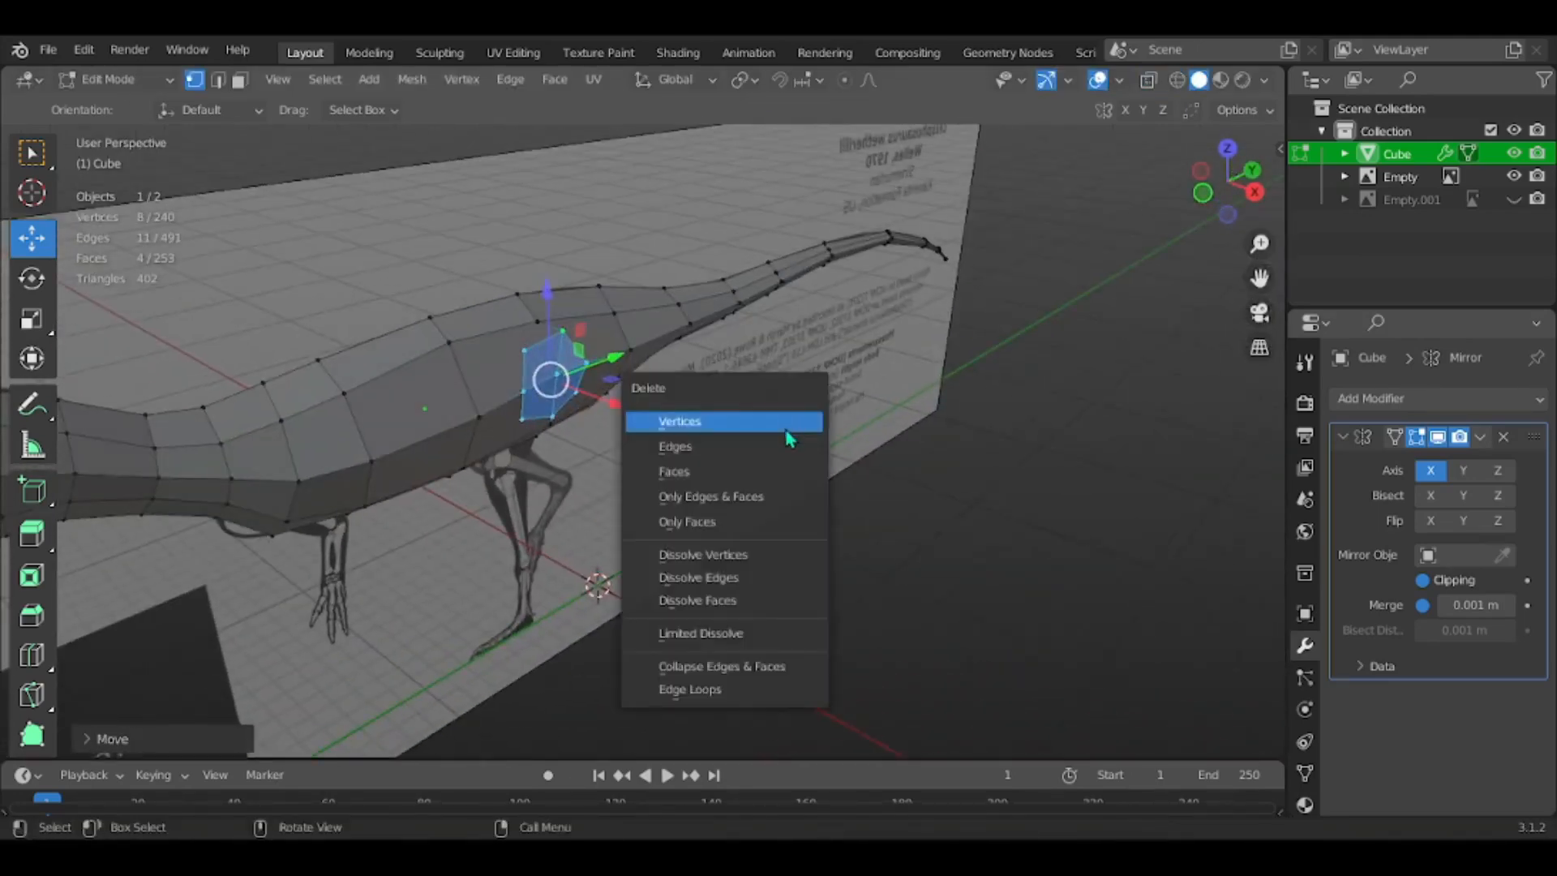
left_click(763, 474)
middle_click_drag(973, 455, 1124, 250)
Reposition individual rim vertices of the hip hole to even out its shape in the side view
key("Tab")
left_click(1233, 196)
key("Tab")
scroll(961, 282, "up", 5)
left_click_drag(751, 313, 855, 372)
left_click_drag(567, 324, 561, 344)
left_click_drag(834, 412, 831, 386)
scroll(754, 476, "down", 4)
key("Tab")
key("Tab")
middle_click_drag(728, 492, 949, 533)
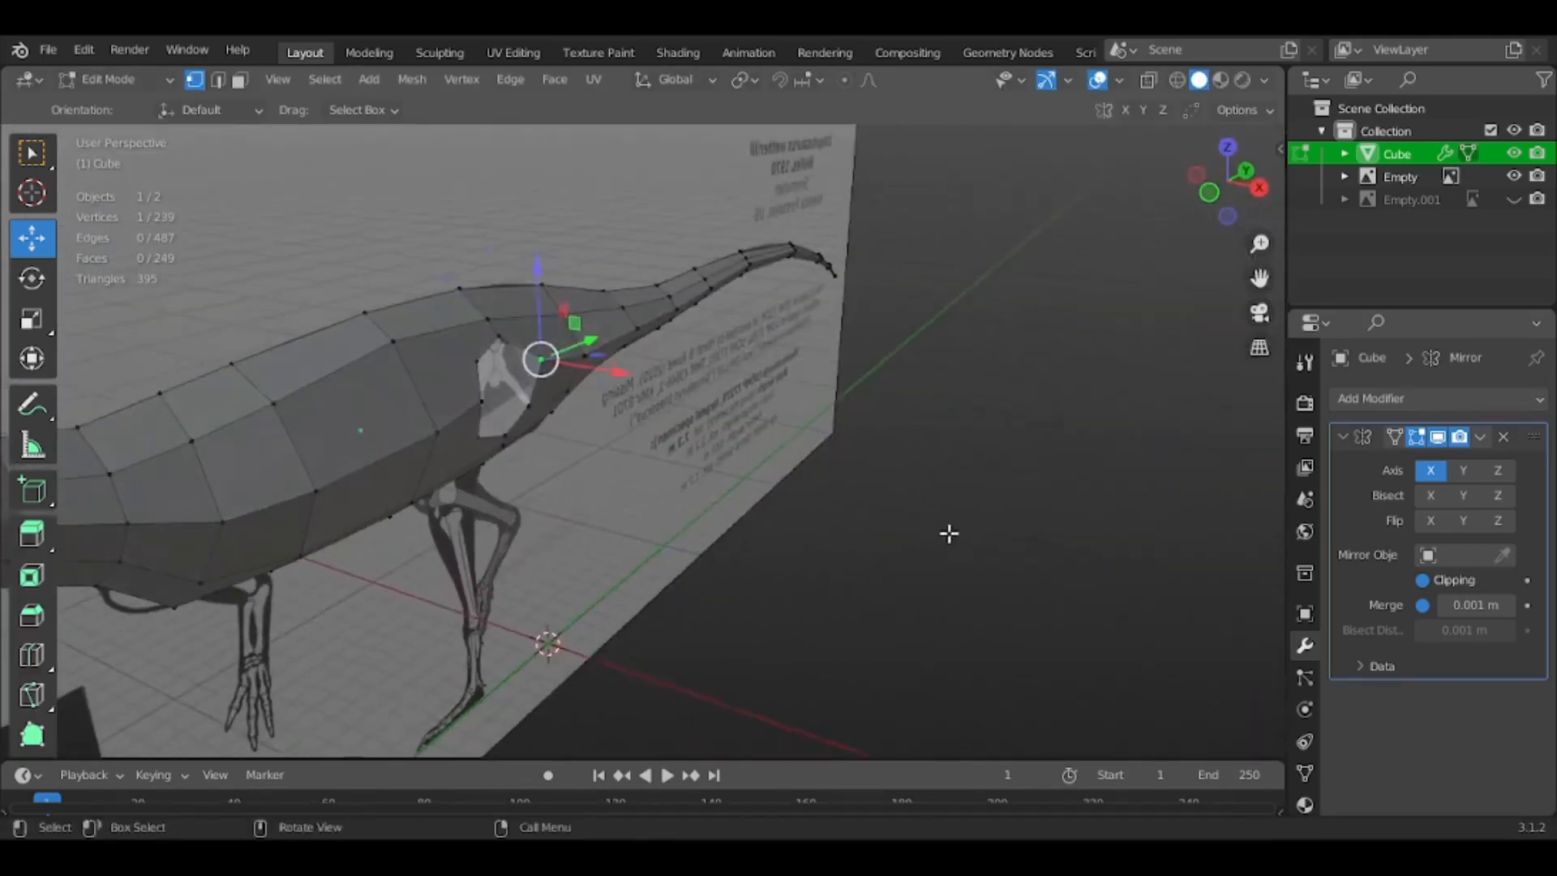
Reveal the hidden leg and move it along X closer to the hip hole
key("alt+h")
middle_click_drag(811, 454, 825, 503)
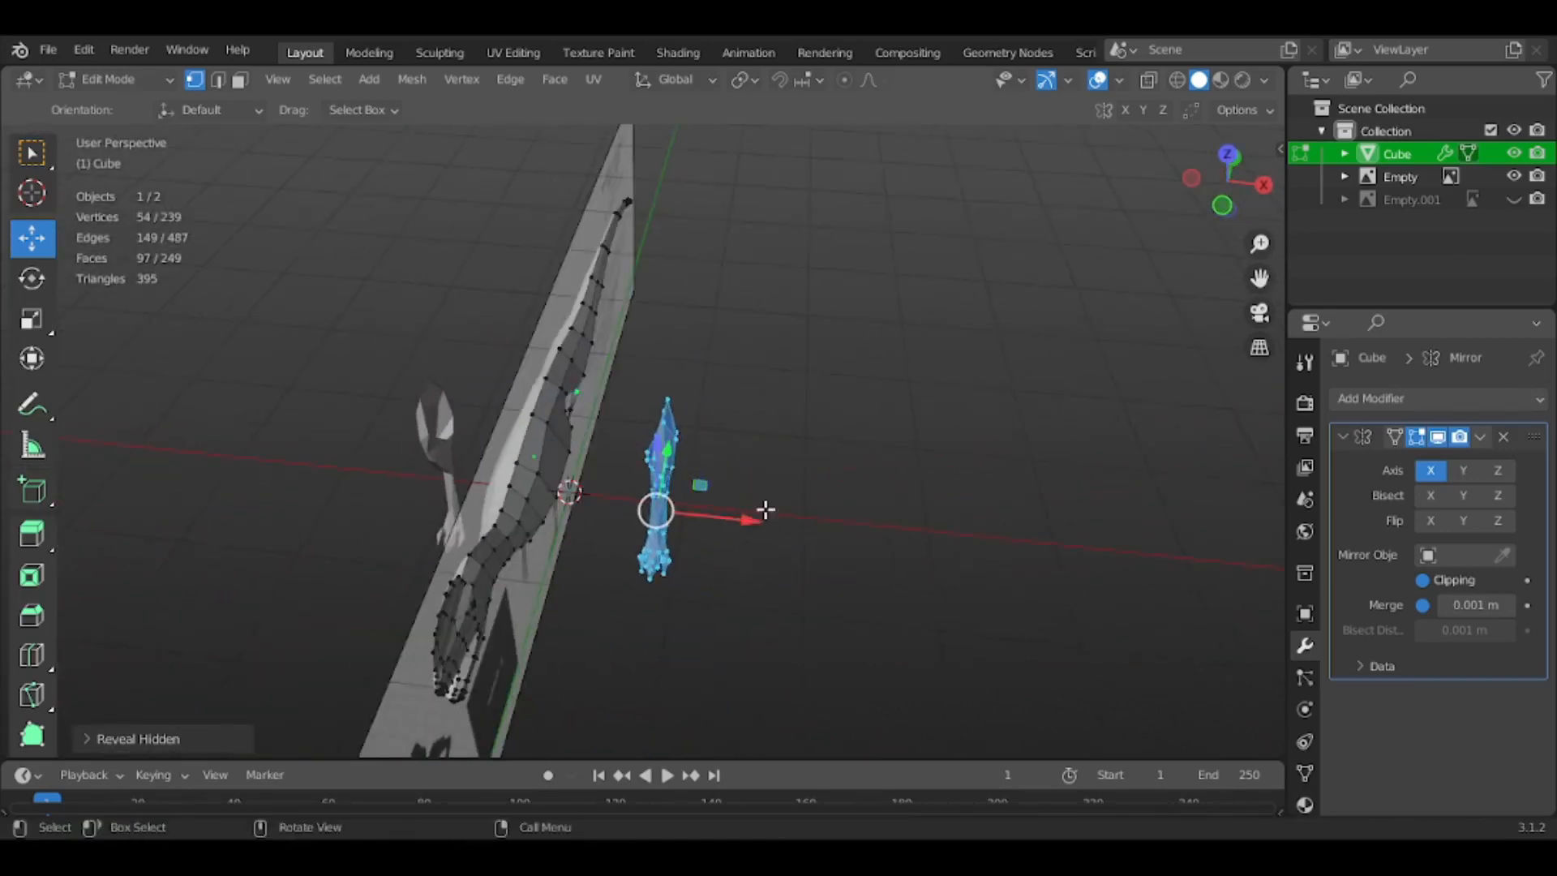
scroll(637, 446, "up", 3)
left_click_drag(763, 589, 665, 591)
middle_click_drag(840, 573, 886, 567)
scroll(933, 558, "up", 6)
middle_click_drag(985, 550, 1073, 529)
left_click(855, 522)
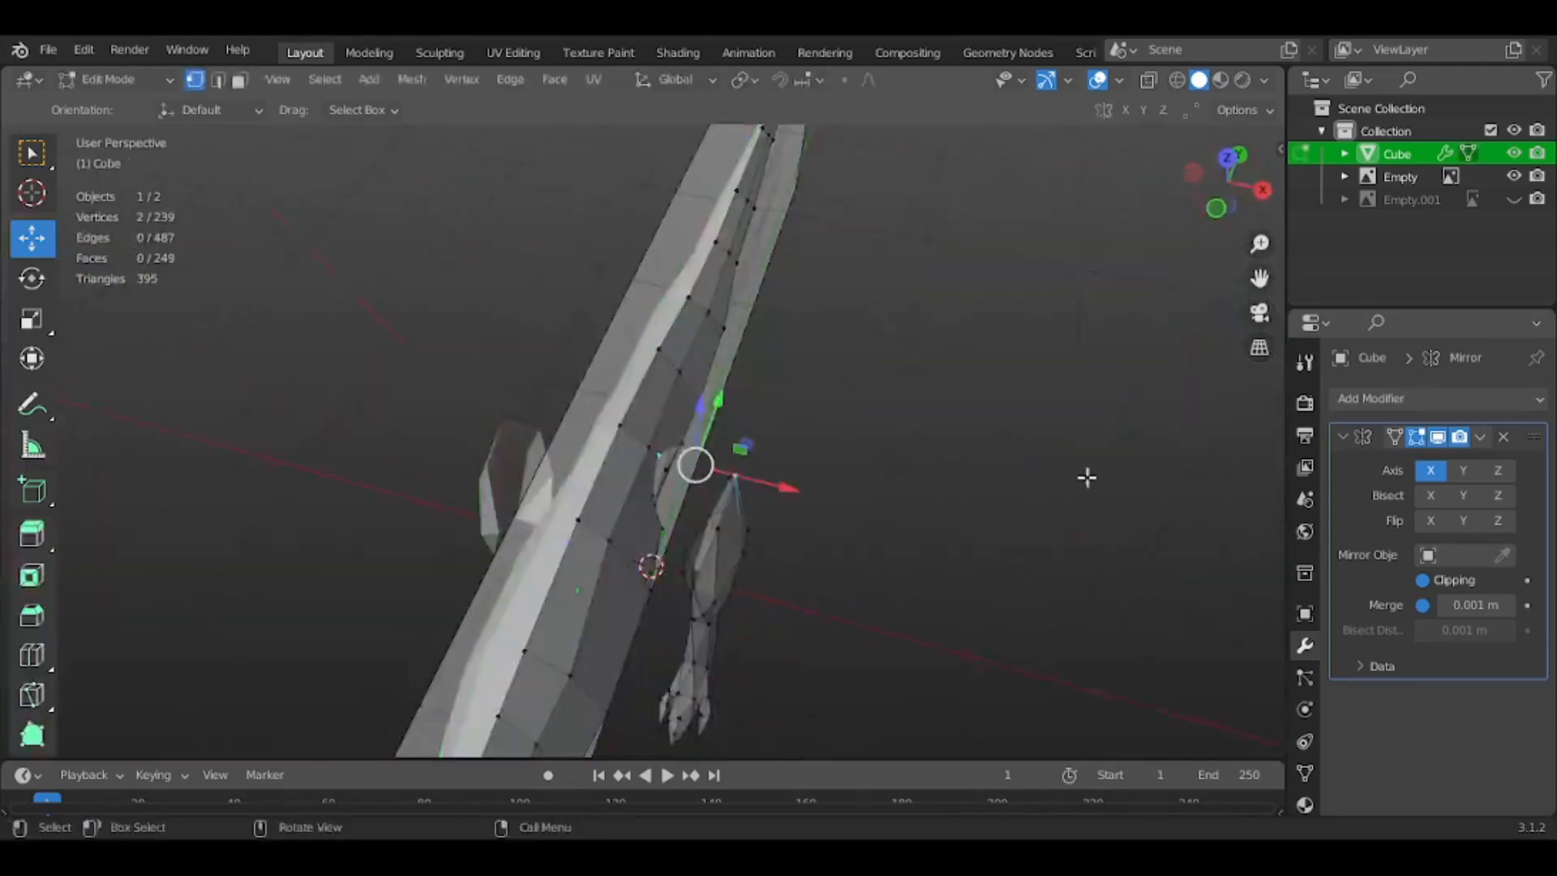
Select all the leg's vertices in top wireframe view, scale them down slightly and align them with the reference hind leg from the right
left_click(1226, 156)
key("shift+z")
key("b")
left_click_drag(892, 744, 697, 341)
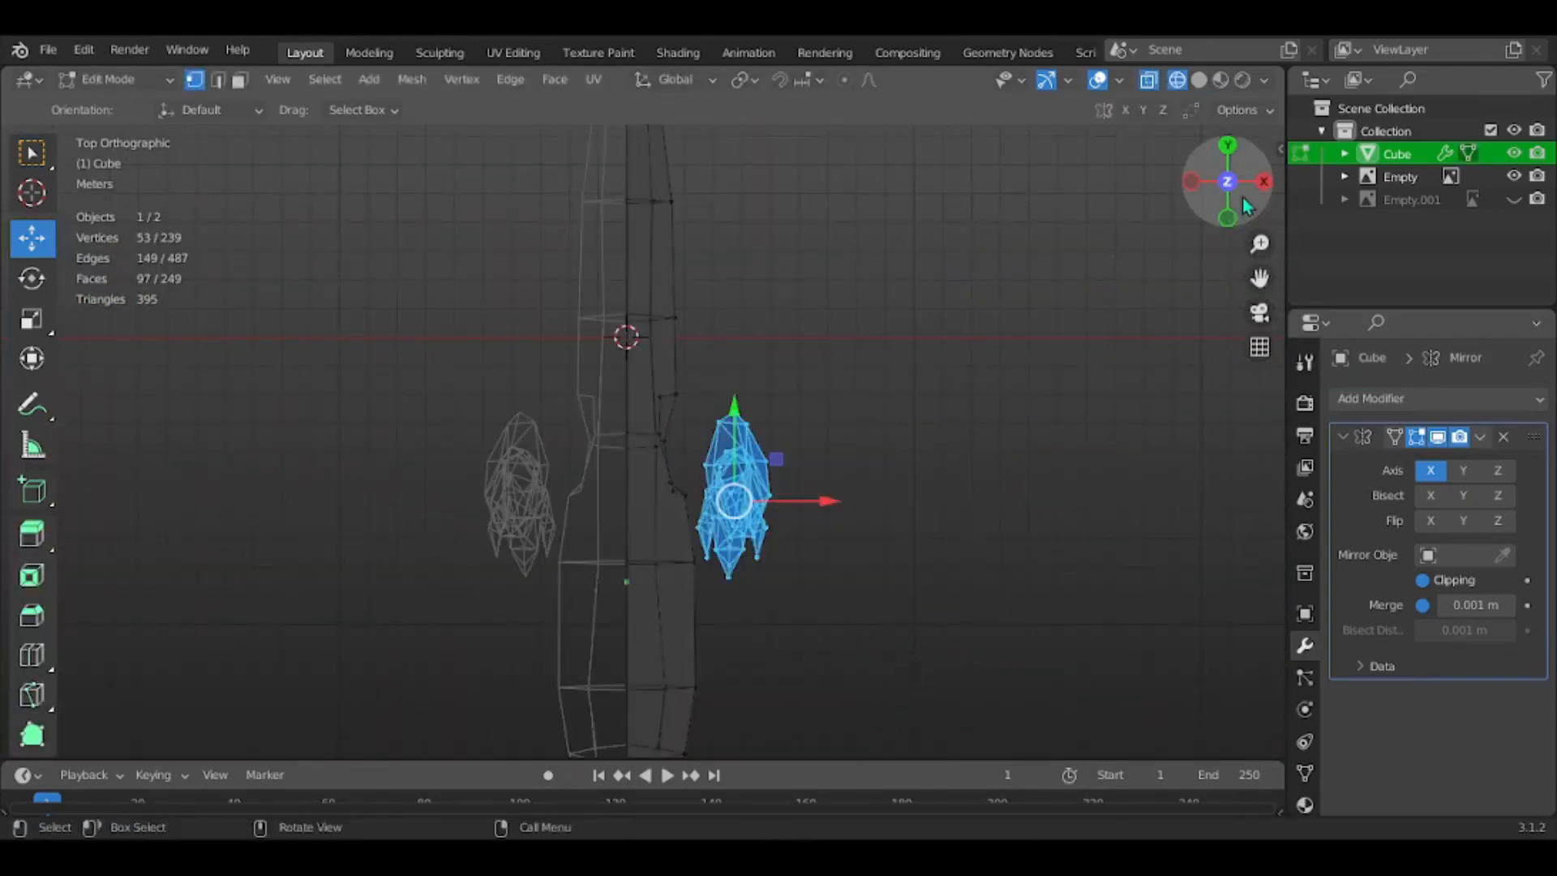
left_click(1264, 181)
scroll(1107, 332, "down", 3)
key("s")
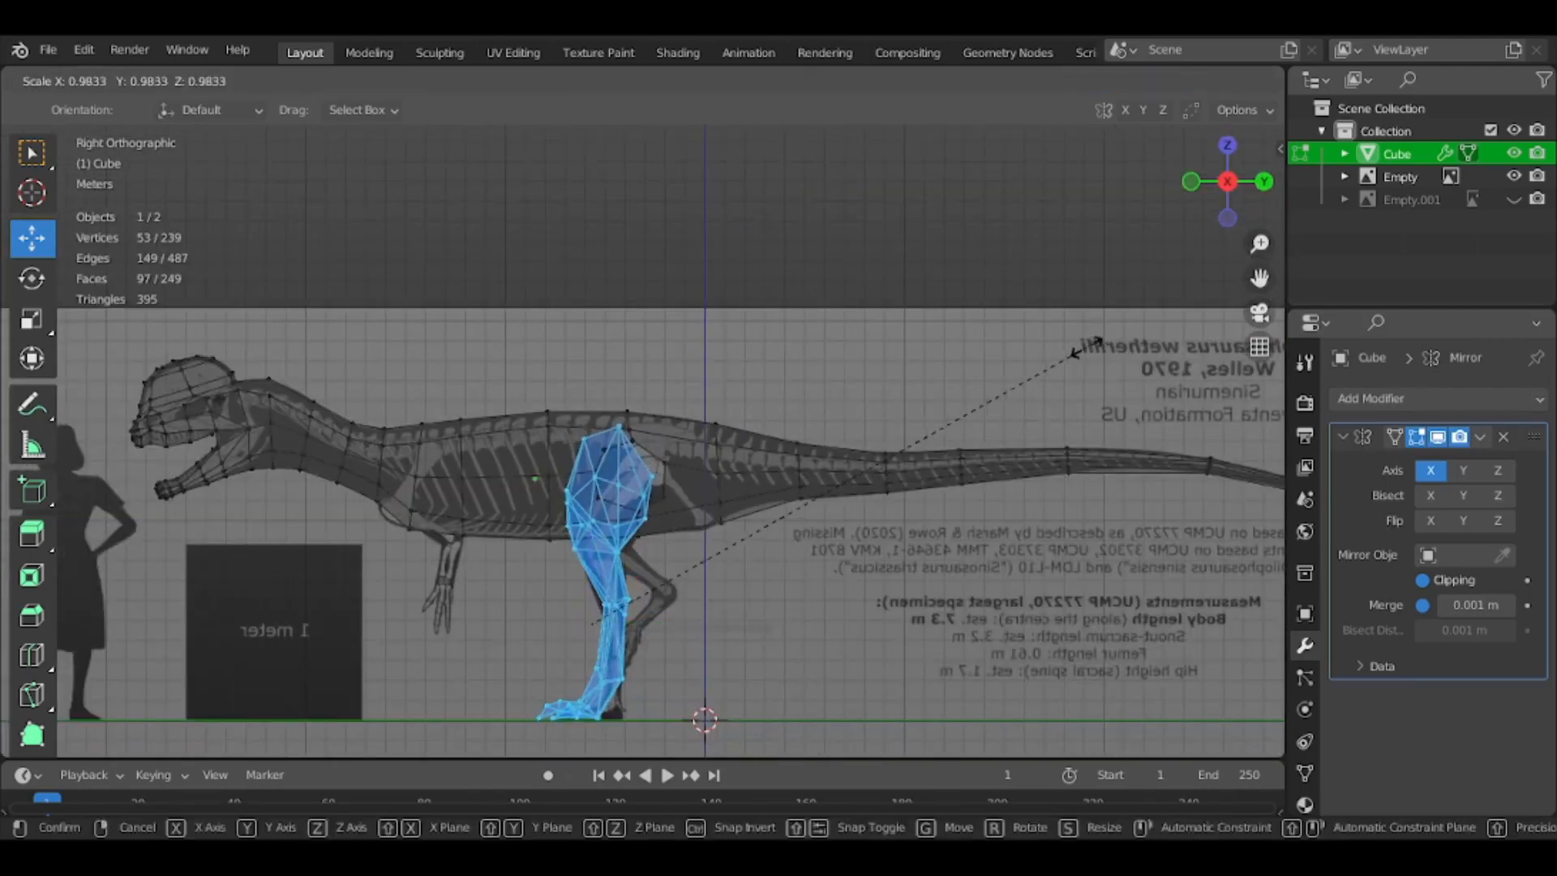
left_click(1063, 361)
key("g")
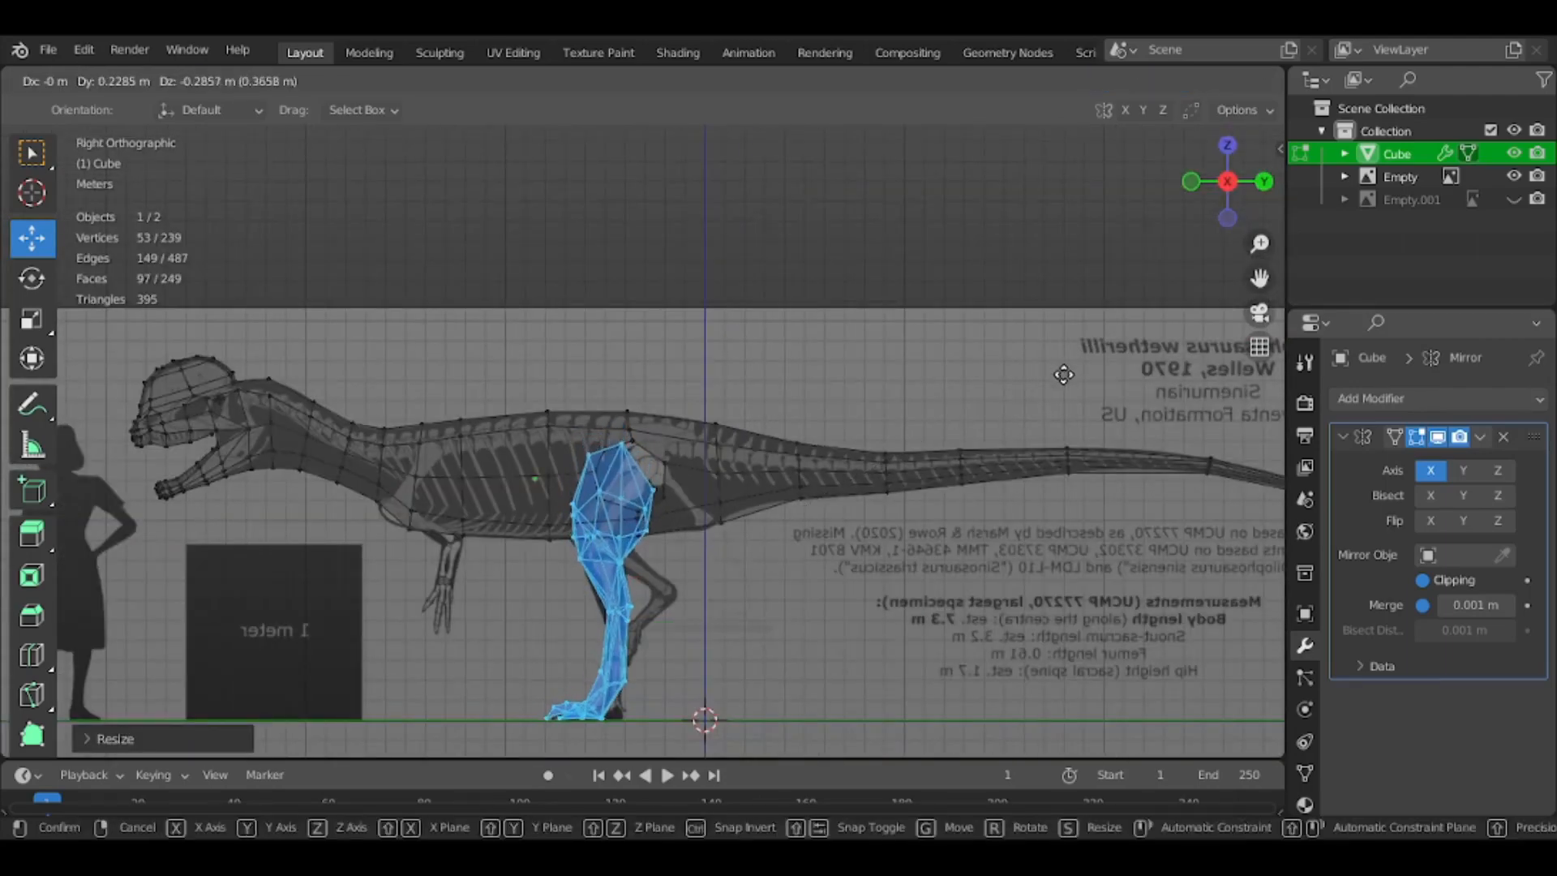
left_click(1063, 375)
left_click_drag(694, 631, 706, 630)
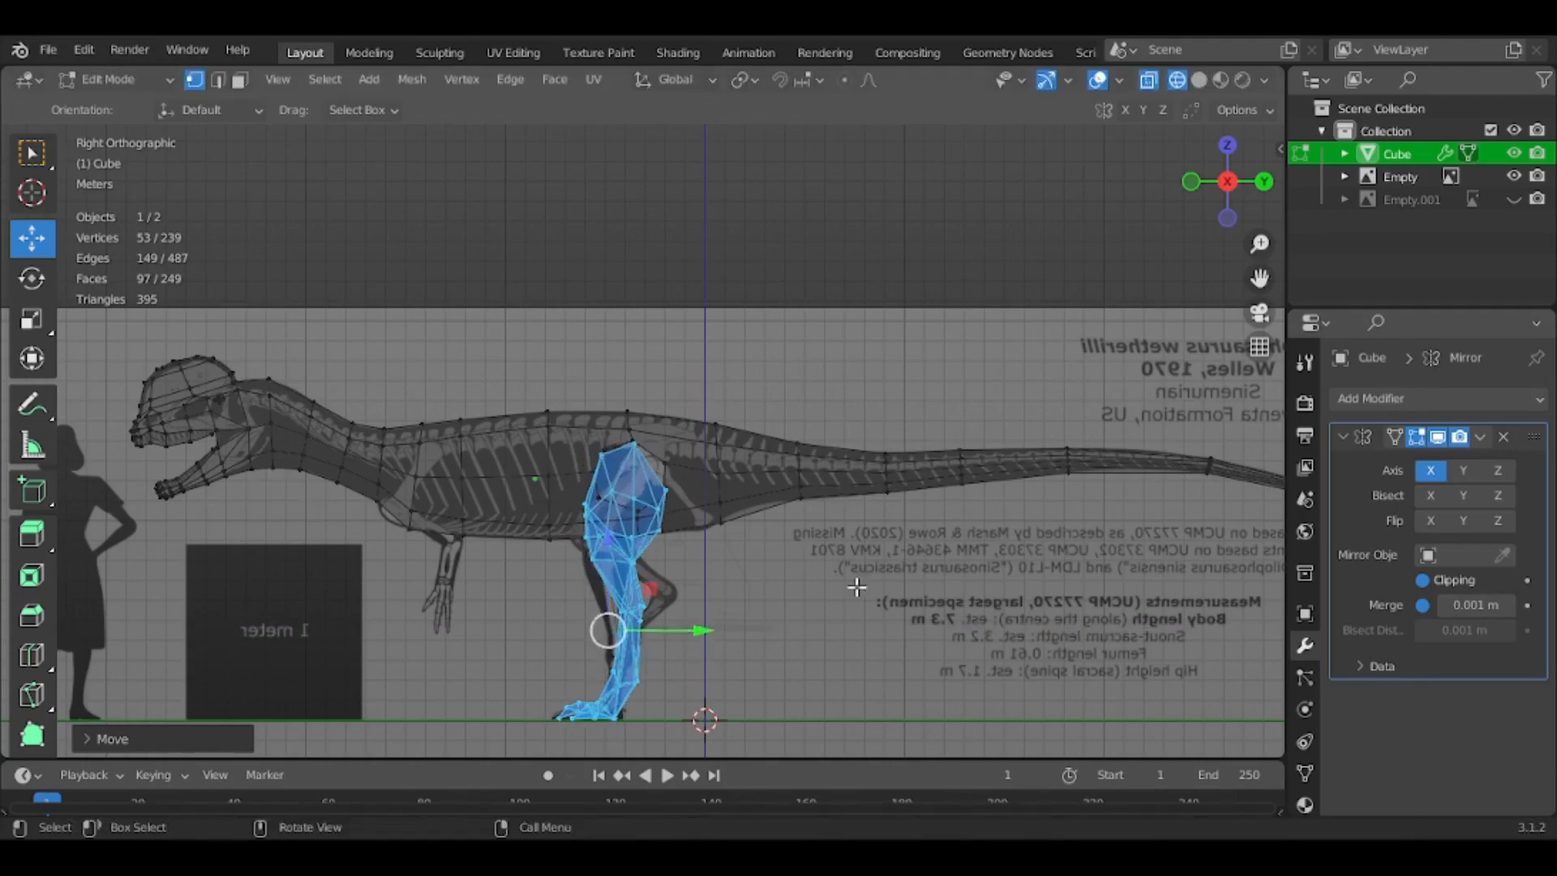
left_click(855, 584)
Return to solid shading and merge the first vertex of the leg's upper rim onto the hip hole's topmost vertex
middle_click_drag(856, 584, 991, 605)
key("shift+z")
mouse_move(774, 527)
middle_mouse_down()
mouse_move(897, 549)
mouse_move(800, 576)
mouse_move(599, 557)
middle_mouse_up()
left_click(763, 594)
middle_click_drag(727, 562, 565, 473)
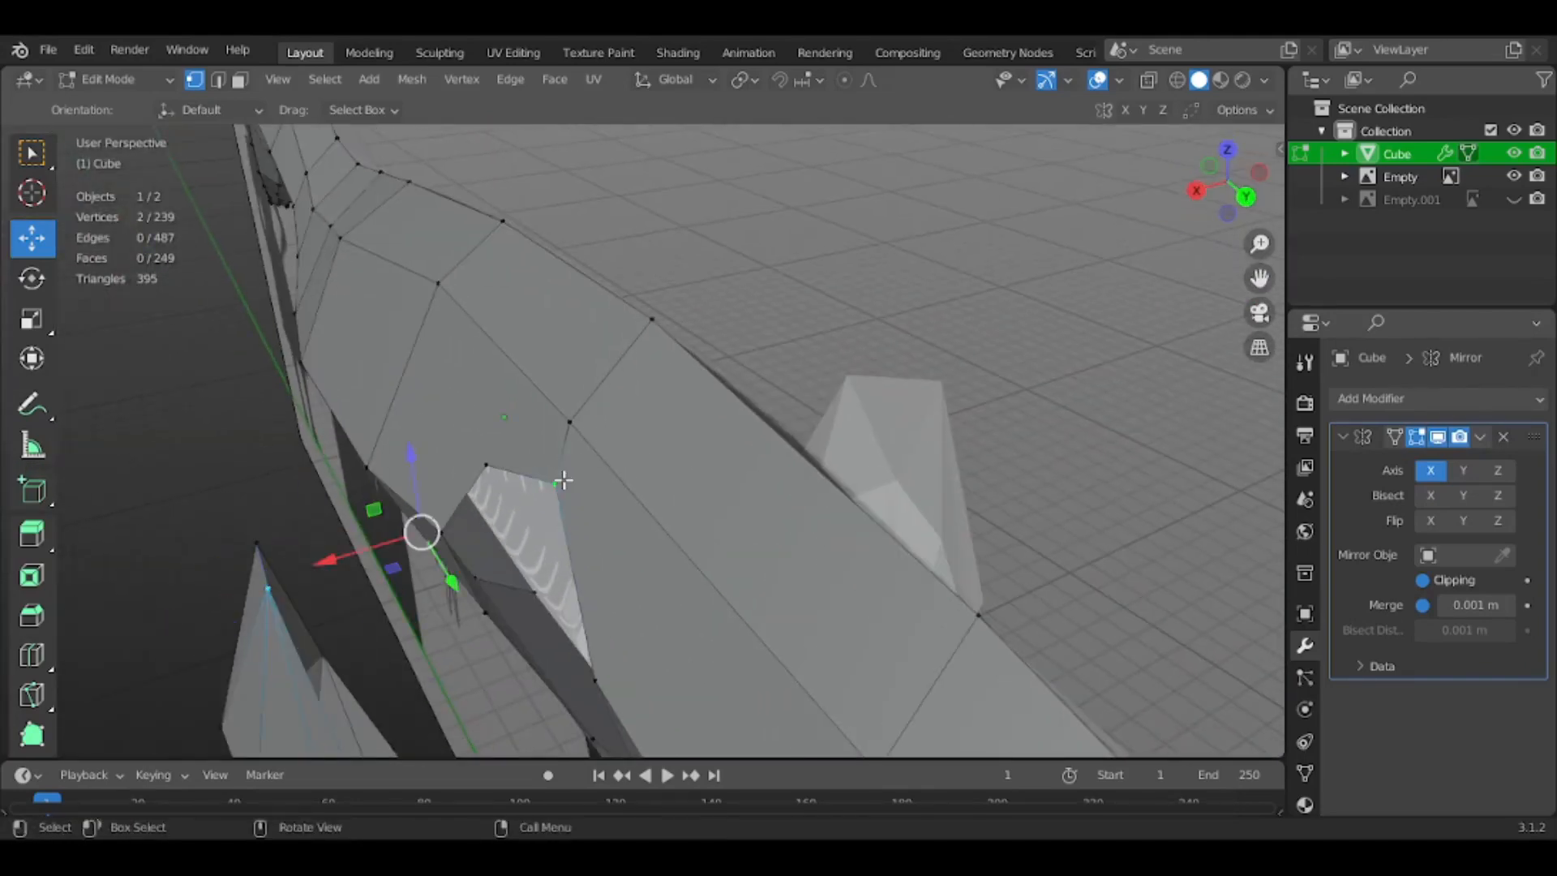
key("m")
left_click(529, 599)
Merge two more vertices of the leg's rim onto the vertices along the hip hole's front edge, using At Last
middle_click_drag(528, 581, 818, 467)
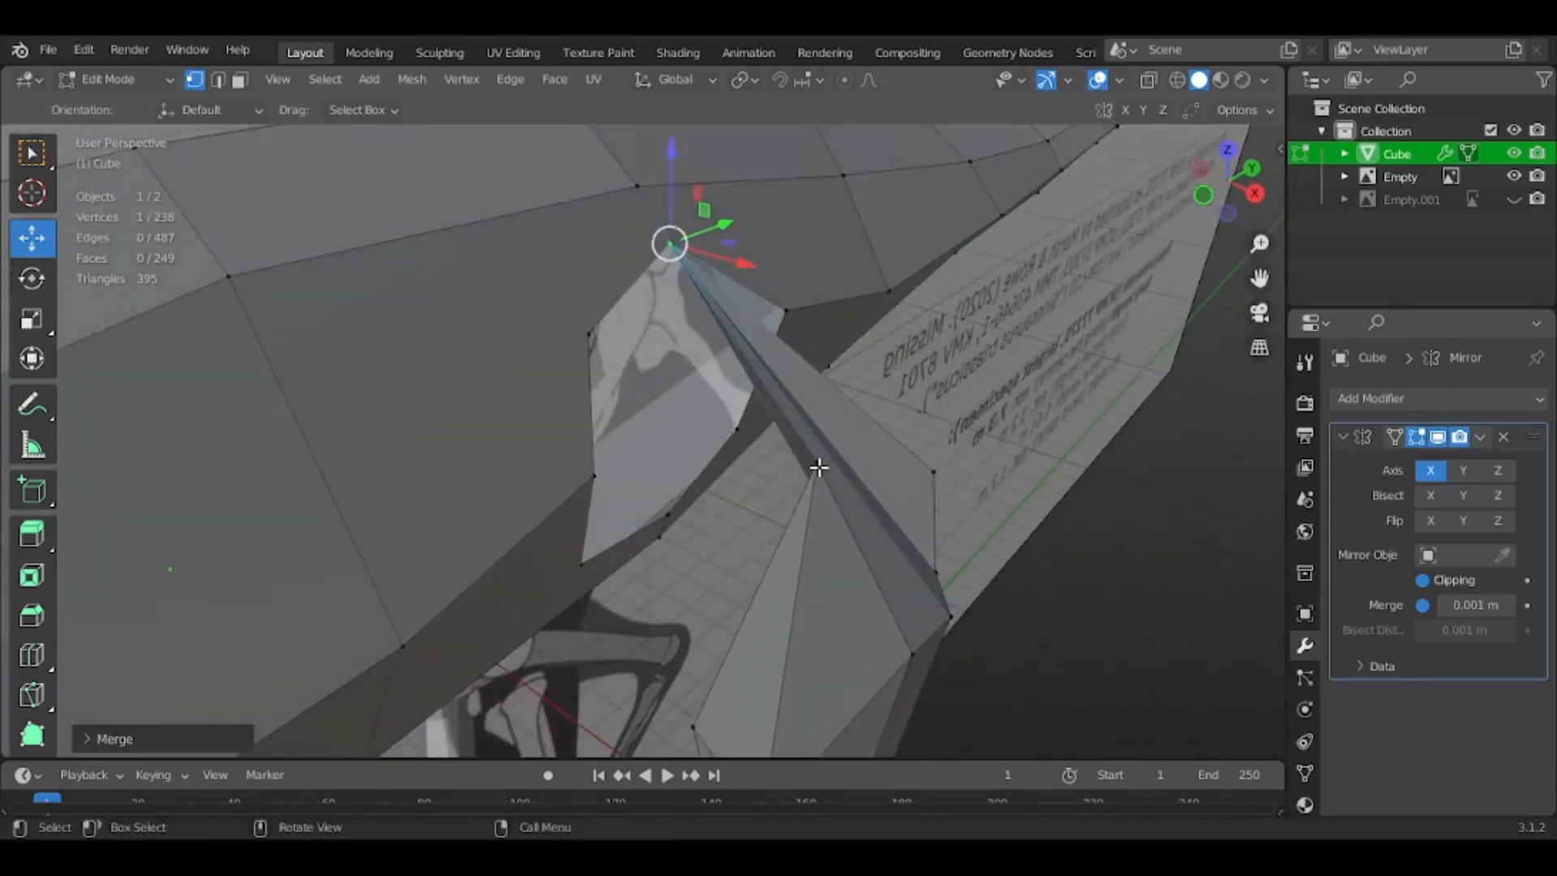
left_click(819, 467)
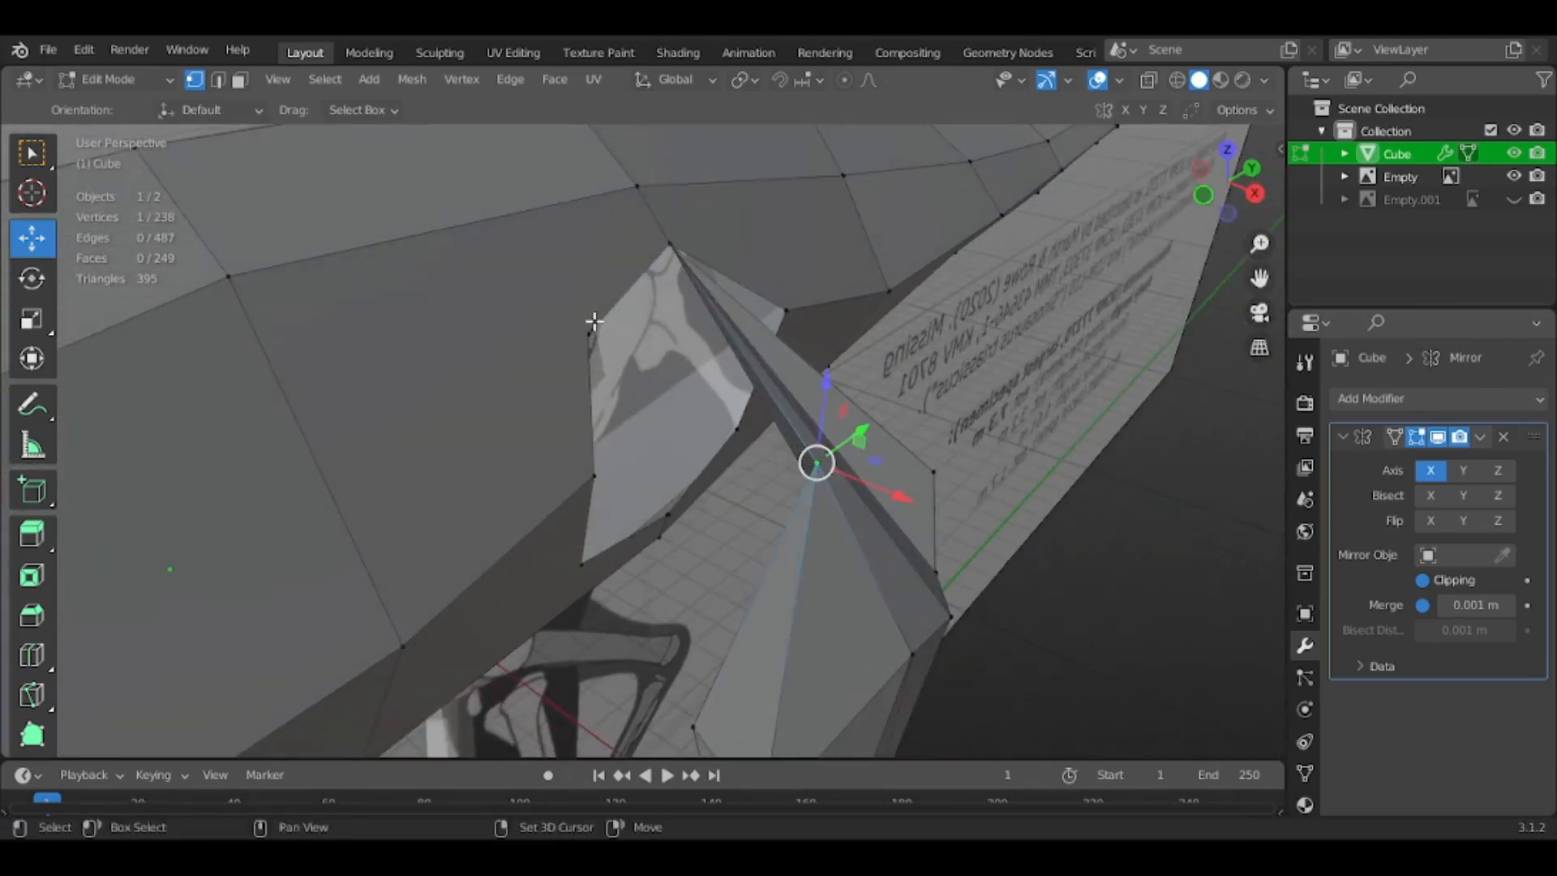
key("m")
left_click(586, 361)
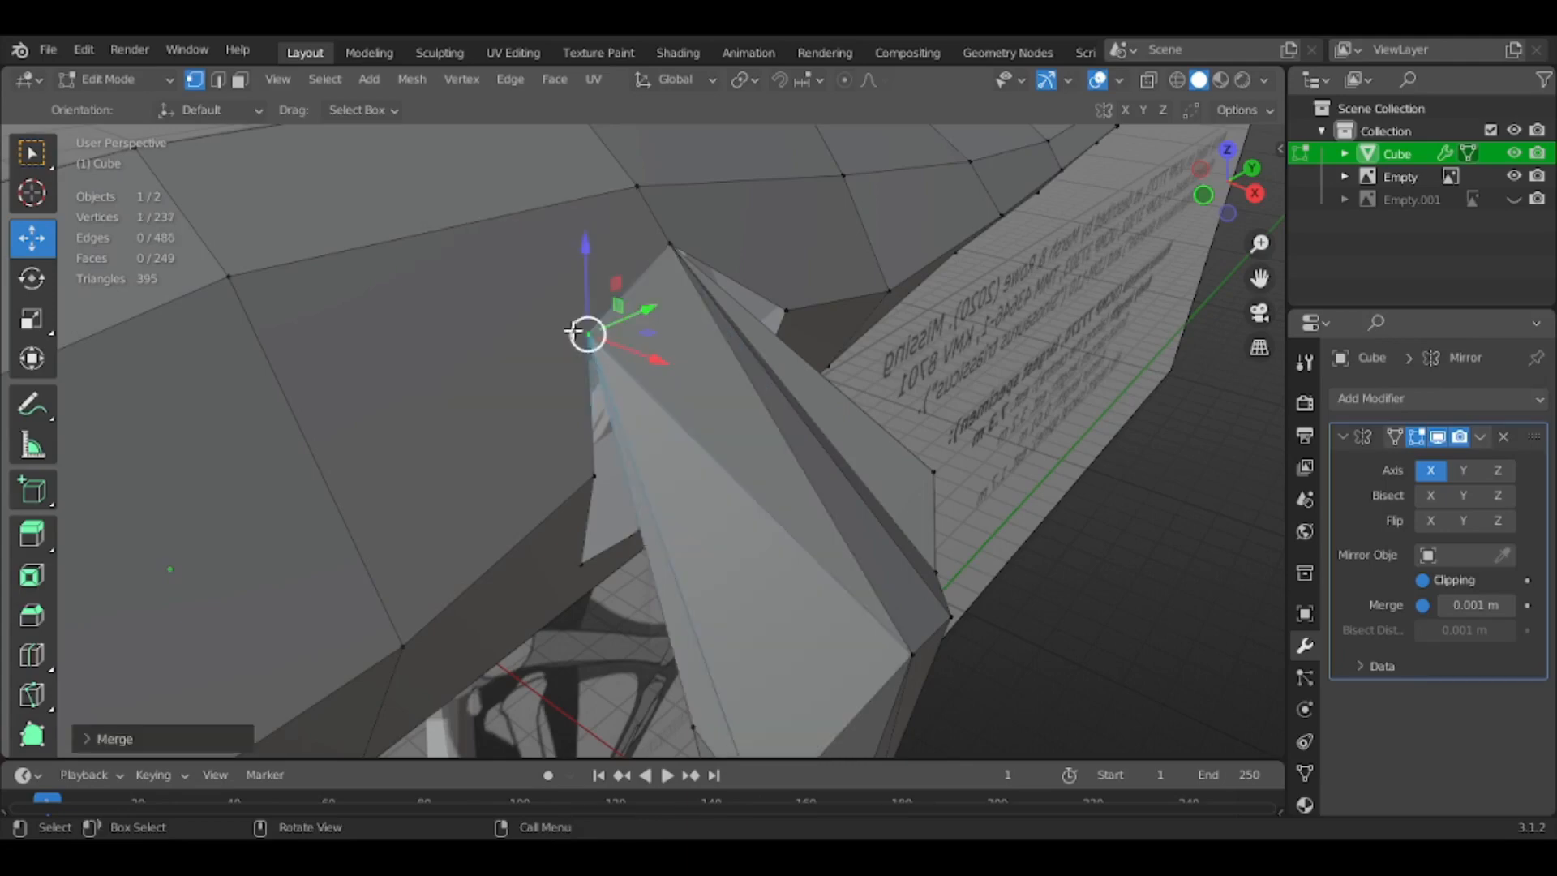
middle_click_drag(626, 448, 704, 565)
key("m")
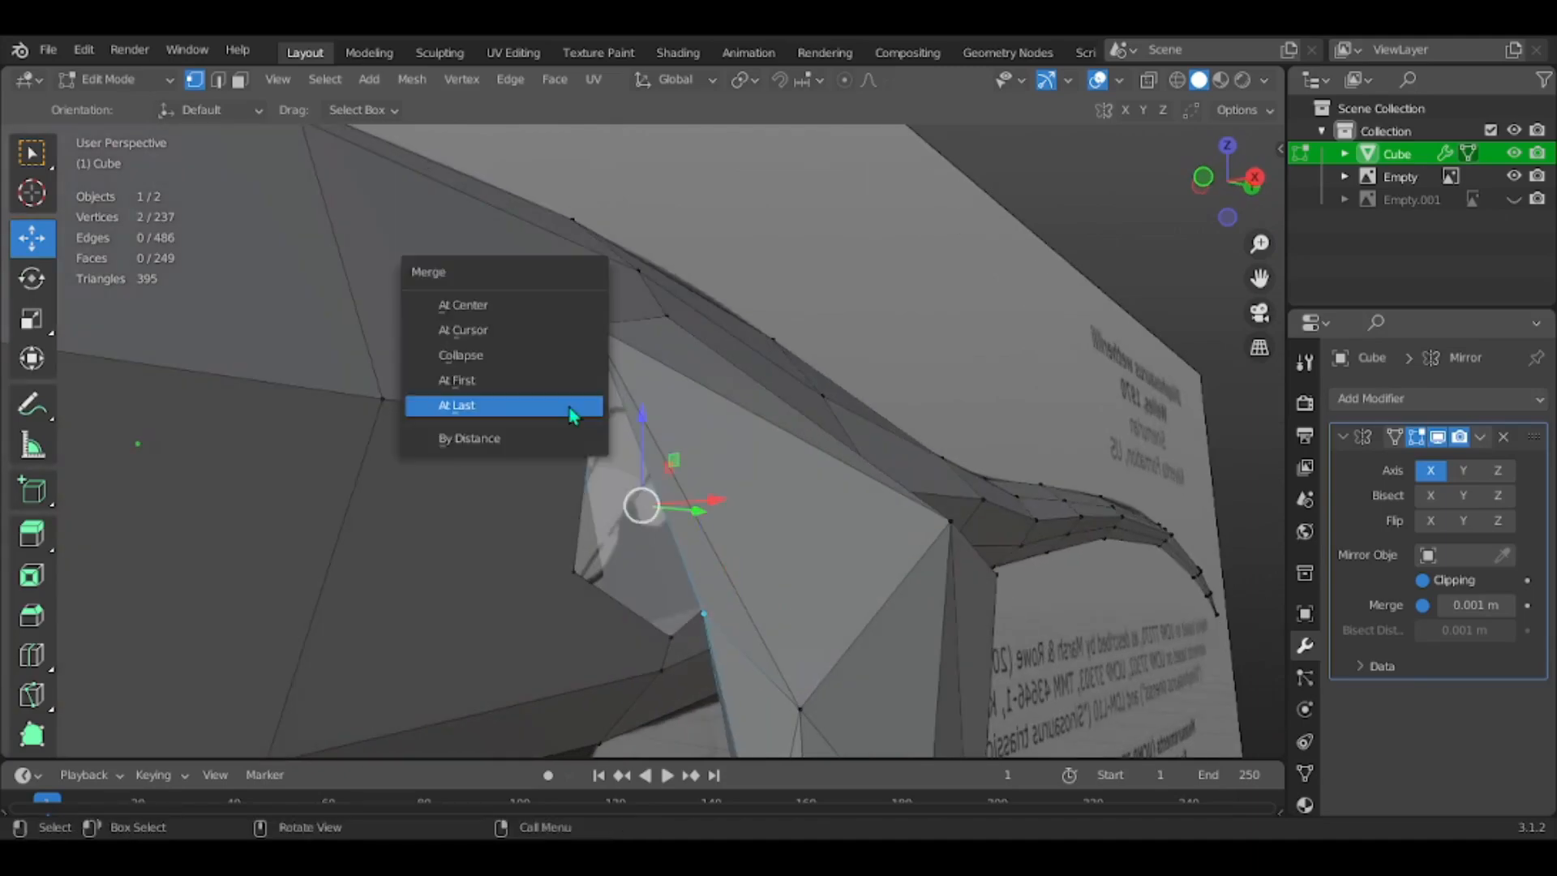
left_click(574, 410)
Merge two vertices on the leg's inner side onto the hip hole's remaining rim vertices, working from below and behind
middle_click_drag(654, 486, 791, 396)
middle_click_drag(794, 731, 651, 595)
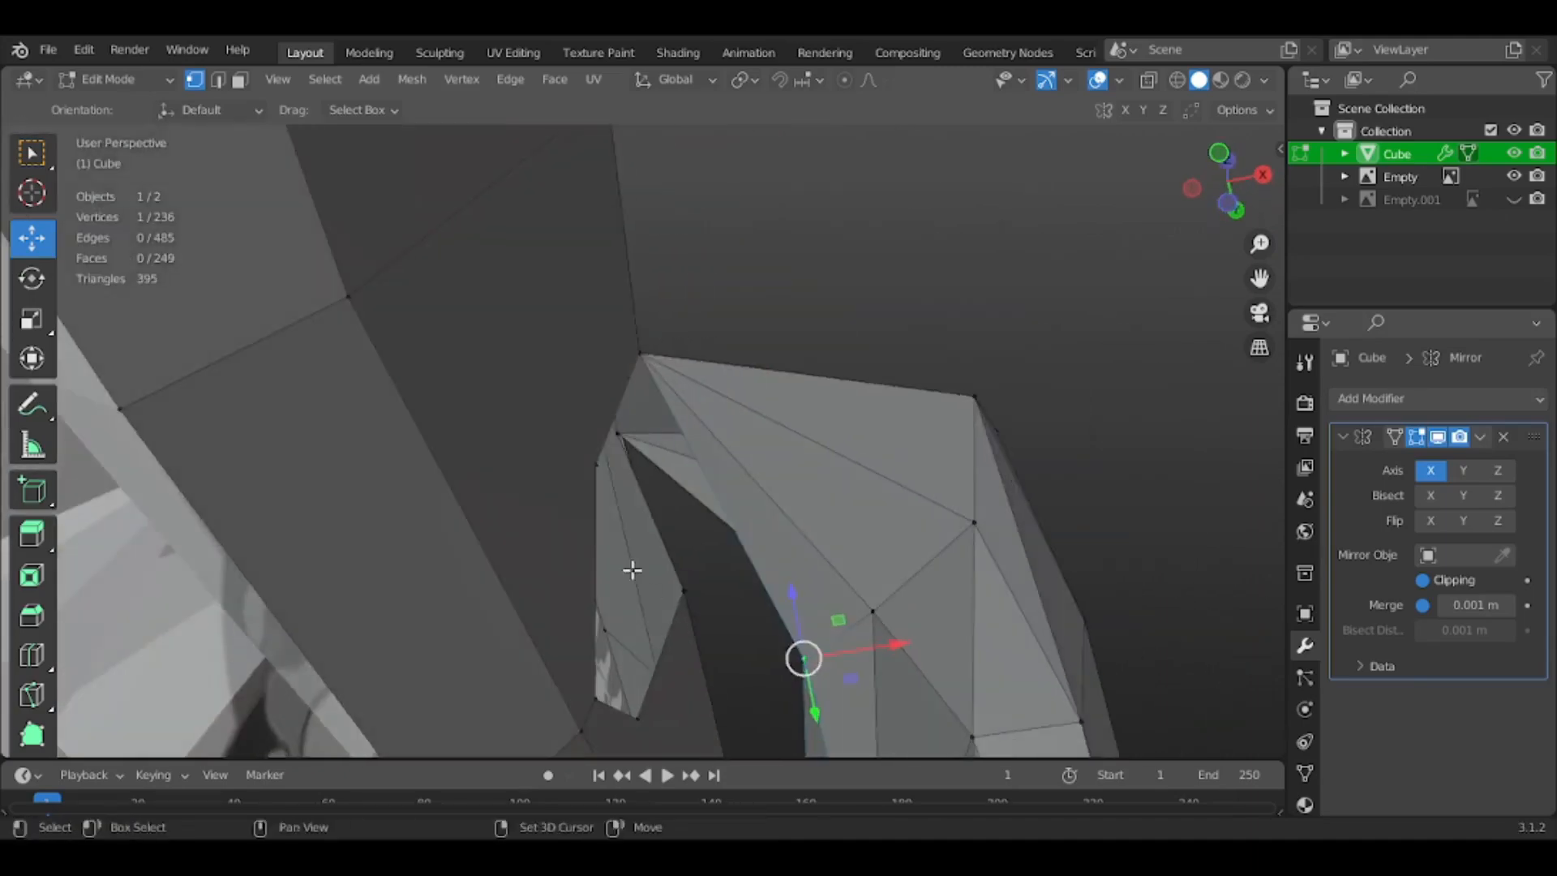
key("m")
left_click(588, 488)
middle_click_drag(893, 514, 598, 622)
left_click(779, 552, "shift")
key("m")
left_click(775, 559)
middle_click_drag(776, 559, 726, 579)
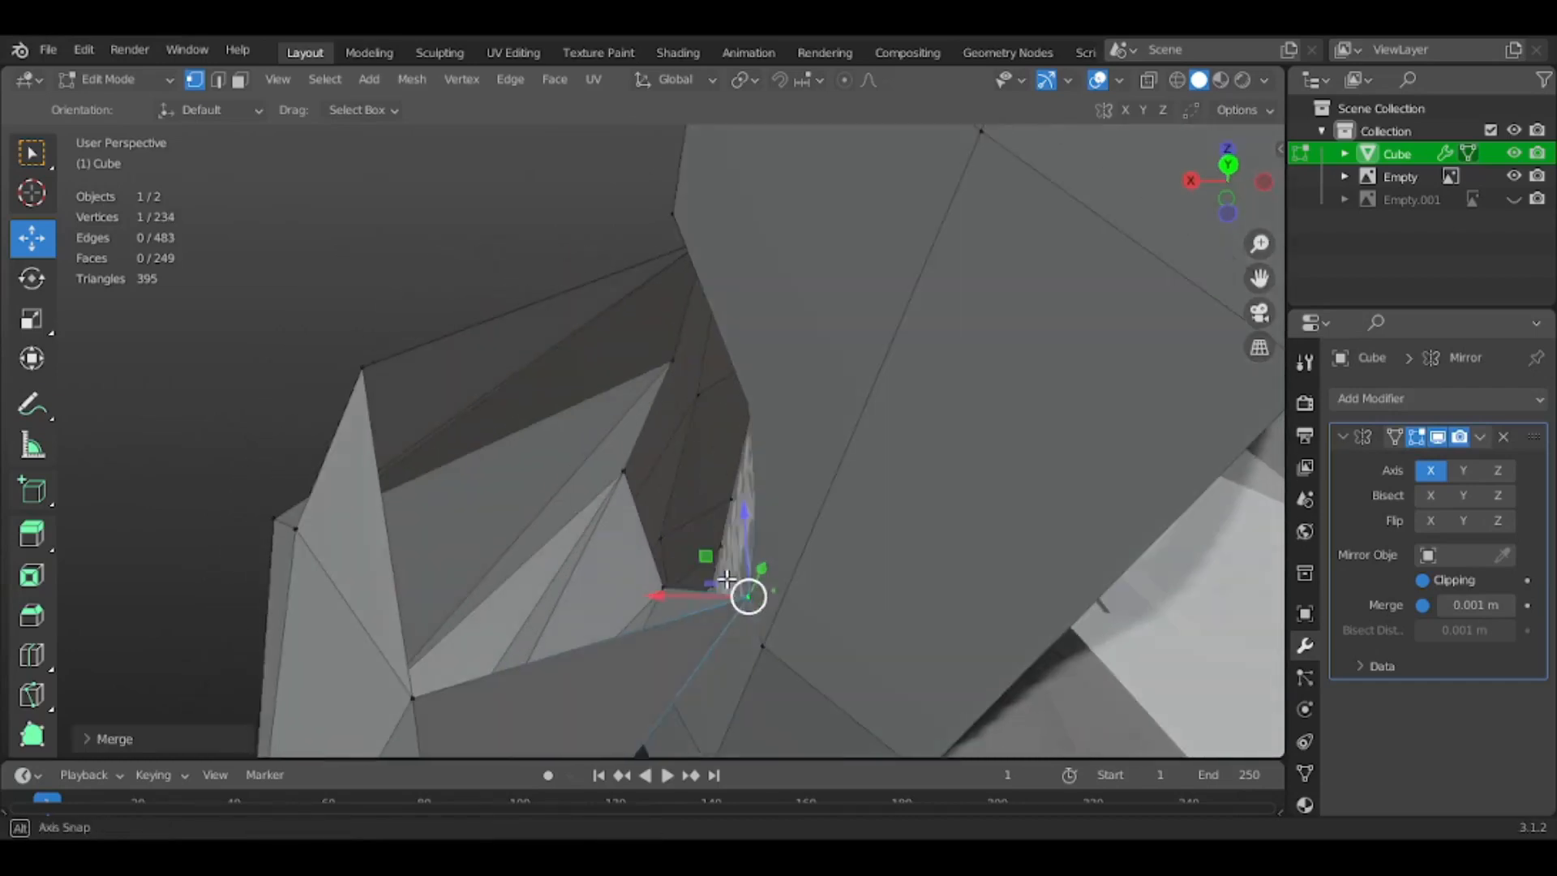
Merge the last two open leg vertices onto the hip hole's rim and check the attached leg outside Edit Mode
middle_click_drag(434, 671, 760, 519)
key("m")
left_click(865, 517)
middle_click_drag(864, 516, 662, 494)
key("m")
left_click(777, 413)
scroll(777, 413, "down", 2)
middle_click_drag(777, 413, 1053, 438)
scroll(1054, 438, "down", 4)
middle_click_drag(892, 450, 1135, 236)
scroll(886, 427, "down", 4)
key("Tab")
key("Tab")
Box-select the leg below the hip joint in see-through top view and move it along X closer to the body in front view
scroll(890, 421, "up", 5)
left_click(1226, 166)
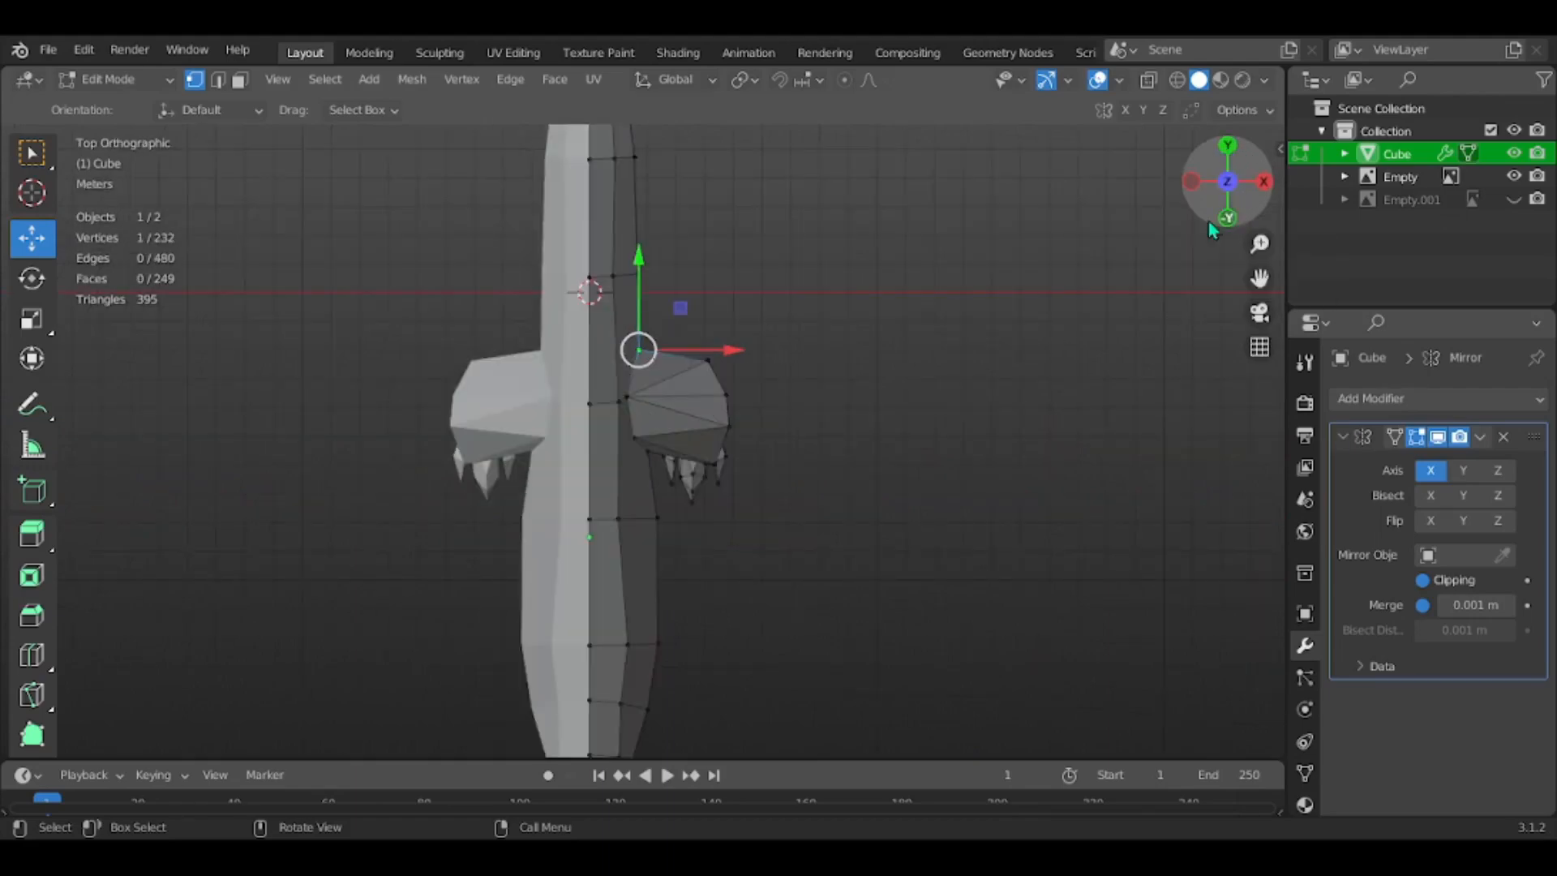
key("alt+z")
key("b")
left_click_drag(841, 611, 703, 357)
left_click_drag(662, 299, 658, 299)
key("z")
left_click(1135, 438)
middle_click_drag(1135, 437, 939, 197)
mouse_move(738, 653)
middle_mouse_down("shift")
mouse_move(786, 453)
mouse_move(706, 305)
middle_mouse_up("shift")
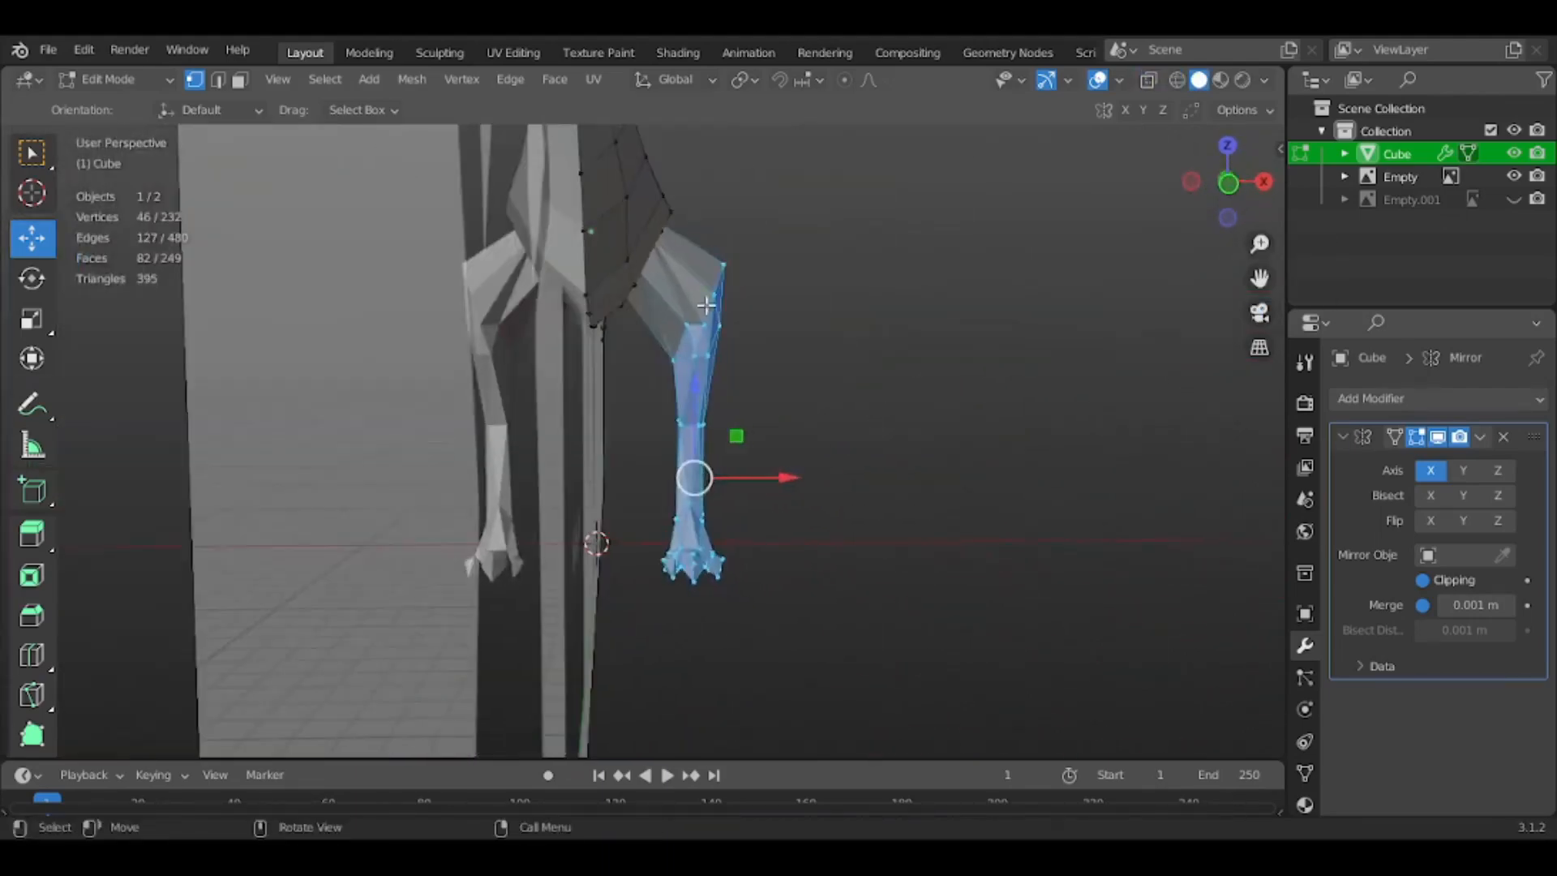
left_click(1239, 183)
scroll(815, 362, "down", 1)
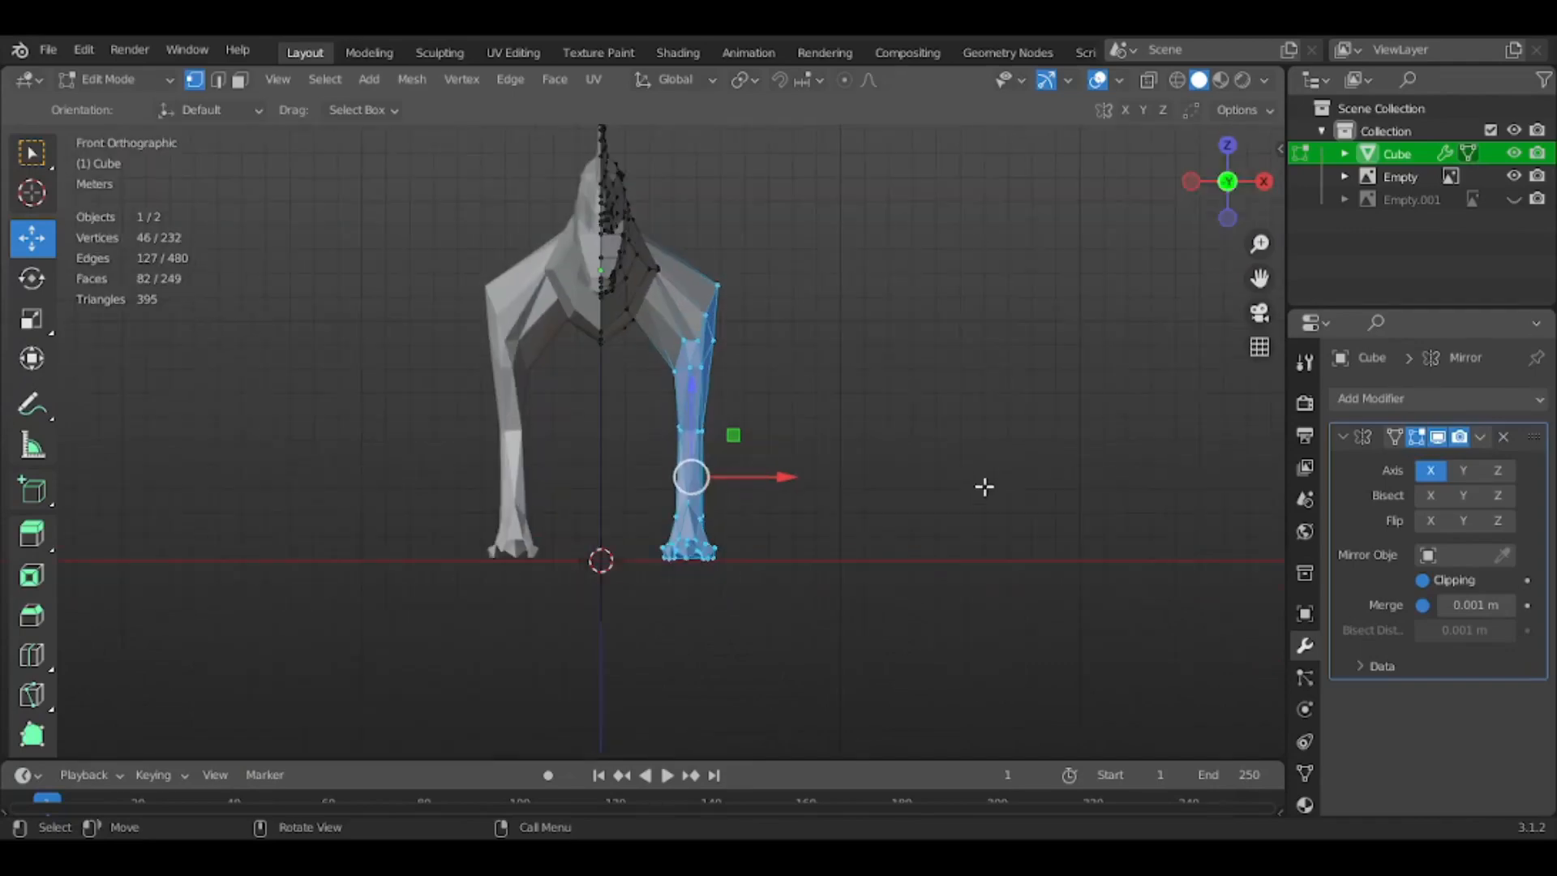
middle_click_drag(848, 461, 847, 498, "shift")
left_click_drag(796, 516, 746, 500)
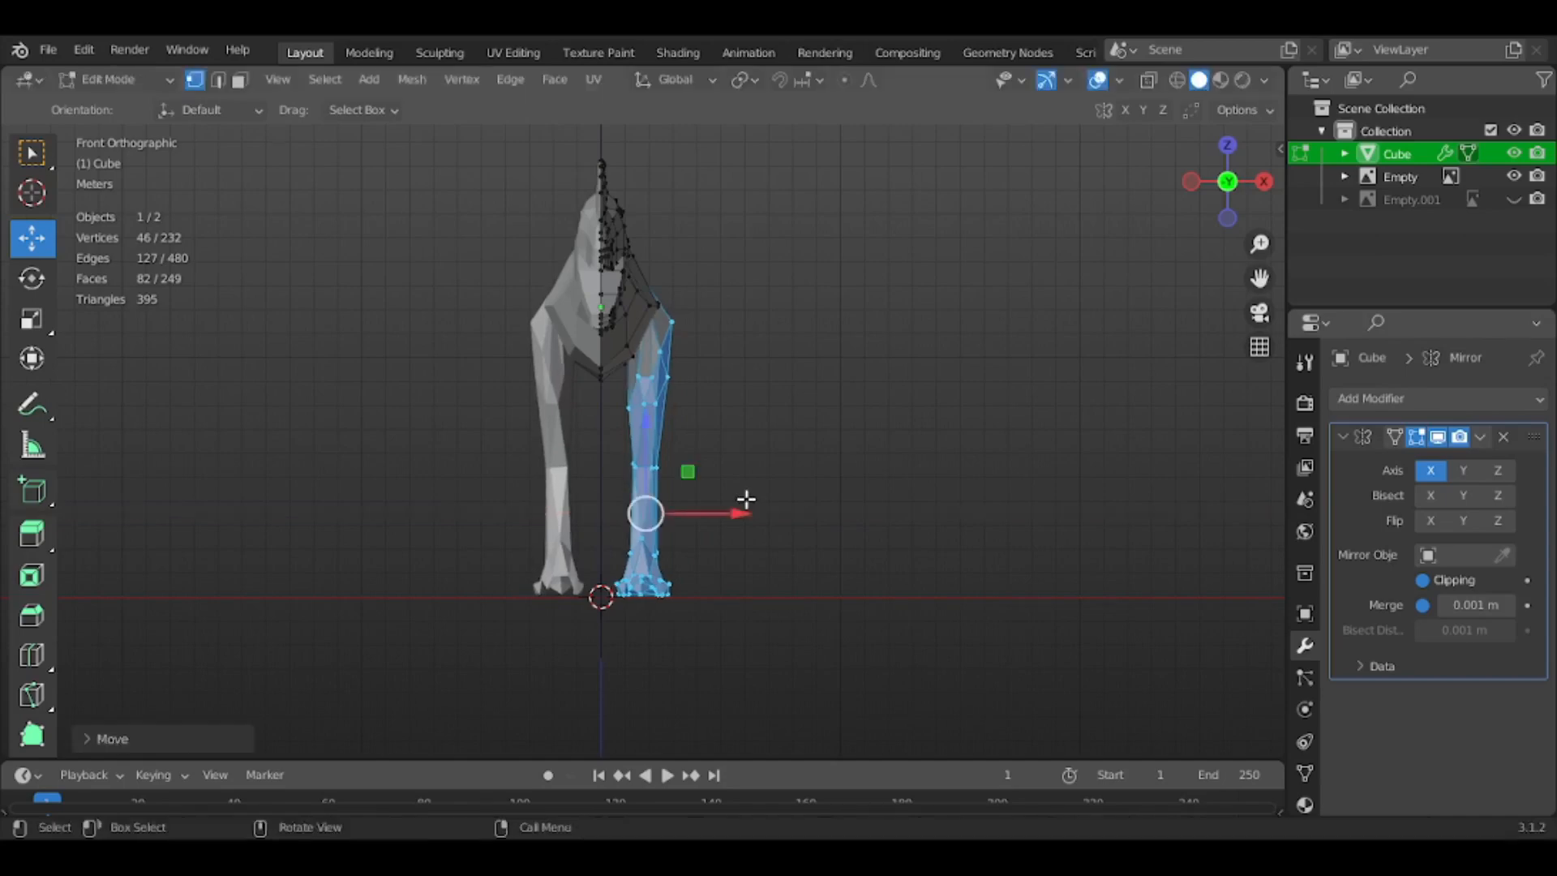
Raise the two upper outer thigh vertices and the rear thigh vertex toward the hip in the right view
left_click(1260, 180)
scroll(851, 410, "up", 4)
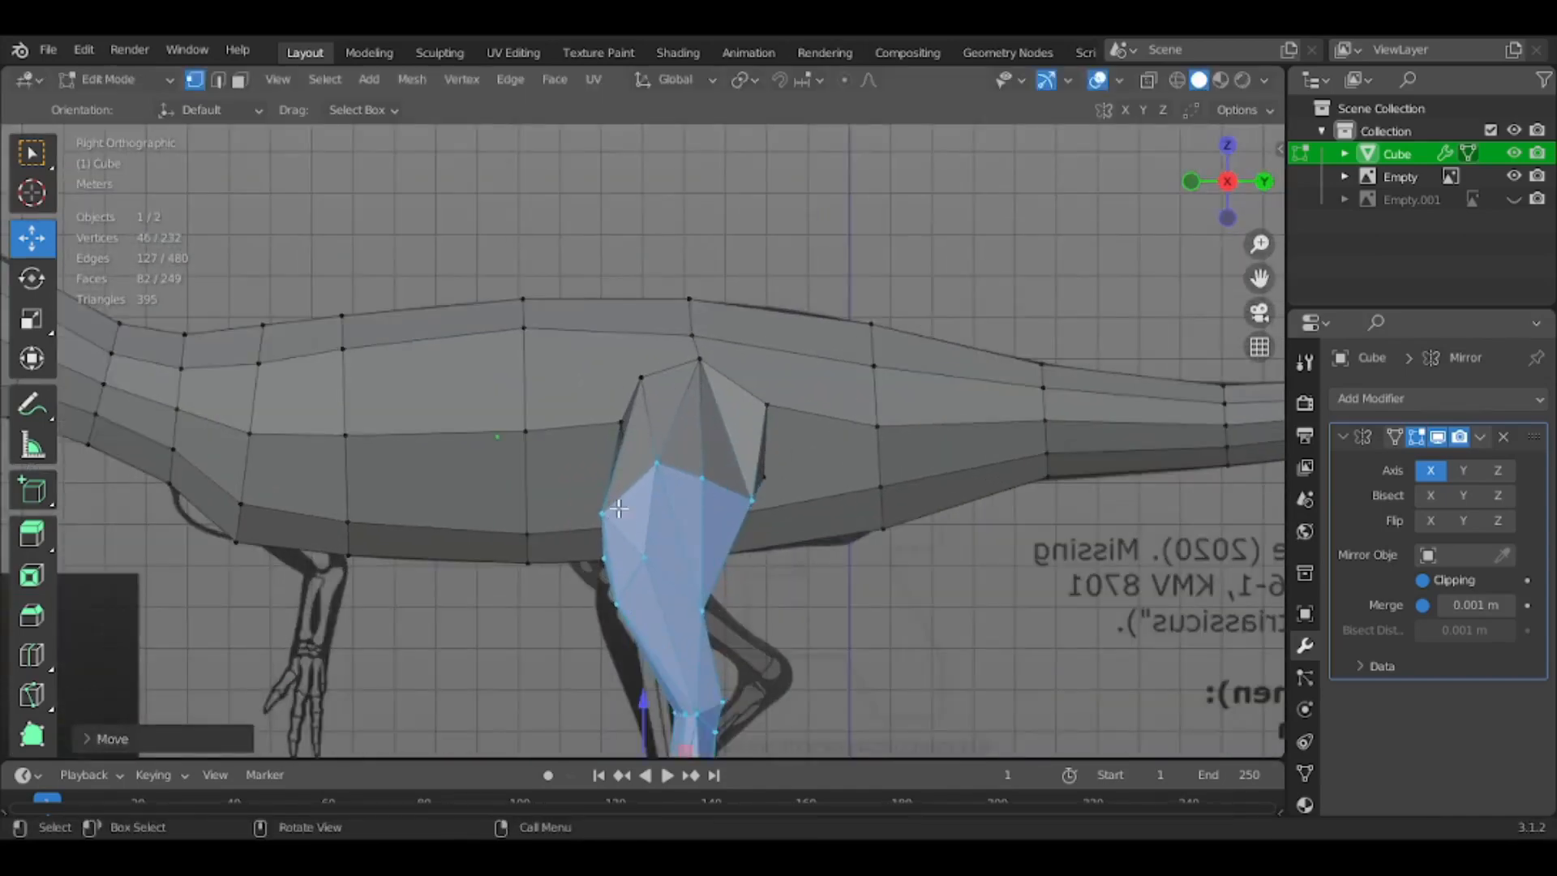
left_click(658, 464)
left_click(703, 478, "shift")
key("g")
left_click(734, 461)
left_click(751, 499)
key("g")
left_click(868, 480)
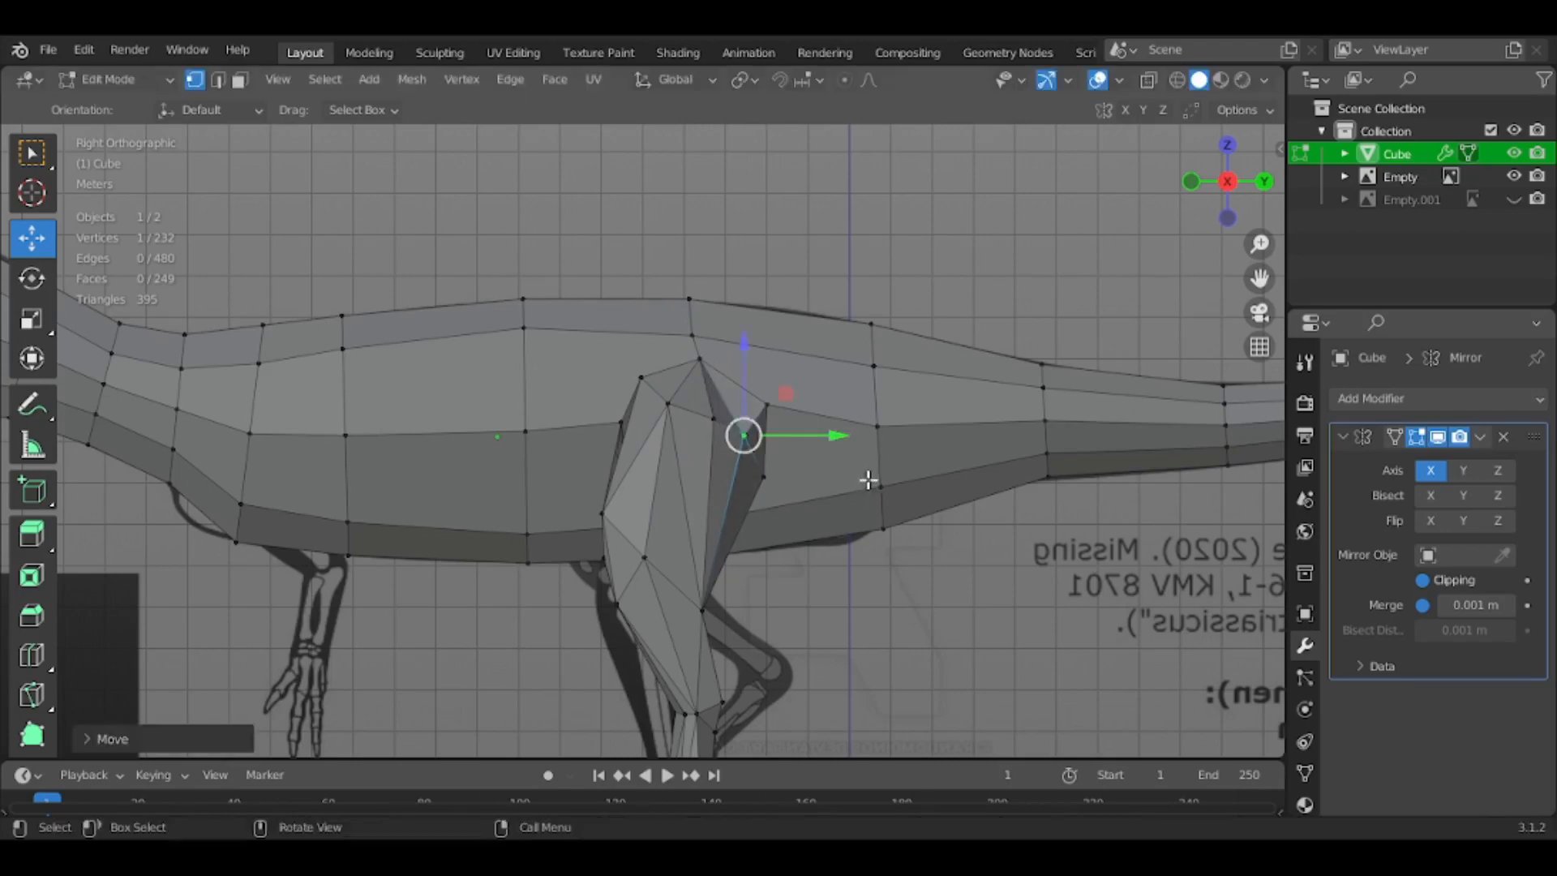
Move the front thigh vertex up and back toward the hip in right view
left_click(614, 511)
key("g")
left_click(649, 455)
middle_click_drag(649, 456, 706, 465)
left_click_drag(706, 466, 699, 467)
left_click_drag(625, 525, 618, 539)
left_click(680, 461)
middle_click_drag(682, 461, 853, 317)
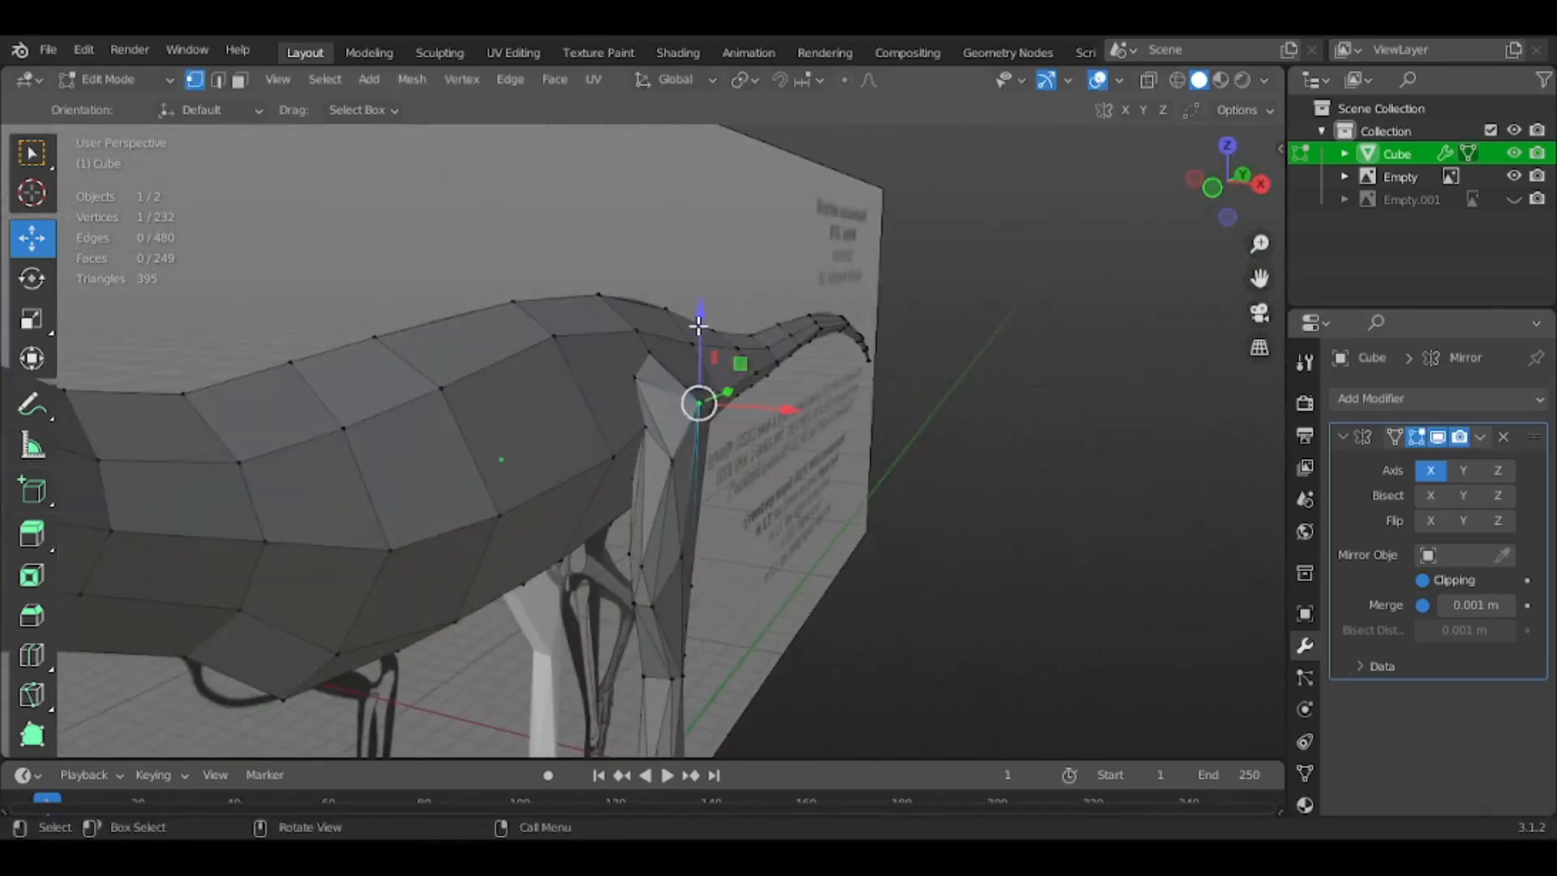
Raise the rear thigh vertex along Z and check the hip's shape outside Edit Mode
key("Tab")
middle_click_drag(696, 344, 731, 375)
key("Tab")
scroll(699, 467, "up", 2)
left_click_drag(701, 369, 695, 339)
middle_click_drag(695, 339, 560, 479)
key("Tab")
middle_click_drag(730, 552, 896, 383)
key("Tab")
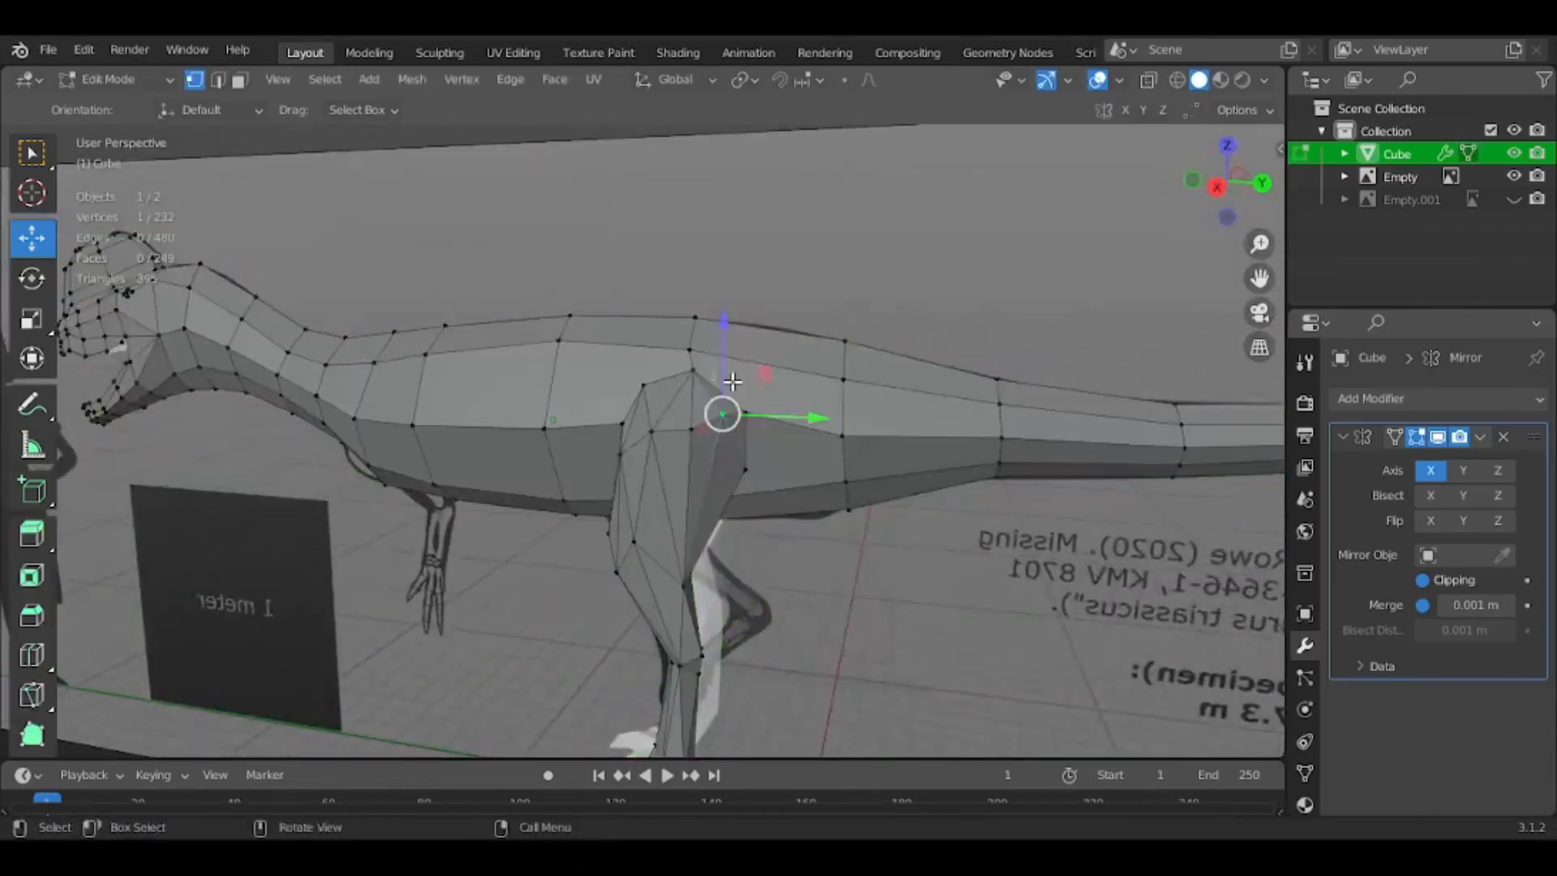
Examine the attached hind legs and hip joint from several angles, in and out of Edit Mode
left_click(1218, 188)
scroll(688, 335, "up", 3)
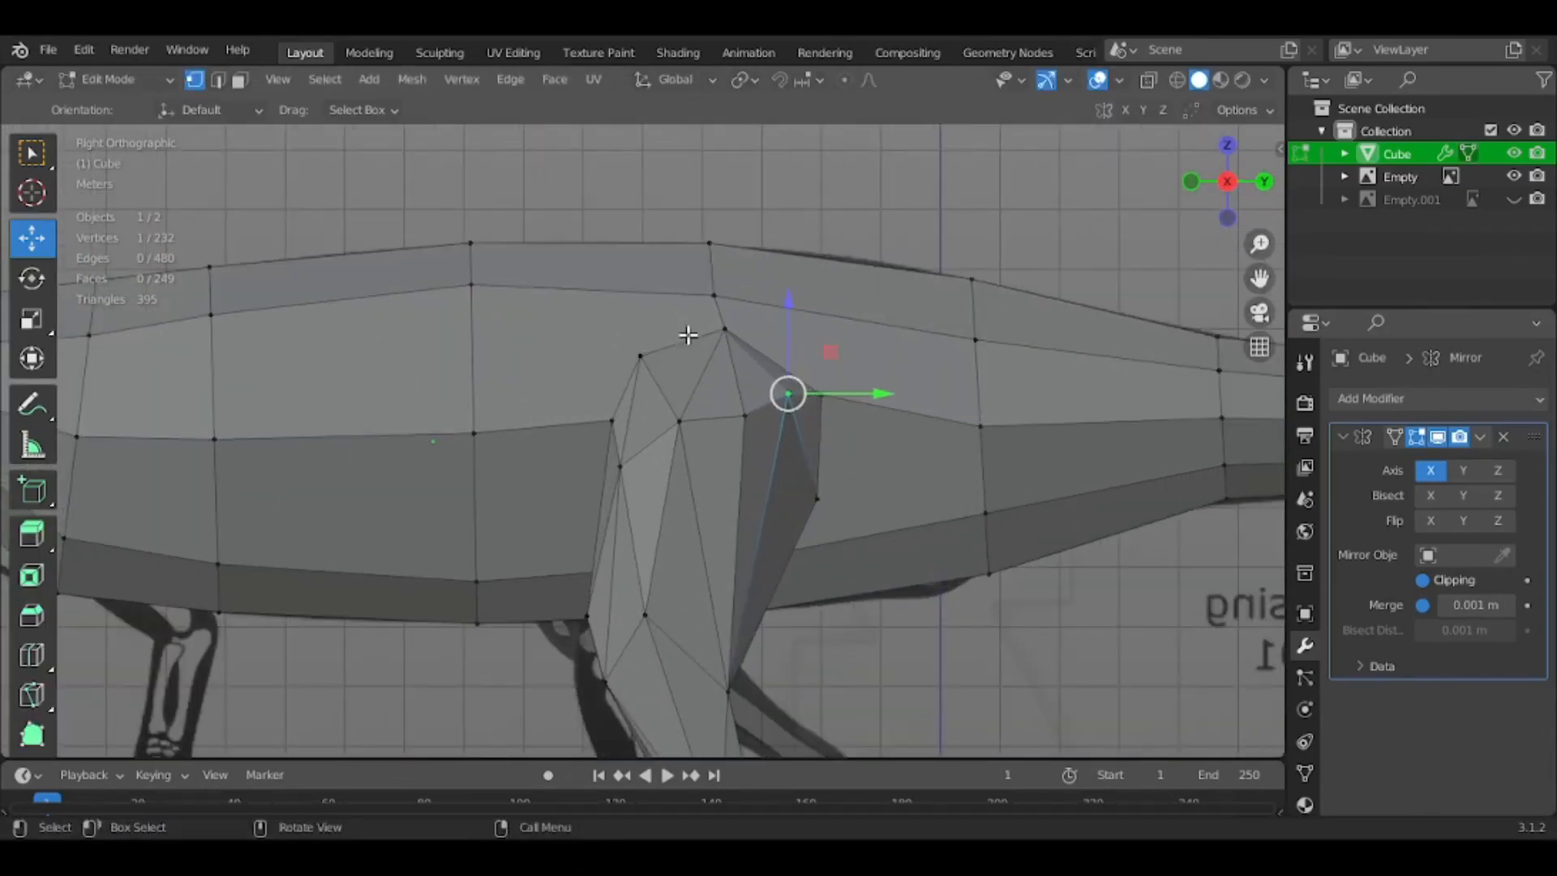
key("Tab")
scroll(806, 403, "down", 8)
middle_click_drag(806, 403, 1192, 543)
left_click(807, 358)
middle_click_drag(806, 358, 1103, 321)
scroll(829, 517, "up", 6)
middle_click_drag(829, 517, 868, 406)
scroll(869, 405, "down", 5)
key("Tab")
key("Tab")
middle_click_drag(857, 504, 840, 536)
middle_click_drag(755, 688, 892, 703)
middle_click_drag(903, 618, 694, 464)
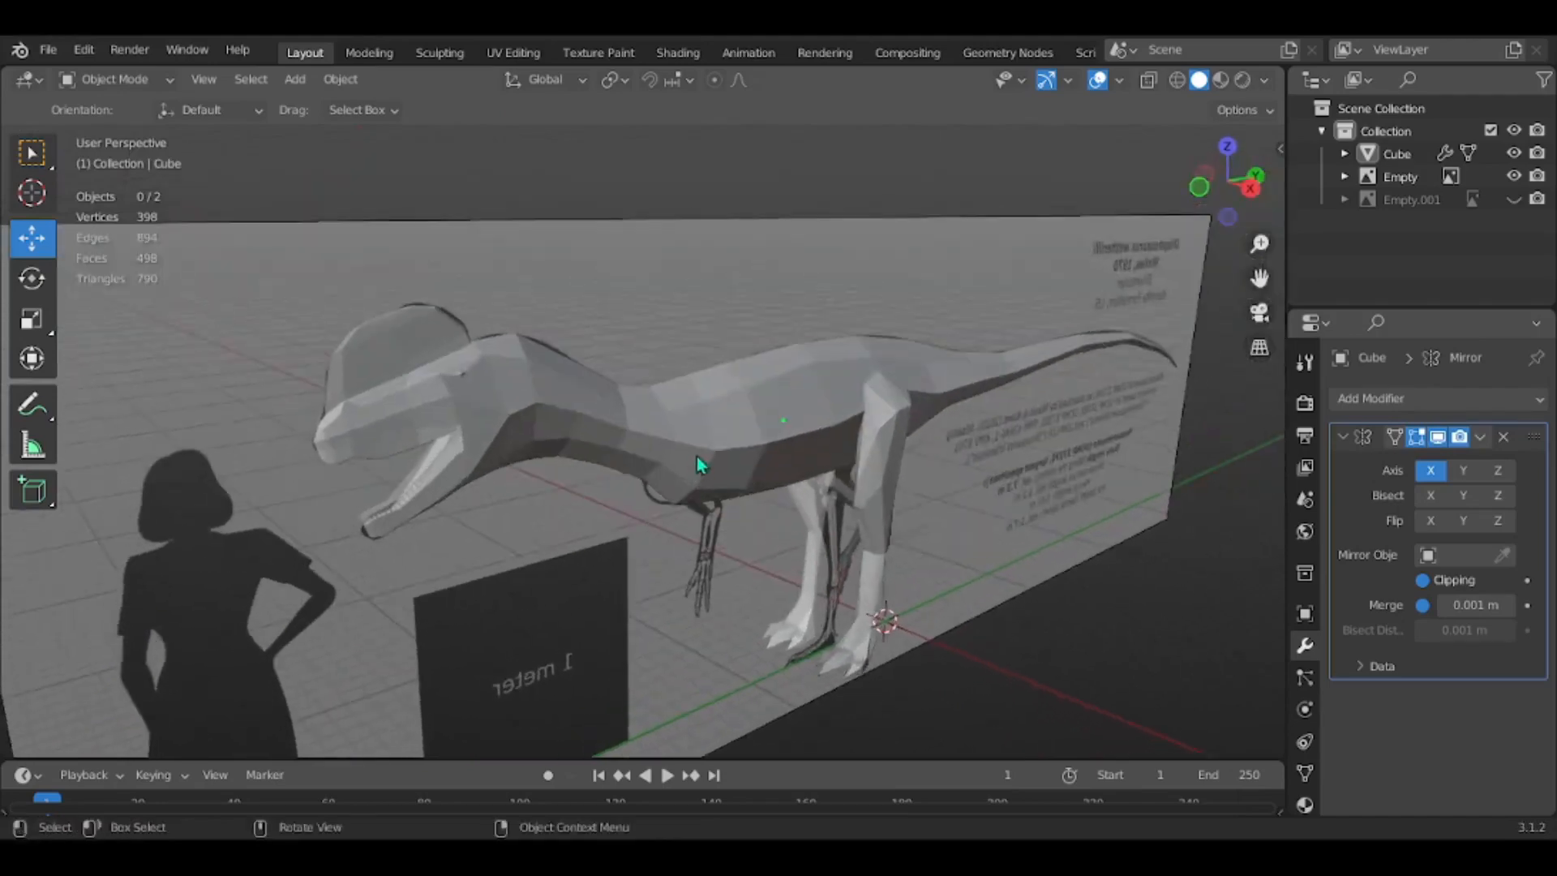
Select the dinosaur body in right view and import the Velo3 raptor model into the scene
left_click(693, 464)
middle_click_drag(819, 438, 781, 401)
left_click(1231, 183)
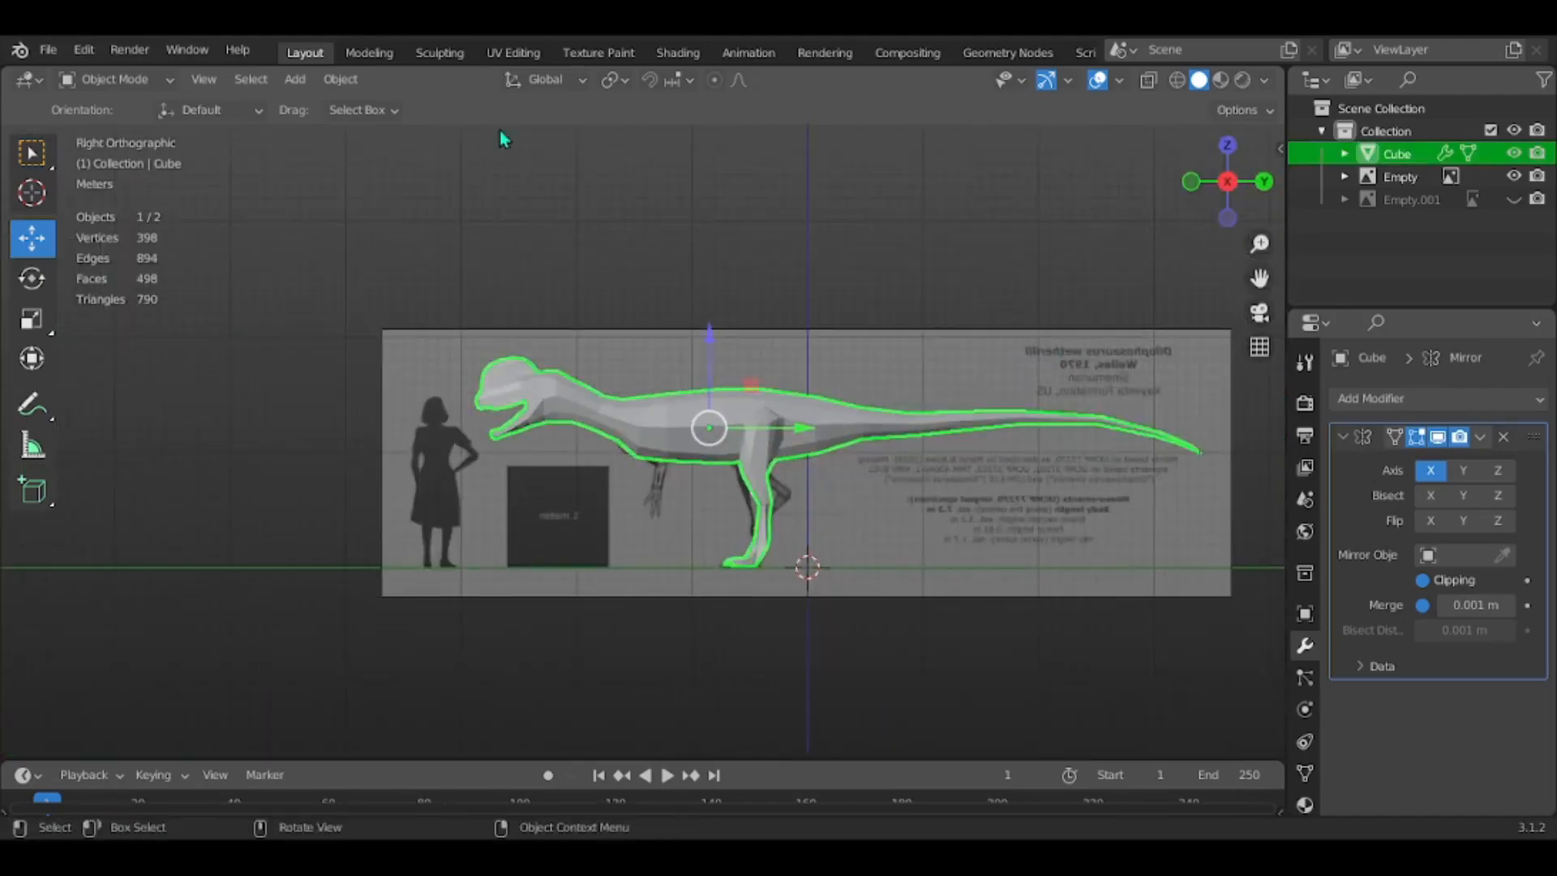
middle_click_drag(485, 133, 448, 162, "shift")
left_click(49, 51)
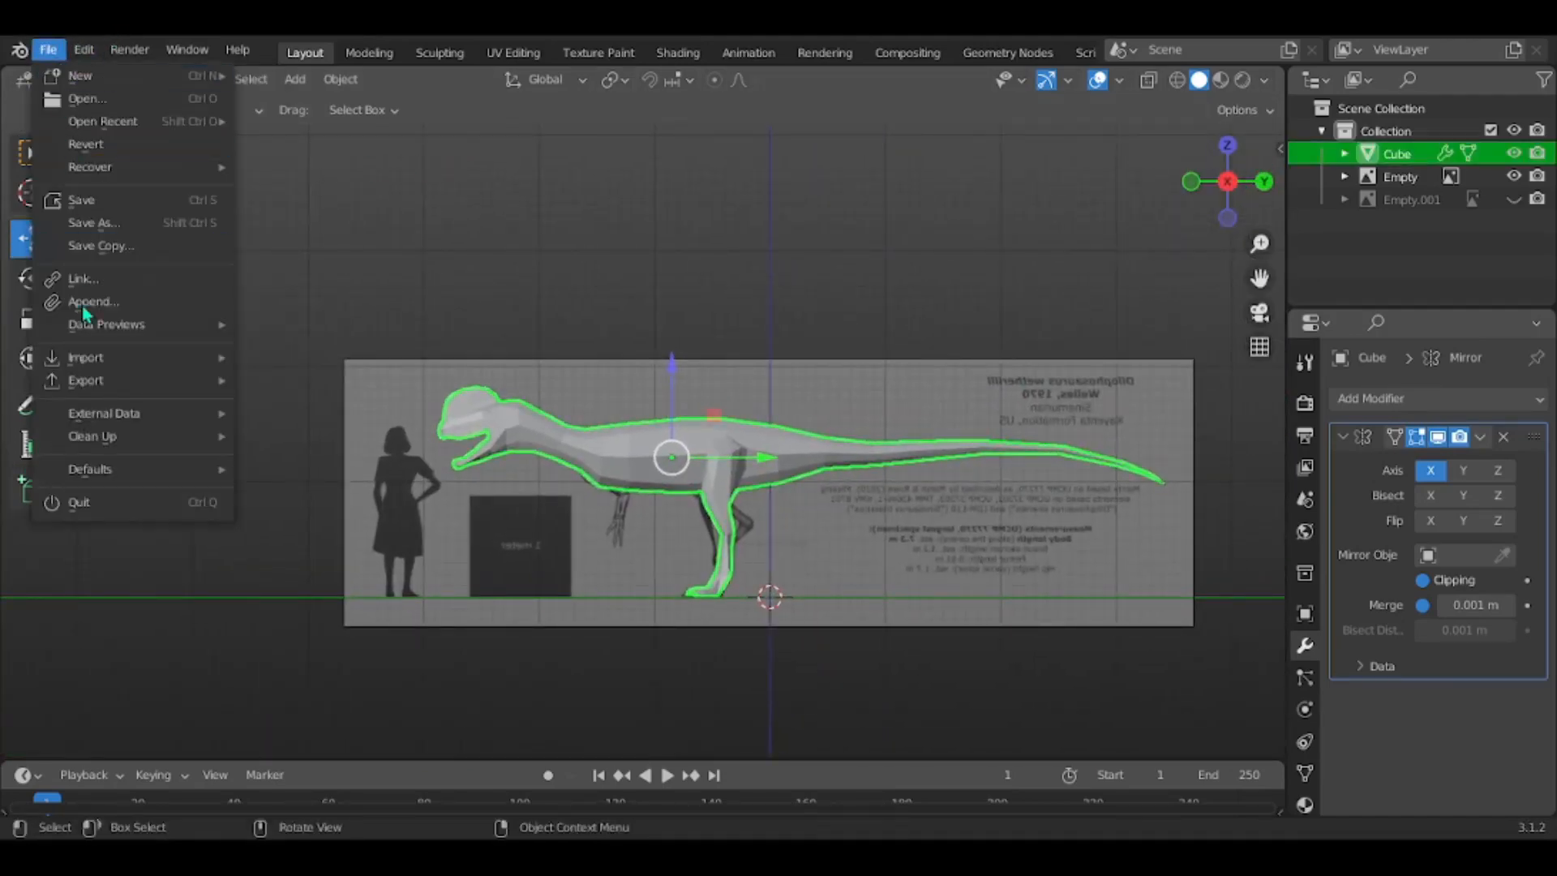
mouse_move(90, 358)
left_click(341, 604)
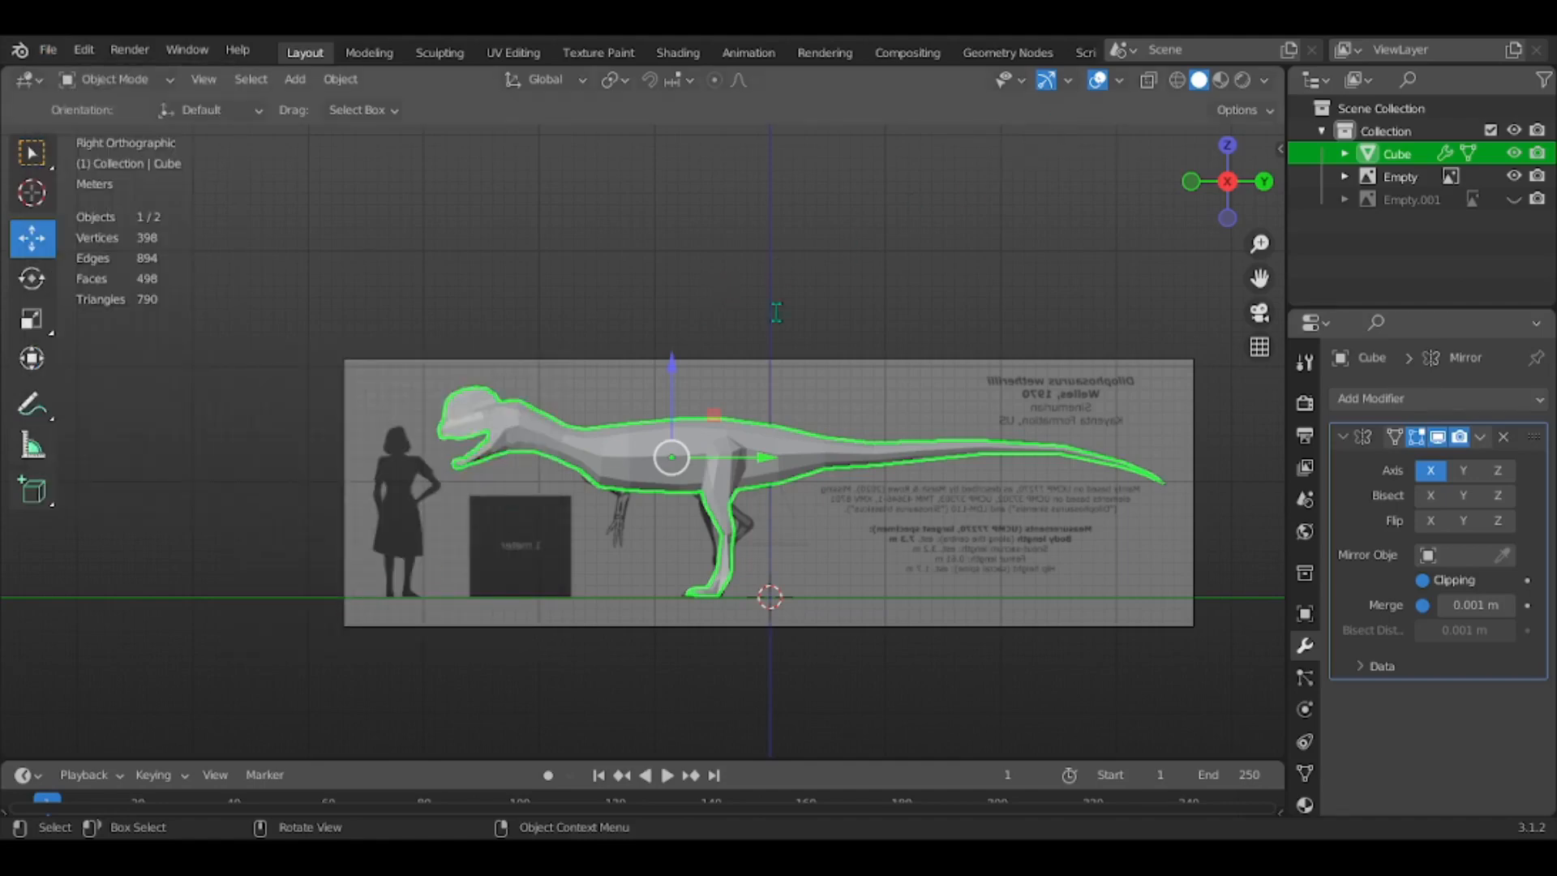
scroll(667, 298, "down", 4)
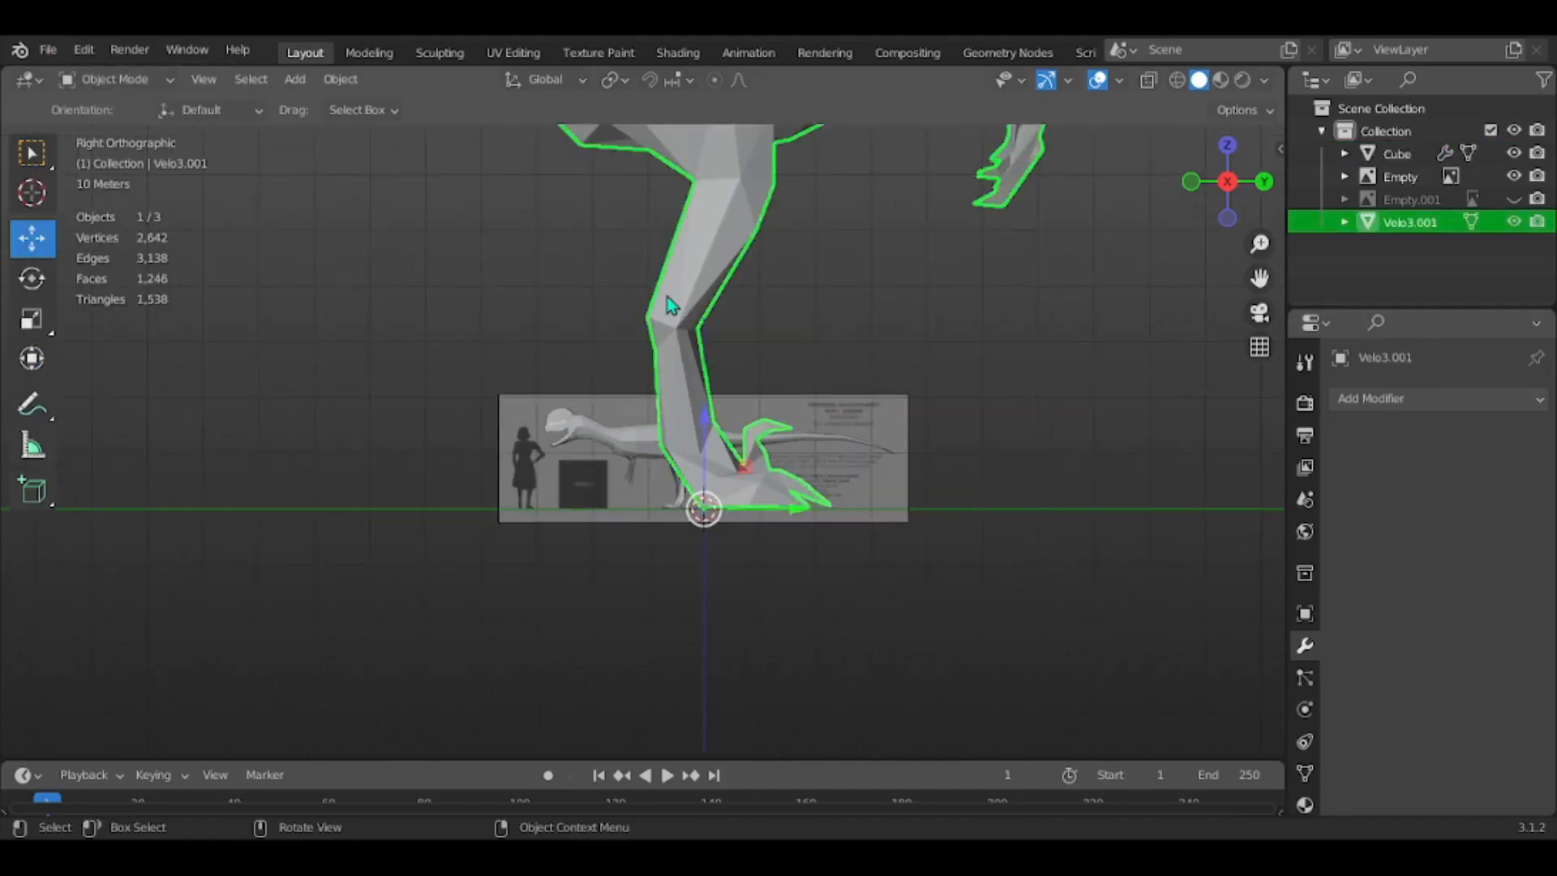
Set the imported raptor's Z rotation to 180° so that it faces the same way as the dinosaur
key("n")
left_click(1126, 337)
type("180")
key("Return")
key("n")
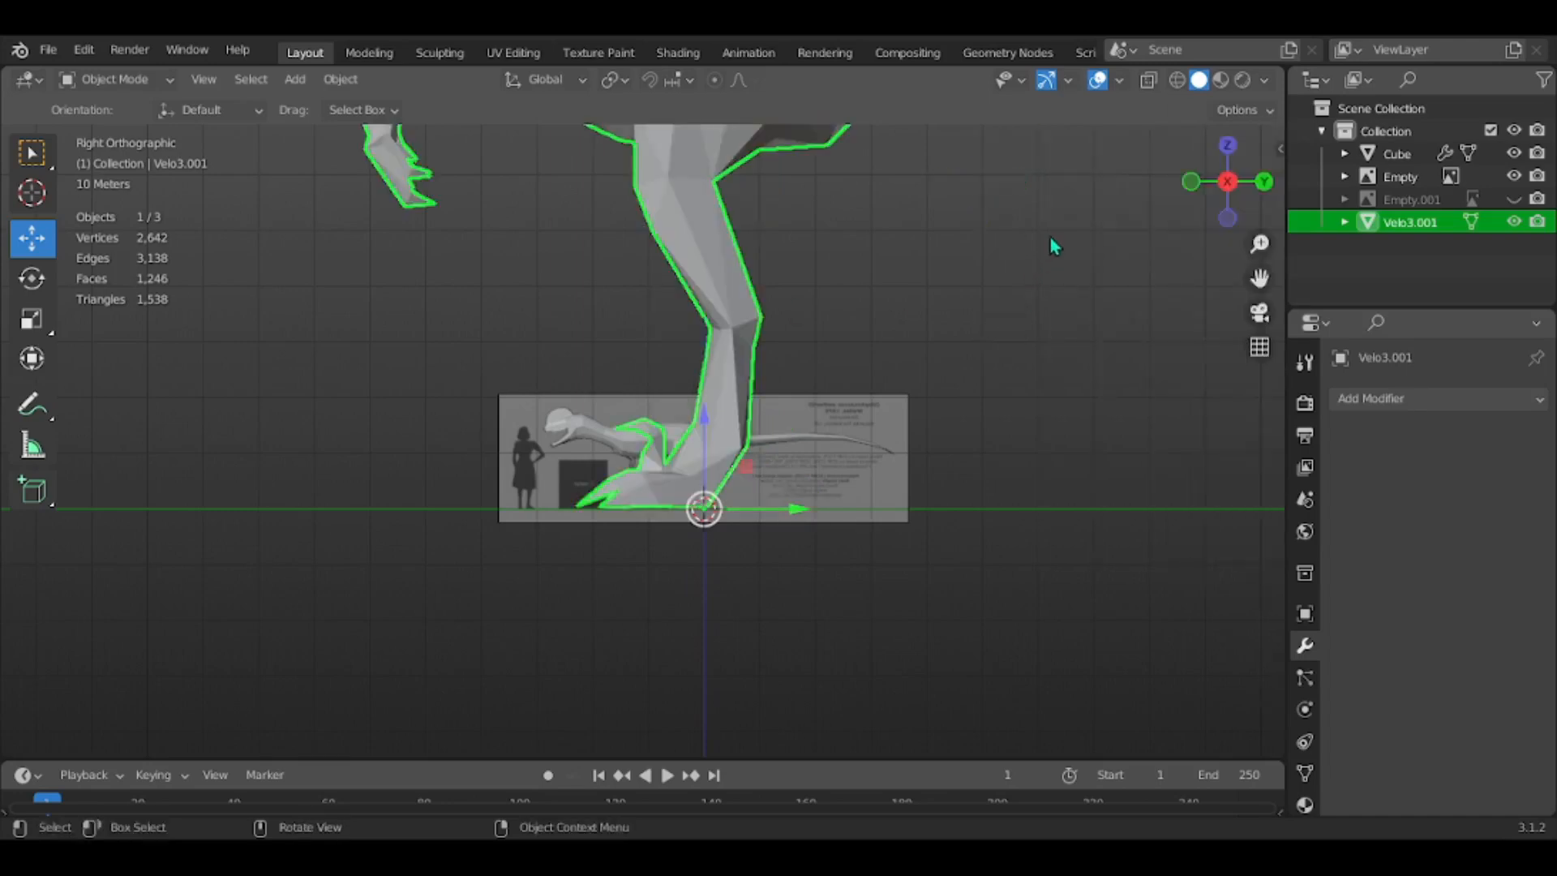
Scale the raptor down in two passes to roughly match the dinosaur in the reference image
key("s")
left_click(851, 358)
key("n")
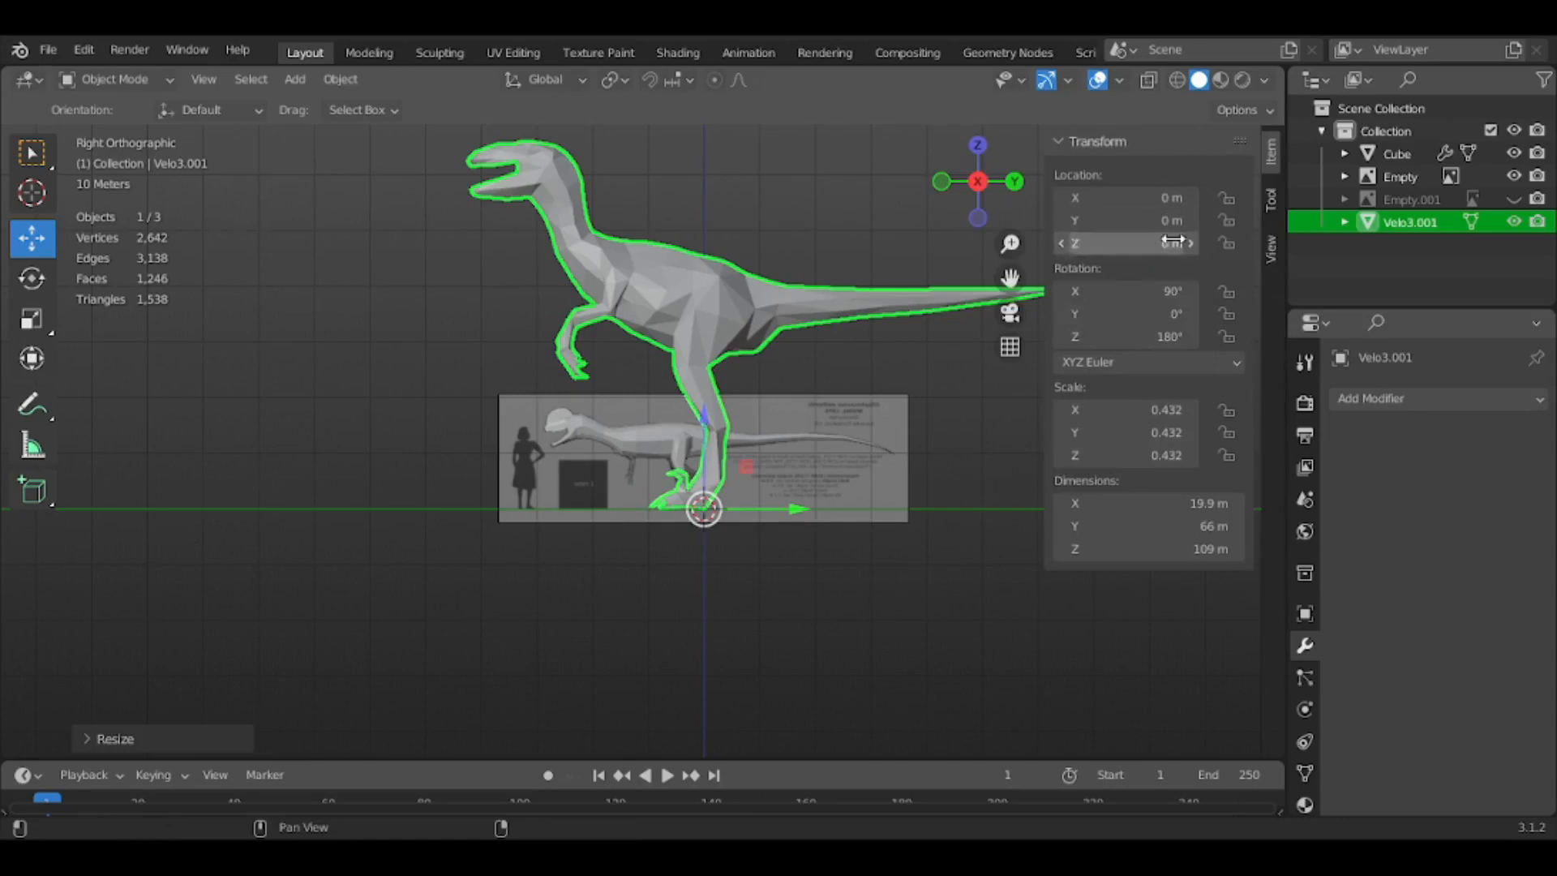
key("n")
key("s")
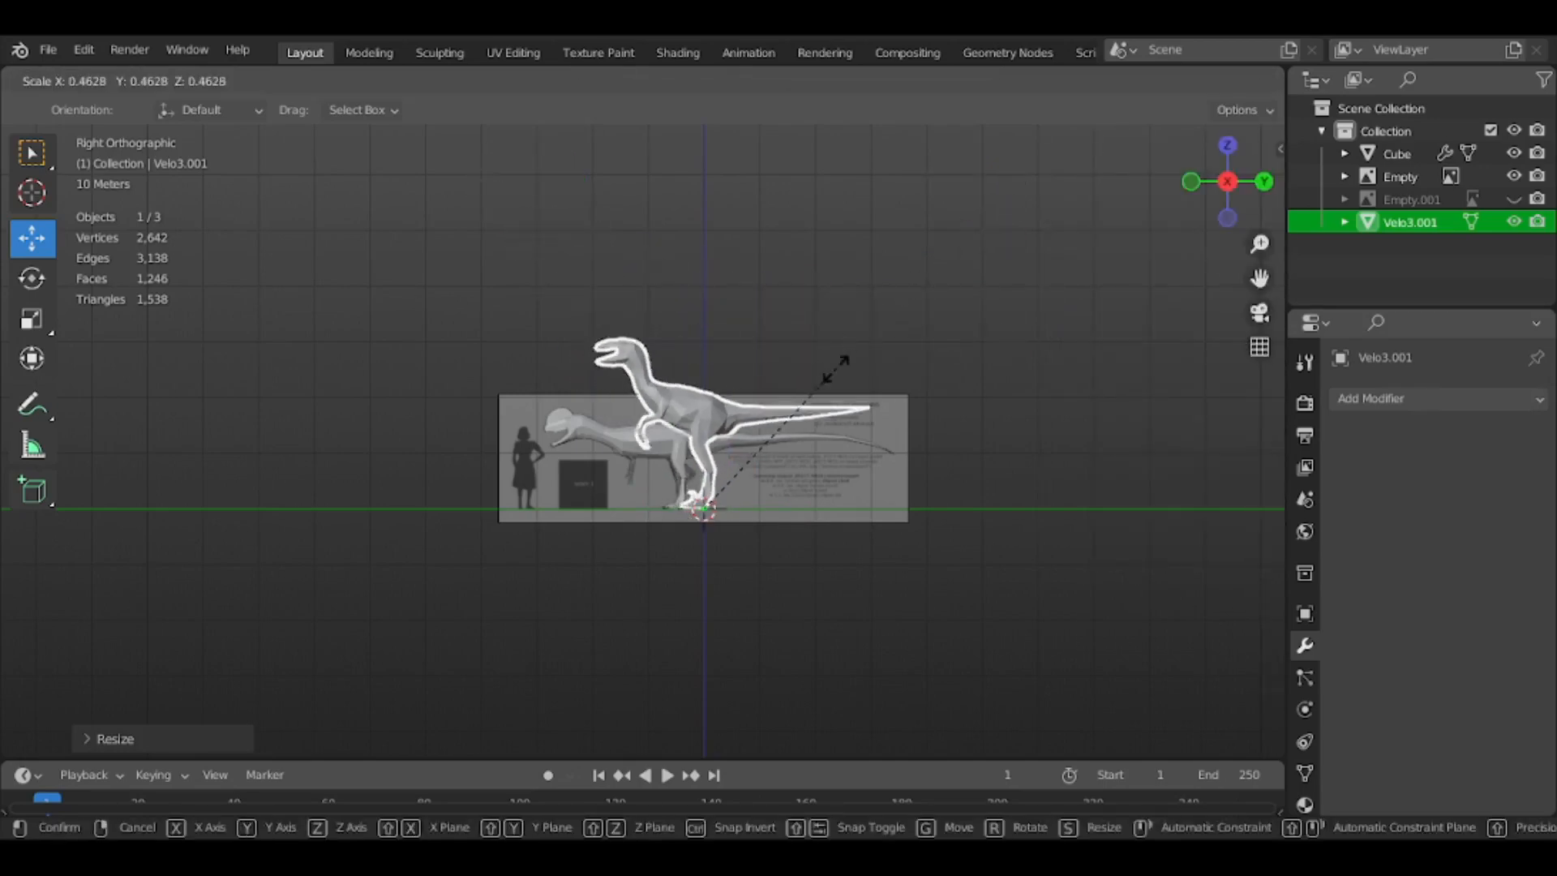
left_click(760, 407)
Move the raptor along Y in front of the dinosaur's hind leg and compare the arms in right view
scroll(761, 407, "up", 7)
left_click_drag(942, 723, 772, 723)
middle_click_drag(637, 539, 916, 535)
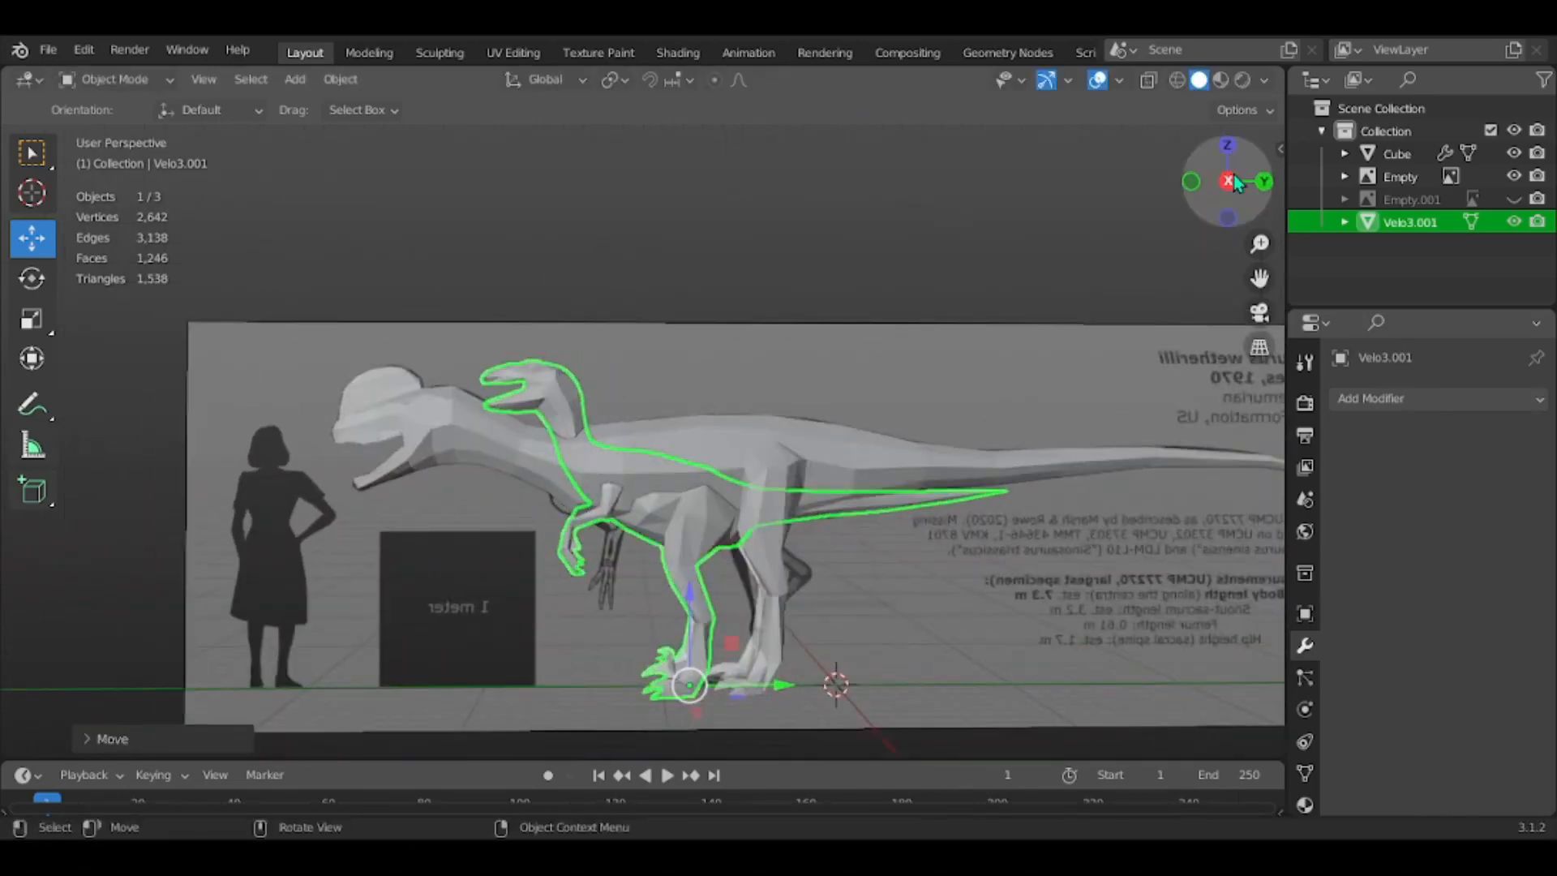
left_click(1230, 181)
scroll(897, 527, "up", 2)
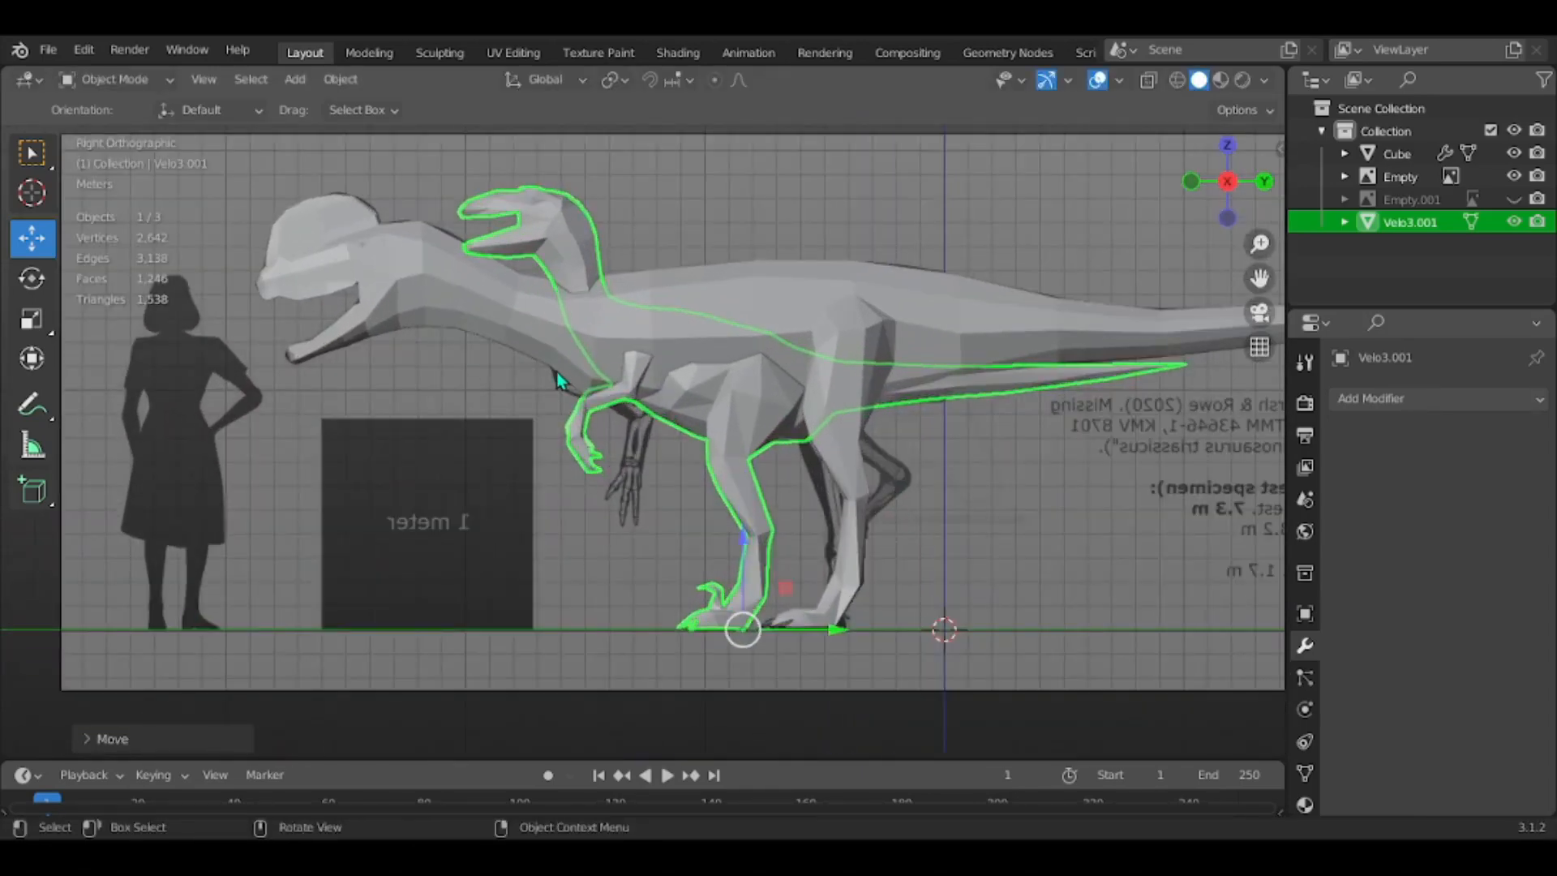
left_click_drag(495, 404, 491, 398)
left_click(783, 440)
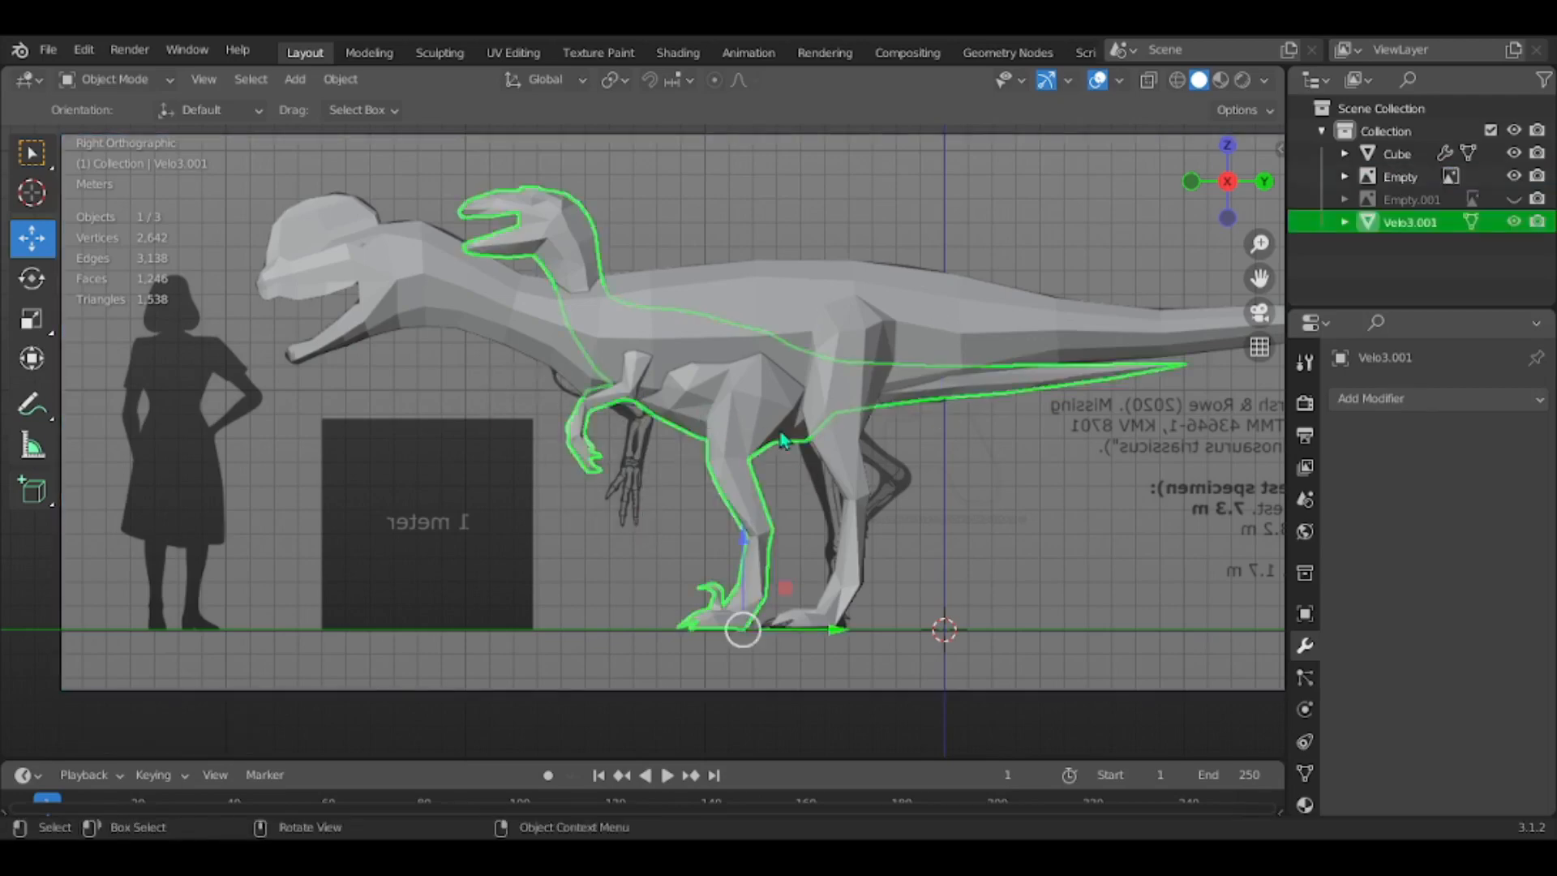
Shift the raptor slightly forward along Y in right view and enlarge it to suit the reference arm
middle_click_drag(643, 385, 1141, 231)
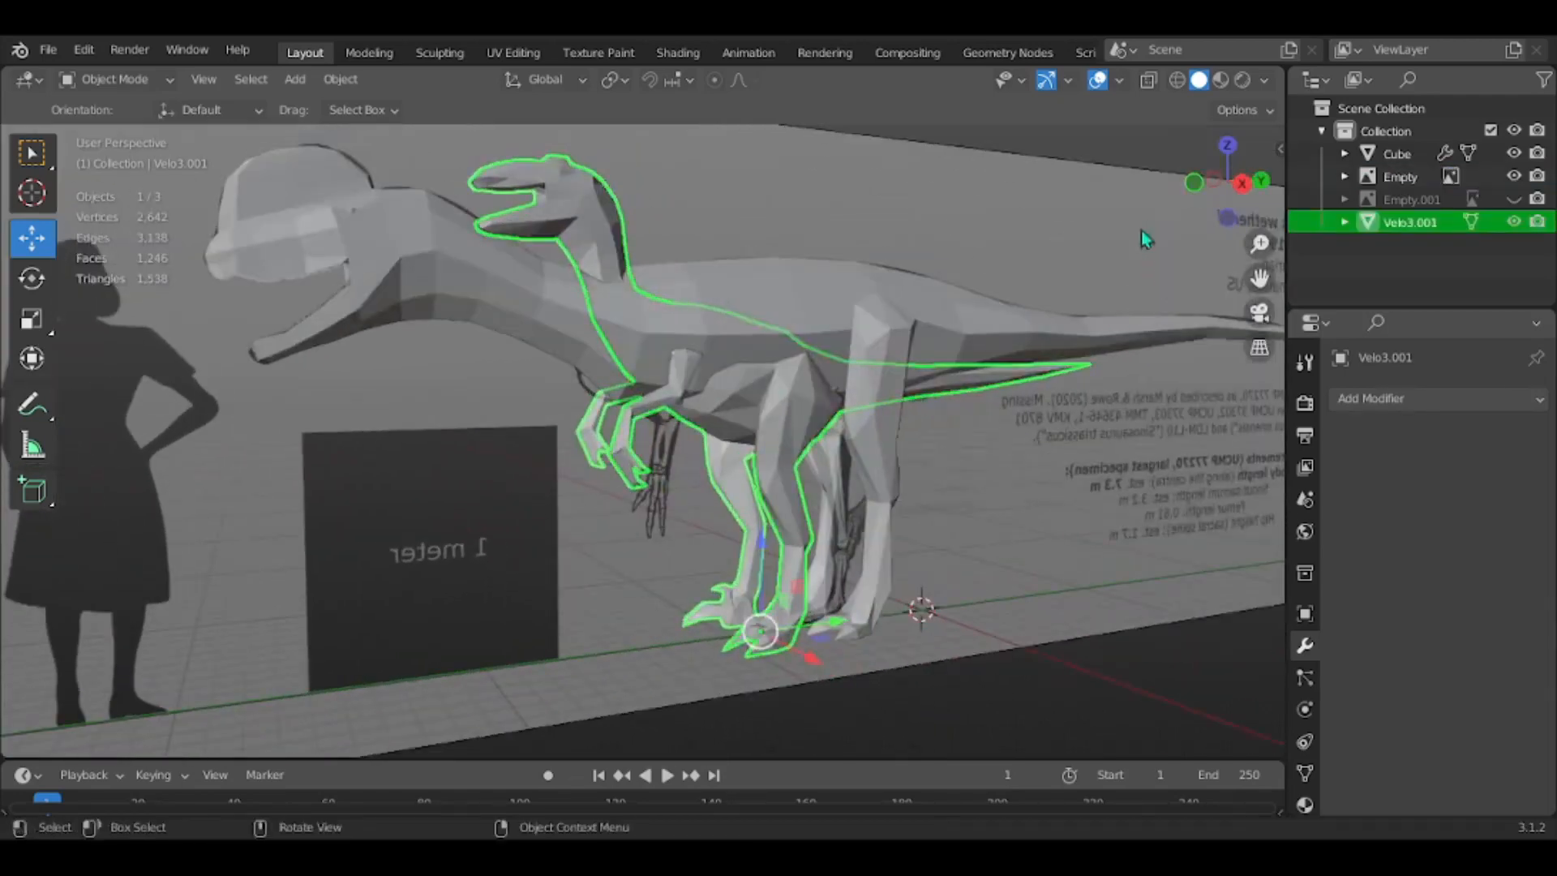
left_click(1240, 184)
left_click_drag(829, 635, 796, 637)
key("s")
left_click(948, 523)
Switch to wireframe shading and move the raptor along X clear of the dinosaur and reference image
key("z")
left_click(710, 523)
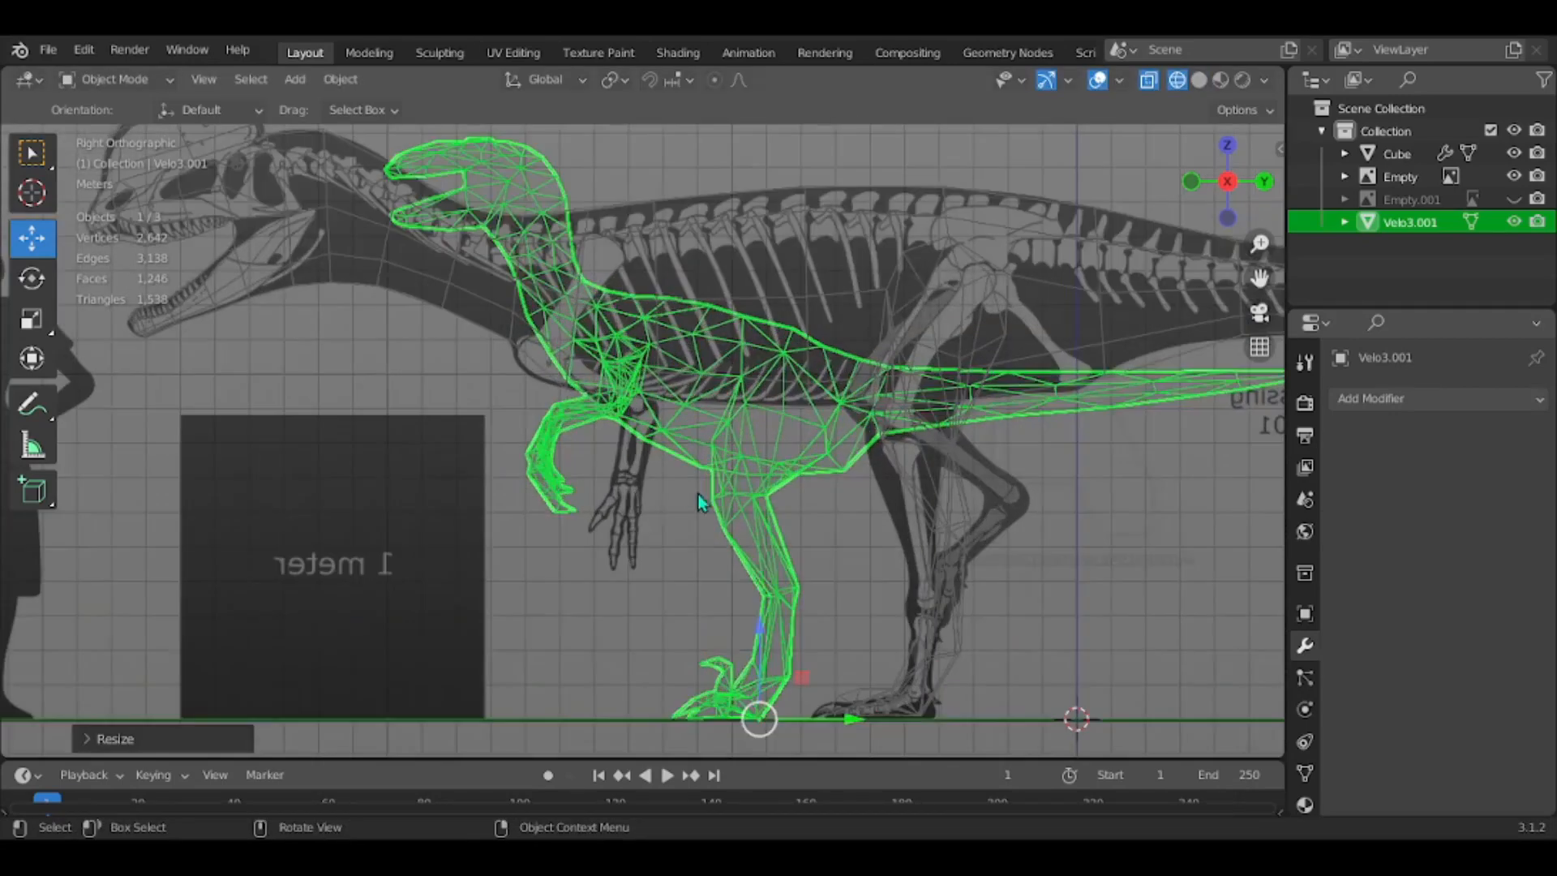
scroll(710, 523, "down", 3)
mouse_move(714, 519)
middle_mouse_down()
mouse_move(880, 510)
mouse_move(1052, 413)
middle_mouse_up()
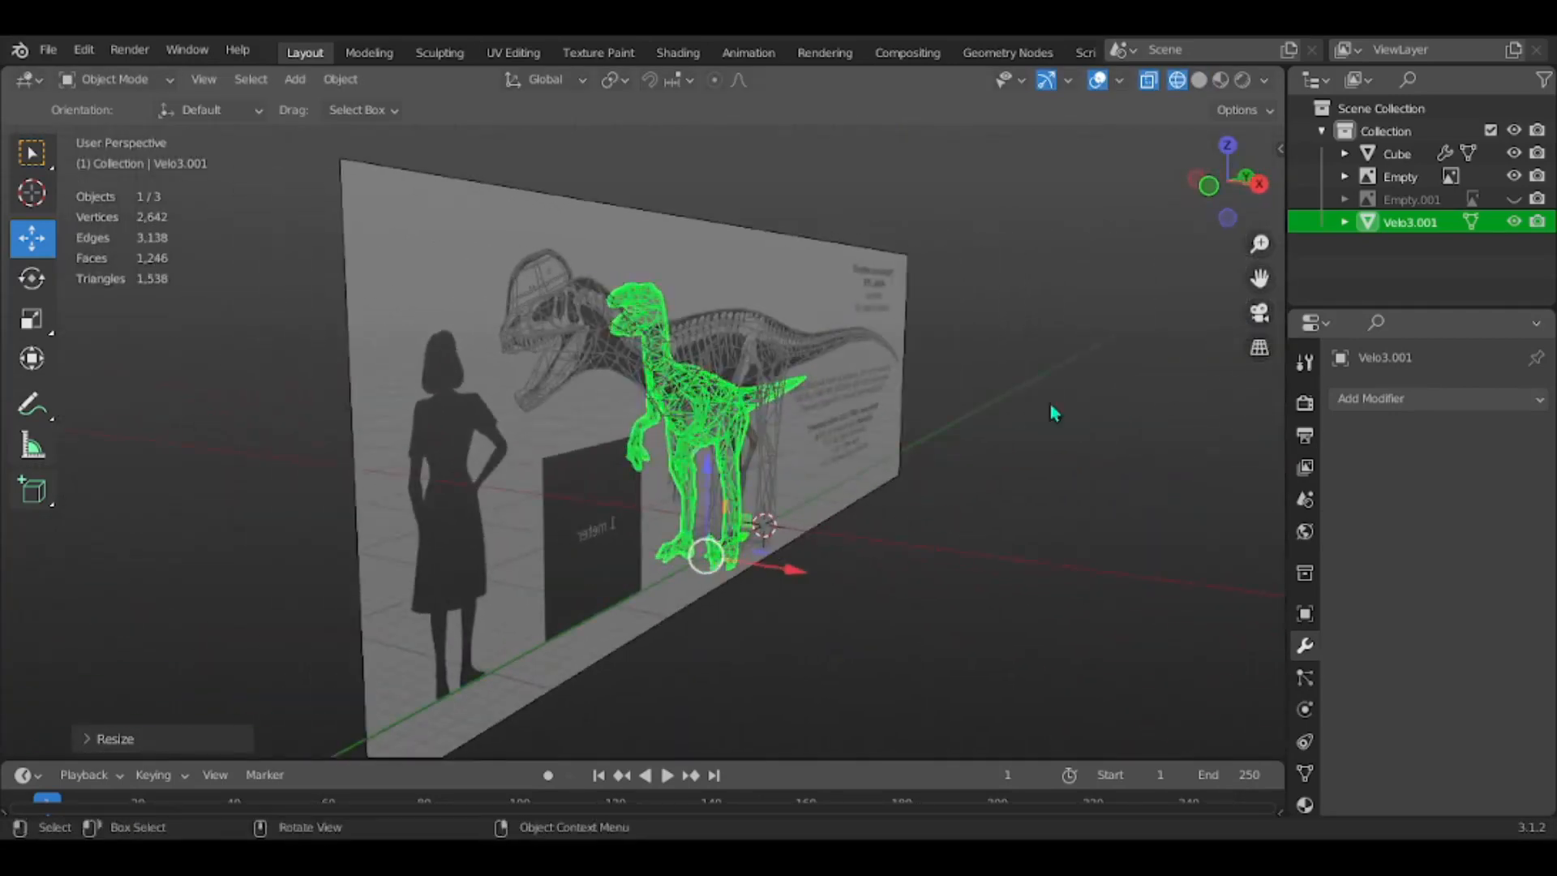
left_click(1210, 187)
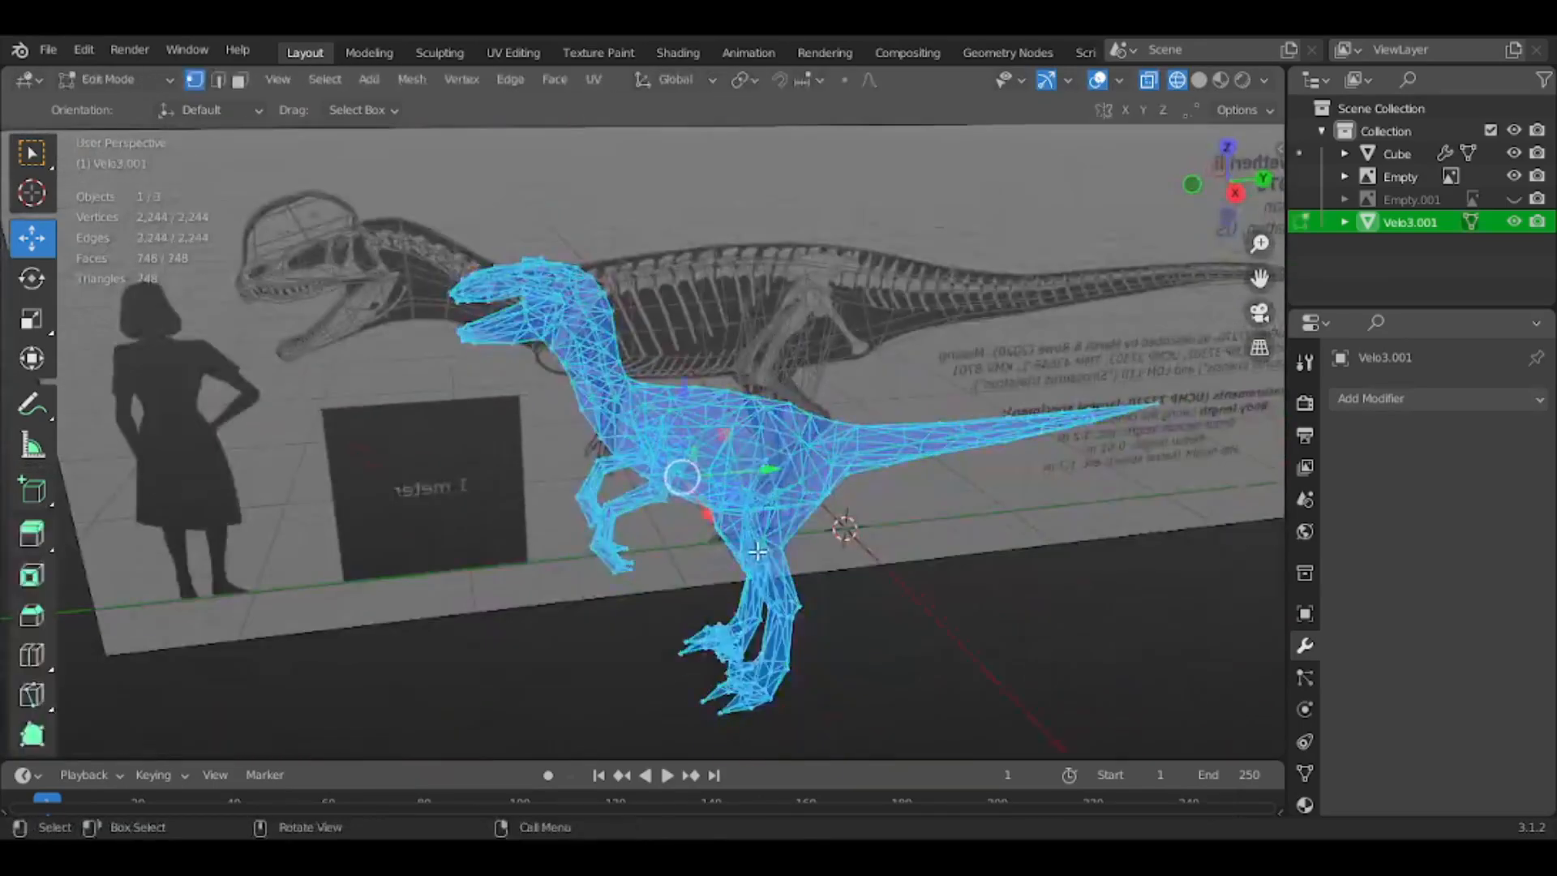
Box-select the raptor's near forearm and hand in wireframe Edit Mode, and return to Object Mode
mouse_move(757, 551)
middle_mouse_down()
mouse_move(824, 593)
mouse_move(761, 543)
middle_mouse_up()
scroll(824, 593, "up", 4)
scroll(560, 553, "up", 2)
middle_click_drag(640, 581, 546, 567, "shift")
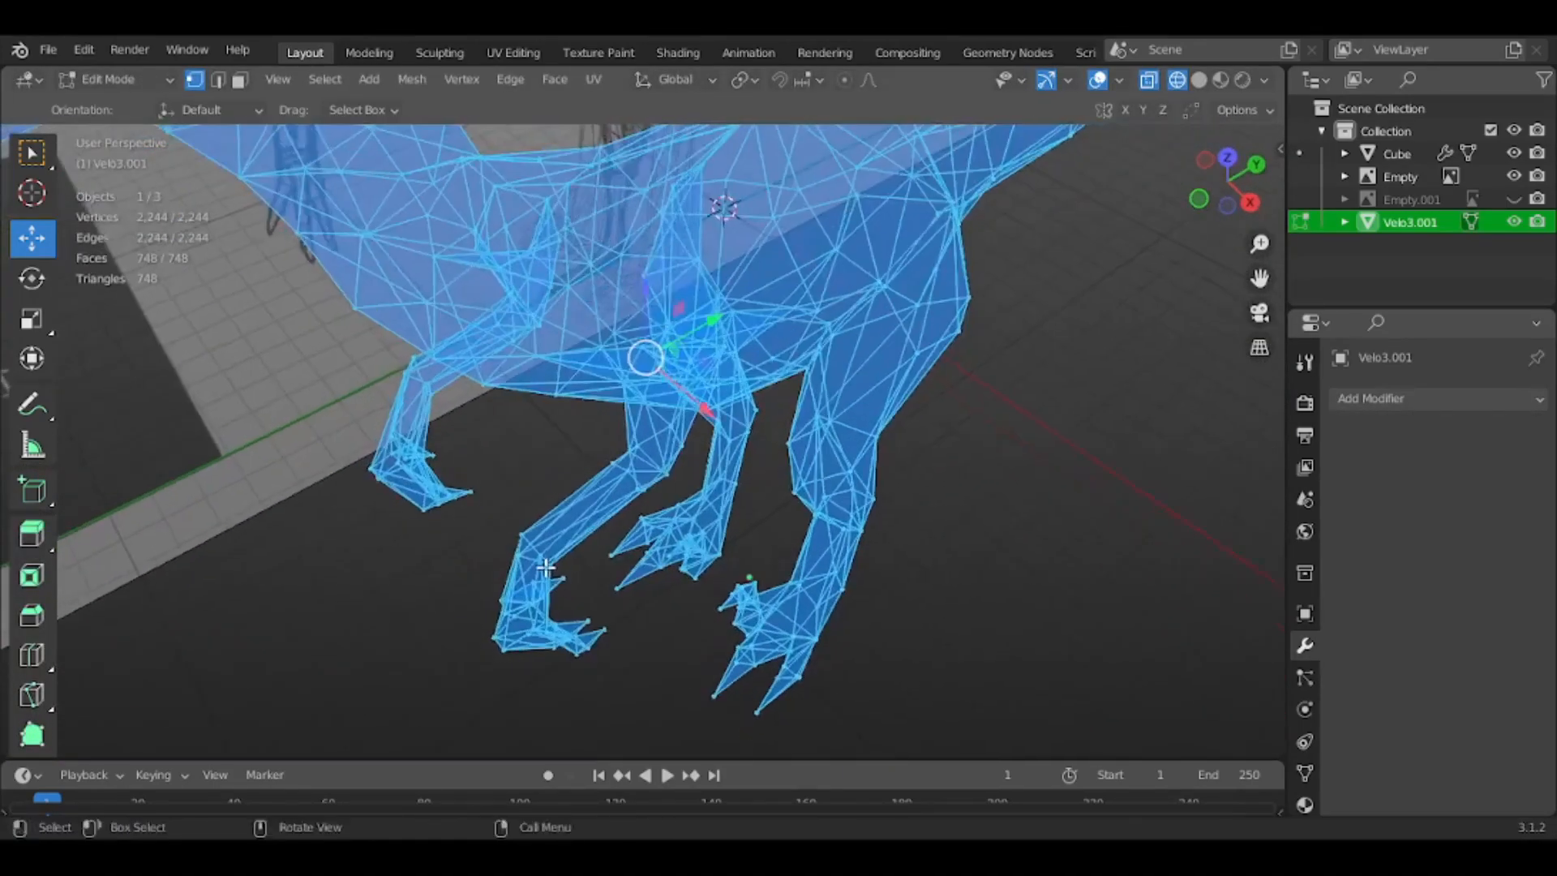
left_click_drag(473, 523, 605, 712)
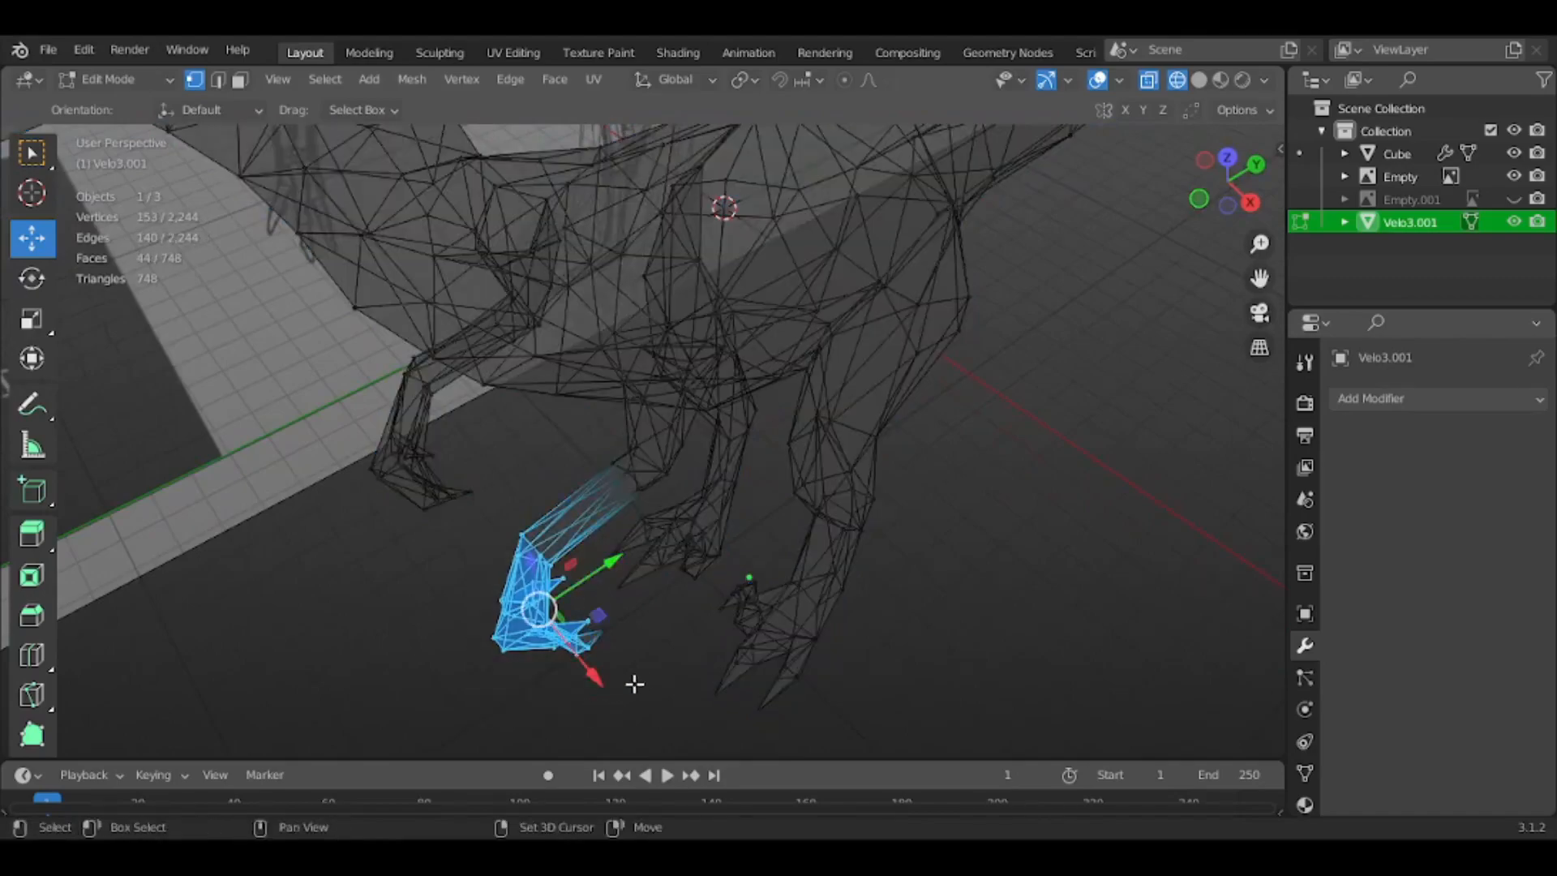
middle_click_drag(746, 637, 705, 577)
scroll(704, 576, "down", 4)
key("Tab")
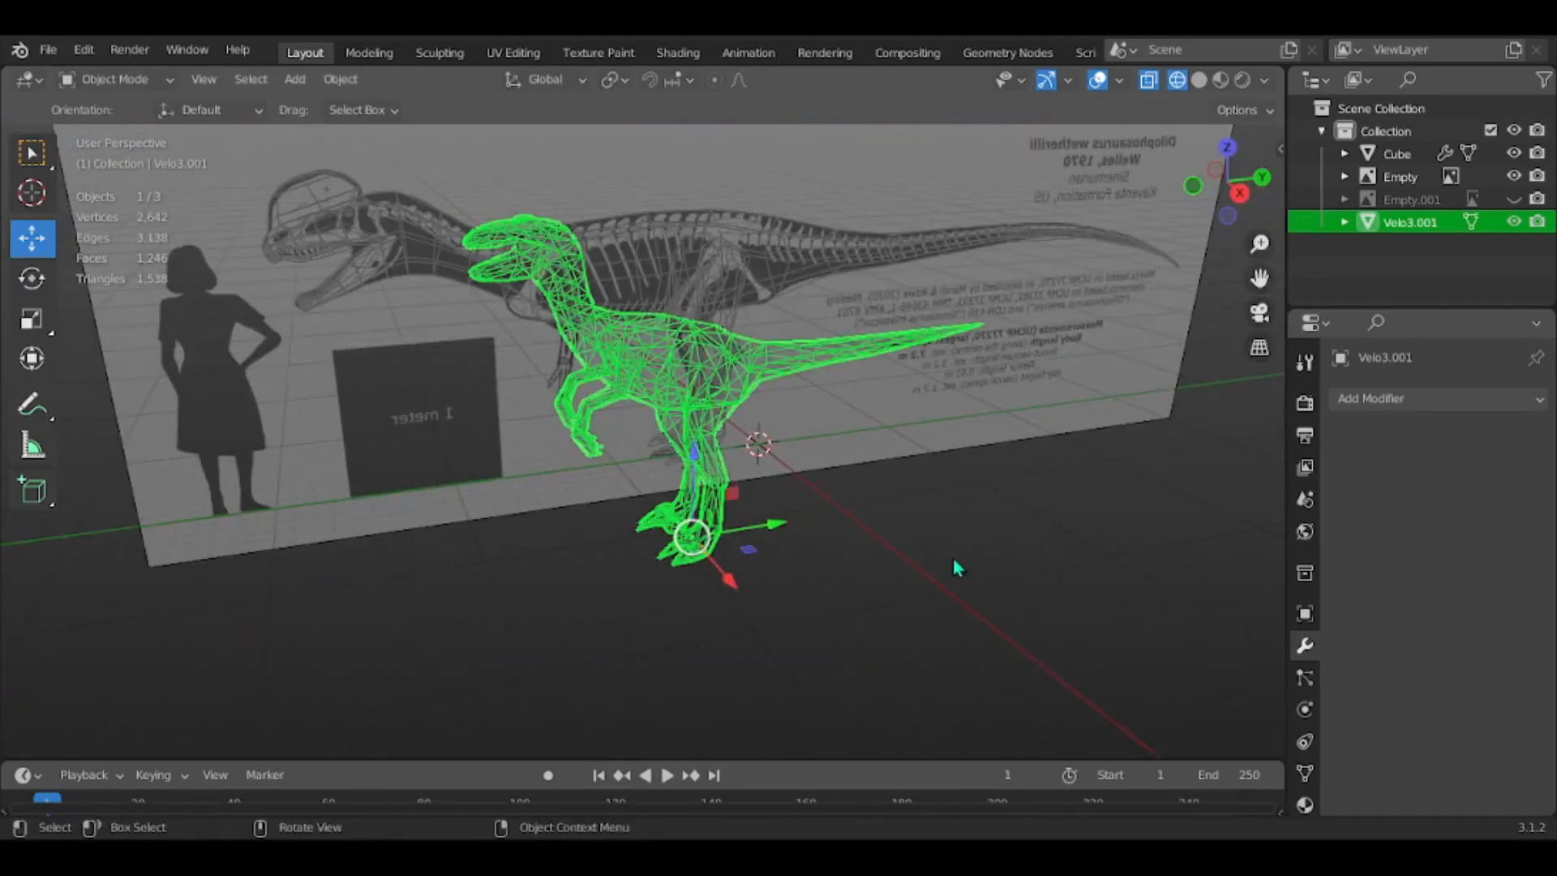
Extend the raptor's forearm selection to the upper arm in wireframe and inspect it in solid shading
key("shift+z")
middle_click_drag(957, 568, 806, 549)
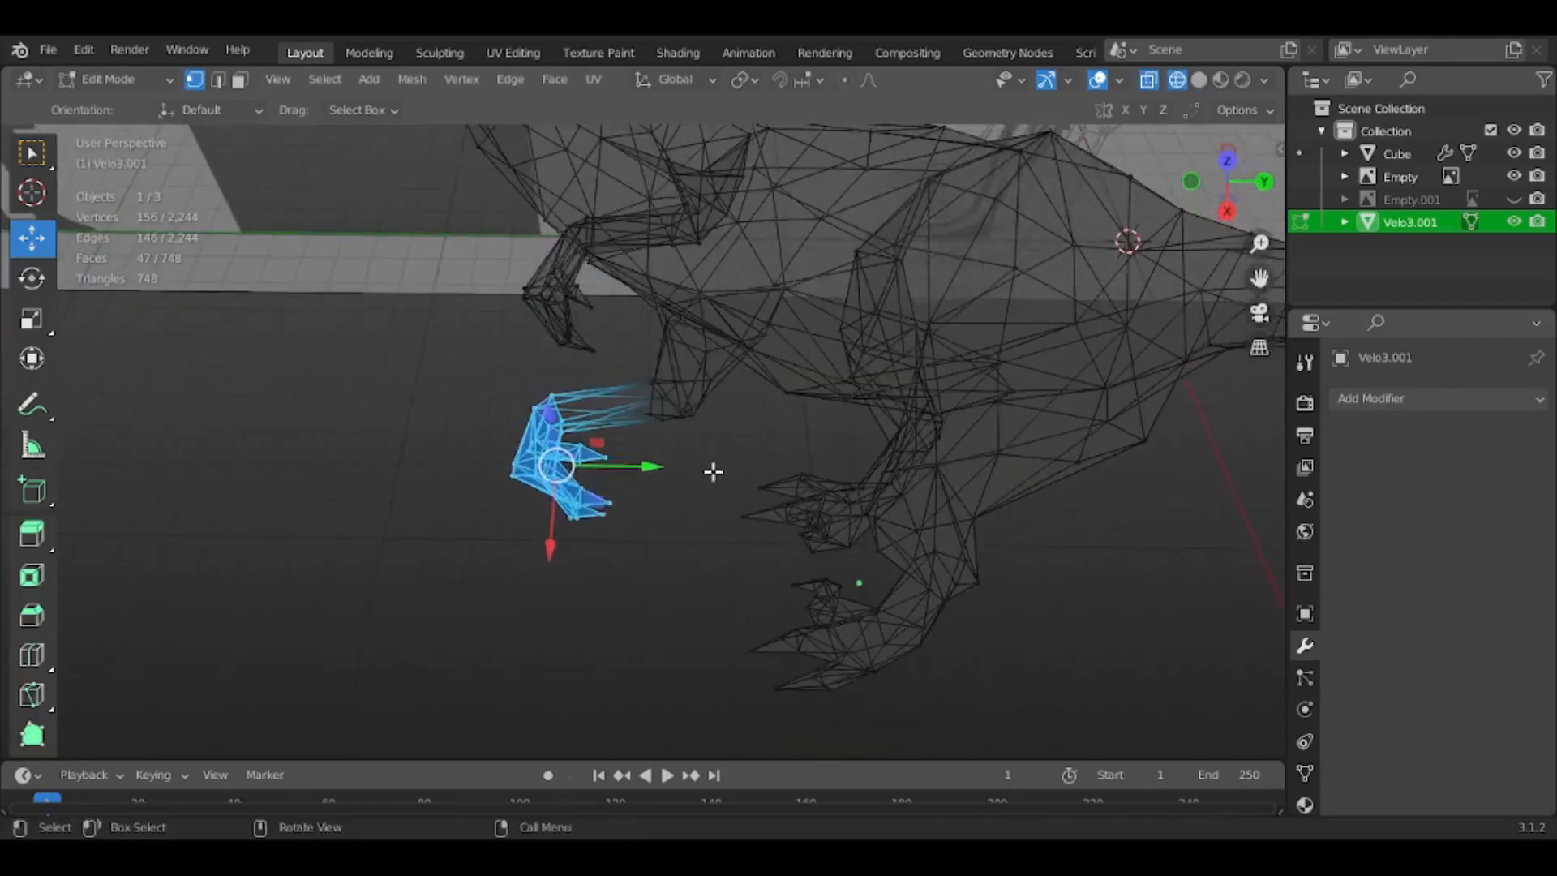
left_click_drag(712, 472, 606, 351, "shift")
key("shift+z")
middle_click_drag(939, 377, 914, 445, "shift")
middle_click_drag(785, 406, 814, 400)
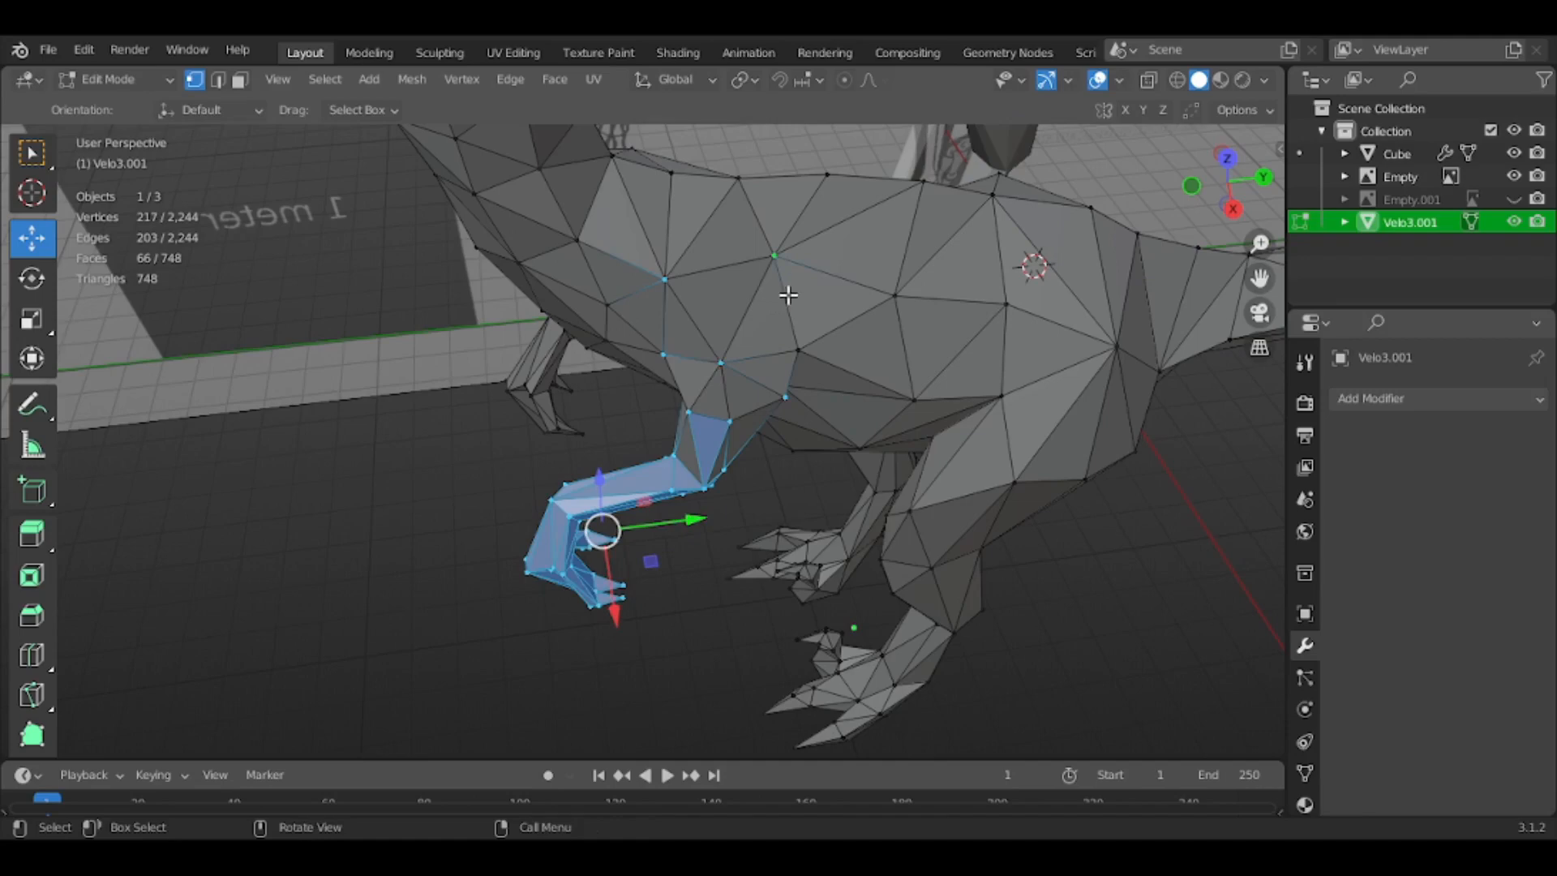
Test-move single vertices on the raptor's torso to check whether its faces are joined, undoing each move
left_click(776, 258)
key("g")
left_click(888, 351)
key("ctrl+z")
key("g")
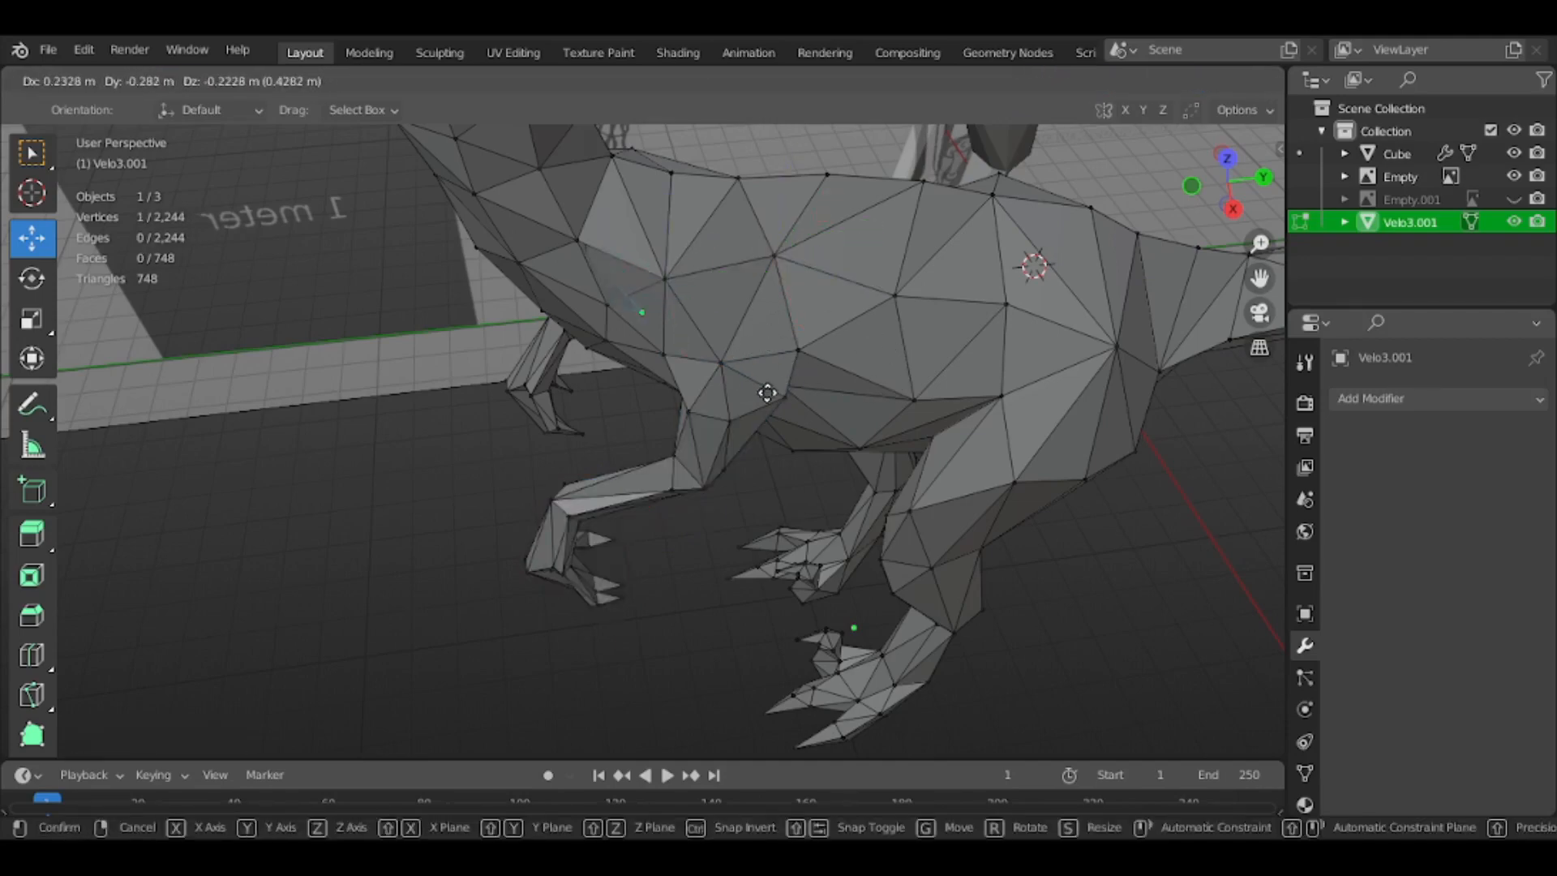
left_click(759, 357)
middle_click_drag(747, 357, 692, 330)
key("ctrl+z")
left_click(639, 205)
key("g")
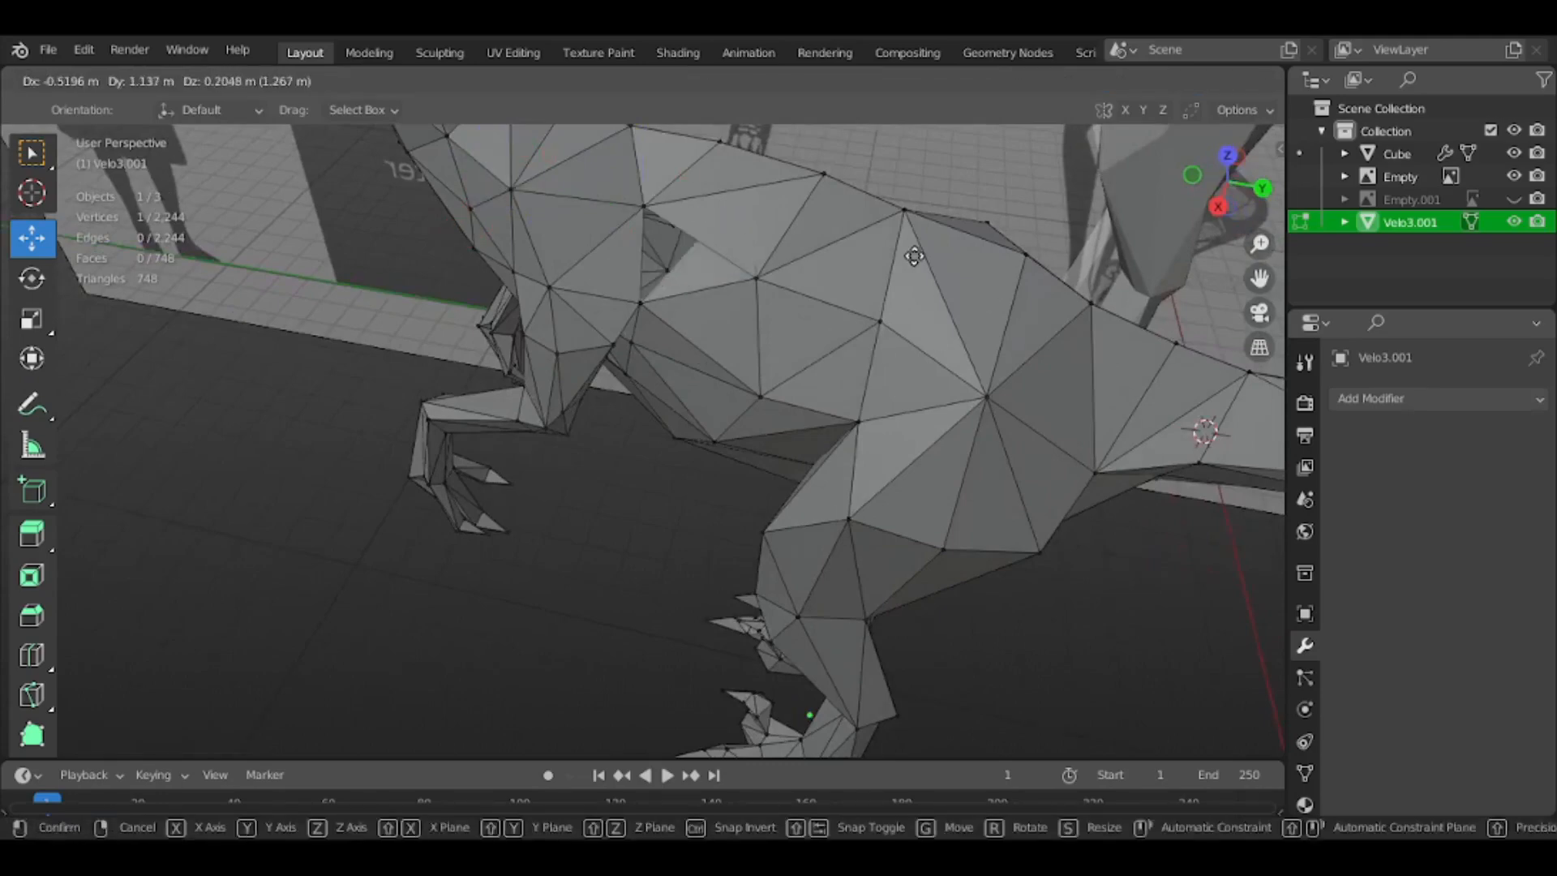
left_click(866, 253)
key("ctrl+z")
middle_click_drag(859, 246, 789, 538, "shift")
scroll(789, 538, "down", 4)
key("Tab")
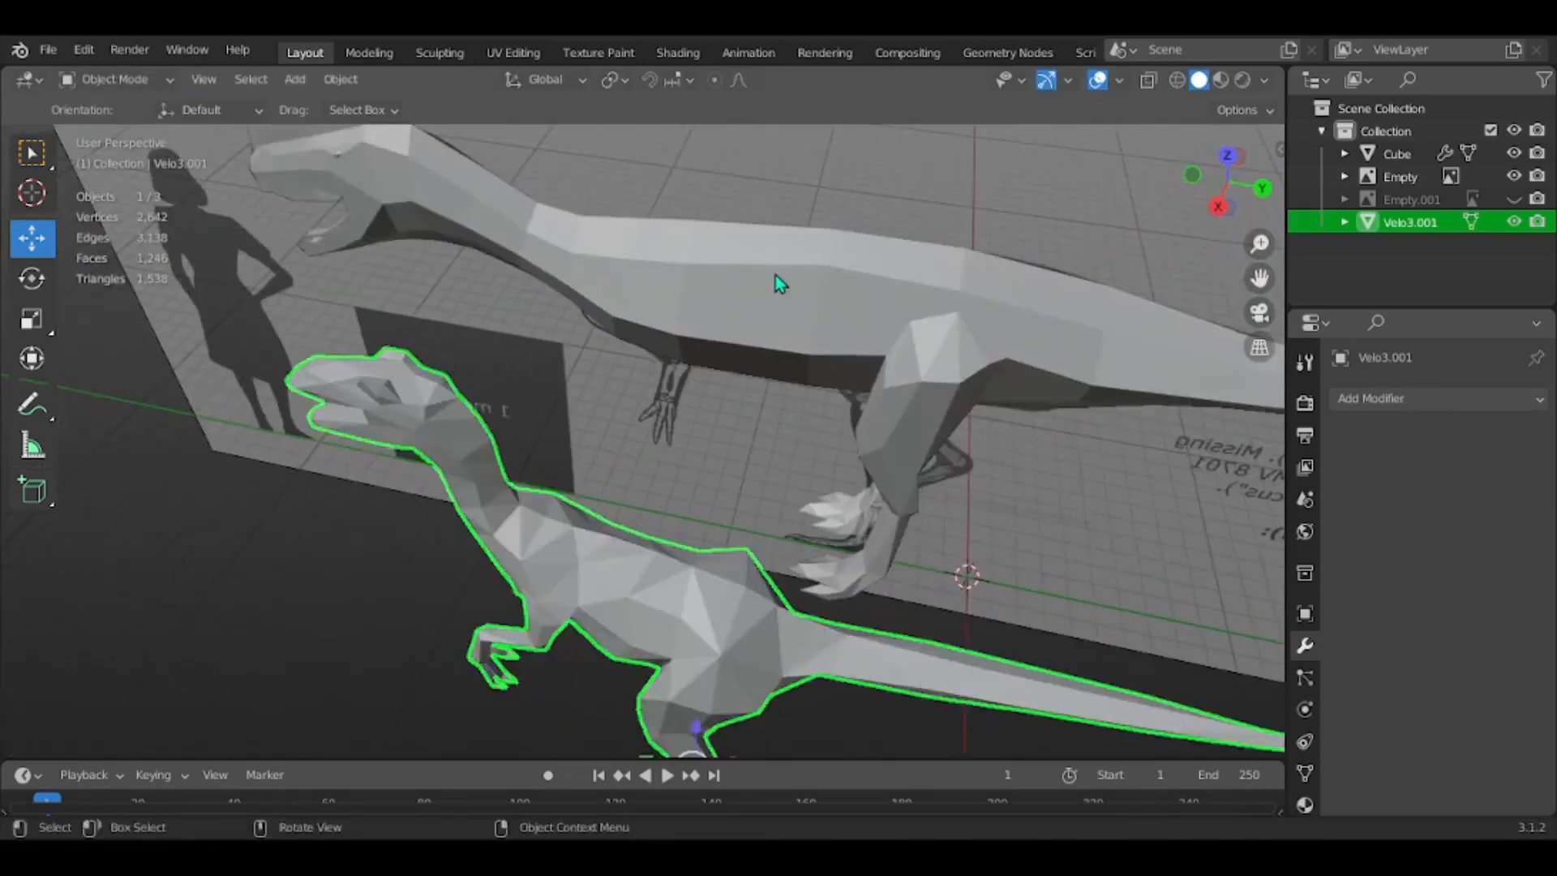
Test-move a vertex on the dinosaur's body in Edit Mode for comparison and undo the move
left_click(775, 277)
key("Tab")
left_click(800, 279)
key("g")
left_click(795, 288)
key("ctrl+z")
middle_click_drag(945, 369, 1019, 314)
key("Tab")
Select all of the raptor's vertices in Edit Mode and merge them by distance
left_click(772, 426)
scroll(772, 426, "down", 4)
middle_click_drag(772, 426, 1017, 393)
key("Tab")
key("a")
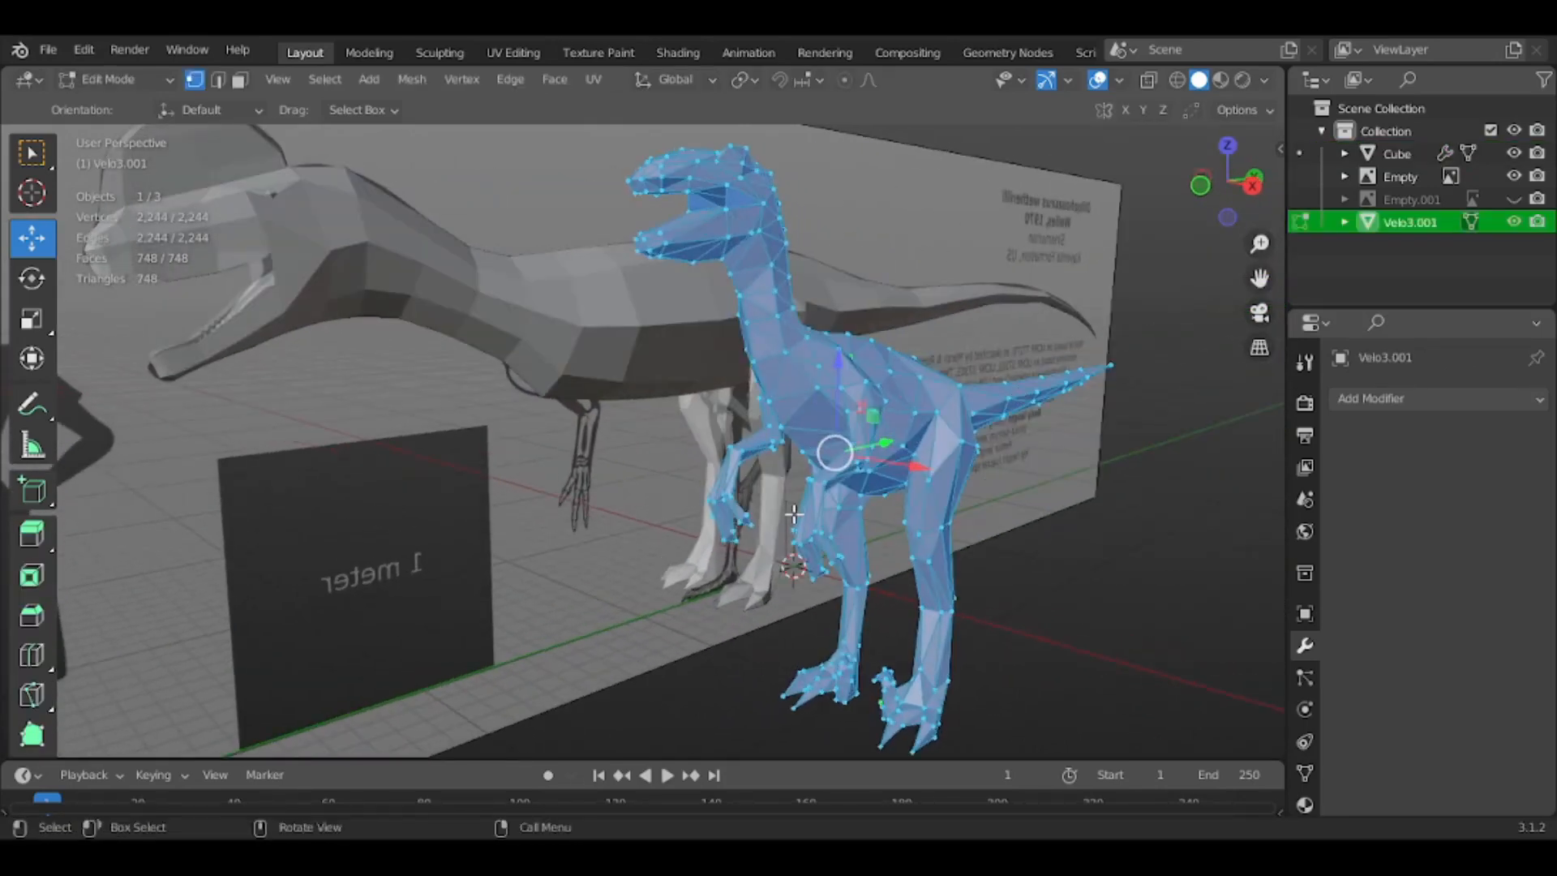
key("m")
left_click(772, 556)
Apply flat shading to the raptor in Object Mode
key("Tab")
middle_click_drag(1014, 492, 933, 511)
right_click(850, 459)
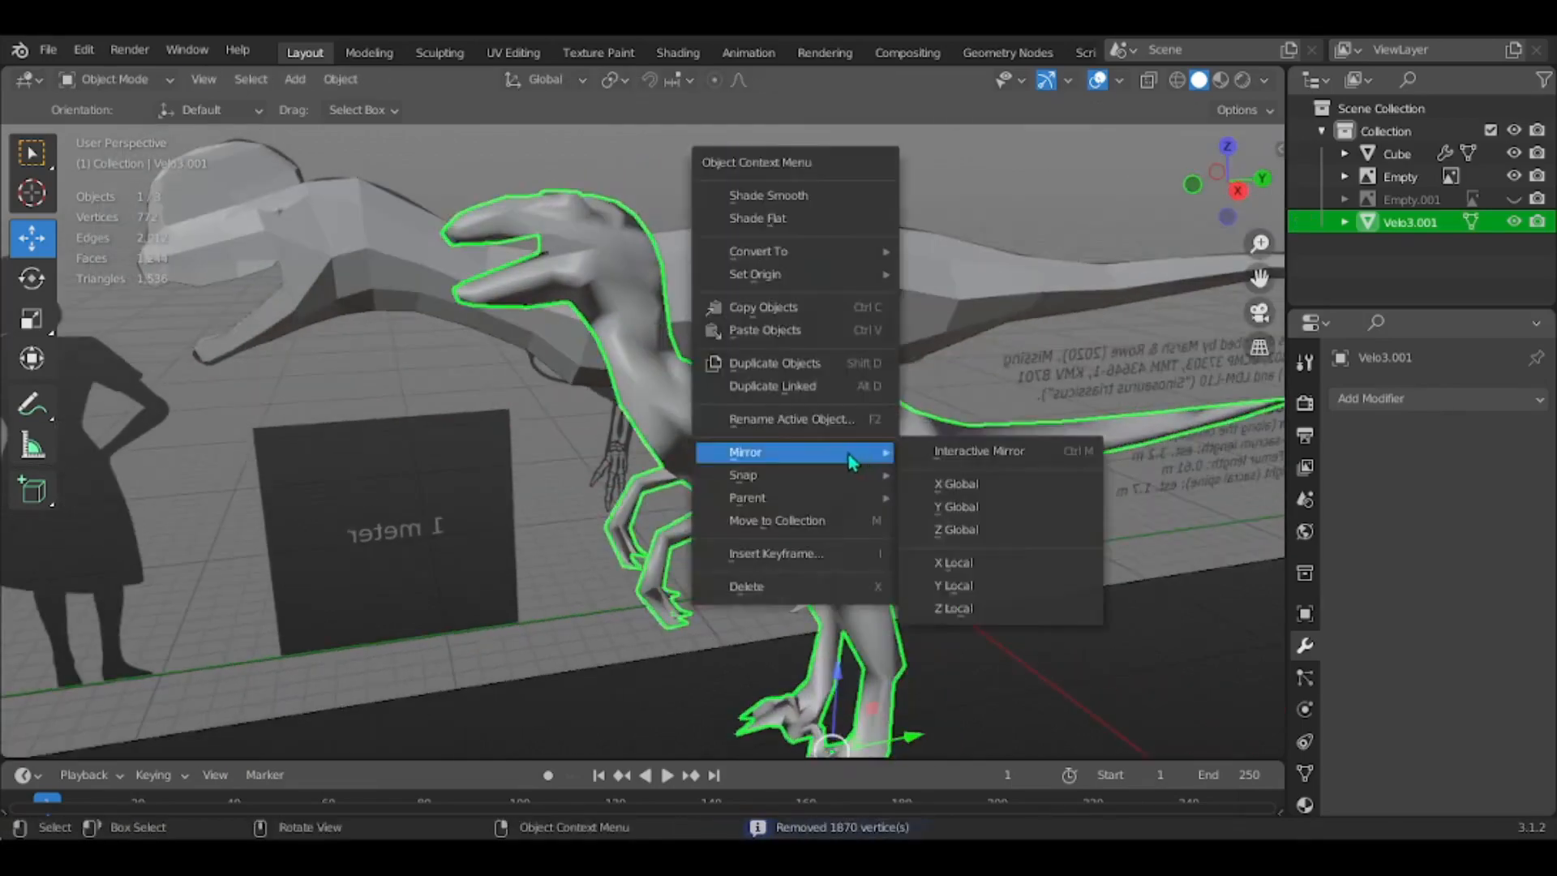
left_click(766, 220)
mouse_move(765, 221)
middle_mouse_down()
mouse_move(1026, 542)
mouse_move(977, 566)
mouse_move(799, 584)
mouse_move(761, 528)
mouse_move(865, 438)
middle_mouse_up()
Box-select the merged raptor's near forearm and hand in wireframe Edit Mode, and return to solid shading
key("Tab")
scroll(760, 528, "up", 3)
key("shift+z")
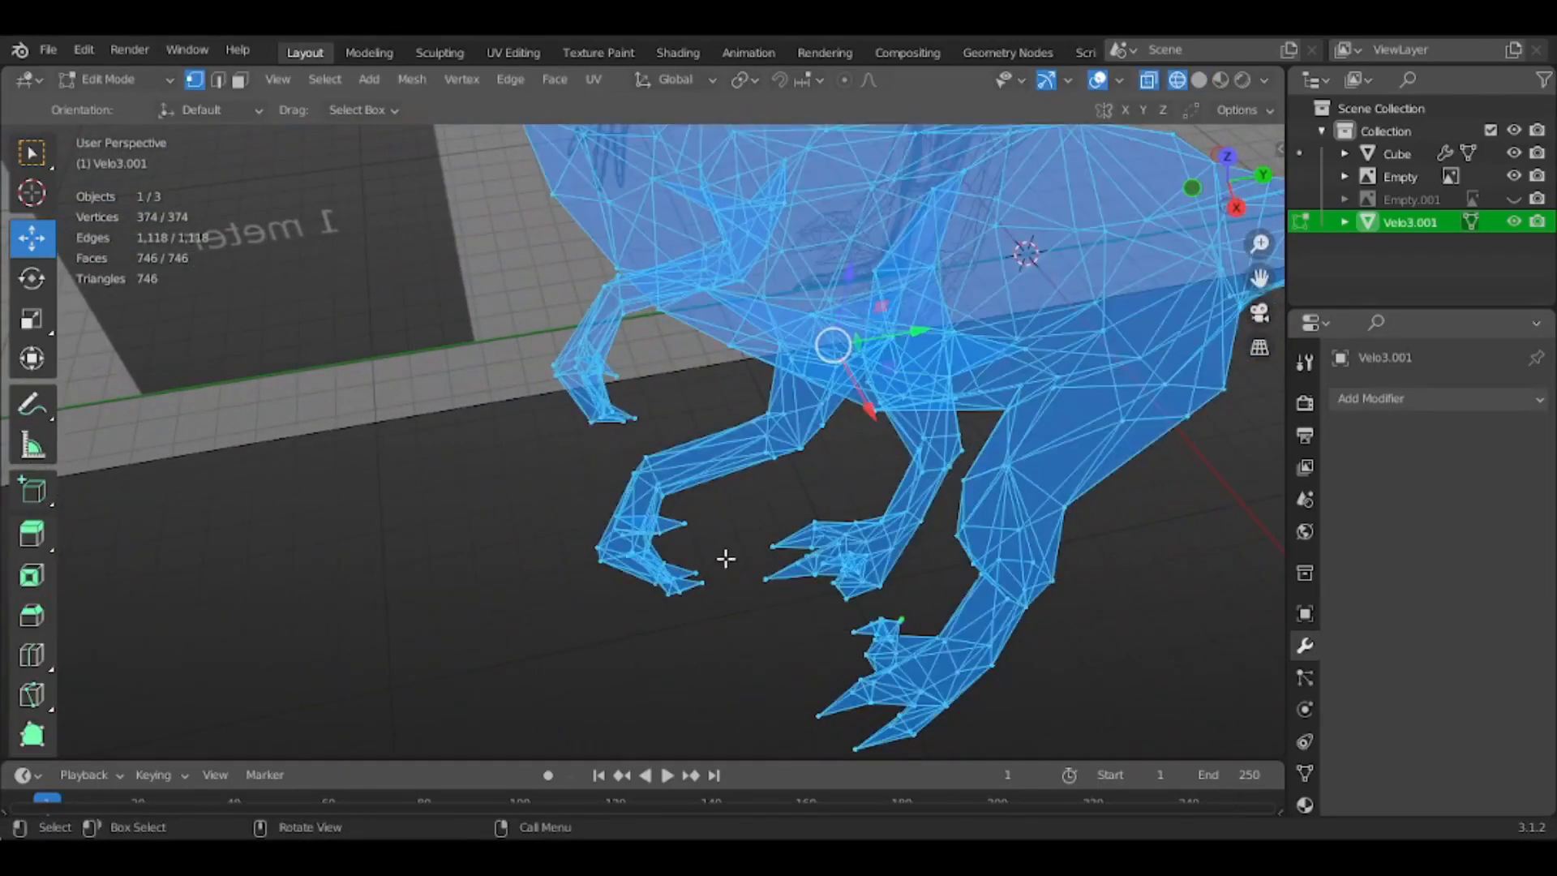
left_click_drag(755, 672, 537, 443)
key("z")
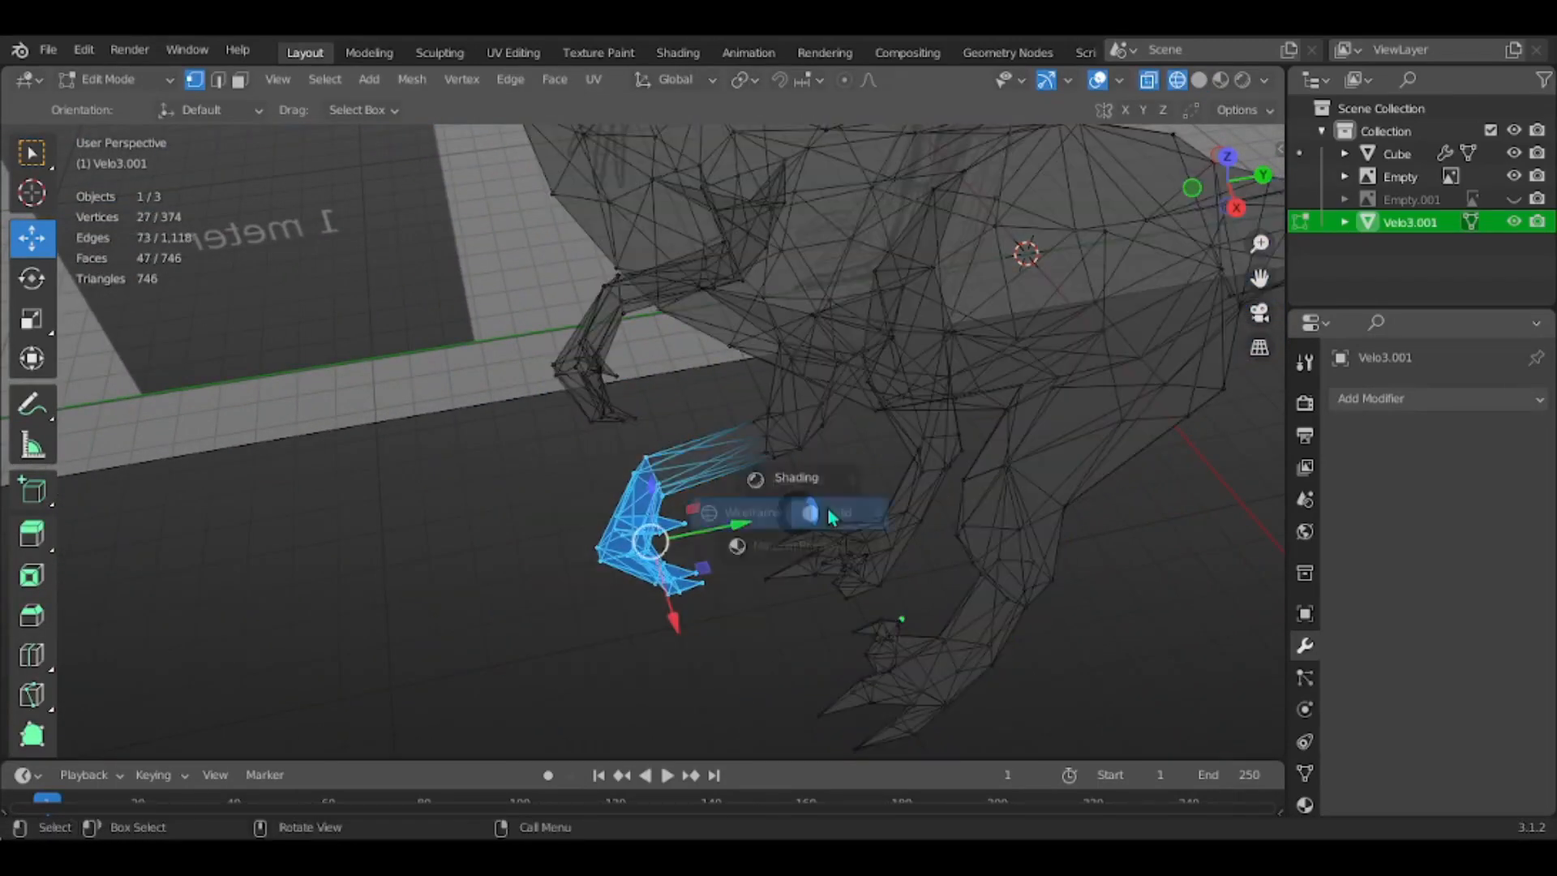
left_click(869, 500)
middle_click_drag(768, 498, 803, 525)
Test-move vertices on the raptor's torso to check that the merged faces stay joined
left_click(744, 552)
key("g")
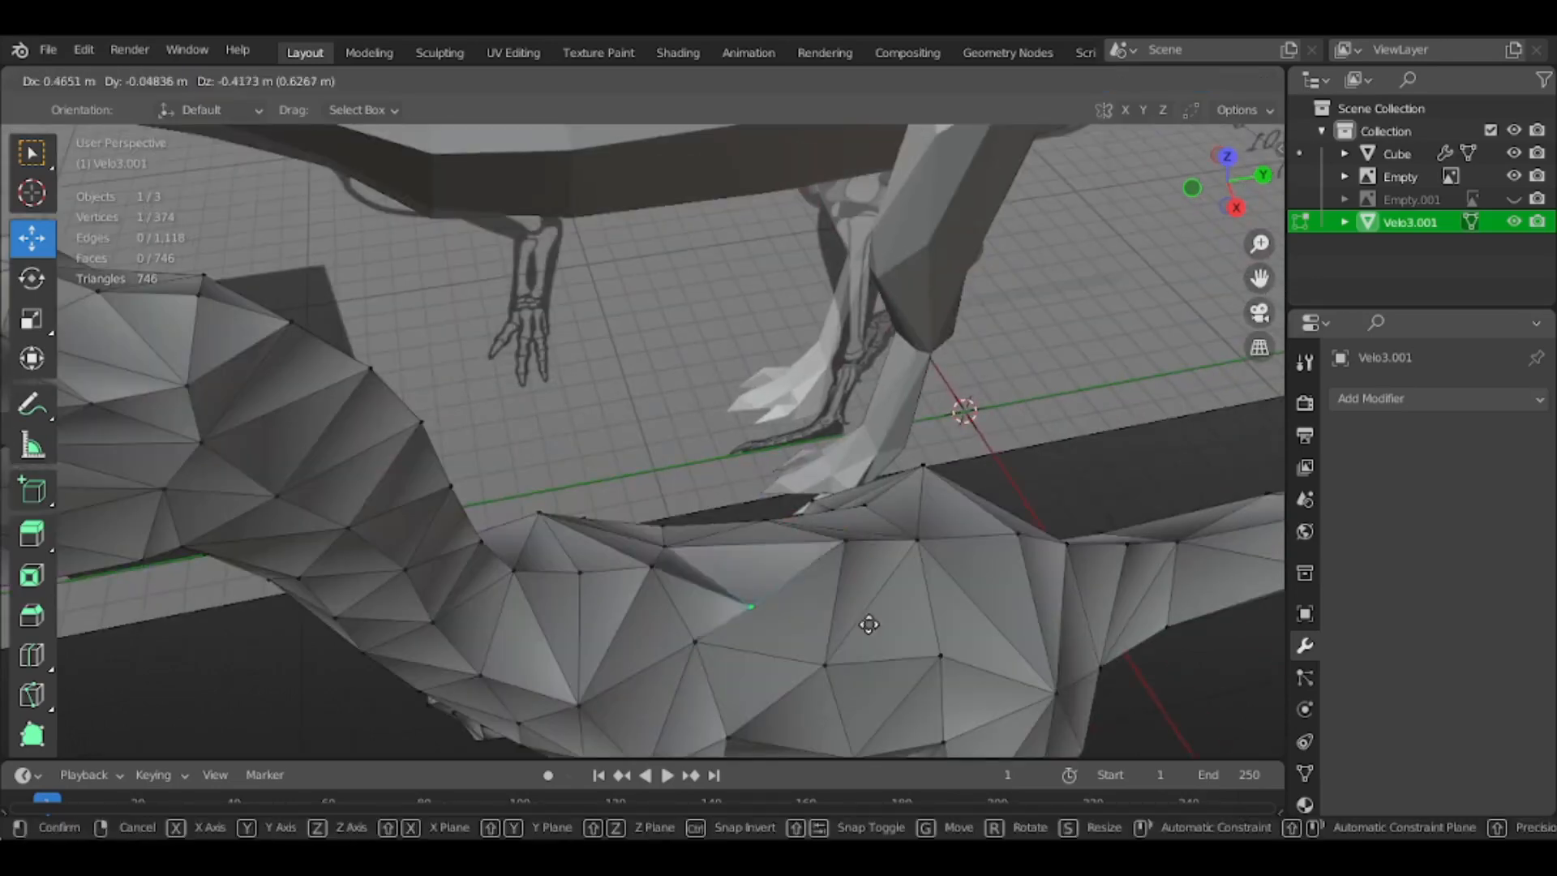
left_click(852, 570)
middle_click_drag(852, 570, 828, 446)
key("g")
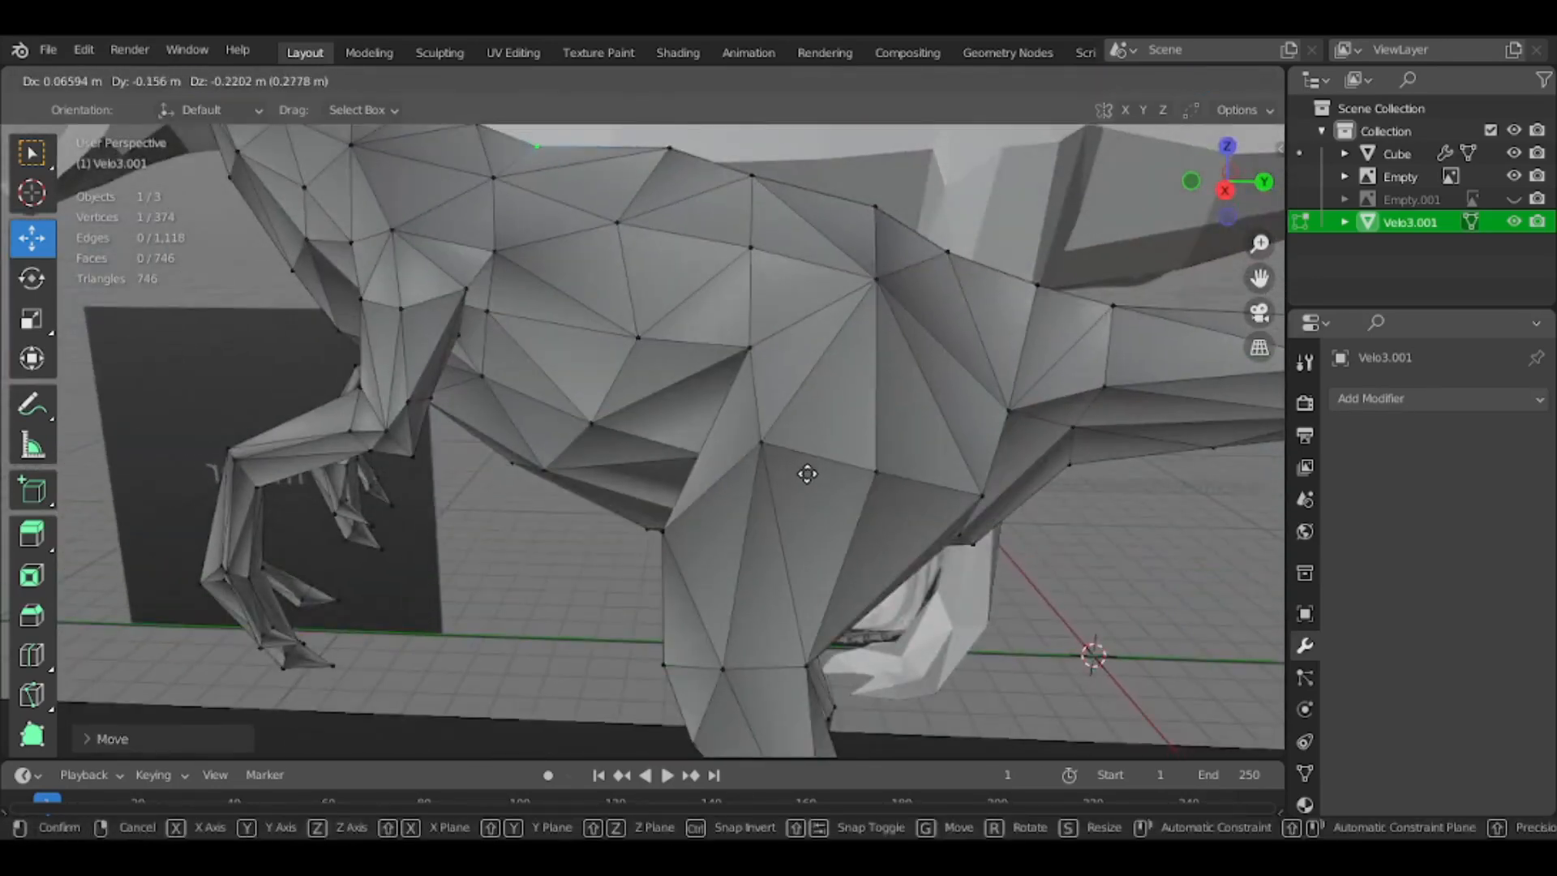
left_click(807, 474)
mouse_move(685, 508)
middle_mouse_down()
mouse_move(785, 517)
mouse_move(793, 344)
mouse_move(737, 466)
middle_mouse_up()
Box-select the raptor's near hand, forearm and upper arm in wireframe, and return to solid shading
key("z")
left_click(636, 465)
middle_click_drag(636, 465, 676, 388, "shift")
key("ctrl+l")
middle_click_drag(761, 650, 653, 408)
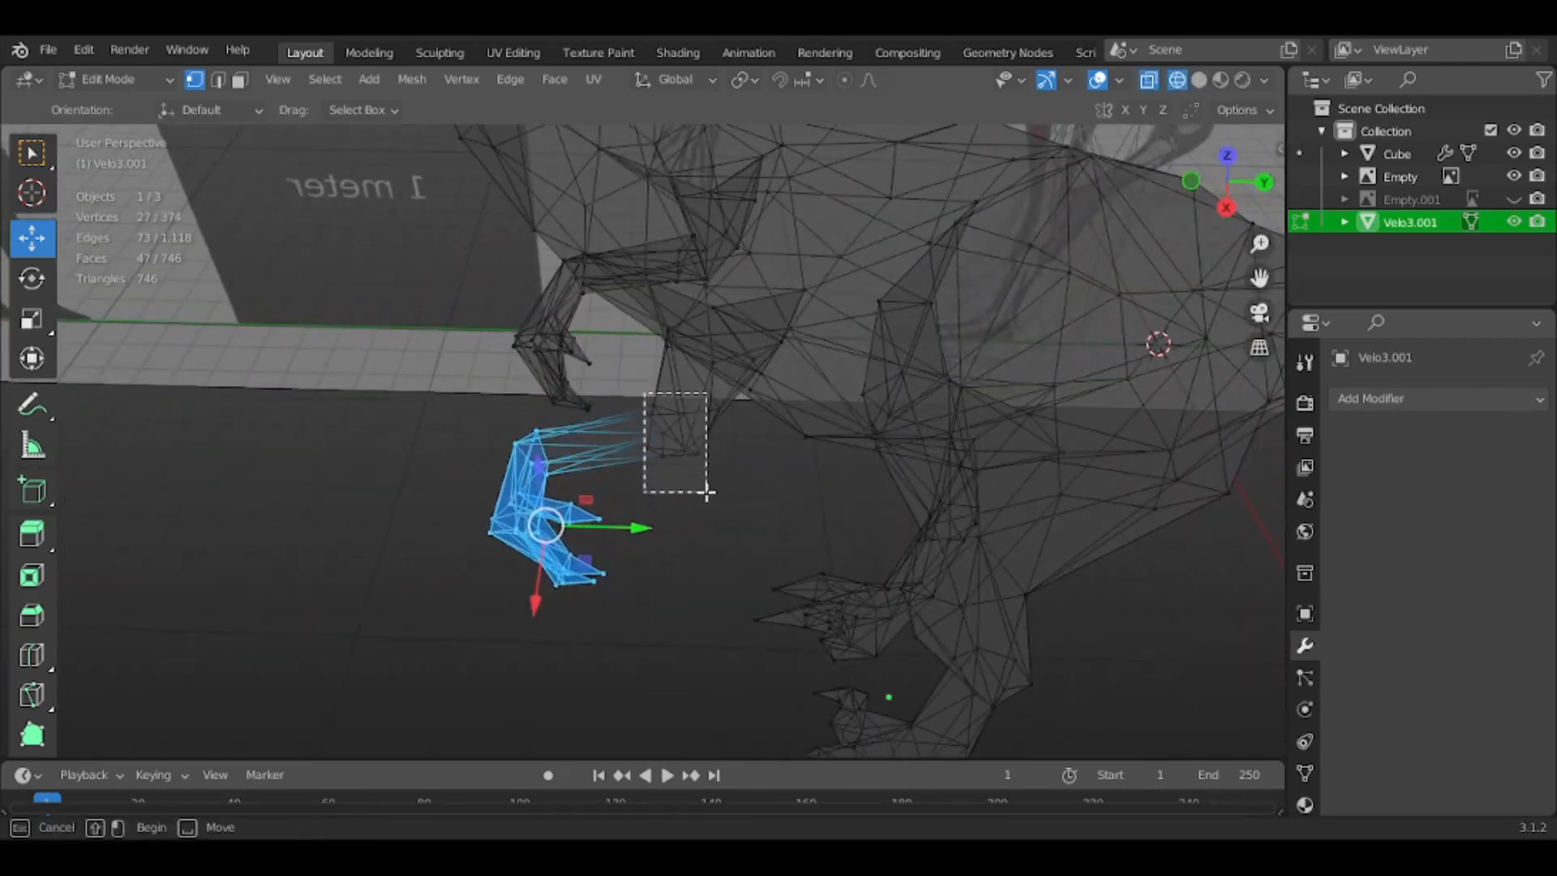
key("shift+z")
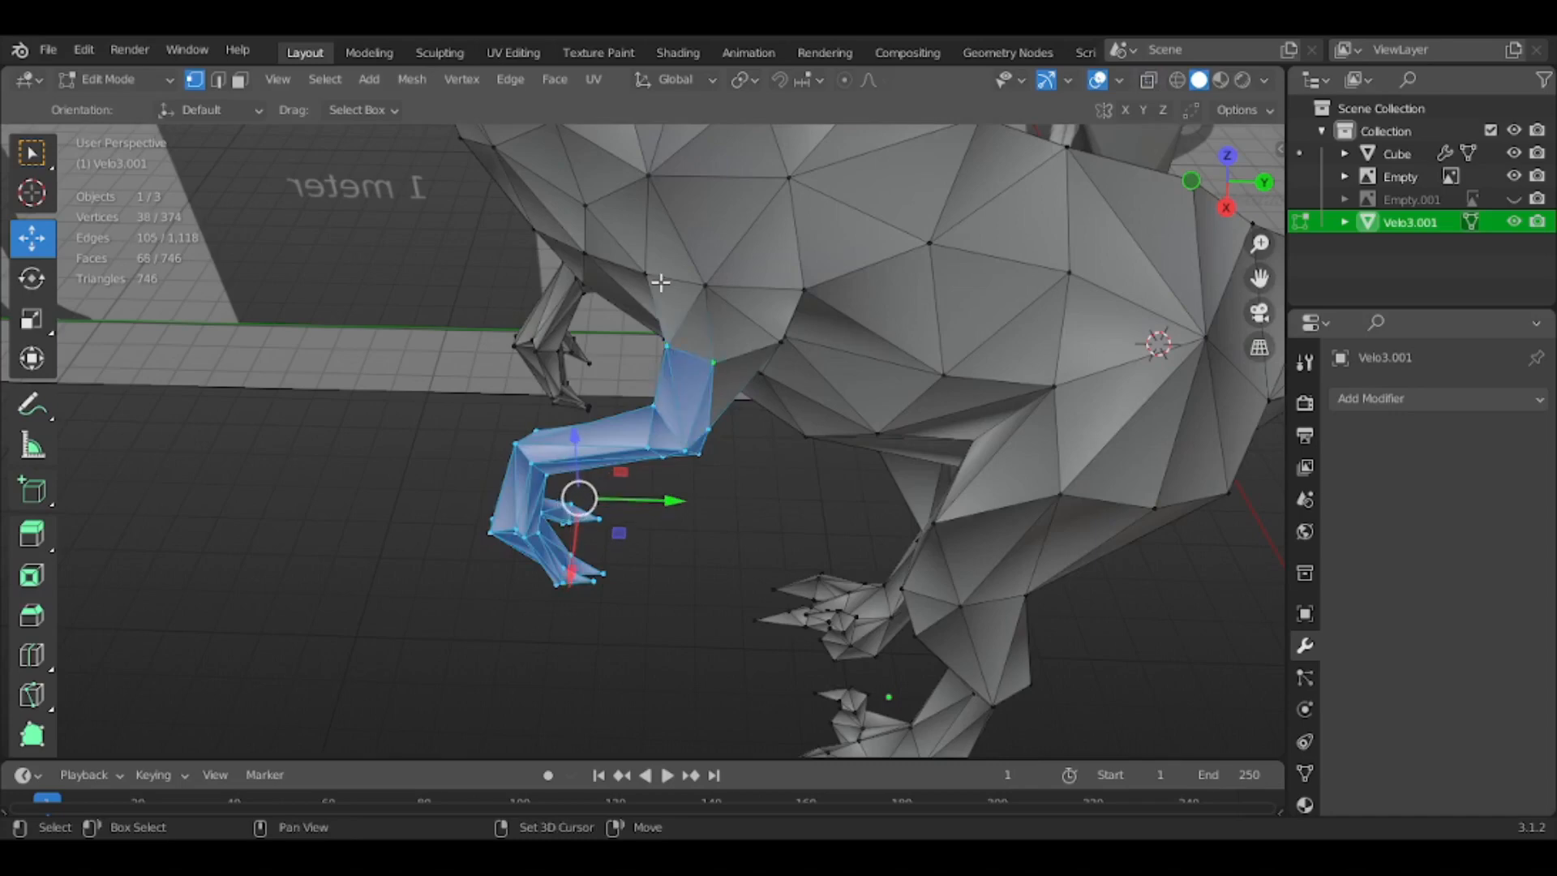
Add the shoulder vertices around the top of the near arm to the selection
left_click(798, 287, "shift")
middle_click_drag(799, 287, 730, 305)
middle_click_drag(620, 158, 544, 215)
middle_click_drag(783, 358, 819, 244)
left_click(624, 233, "shift")
mouse_move(561, 240)
middle_mouse_down()
mouse_move(634, 211)
mouse_move(687, 257)
mouse_move(981, 382)
mouse_move(981, 441)
mouse_move(811, 471)
mouse_move(732, 505)
mouse_move(664, 455)
mouse_move(619, 292)
middle_mouse_up()
left_click(633, 211, "shift")
Move the selected arm along X away from the raptor's body
key("g")
key("x")
left_click(994, 451)
Delete all raptor vertices except the separated arm, then return to Object Mode
key("z")
left_click(732, 505)
left_click_drag(595, 278, 712, 584)
key("x")
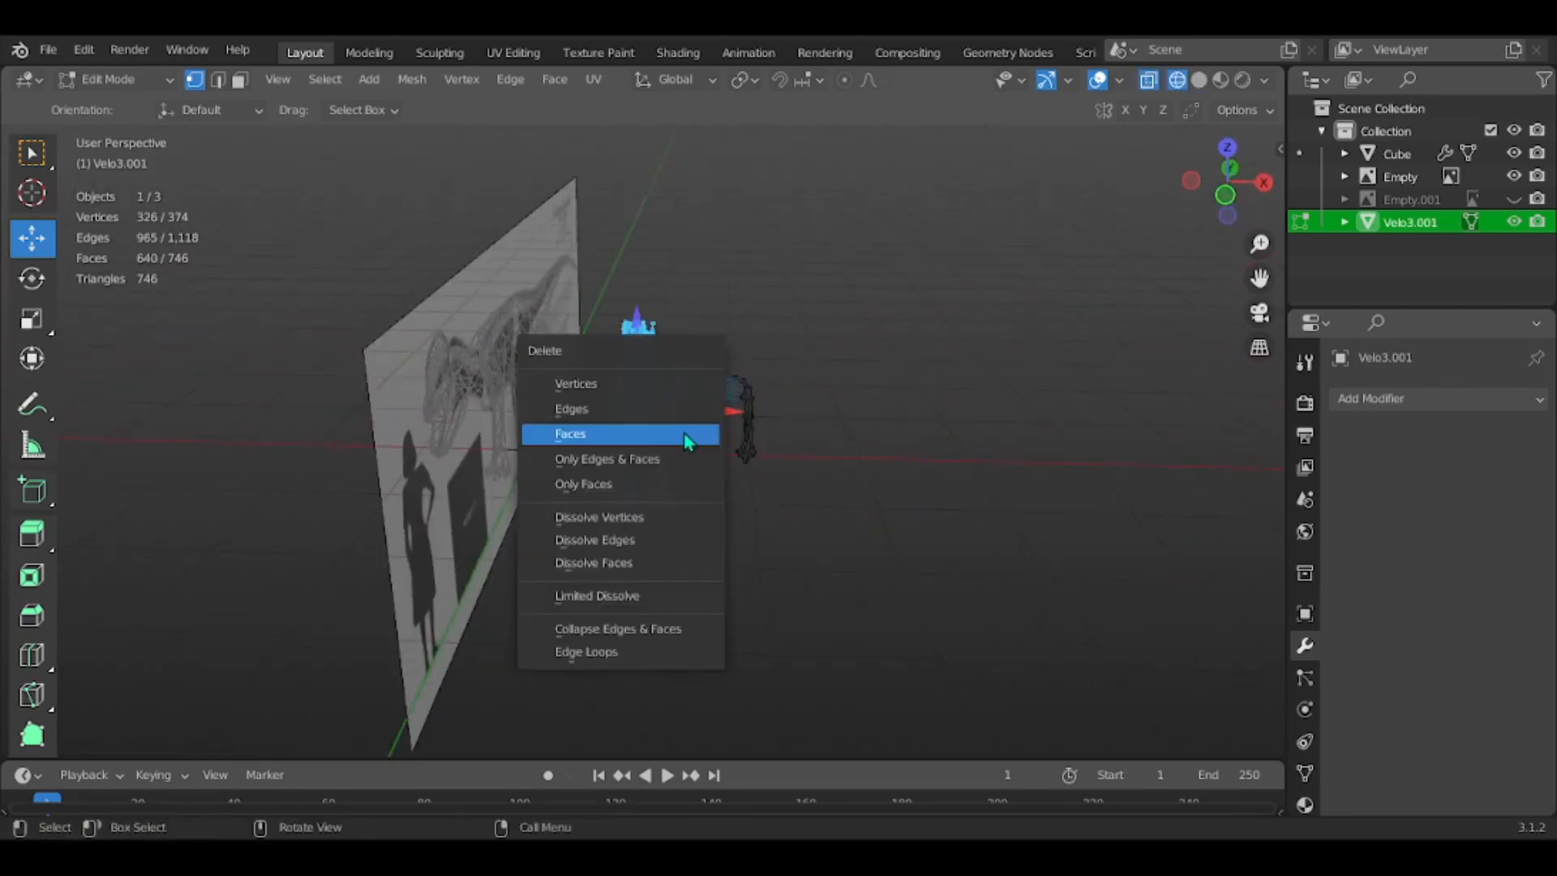
left_click(673, 383)
key("KP_1")
left_click_drag(833, 435, 726, 445)
key("Tab")
middle_click_drag(726, 445, 948, 434)
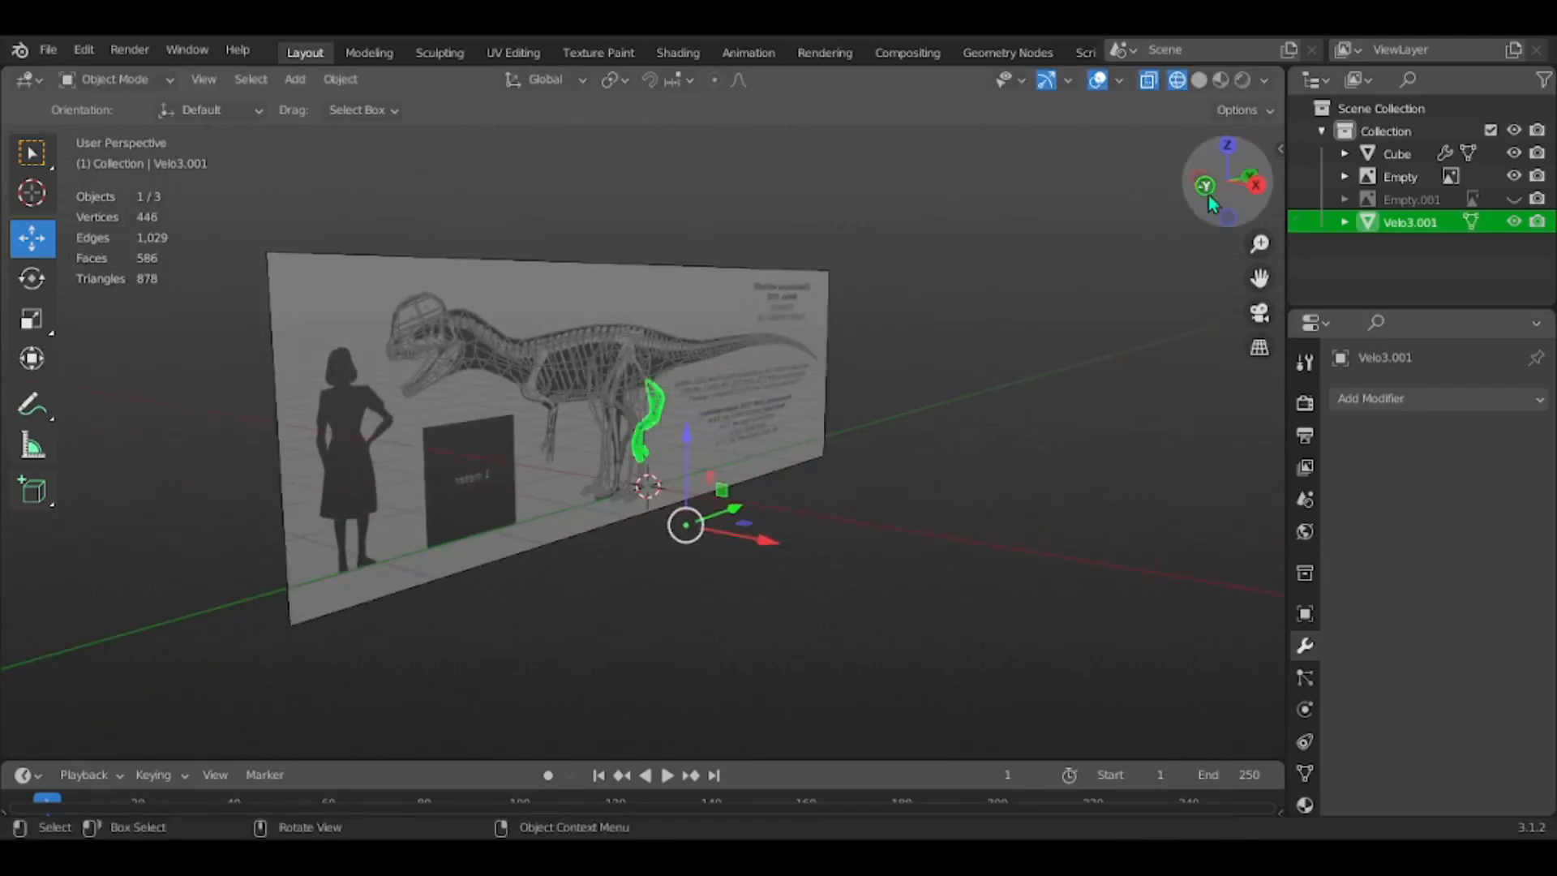
Rotate and move the raptor arm in the side view to align it with the reference skeleton's arm
key("KP_3")
key("r")
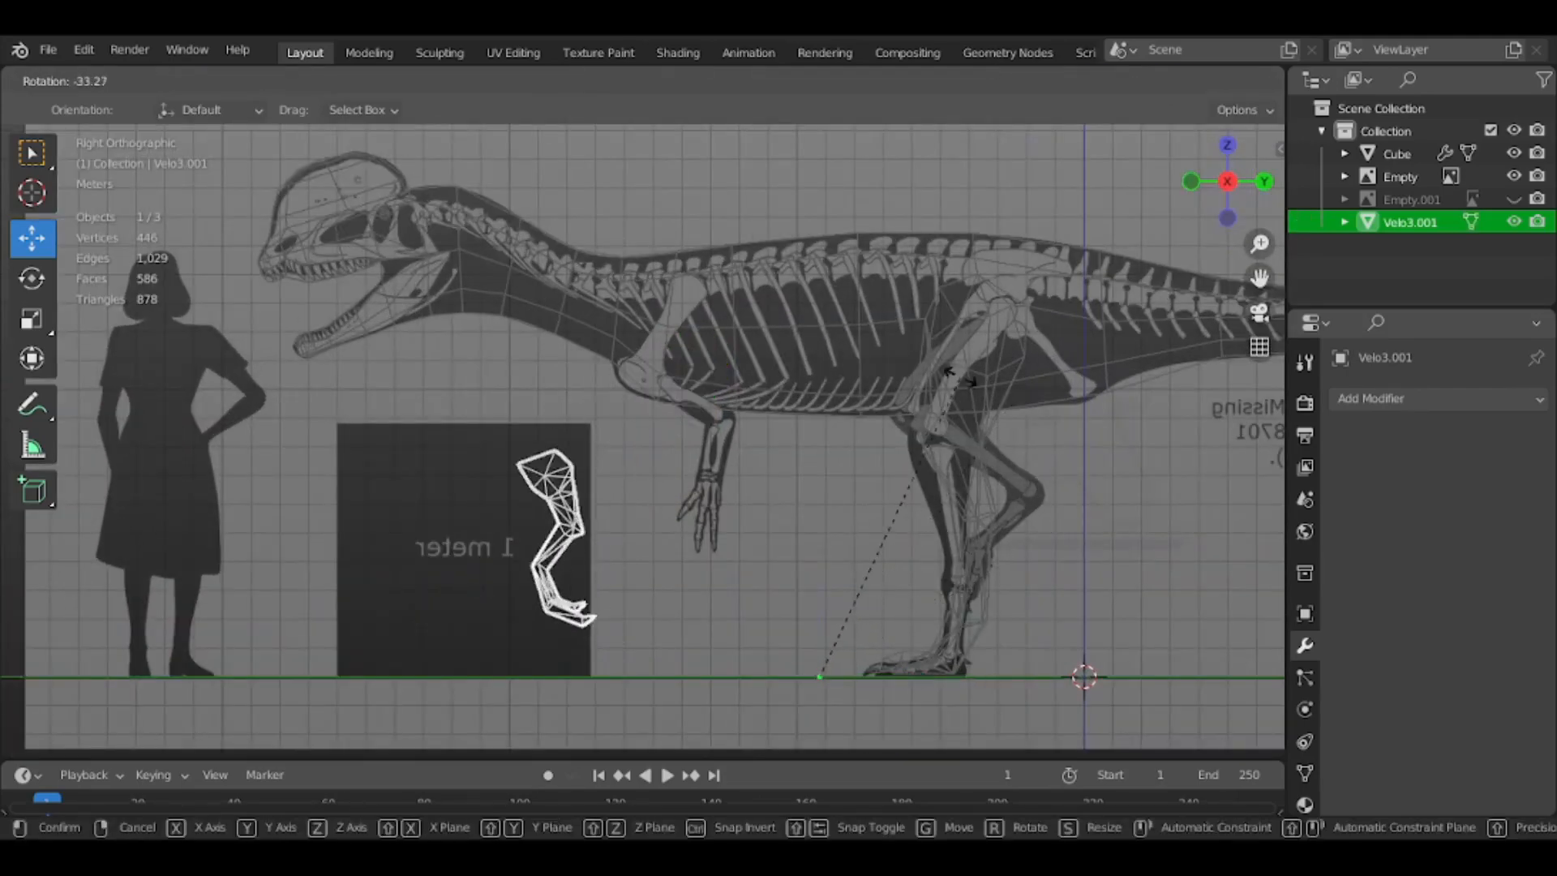
left_click(956, 377)
key("g")
left_click(1046, 506)
key("r")
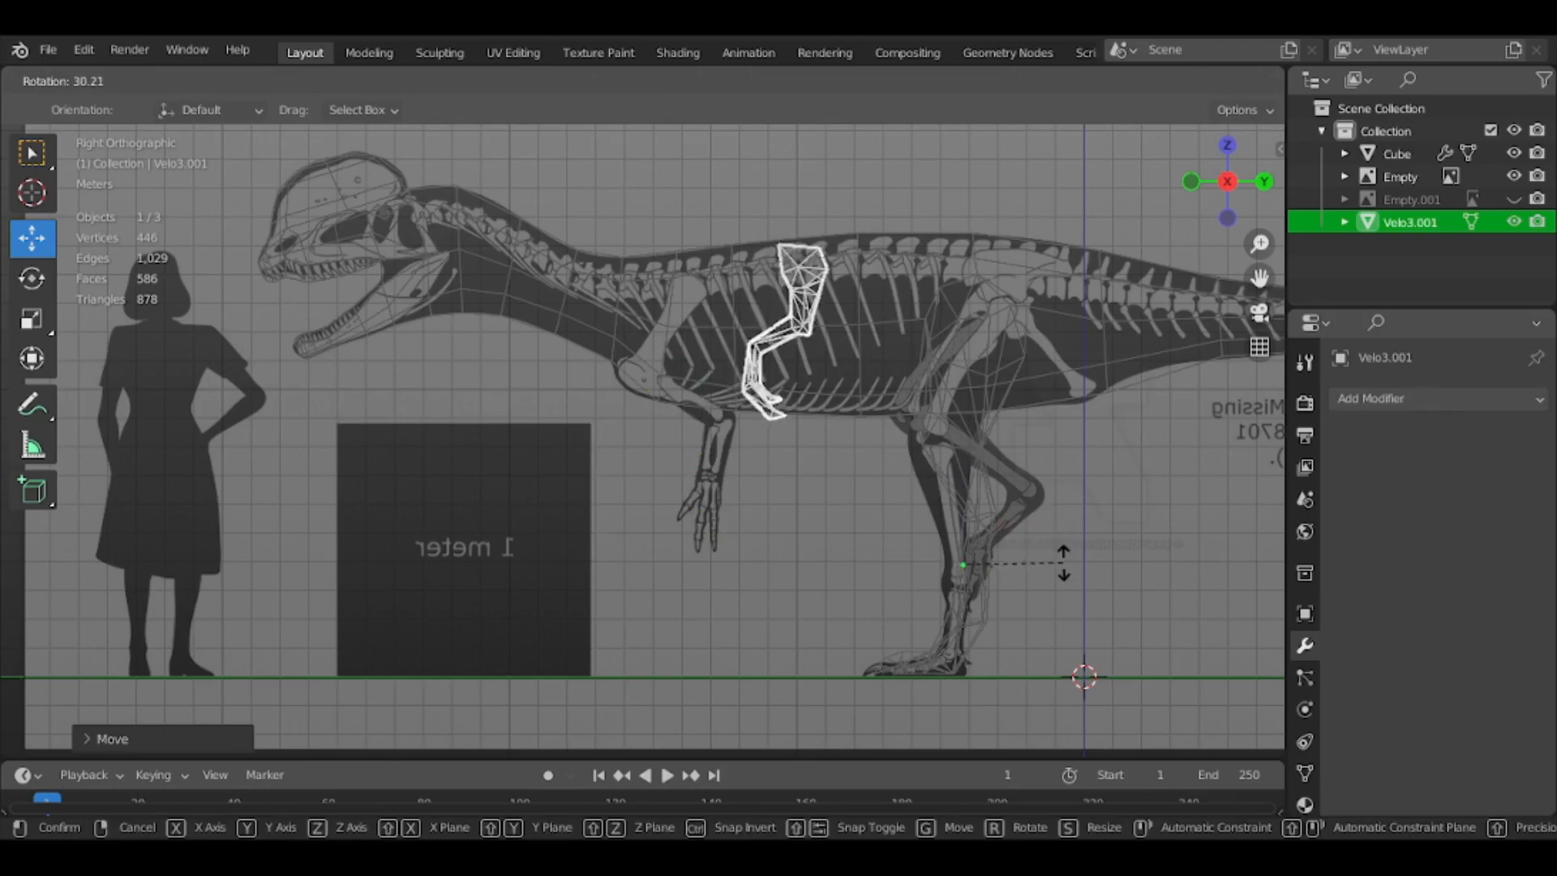
left_click(1039, 535)
key("g")
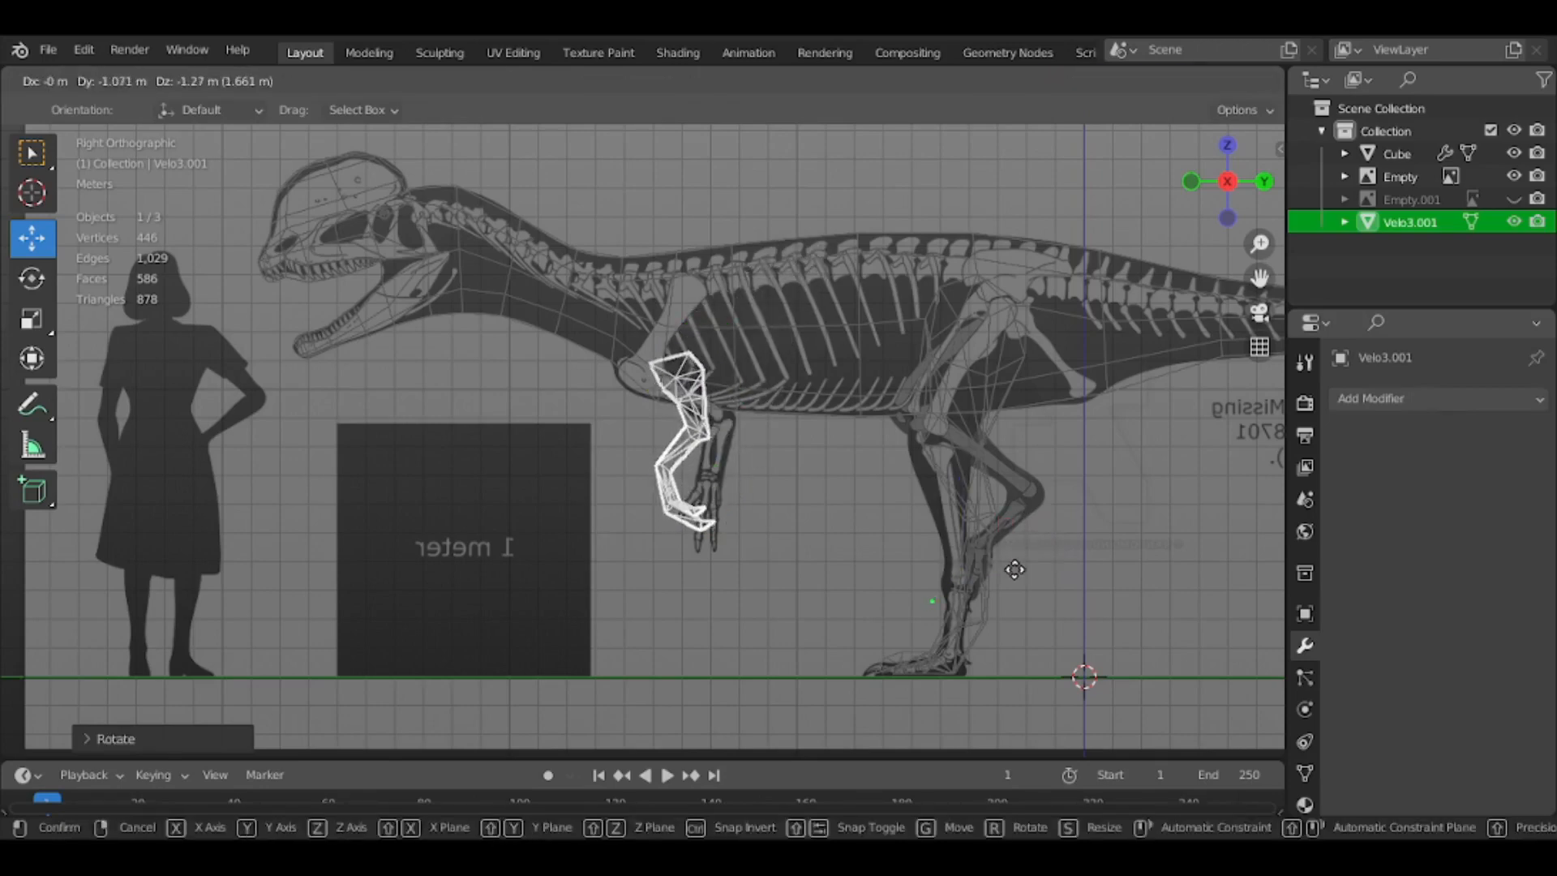
left_click(1015, 569)
Reposition the arm along X so it sits beside the dinosaur's body with a gap between them
middle_click_drag(839, 560, 1140, 528)
left_click(1232, 182)
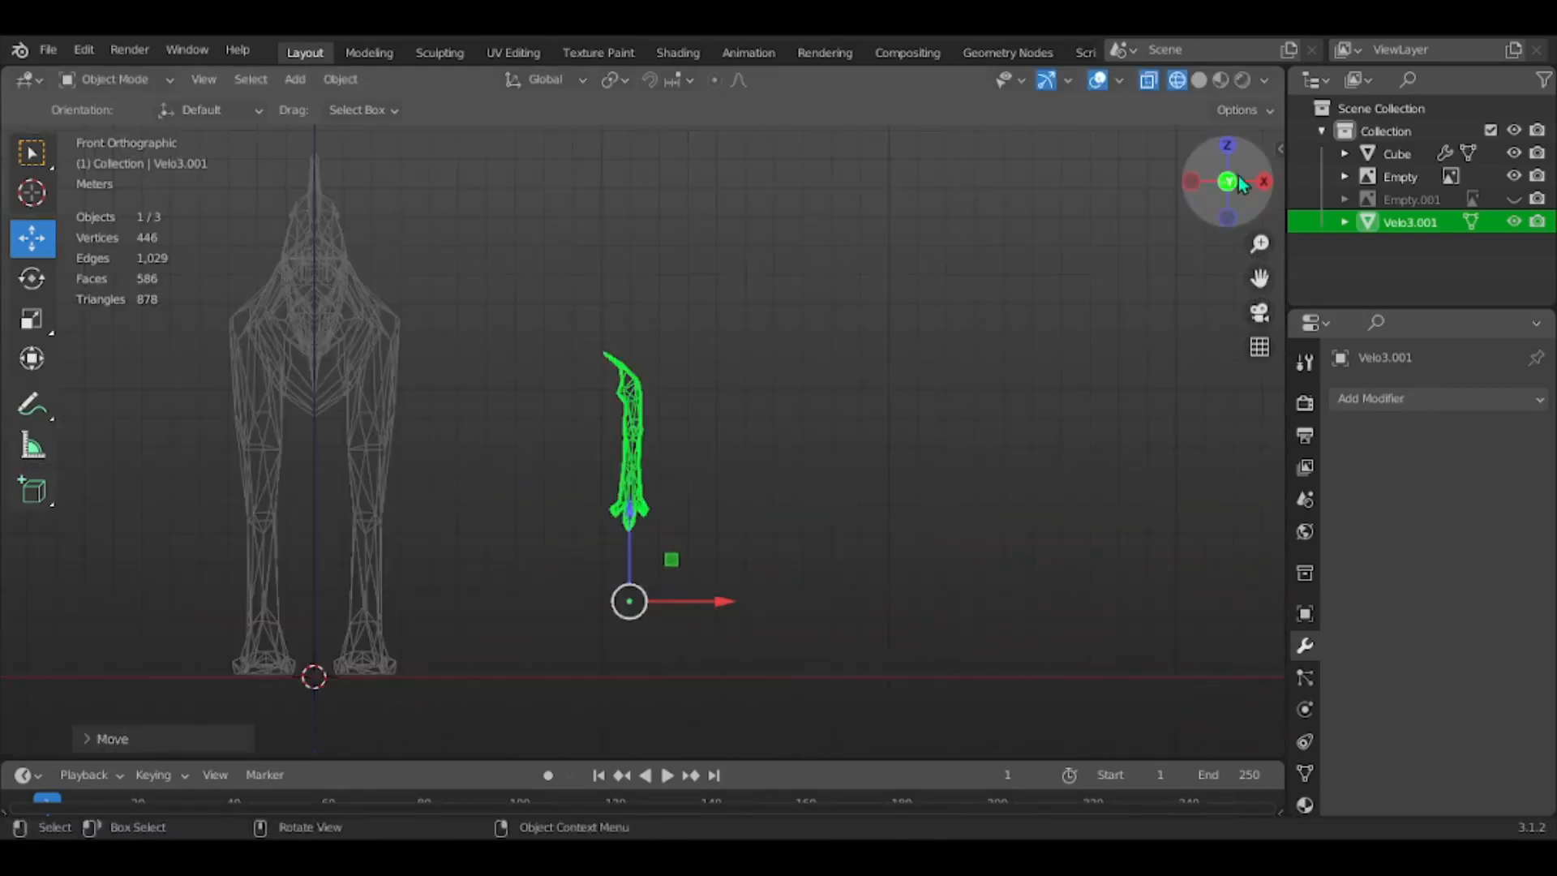
key("g")
left_click(504, 604)
middle_click_drag(595, 560, 876, 418)
middle_click_drag(555, 442, 598, 527, "shift")
key("g")
key("x")
left_click(971, 618)
Switch to solid shading and join the arm object into the dinosaur body so it shares the Mirror modifier
left_click(611, 371, "shift")
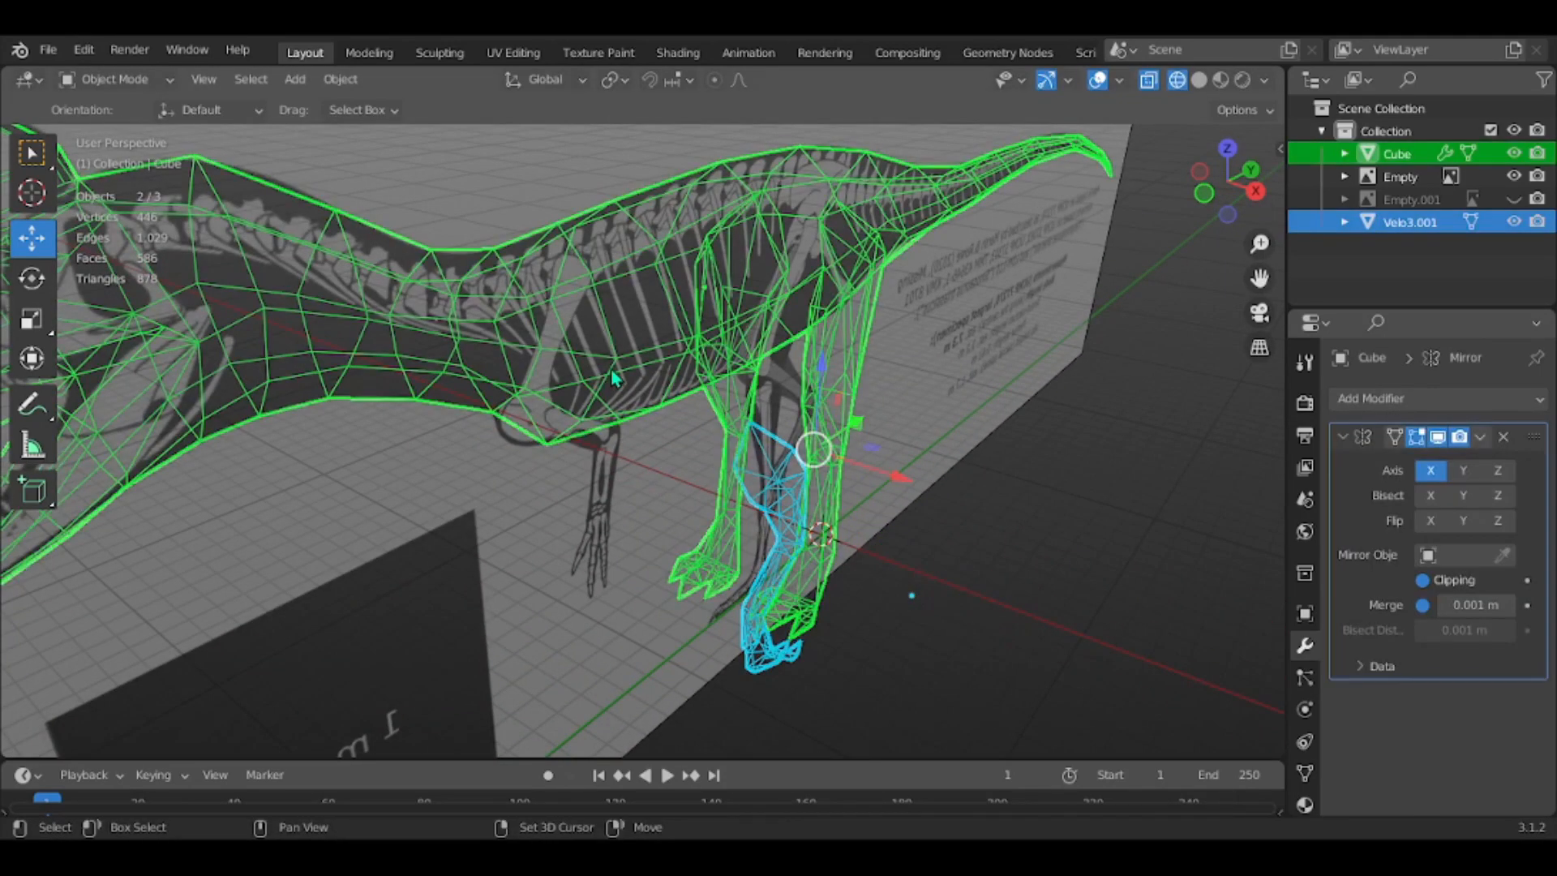
key("z")
left_click(759, 407)
key("alt+a")
left_click(770, 505)
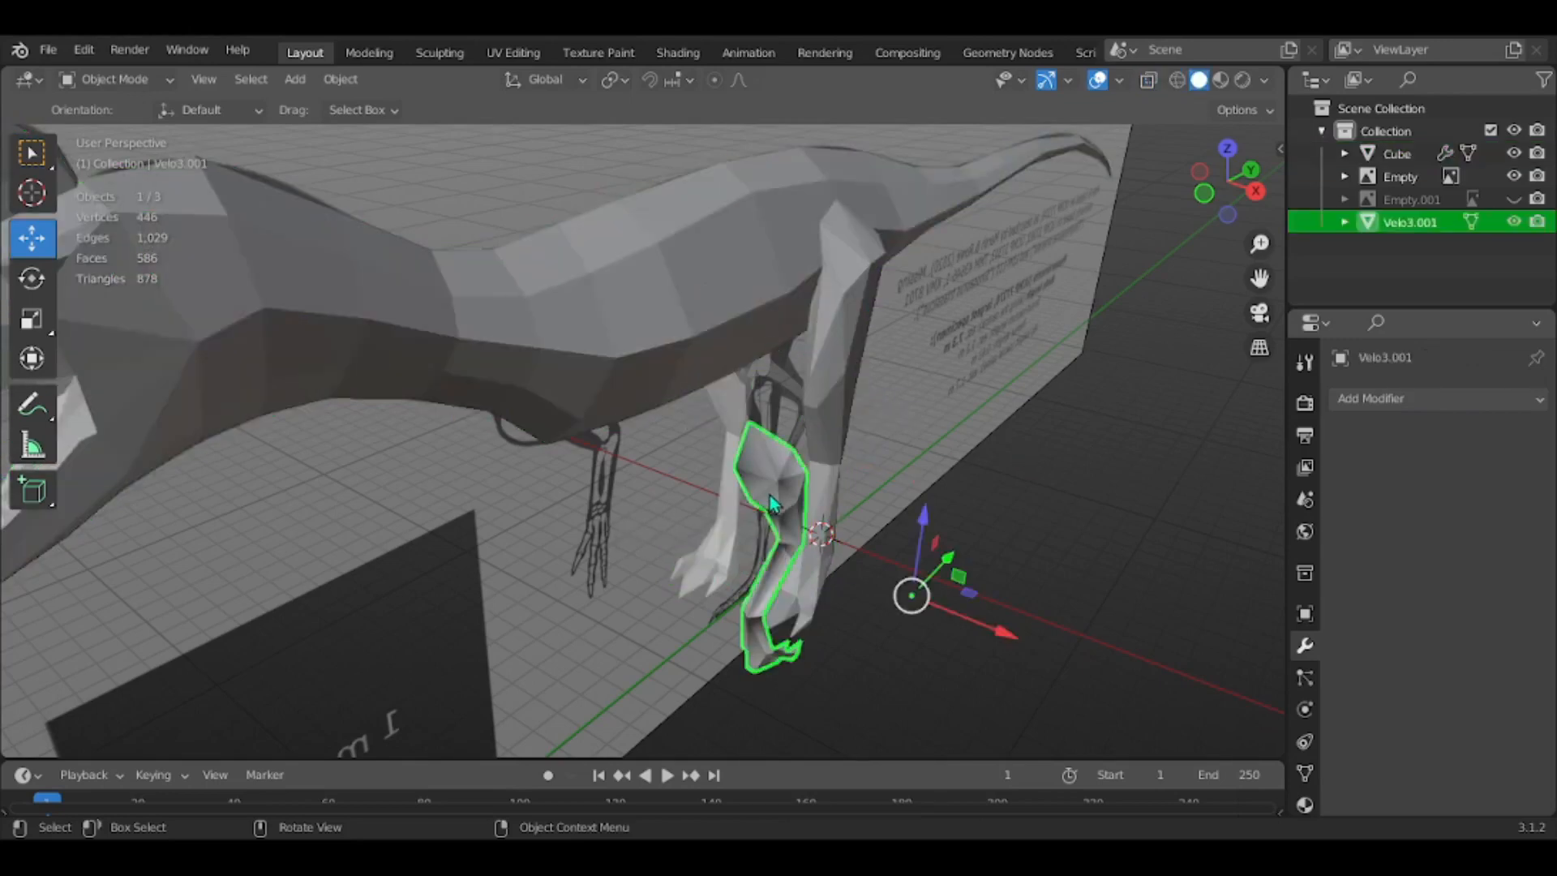
left_click(629, 354, "shift")
key("ctrl+j")
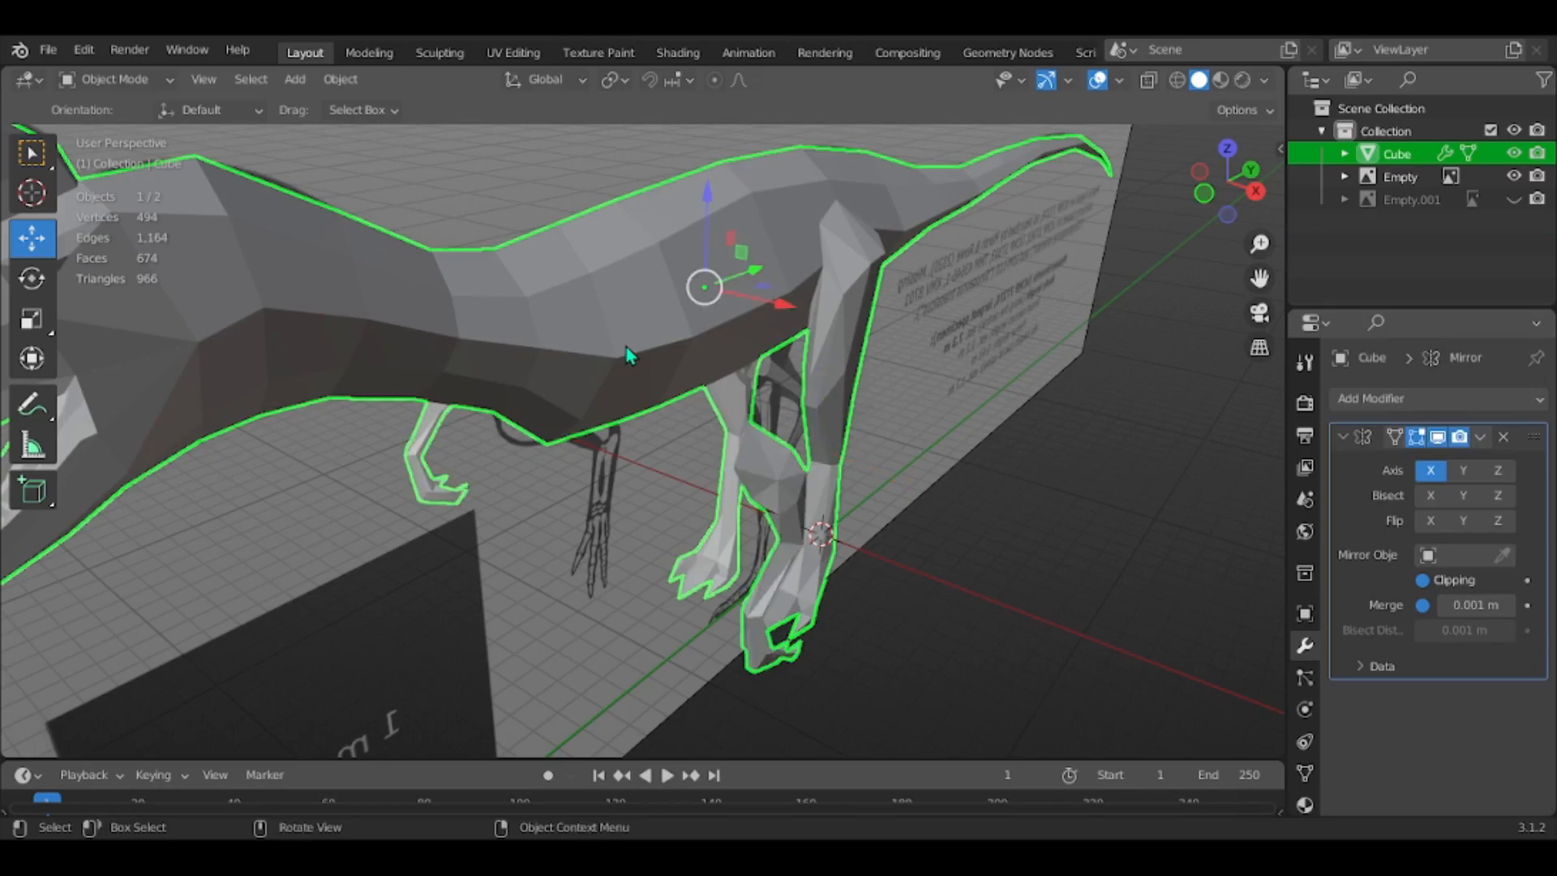
Examine the open shoulder end of the arm in Edit Mode, selecting its rim vertices one by one
middle_click_drag(1063, 449, 601, 420)
scroll(874, 433, "up", 2)
scroll(874, 433, "up", 2)
key("Tab")
middle_click_drag(638, 355, 427, 300)
scroll(512, 350, "up", 3)
middle_click_drag(512, 351, 641, 414)
left_click(661, 429)
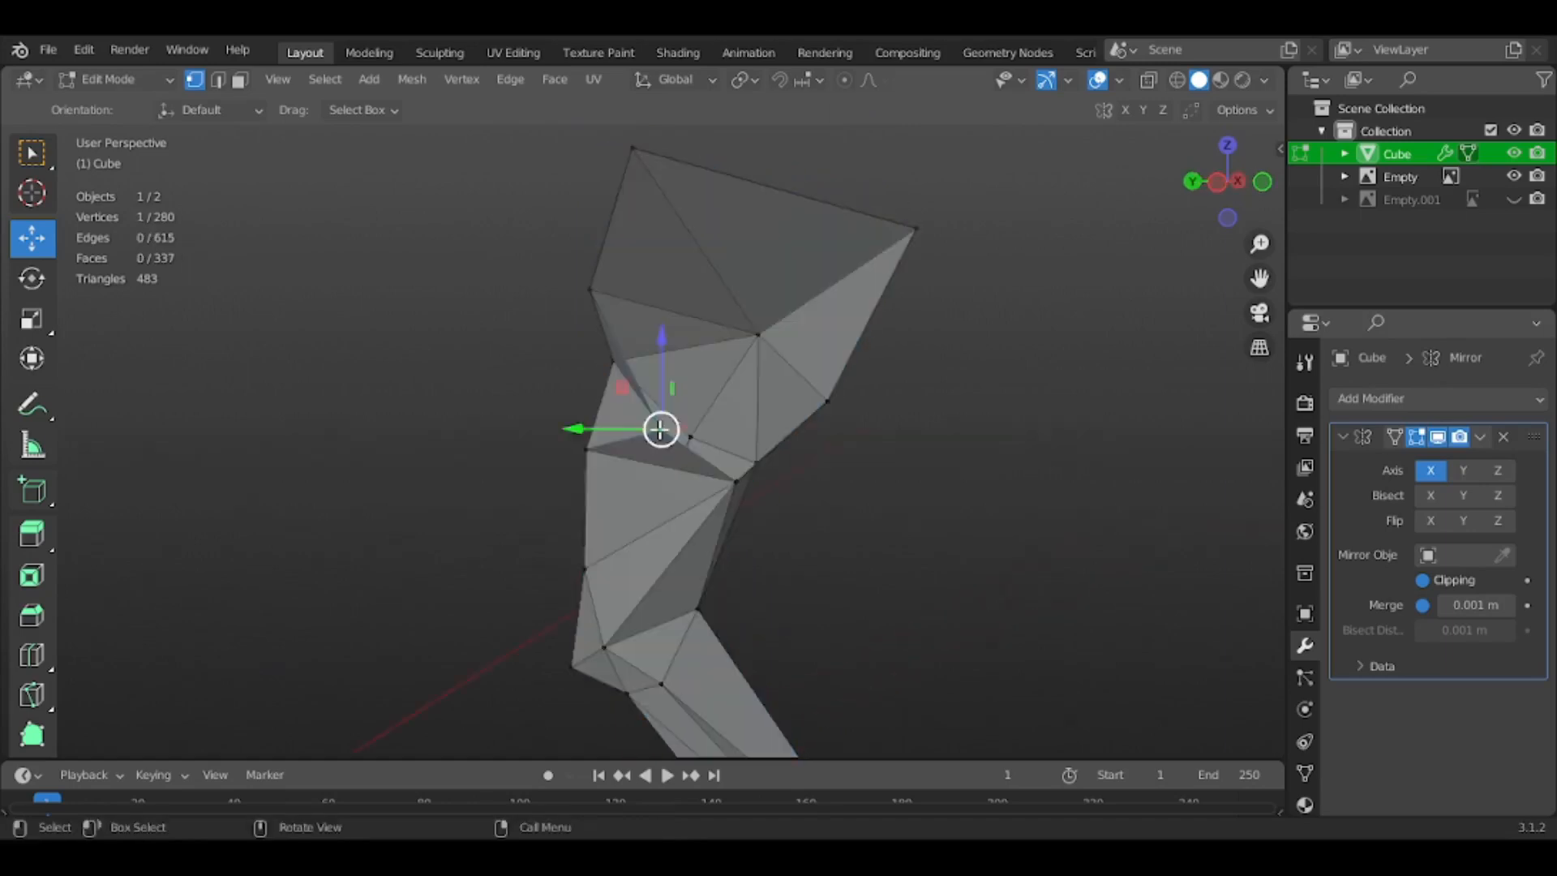
left_click(732, 481, "shift")
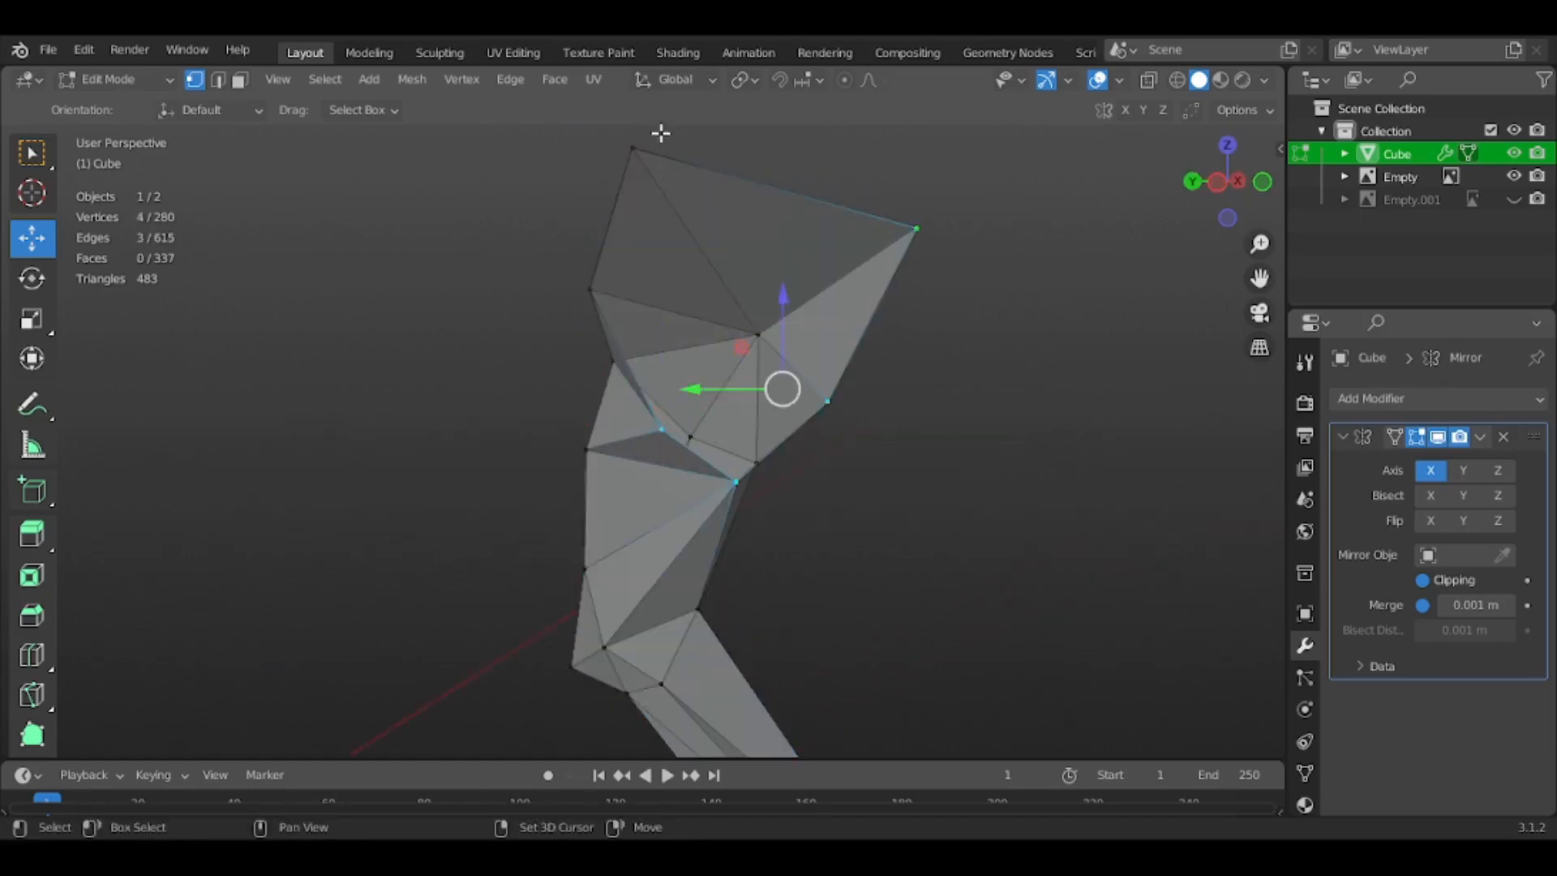
middle_click_drag(579, 249, 861, 450)
left_click(959, 352)
Hide the arm's geometry and show the torso in wireframe from the side
scroll(861, 450, "down", 3)
key("alt+z")
left_click_drag(532, 244, 785, 654)
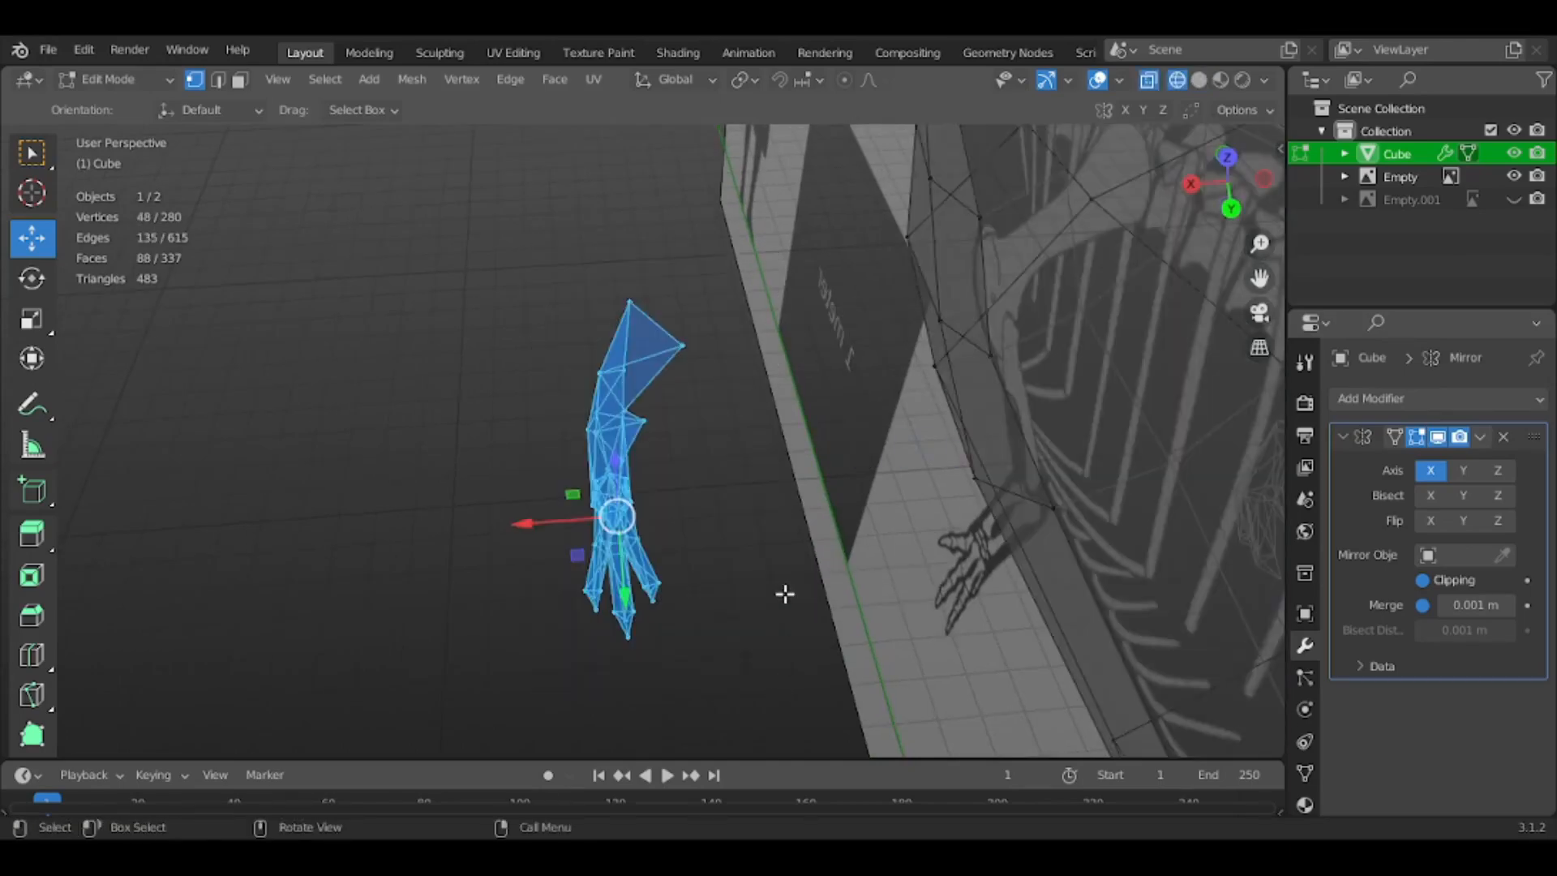
key("h")
key("z")
left_click(955, 591)
middle_click_drag(965, 390, 1167, 300)
left_click(1219, 195)
key("alt+z")
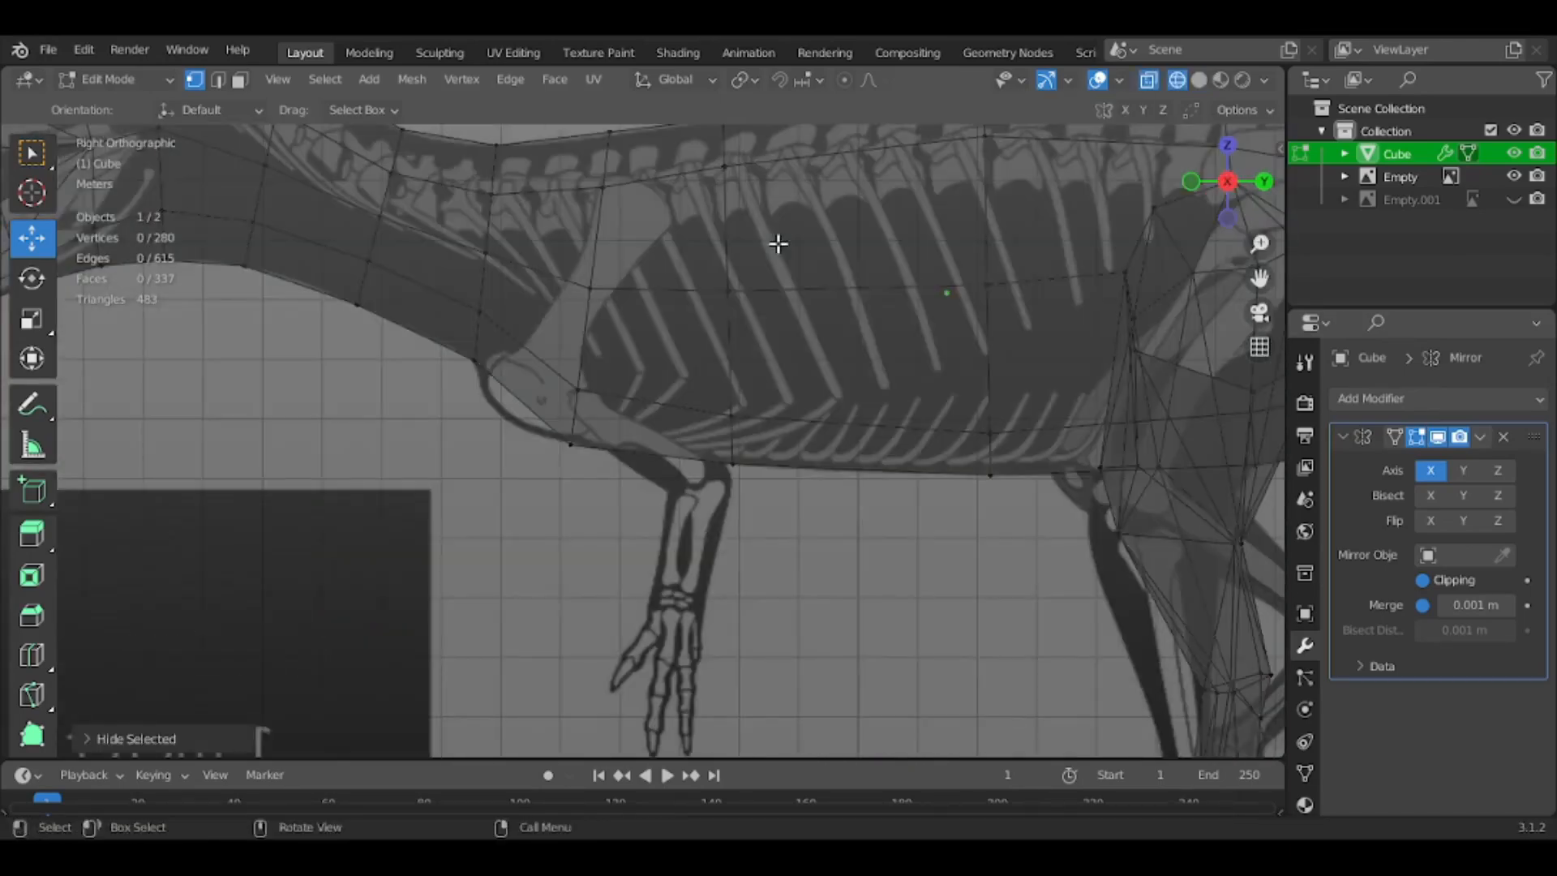
Knife-cut a six-sided outline into the torso behind the shoulder and delete the enclosed face
scroll(771, 455, "up", 8)
key("k")
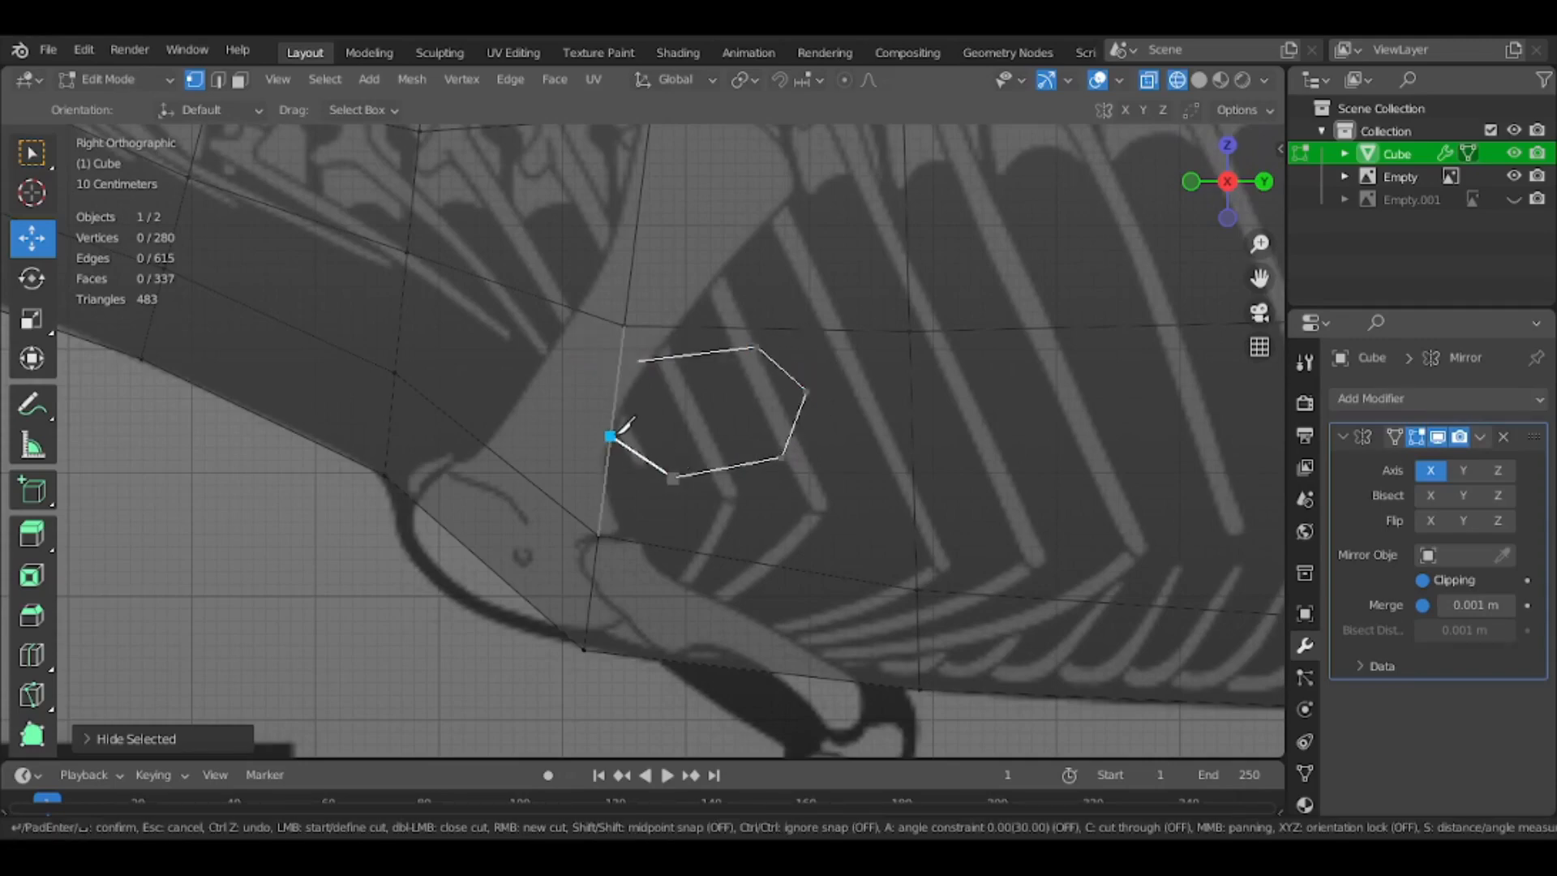
left_click(645, 361)
key("Return")
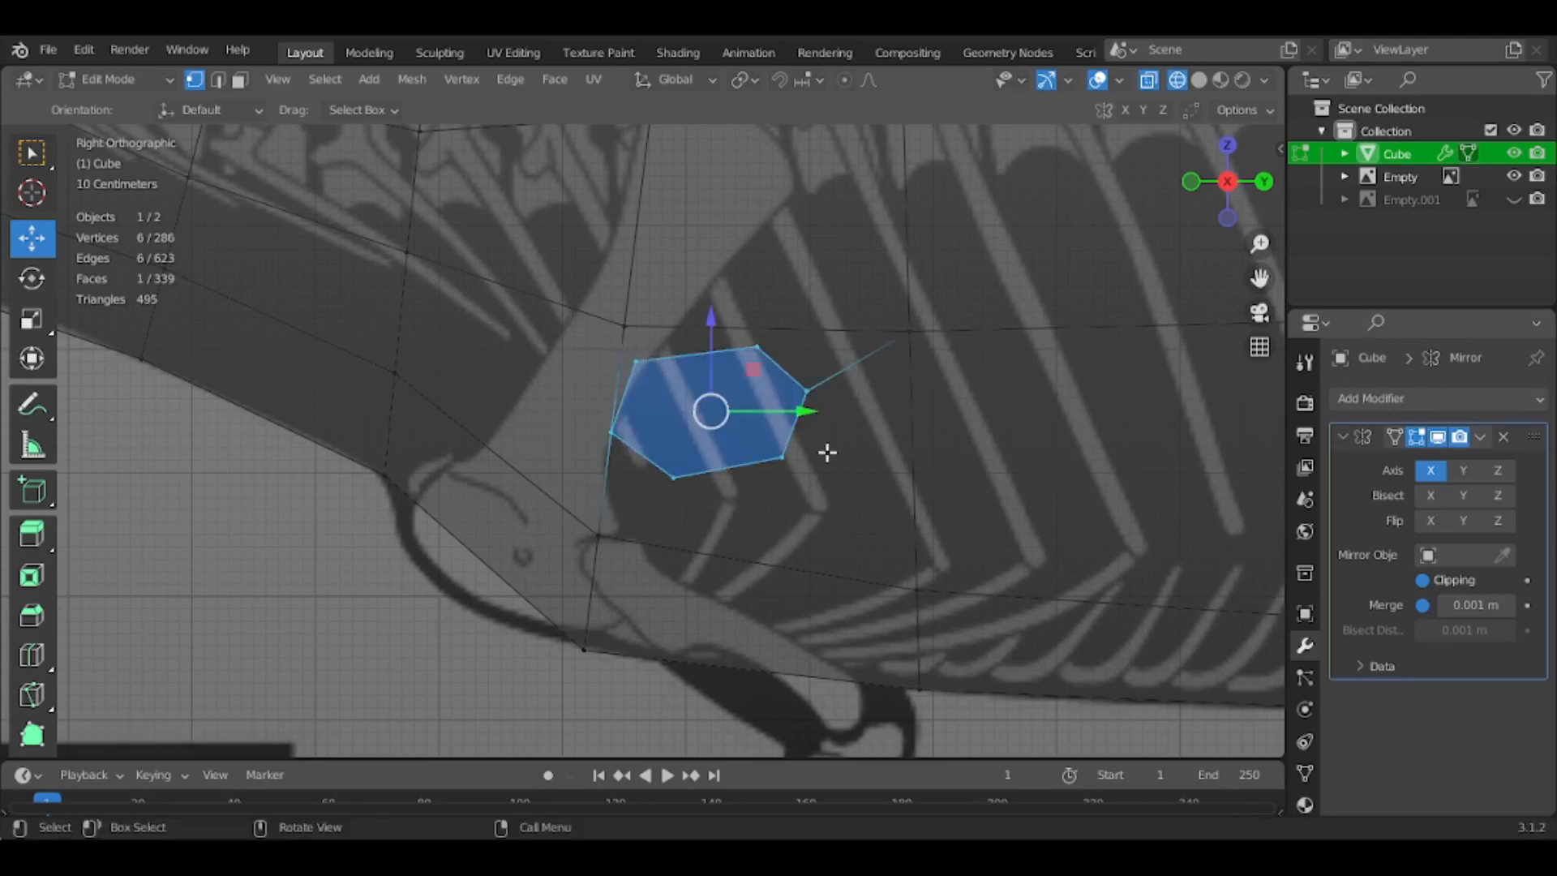
key("x")
left_click(771, 511)
scroll(921, 514, "down", 5)
middle_click_drag(922, 514, 963, 435)
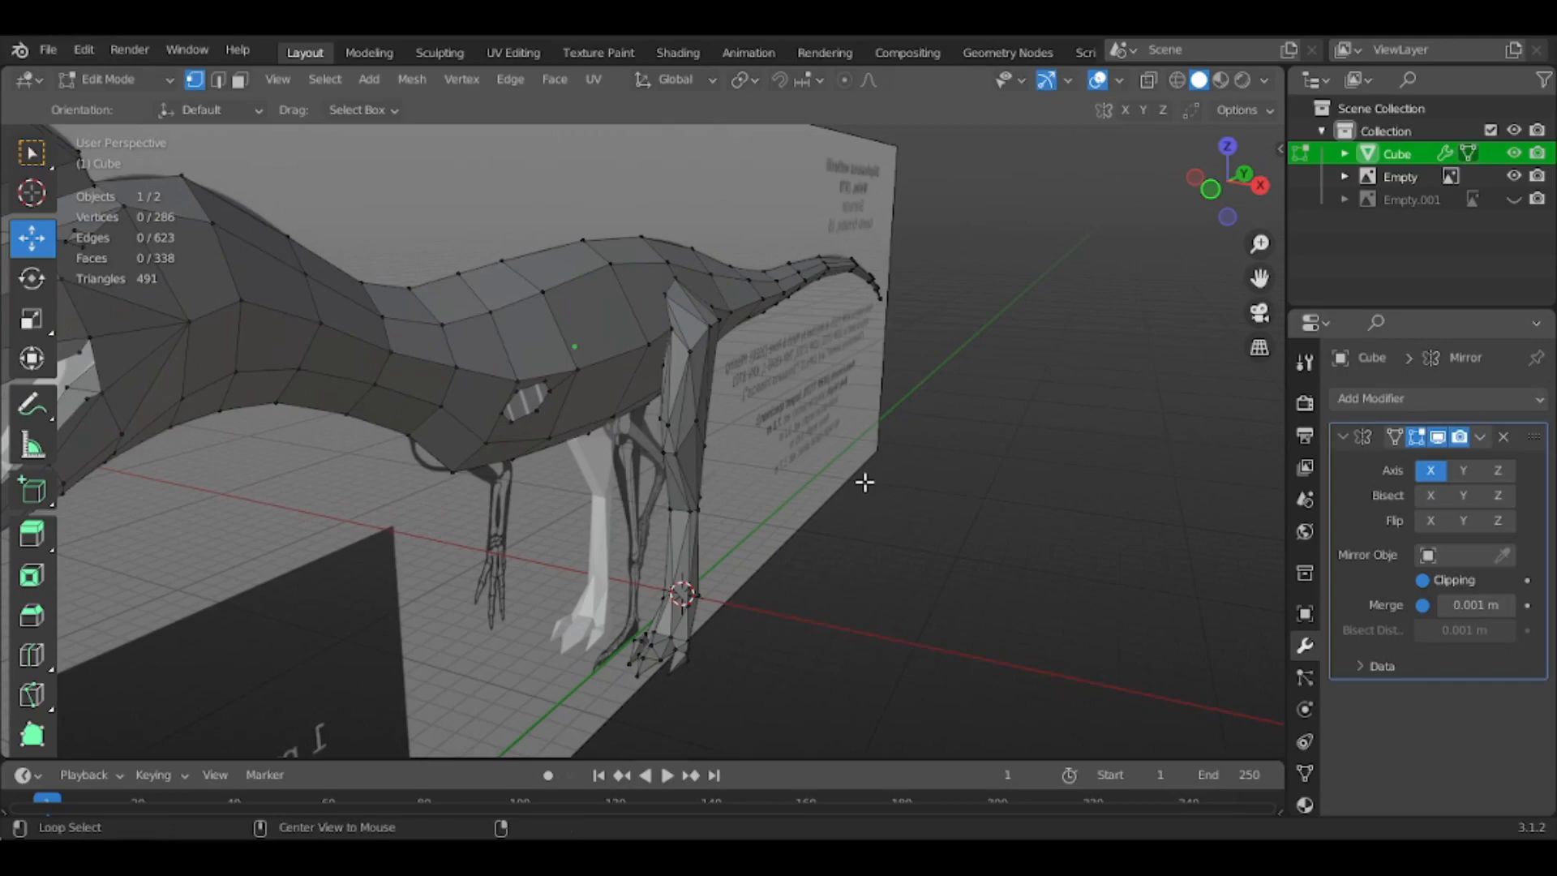
Reveal the hidden arm and move it along X in the front view until it meets the torso
key("alt+h")
middle_click_drag(864, 481, 1163, 274)
left_click(1213, 181)
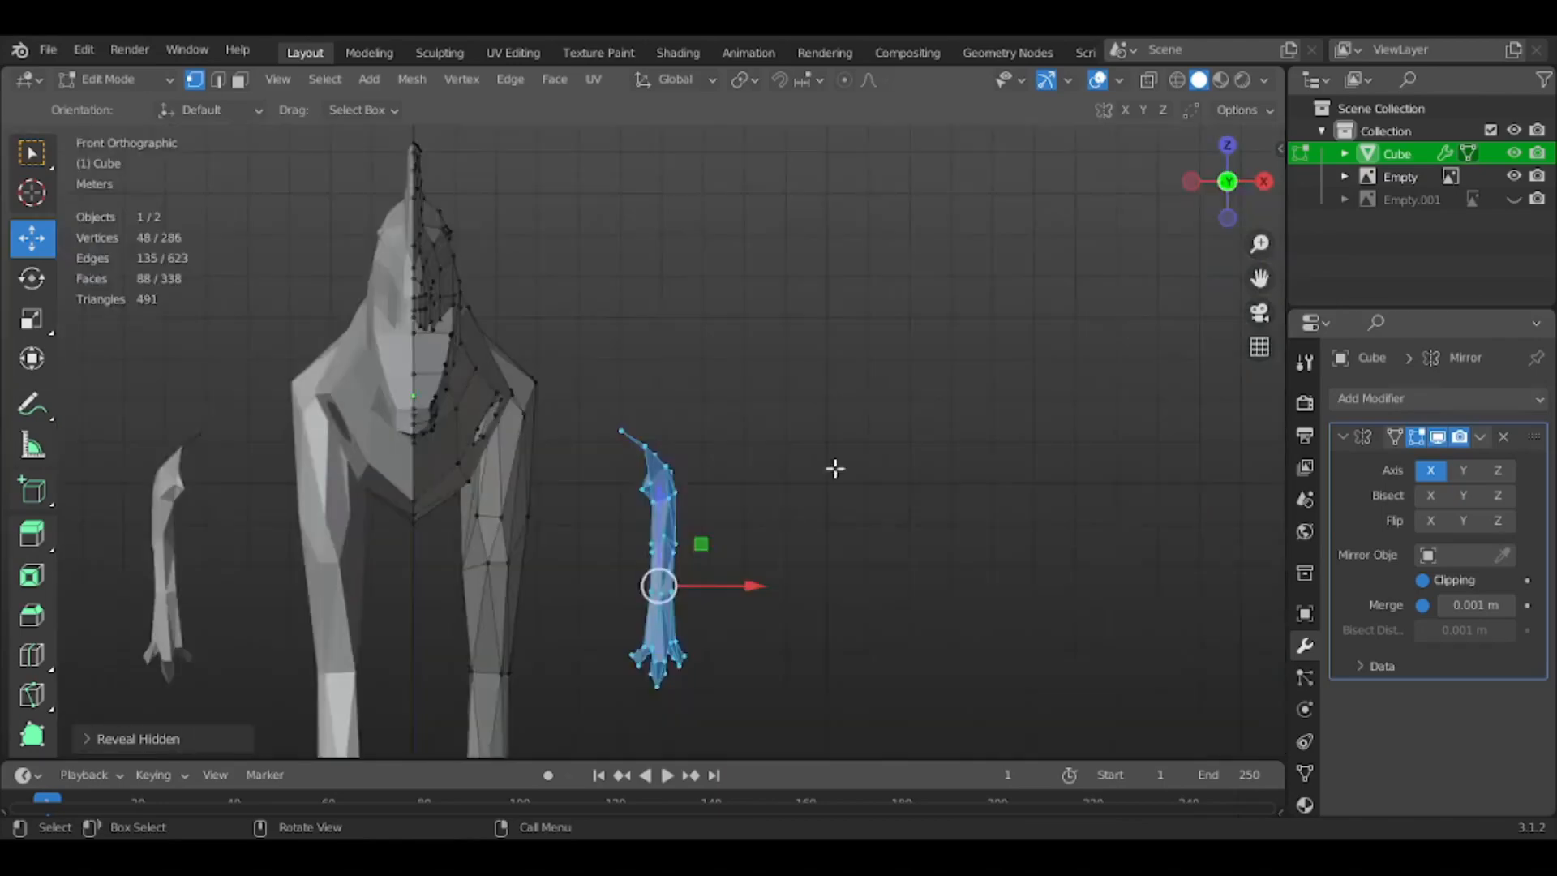
key("g")
key("x")
left_click(681, 552)
Merge the first two upper rim vertices of the arm with the matching vertices of the torso opening
middle_click_drag(714, 356, 597, 390)
scroll(597, 390, "up", 4)
left_click(557, 351)
middle_click_drag(717, 366, 598, 316)
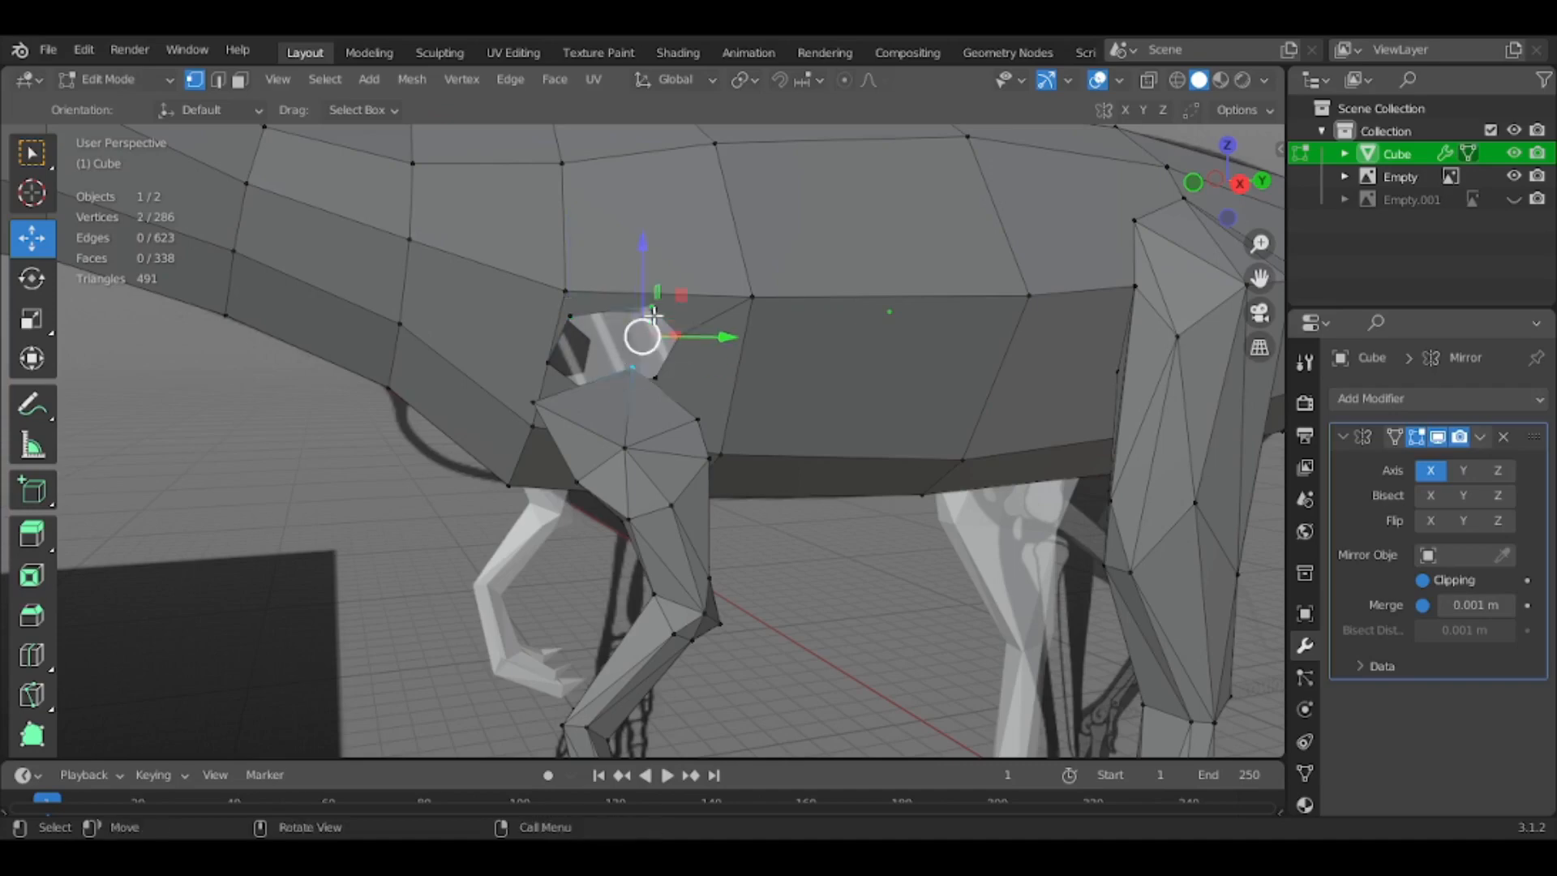
key("m")
left_click(619, 284)
middle_click_drag(618, 284, 691, 332)
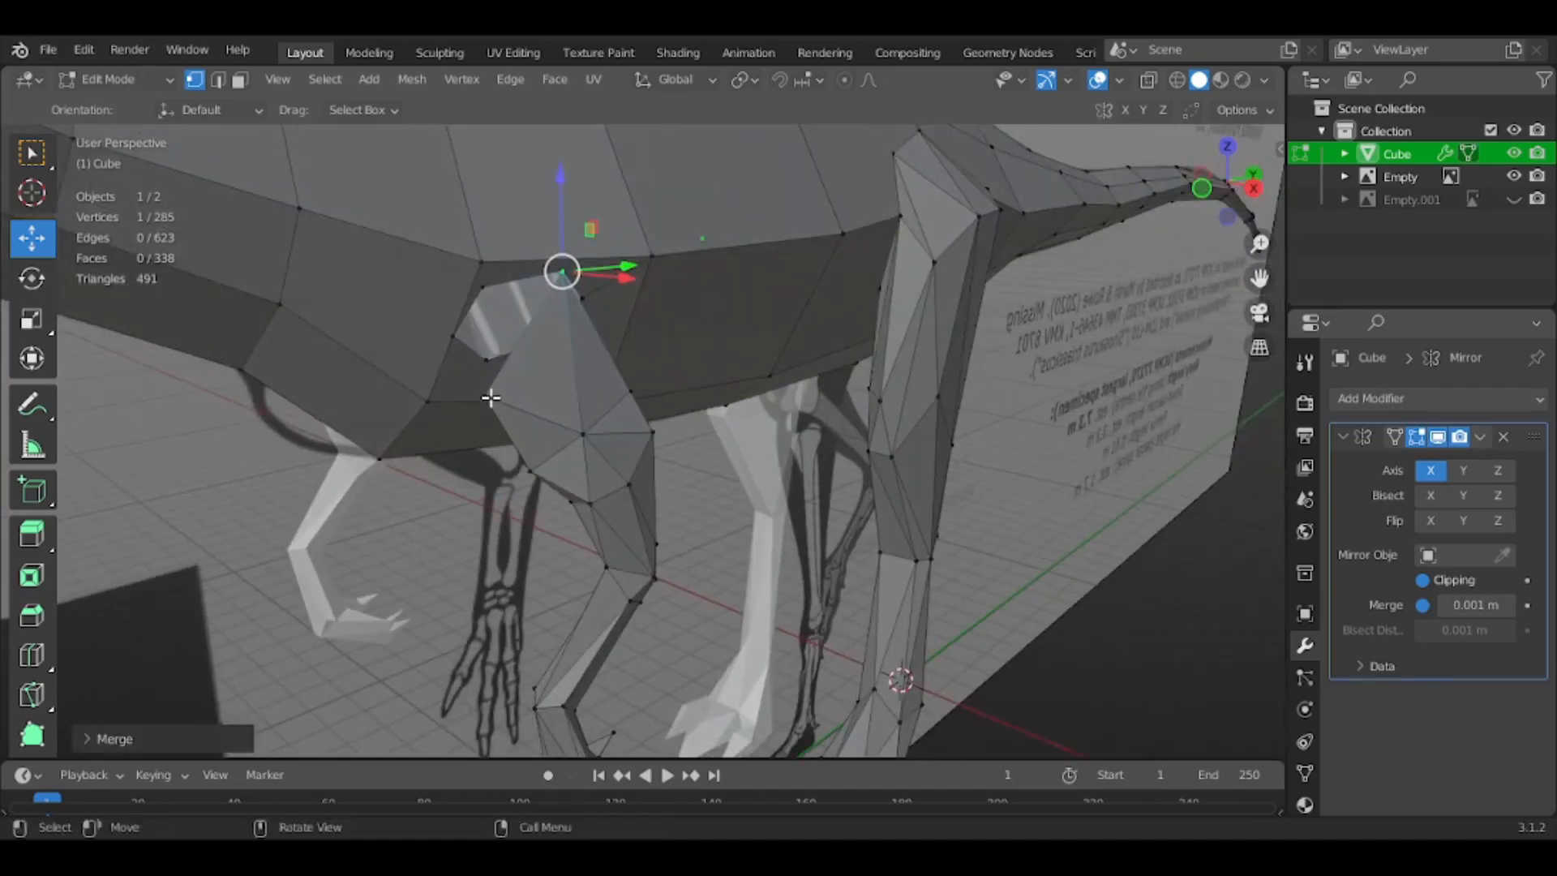
left_click(485, 284, "shift")
key("m")
left_click(479, 295)
middle_click_drag(435, 463, 614, 413)
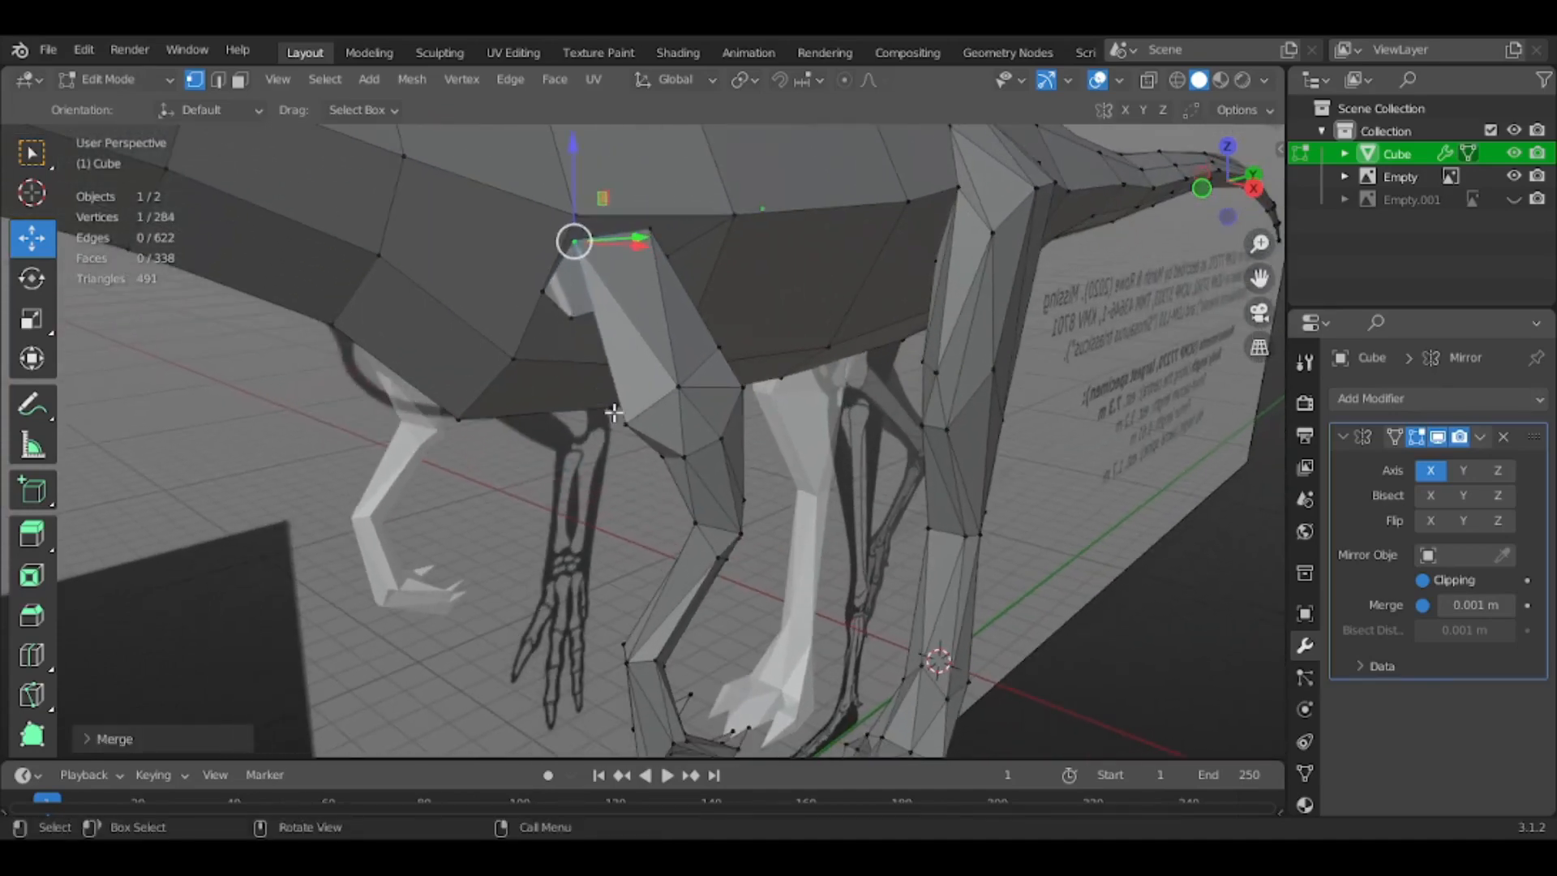
Merge the remaining four arm rim vertices into the torso opening to close the shoulder joint
left_click(617, 416)
key("m")
left_click(538, 292)
middle_click_drag(747, 309, 861, 415)
key("m")
left_click(905, 339)
key("m")
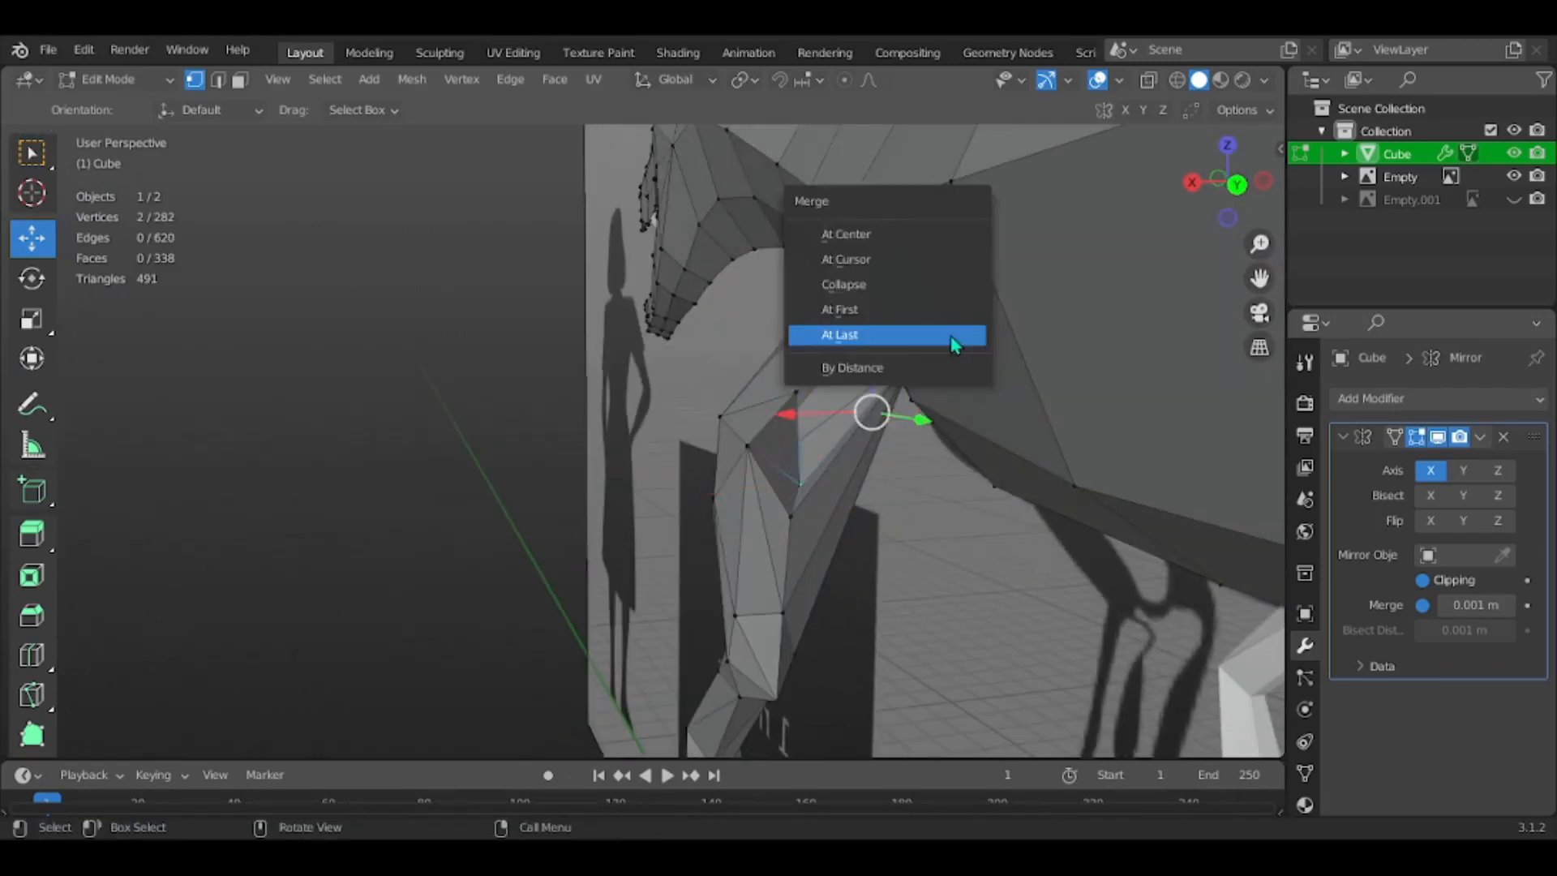
left_click(956, 339)
key("m")
left_click(933, 263)
Select the lower arm and hand in wireframe, and shift them inward toward the body and slightly upward
middle_click_drag(778, 323, 1200, 303)
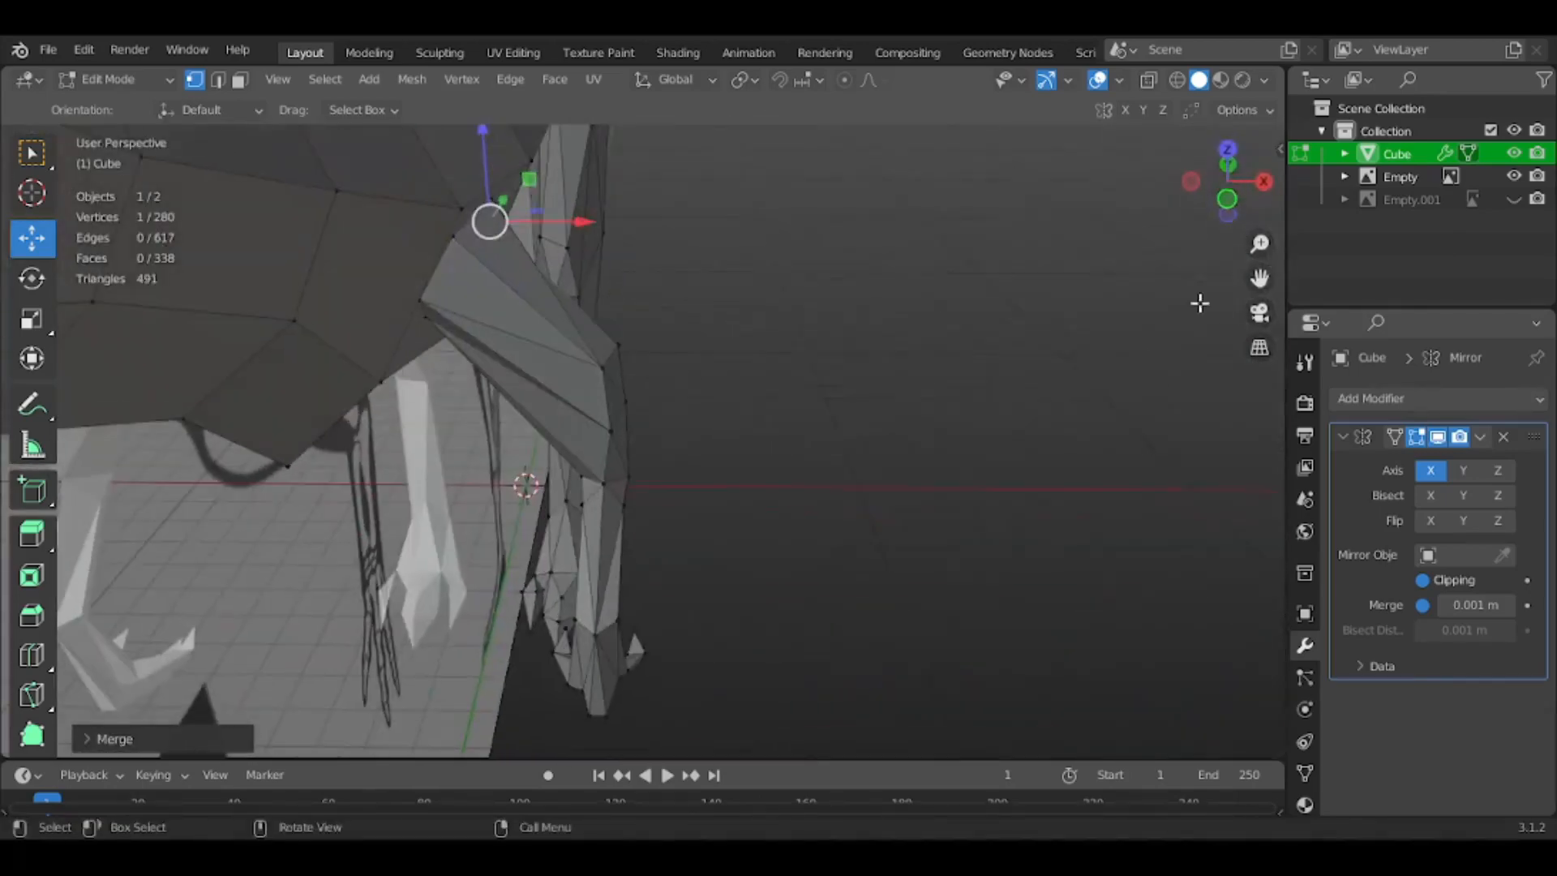
left_click(1227, 149)
key("shift+z")
mouse_move(893, 640)
left_mouse_down()
mouse_move(619, 376)
mouse_move(573, 303)
left_mouse_up()
key("shift+z")
mouse_move(573, 303)
middle_mouse_down()
mouse_move(1071, 375)
mouse_move(1074, 148)
middle_mouse_up()
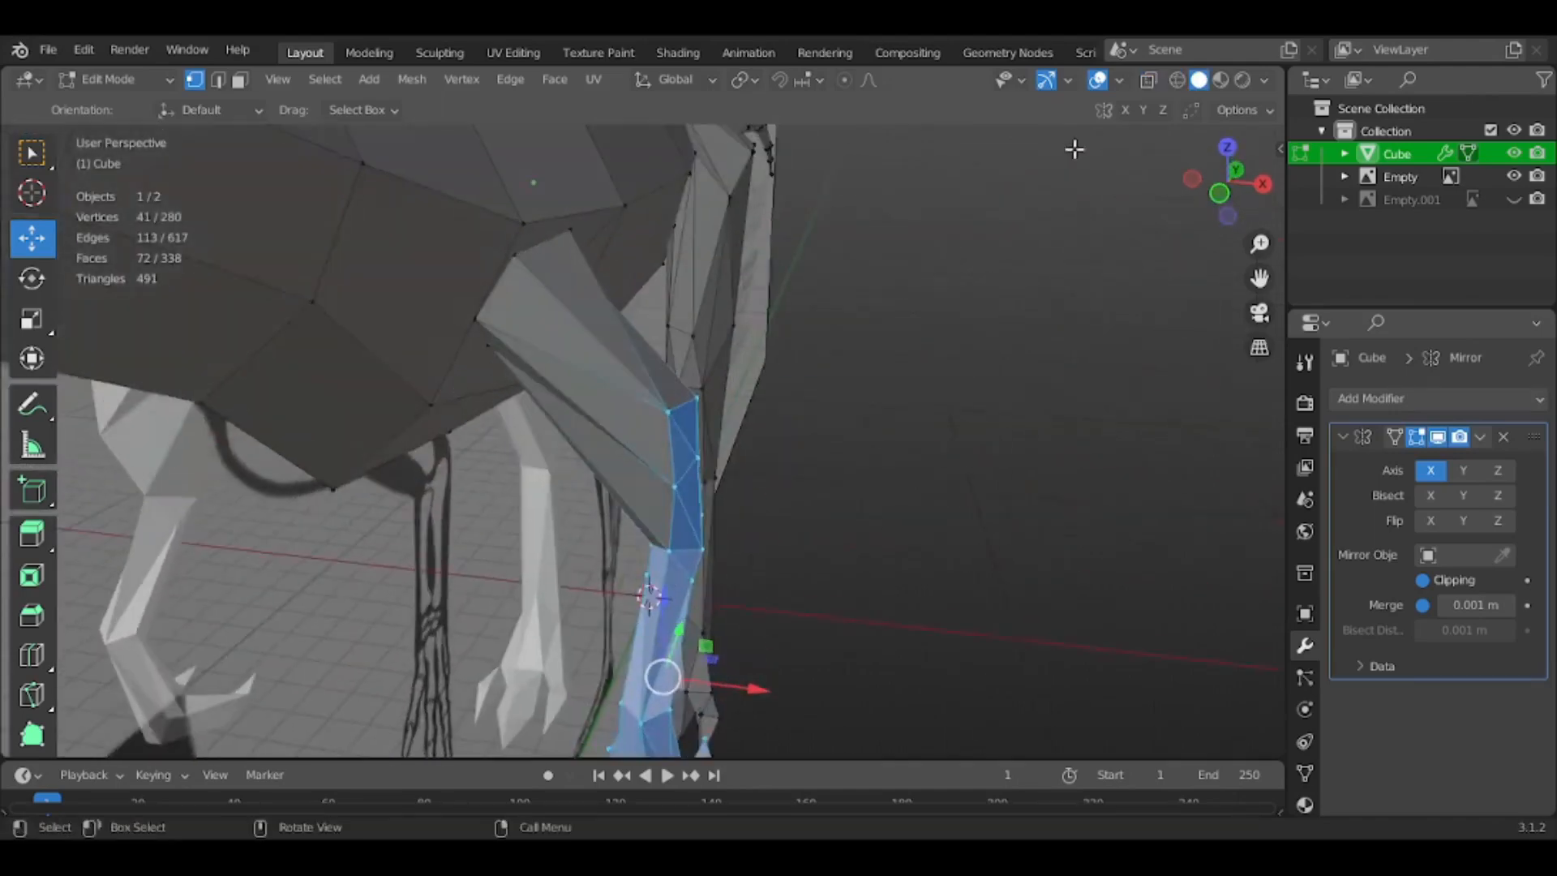
left_click(1220, 193)
left_click_drag(741, 687, 660, 671)
left_click_drag(587, 596, 581, 519)
left_click(579, 514)
scroll(807, 537, "down", 4)
key("Tab")
Try to merge the front upper shoulder vertex with the neighbouring torso corner vertex, and undo it
middle_click_drag(993, 474, 744, 476)
scroll(743, 476, "up", 2)
left_click(1239, 193)
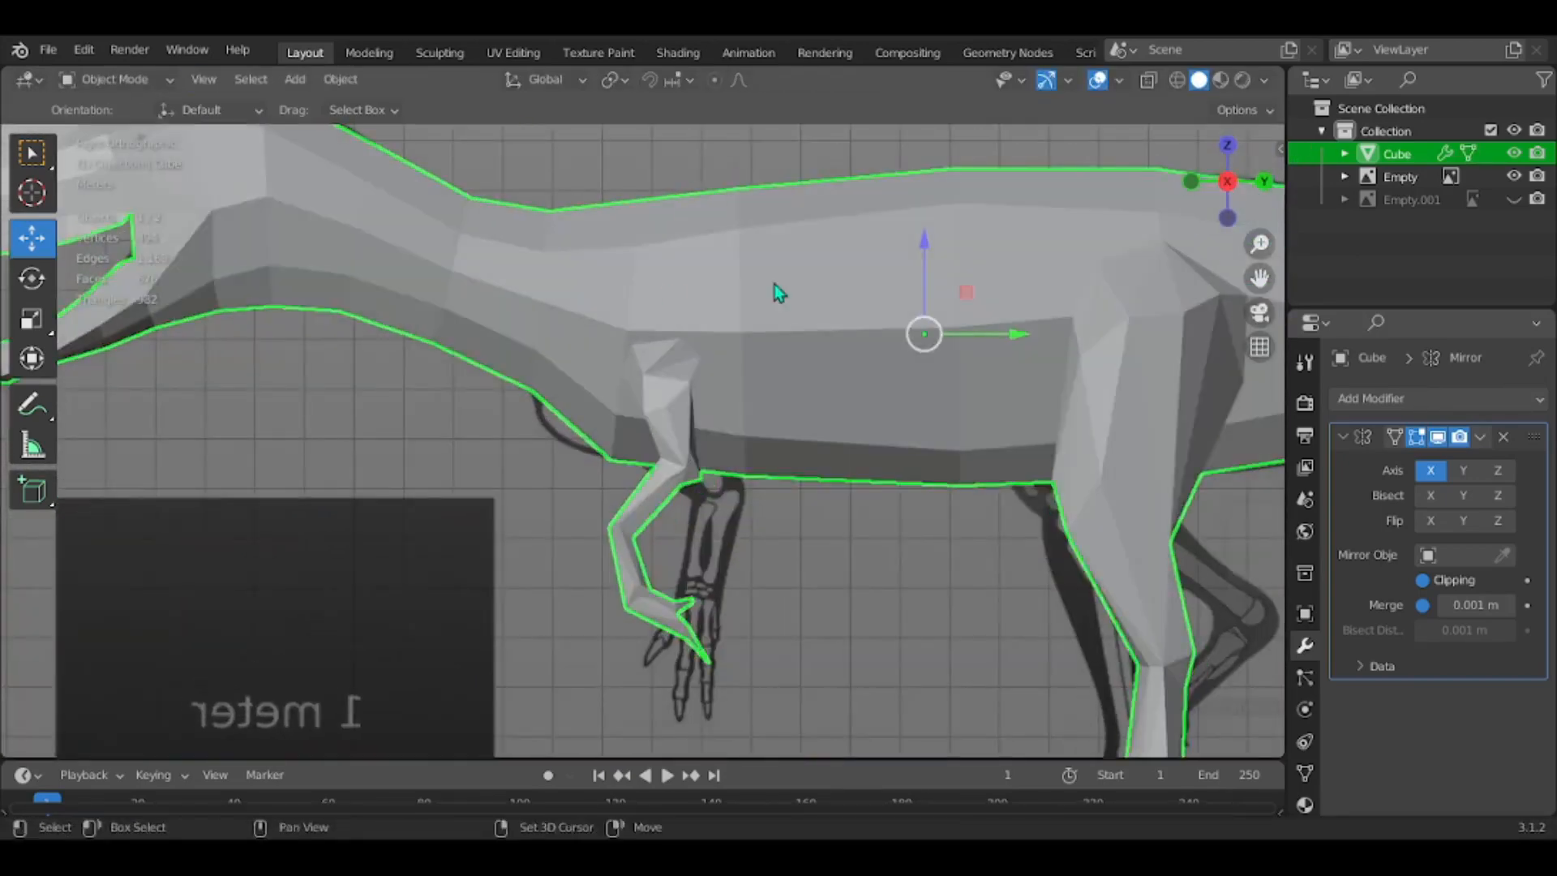
key("Tab")
scroll(702, 357, "up", 6)
key("m")
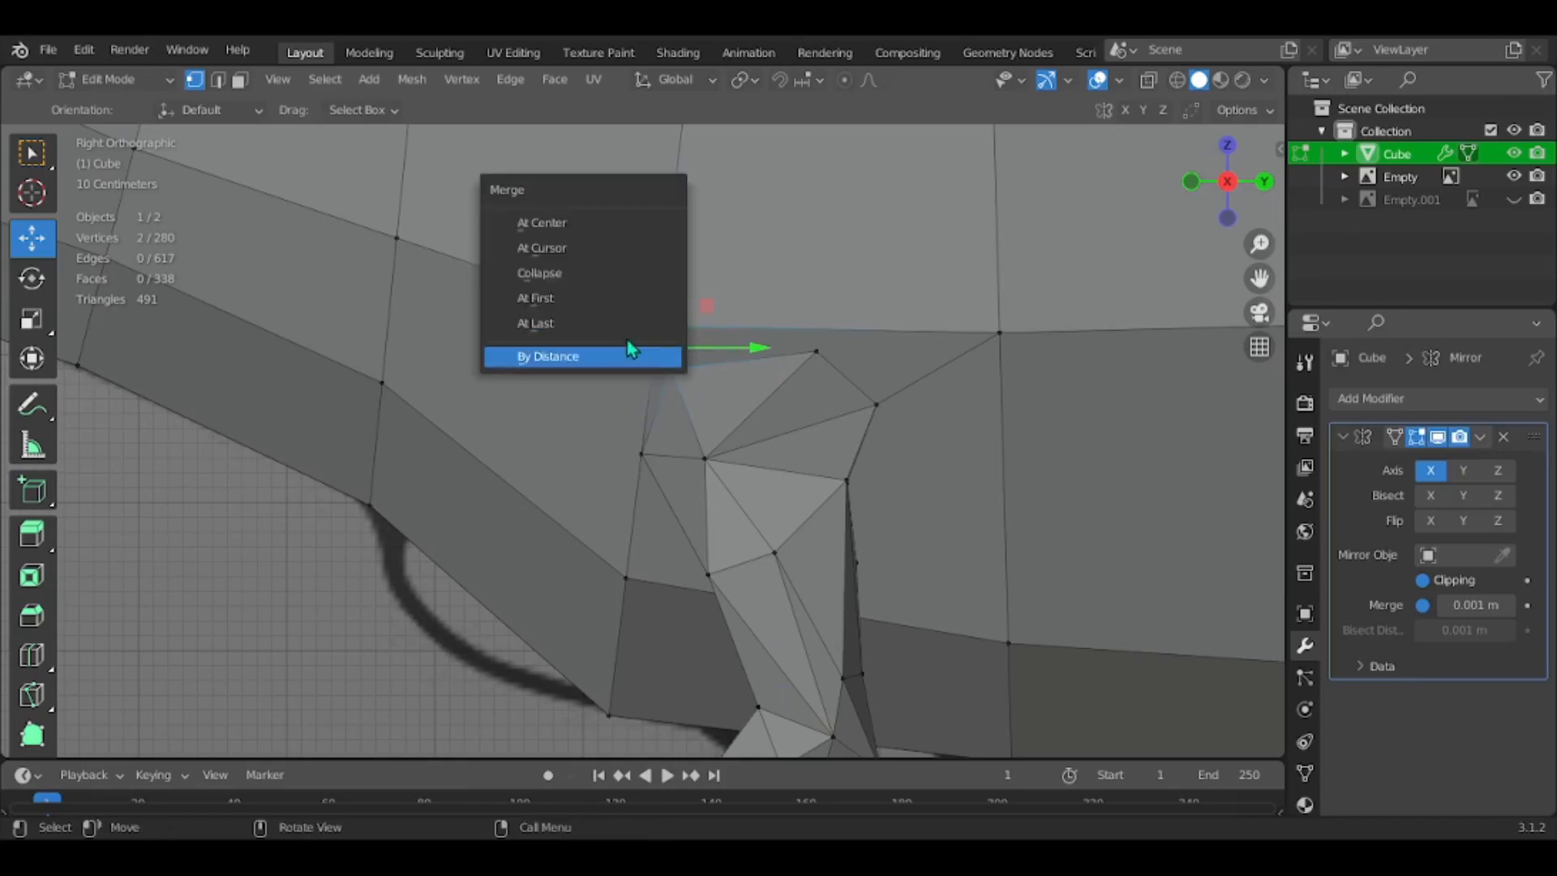
left_click(629, 350)
left_click(818, 359)
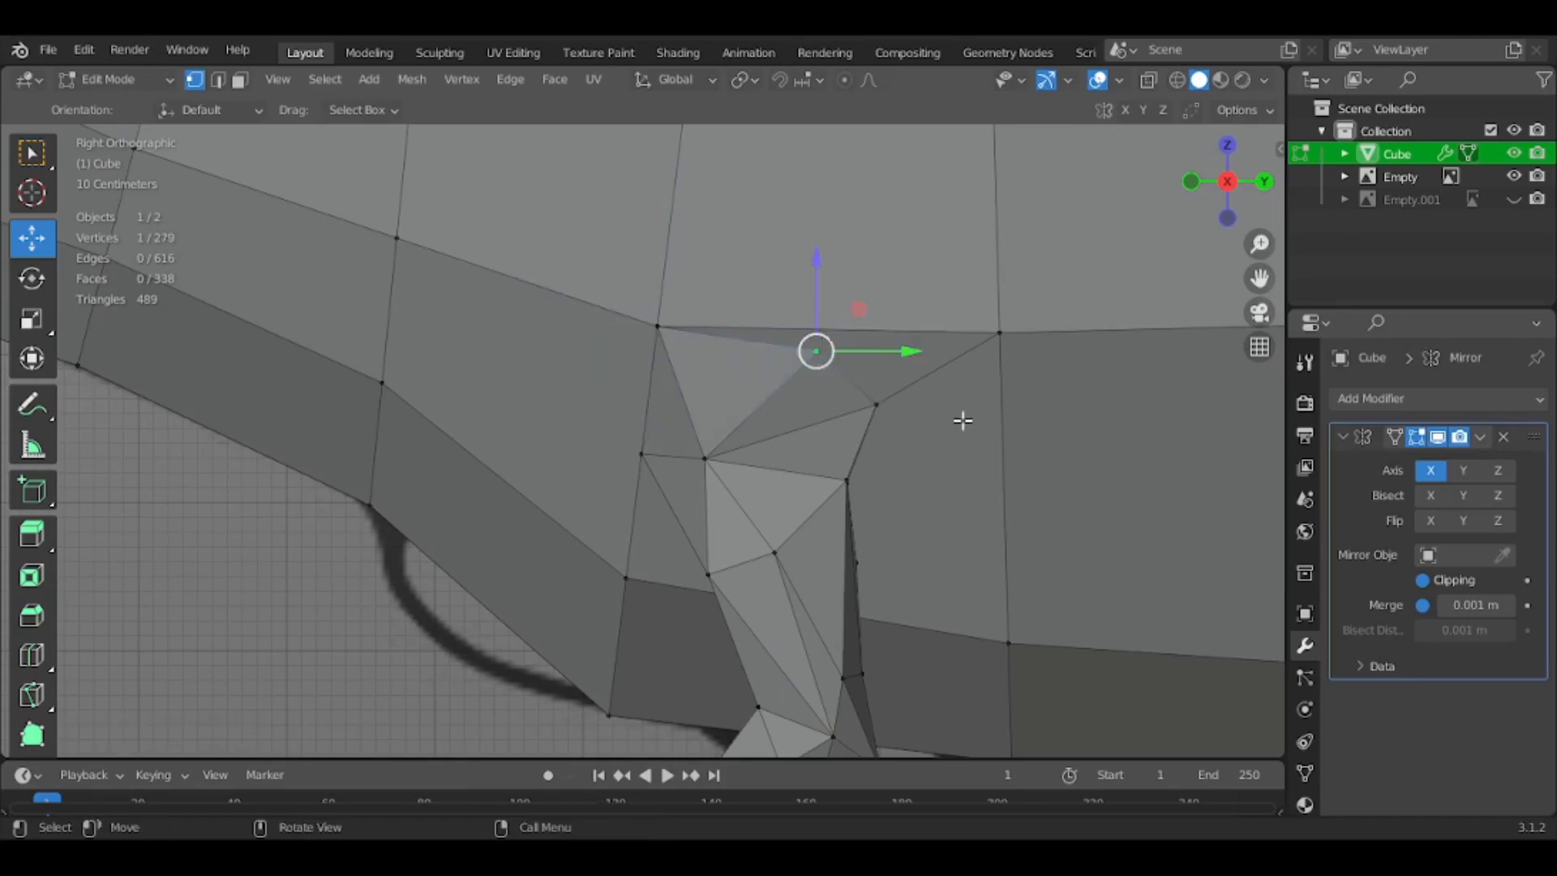
scroll(963, 420, "down", 4)
scroll(663, 428, "up", 8)
middle_click_drag(679, 226, 637, 305, "shift")
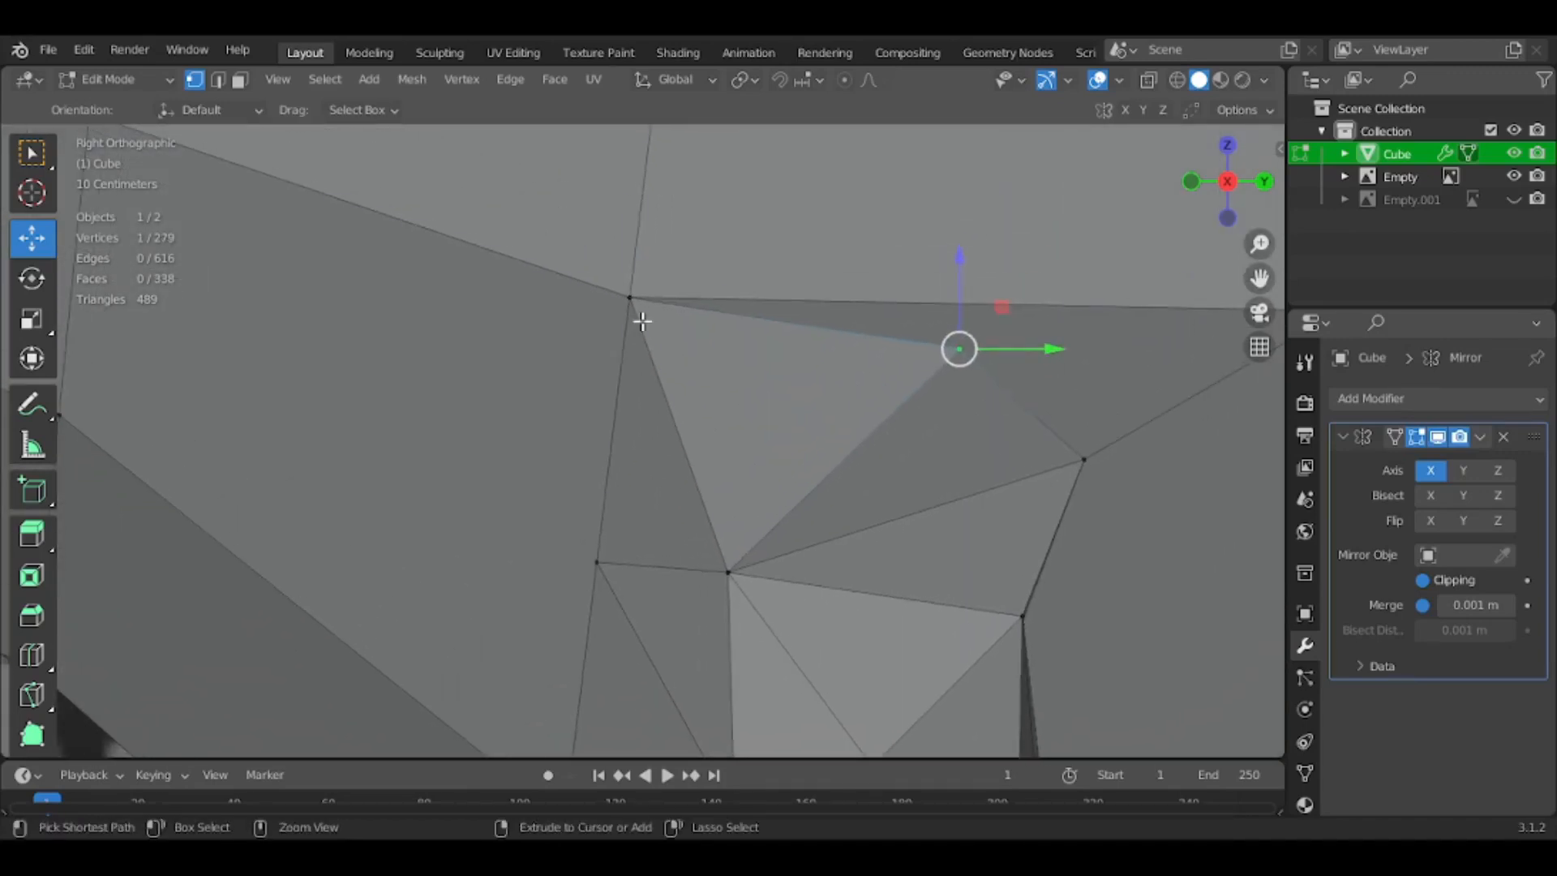
key("ctrl+z")
key("ctrl+z")
Merge the shoulder's upper vertex into the adjoining torso corner vertex
left_click(840, 389)
left_click(615, 302, "shift")
key("m")
left_click(619, 309)
Nudge two vertices around the shoulder joint to smooth its shape, and leave Edit Mode
middle_click_drag(619, 309, 458, 571)
left_click_drag(451, 540, 456, 541)
left_click(422, 464)
left_click_drag(474, 471, 485, 470)
key("Tab")
Move the tip vertex of the hand's longest finger along X toward the body
scroll(825, 427, "down", 5)
middle_click_drag(825, 426, 890, 487)
scroll(1110, 477, "down", 4)
scroll(890, 486, "up", 5)
middle_click_drag(765, 435, 476, 450)
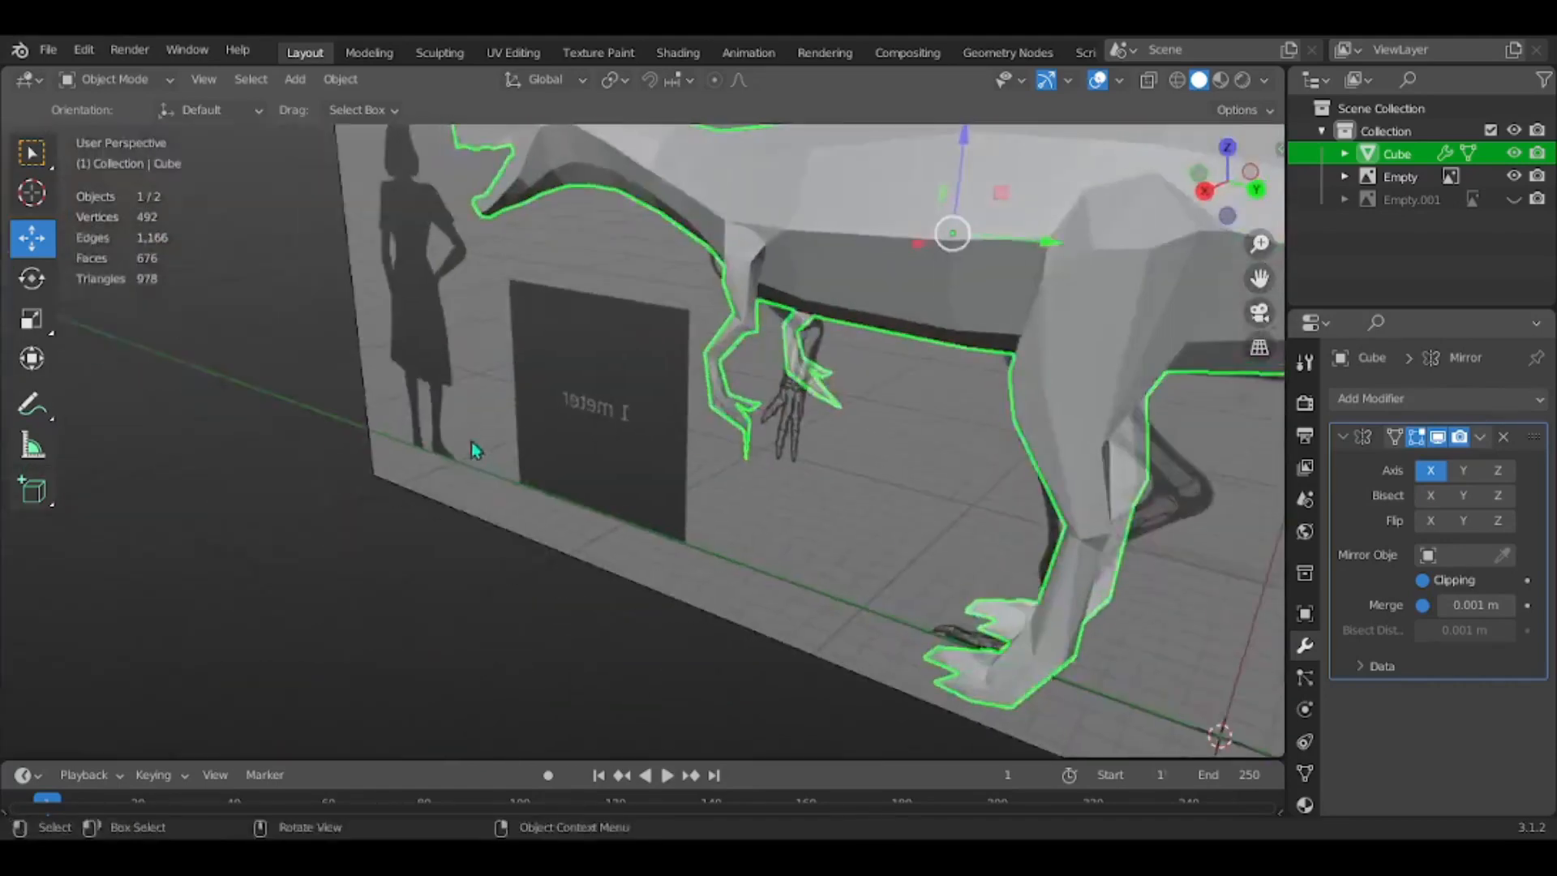
scroll(475, 450, "up", 2)
key("Tab")
middle_click_drag(1114, 508, 791, 479)
left_click(980, 587)
middle_click_drag(979, 580, 827, 568, "shift")
key("g")
key("x")
left_click(877, 563)
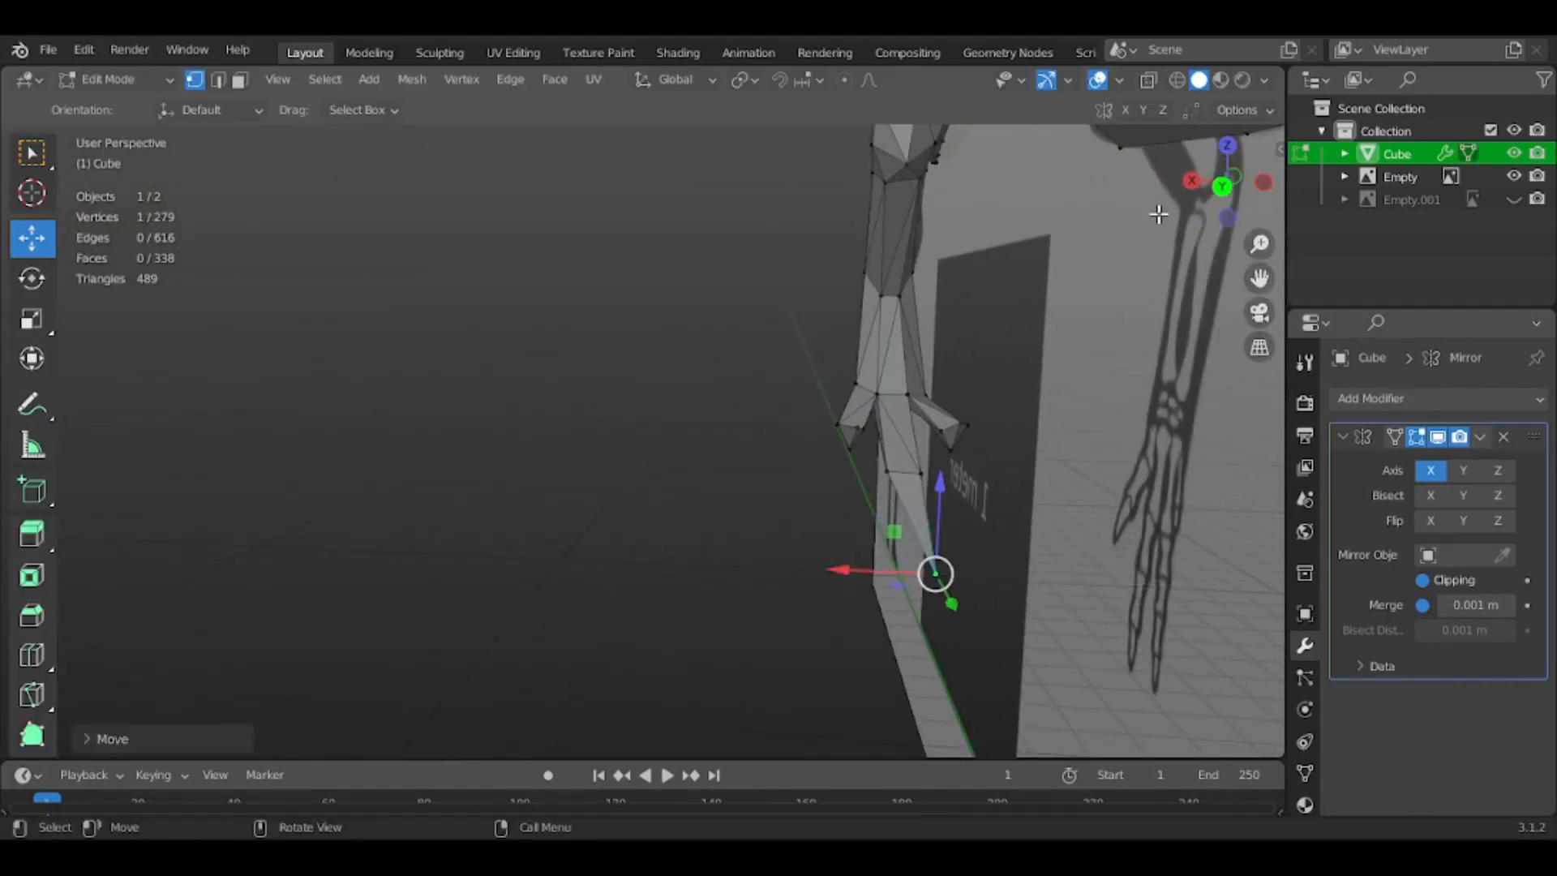
Move the tip vertex of the hand's longest finger along X away from the body in front view
left_click(1246, 173)
scroll(684, 550, "up", 3)
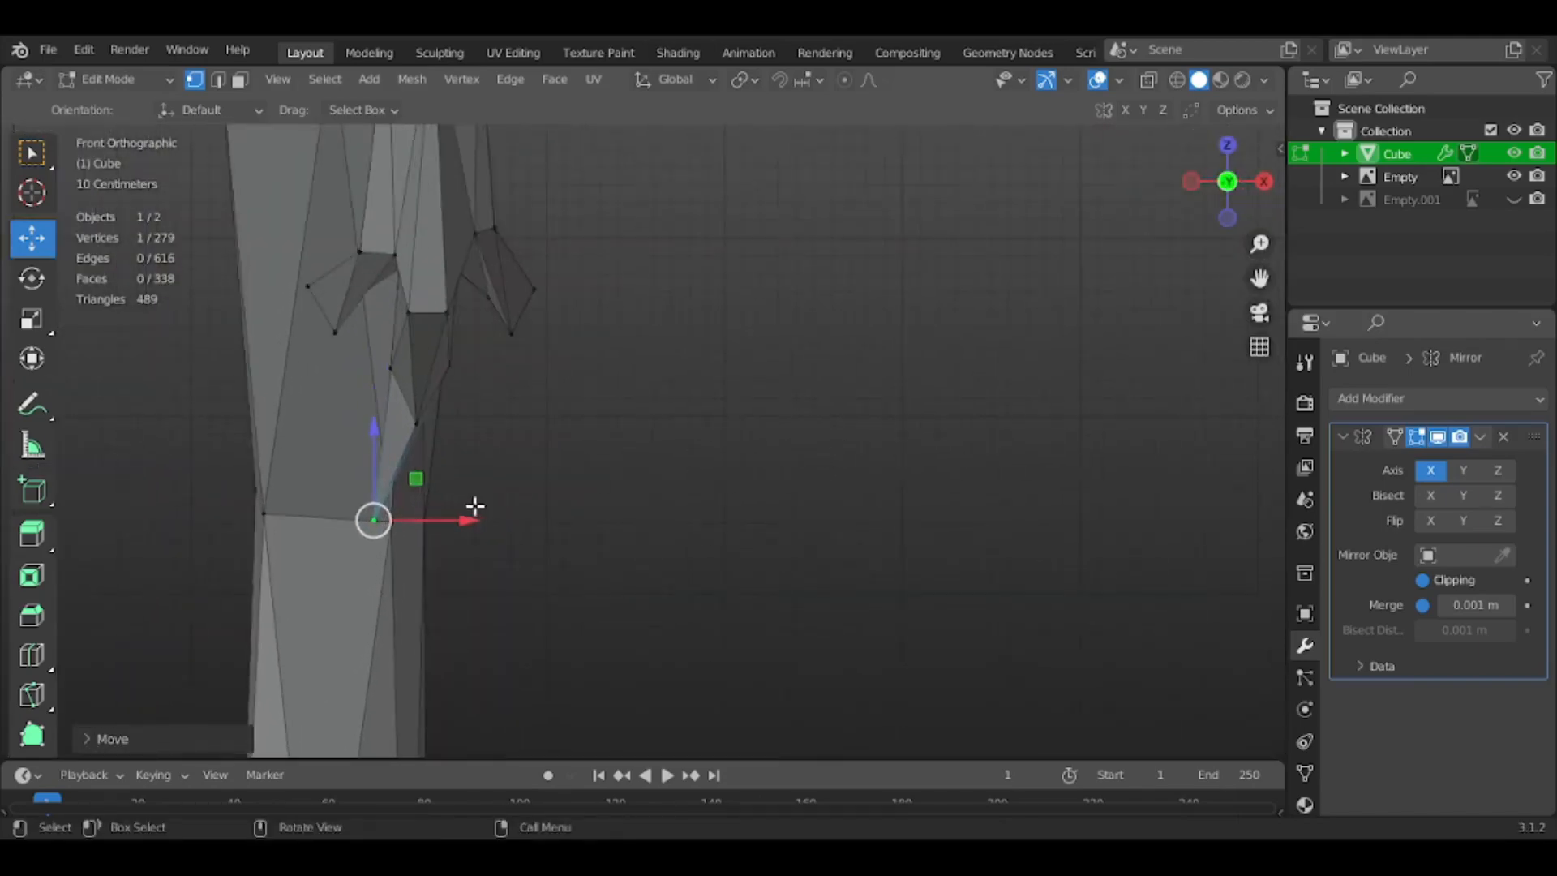
key("g")
key("x")
left_click(500, 528)
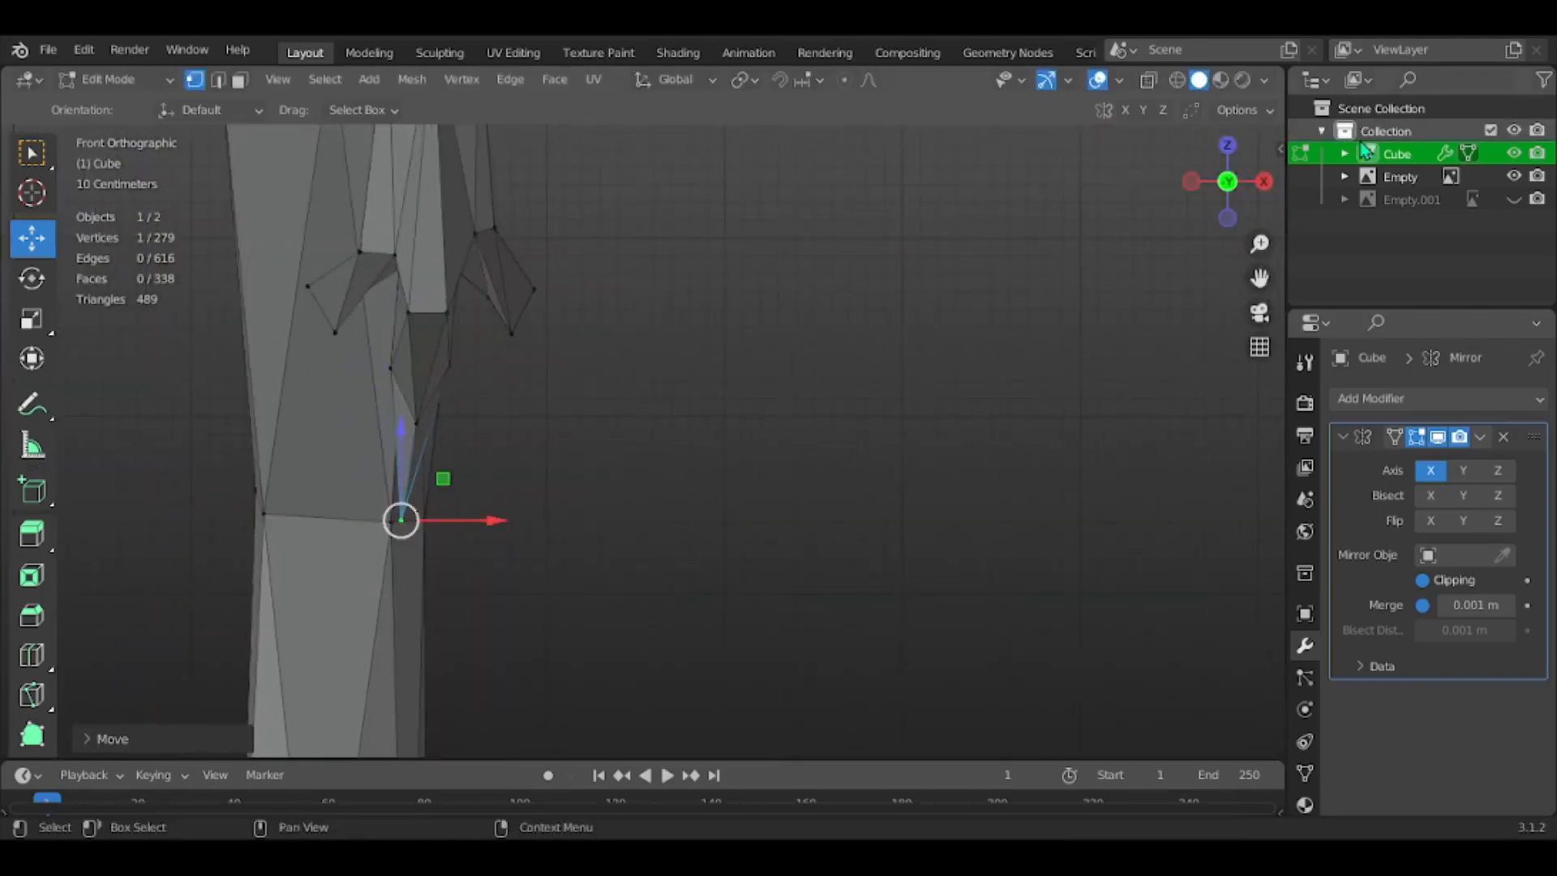
Raise the longest finger's tip vertex about 0.62 m in side view to shorten the finger
left_click(1263, 181)
key("g")
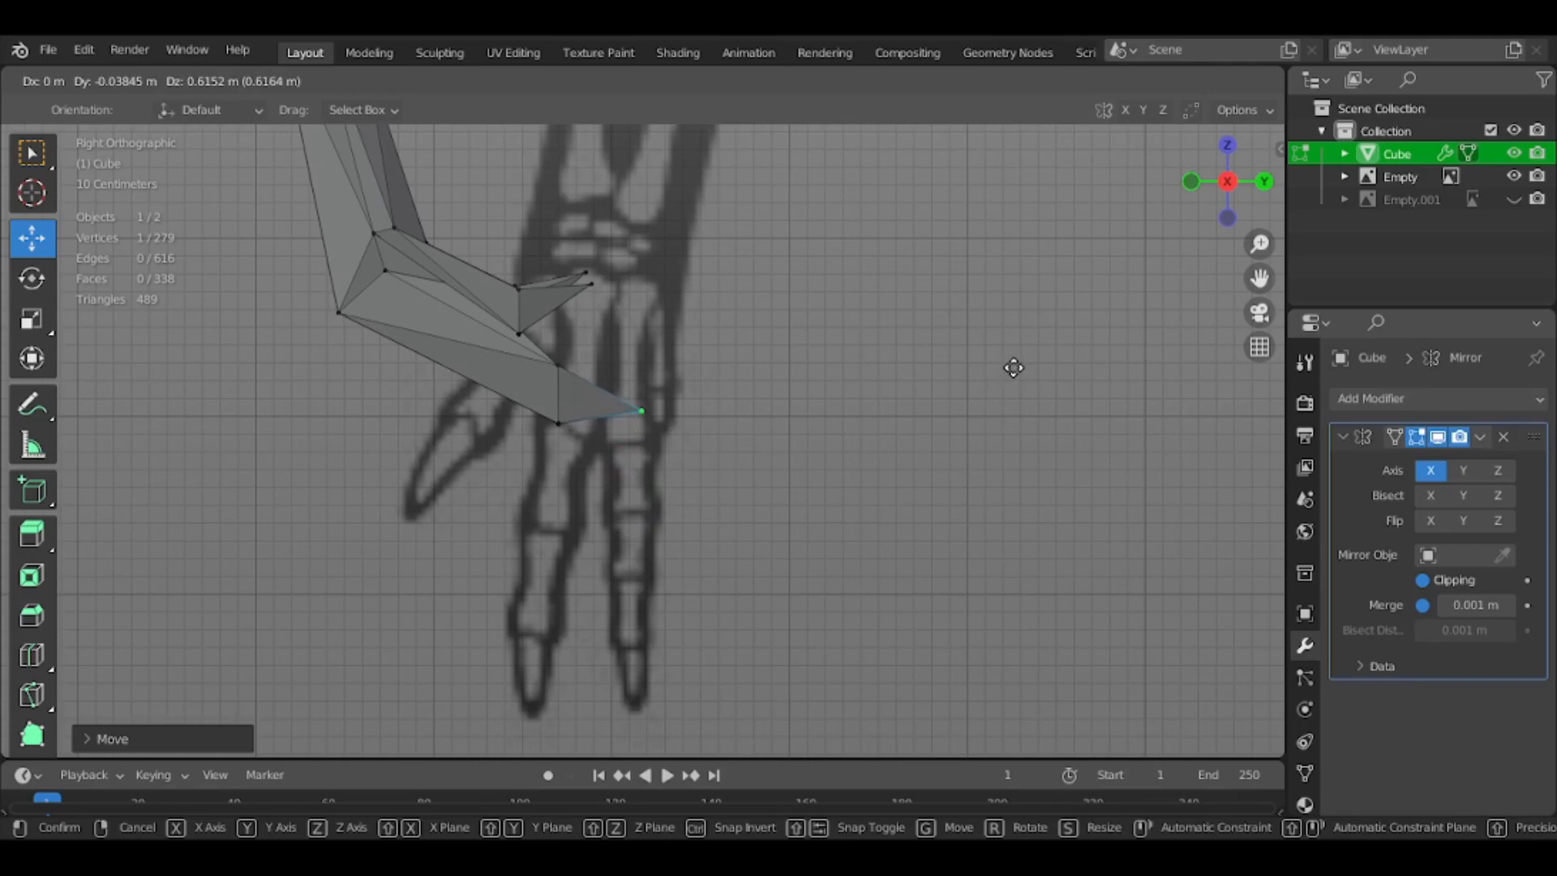
left_click(1015, 368)
Inspect the reshaped hand up close and the whole dinosaur from several angles against the reference image
scroll(650, 525, "down", 5)
middle_click_drag(649, 525, 511, 556)
left_click(510, 557)
middle_click_drag(886, 572, 967, 491)
key("Tab")
key("Tab")
scroll(817, 438, "up", 2)
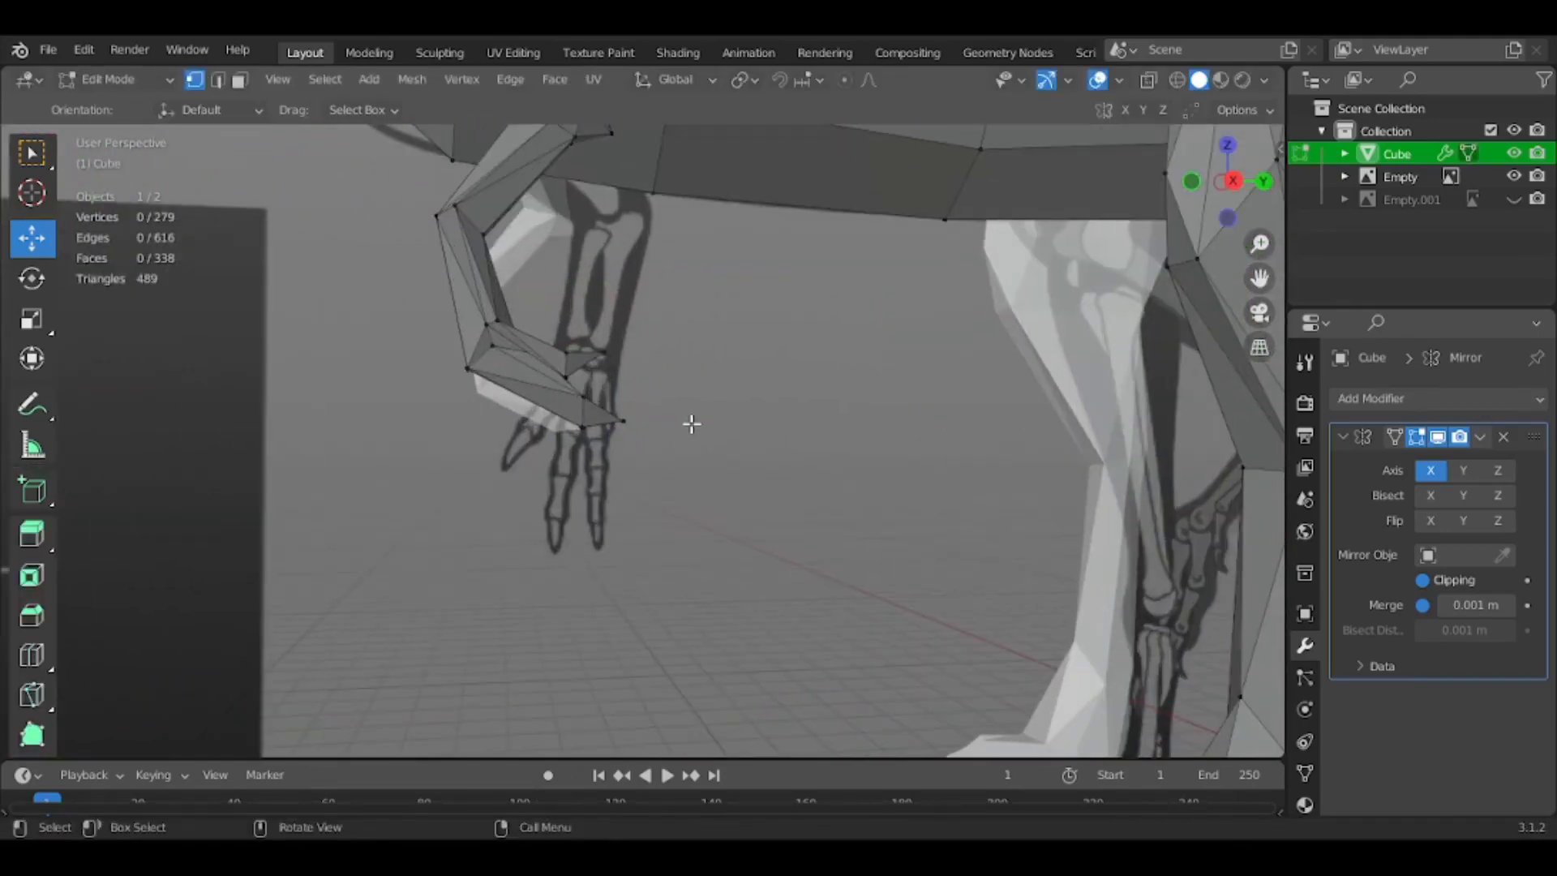
left_click_drag(626, 365, 618, 334)
key("Tab")
scroll(713, 407, "down", 2)
middle_click_drag(713, 406, 674, 445)
scroll(886, 421, "down", 3)
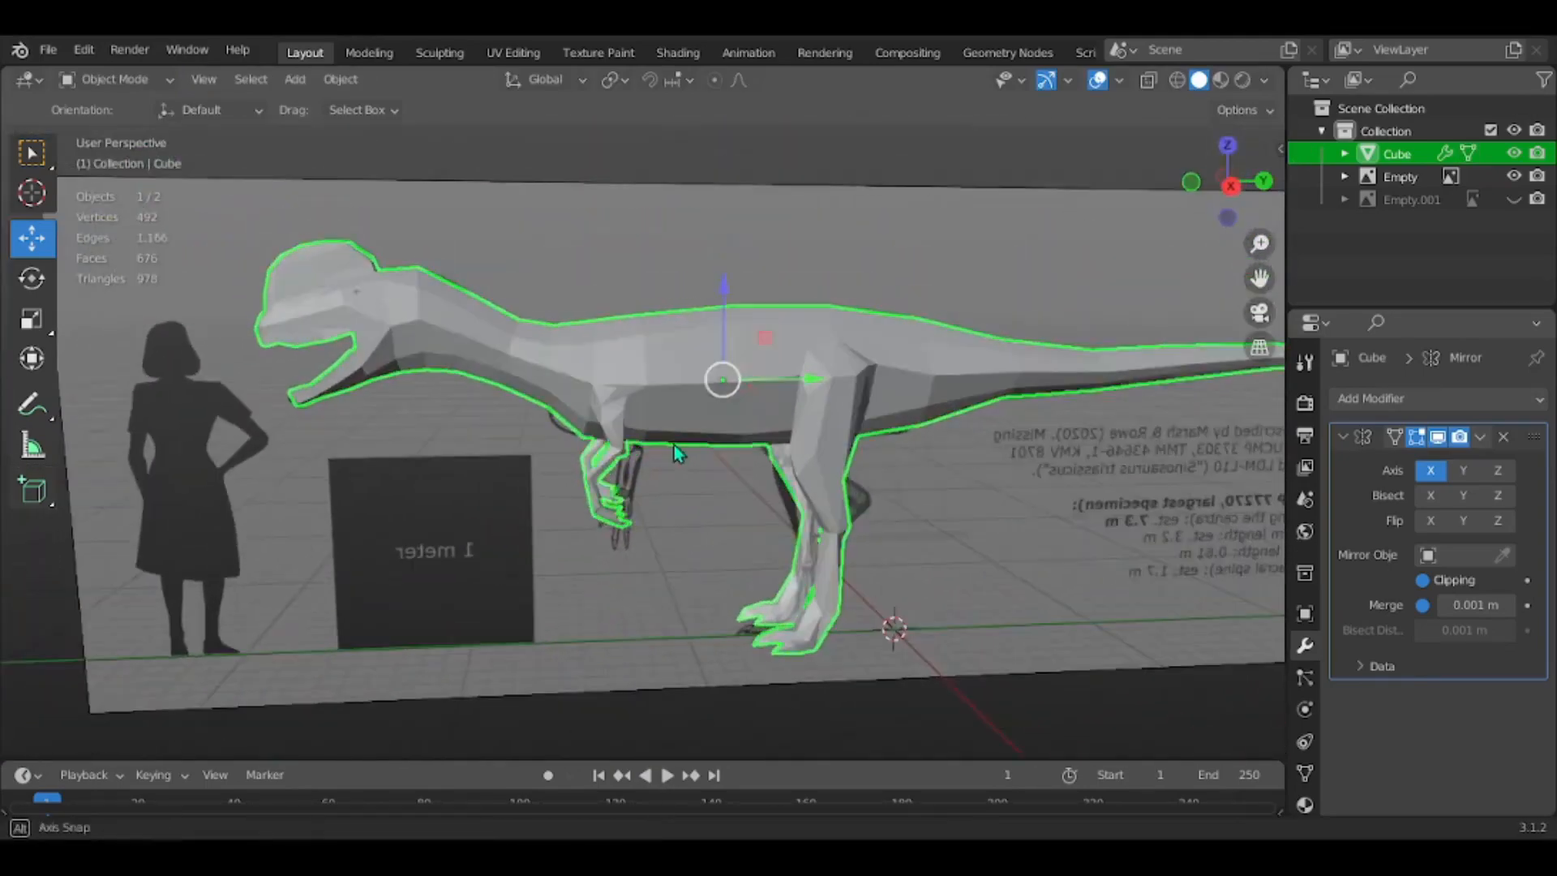
scroll(927, 439, "up", 4)
middle_click_drag(922, 431, 1053, 375)
scroll(1053, 375, "down", 6)
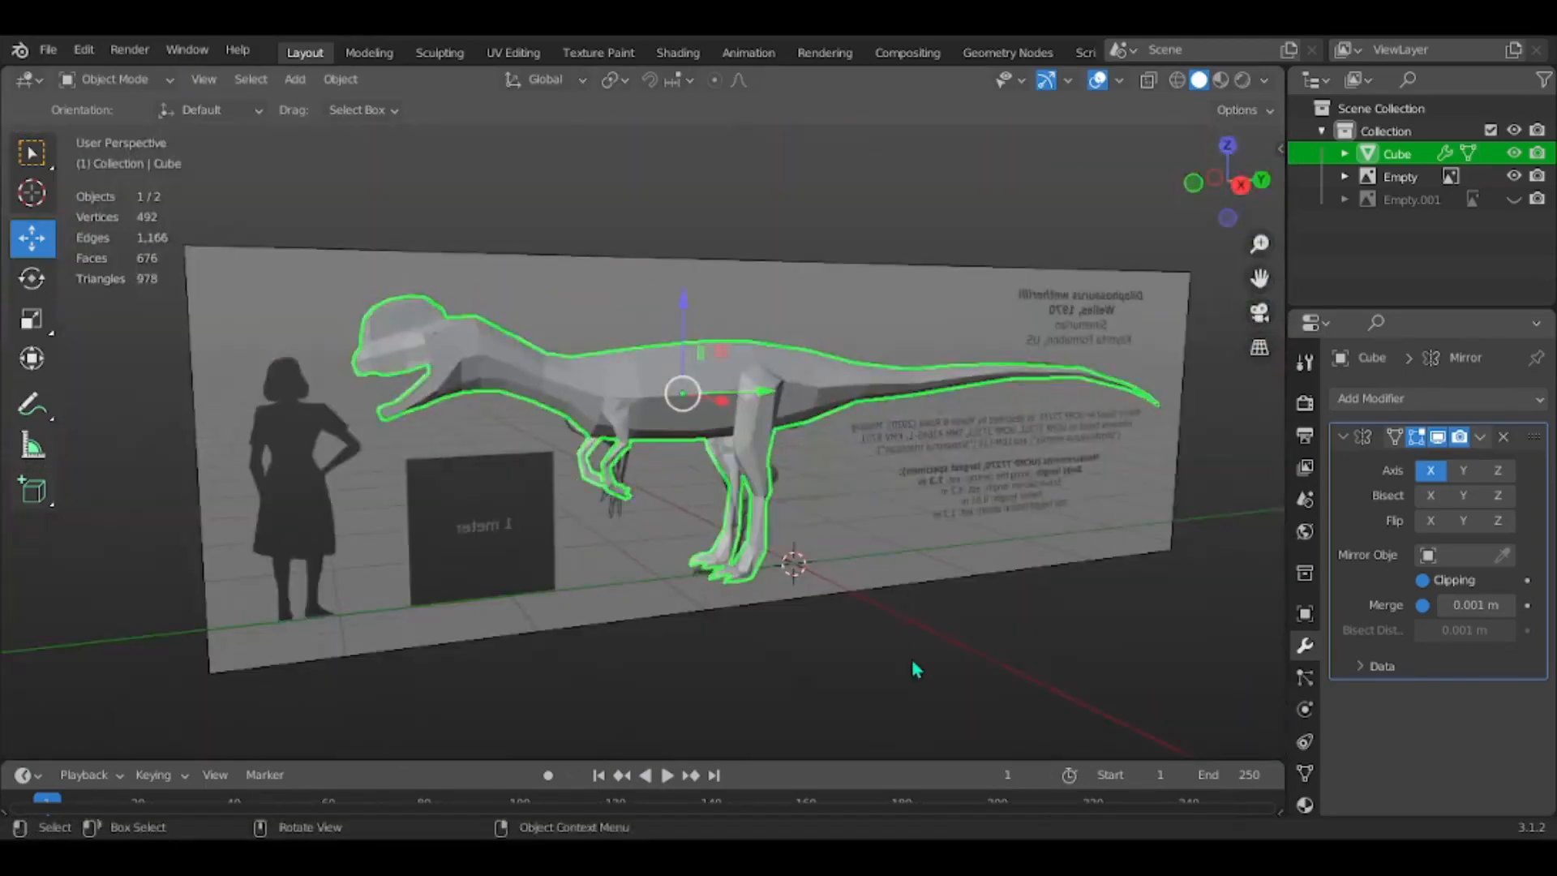
left_click(913, 664)
middle_click_drag(738, 440, 838, 417)
scroll(855, 413, "up", 4)
scroll(262, 290, "up", 3)
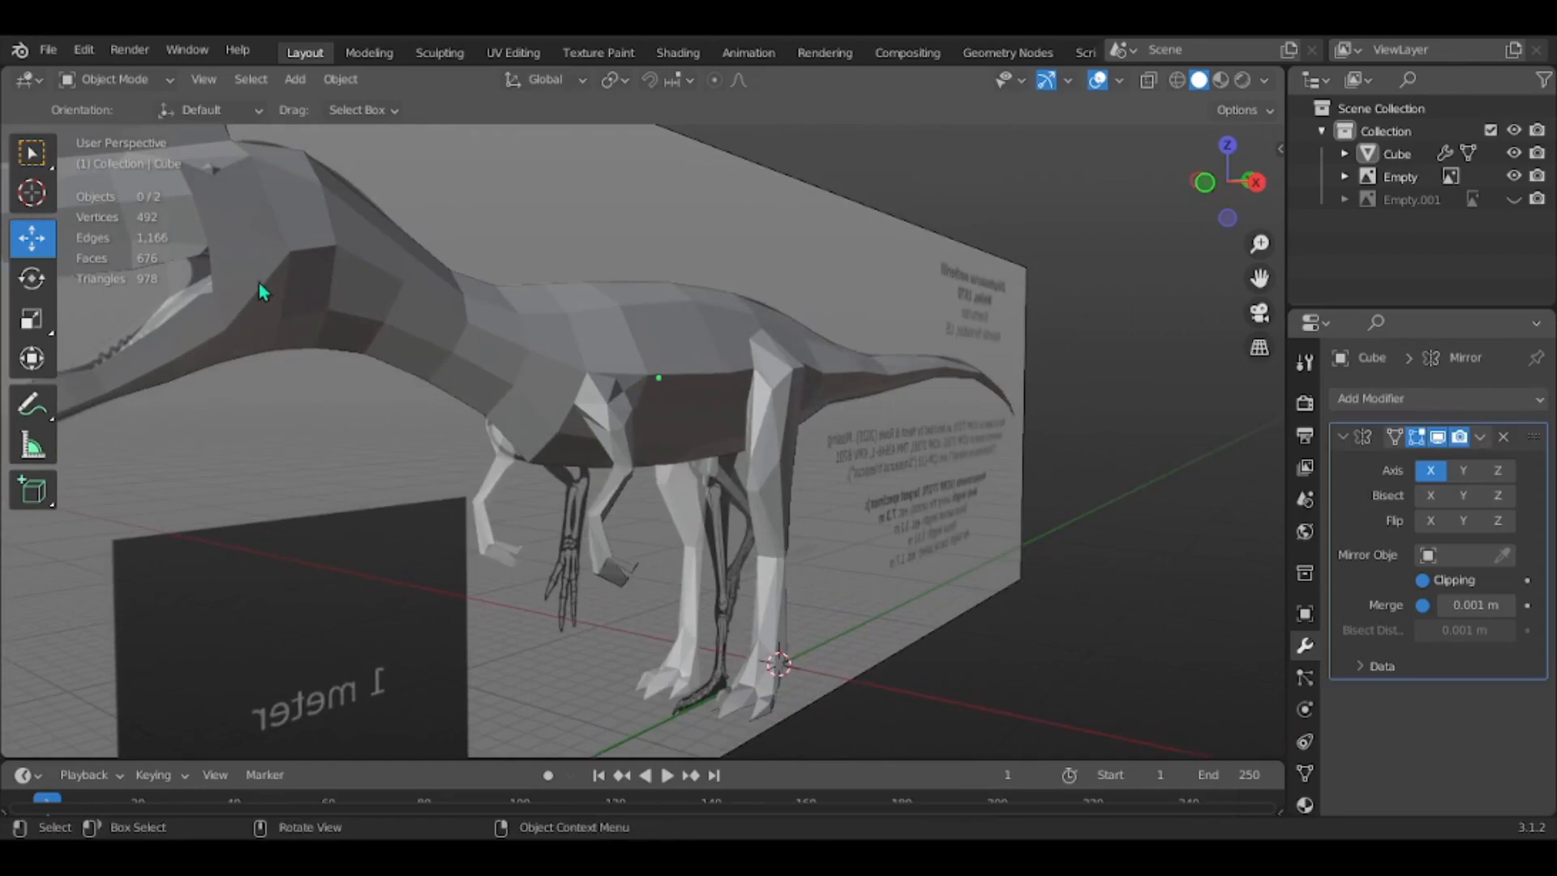
key("a")
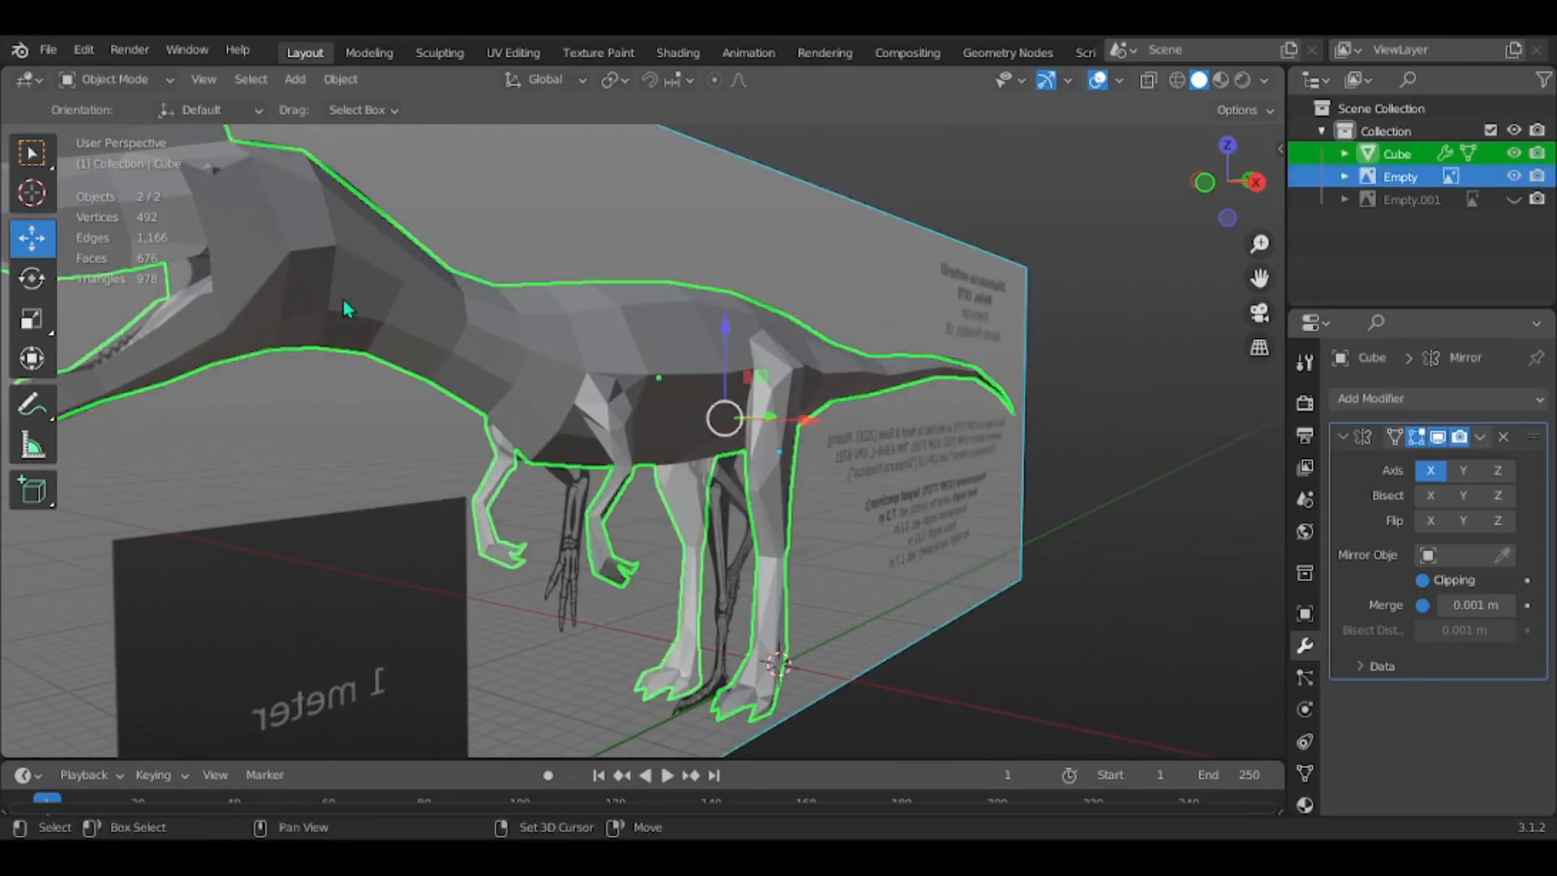
scroll(343, 299, "down", 6)
key("alt+a")
middle_click_drag(892, 222, 939, 620)
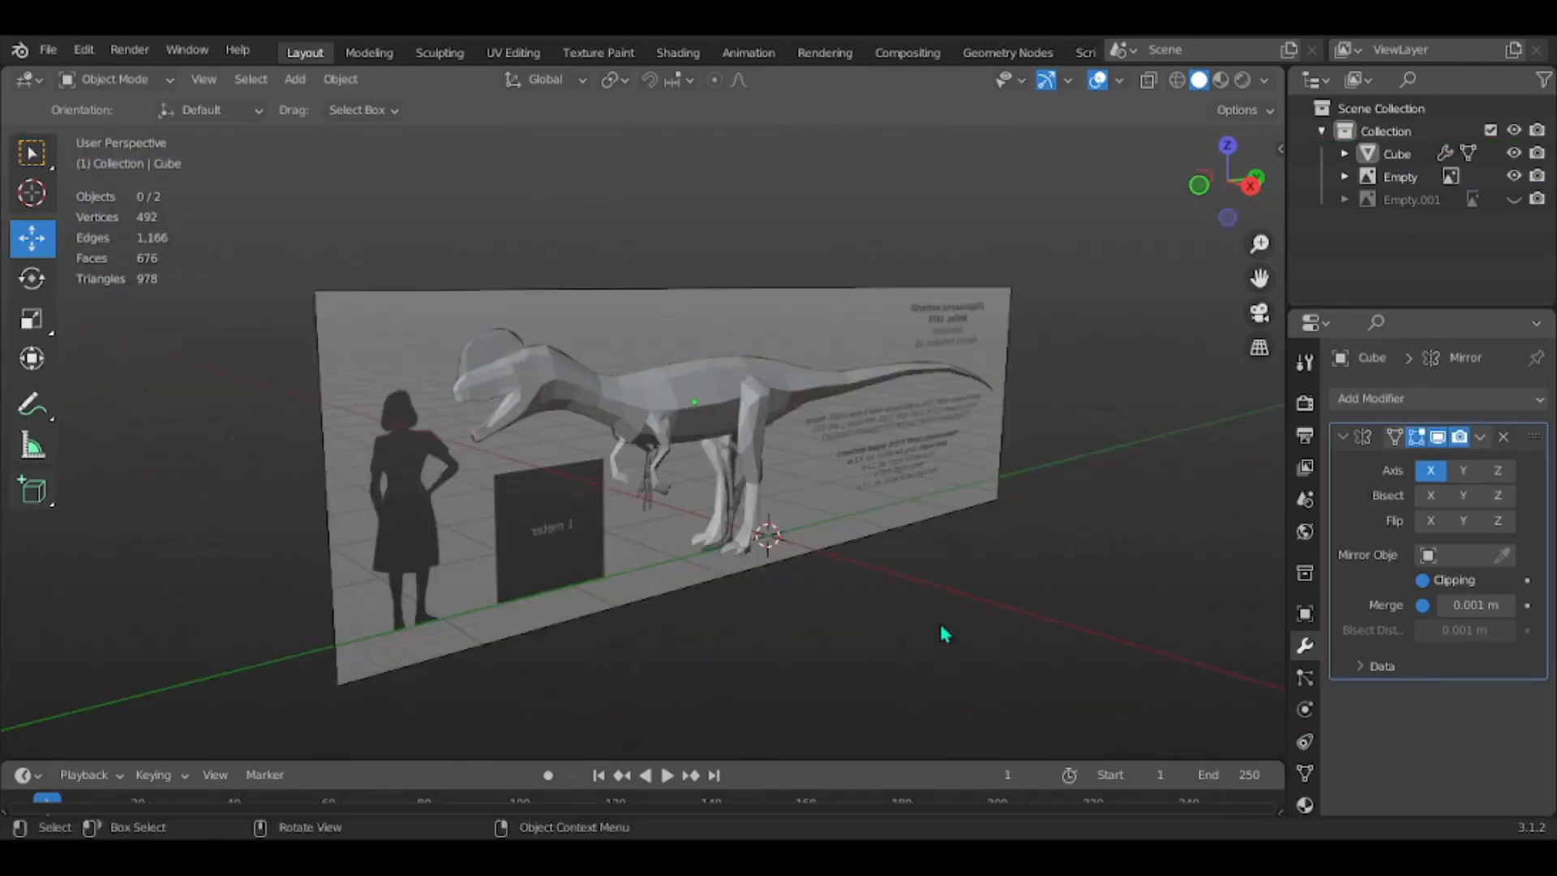
scroll(941, 628, "up", 3)
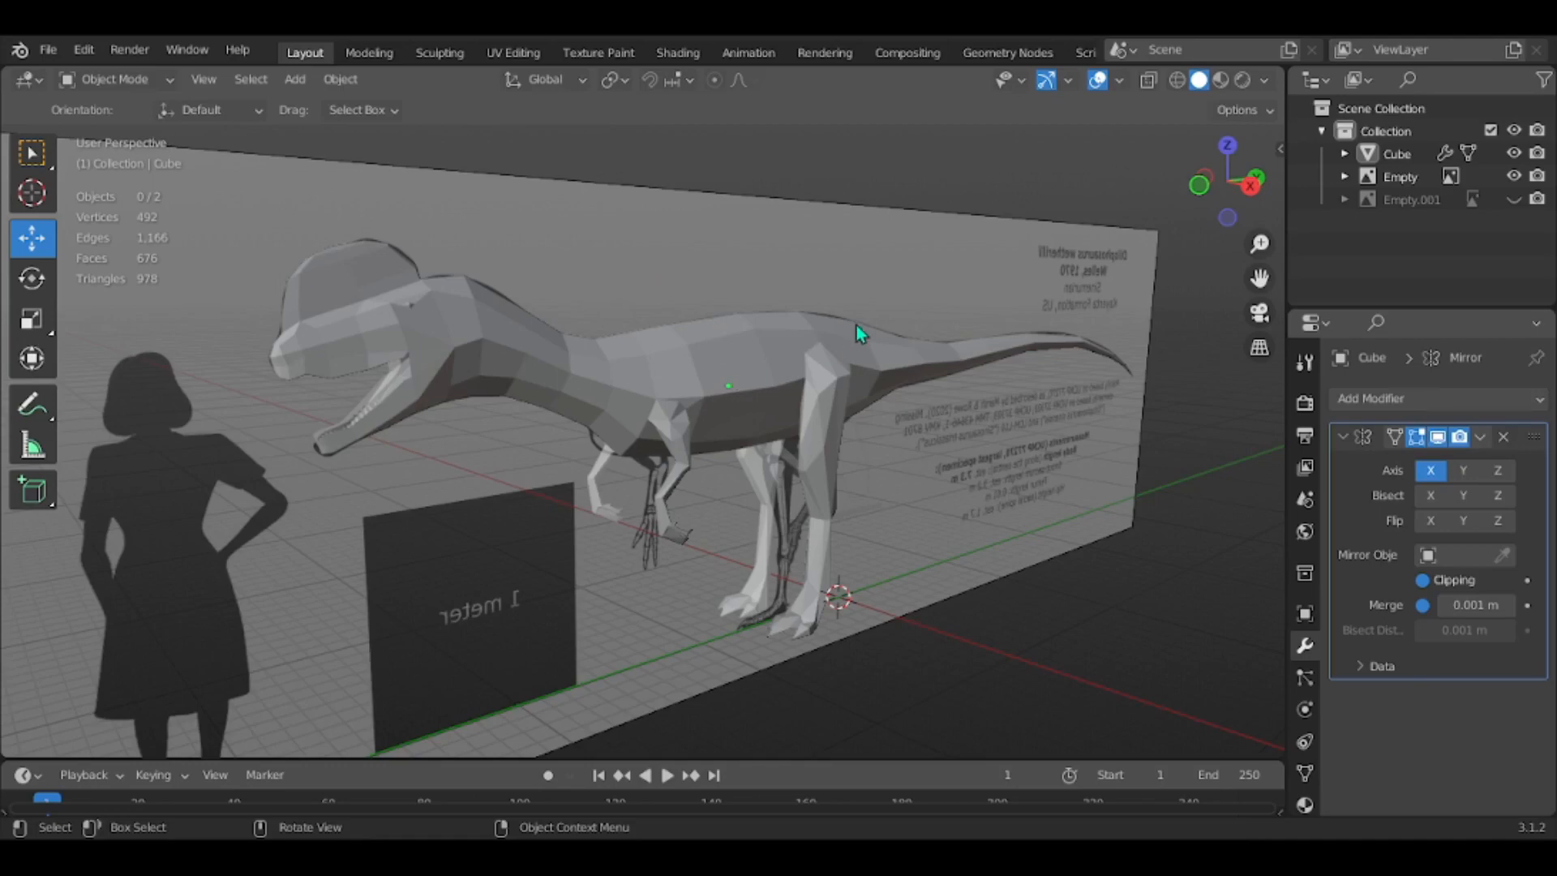
Triangulate all faces of the dinosaur mesh and look at the shading in Object Mode
left_click(781, 367)
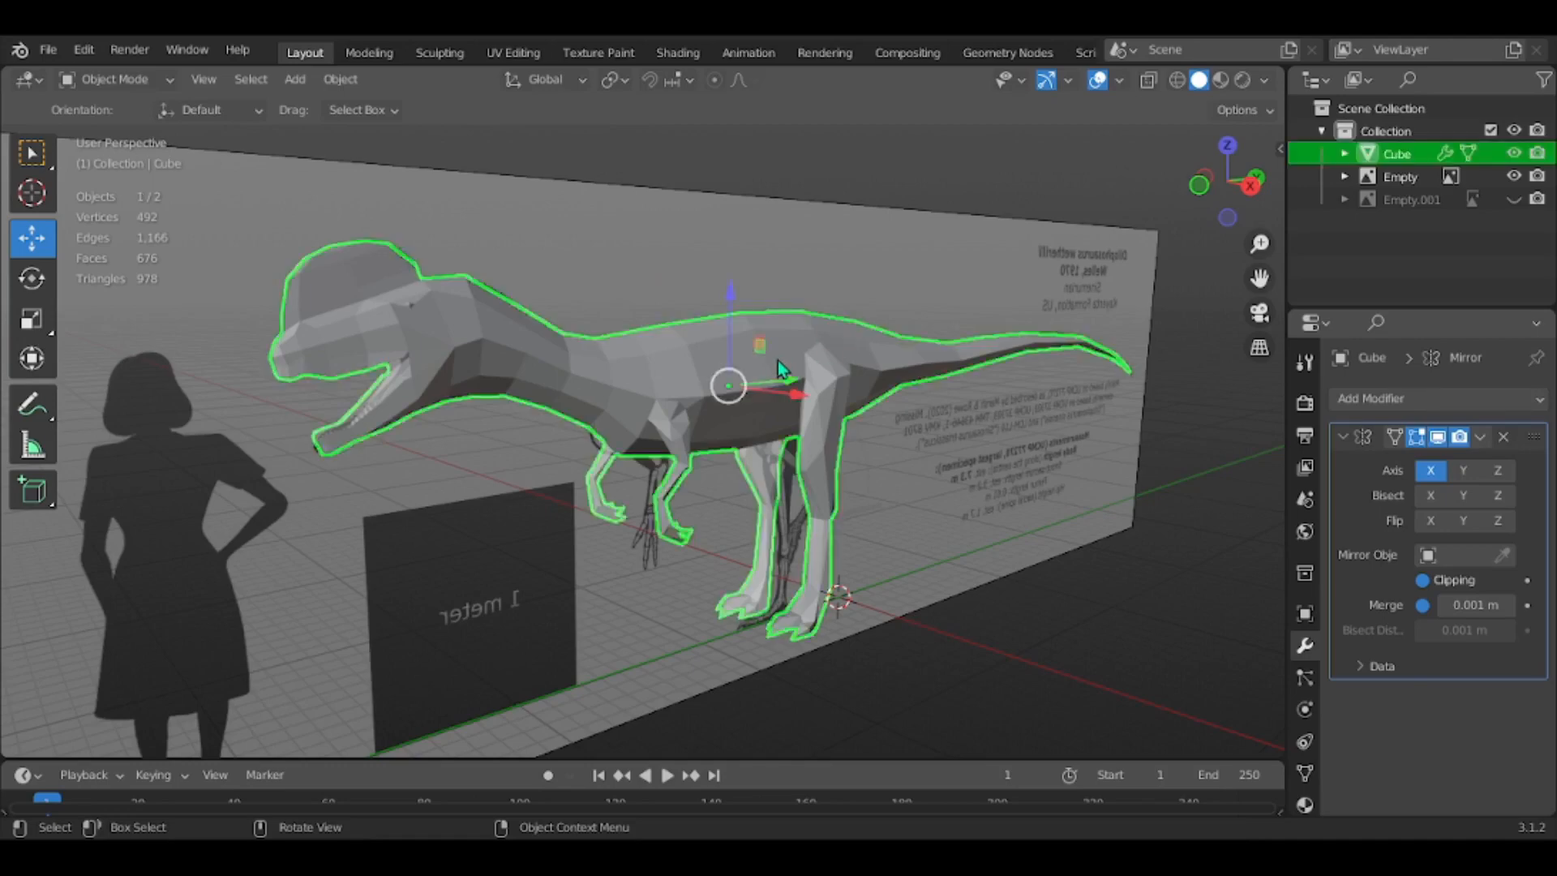
middle_click_drag(777, 360, 822, 329)
key("Tab")
key("a")
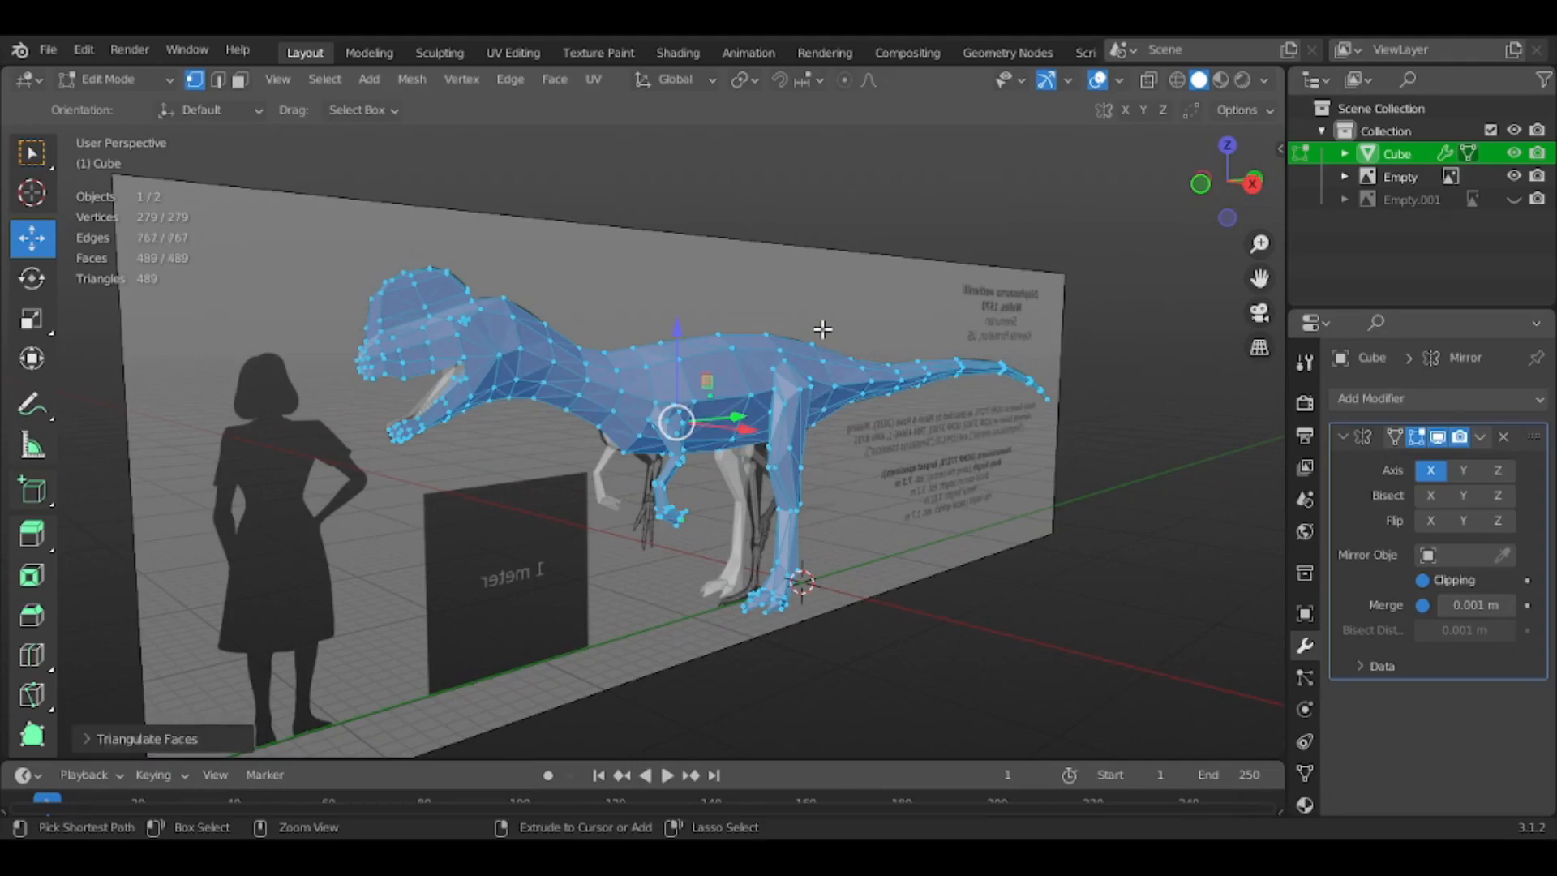
key("Tab")
scroll(824, 329, "up", 2)
scroll(659, 234, "up", 3)
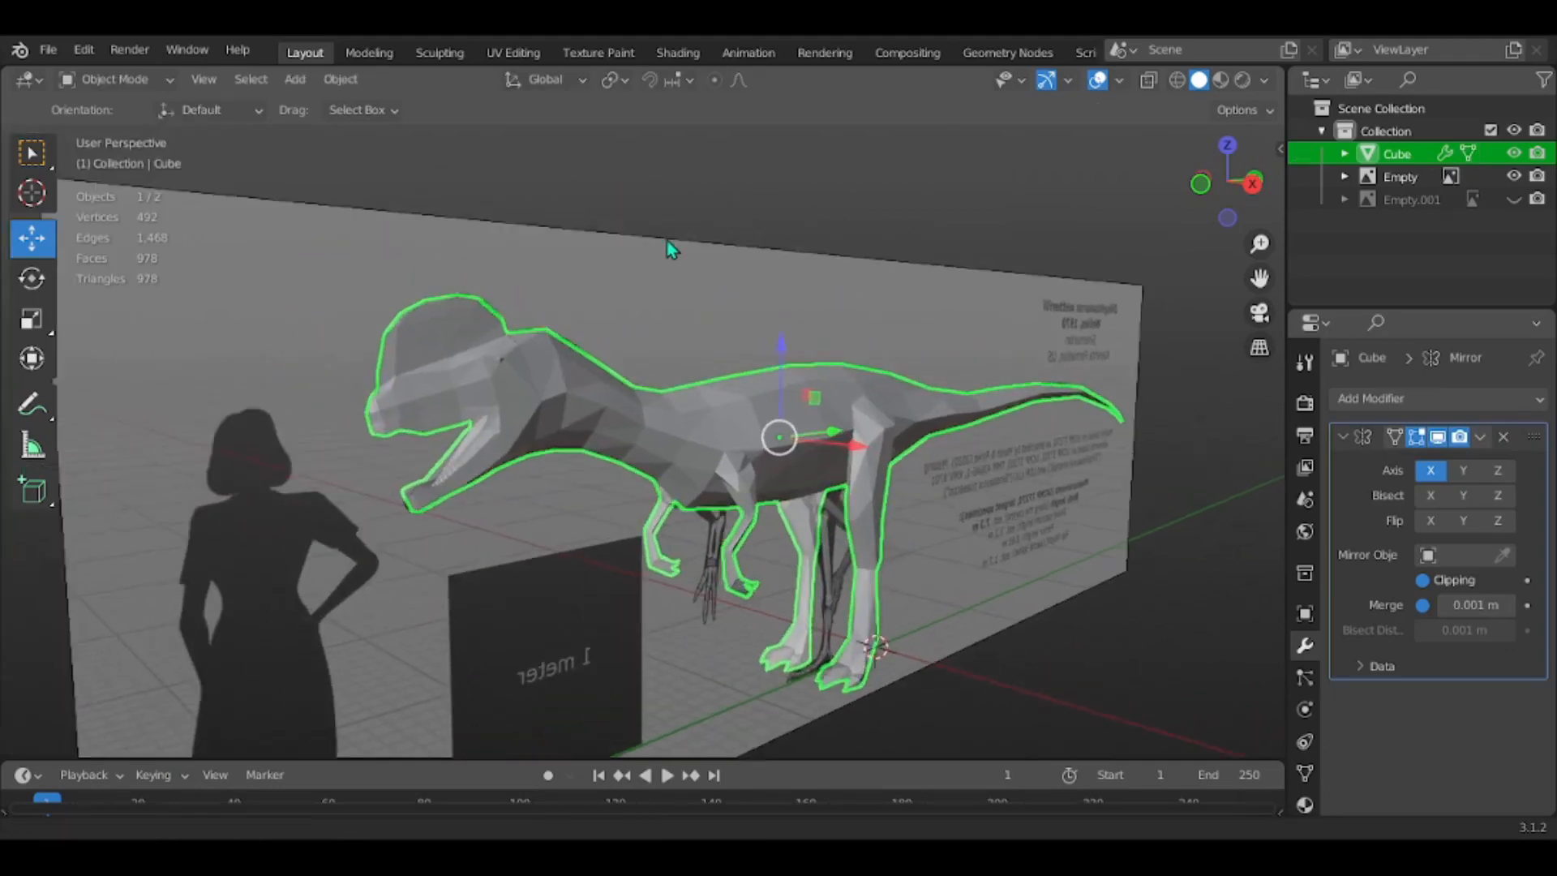
Undo the triangulation and compare the original quad topology in Object and Edit Mode
key("Tab")
key("Tab")
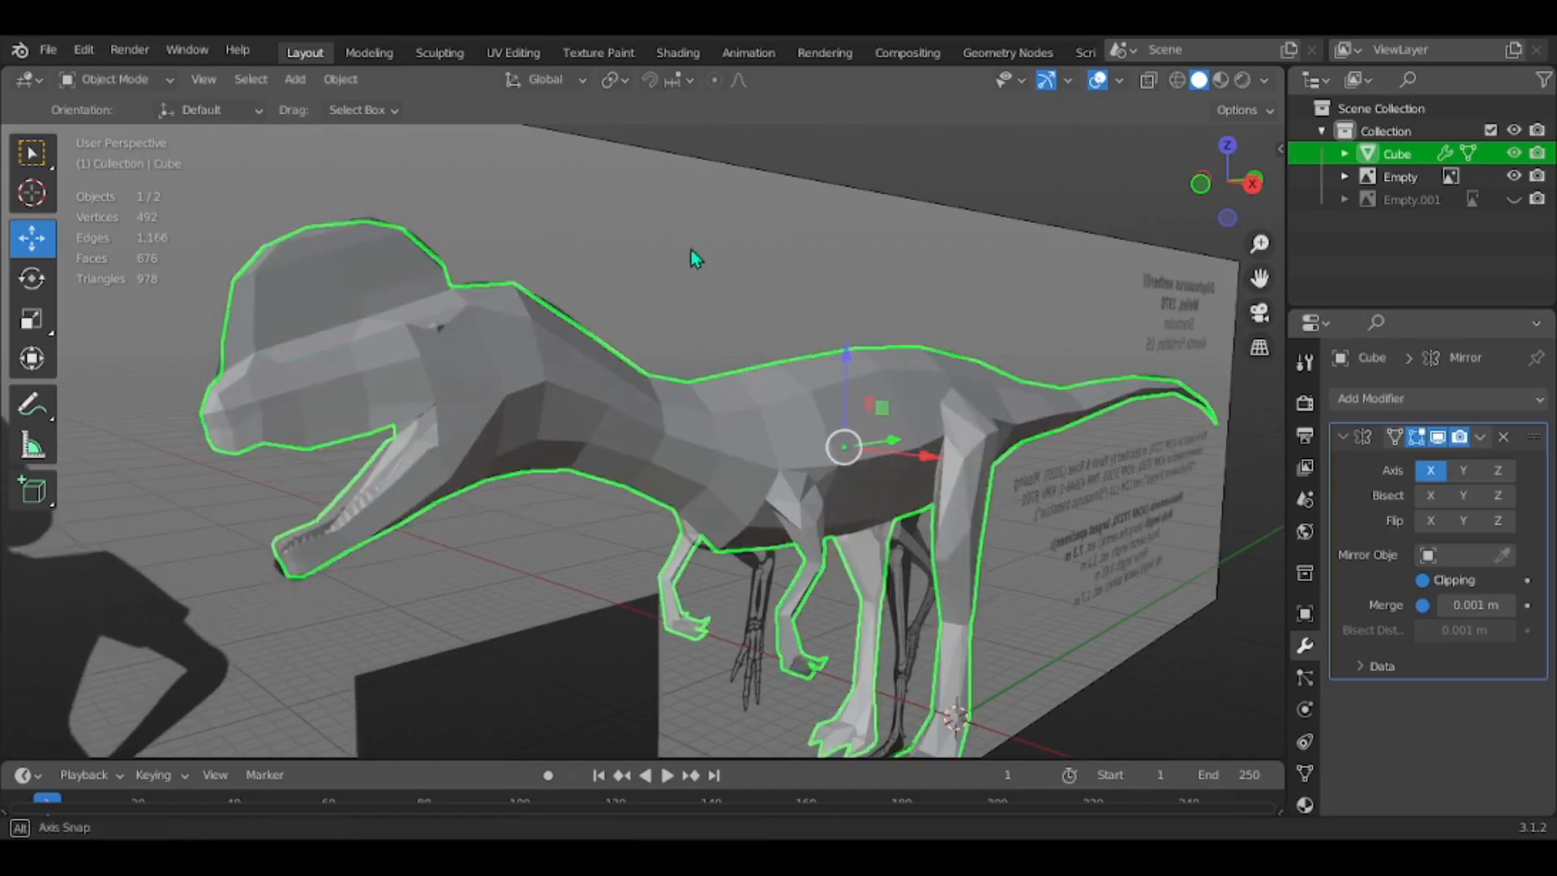
scroll(705, 258, "down", 1)
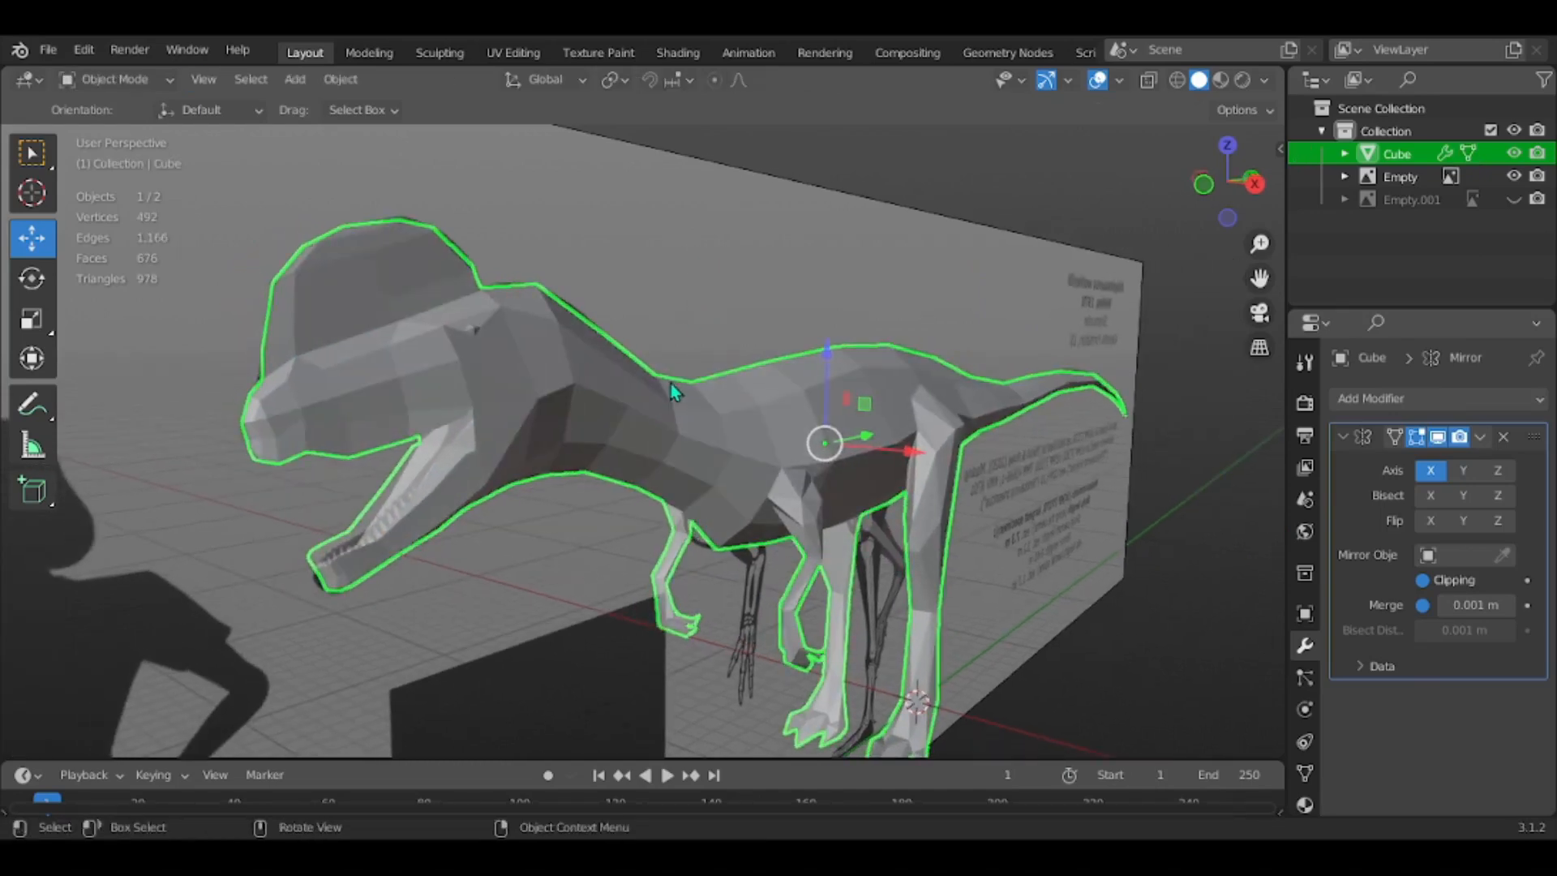
key("Tab")
key("Tab")
mouse_move(226, 236)
left_mouse_down()
mouse_move(678, 469)
mouse_move(921, 539)
left_mouse_up()
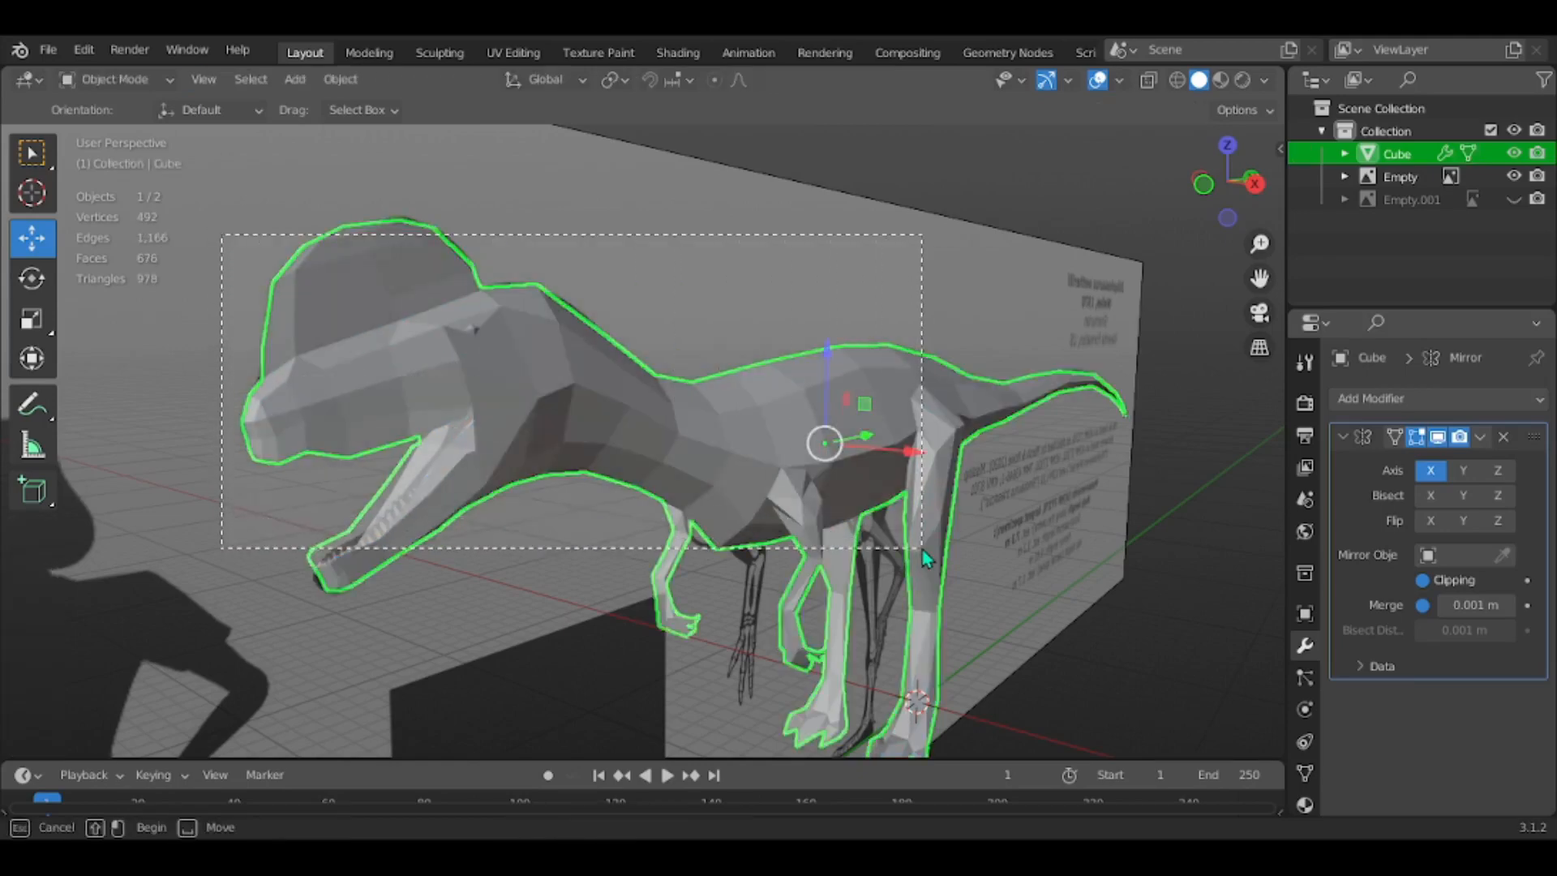
left_click(862, 737)
left_click(819, 614)
key("Tab")
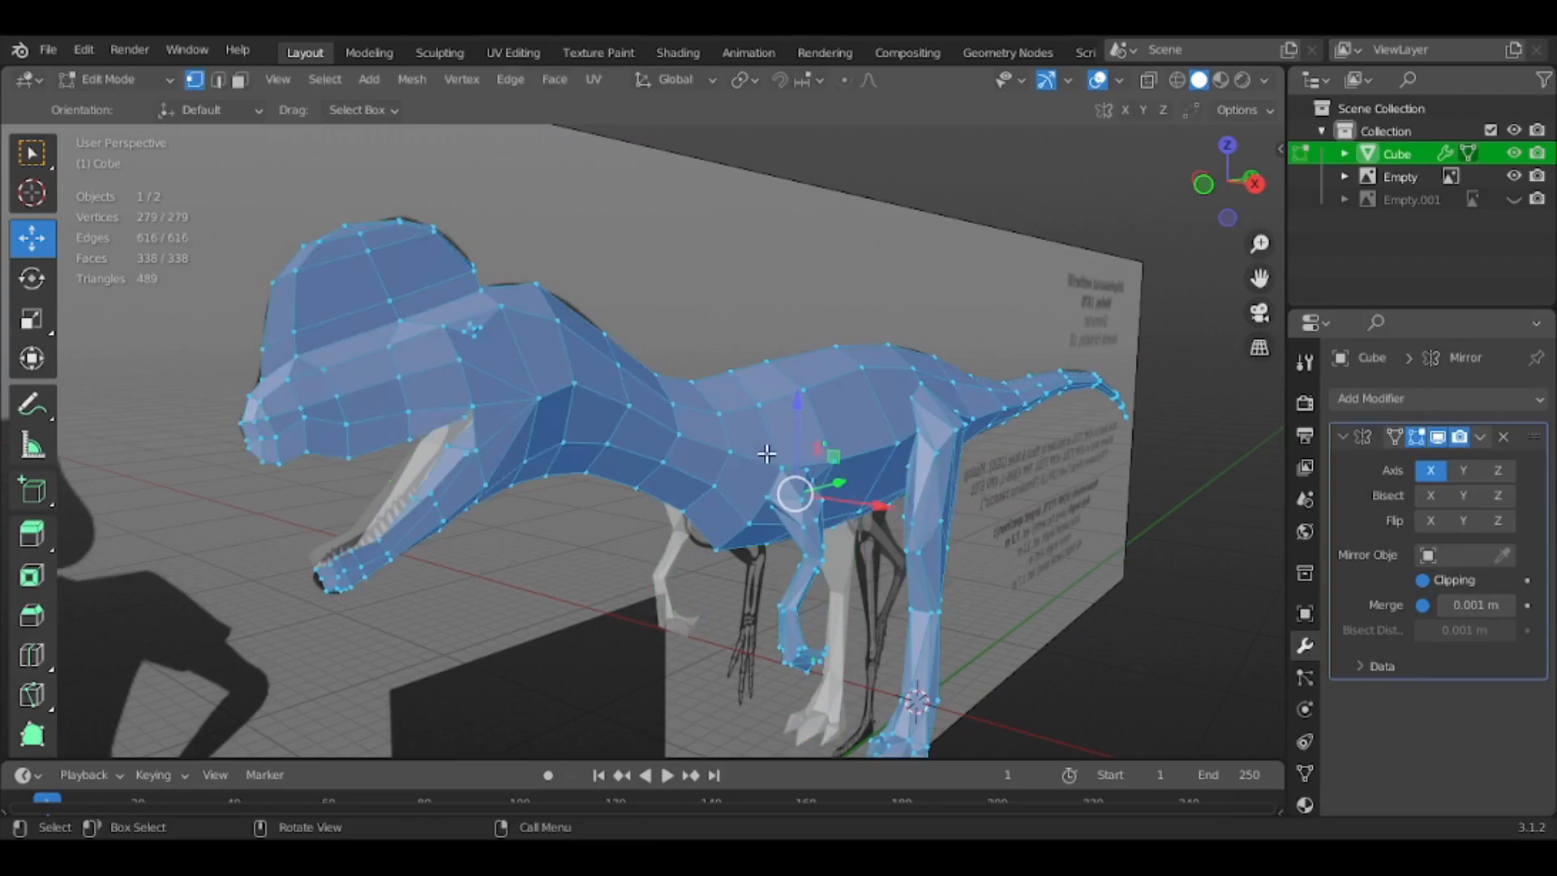
Triangulate the whole dinosaur mesh again and check its edges along the torso and hip
key("Tab")
mouse_move(768, 455)
middle_mouse_down()
mouse_move(949, 524)
mouse_move(576, 421)
mouse_move(797, 442)
mouse_move(748, 442)
middle_mouse_up()
scroll(572, 398, "up", 4)
key("Tab")
scroll(747, 443, "down", 4)
left_click(998, 497)
middle_click_drag(998, 497, 865, 479)
key("Tab")
key("Tab")
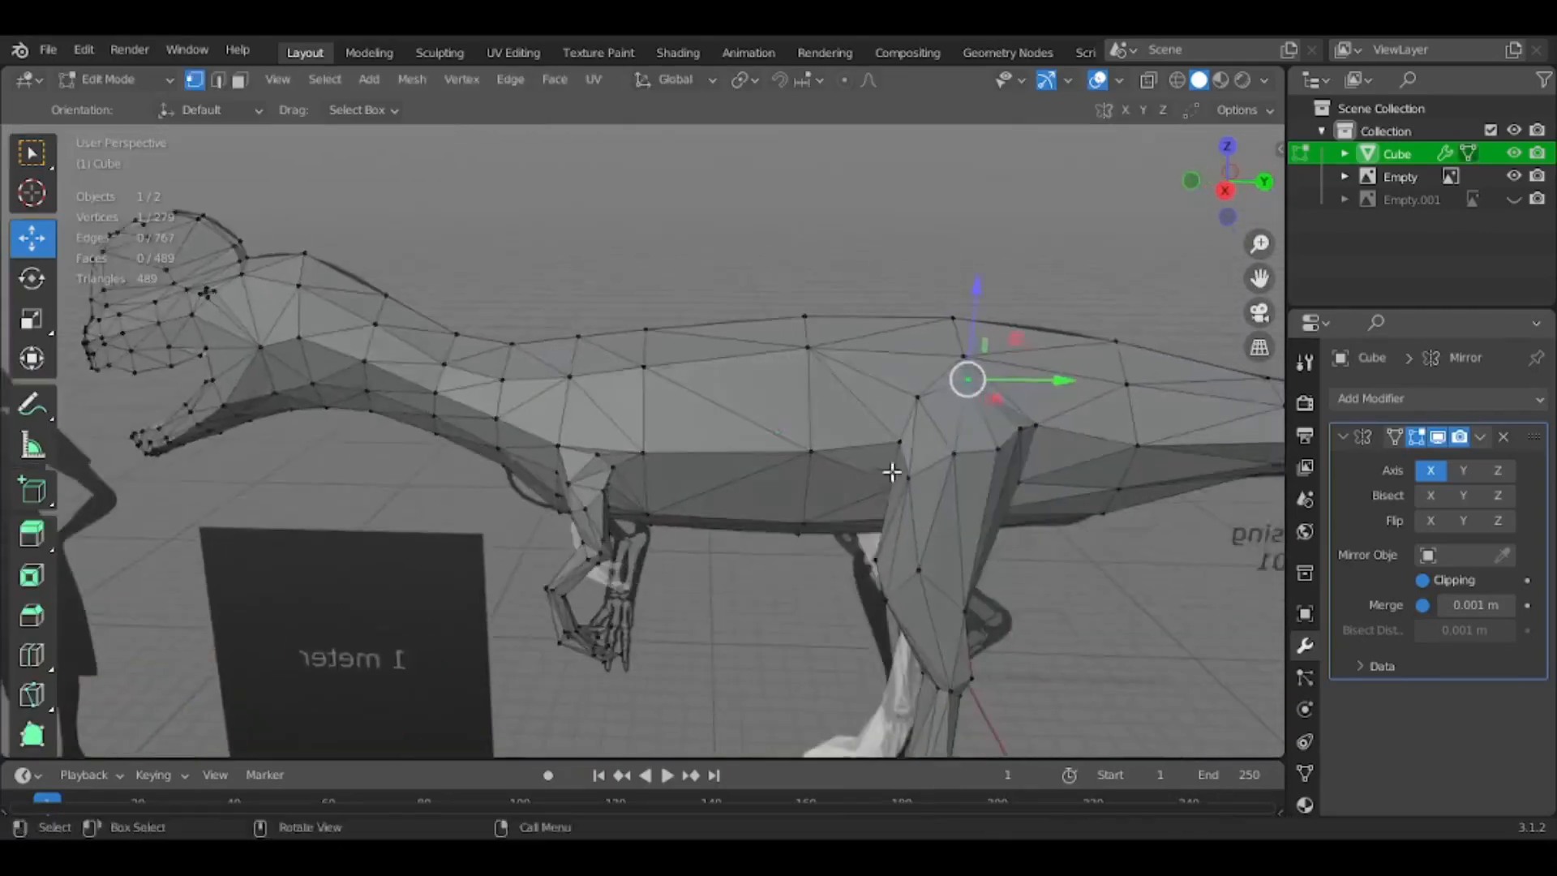
Nudge individual vertices along the side of the dinosaur's body to smooth its shape, and leave Edit Mode
key("Tab")
scroll(900, 469, "down", 3)
middle_click_drag(756, 445, 850, 420)
middle_click_drag(952, 443, 665, 472)
key("Tab")
scroll(681, 466, "up", 3)
middle_click_drag(750, 446, 665, 438)
left_click_drag(586, 459, 545, 458)
middle_click_drag(545, 458, 947, 413)
left_click(818, 380)
left_click_drag(863, 381, 884, 381)
key("Tab")
middle_click_drag(886, 389, 658, 606)
key("Tab")
left_click_drag(578, 664, 562, 665)
key("Tab")
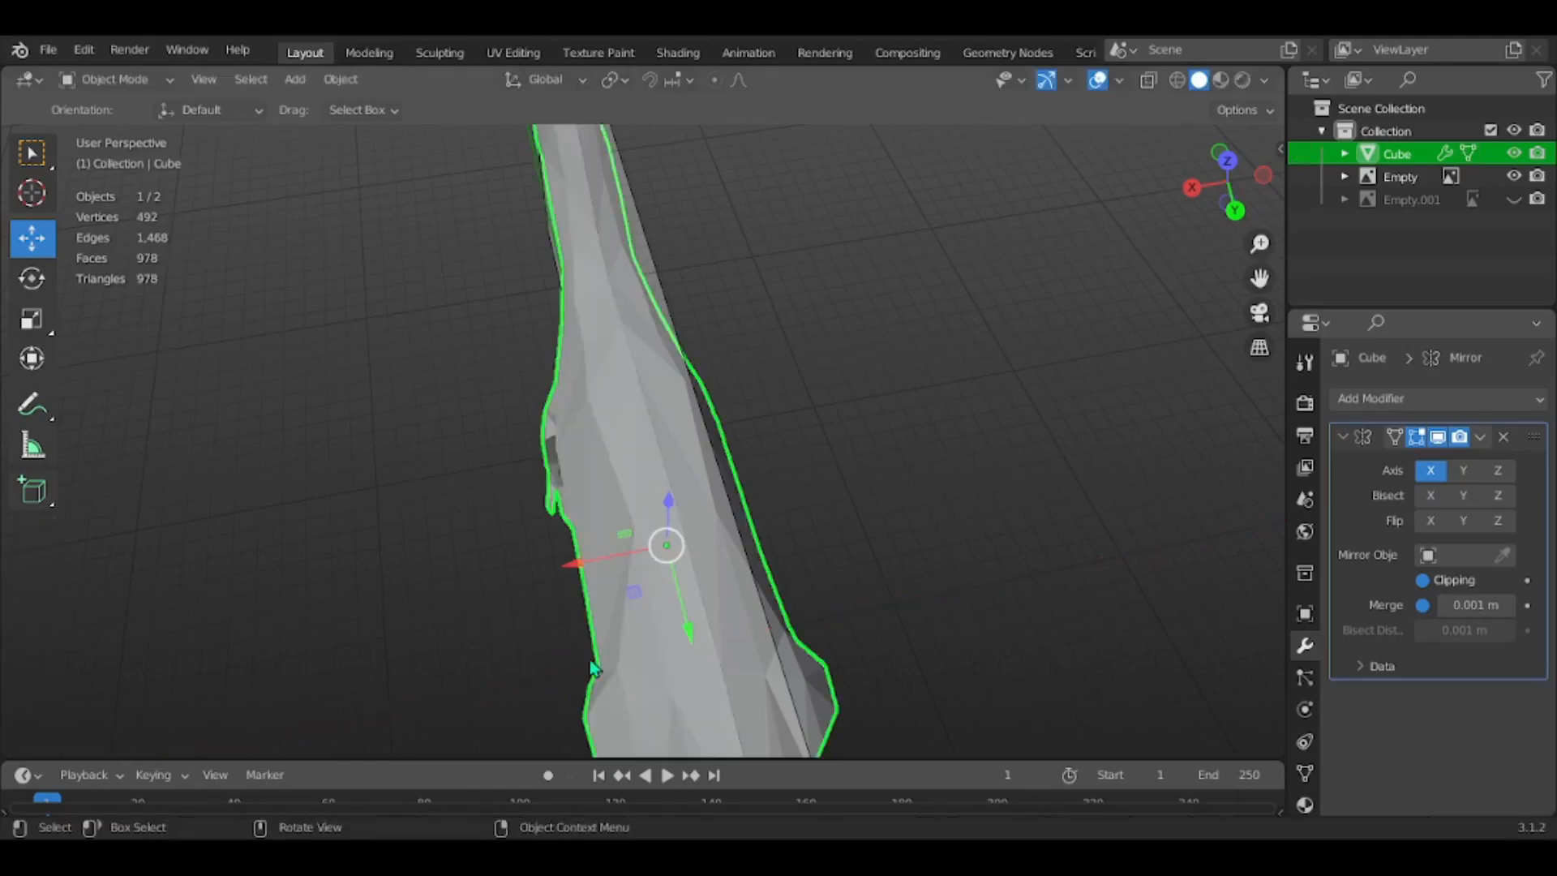
Reposition a body vertex in an axis-aligned view to refine the outline, and return to Object Mode
middle_click_drag(576, 668, 917, 499)
scroll(917, 500, "down", 3)
middle_click_drag(799, 493, 871, 345)
key("Tab")
key("alt+a")
left_click_drag(921, 372, 909, 369)
left_click_drag(1256, 187, 1245, 194)
left_click(1250, 194)
key("g")
left_click(1175, 236)
key("Tab")
Hide the viewport overlays in Object Mode so only the dinosaur model is displayed
middle_click_drag(1014, 312, 844, 405)
key("Tab")
middle_click_drag(783, 508, 916, 353)
key("Tab")
left_click(929, 670)
left_click(991, 344)
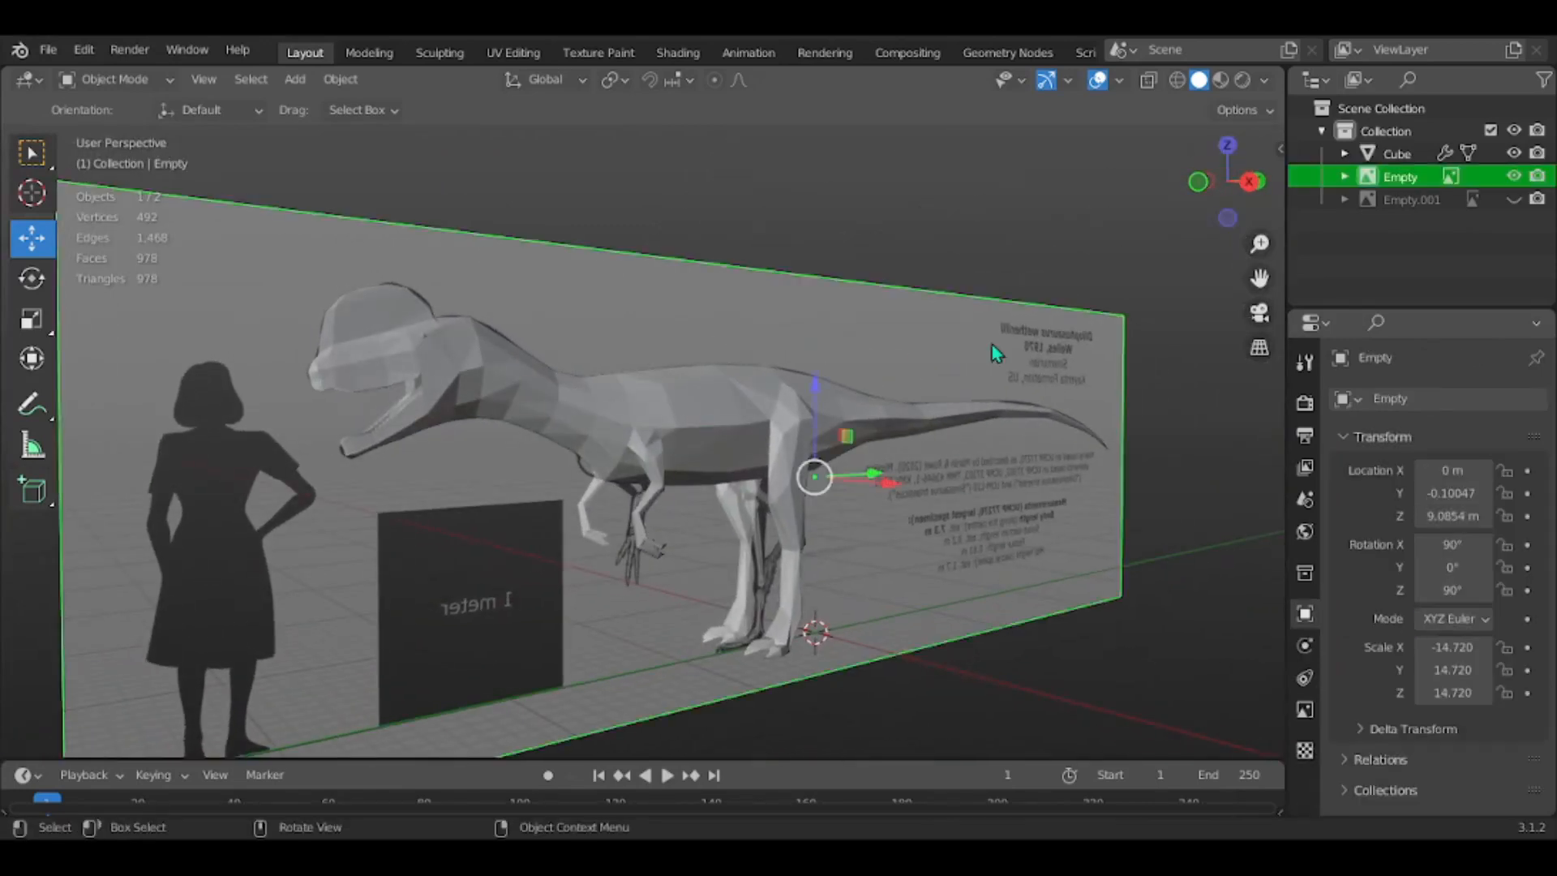
left_click(1097, 79)
left_click(1012, 261)
Examine the finished dinosaur without overlays, checking the shoulder, arms, legs and overall silhouette from several angles
middle_click_drag(1011, 260, 958, 332)
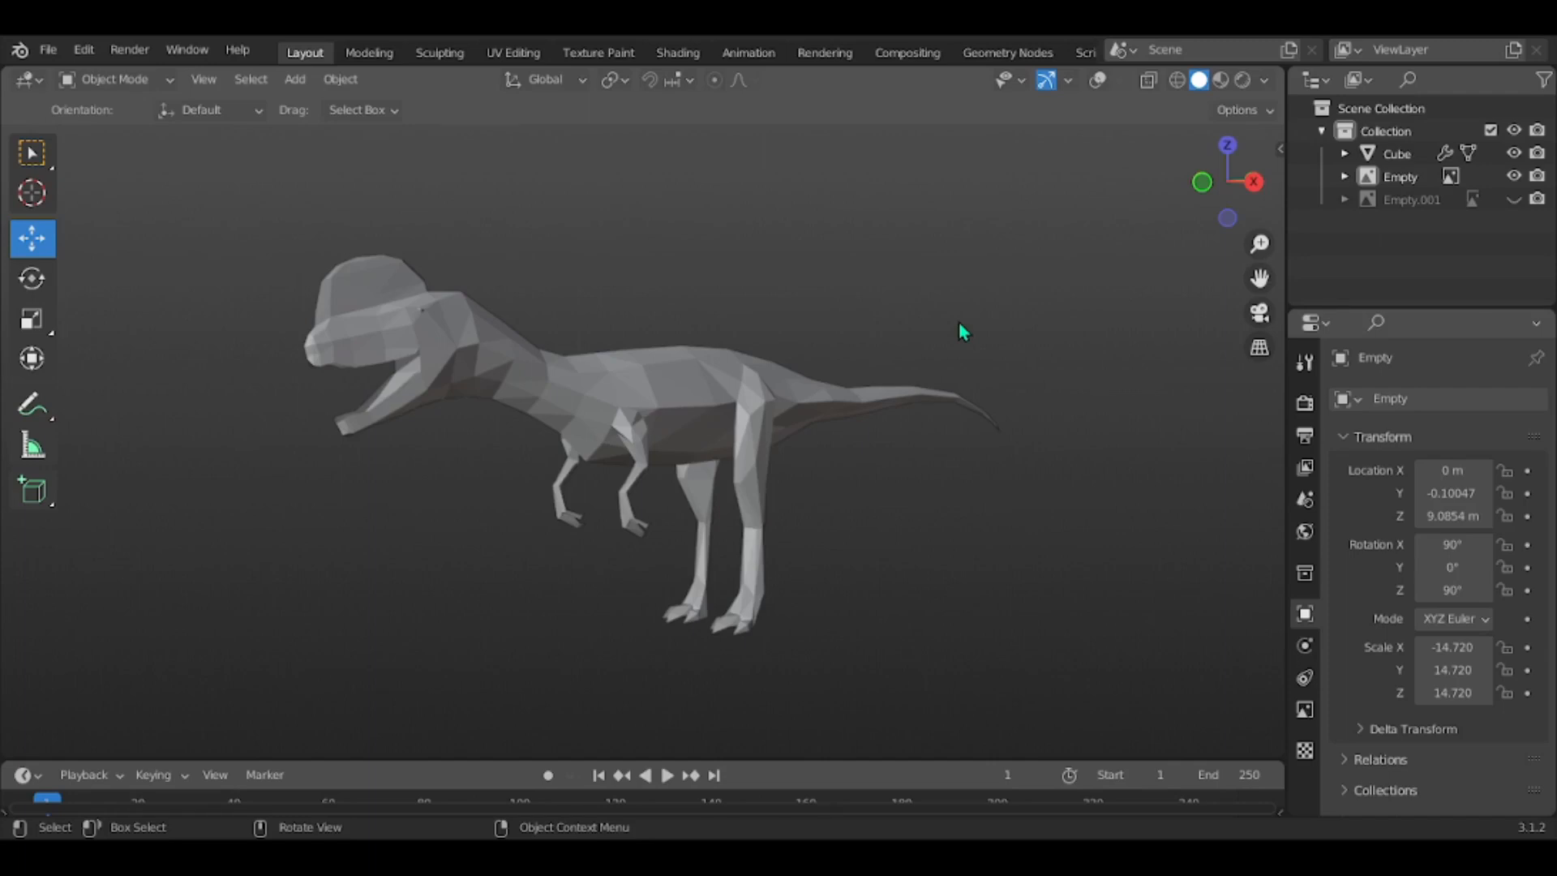
middle_click_drag(959, 324, 759, 346)
scroll(636, 379, "up", 8)
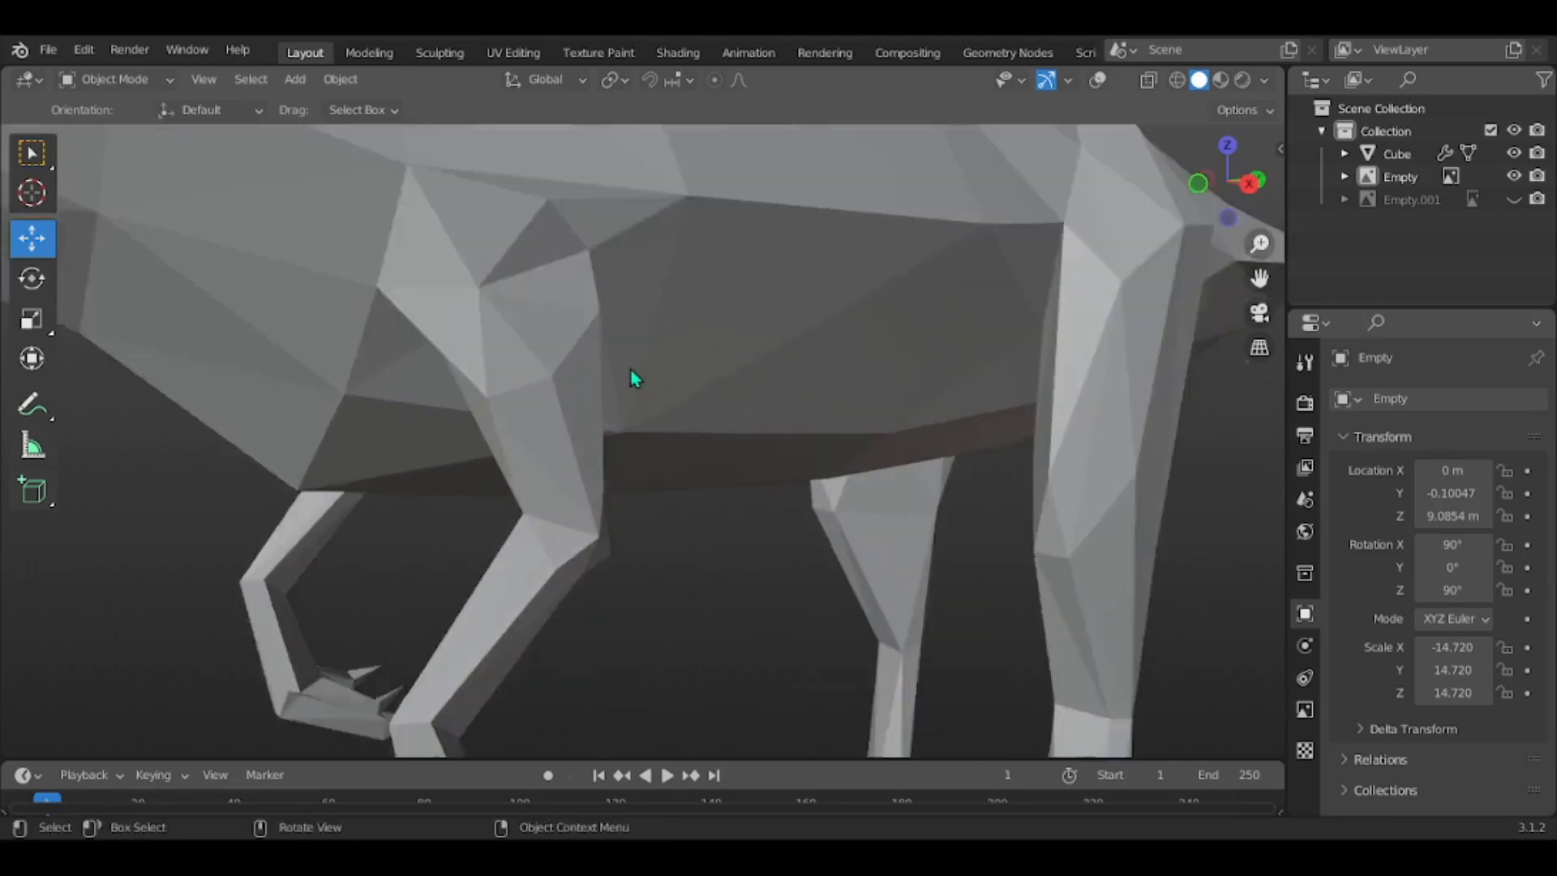
middle_click_drag(635, 379, 653, 359)
scroll(654, 359, "down", 2)
middle_click_drag(755, 253, 578, 219)
left_click_drag(576, 217, 703, 323)
scroll(793, 328, "down", 5)
left_click(1081, 539)
scroll(1081, 540, "down", 3)
middle_click_drag(1072, 527, 1097, 434)
scroll(980, 445, "up", 3)
scroll(974, 446, "down", 3)
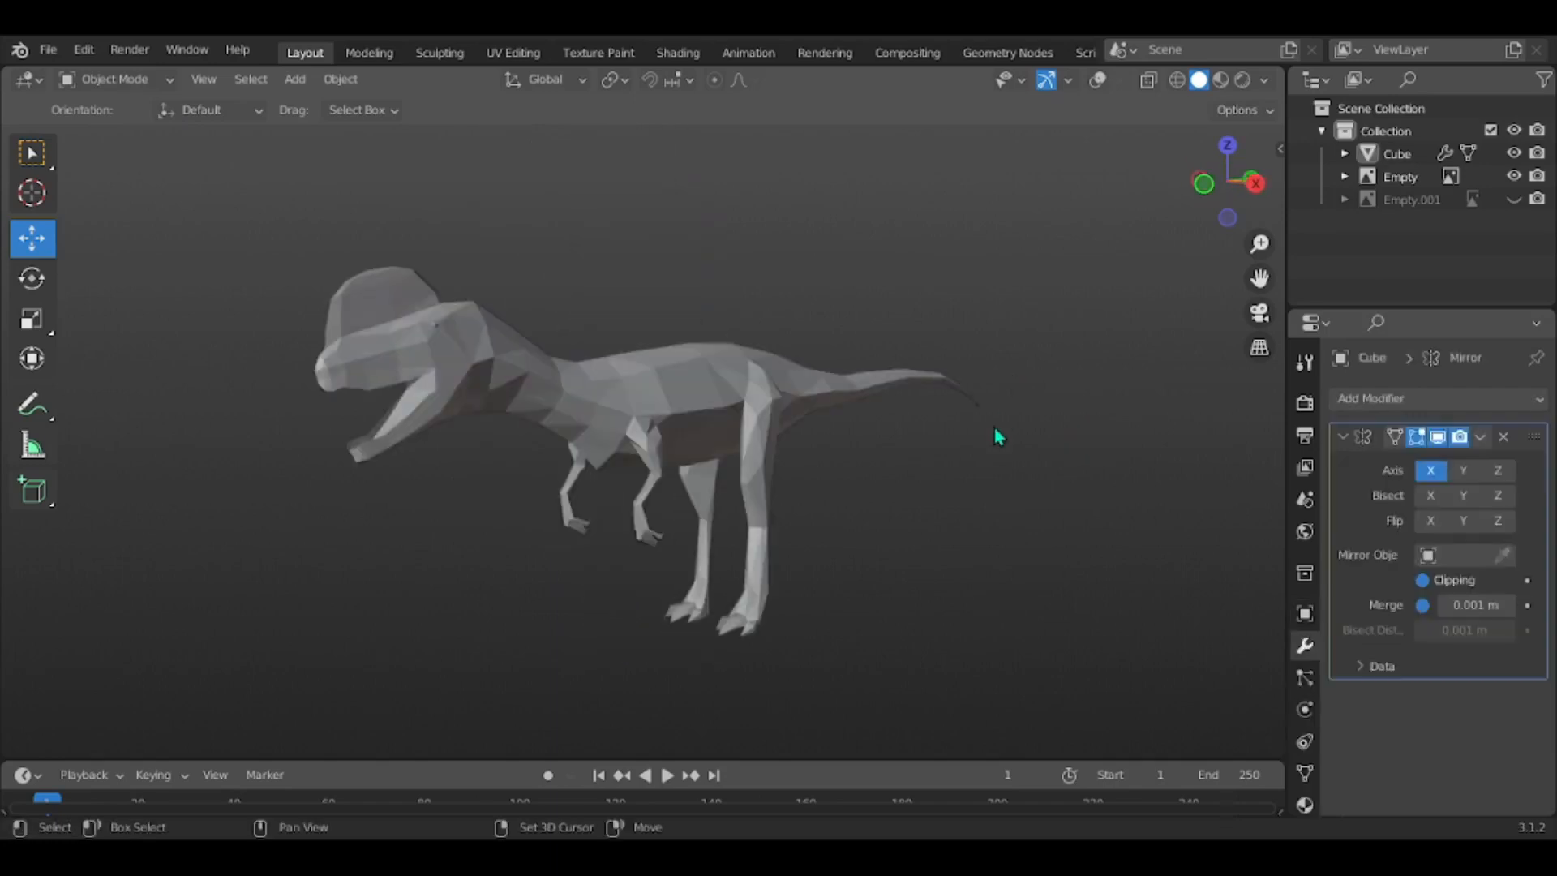
middle_click_drag(997, 438, 965, 407)
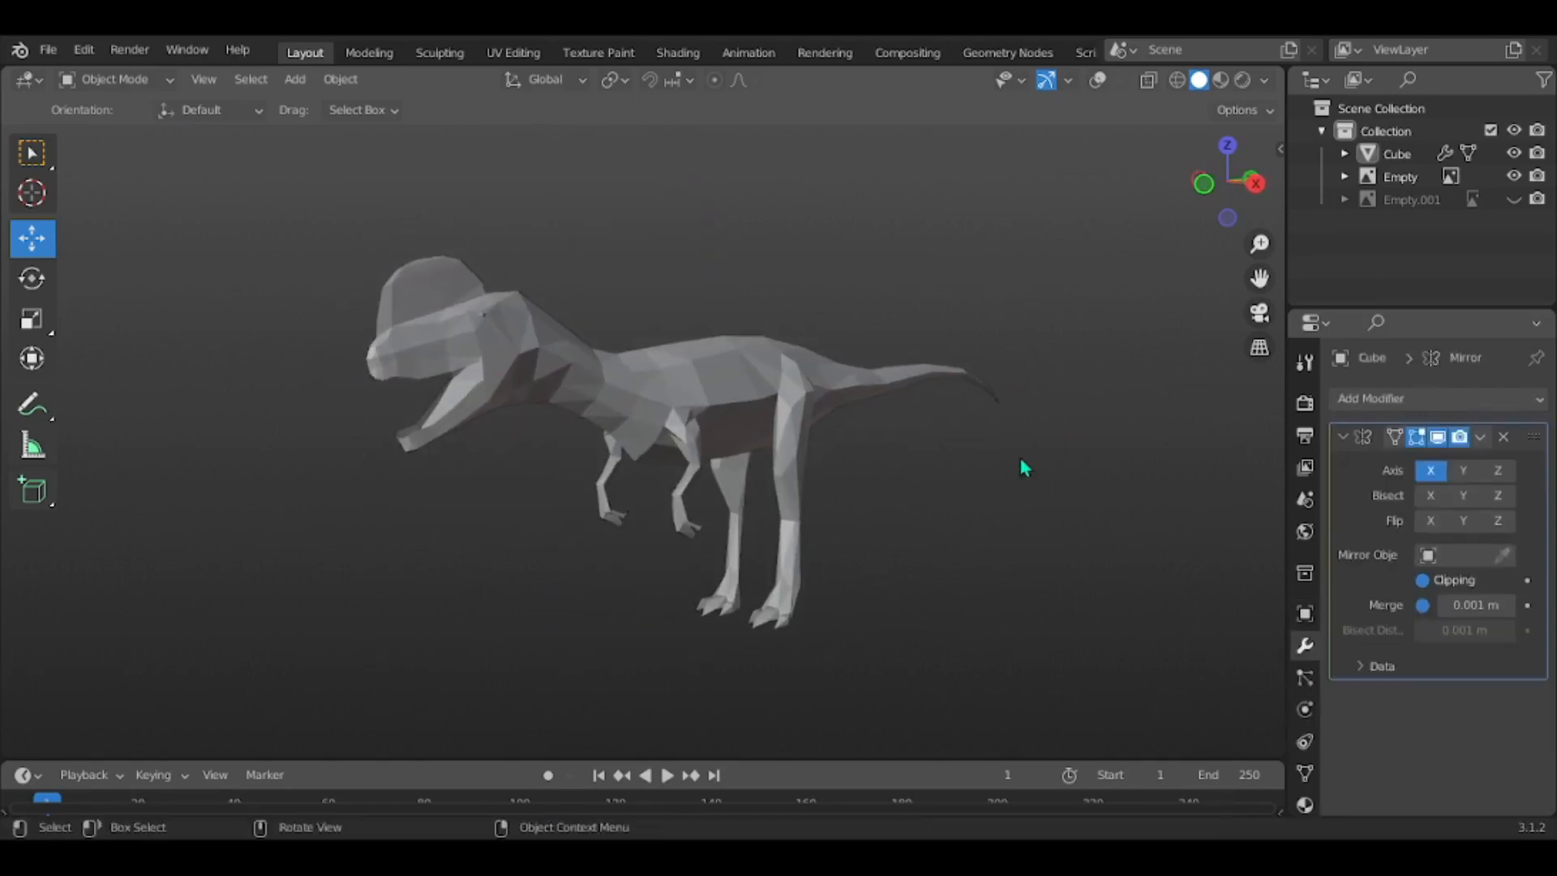
middle_click_drag(1049, 509, 1016, 508)
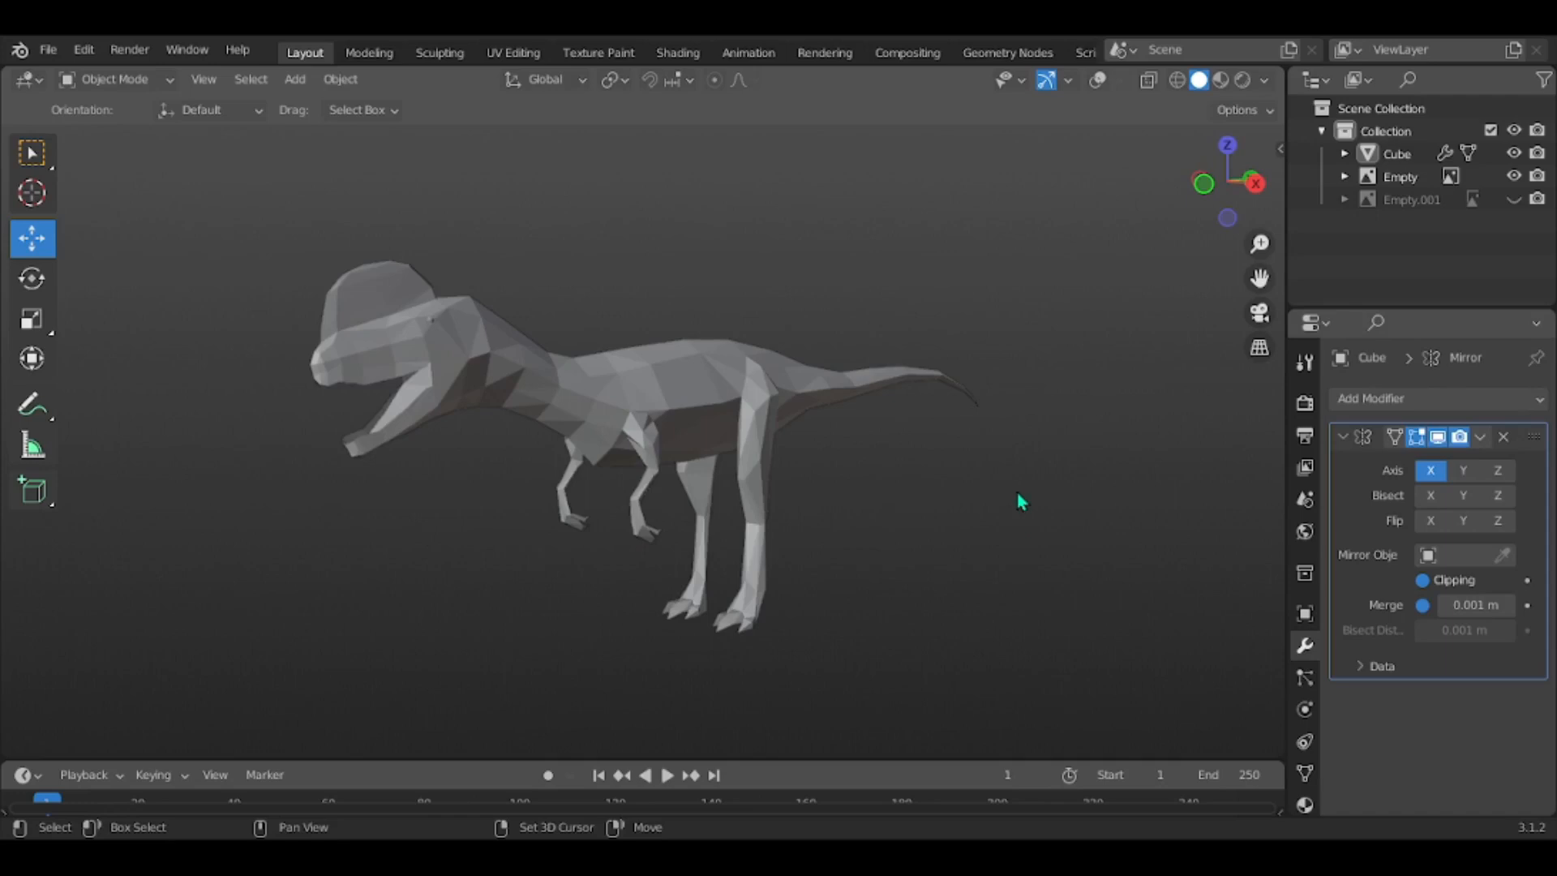